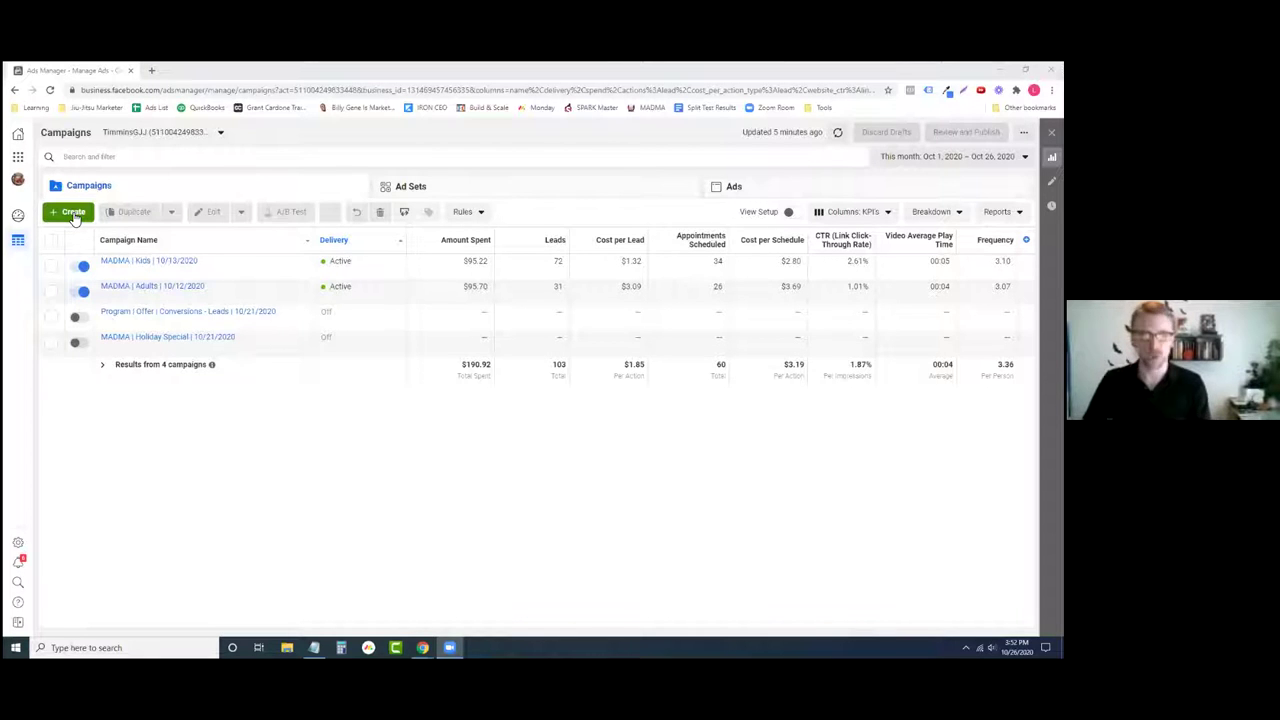
- Open the Create New Campaign dialog and briefly highlight the 'Campaign Objective' heading
click(73, 212)
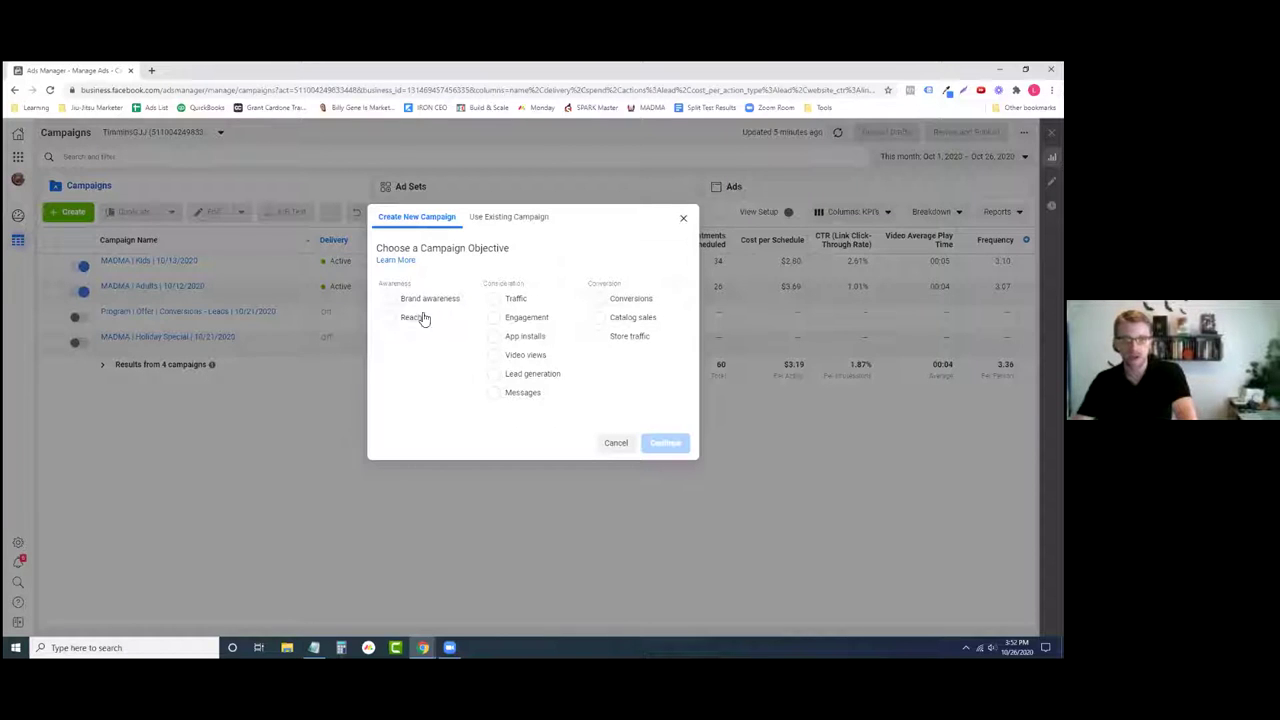
drag(421, 249, 516, 244)
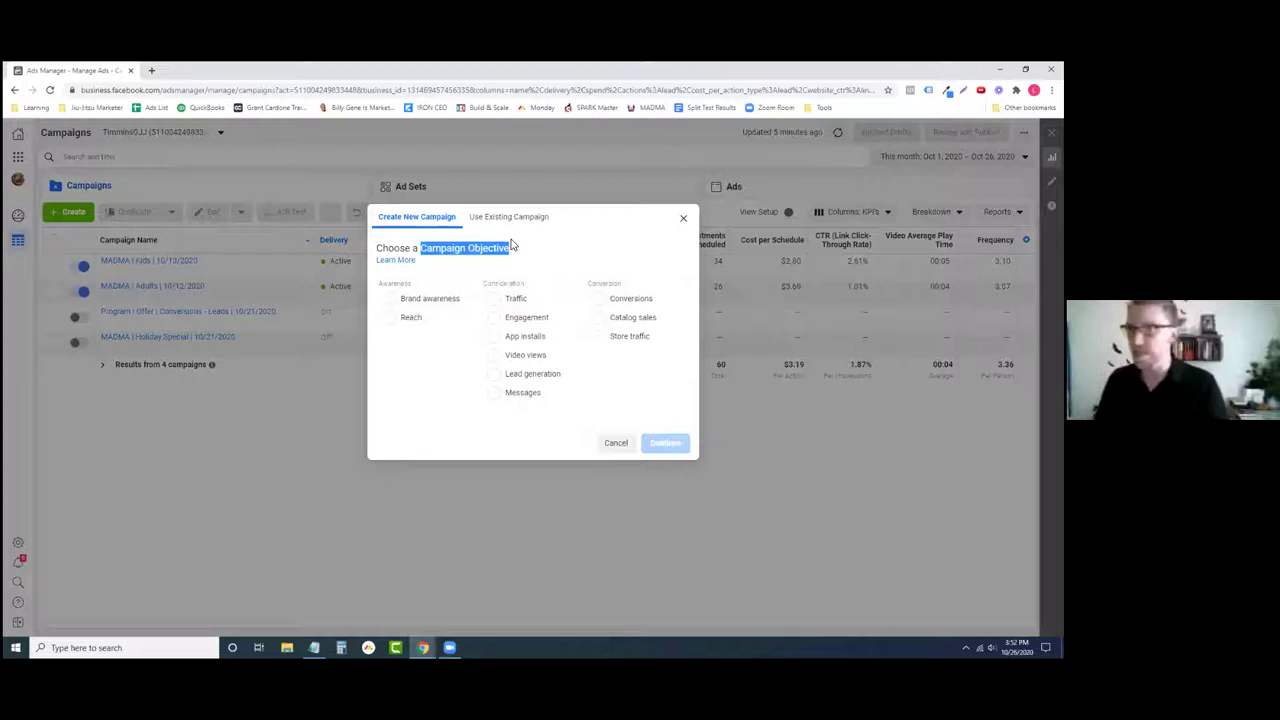
click(573, 256)
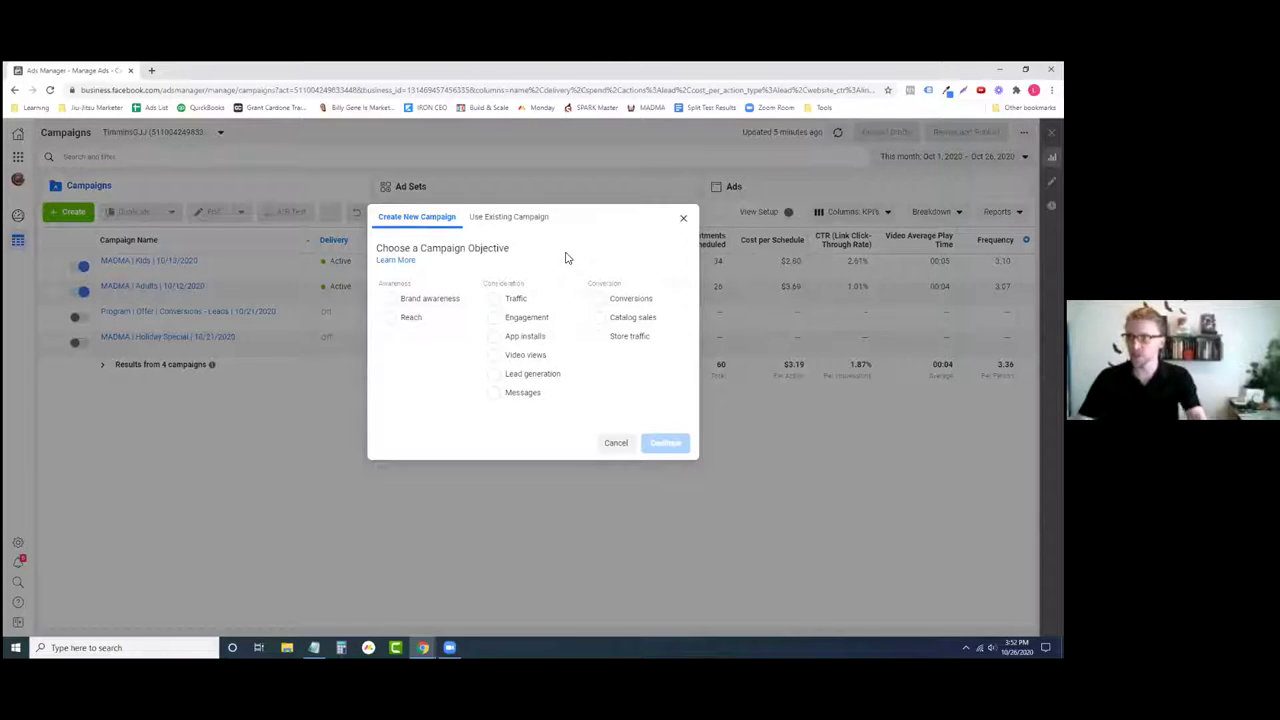
- Pick Traffic, then switch the objective to Engagement with Post engagement type
click(512, 299)
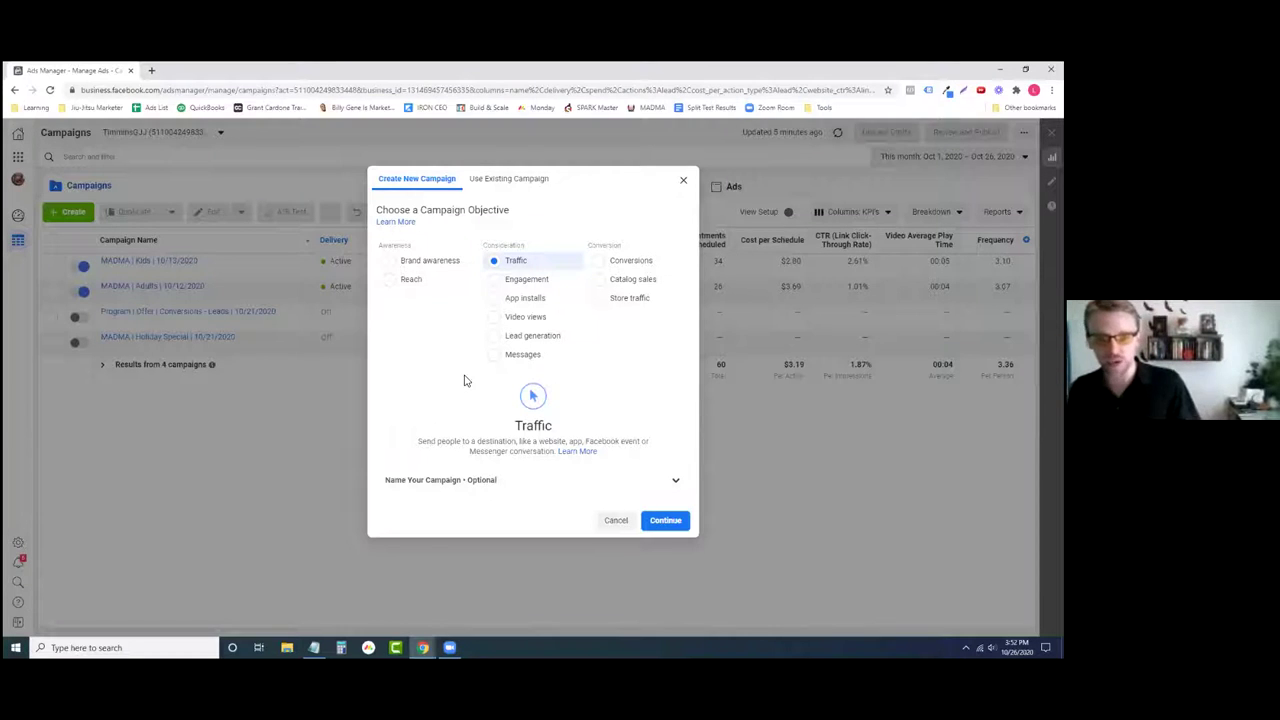
click(526, 280)
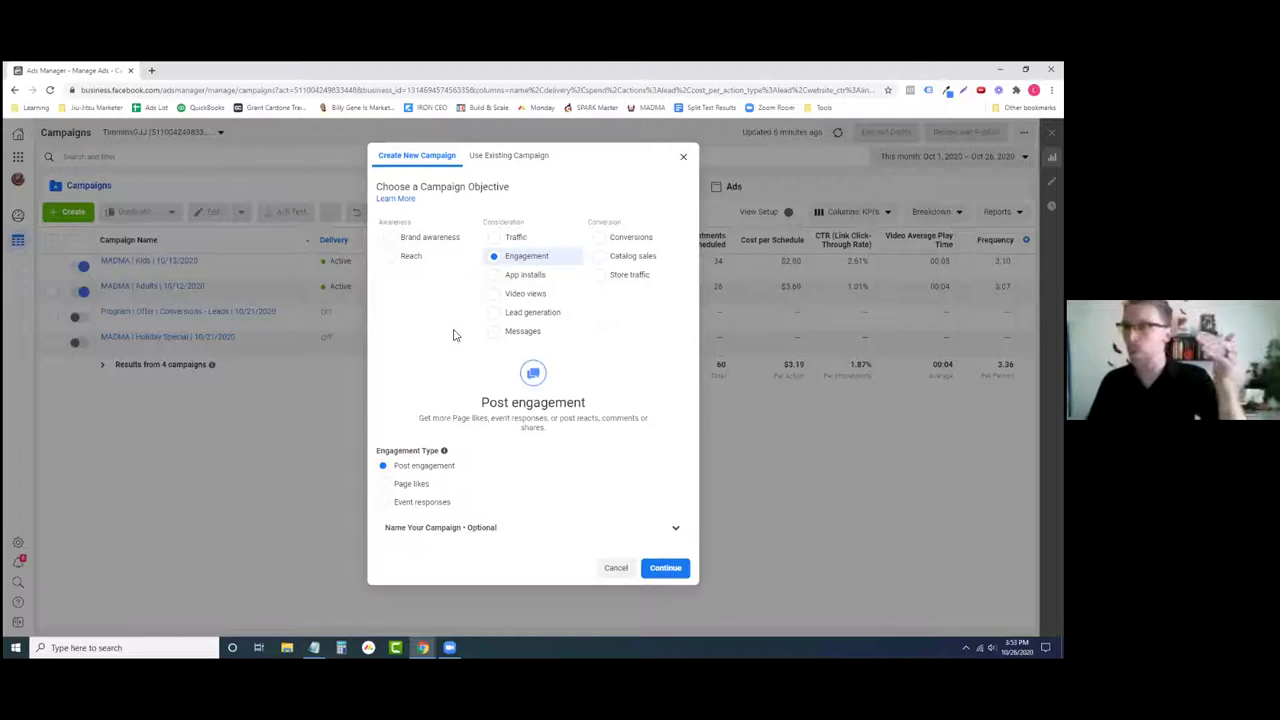
- Select Conversions under the Conversion column in place of Engagement
click(600, 240)
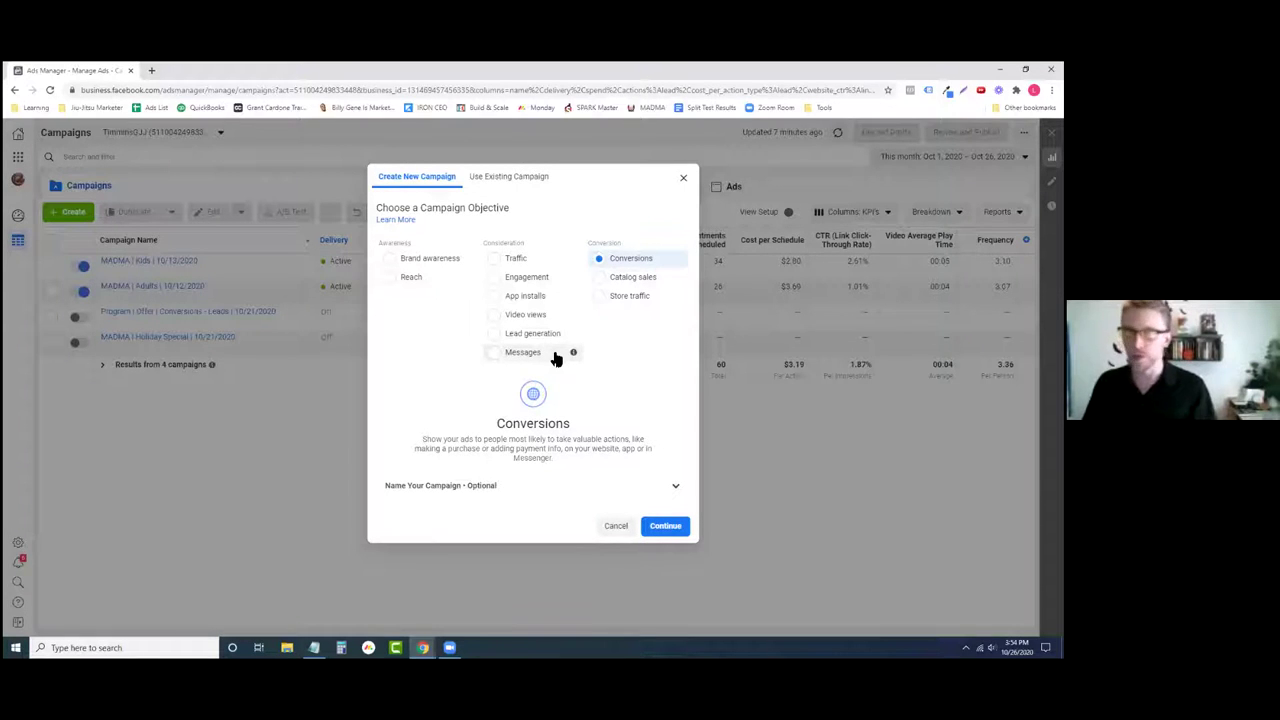
click(522, 318)
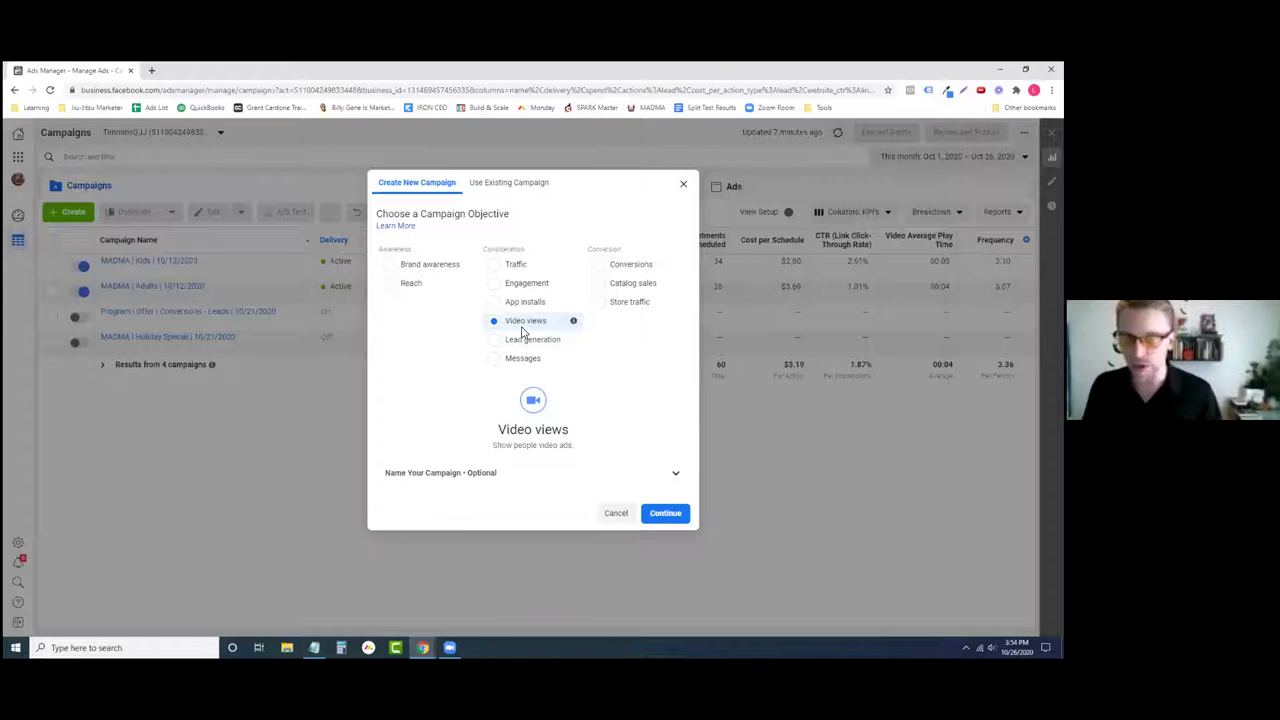
click(612, 264)
click(518, 262)
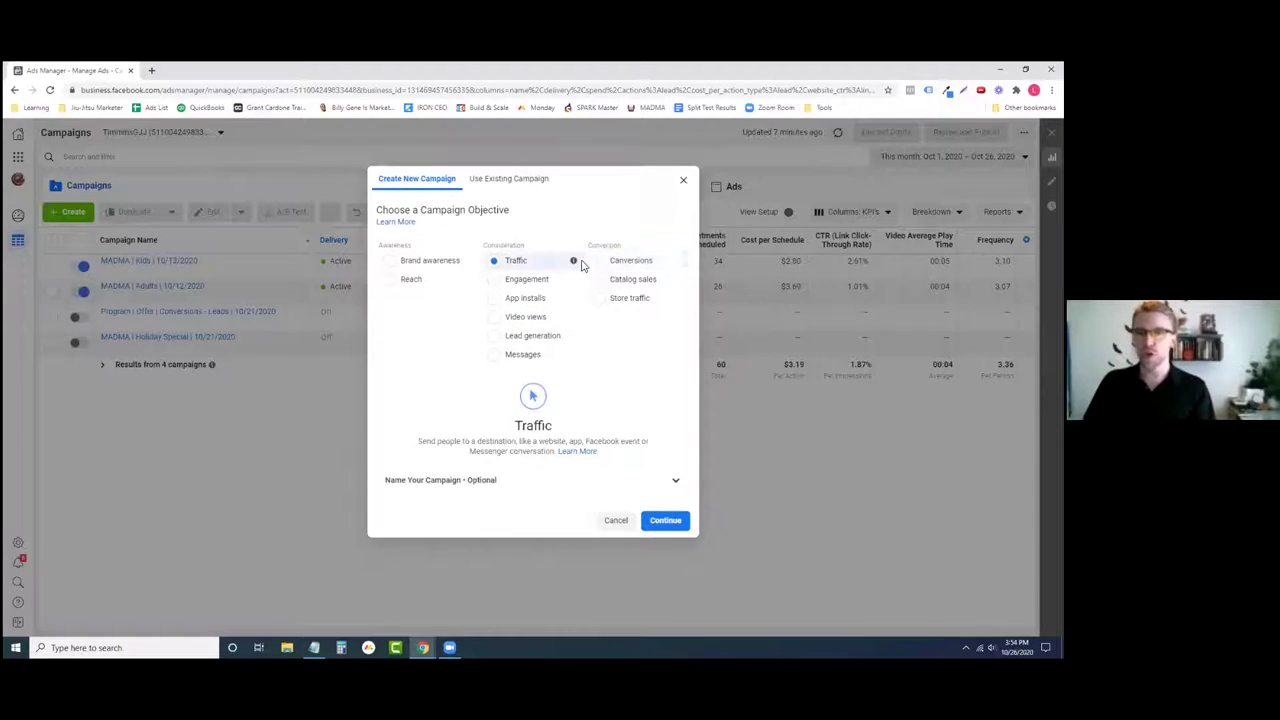
click(640, 260)
click(530, 262)
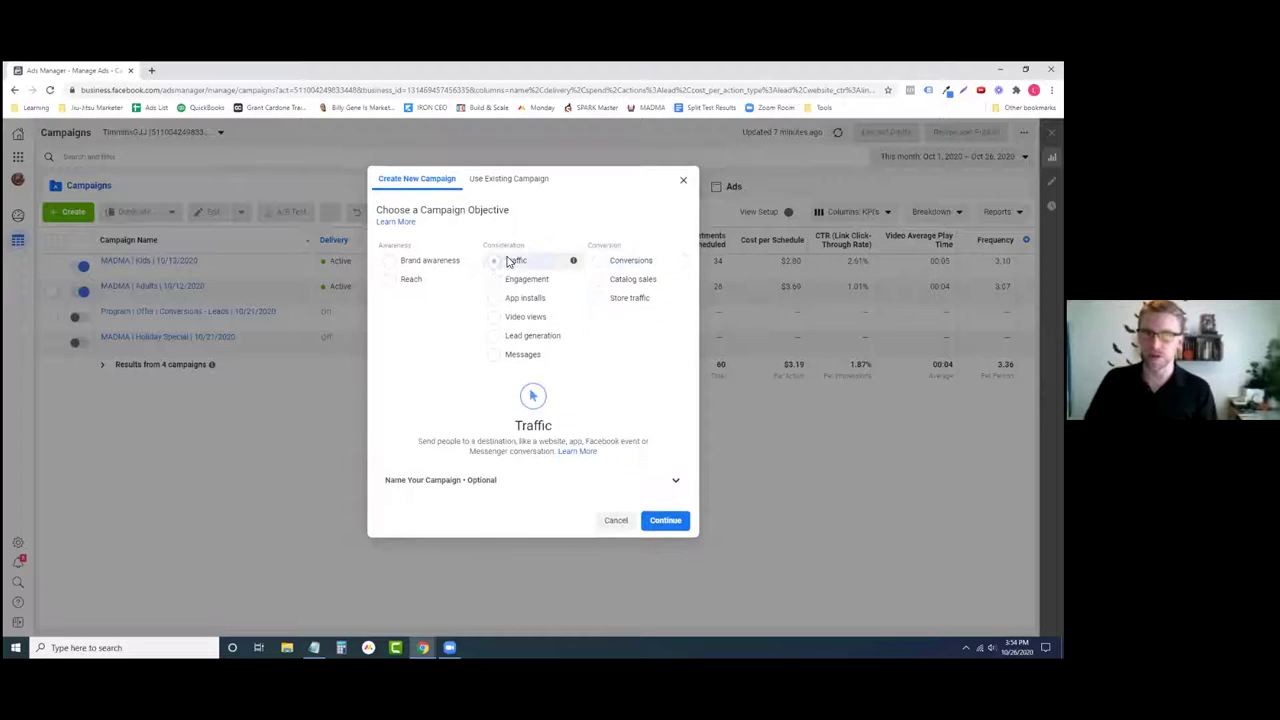
click(641, 262)
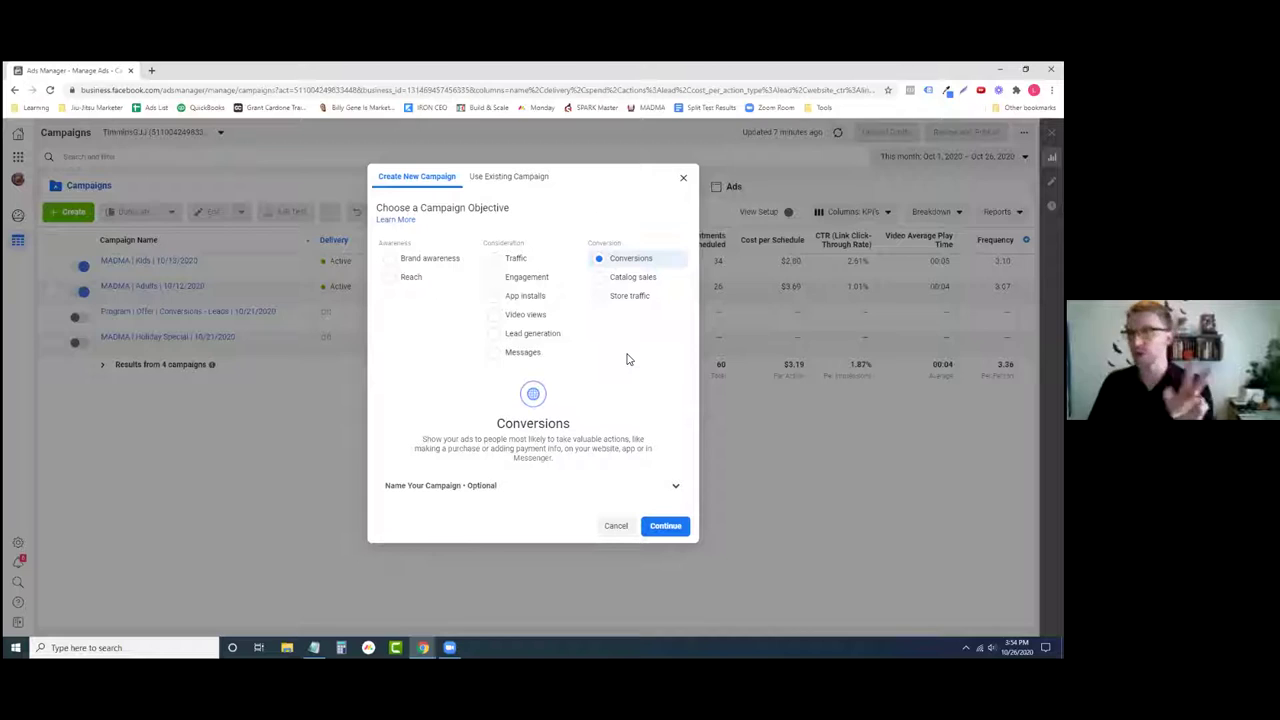
click(528, 260)
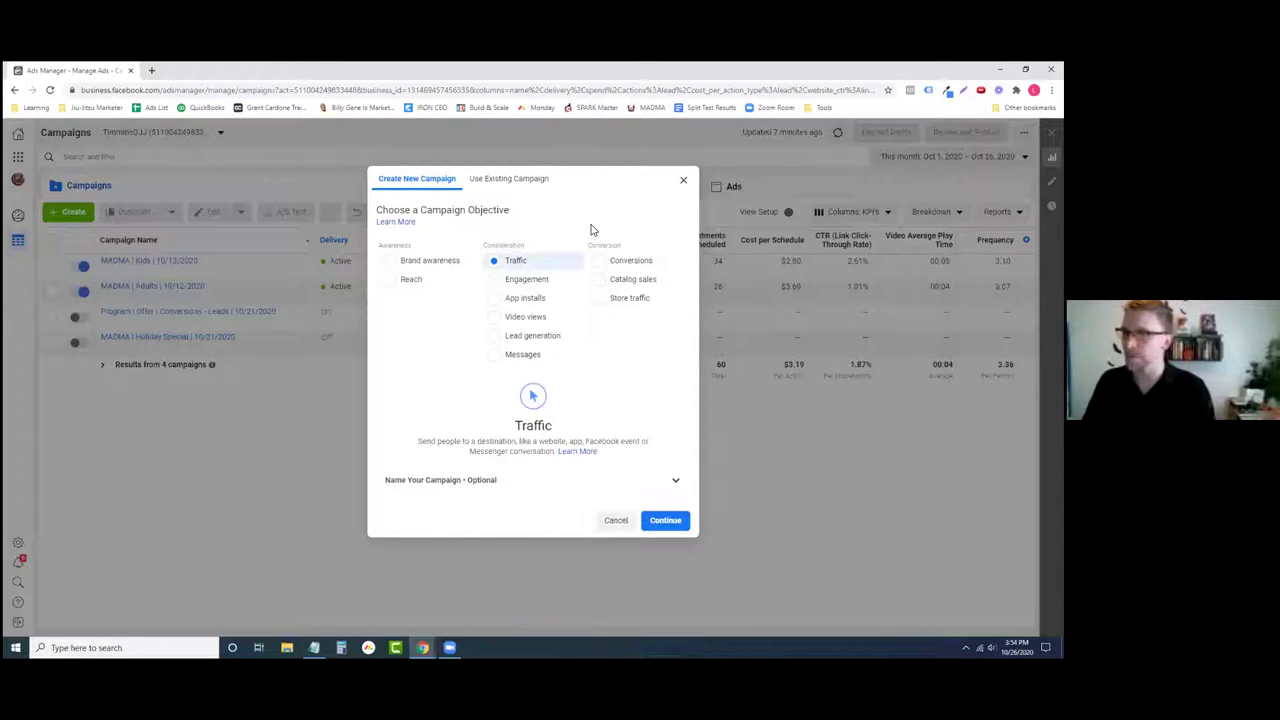
click(634, 262)
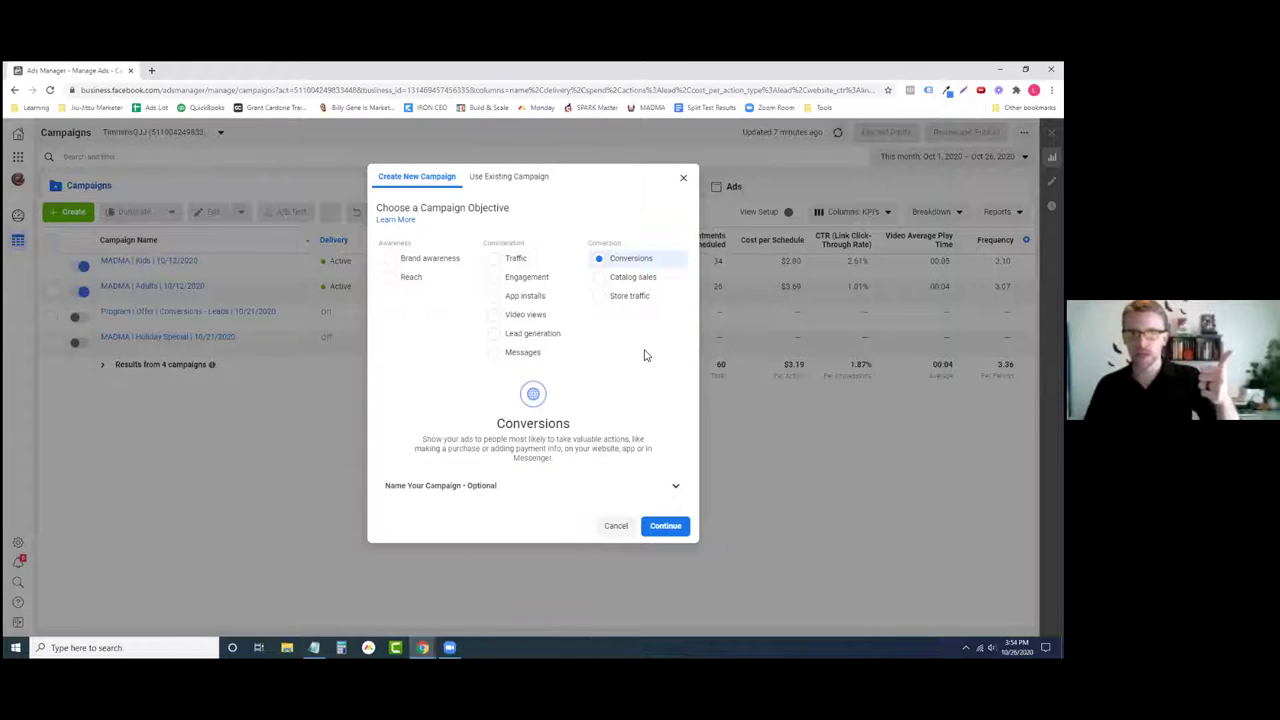
- Cancel the Create New Campaign dialog to return to the four existing campaigns
click(616, 526)
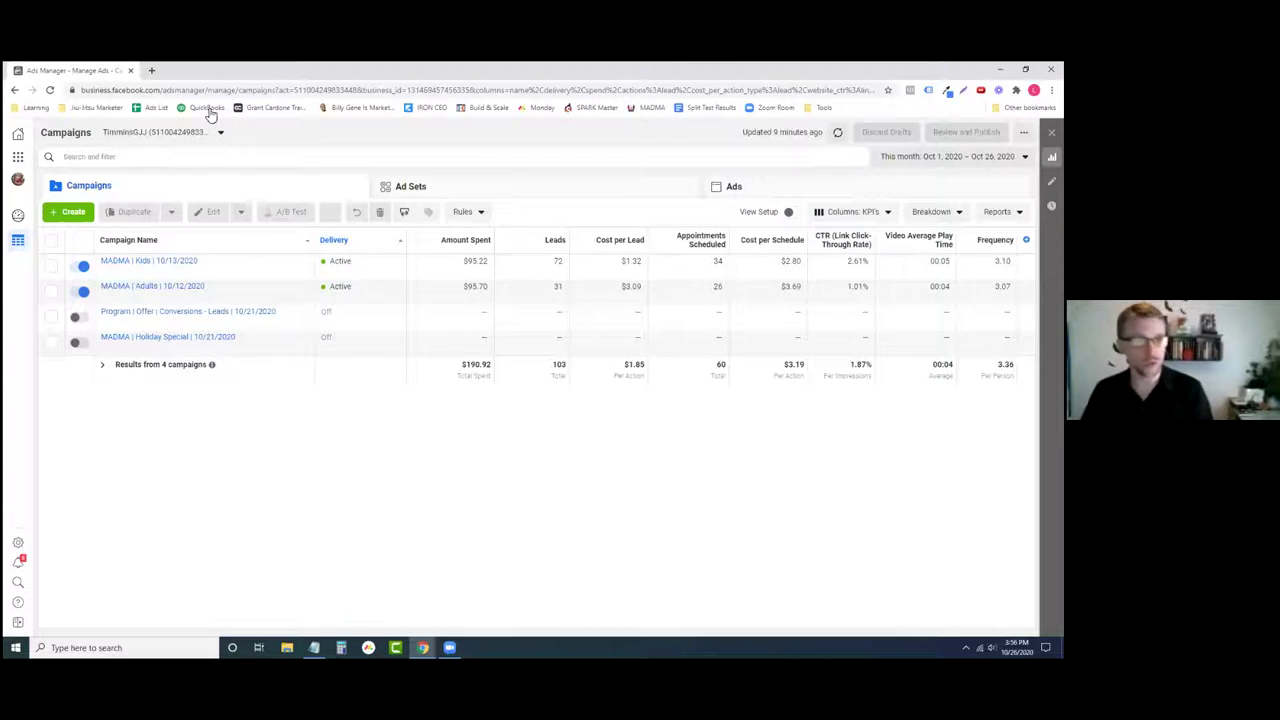
- Reopen the Create New Campaign dialog and select Traffic as the objective
click(68, 211)
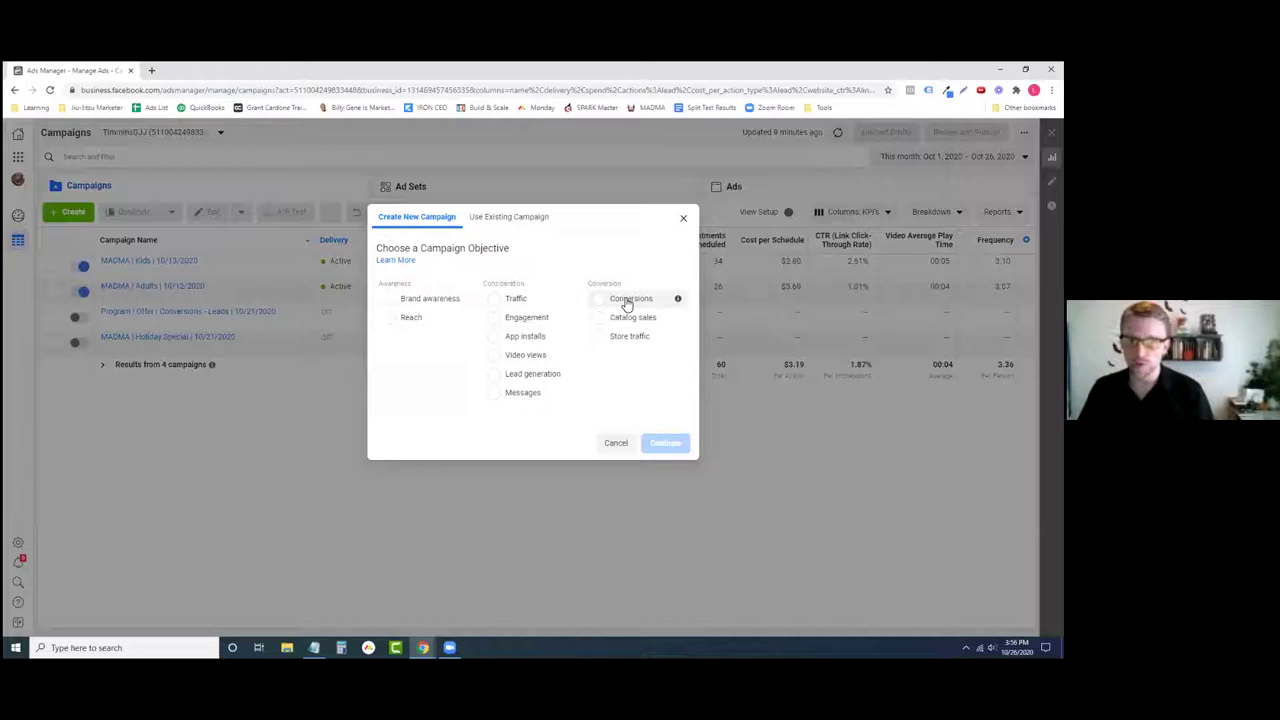
click(530, 302)
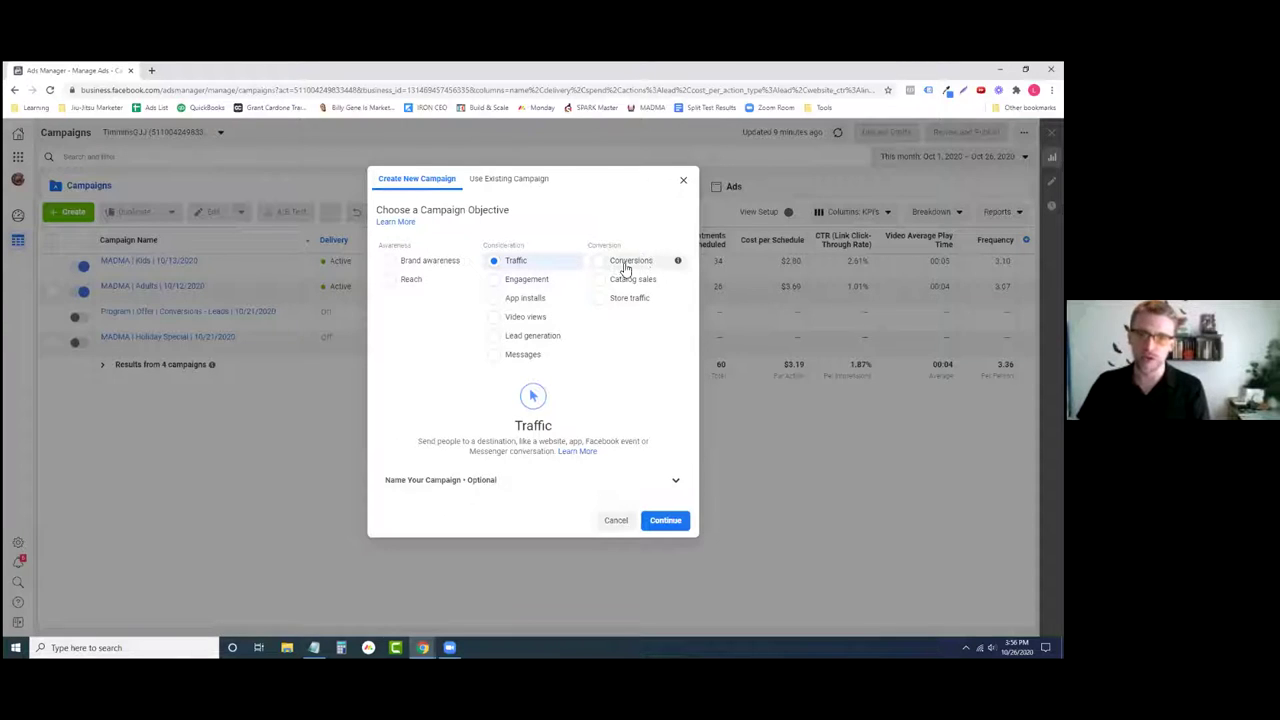
click(468, 484)
click(473, 483)
click(665, 523)
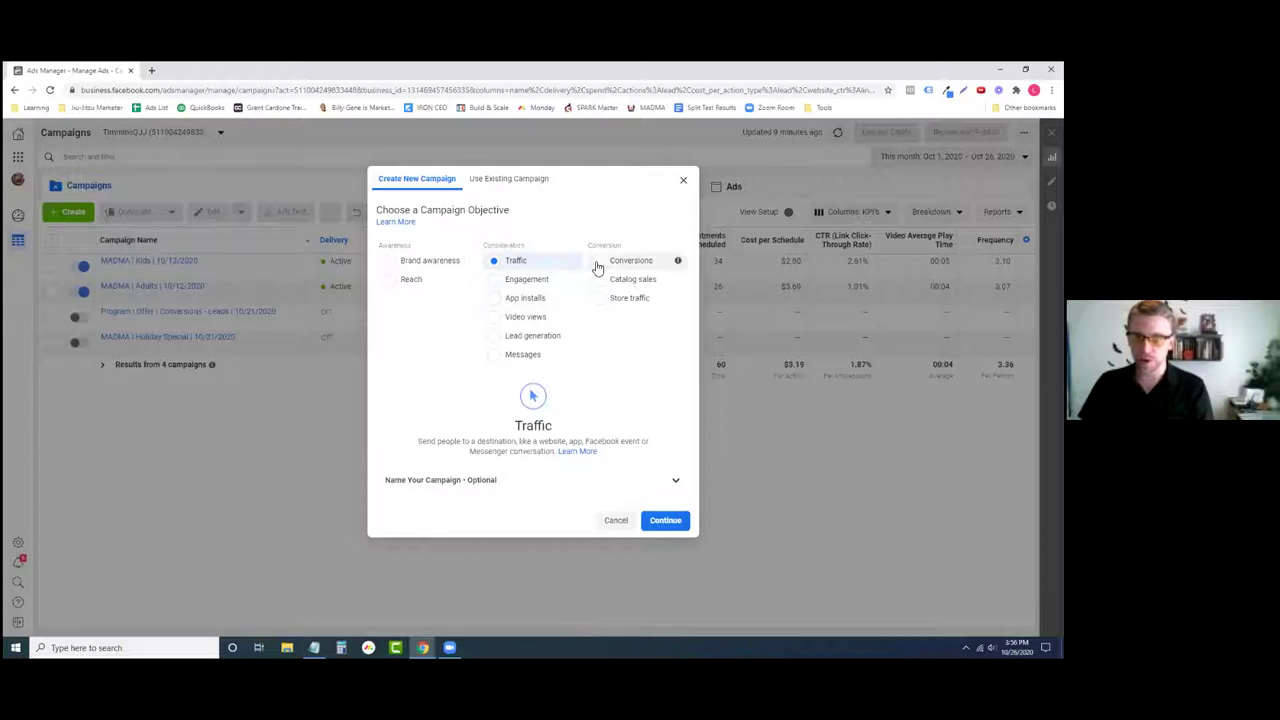
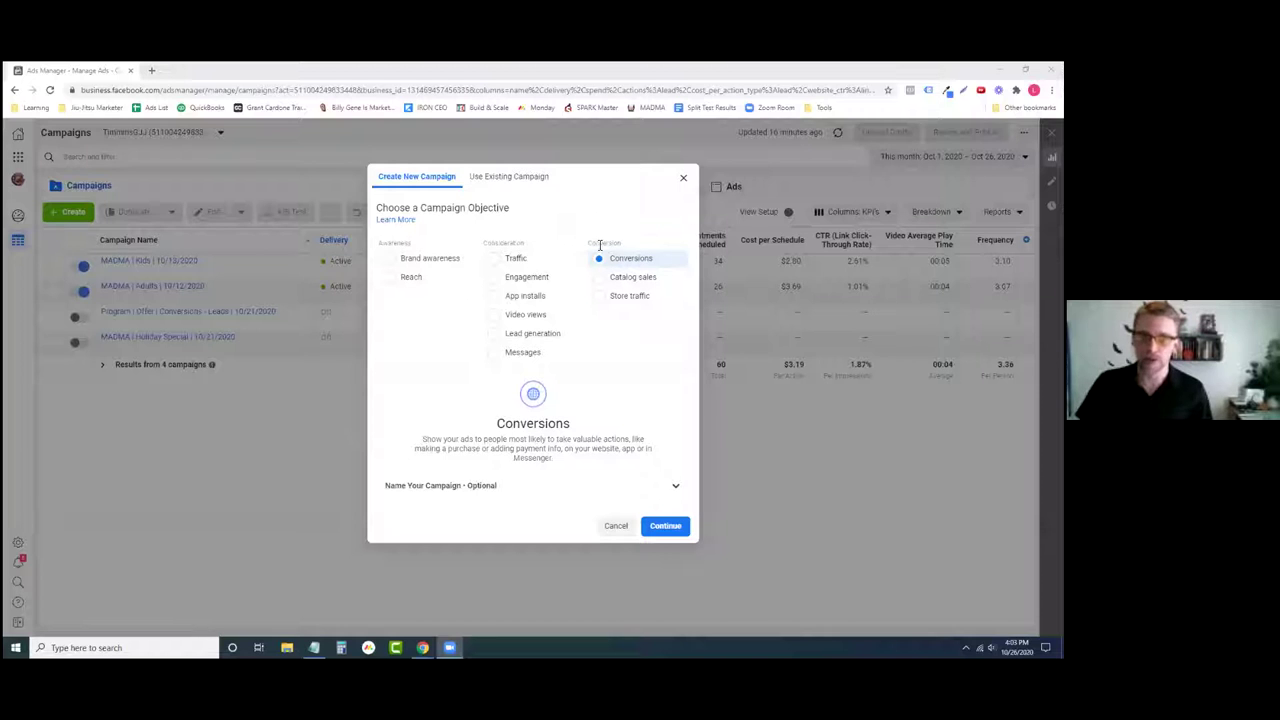
- Confirm the Conversions objective to create the new draft campaign
click(665, 526)
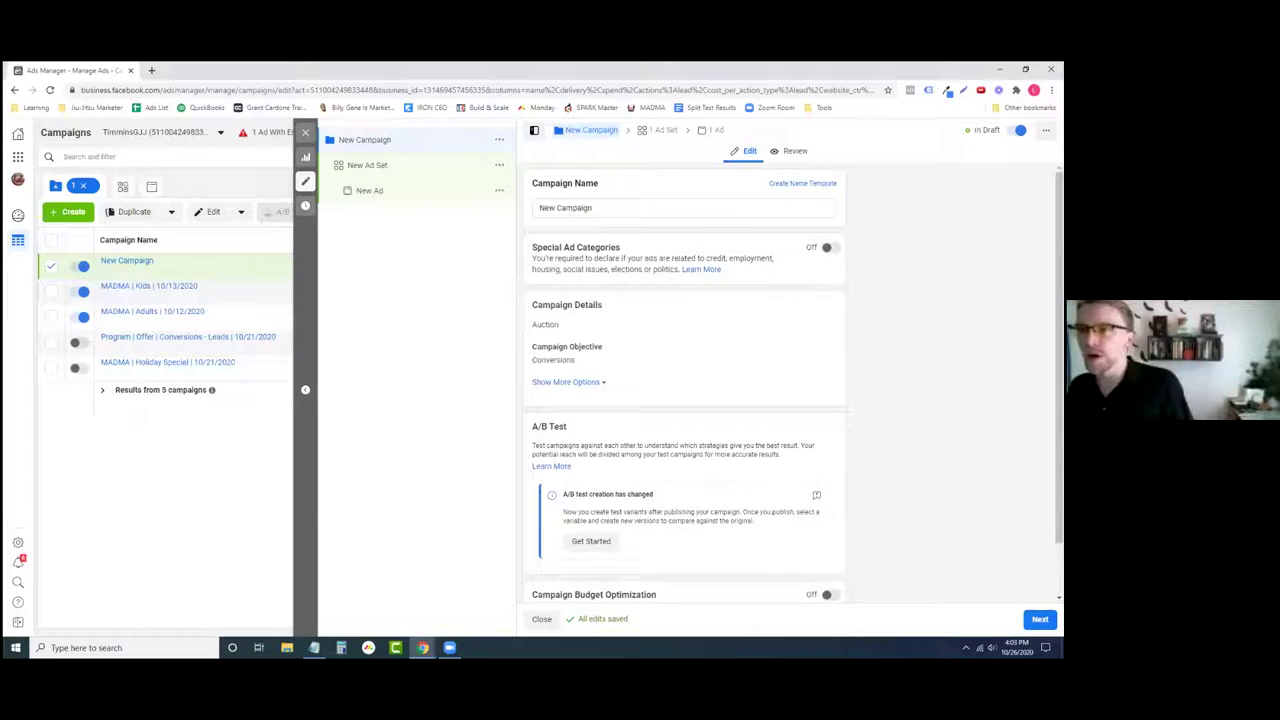
- Toggle the draft campaign off and name it 'MADMA | Forced Moves | 10/26/2020', fixing the typo
click(1019, 130)
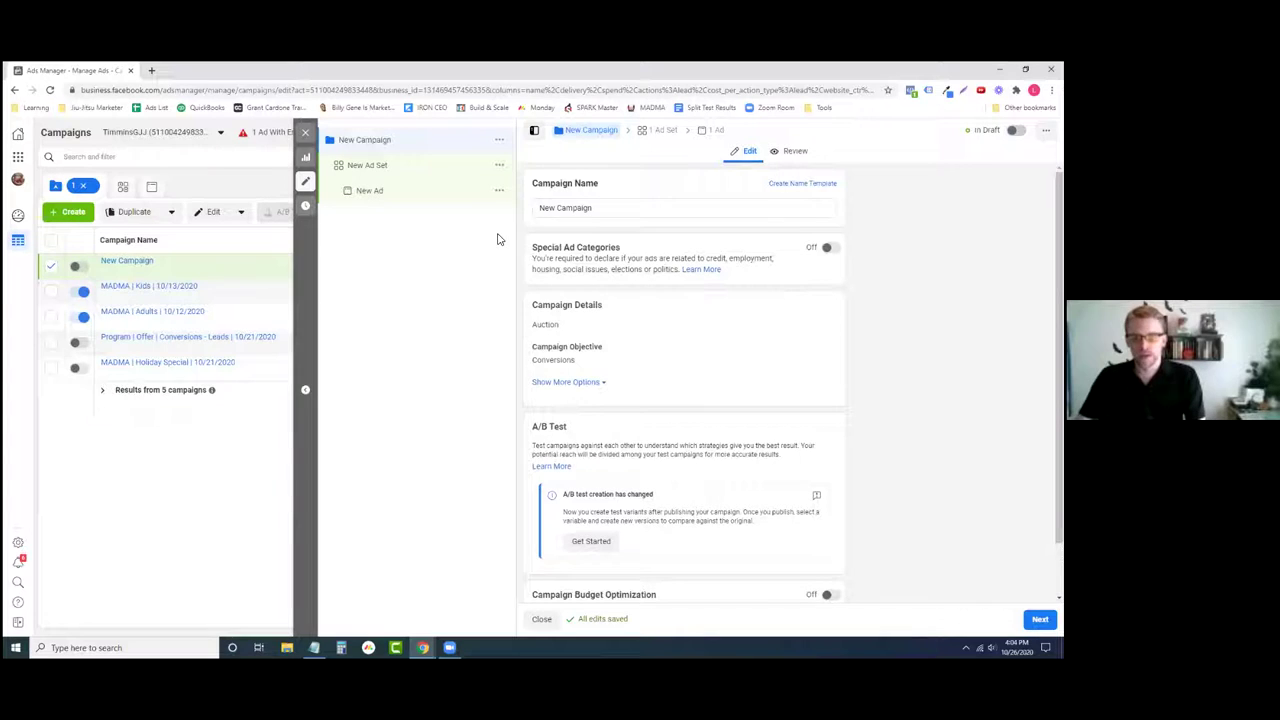
triple_click(611, 208)
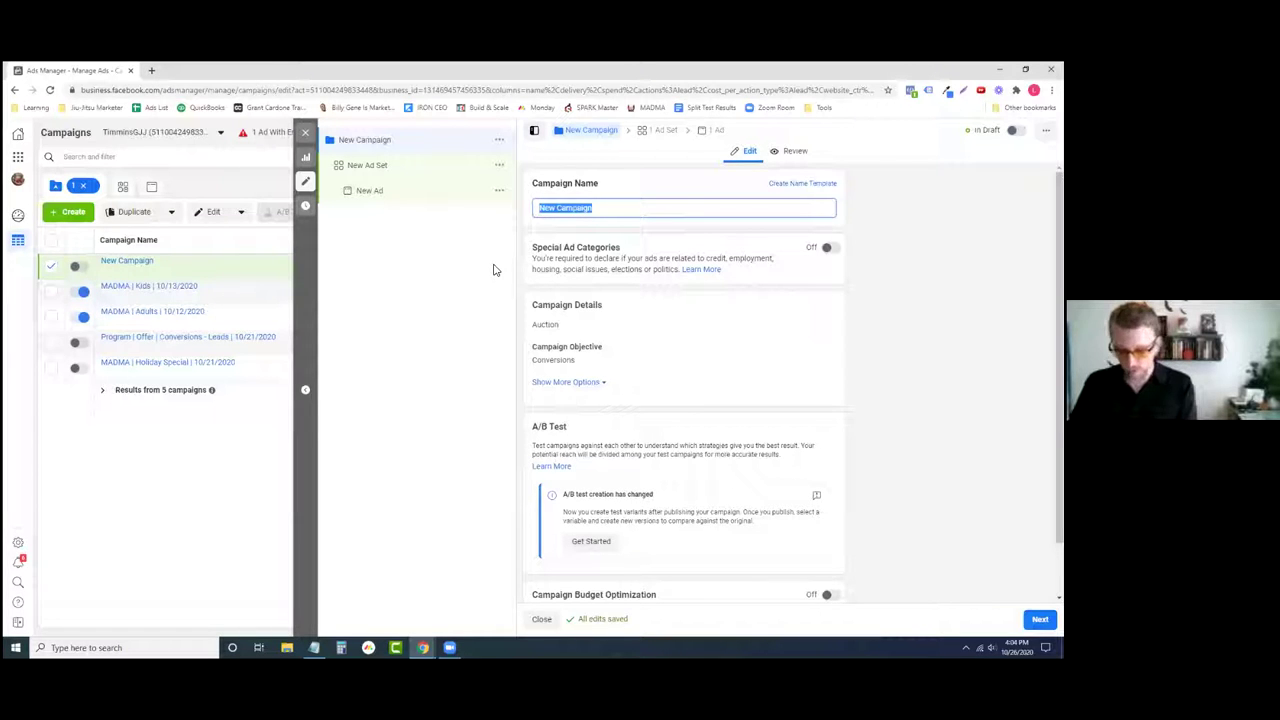
text(MADMA)
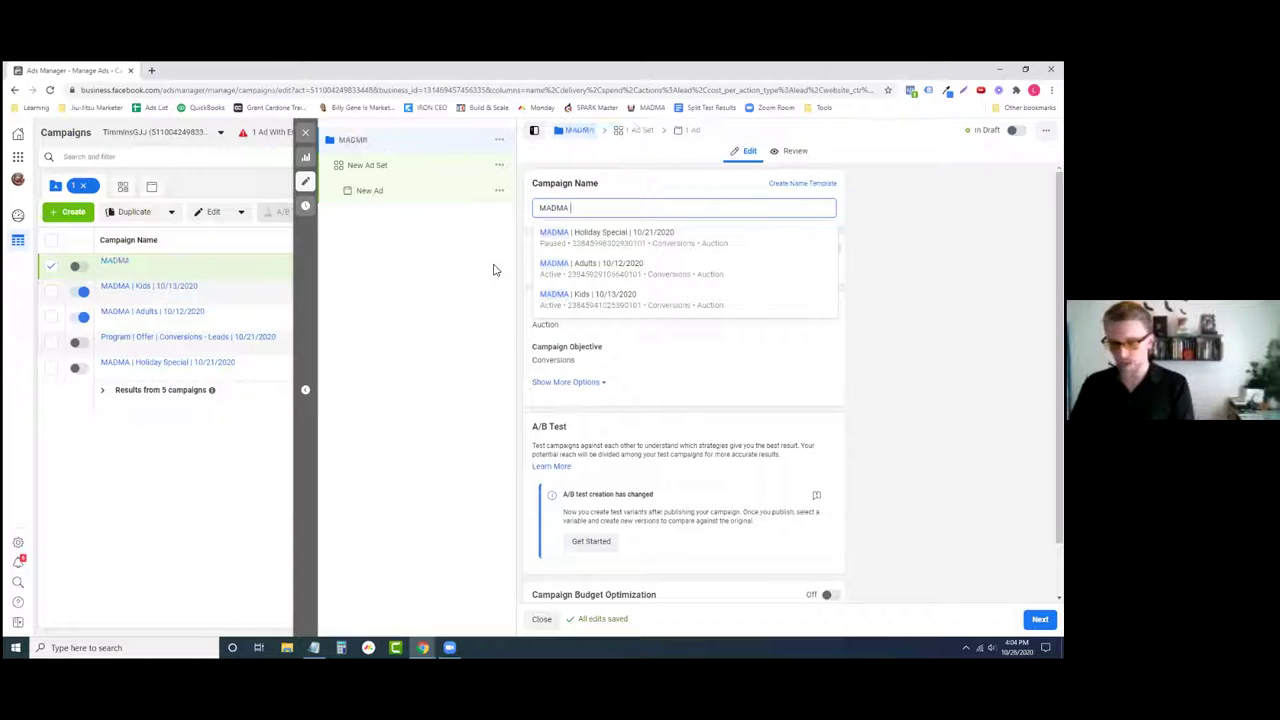
text( |)
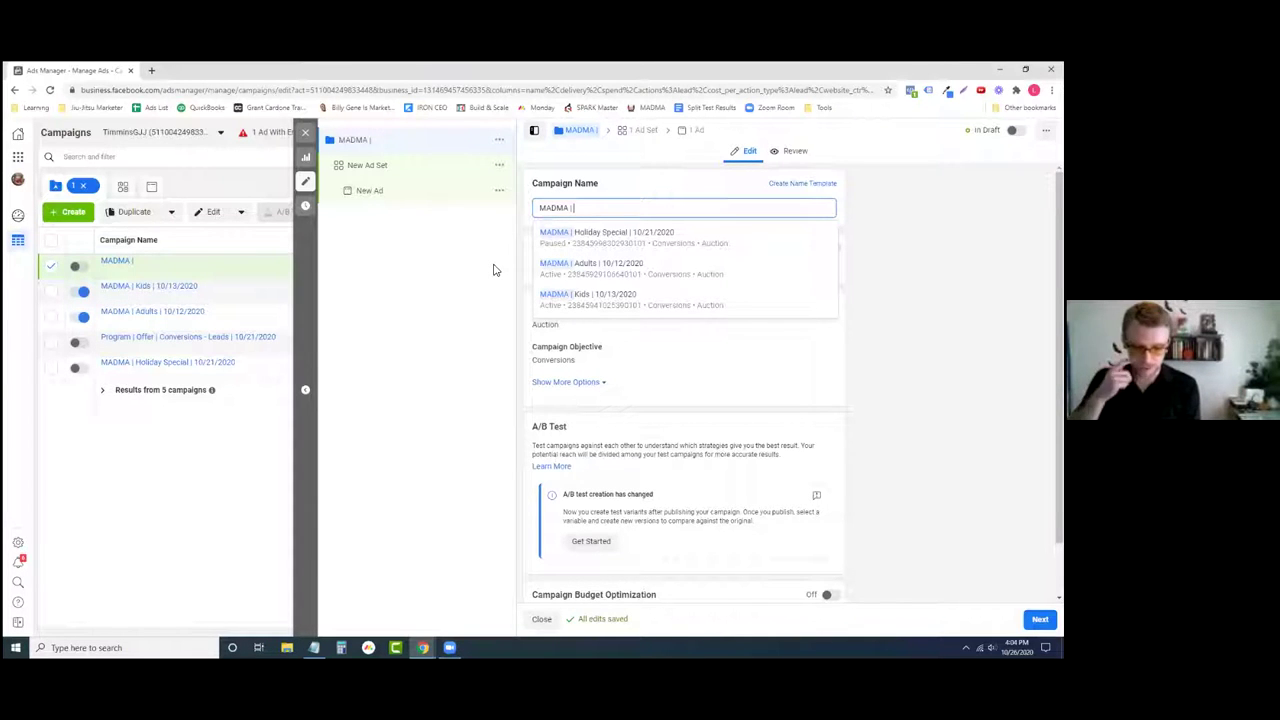
text(Foced Moves)
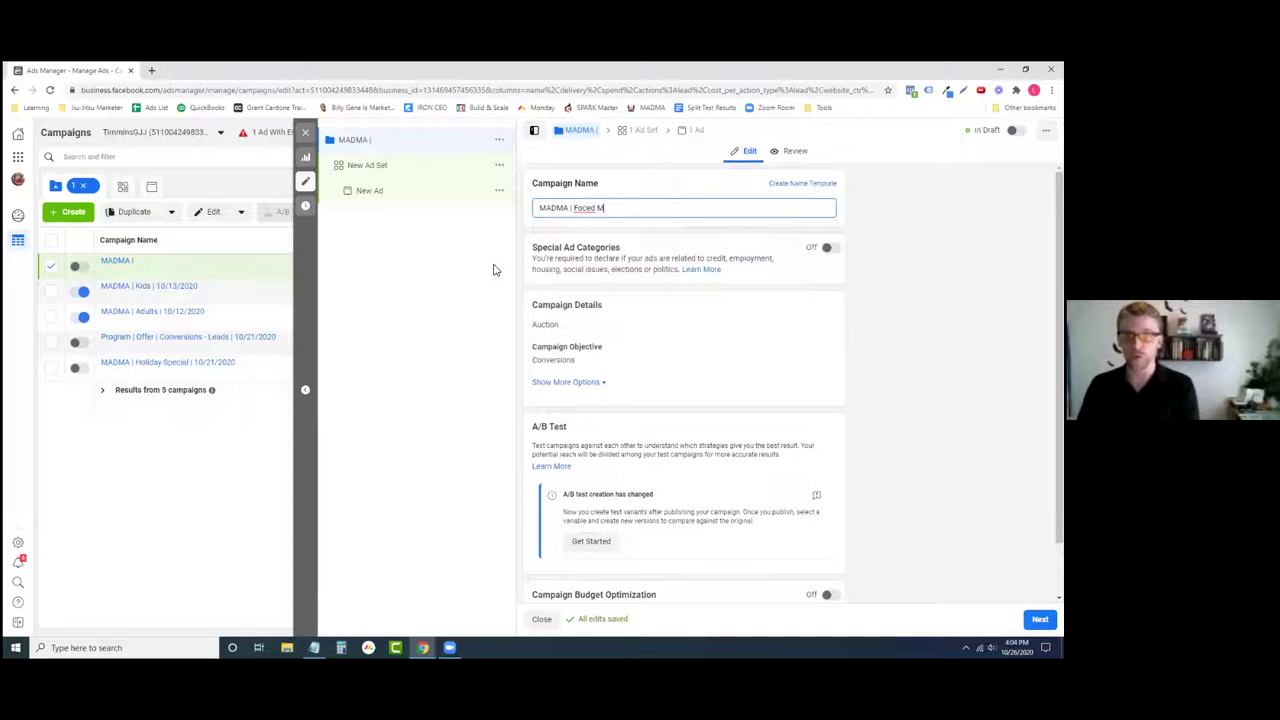
key(Left)
key(Left)
key(Left)
key(Left)
key(Left)
key(Left)
key(Left)
key(Left)
key(Left)
text(rced)
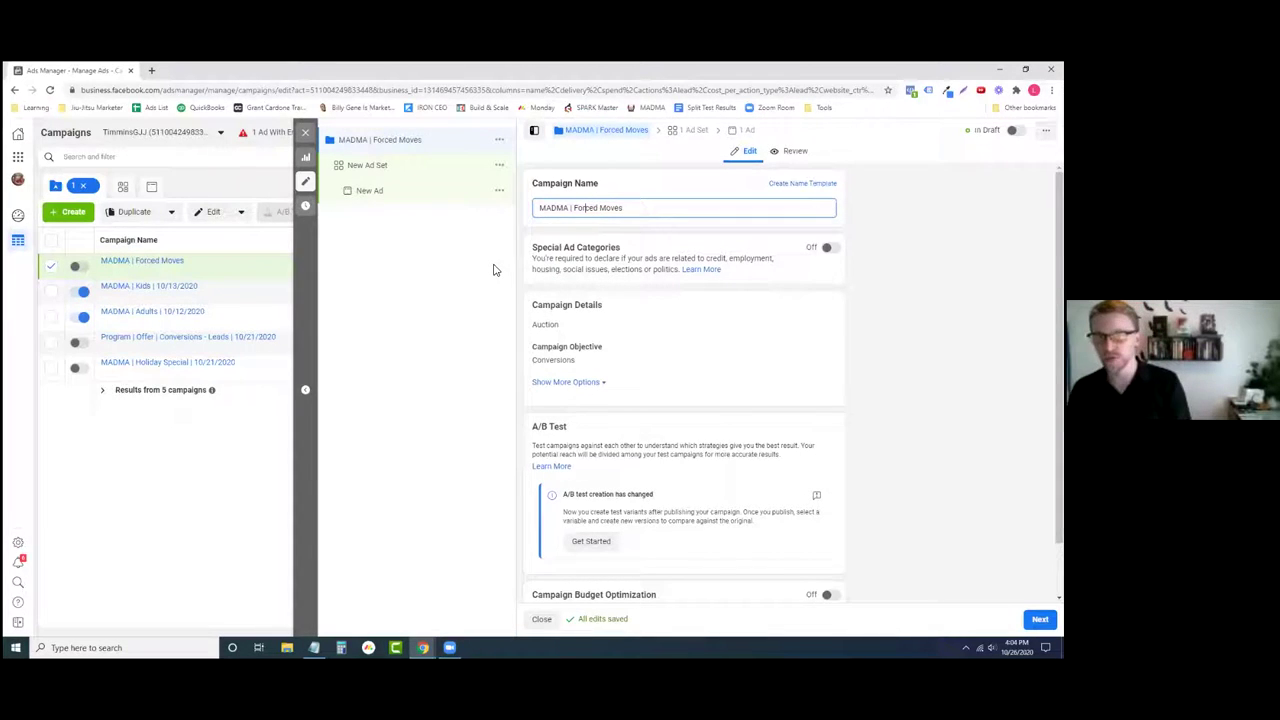
text( Moves | 10/26/2020)
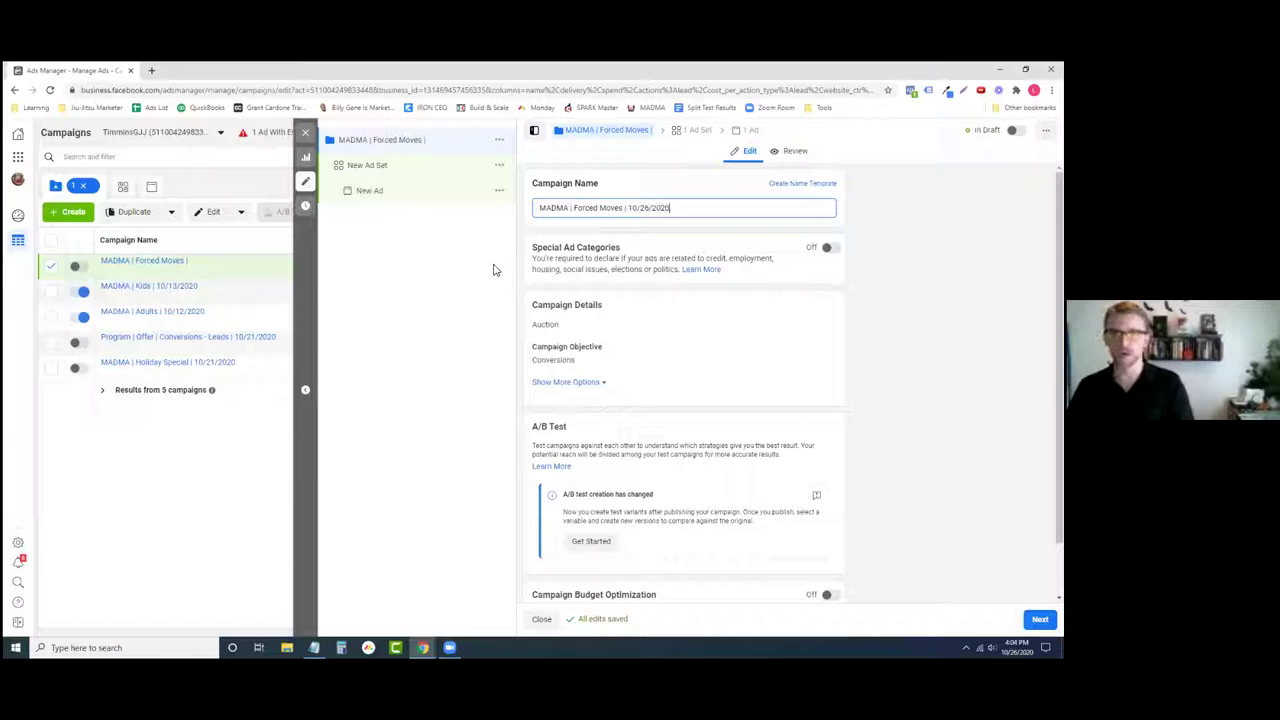
click(718, 228)
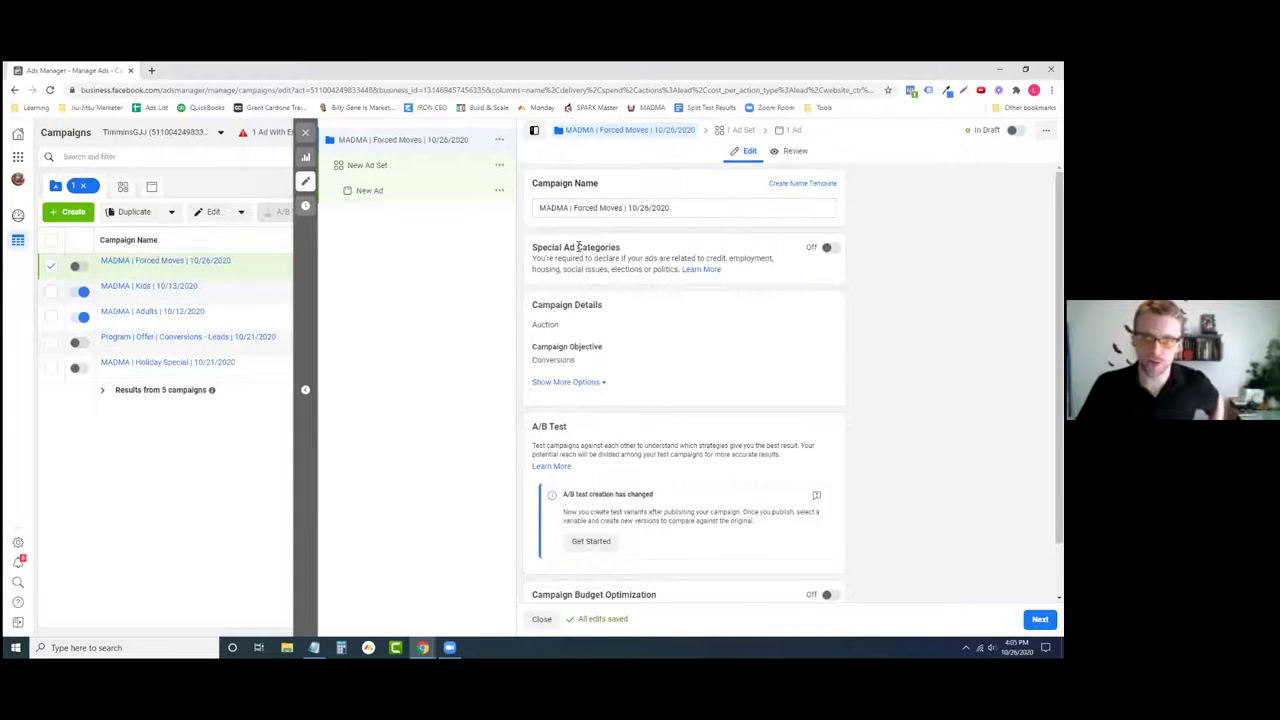
- Highlight the Special Ad Categories heading and its employment and housing examples
drag(533, 251, 632, 251)
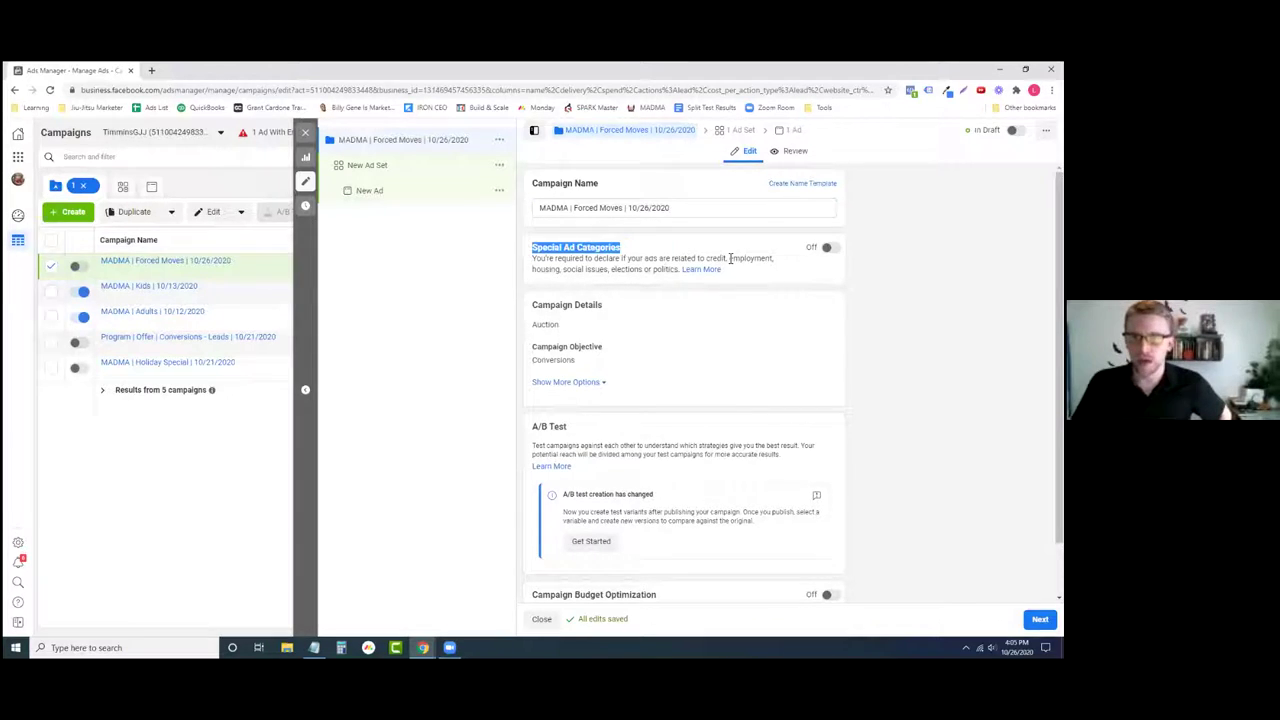
drag(730, 258, 777, 266)
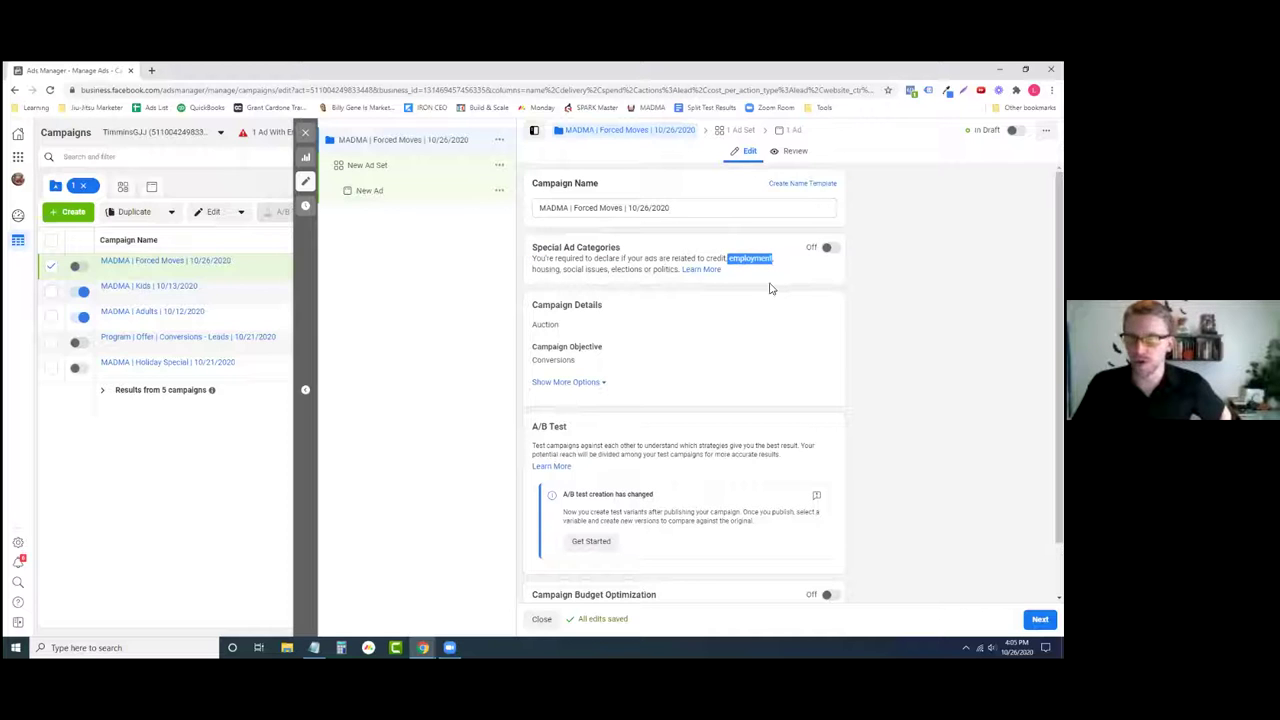
click(527, 290)
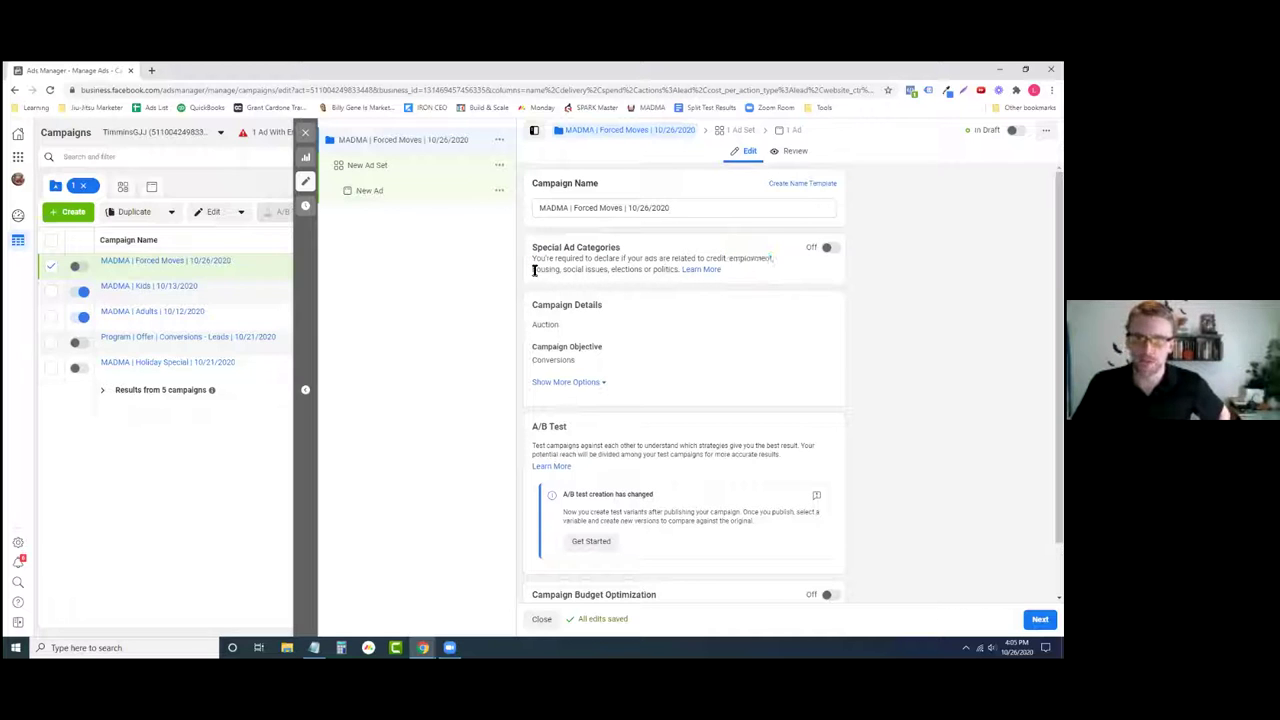
drag(534, 270, 562, 271)
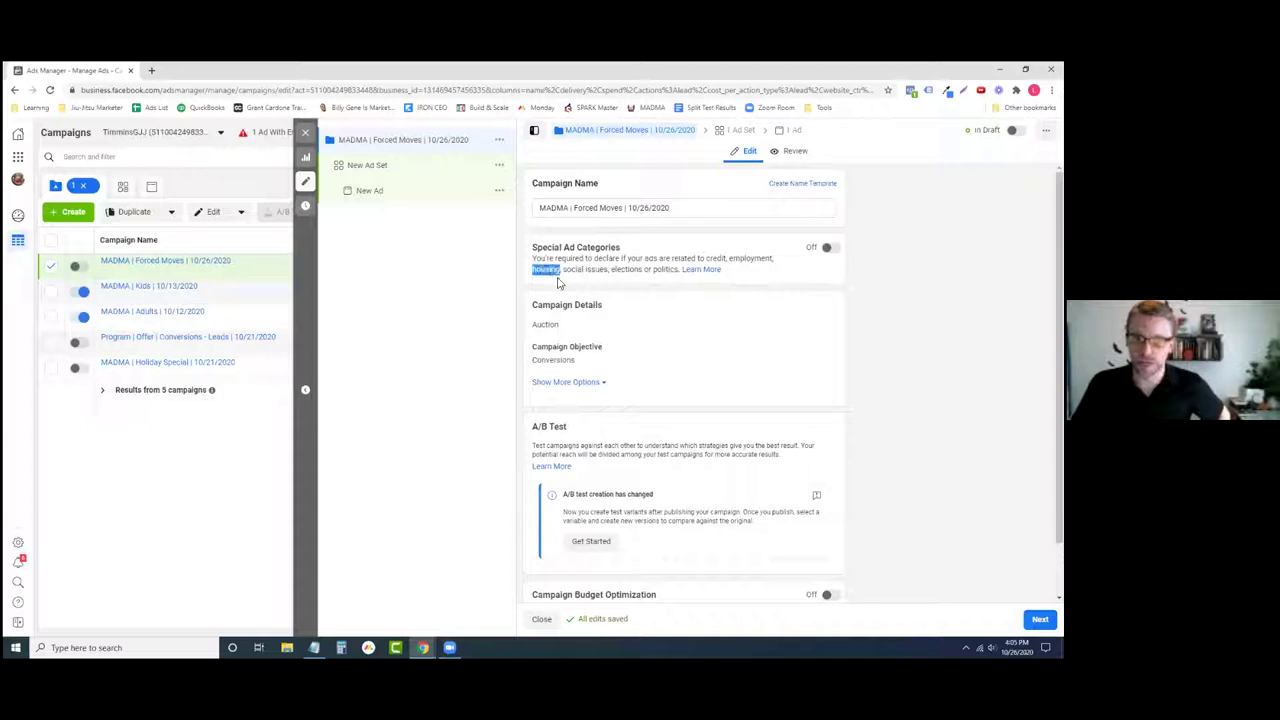
click(590, 288)
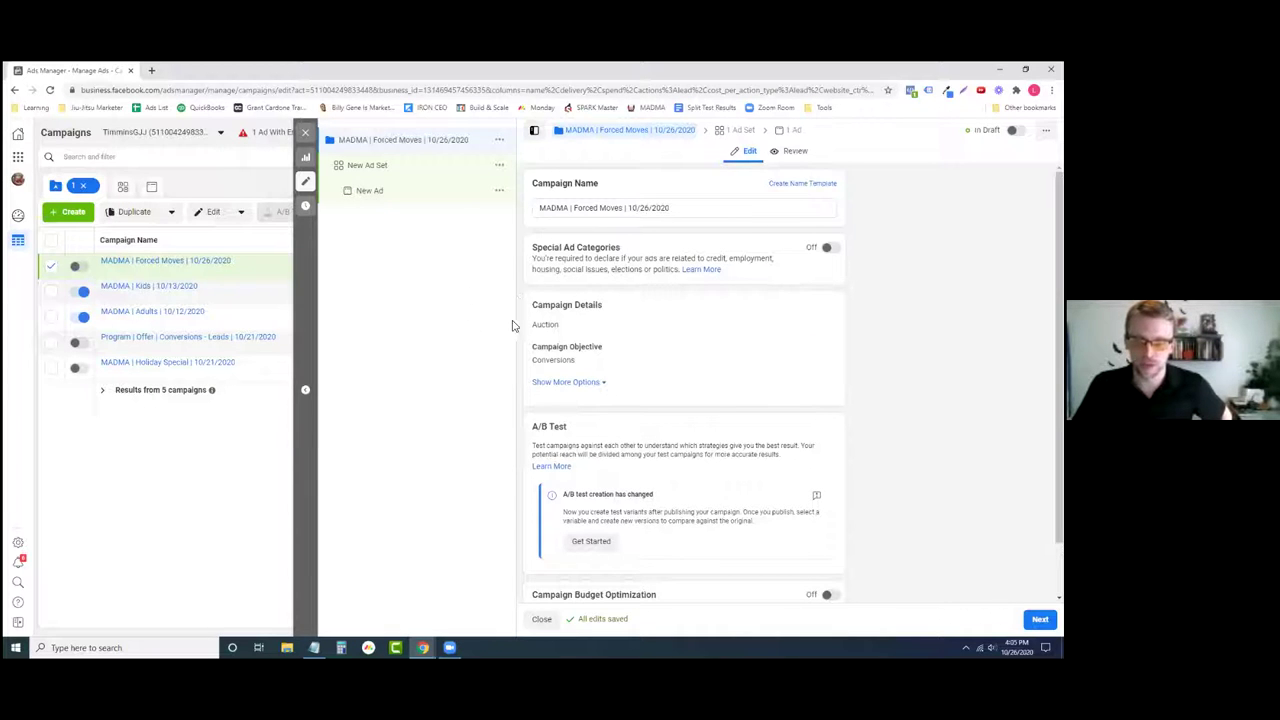
- Expand the extra campaign detail options and highlight Campaign Budget Optimization
click(571, 383)
scroll(526, 363, down, 1)
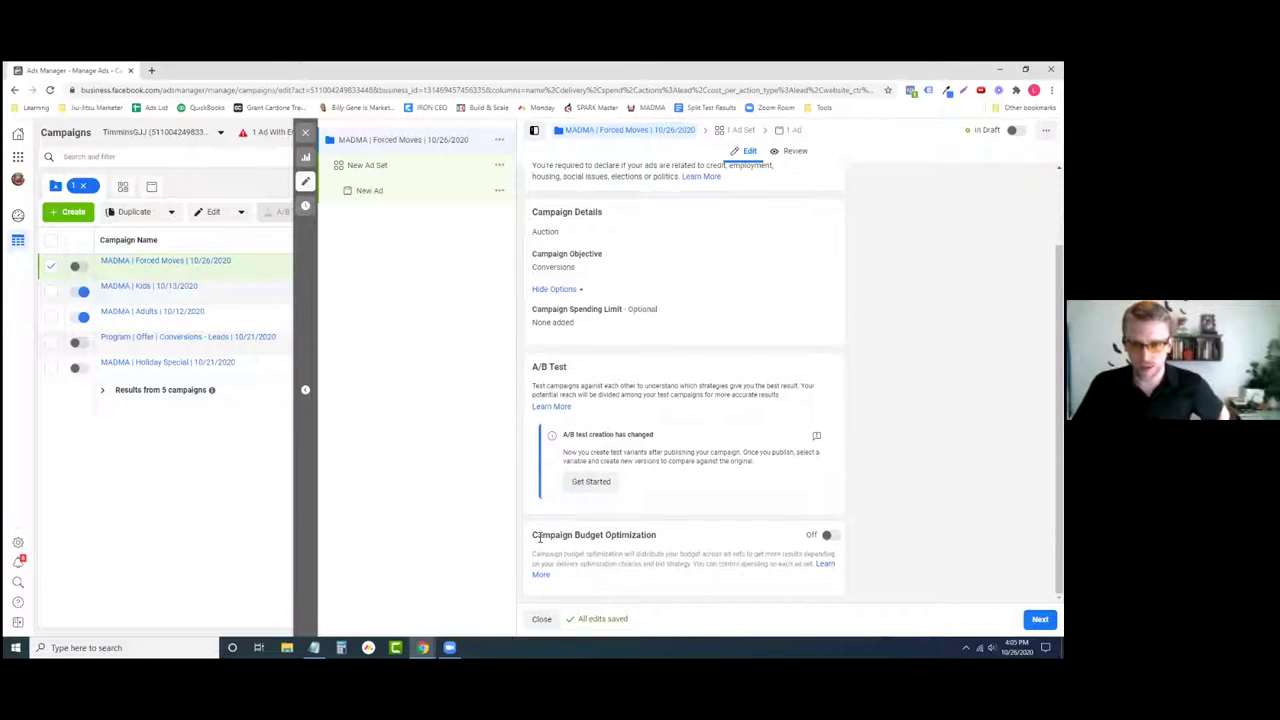
drag(534, 537, 700, 548)
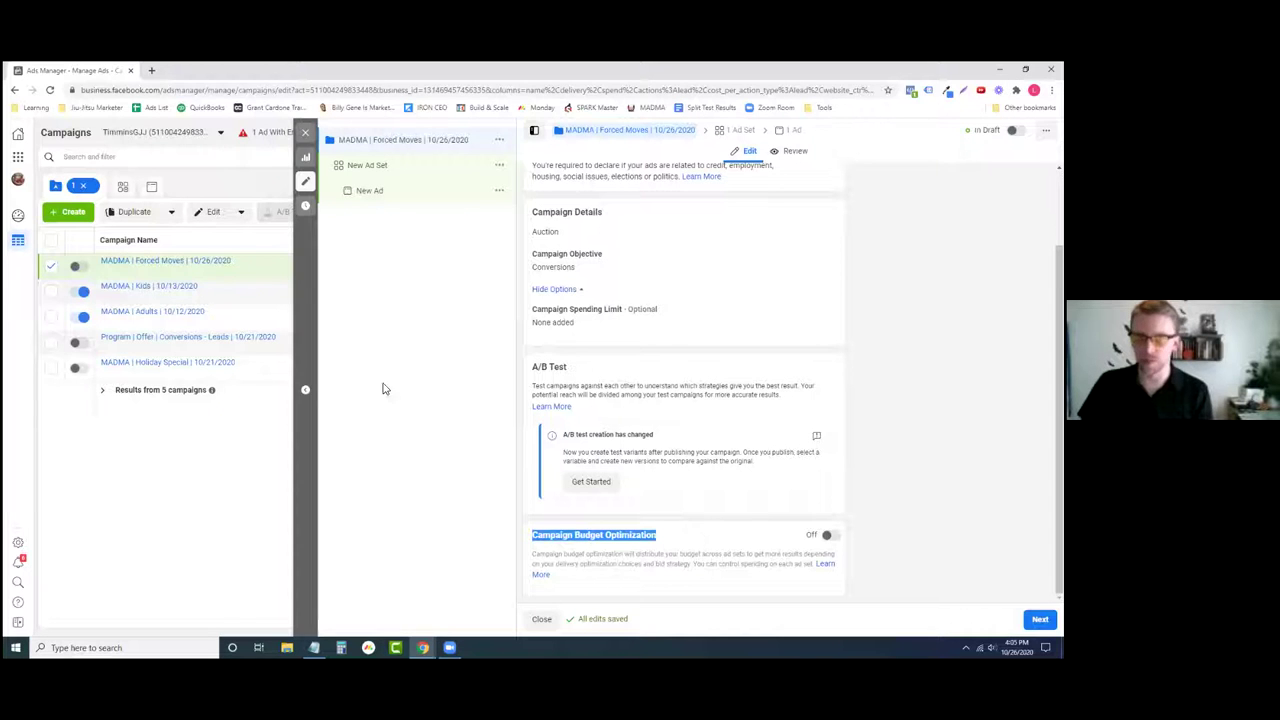
click(460, 378)
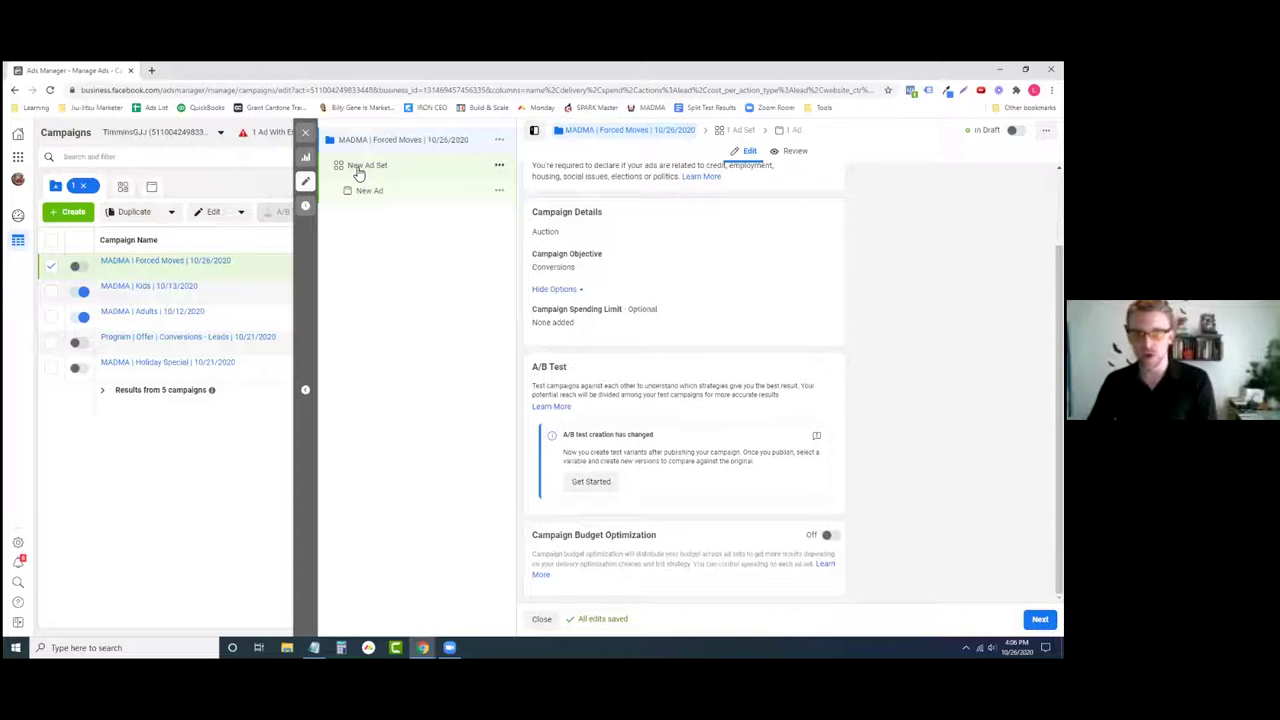
drag(528, 542, 658, 544)
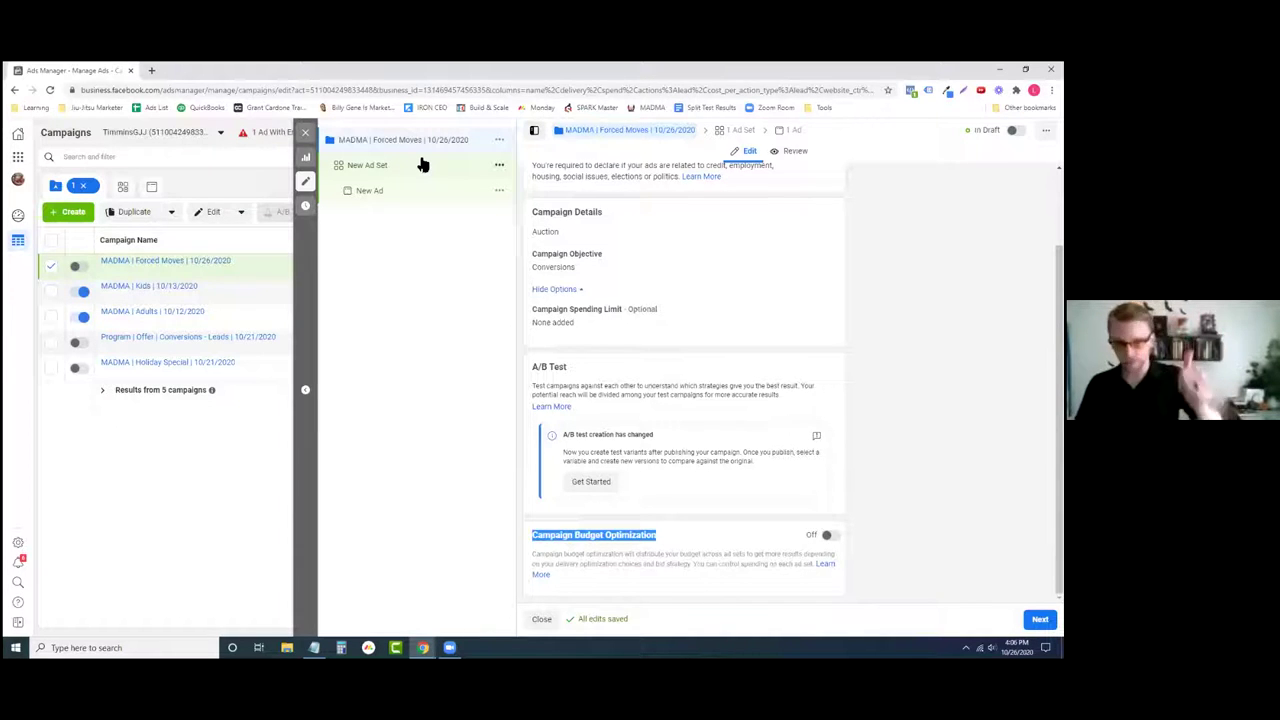
click(612, 534)
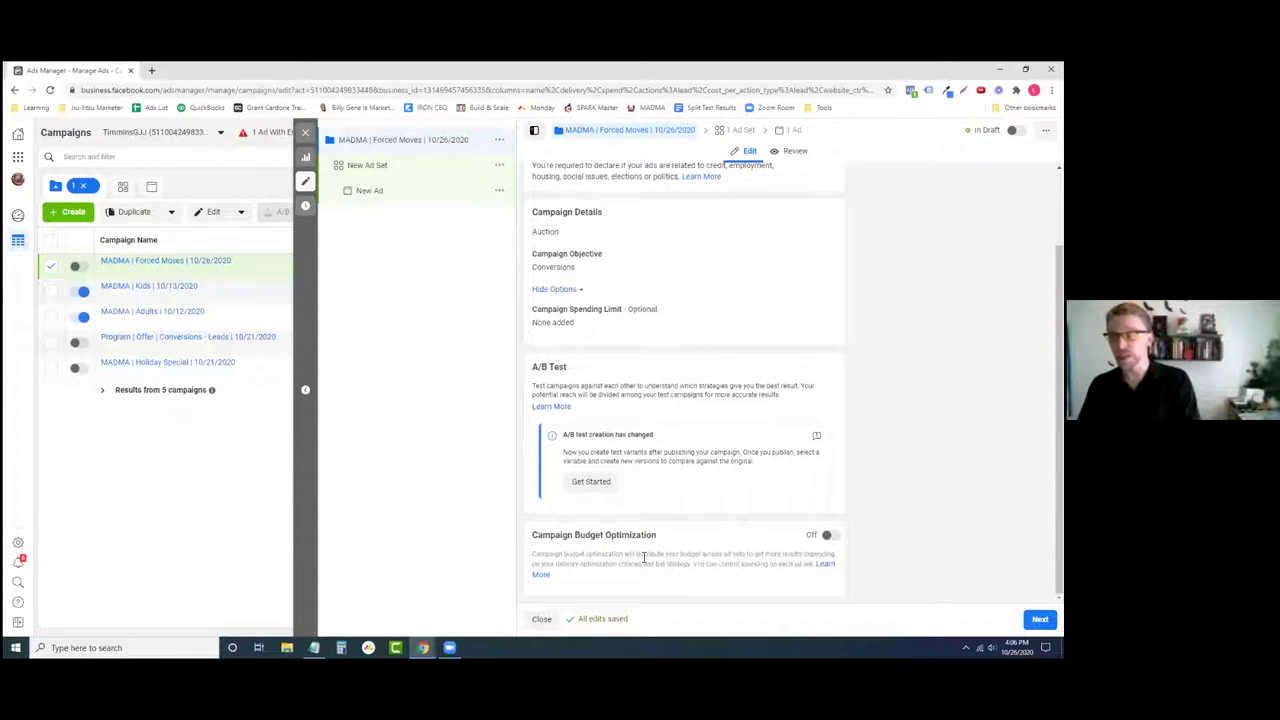
triple_click(636, 535)
click(687, 538)
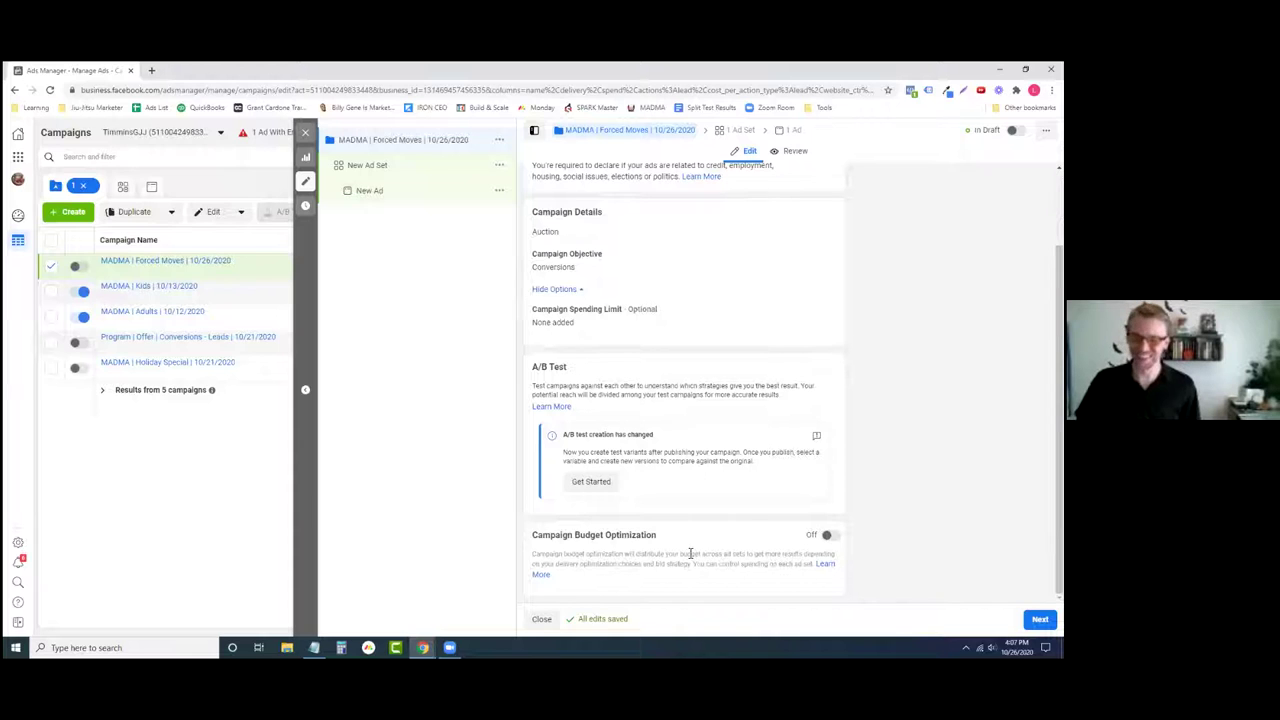
- Switch Campaign Budget Optimization on, giving a $20.00 CAD daily budget with Lowest cost bidding
drag(652, 536, 533, 543)
click(533, 543)
click(614, 533)
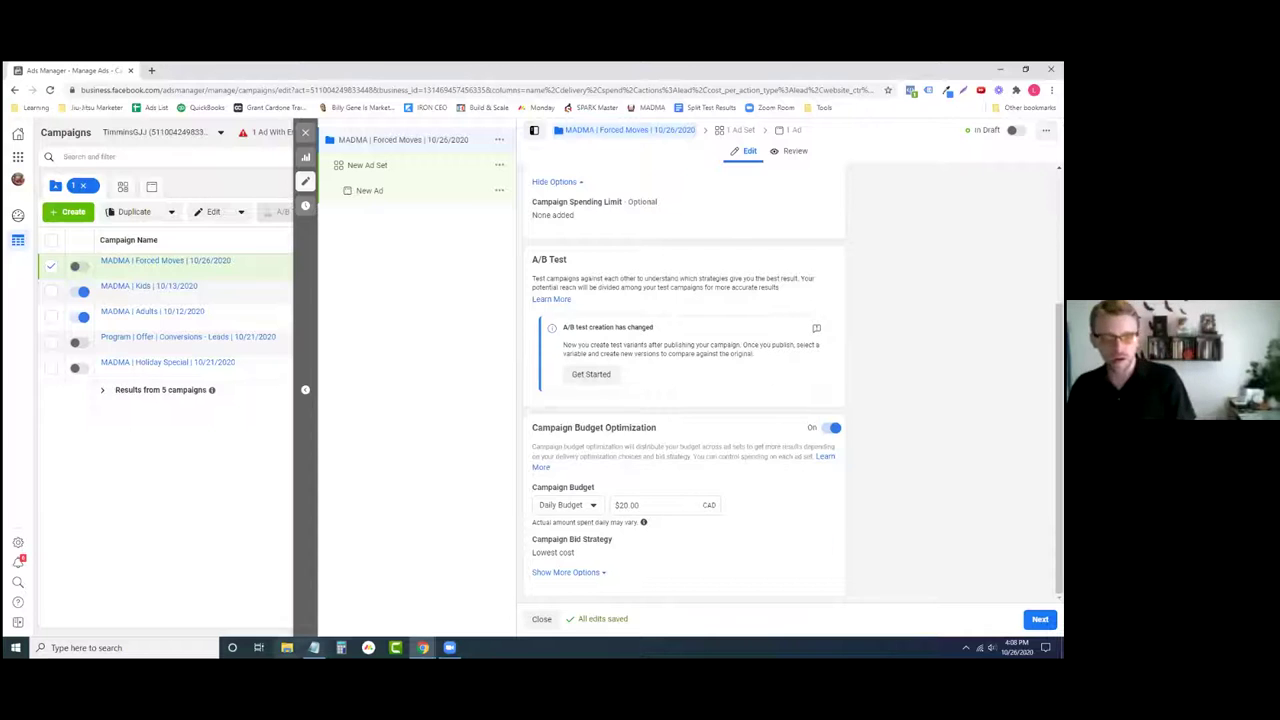
- Launch Calculator over the campaign list and clear its display
click(341, 647)
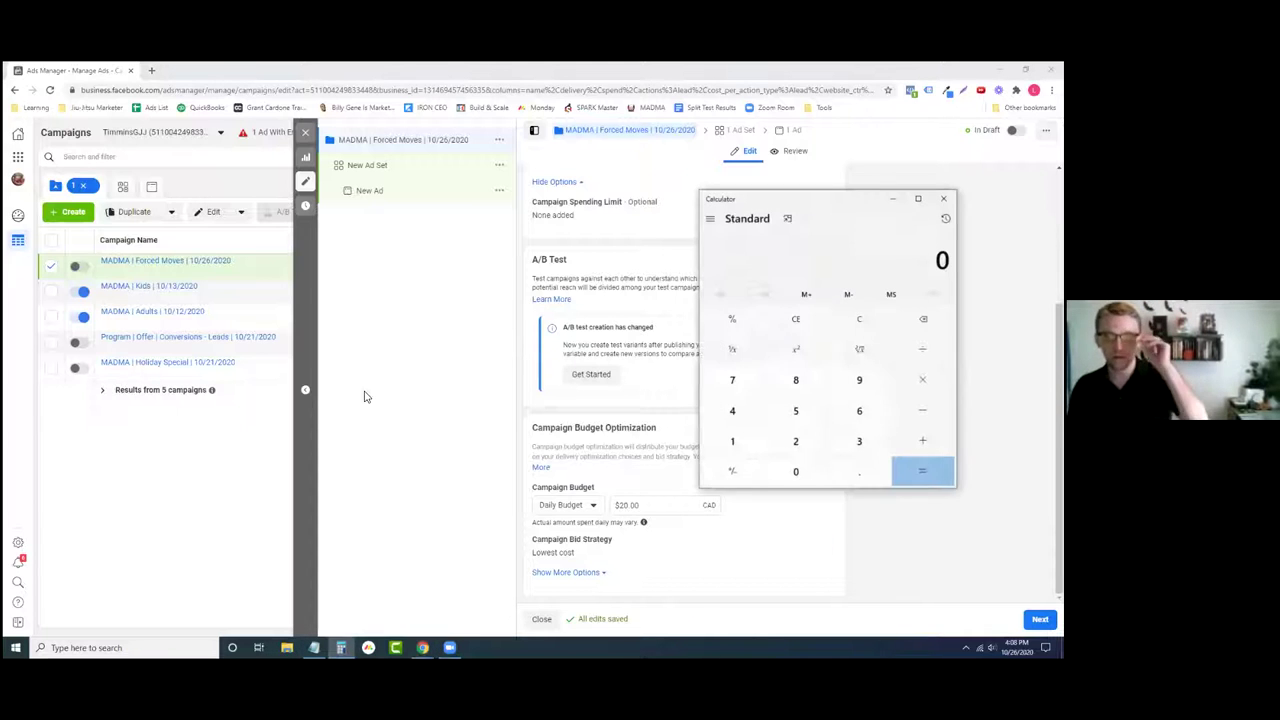
drag(782, 201, 340, 233)
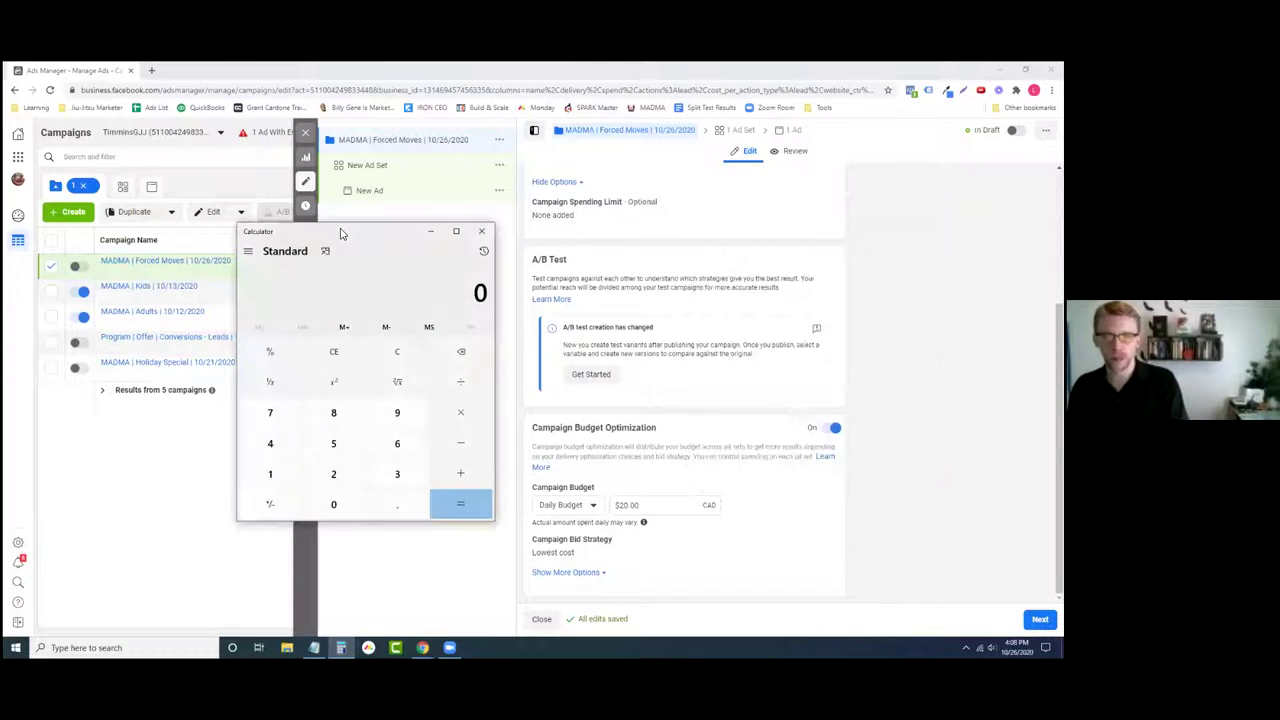
text(1000)
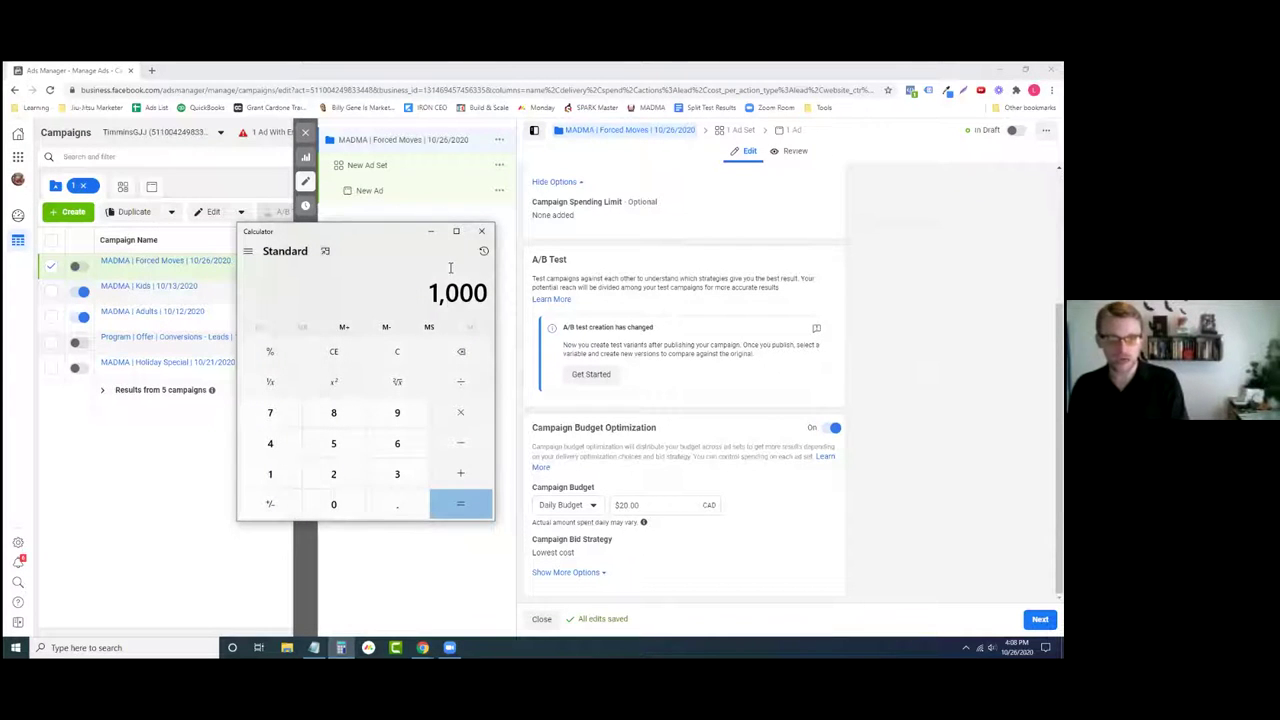
click(397, 352)
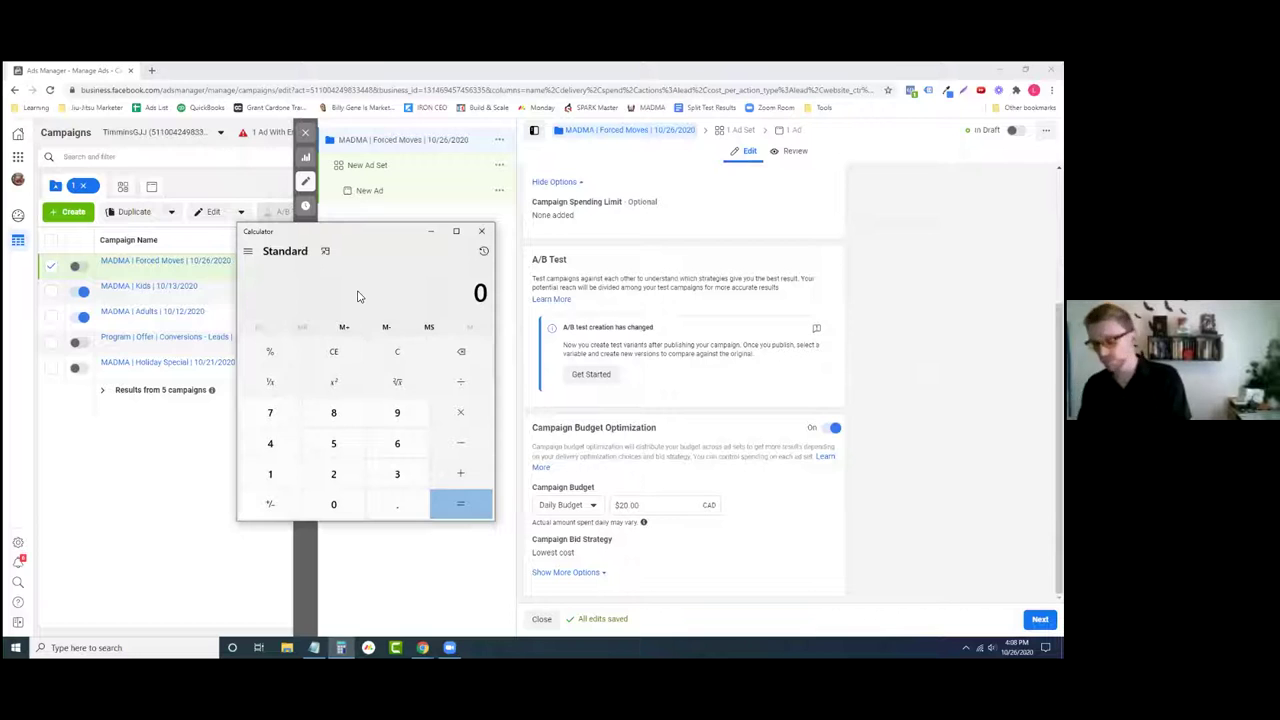
- Compute 1000 × 3 in Calculator, then divide the 3000 result by 3
text(1000)
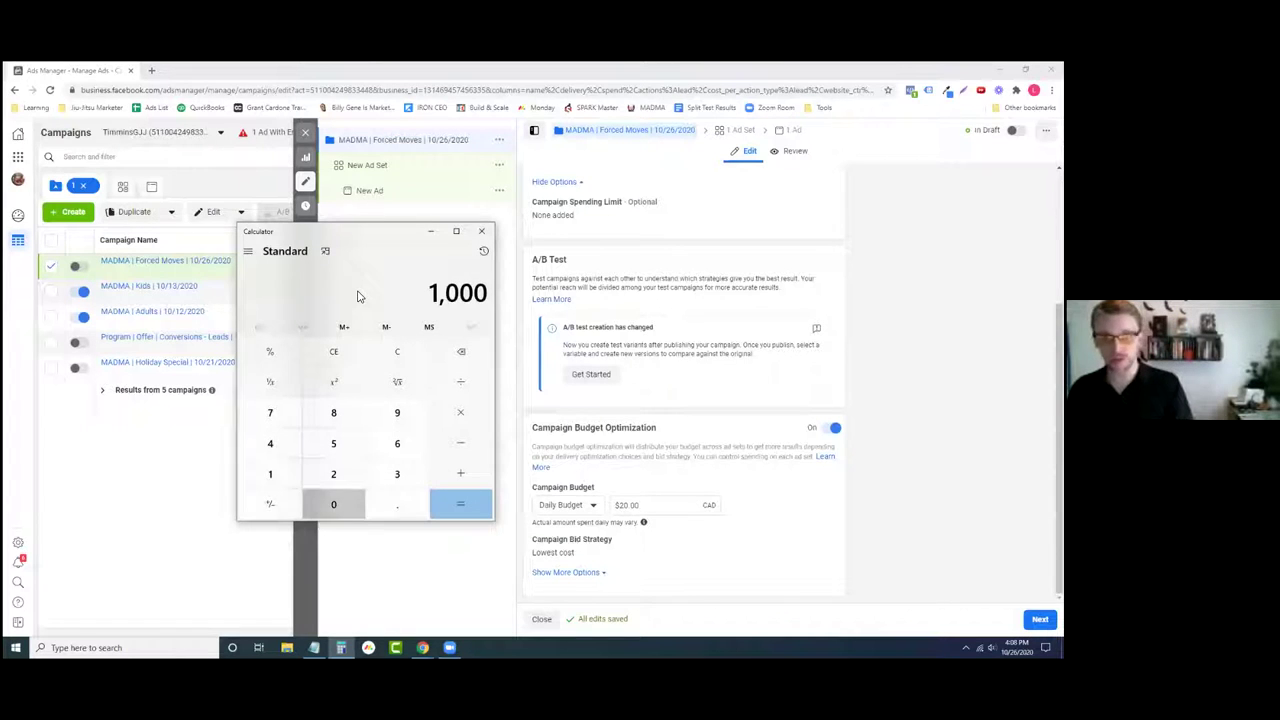
key(asterisk)
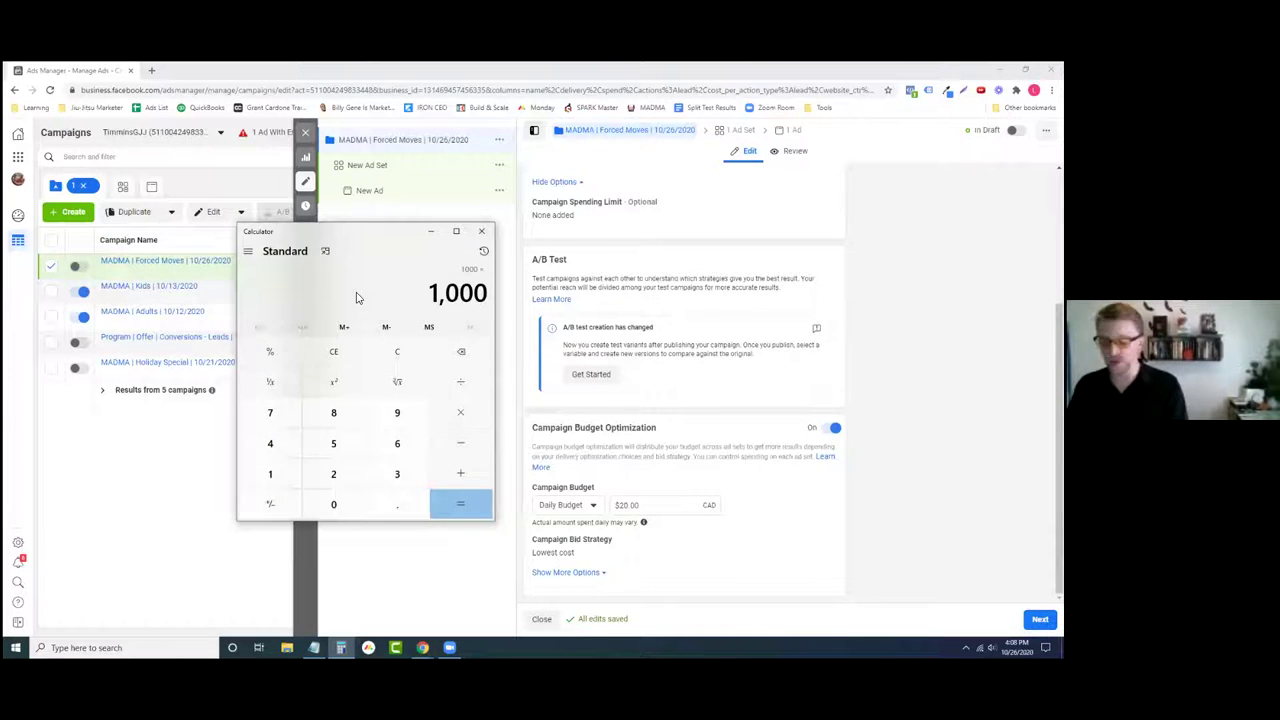
text(3)
key(Return)
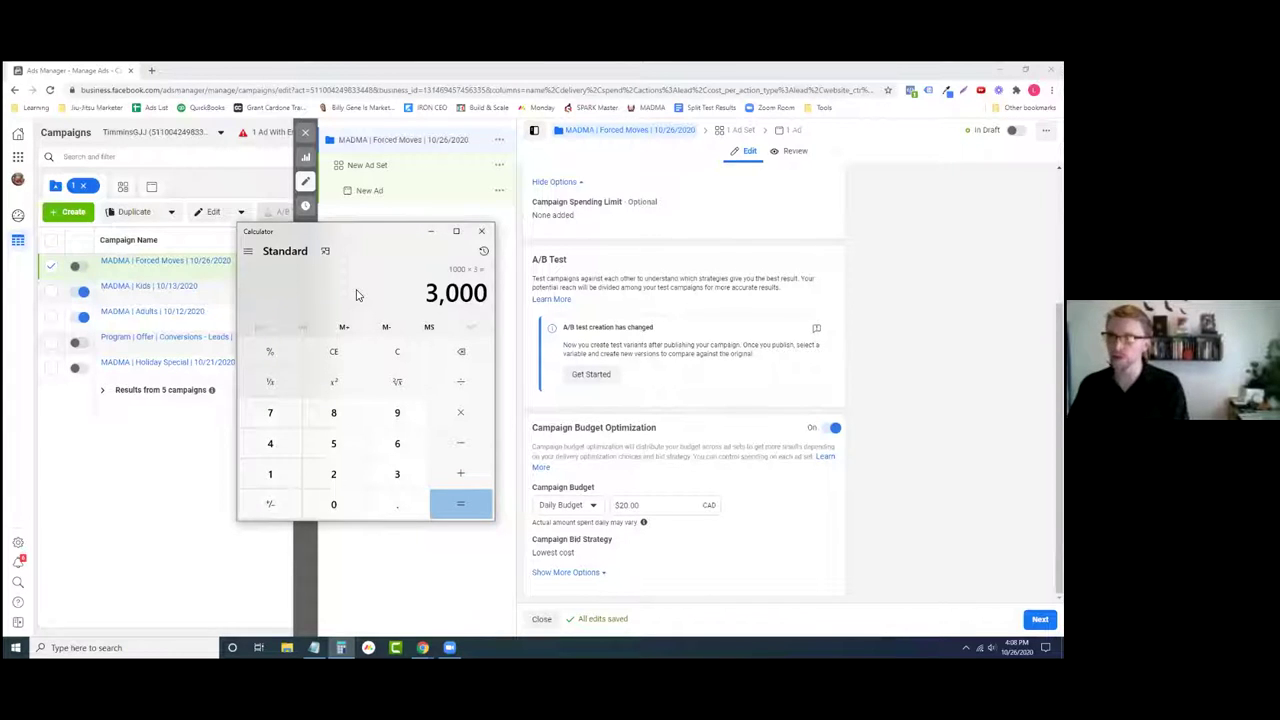
key(slash)
text(3)
key(Return)
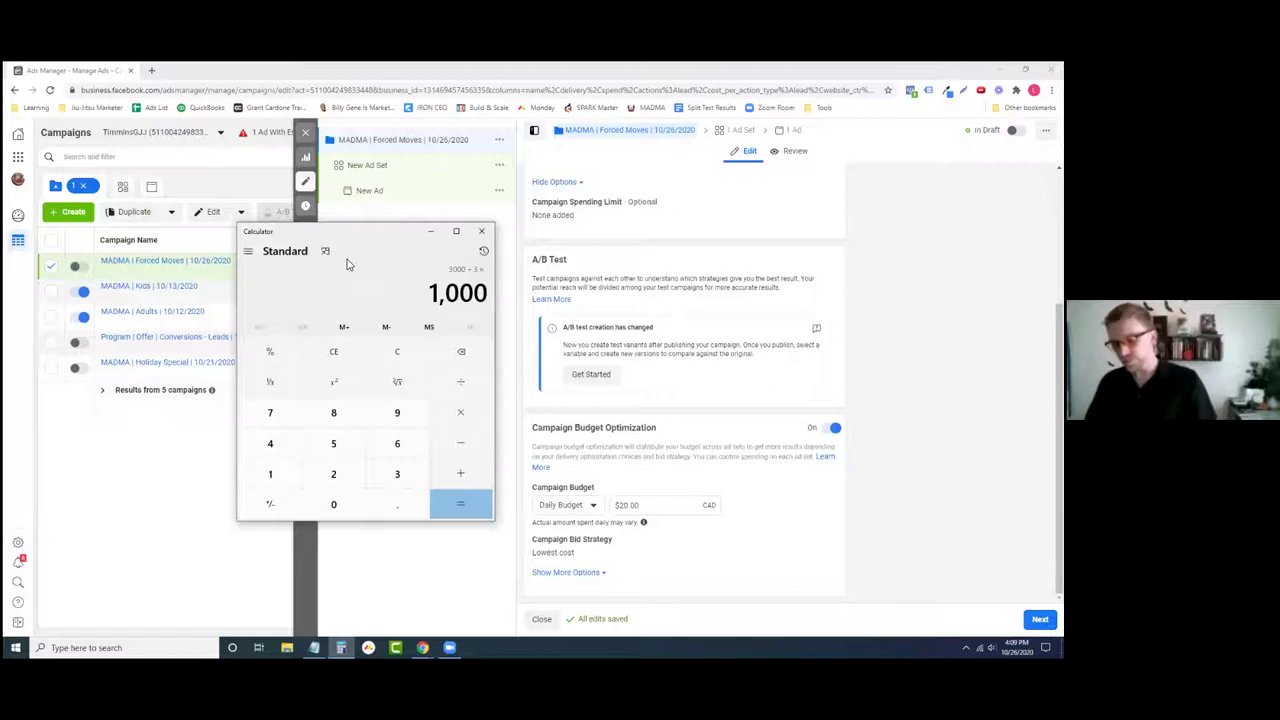
- Calculate 1,000 ÷ 3 = 333.3333333333333, then put Calculator away
click(397, 352)
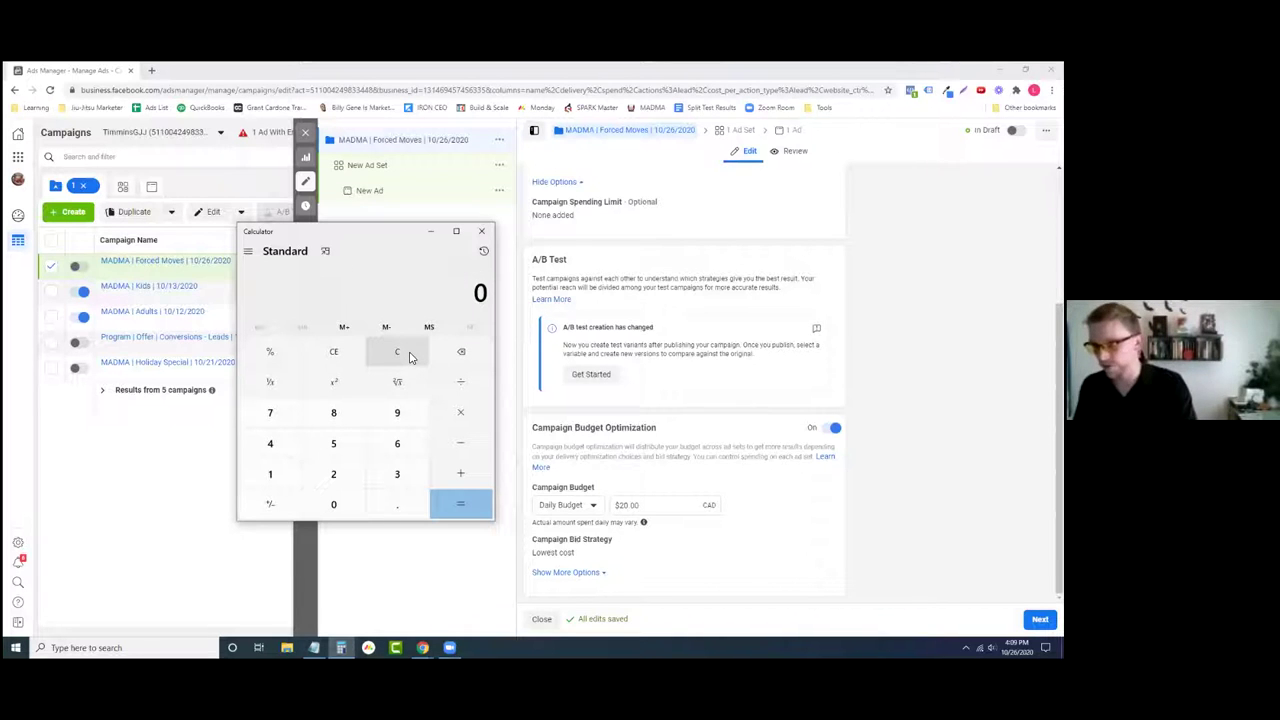
text(1,000)
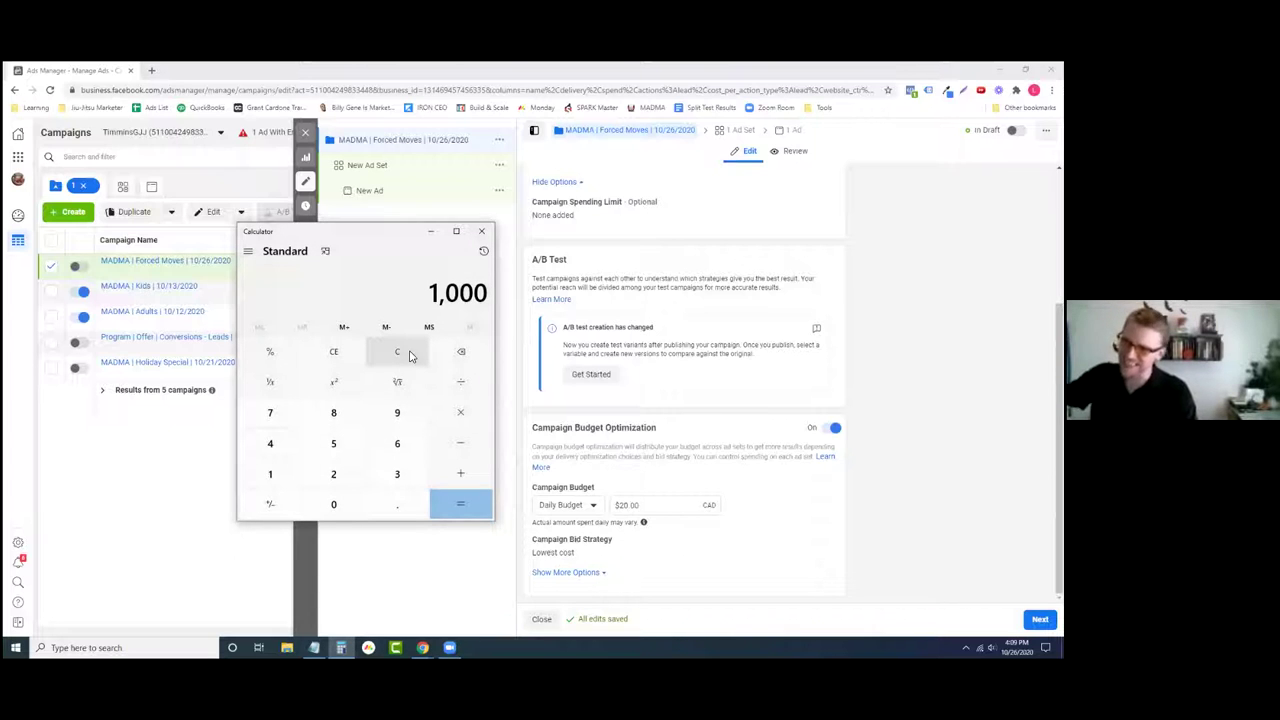
key(slash)
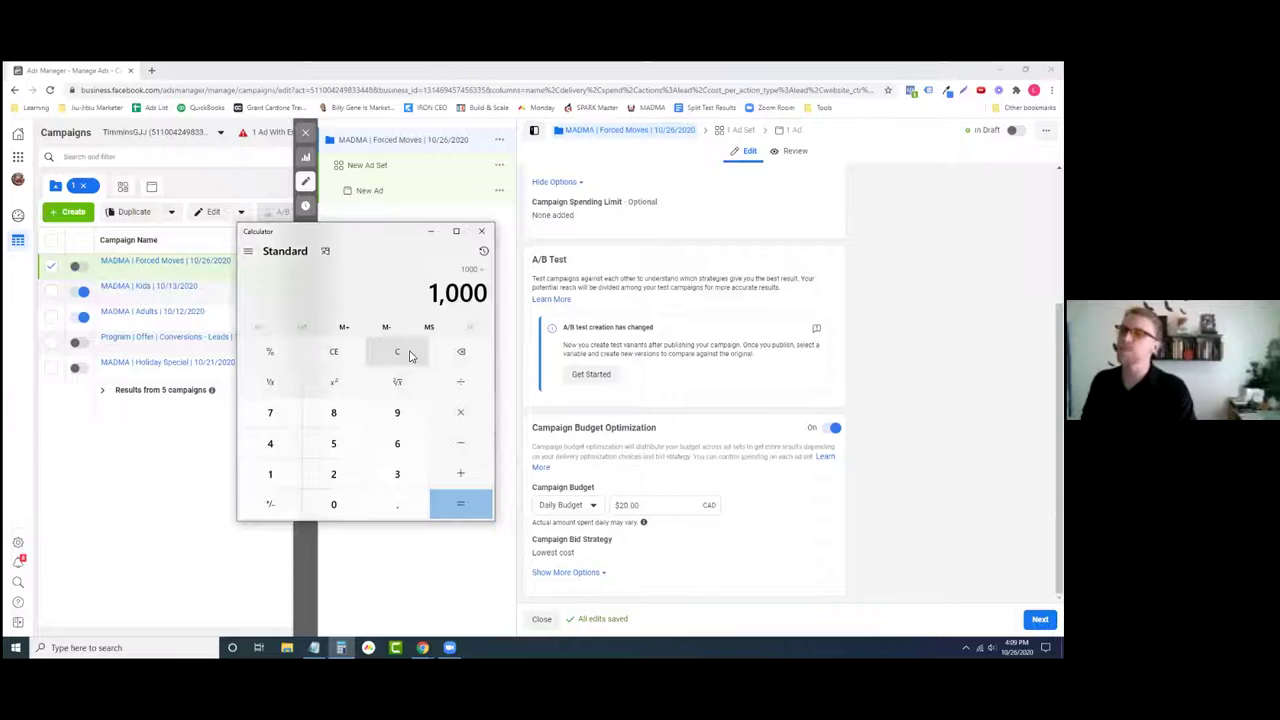
text(3)
key(Return)
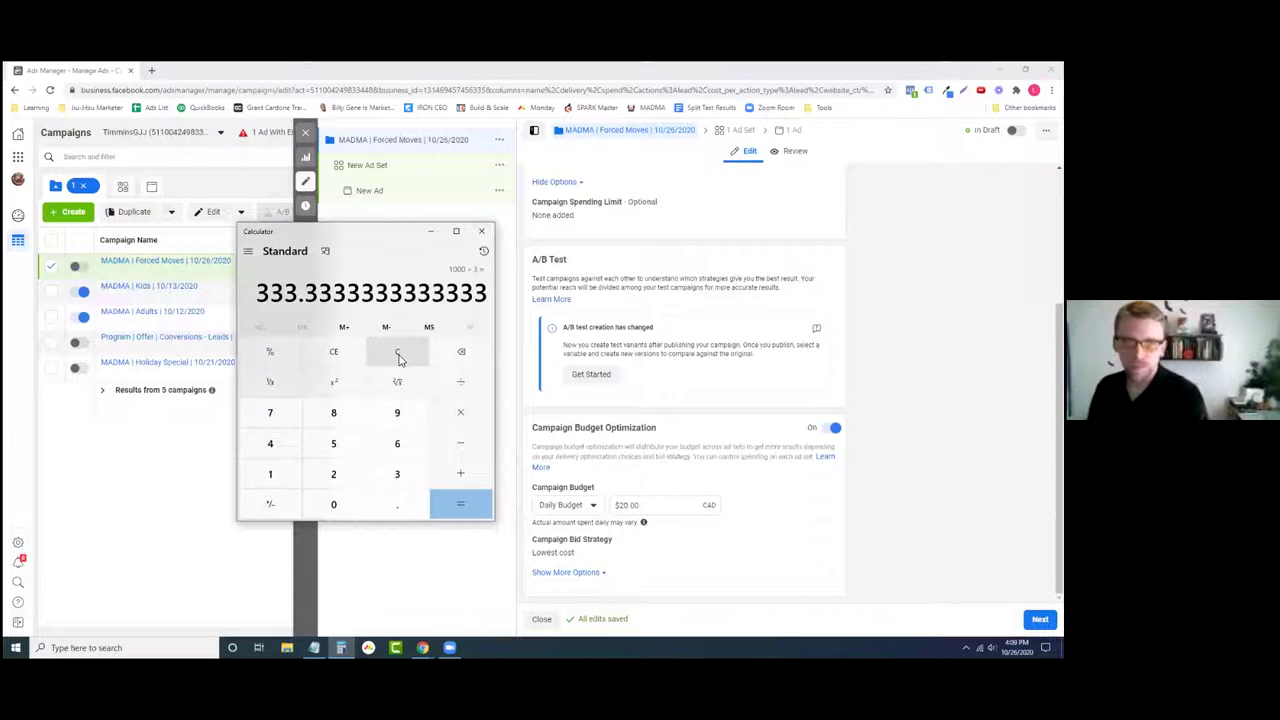
click(431, 232)
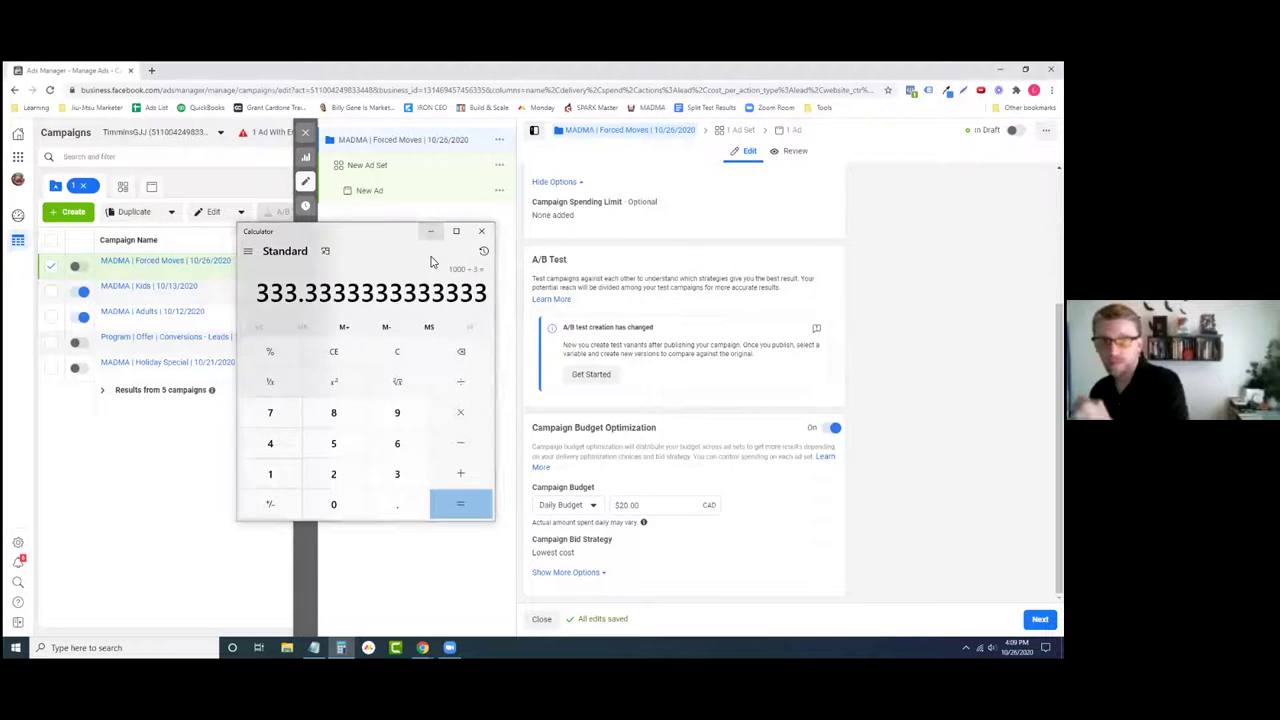
- Close the campaign editor, leaving the draft items unpublished
click(540, 619)
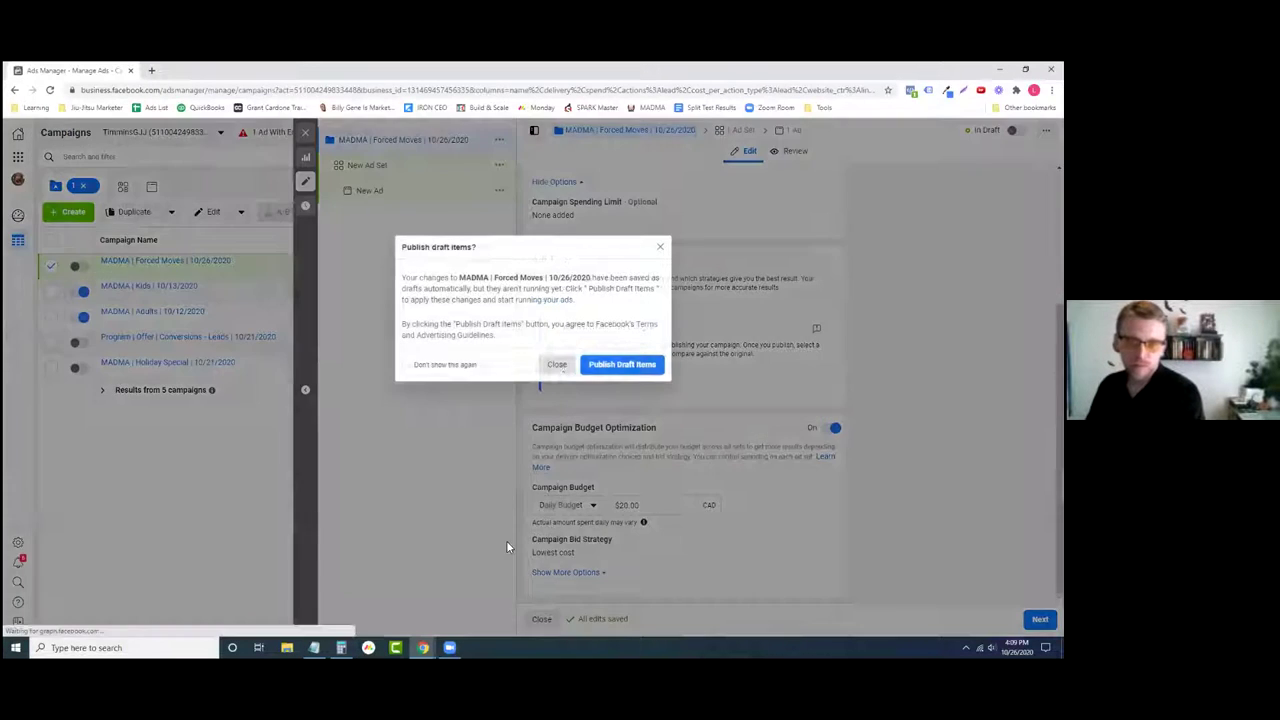
click(557, 364)
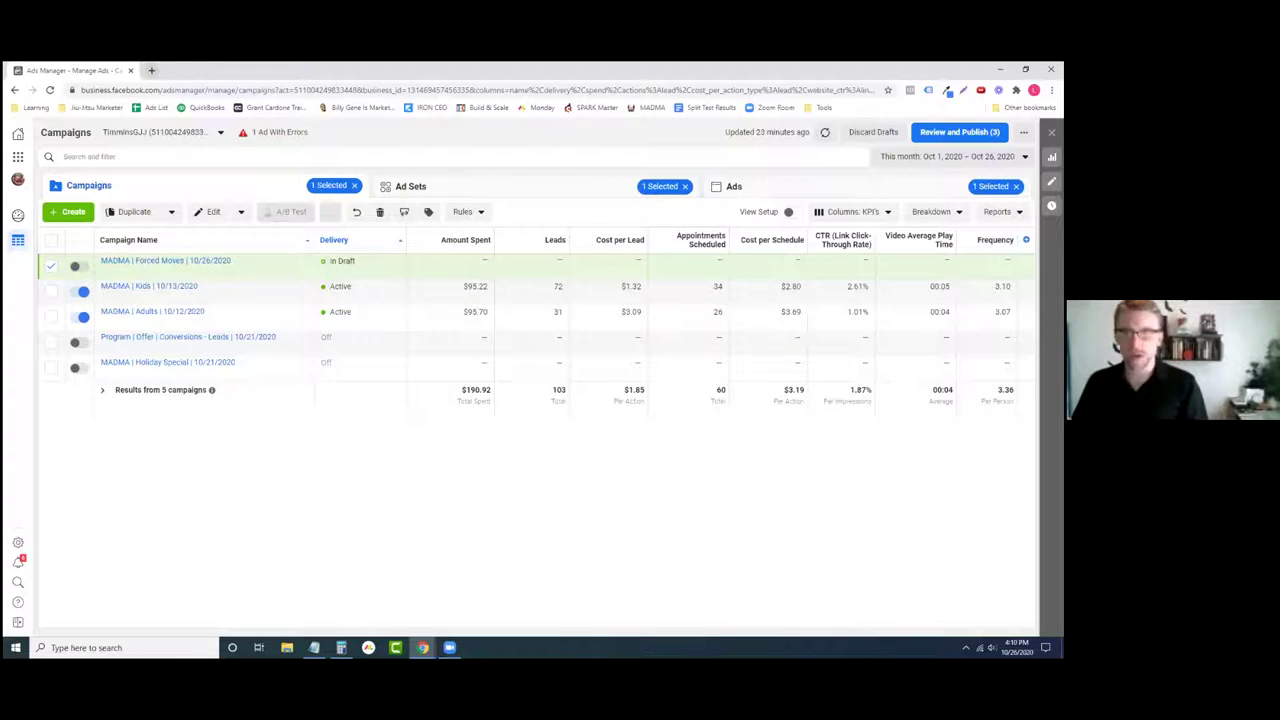
- Open and close a new browser tab, then switch to the Client Call Script window
click(152, 70)
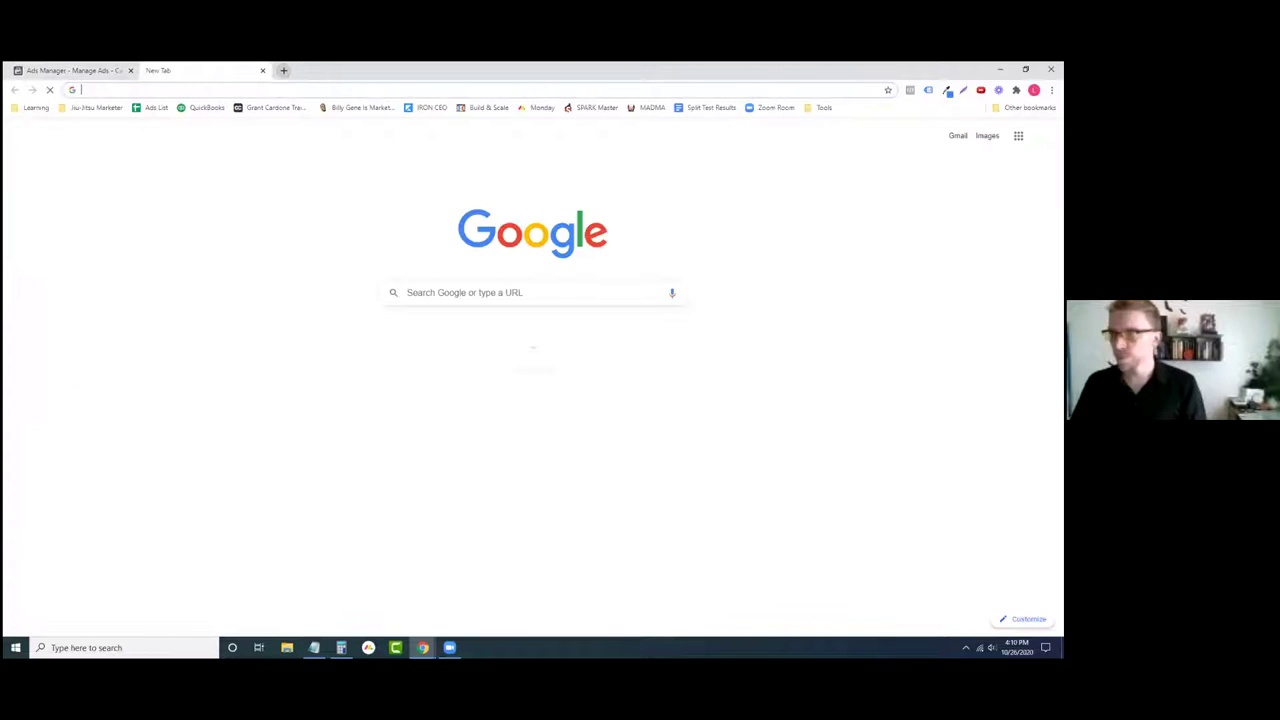
key(ctrl+w)
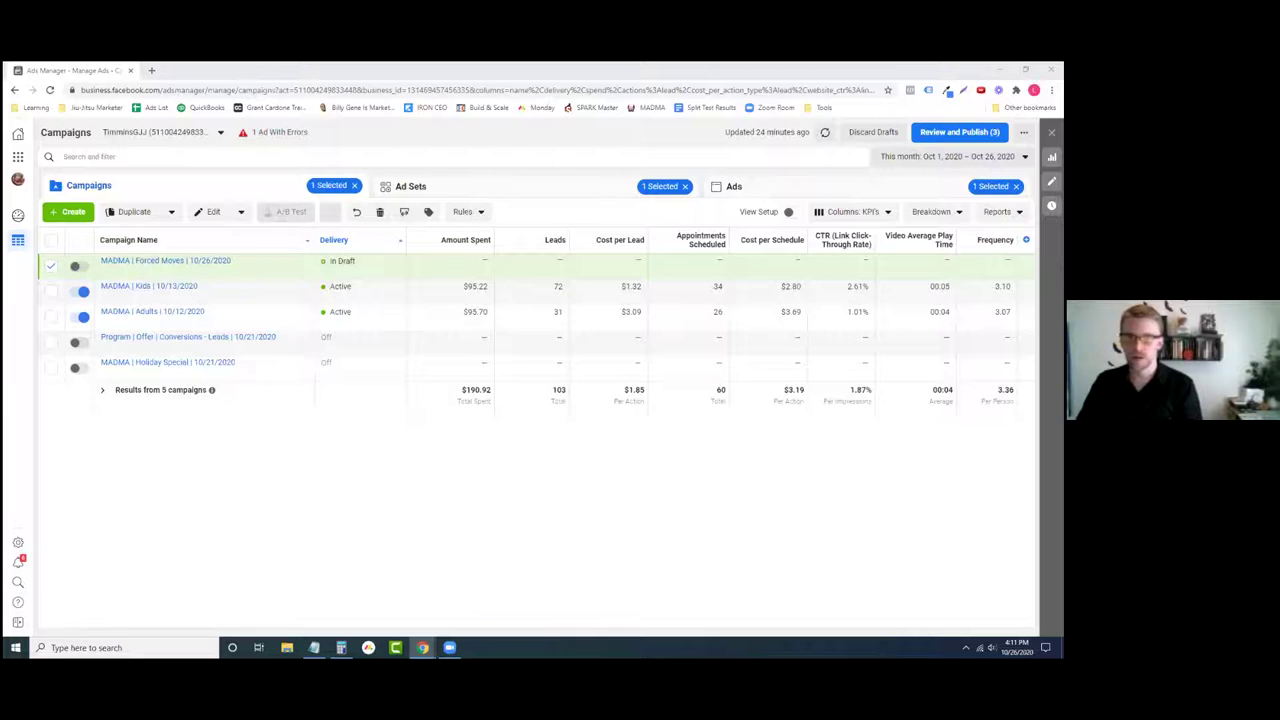
key(alt+Tab)
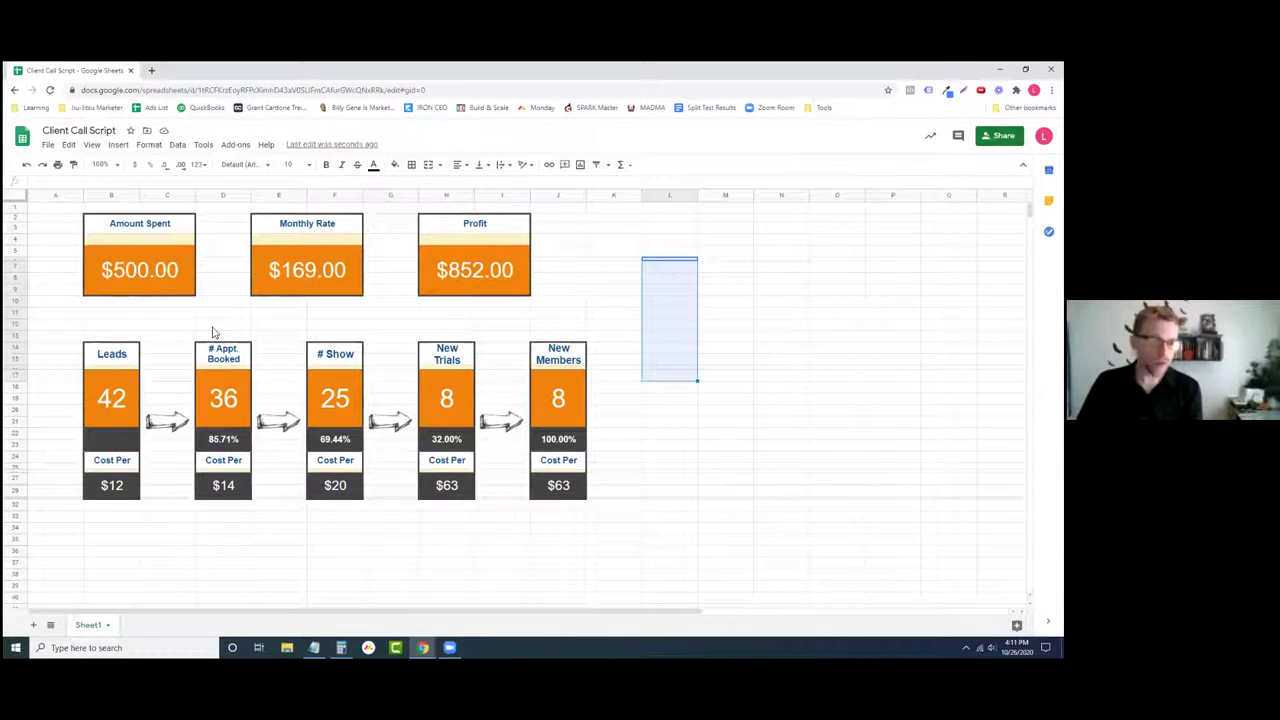
- Merge the sheet into the Ads Manager window and enter the $190 total spent as Amount Spent
click(123, 275)
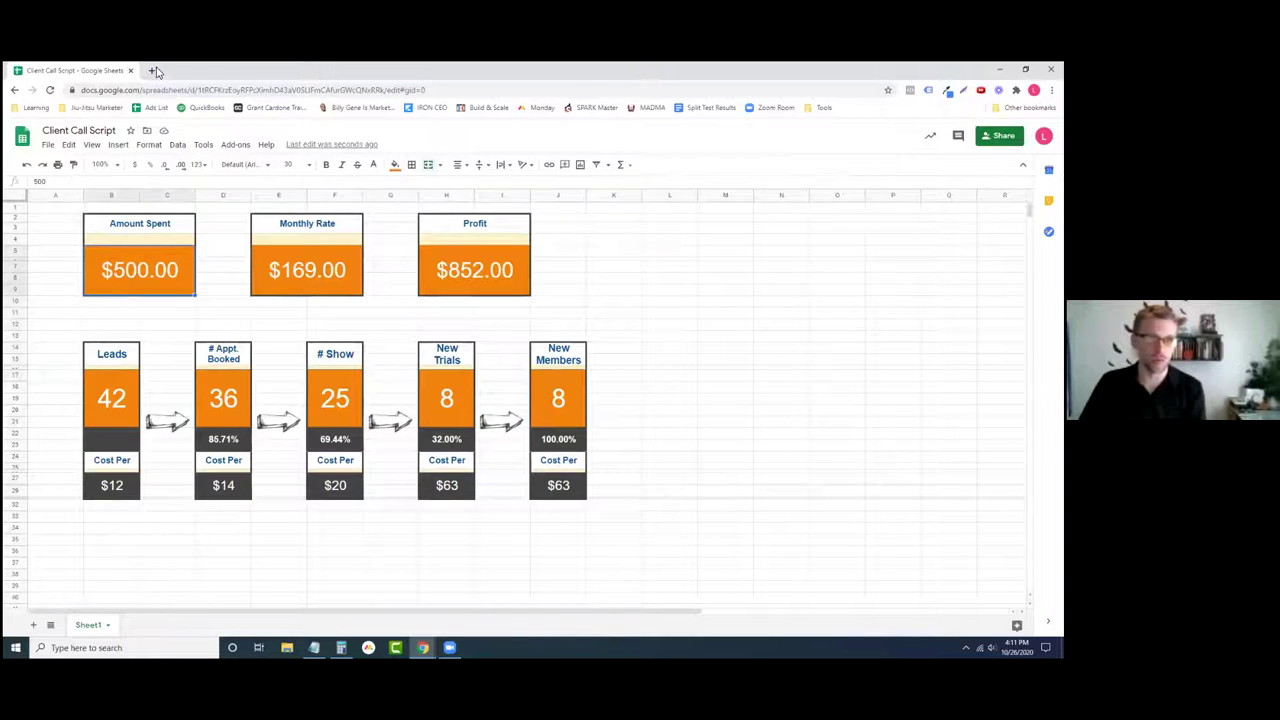
drag(86, 71, 165, 80)
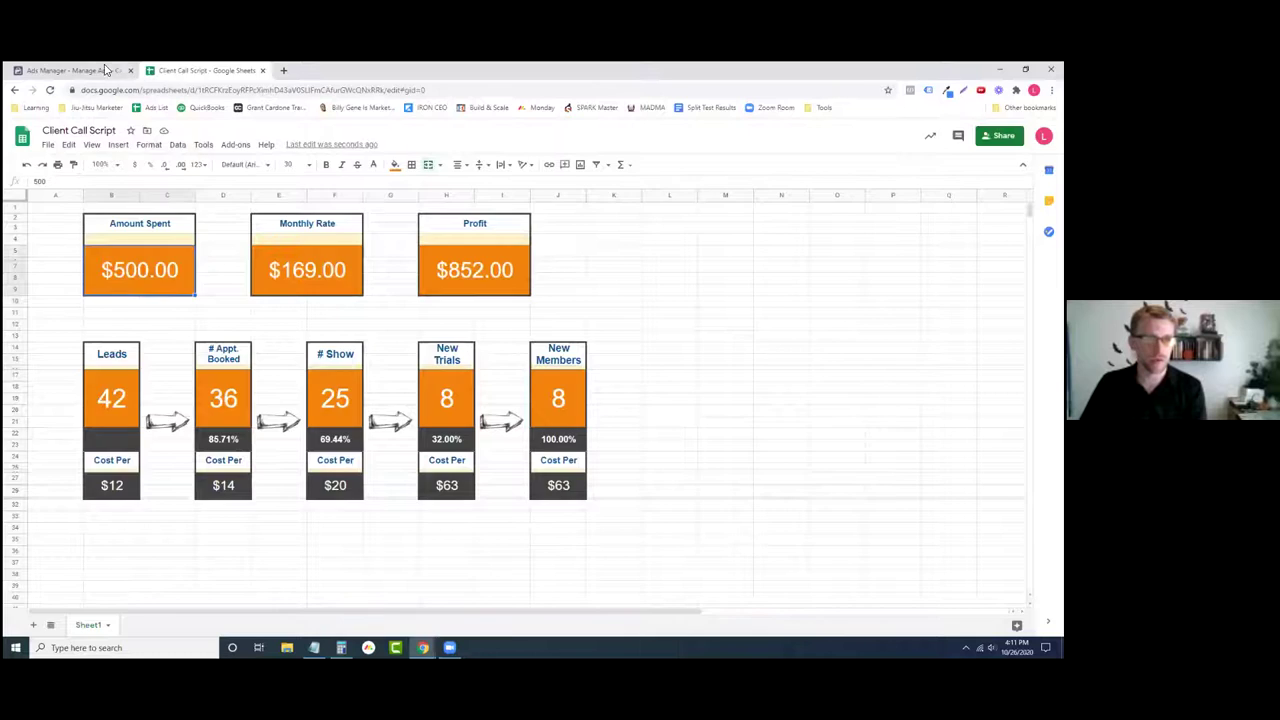
click(105, 70)
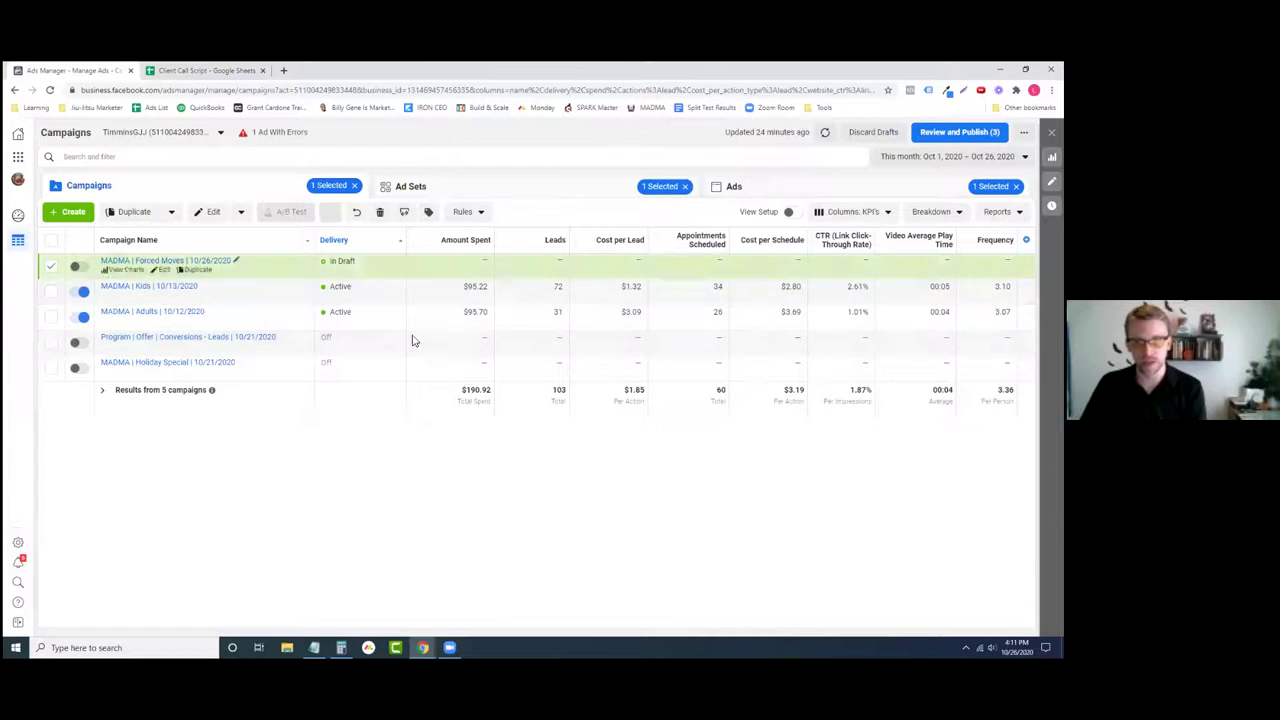
drag(460, 389, 493, 404)
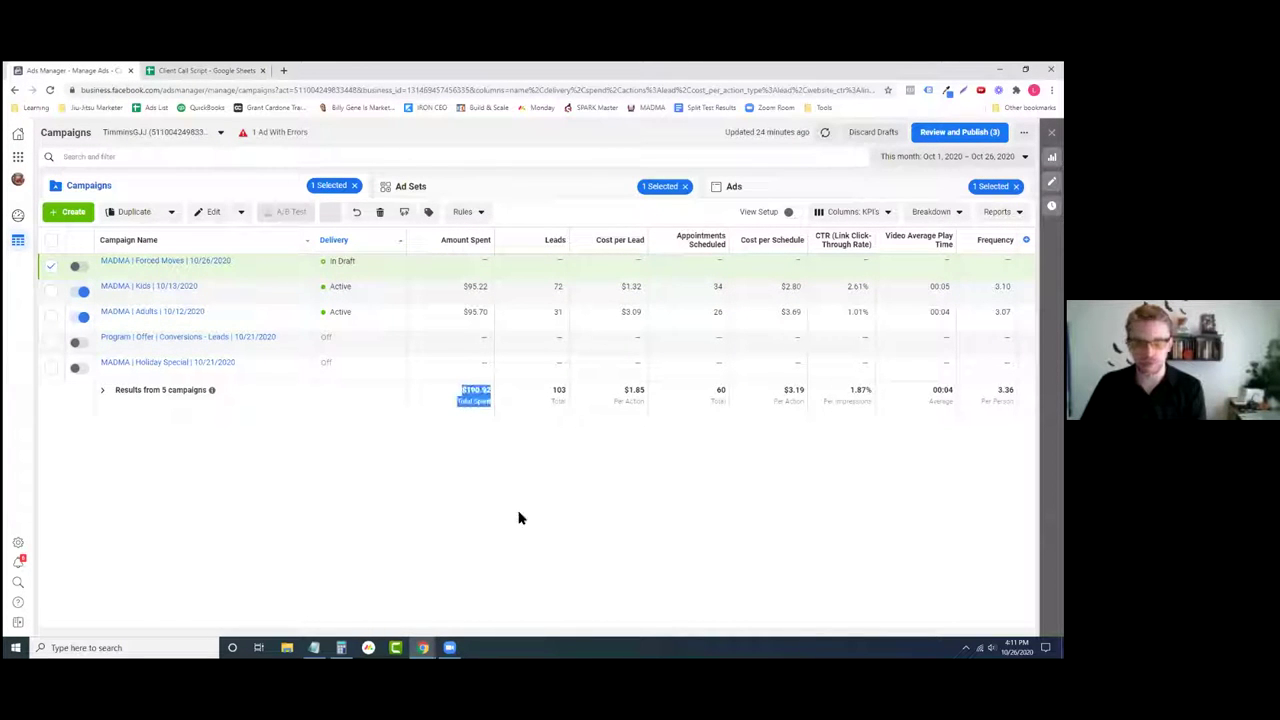
click(516, 517)
click(190, 70)
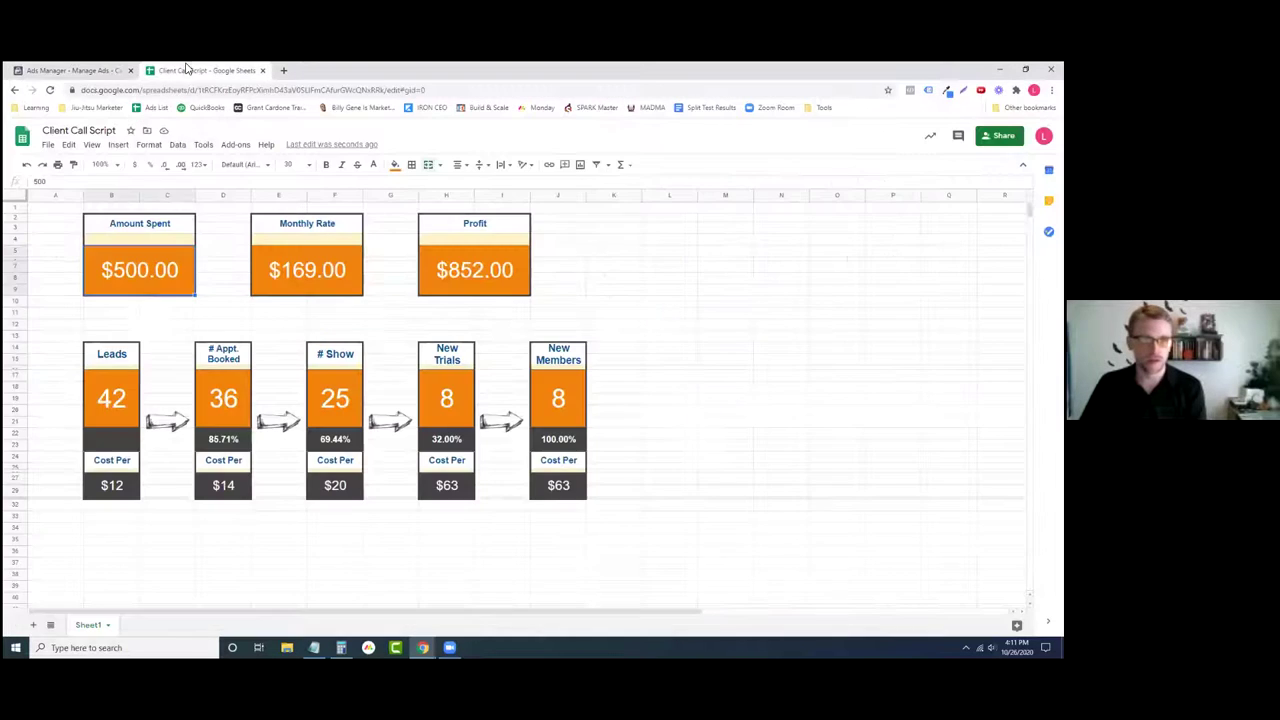
text(190)
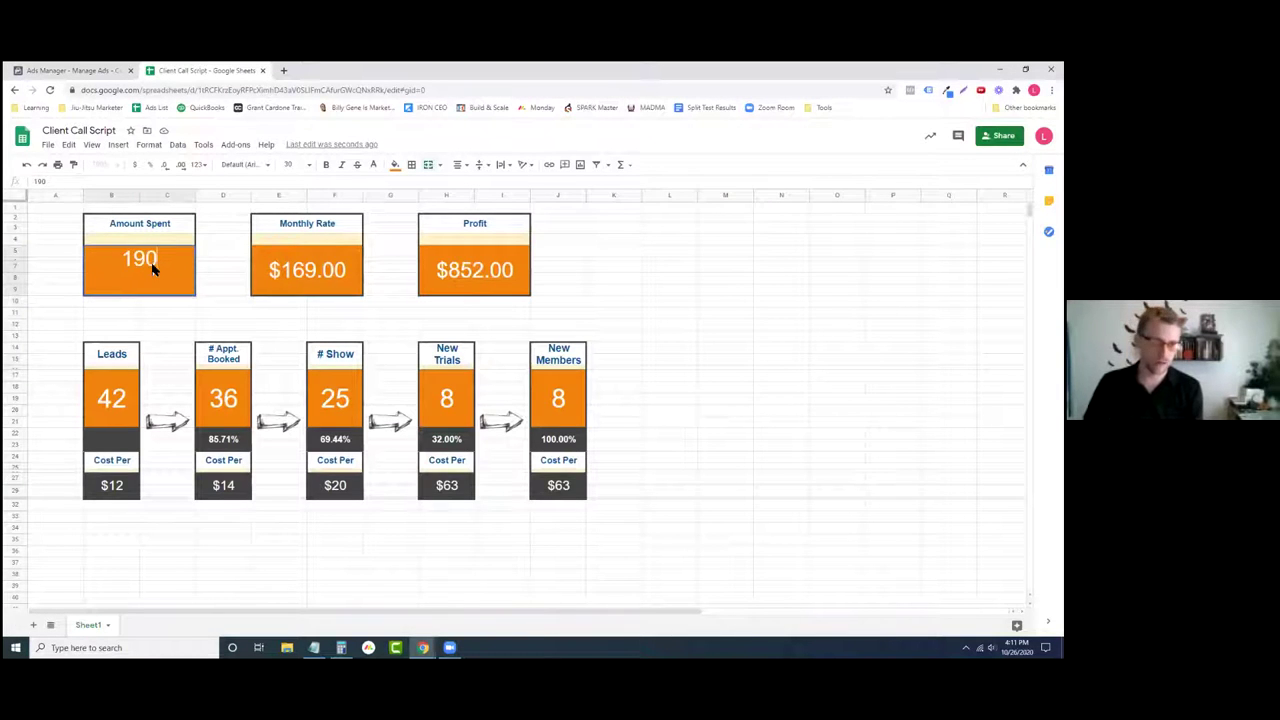
key(Return)
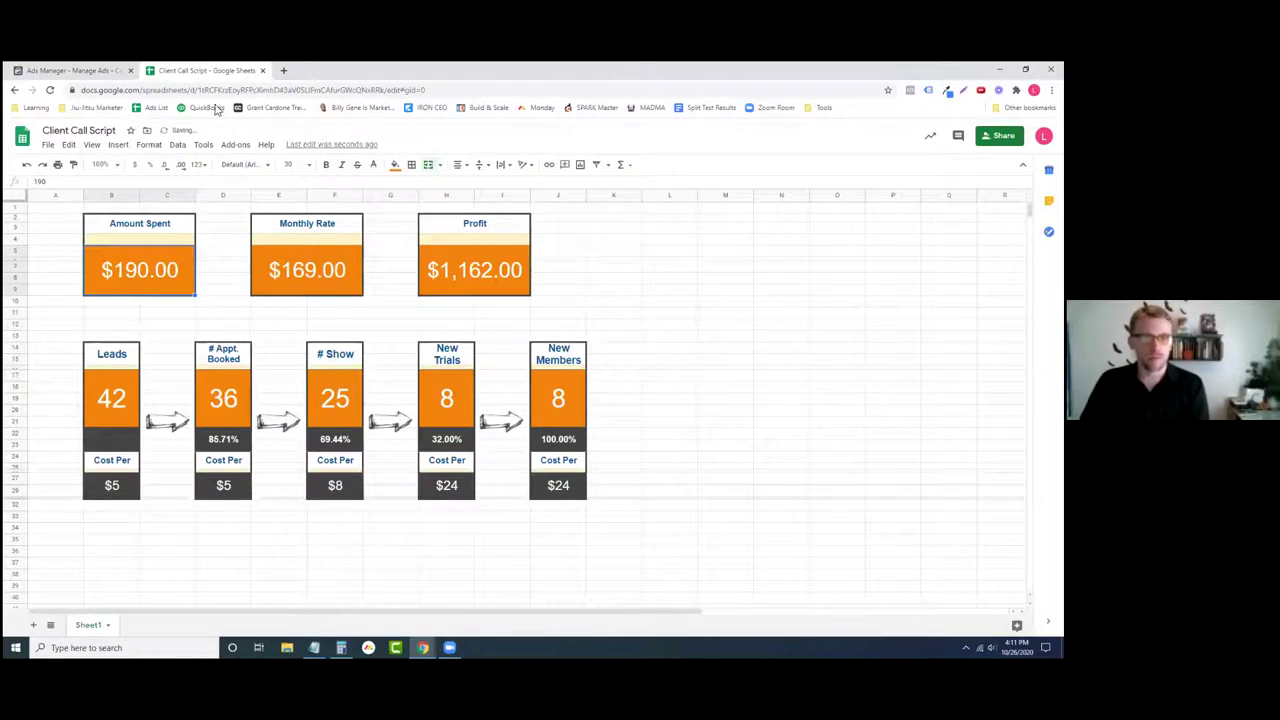
- Relabel the Monthly Rate box as Total Sales
click(75, 71)
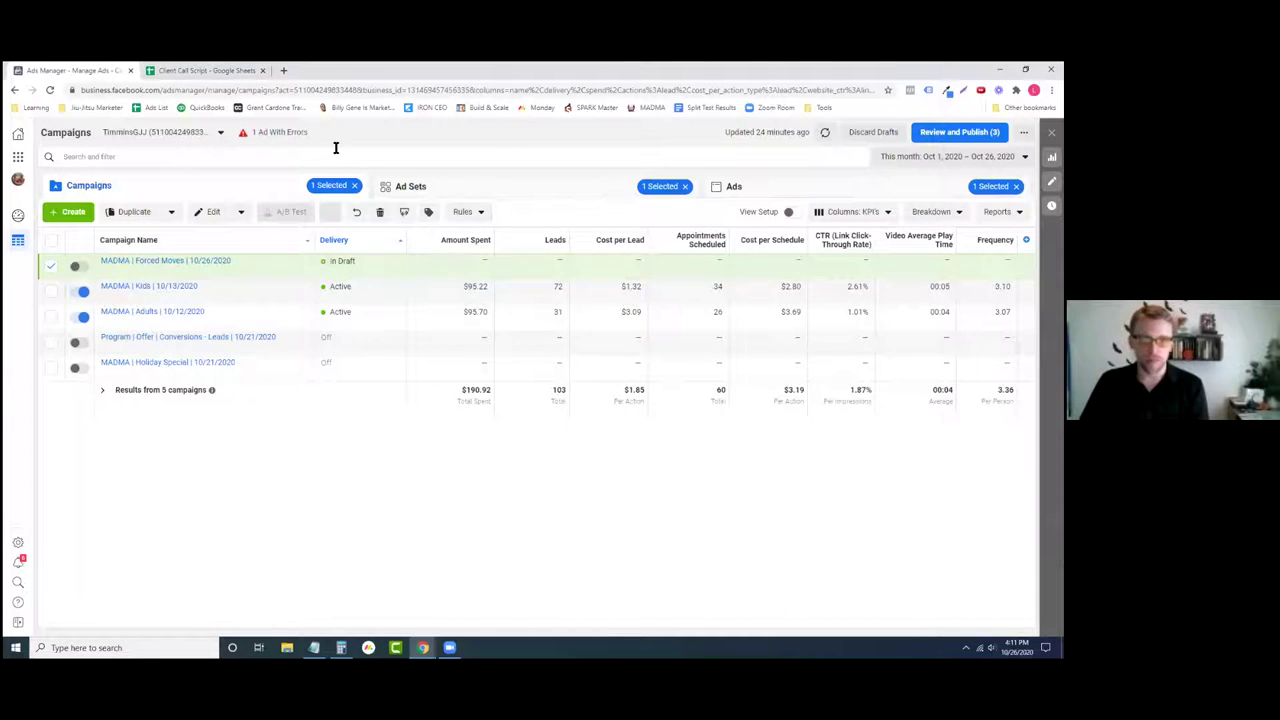
click(192, 72)
click(316, 224)
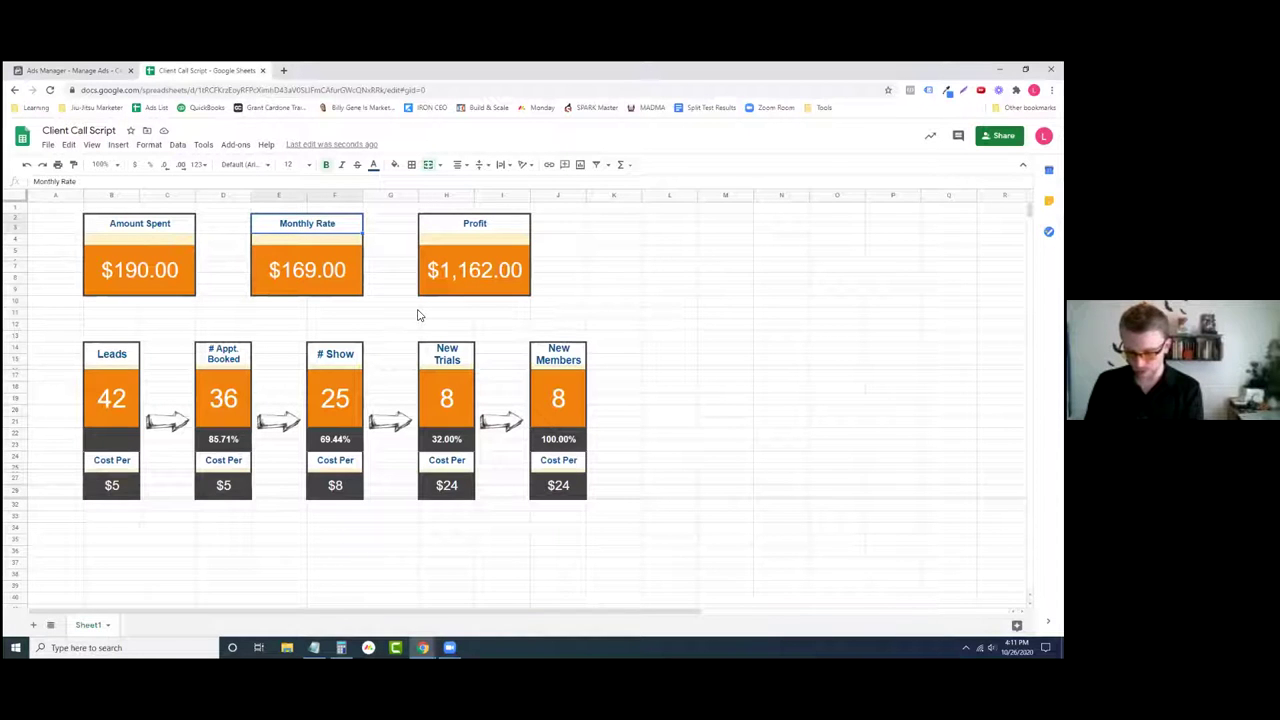
text(Av)
key(BackSpace)
key(BackSpace)
text(Total Sales)
click(296, 270)
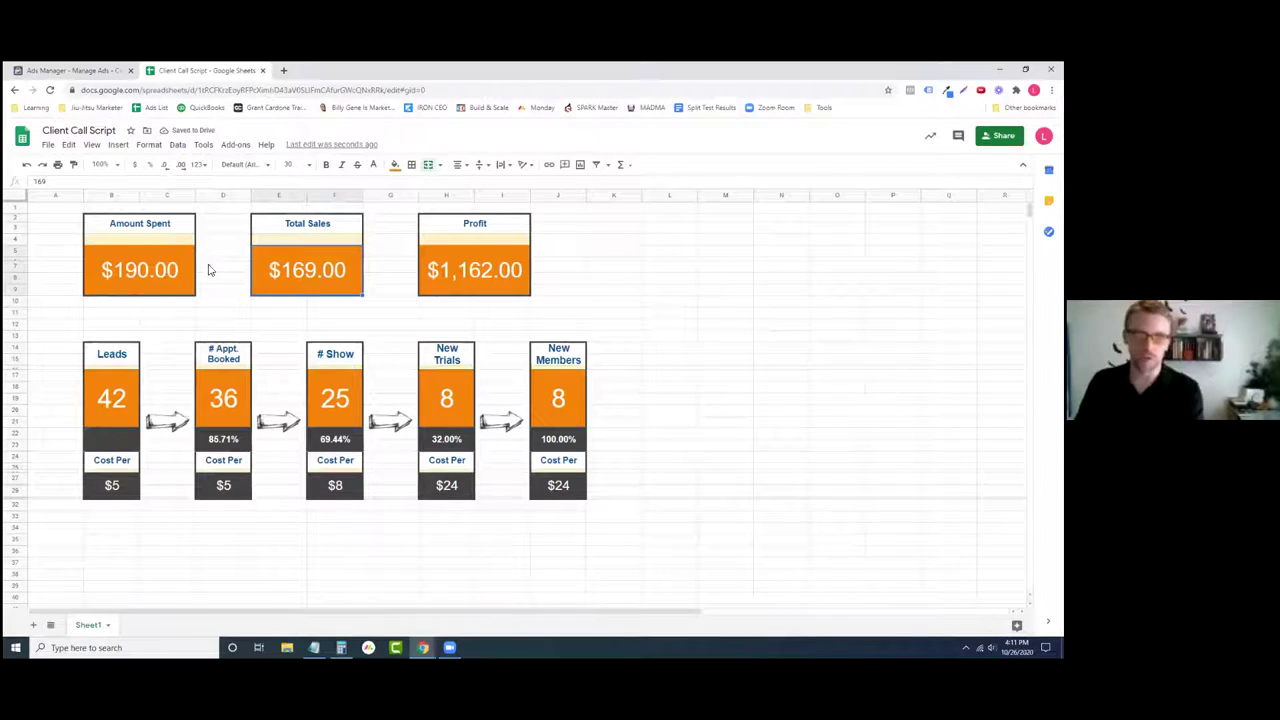
- Set Amount Spent to 1000 and select the $169.00 Total Sales value
click(148, 272)
text(1000)
key(Return)
click(336, 275)
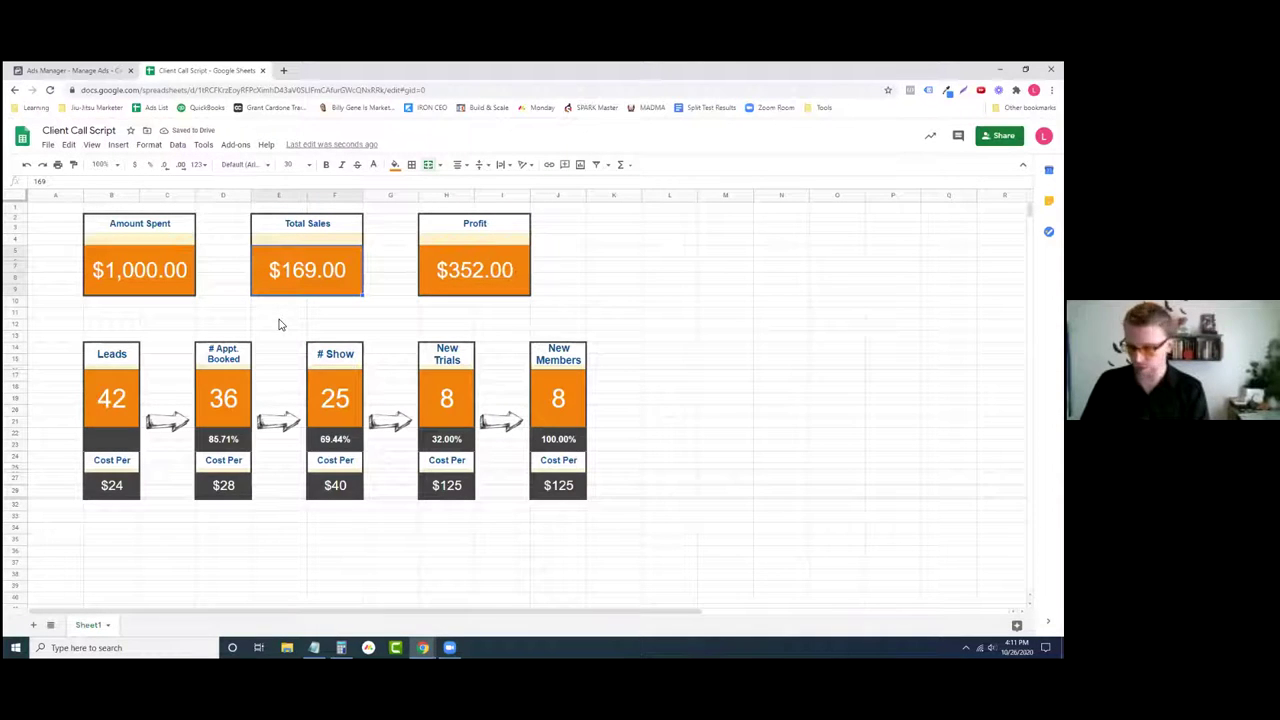
- Total 800, 900 and 1000 in Calculator
click(341, 647)
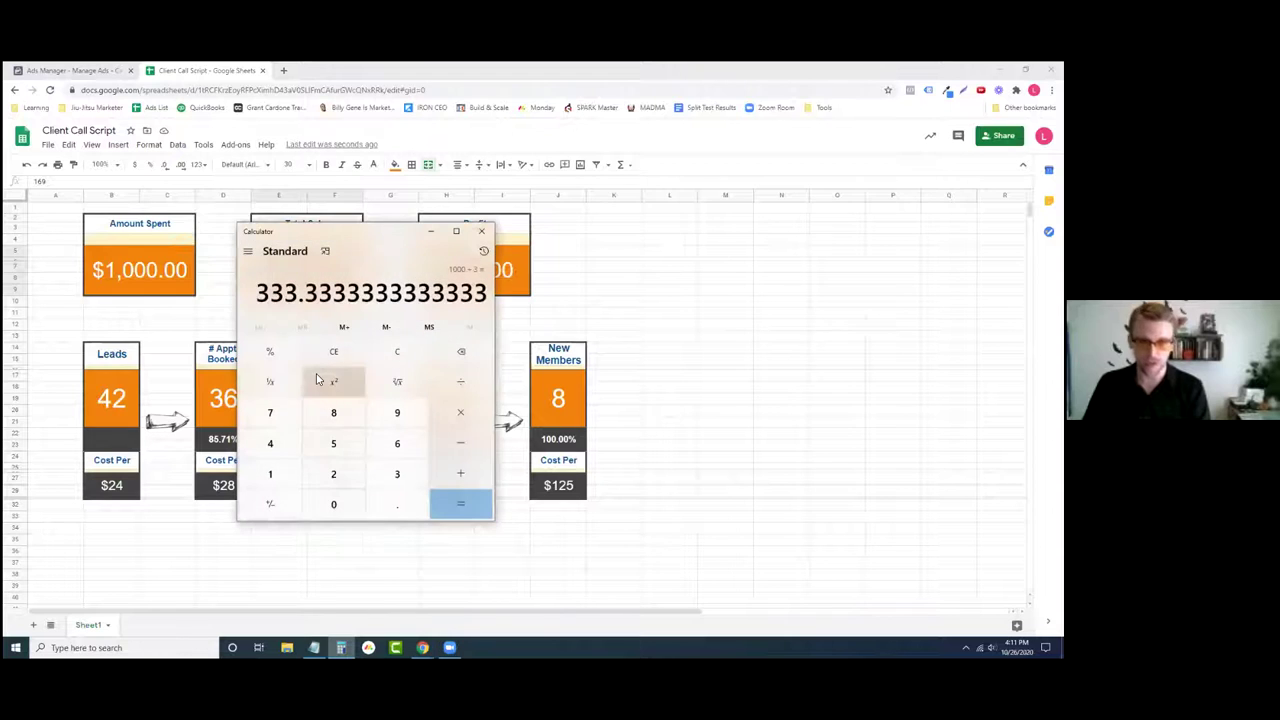
click(365, 358)
text(800)
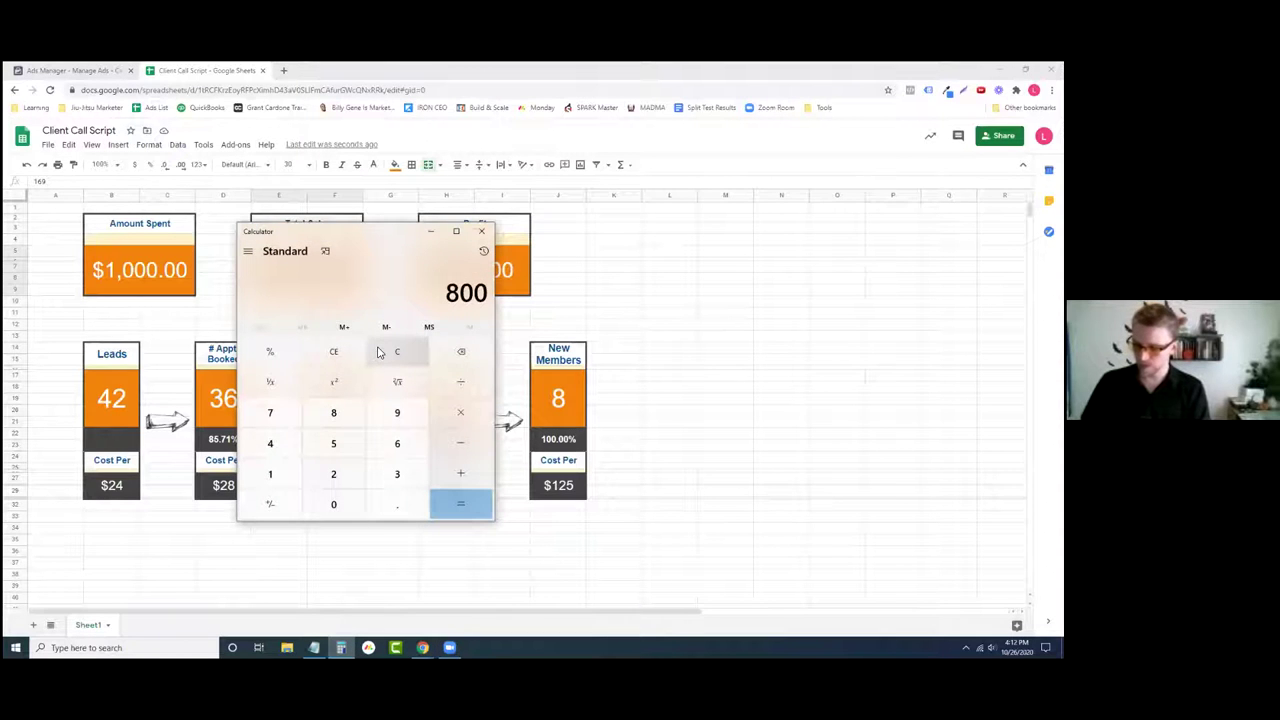
text(/900+1000)
key(Return)
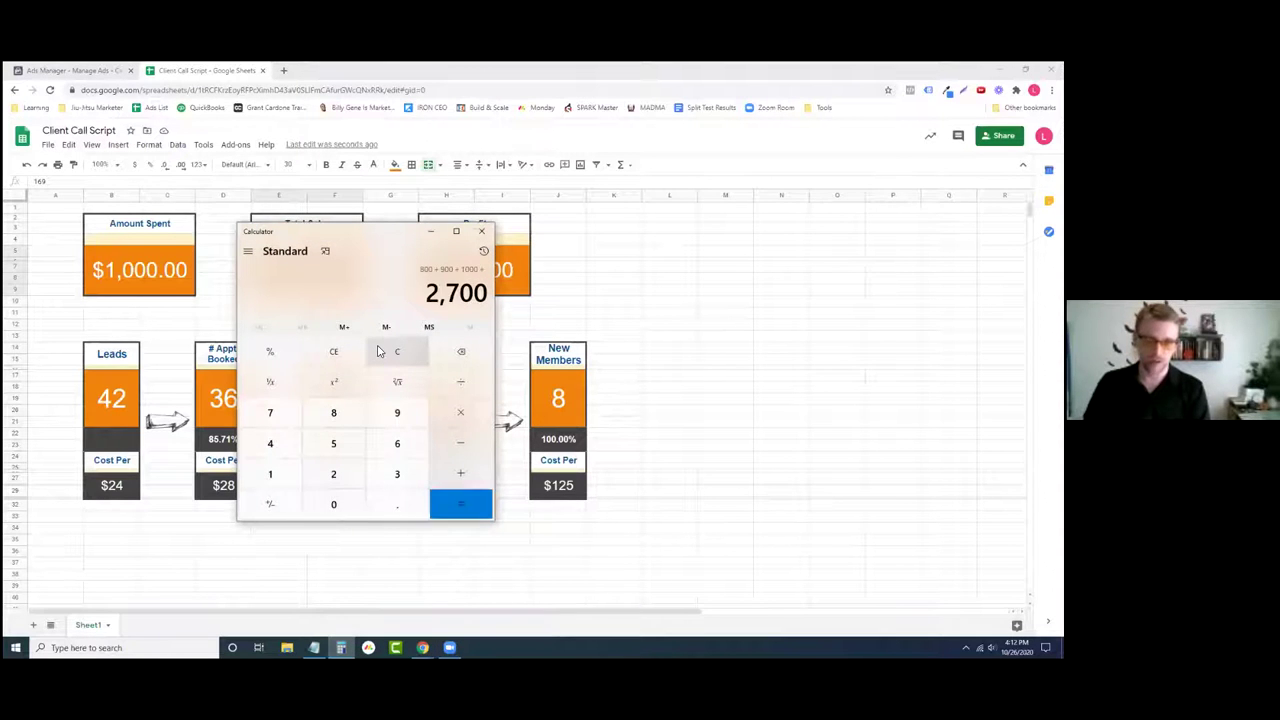
click(431, 232)
- Enter 2700 as Total Sales and check the recalculated Profit card
text(2700)
key(Return)
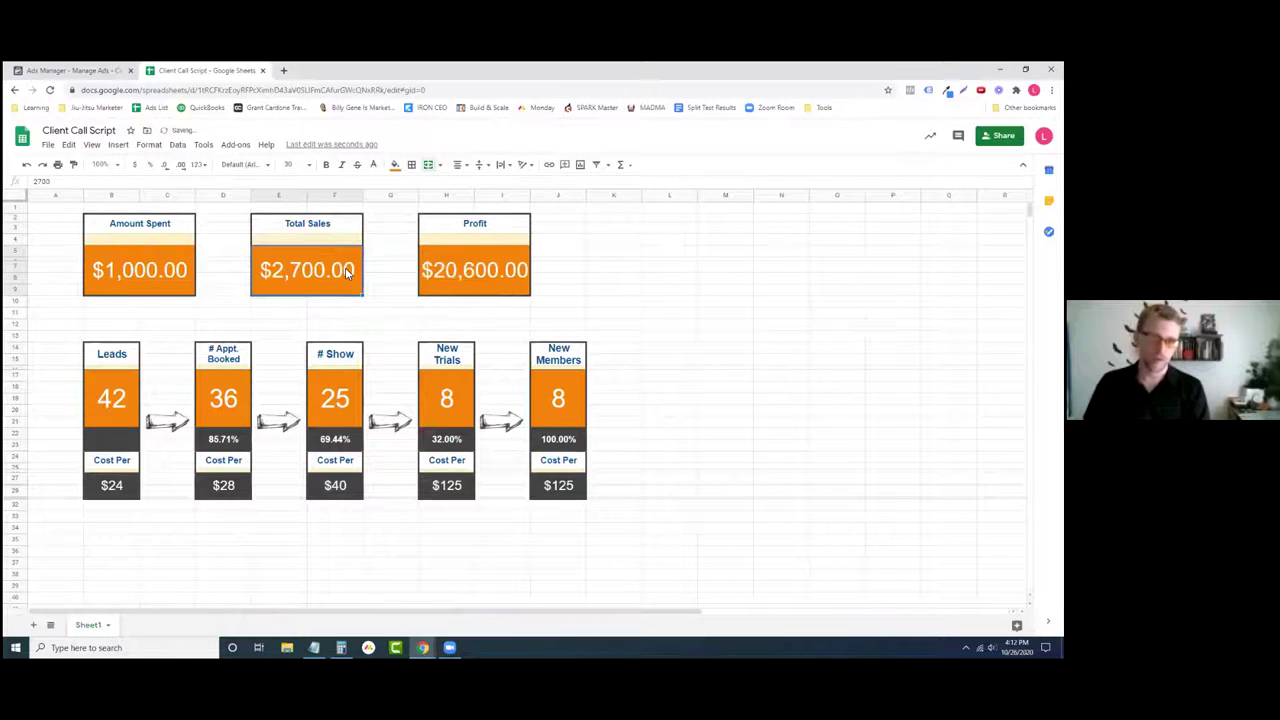
click(490, 224)
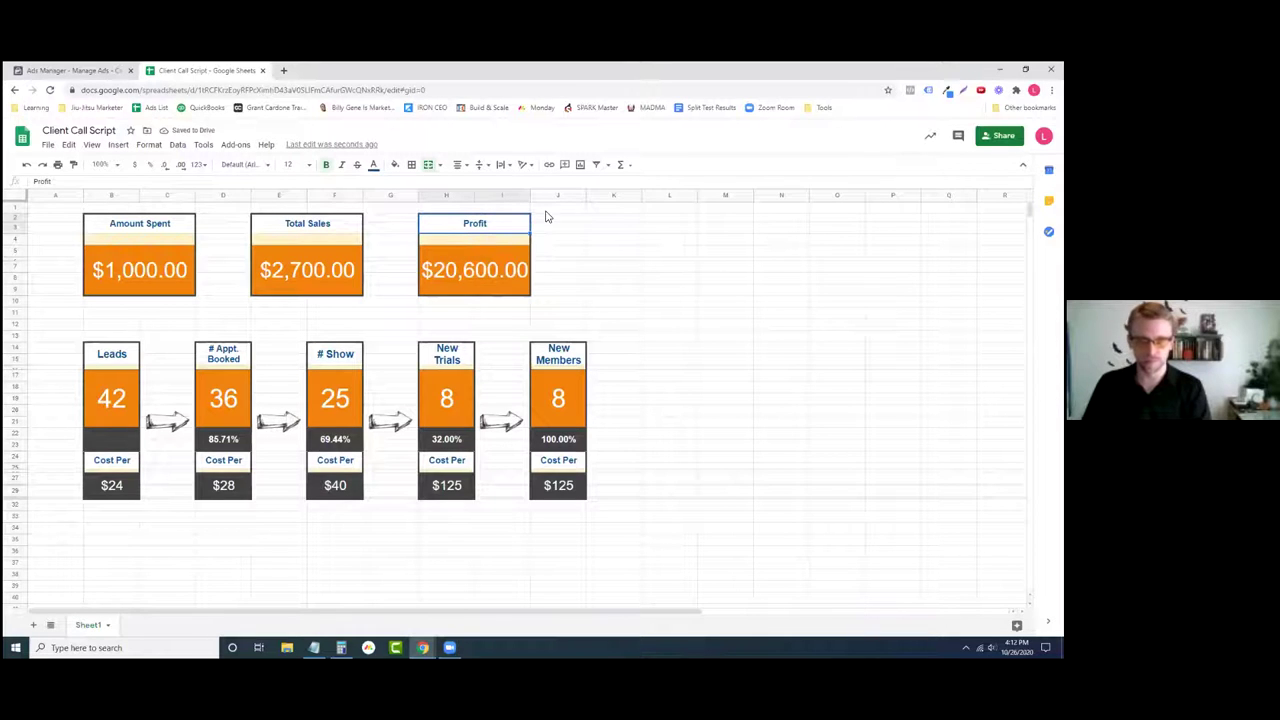
drag(545, 210, 436, 311)
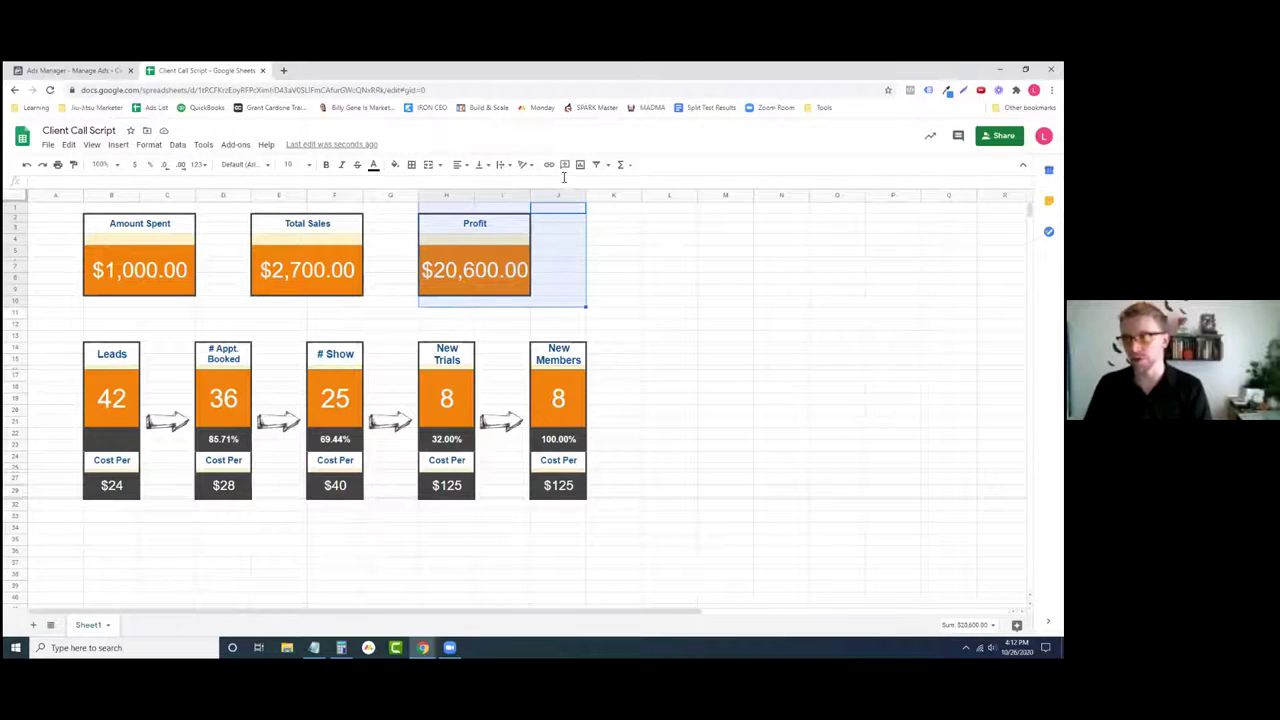
click(804, 291)
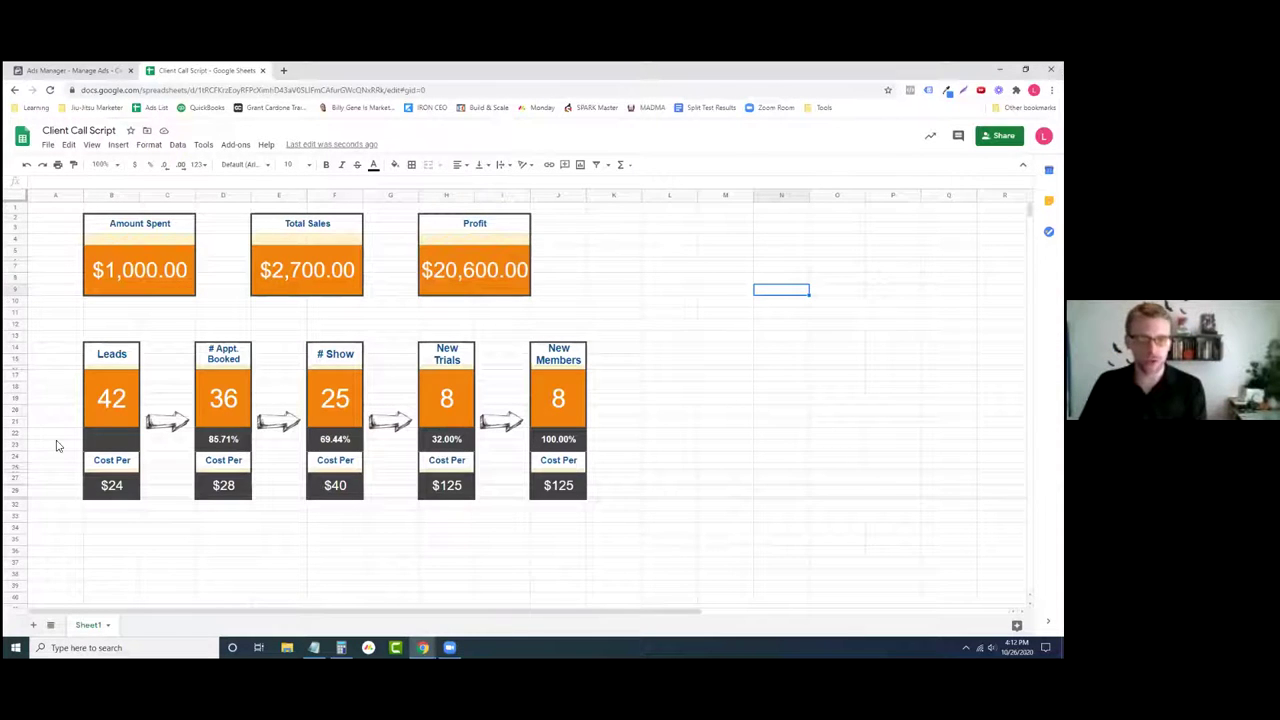
- Delete the New Trials card's contents in column H
click(95, 410)
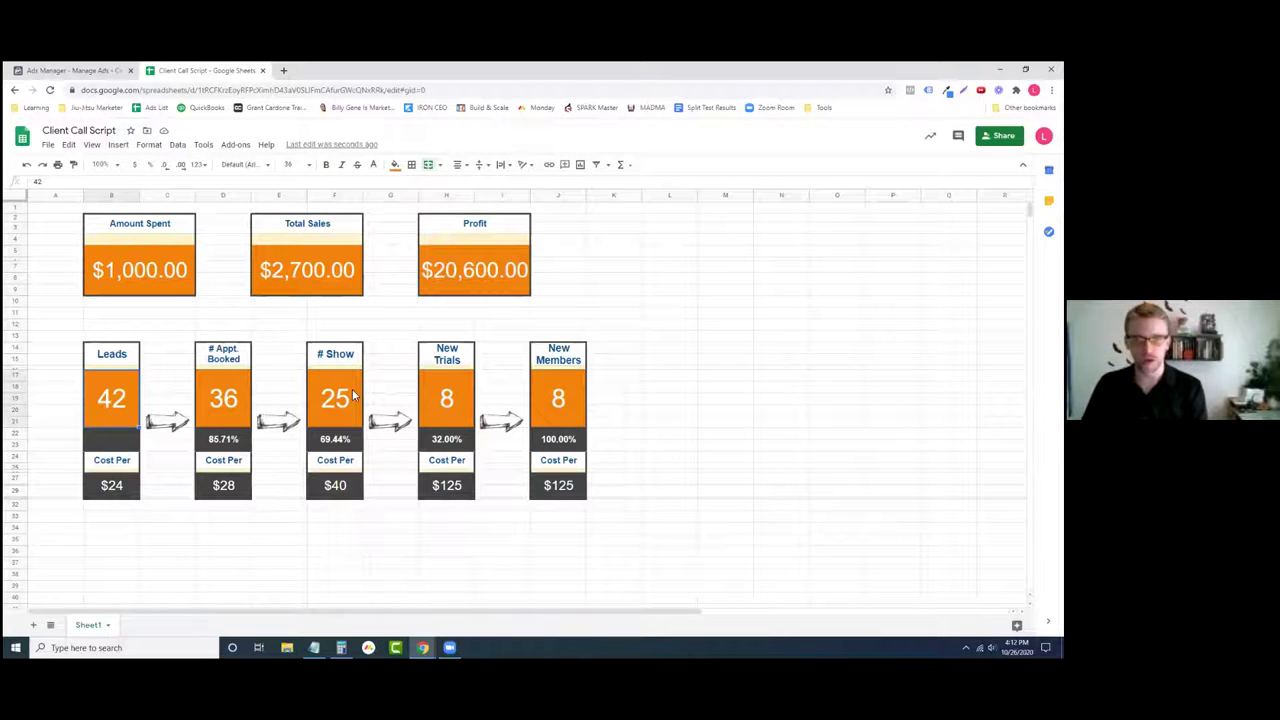
drag(451, 328, 455, 530)
key(Delete)
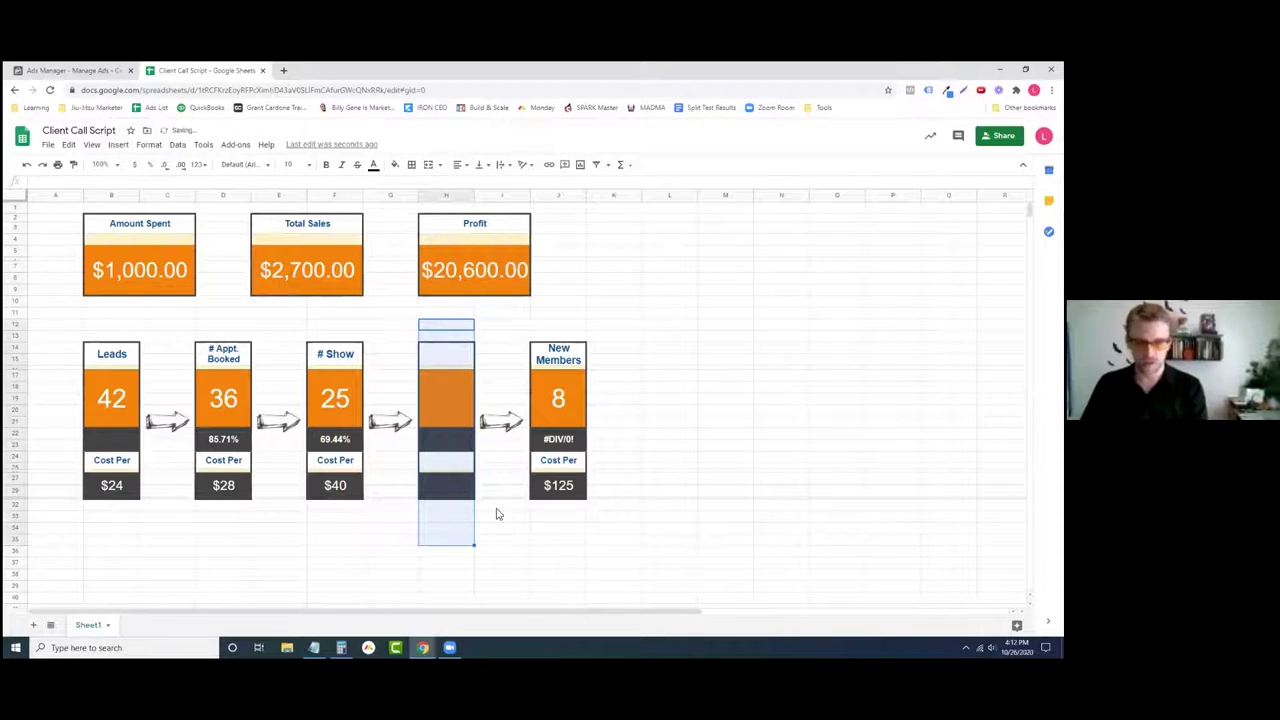
- Rename the New Members heading to Sales, then go back to the Ads Manager tab
click(558, 400)
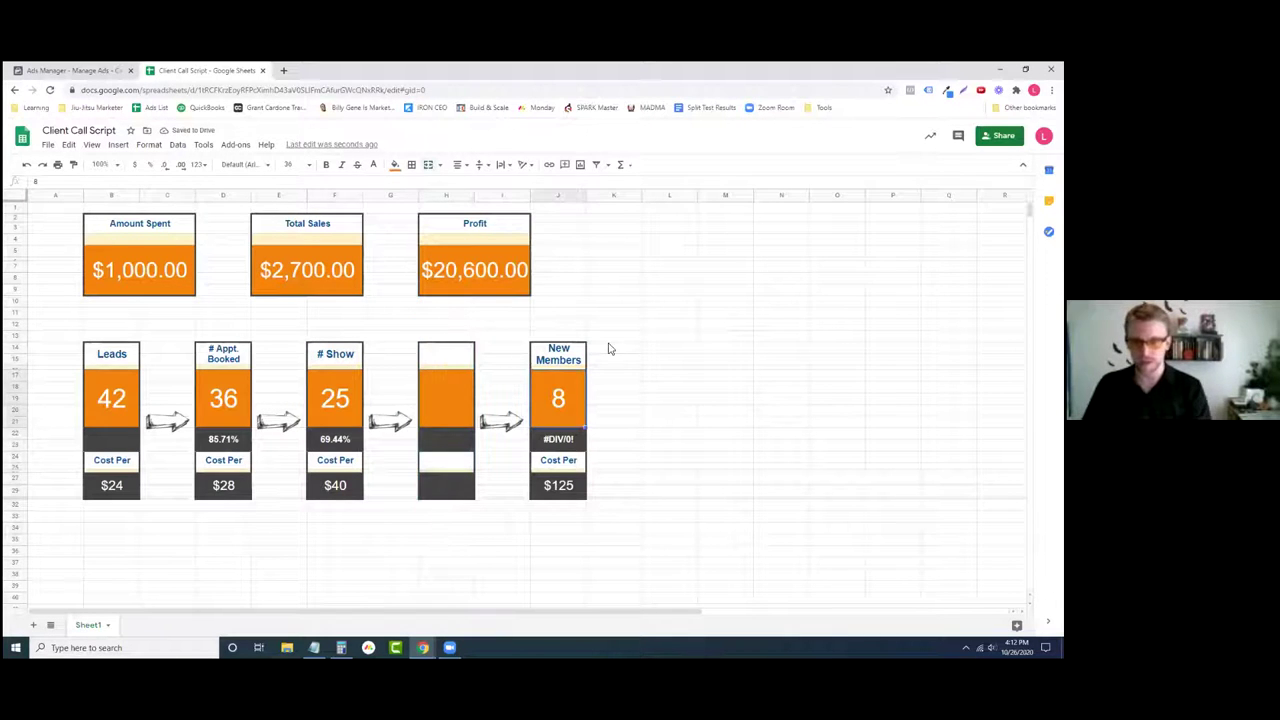
triple_click(558, 357)
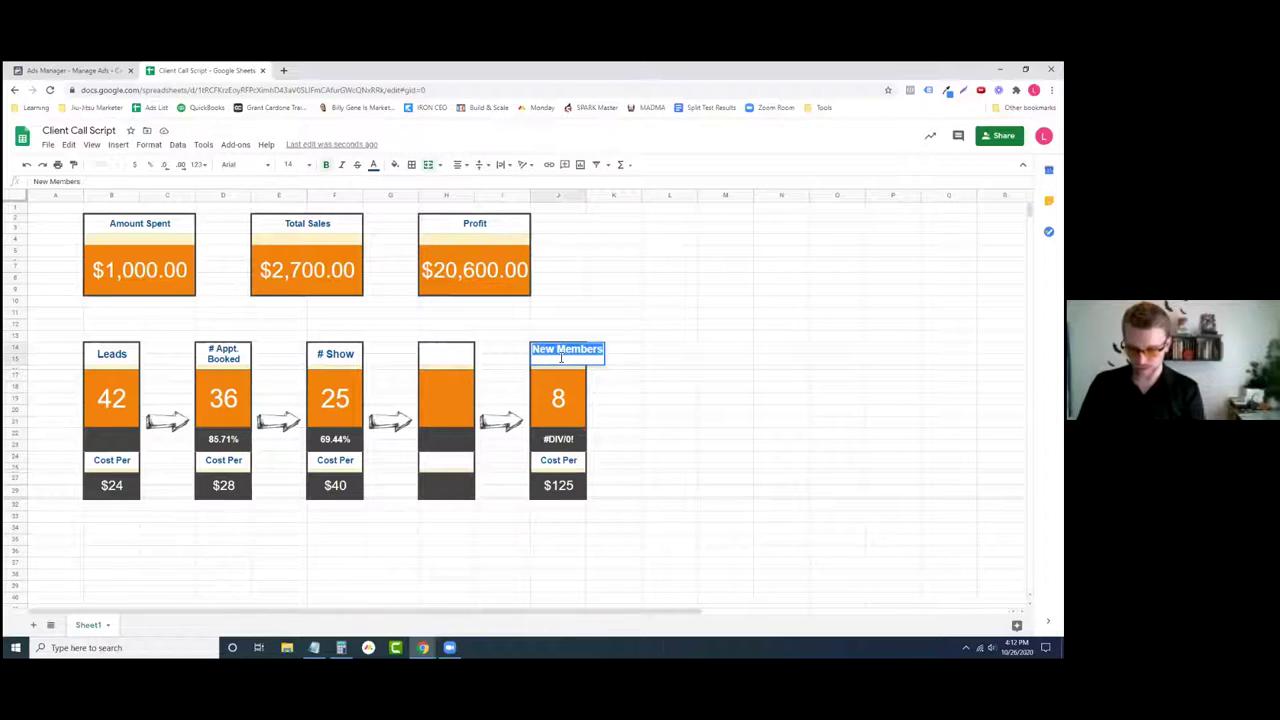
text(Sales)
key(Return)
click(451, 540)
click(106, 403)
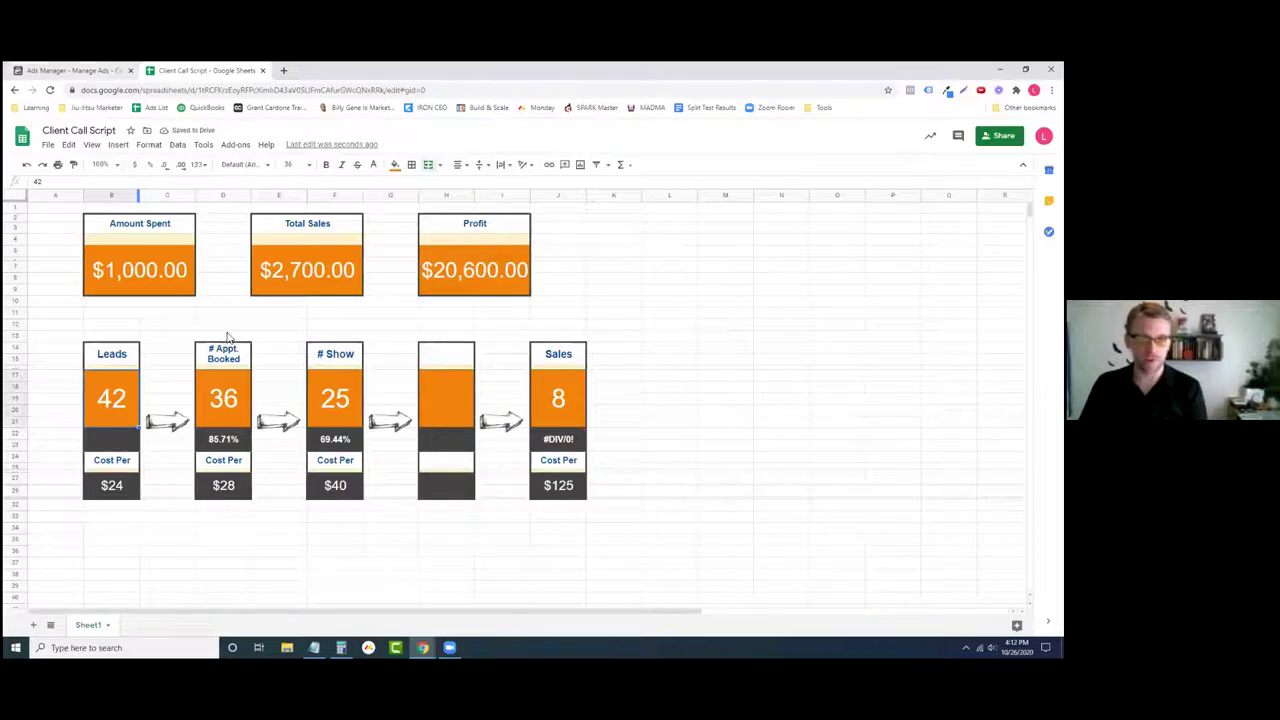
key(ctrl+shift+Tab)
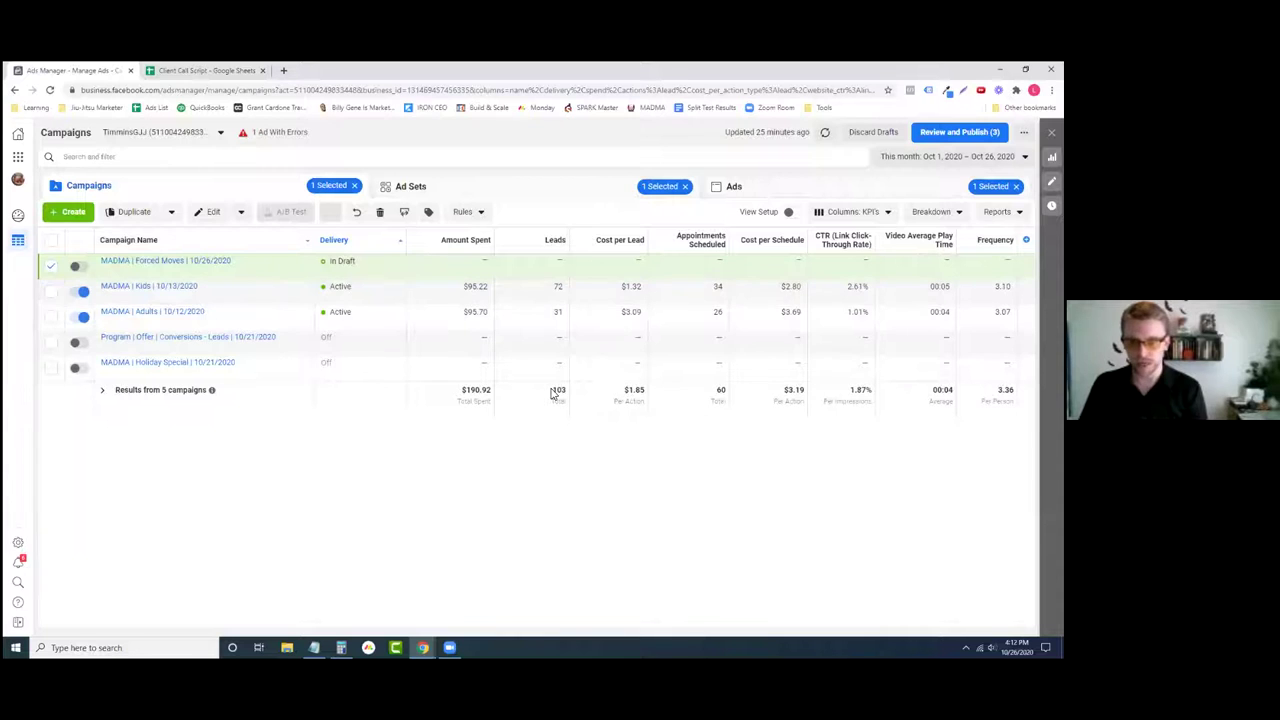
- Enter 103 as the Leads count on the Client Call Script sheet
click(205, 70)
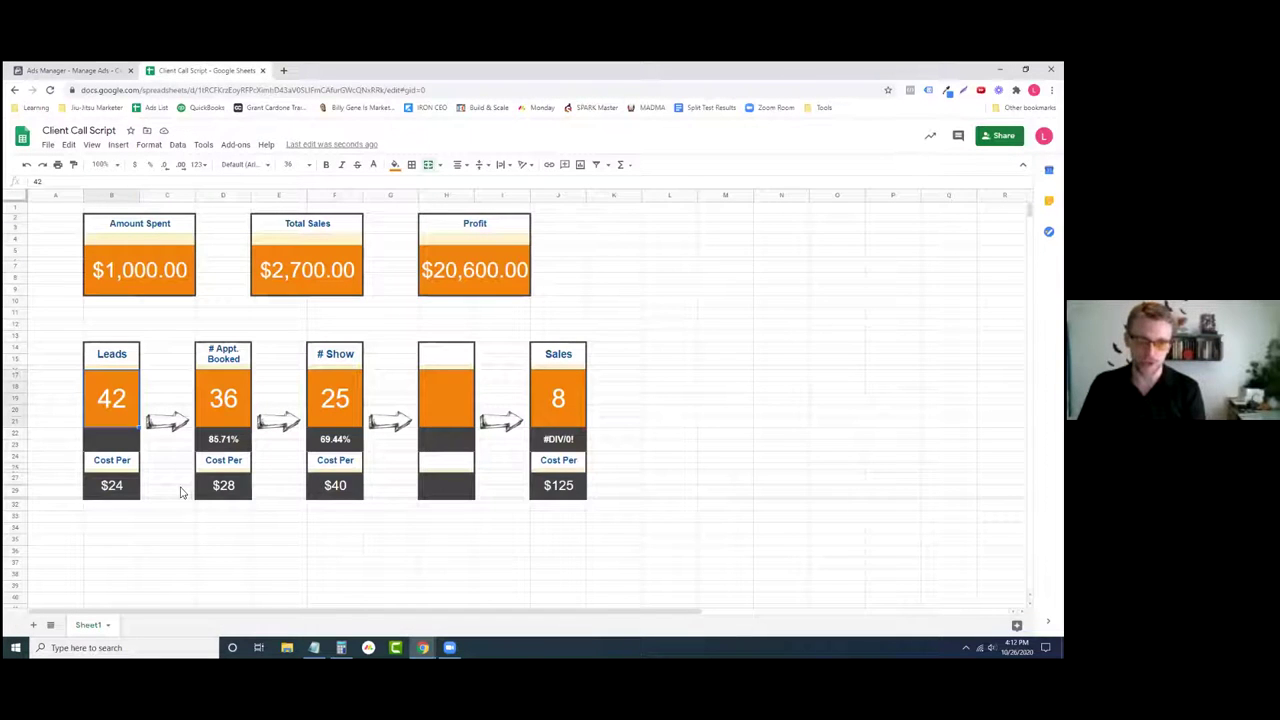
text(103)
key(Return)
click(212, 576)
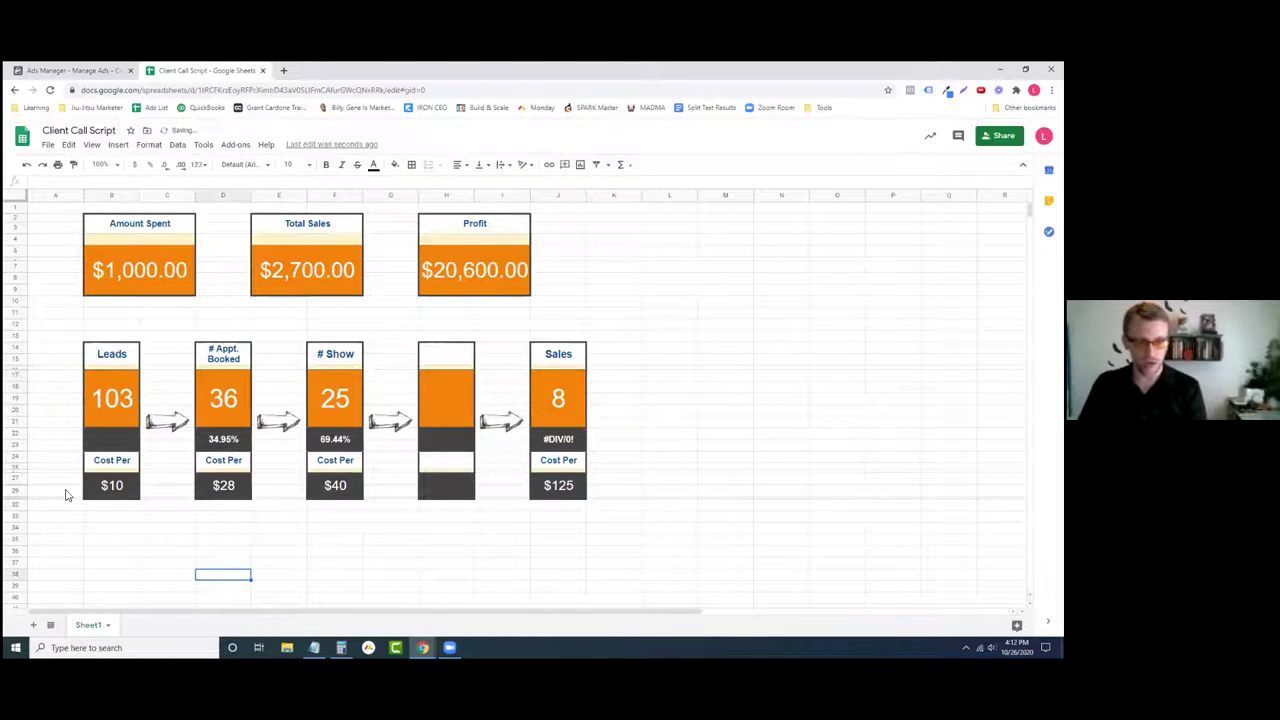
- Review the Leads Cost Per formula against Amount Spent and the 36 bookings count
click(116, 483)
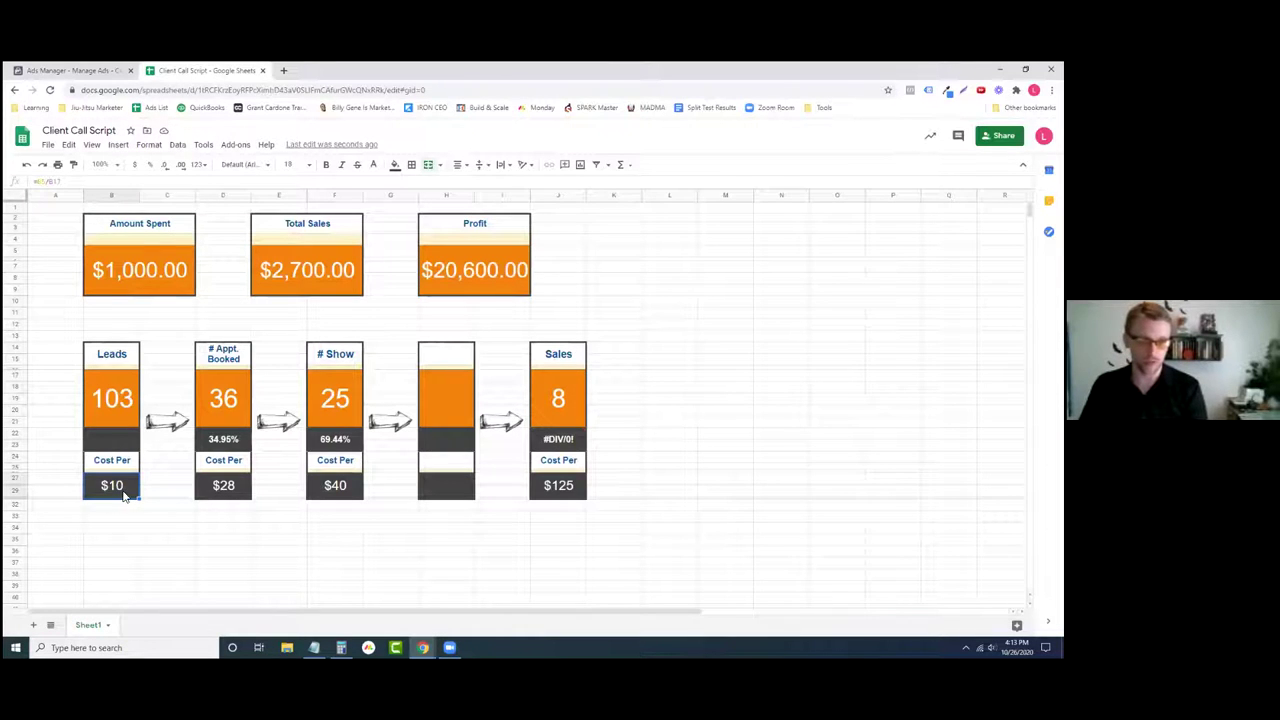
click(118, 270)
click(110, 410)
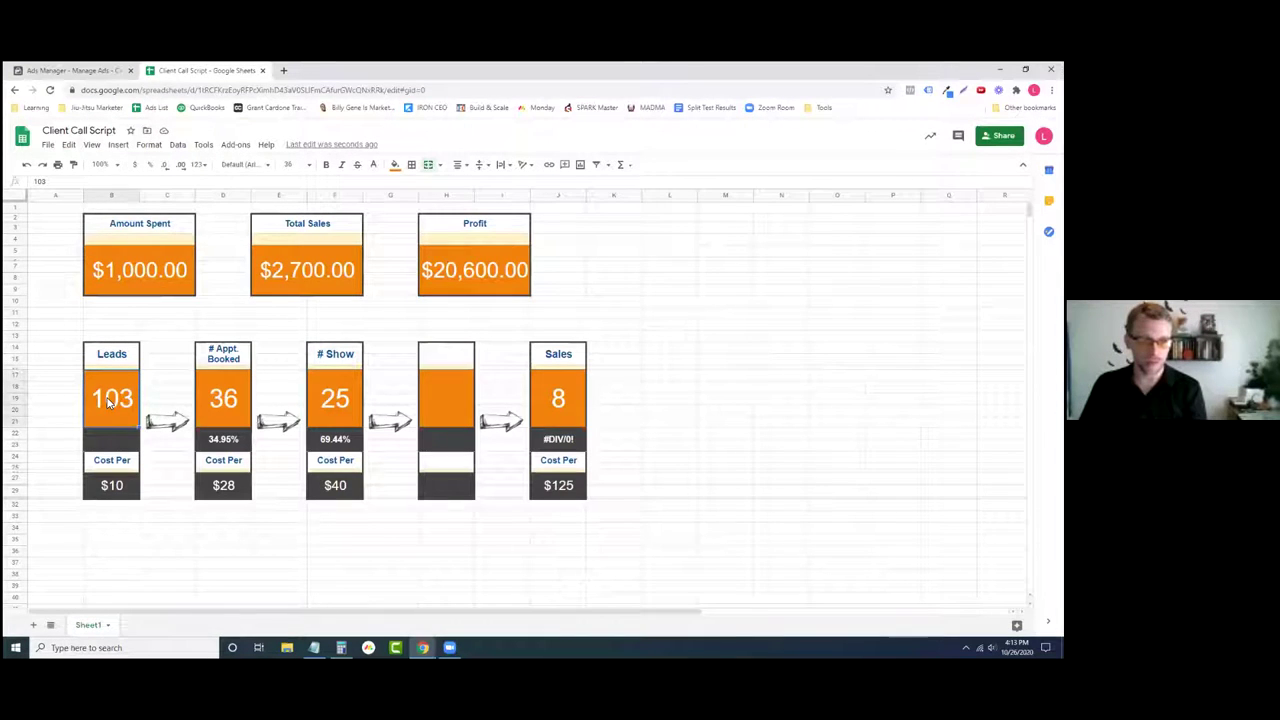
click(120, 490)
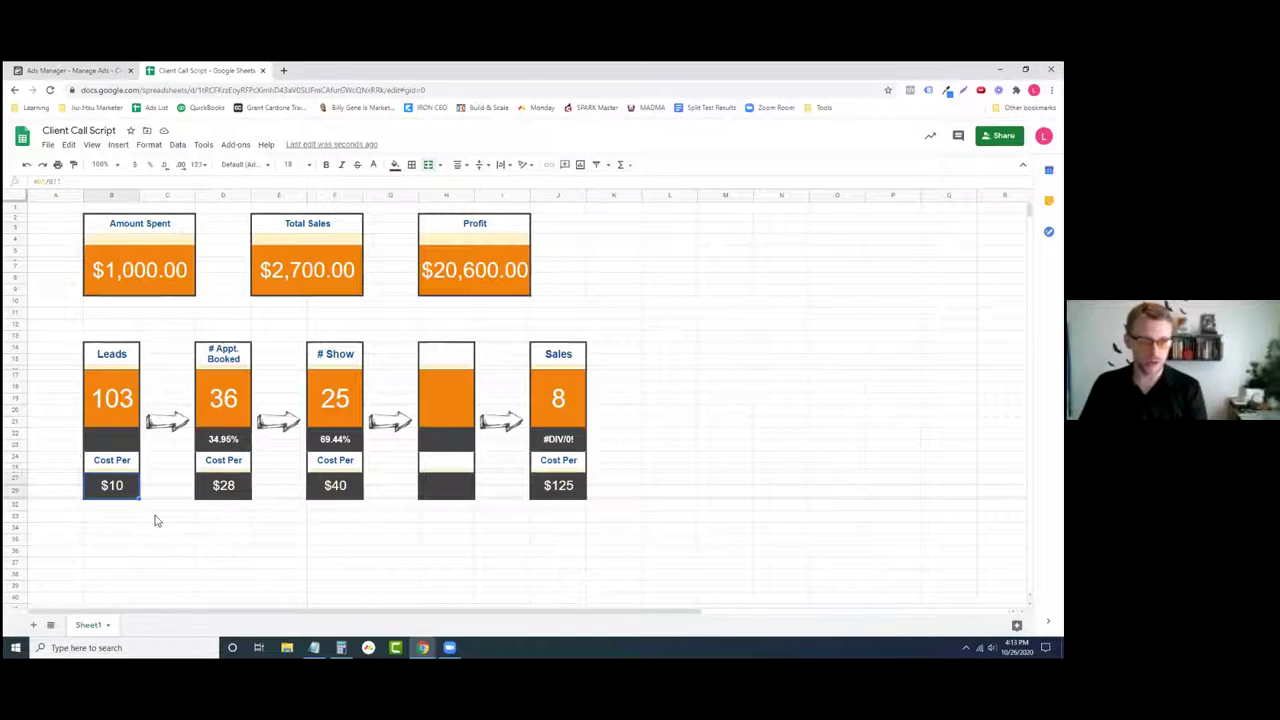
click(223, 535)
click(209, 408)
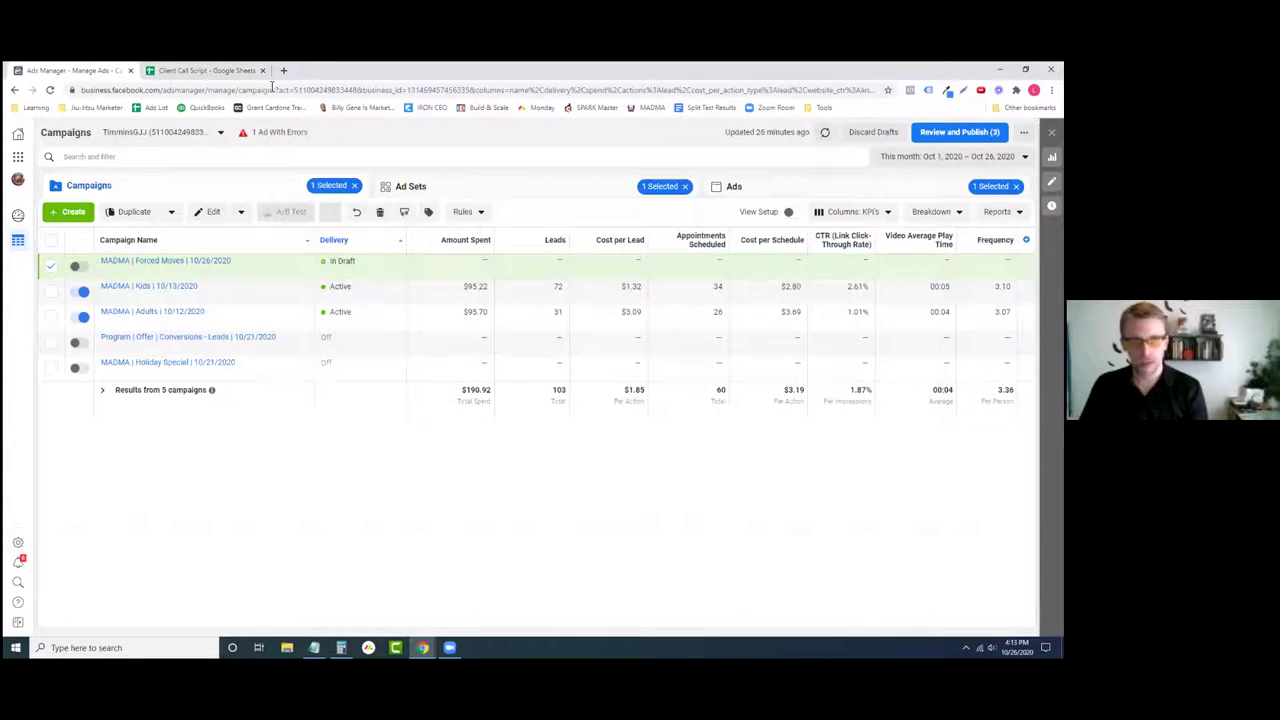
click(230, 72)
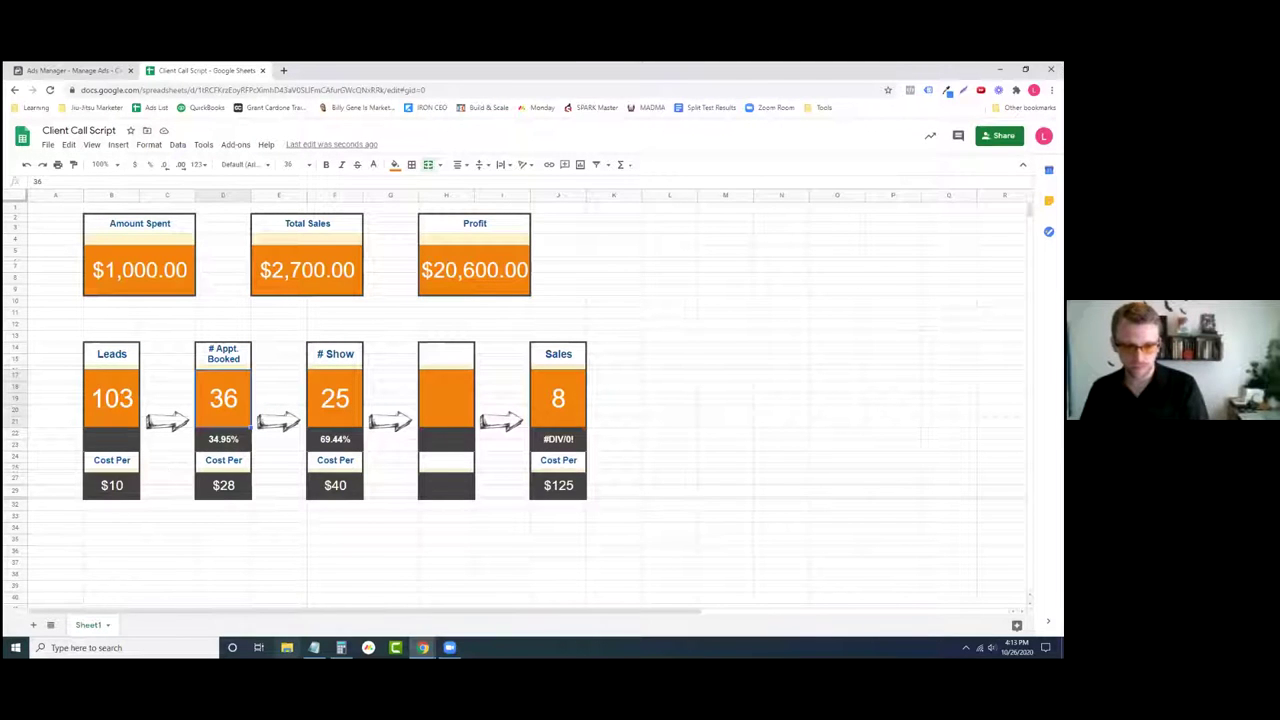
- Compute 103*0.7 in Calculator and set # Appt. Booked to 72
click(341, 647)
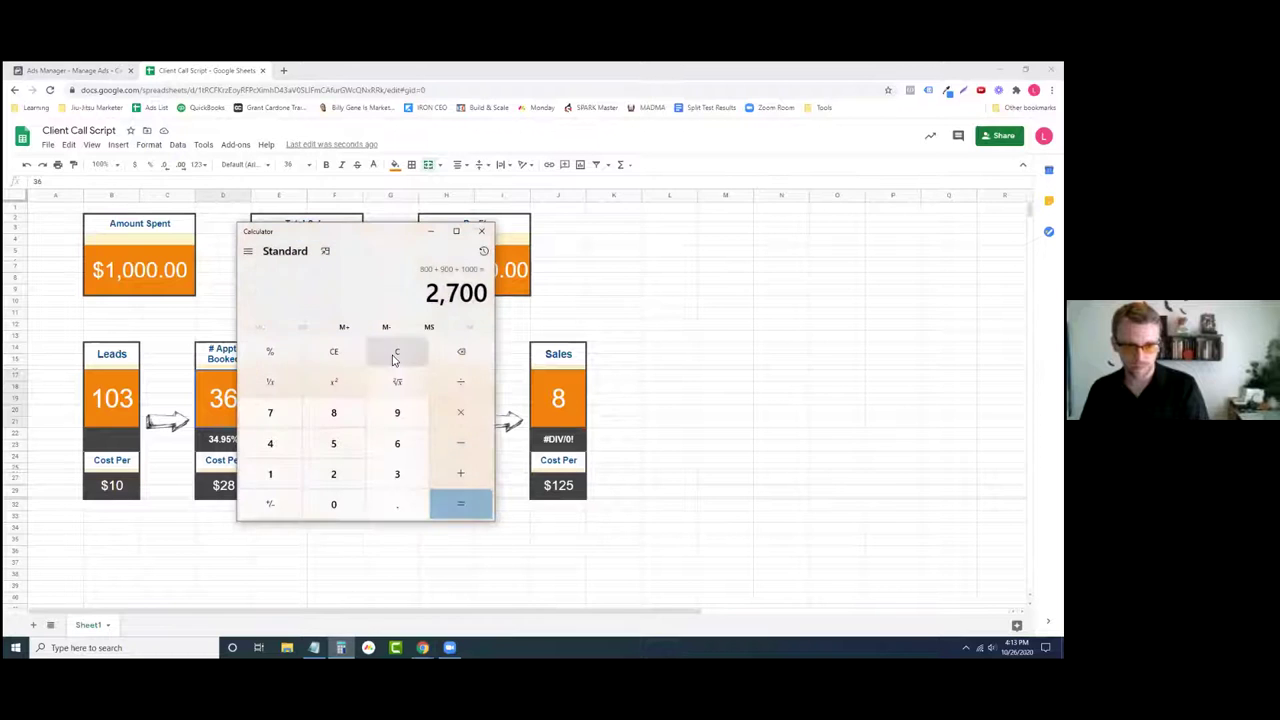
click(396, 356)
text(103*0.7)
key(Return)
click(195, 557)
click(223, 398)
text(72)
key(Return)
- Compute 72*.85 in Calculator and set the # Show count to 61
click(341, 410)
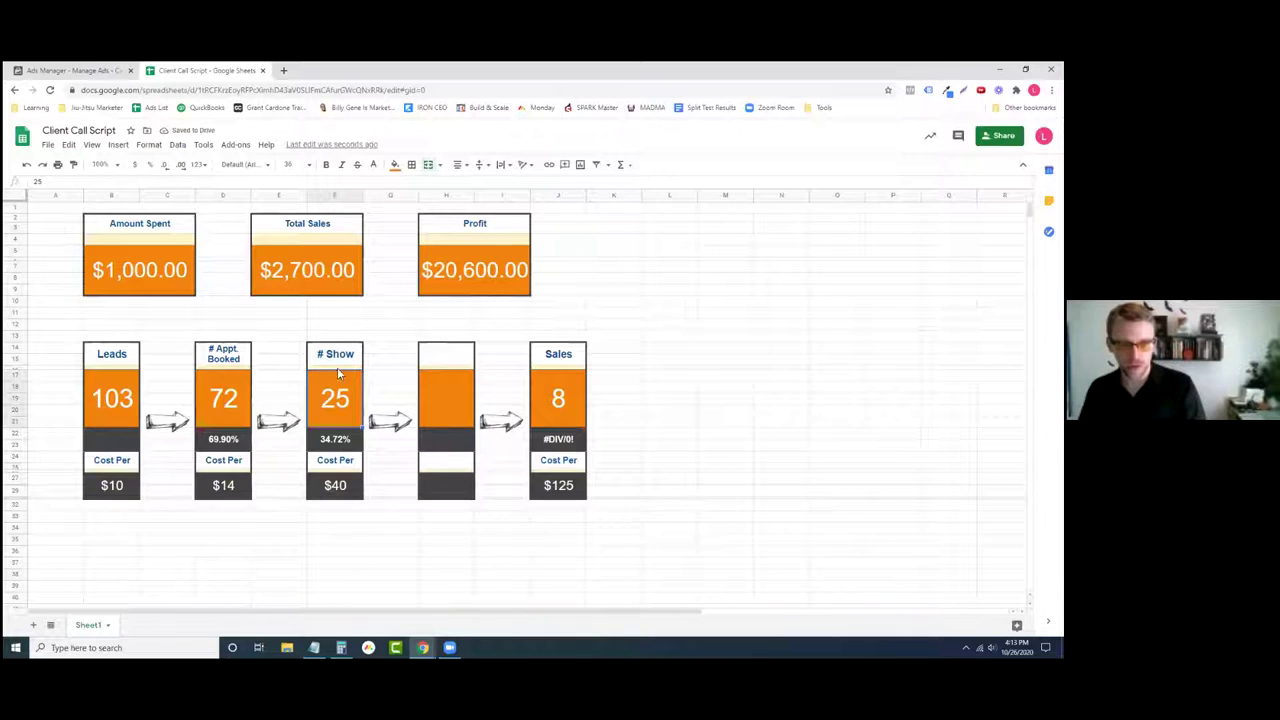
mouse_move(341, 648)
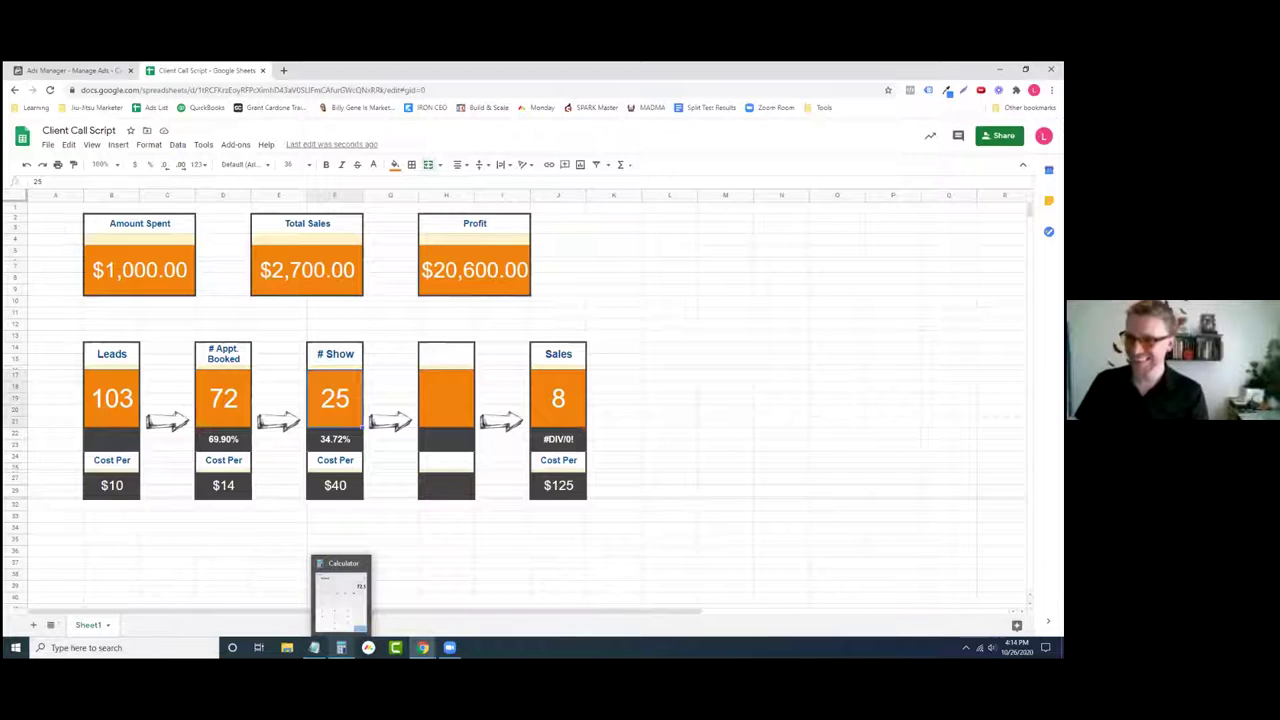
click(341, 595)
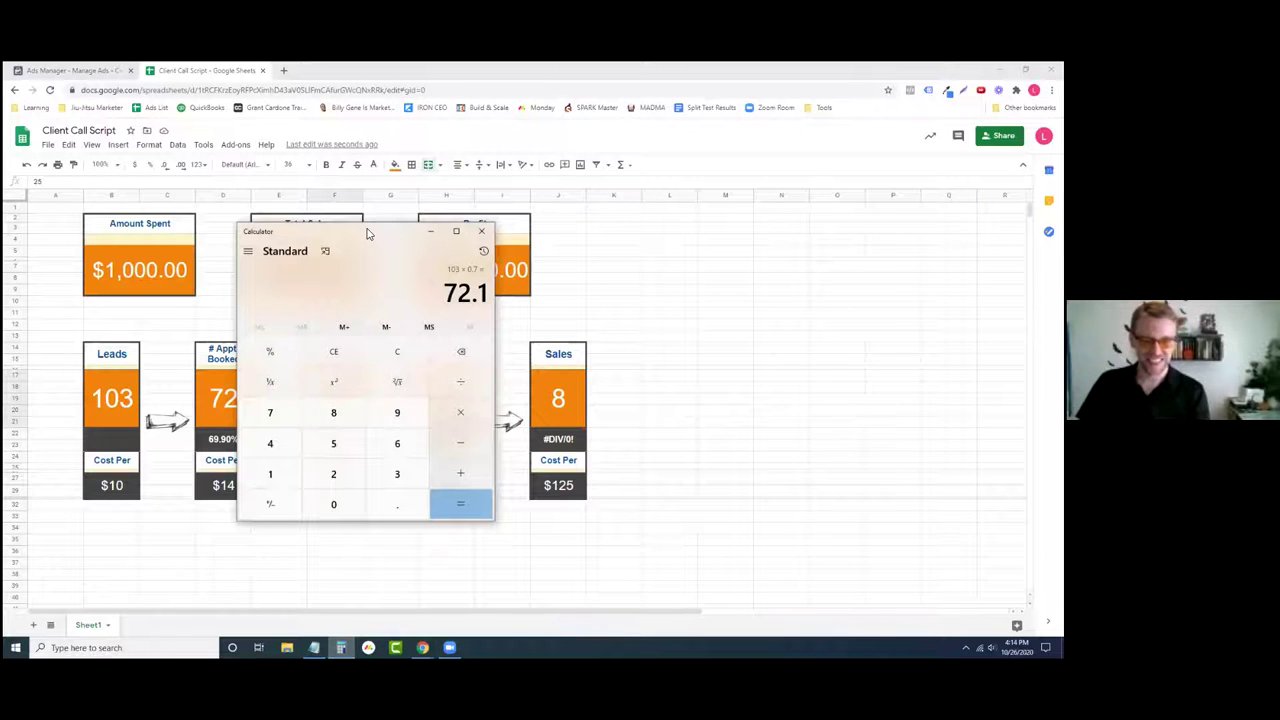
drag(392, 231, 781, 215)
click(786, 335)
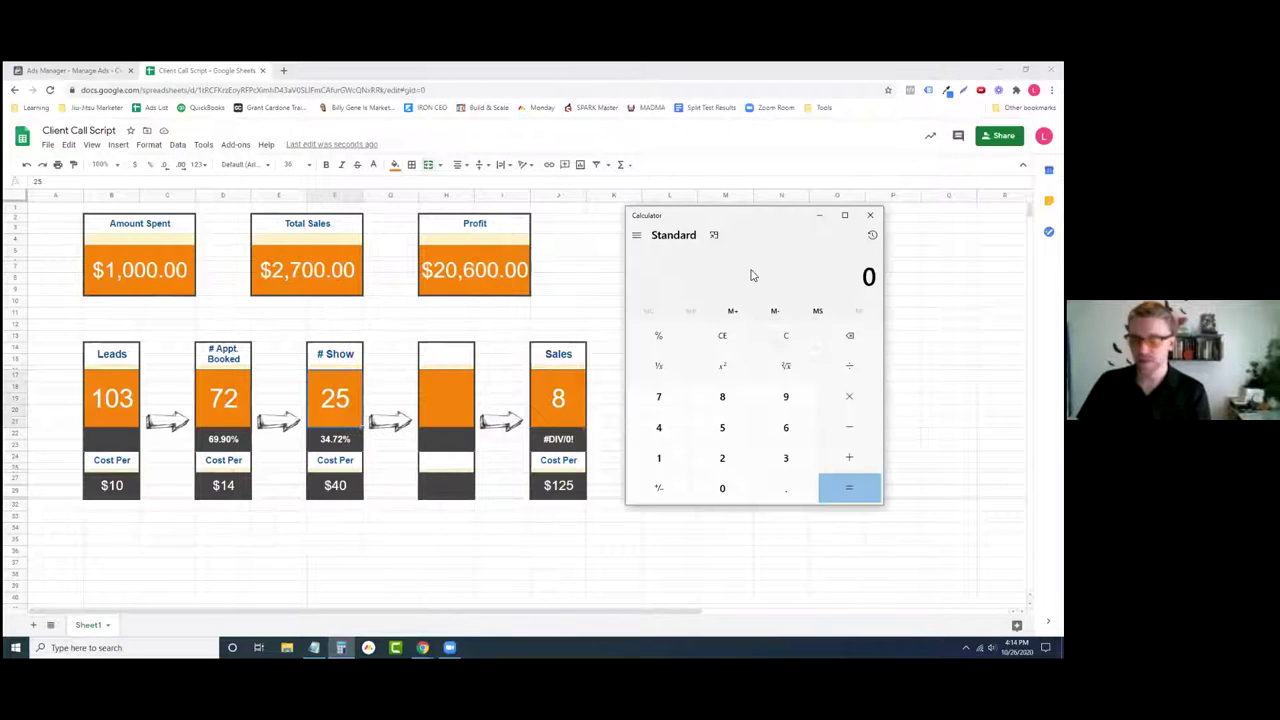
text(72*.85)
key(Return)
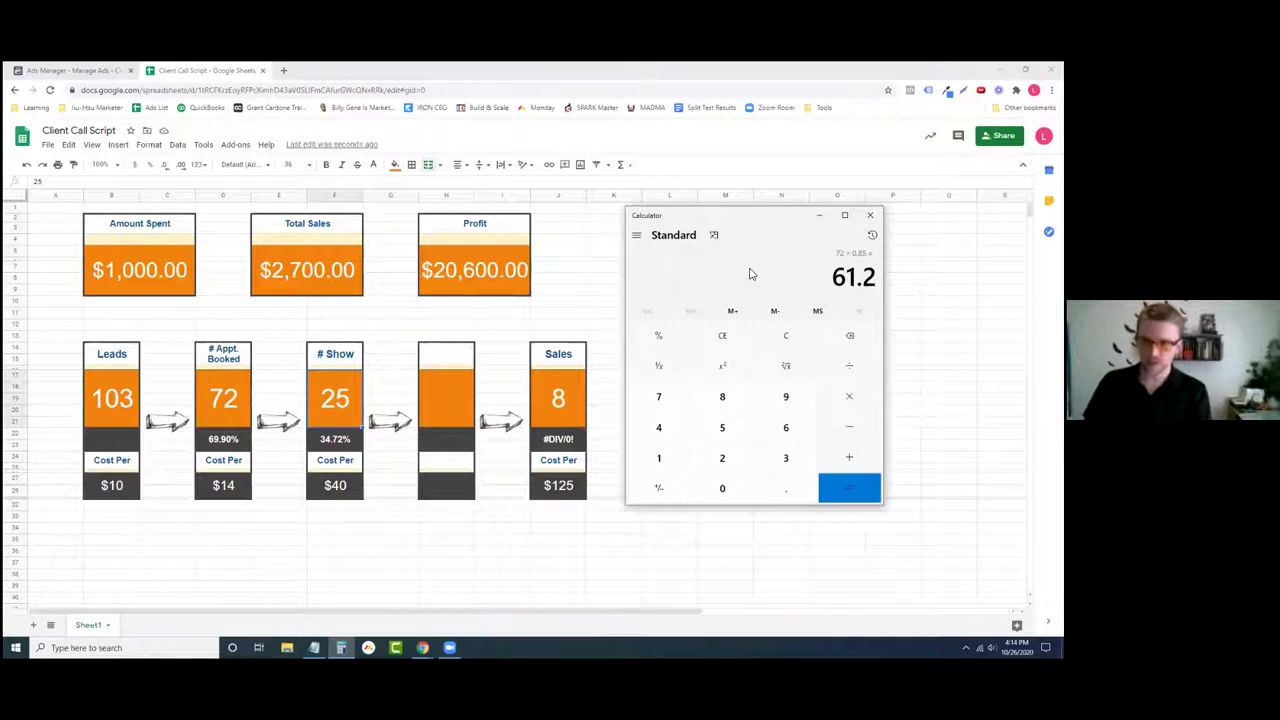
click(322, 410)
text(61)
key(Return)
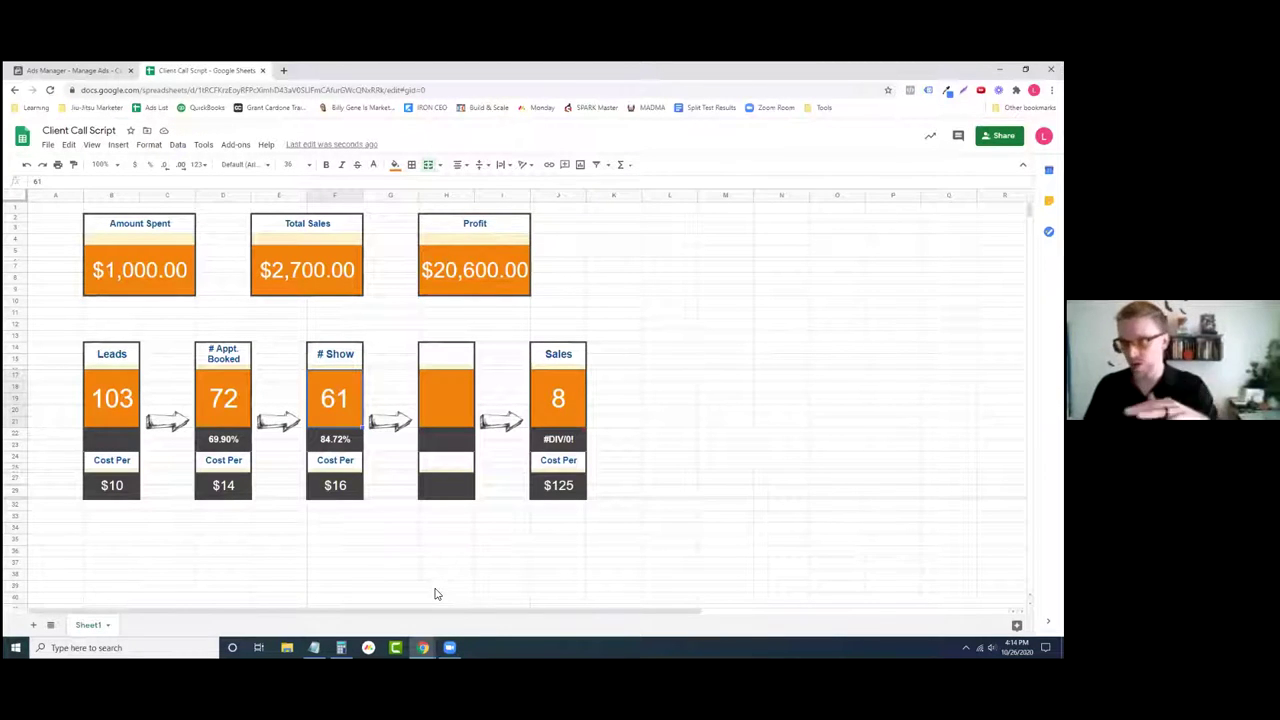
- Check the # Show Cost Per formula against the Amount Spent figure
click(339, 494)
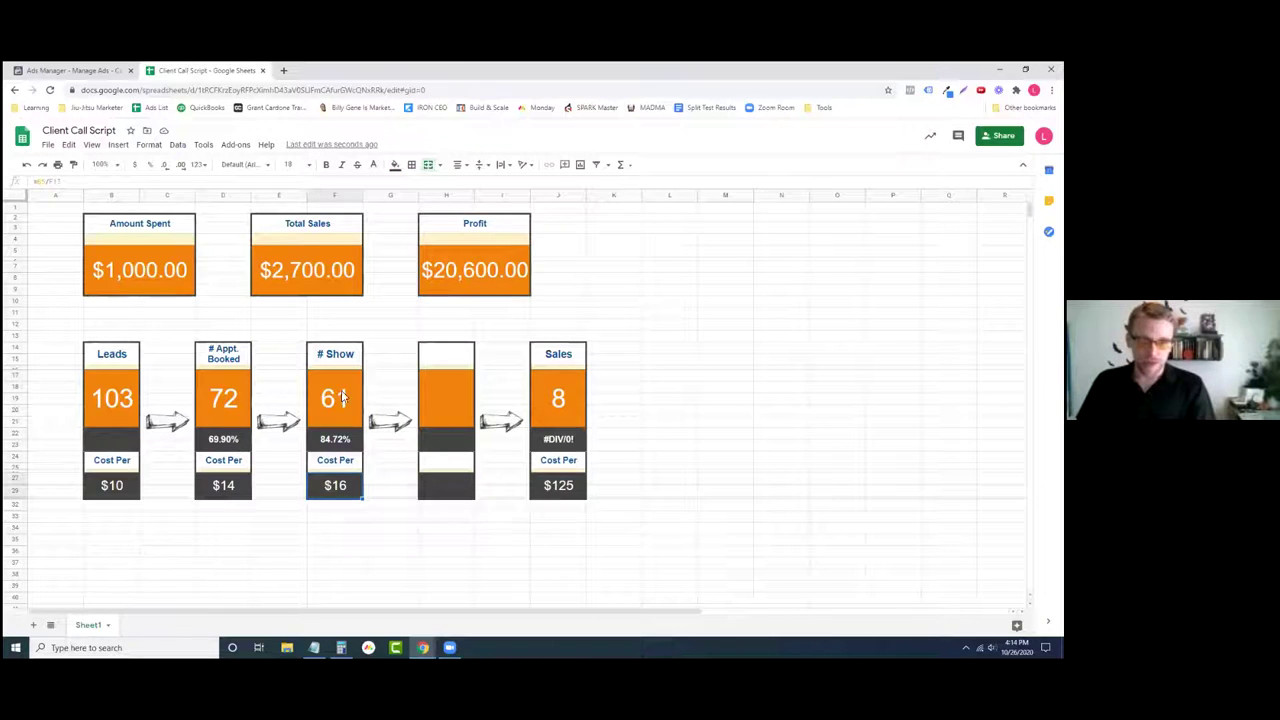
click(156, 278)
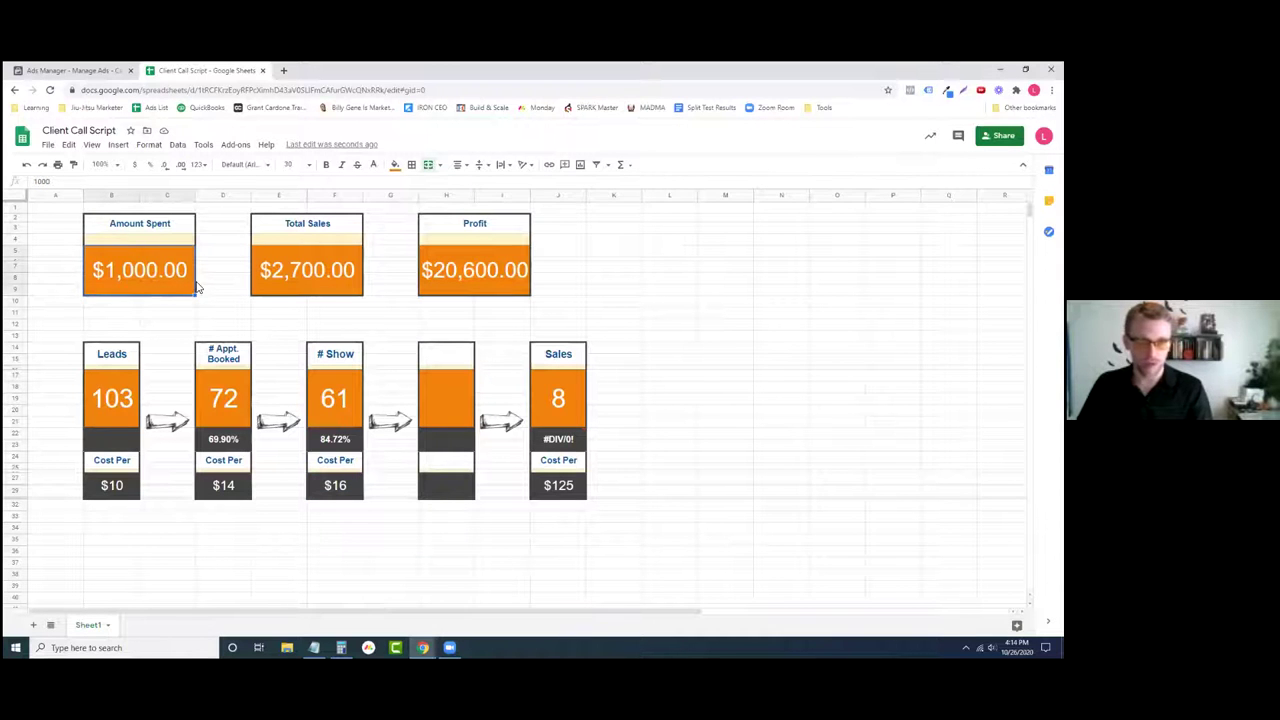
click(328, 492)
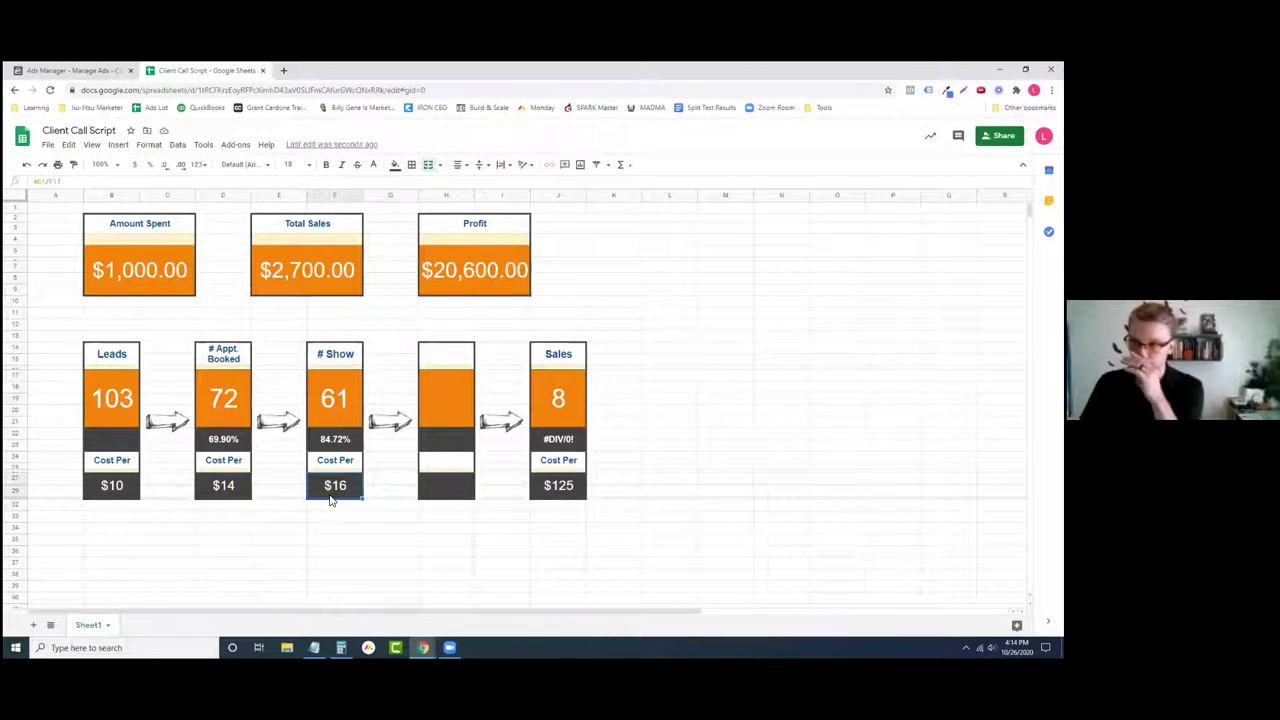
- Set the Sales count to 3 and verify its $333 cost per sale
click(557, 400)
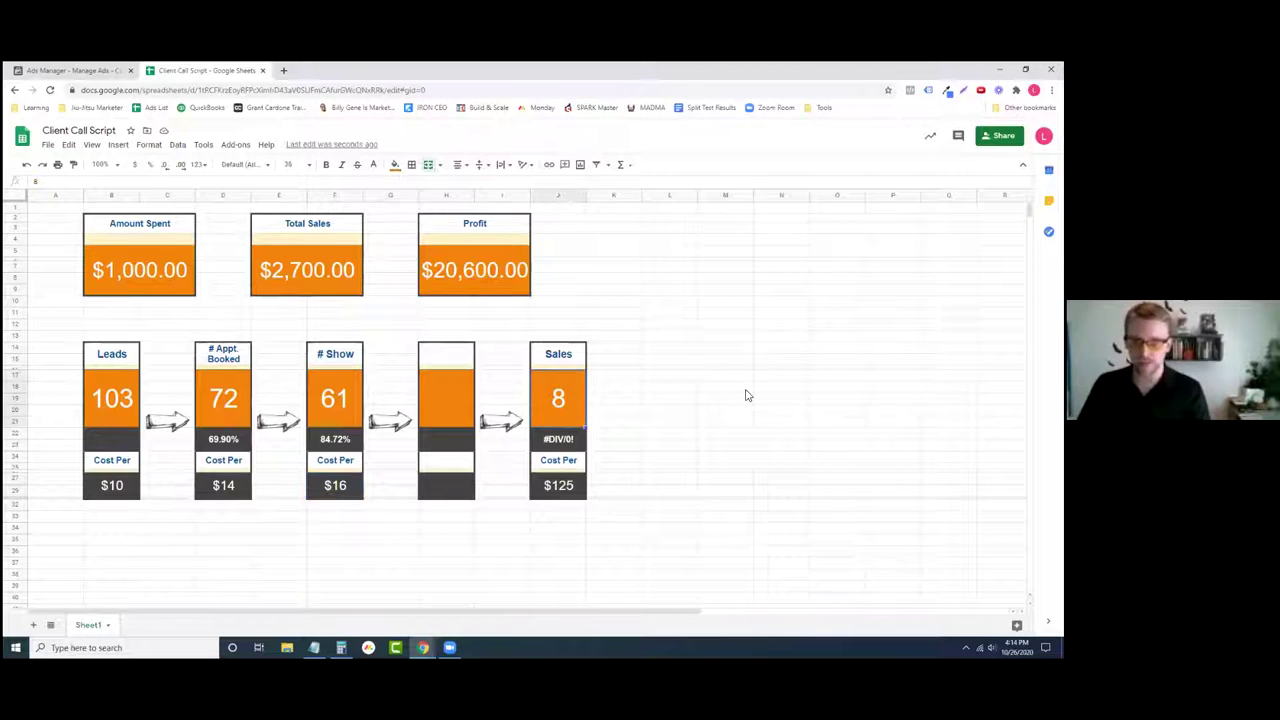
text(3)
key(Return)
click(556, 490)
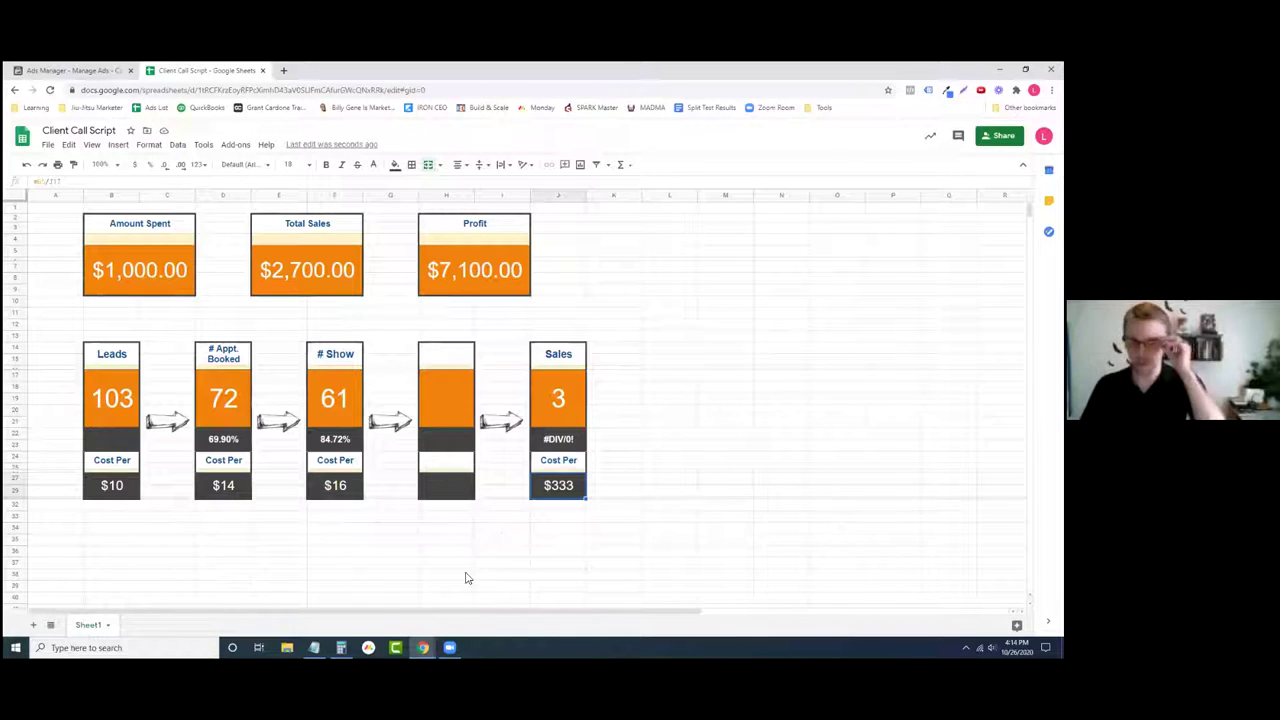
- Inspect the # Show box cells and the $16 cost per show
drag(348, 564, 324, 327)
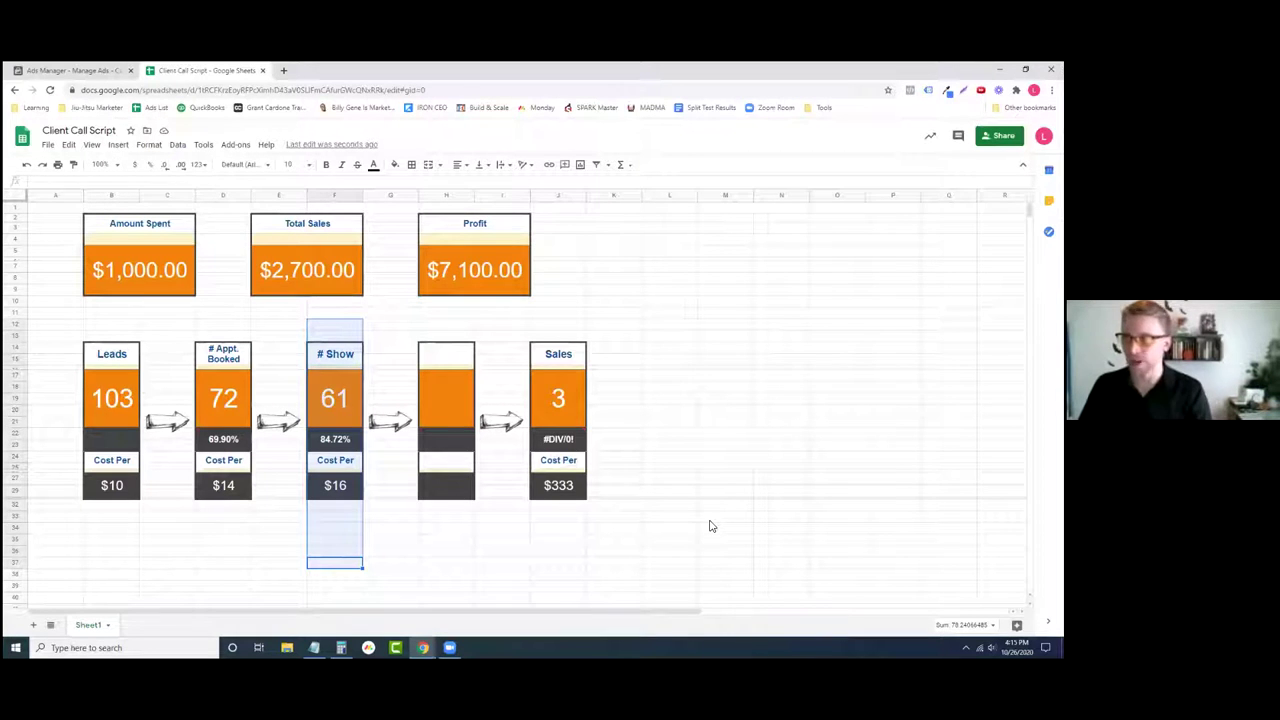
drag(614, 289, 586, 552)
click(612, 584)
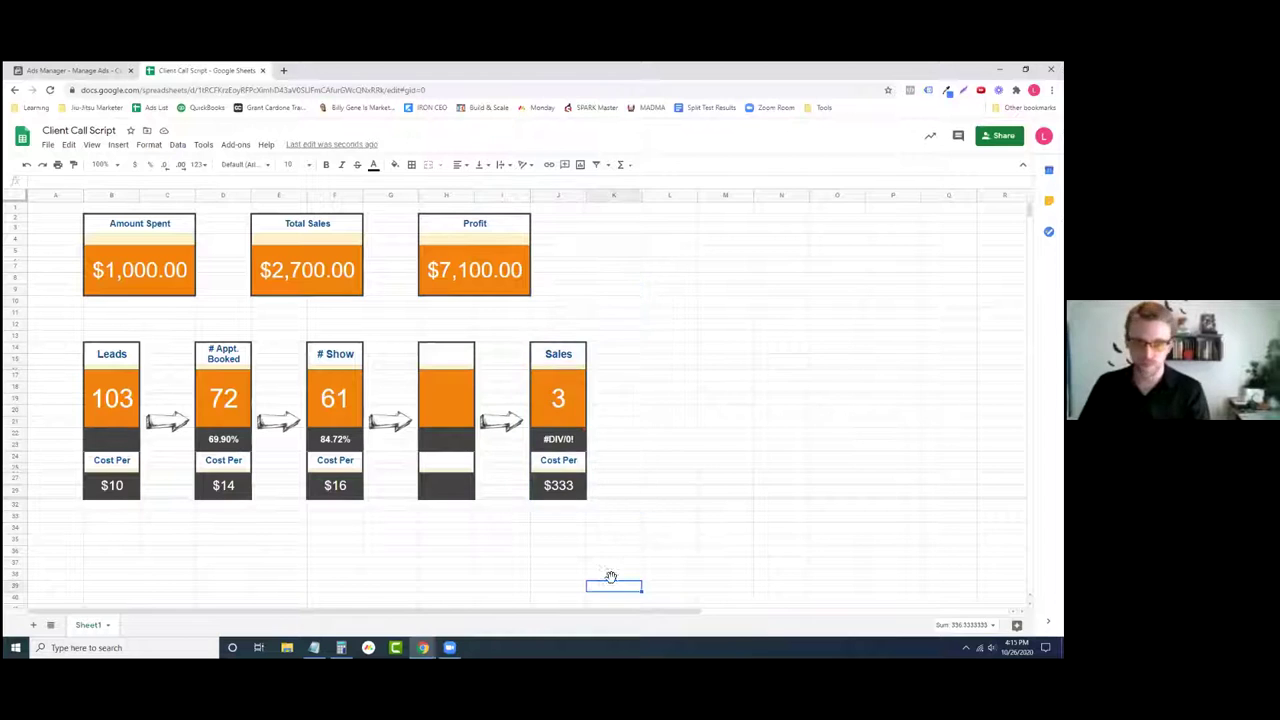
click(381, 493)
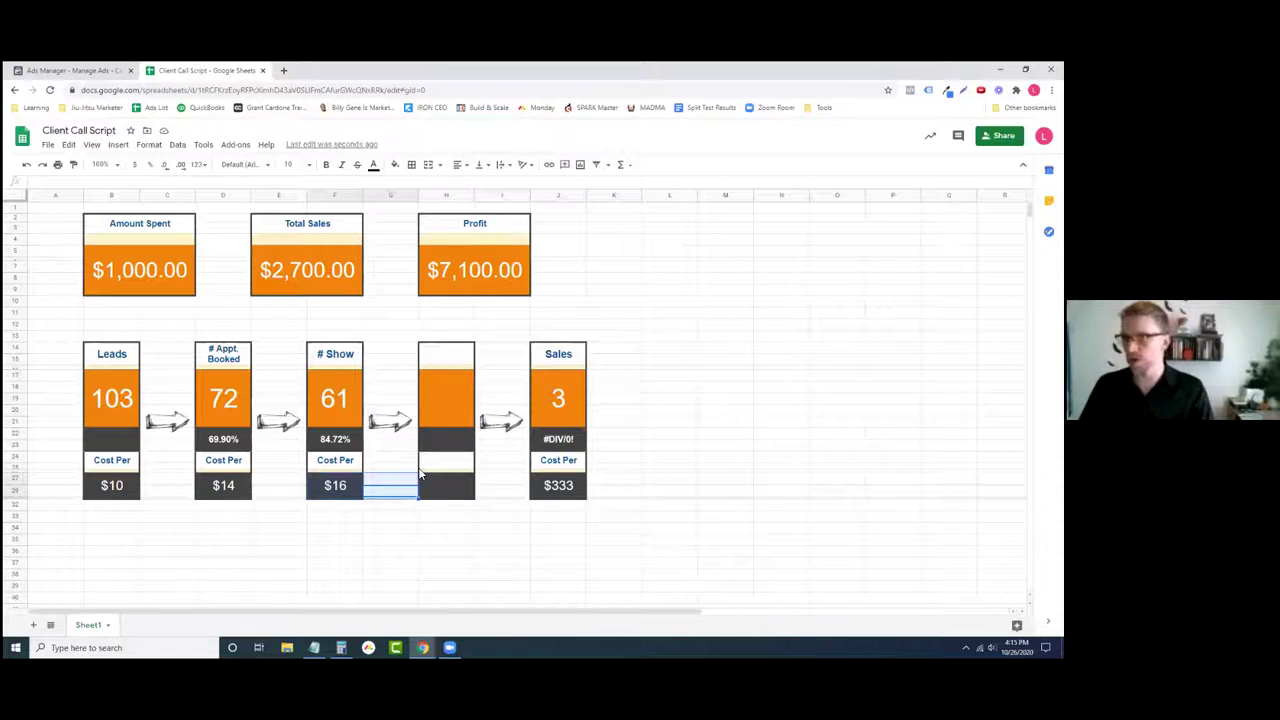
click(309, 543)
click(343, 500)
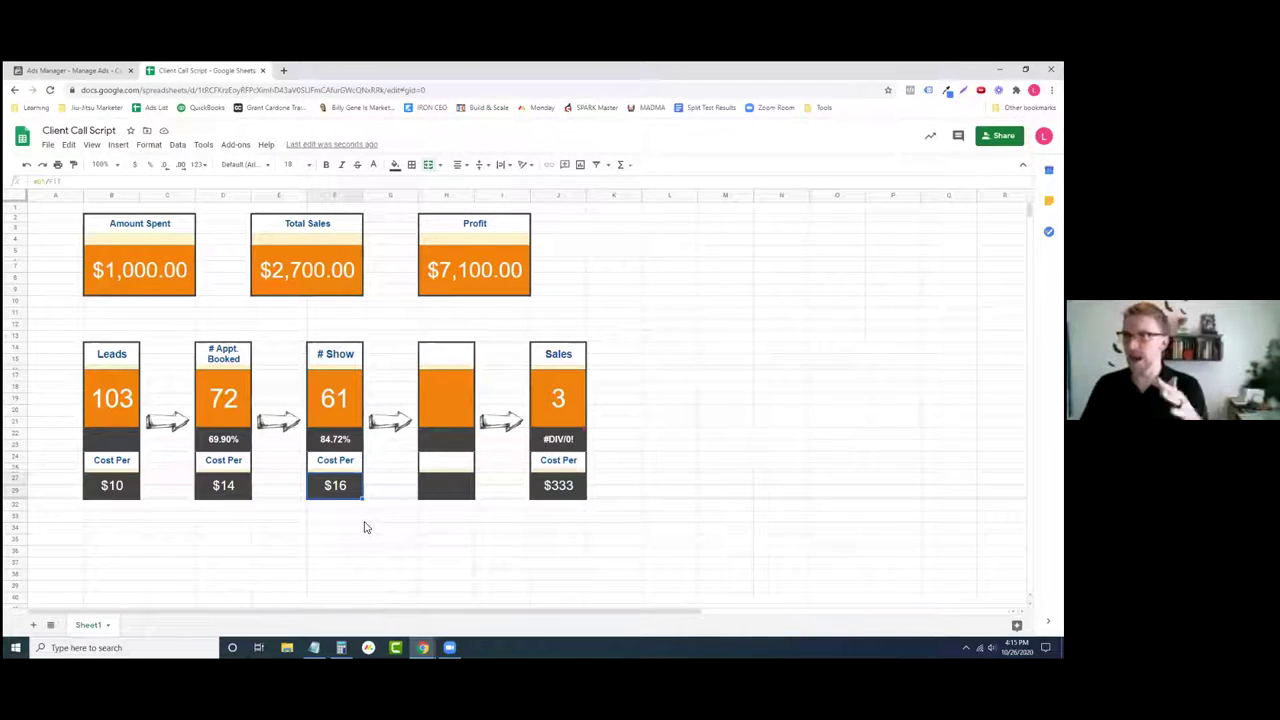
- Change the Forced Moves campaign's daily budget from $20.00 to $16.00
key(ctrl+shift+Tab)
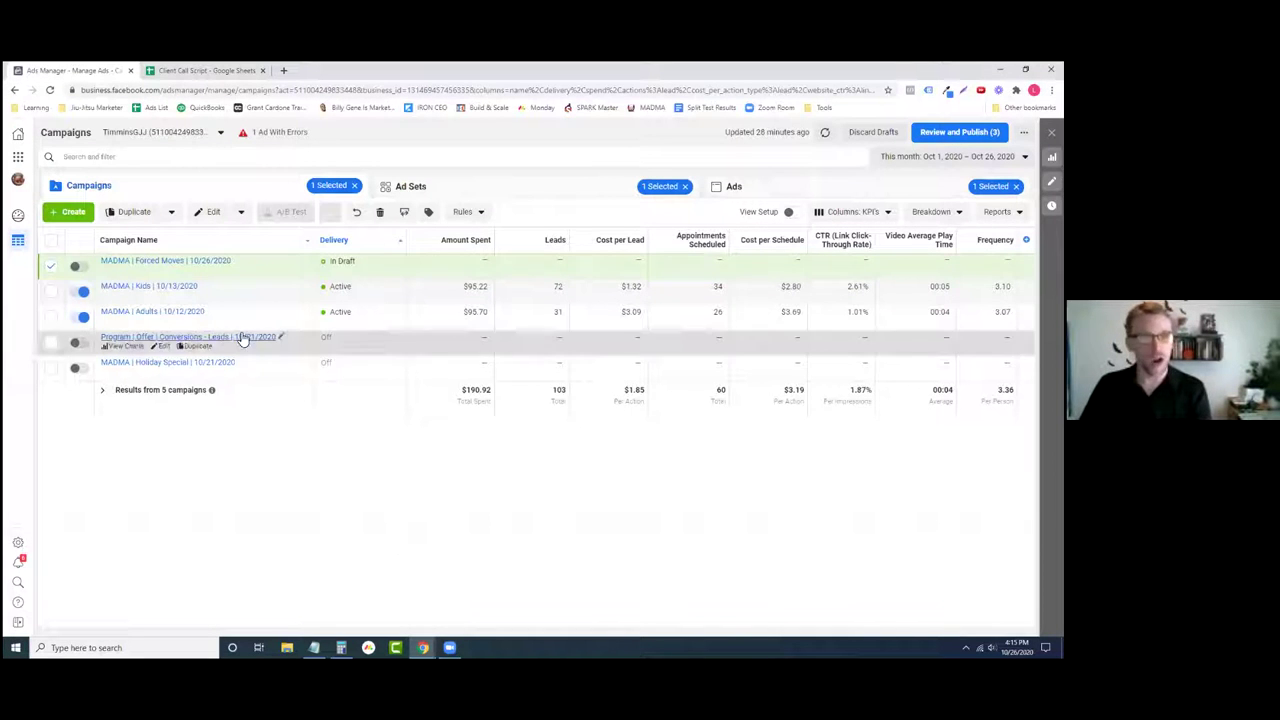
click(165, 270)
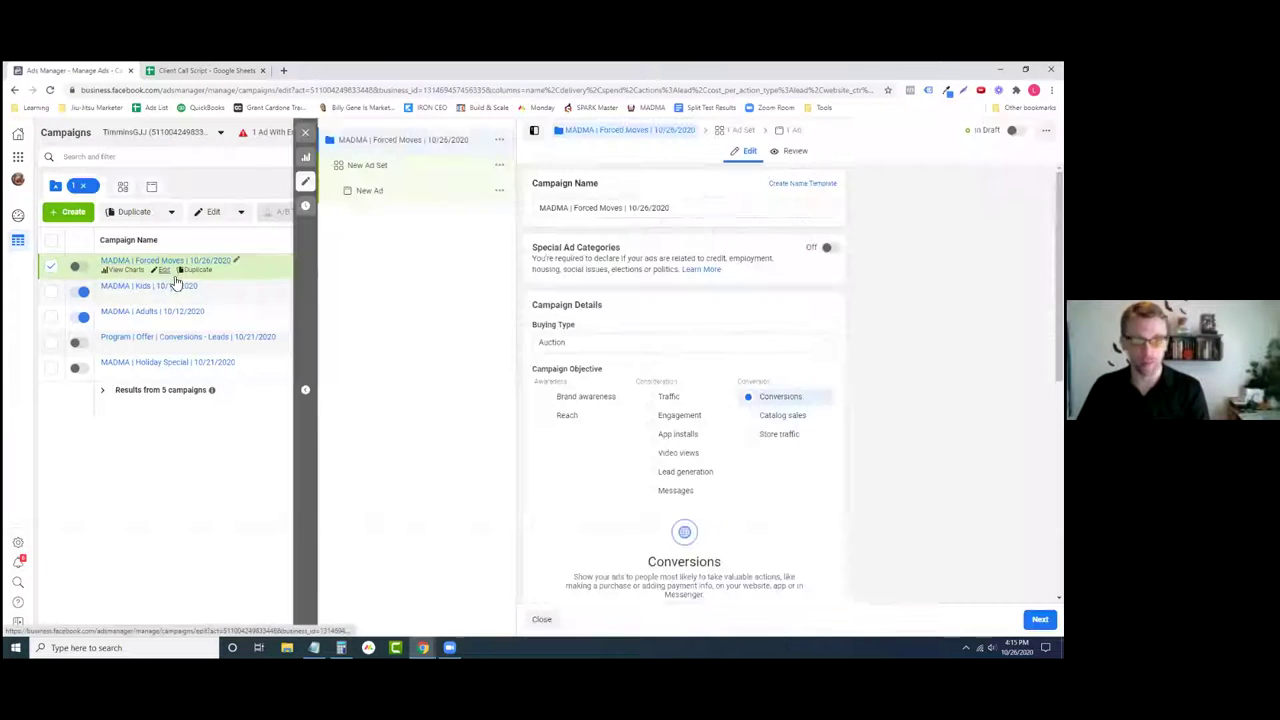
scroll(645, 530, down, 3)
scroll(632, 526, down, 2)
double_click(660, 505)
text(16)
click(798, 510)
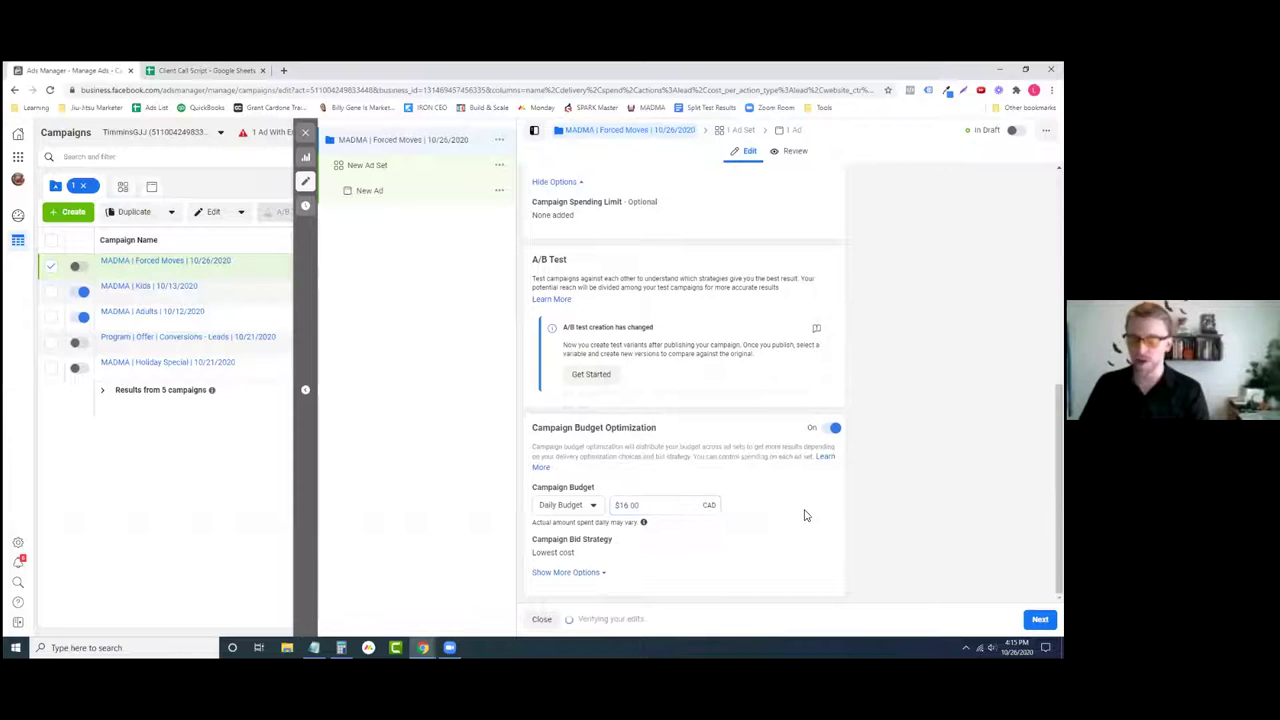
double_click(671, 505)
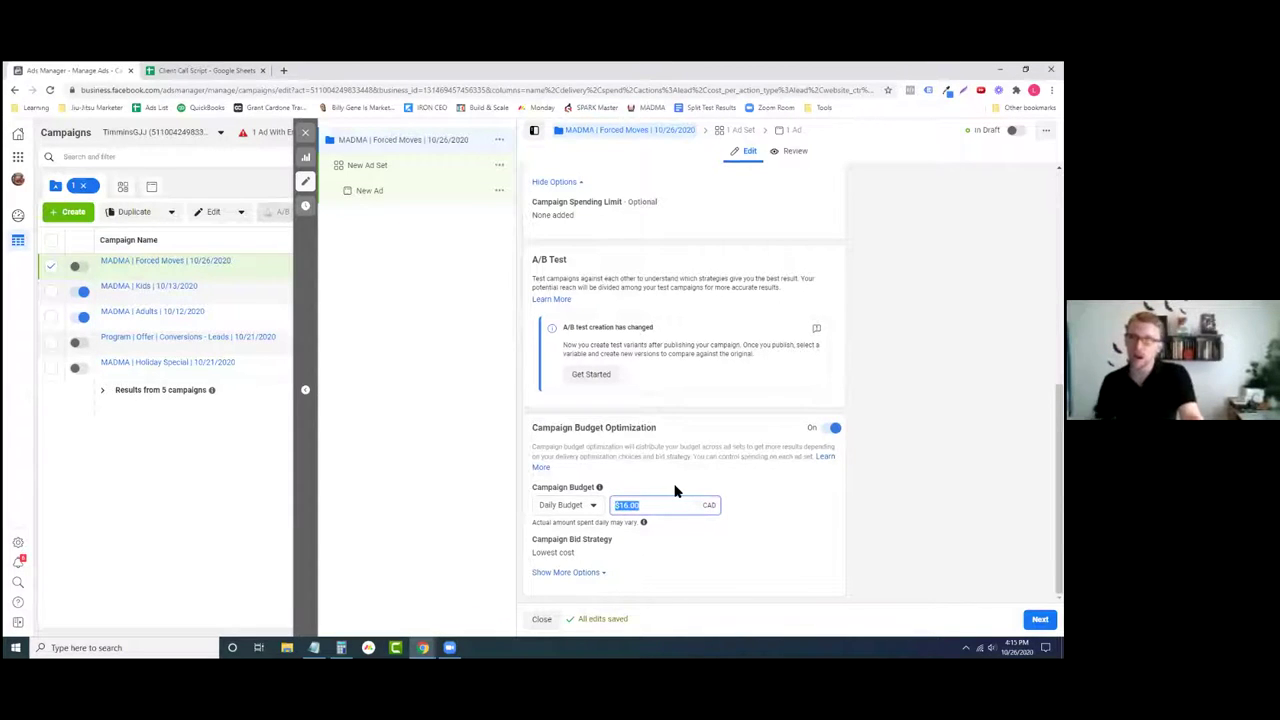
click(675, 490)
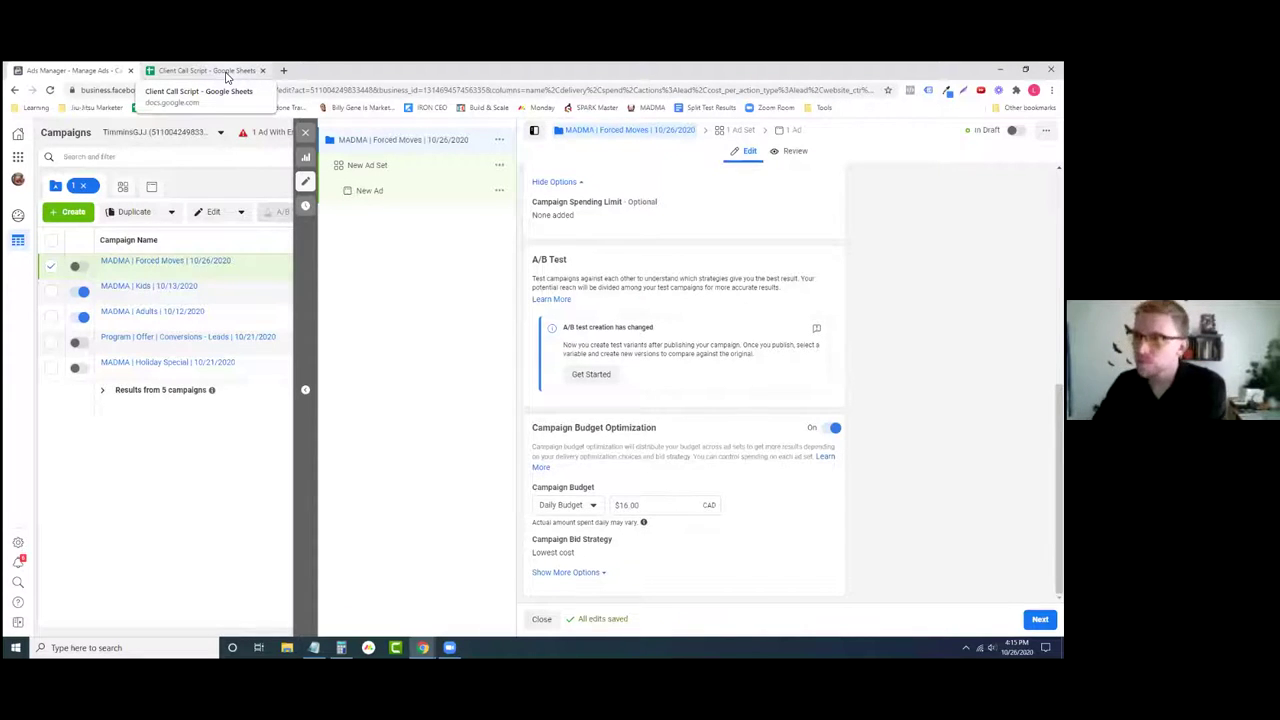
- Type '# Estimates Given' into the blank header of the fourth funnel box
click(227, 72)
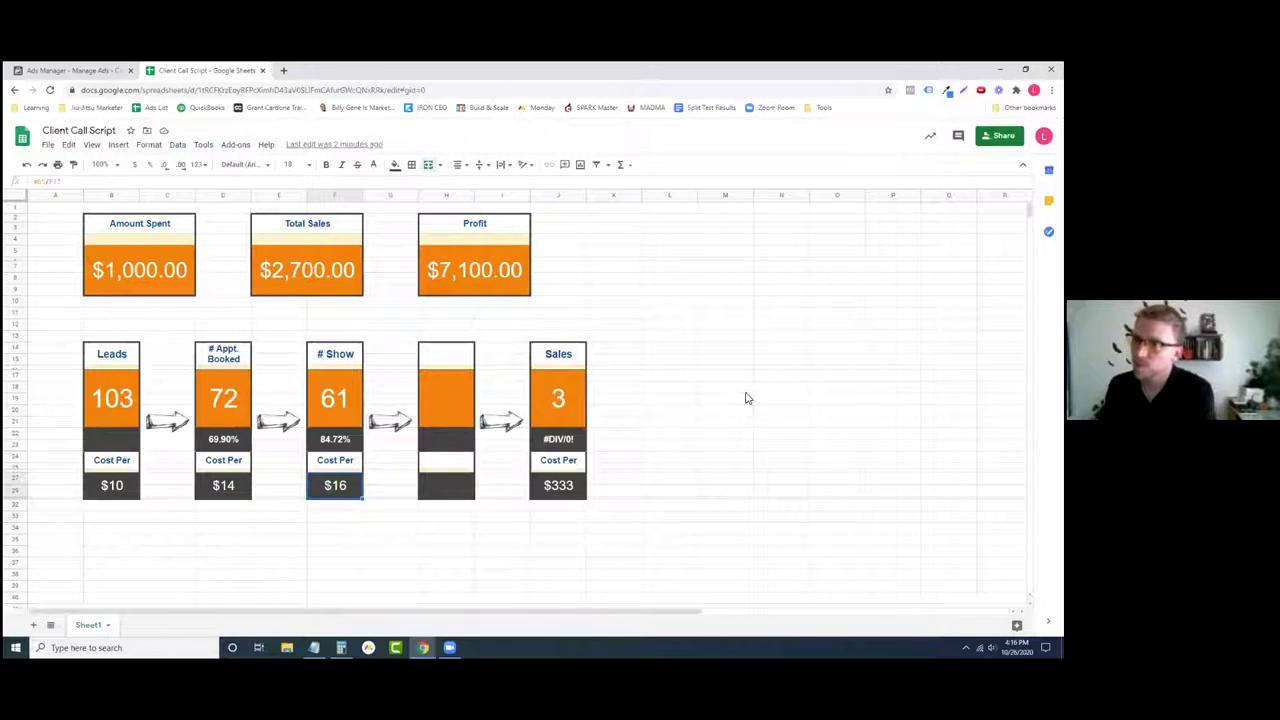
click(445, 360)
text(#)
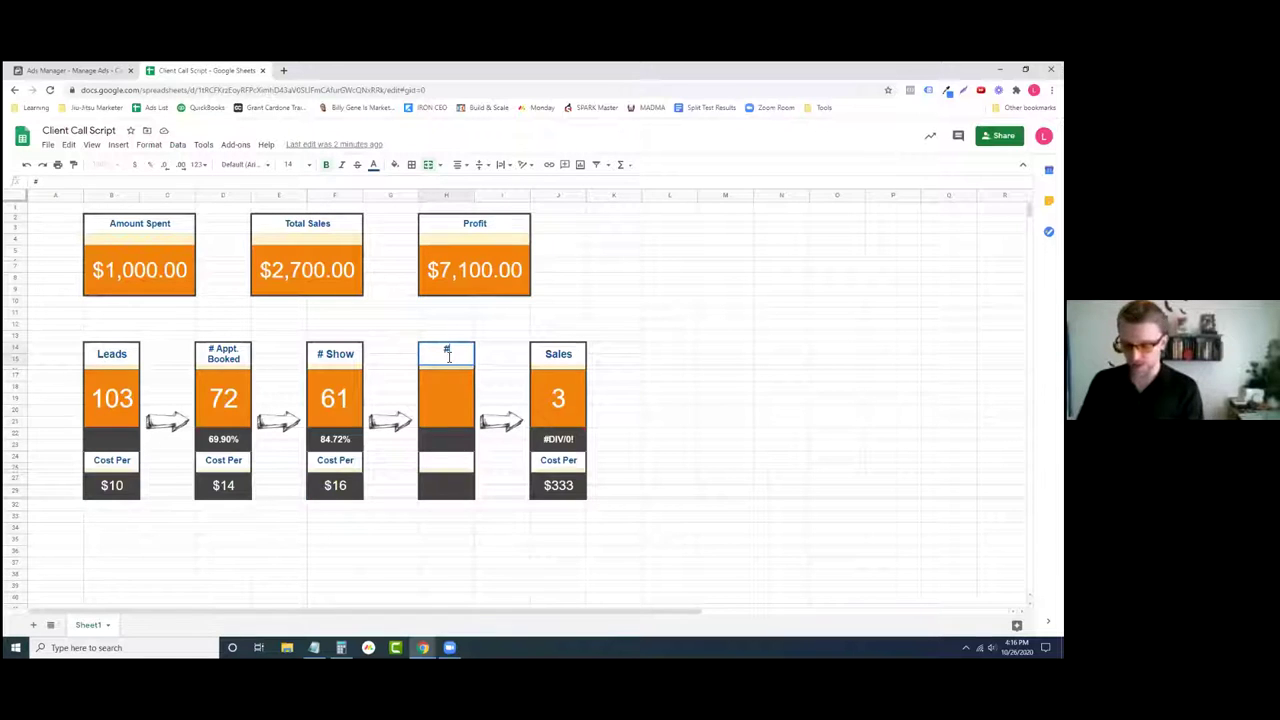
text( Est)
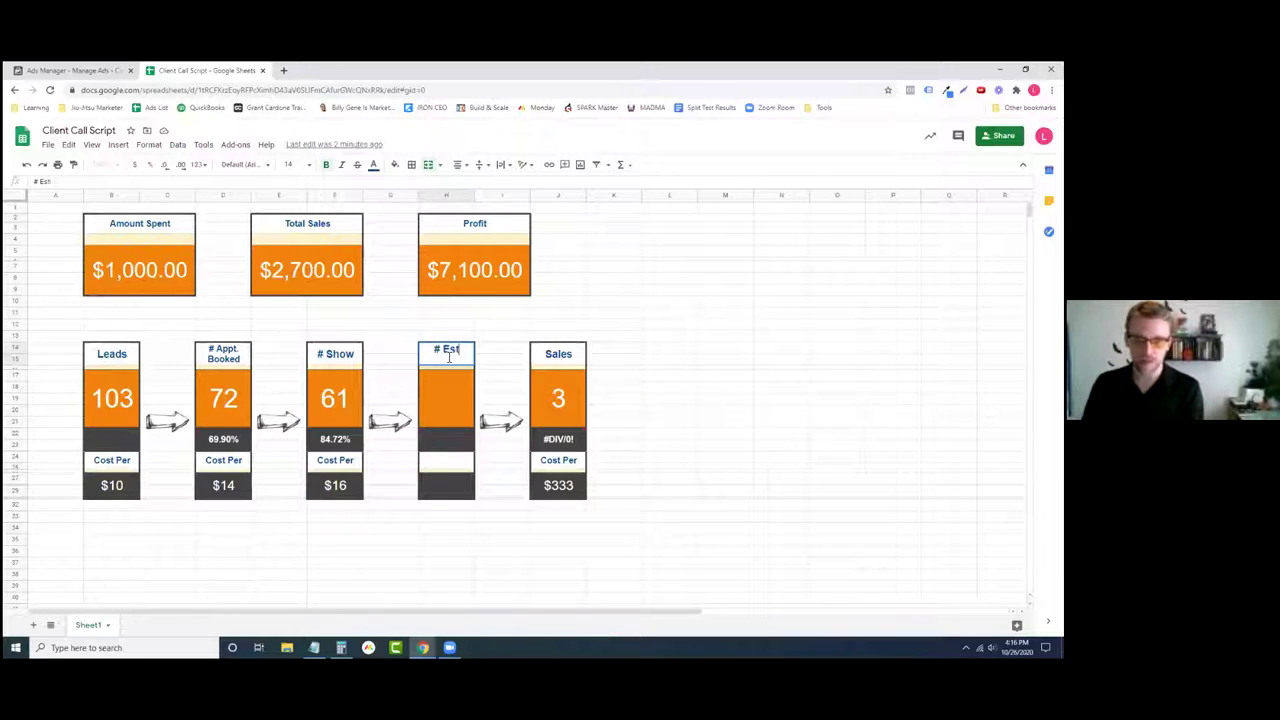
text(imates Given)
key(Return)
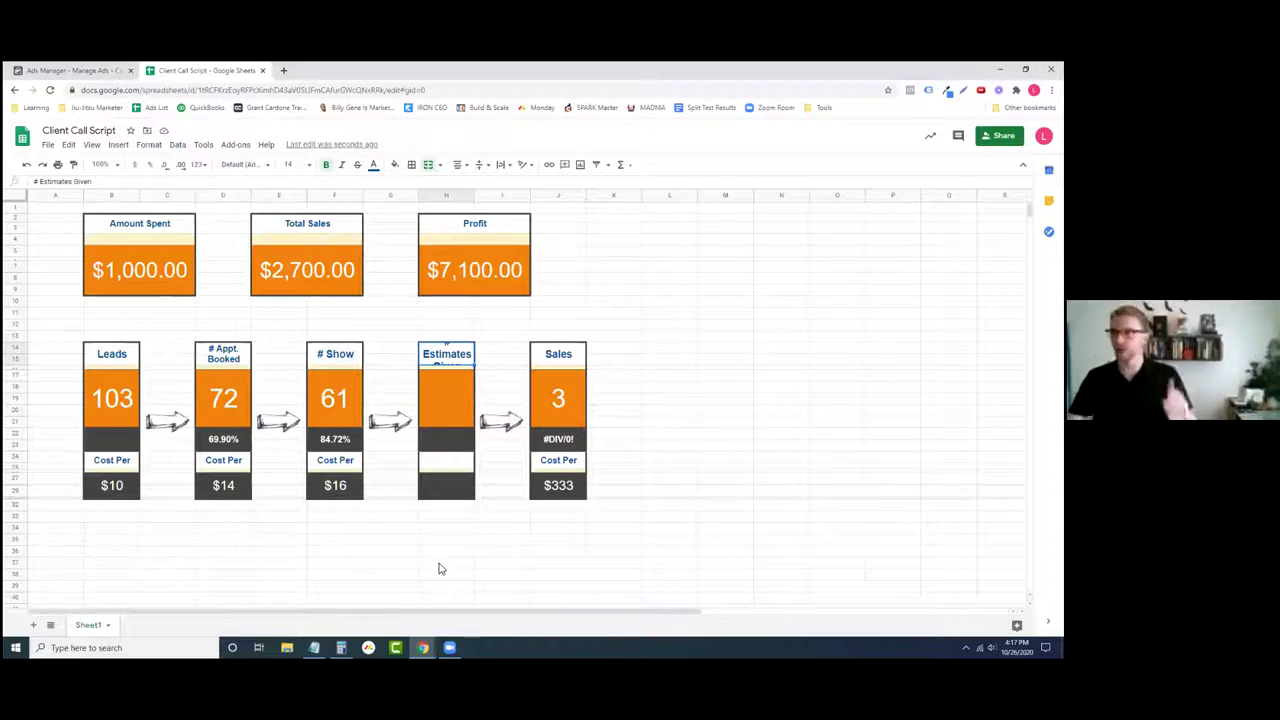
- Inspect the 69.90% booking rate formula against the 103 leads and 72 bookings
click(333, 440)
click(222, 440)
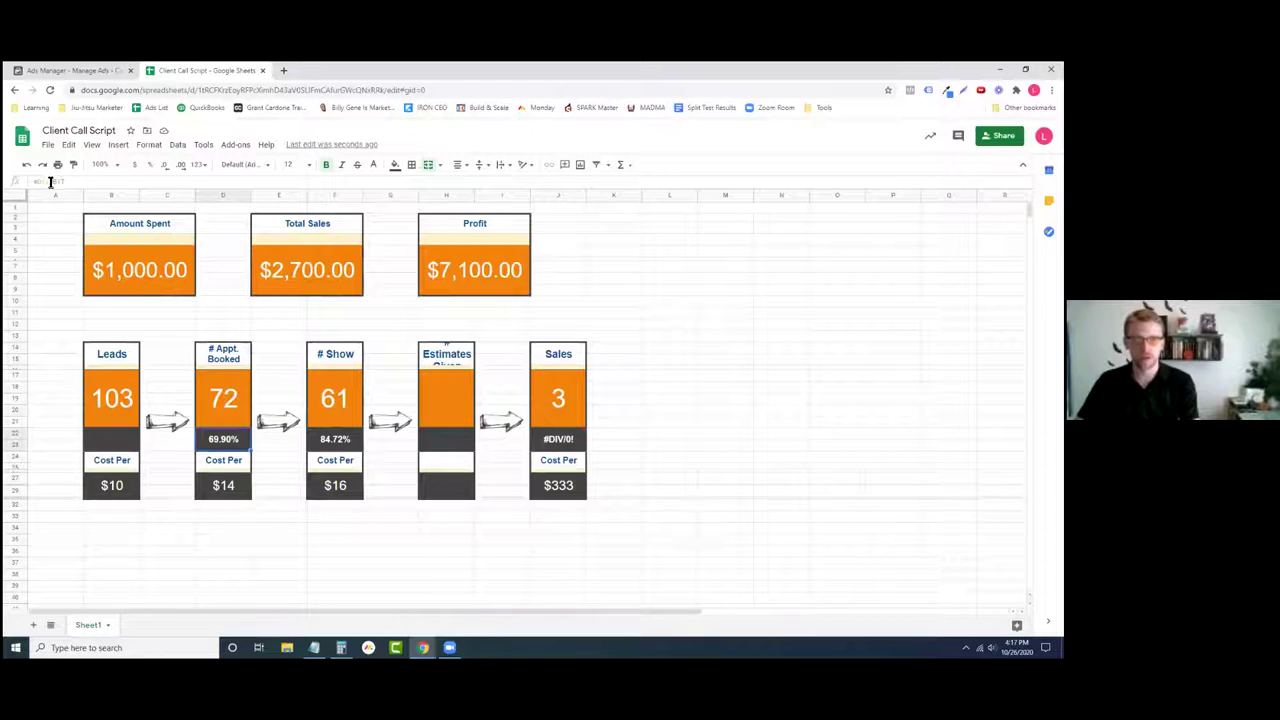
drag(36, 182, 63, 182)
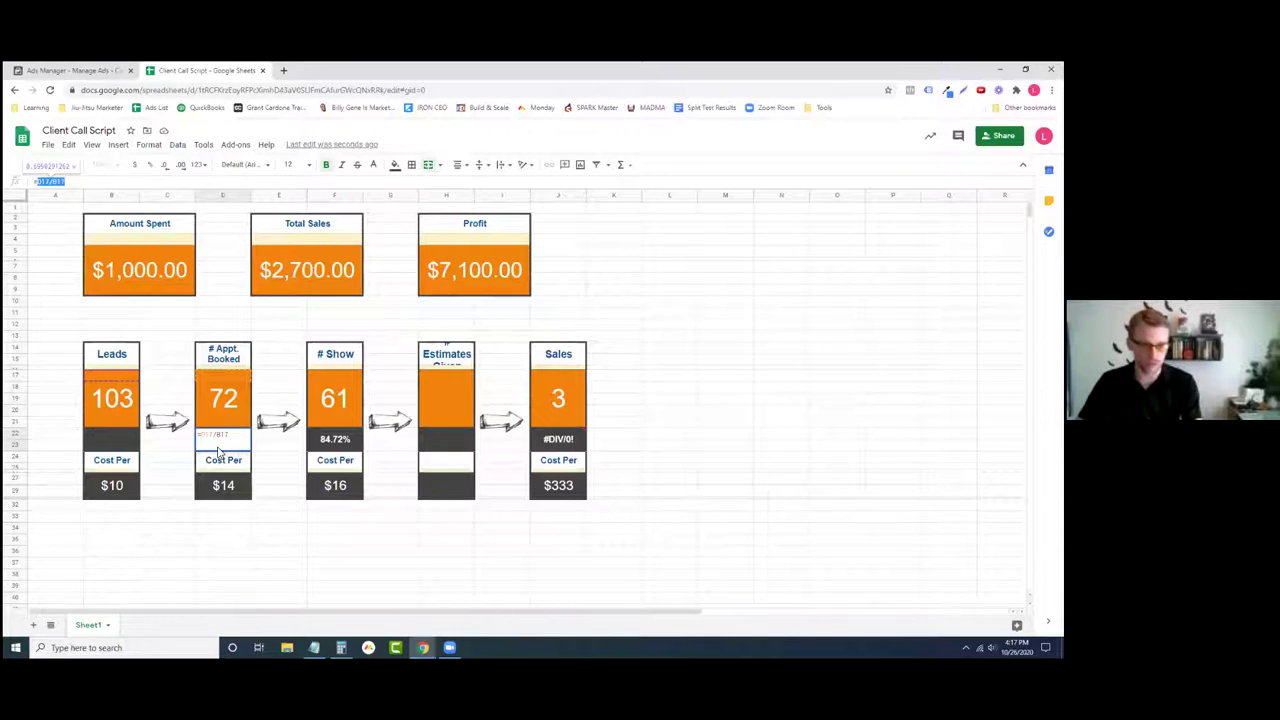
click(12, 374)
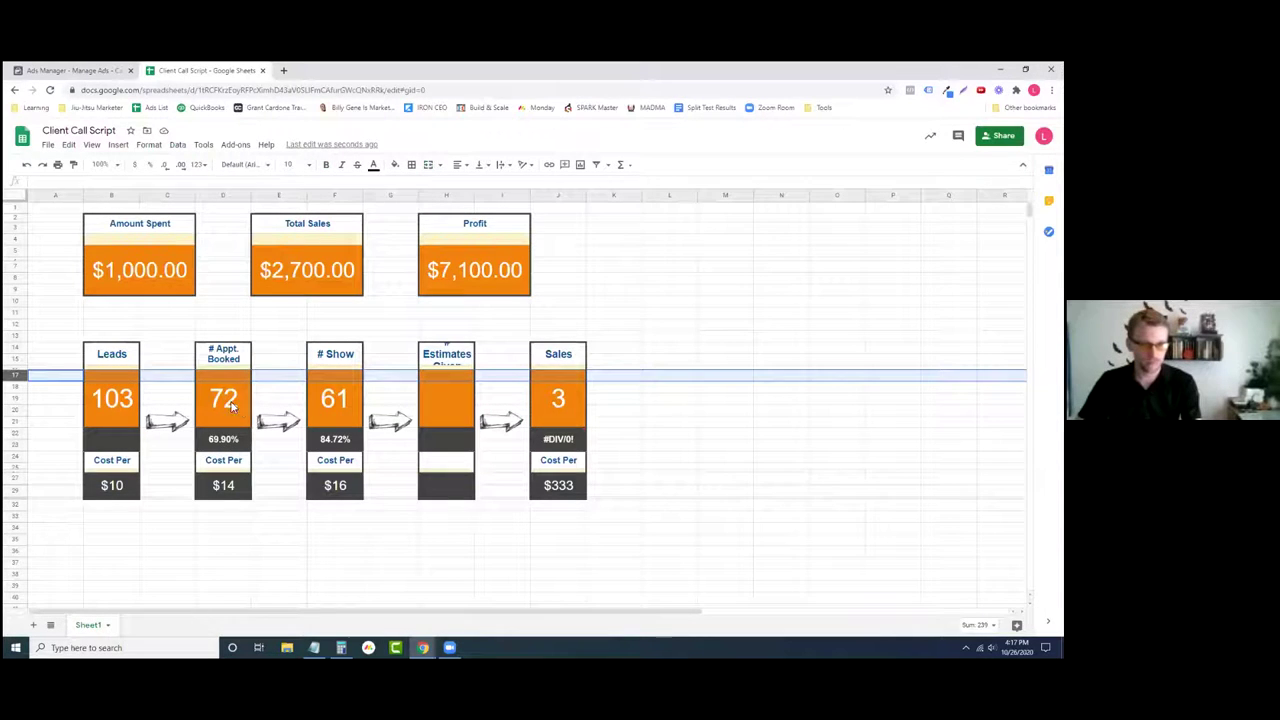
click(231, 405)
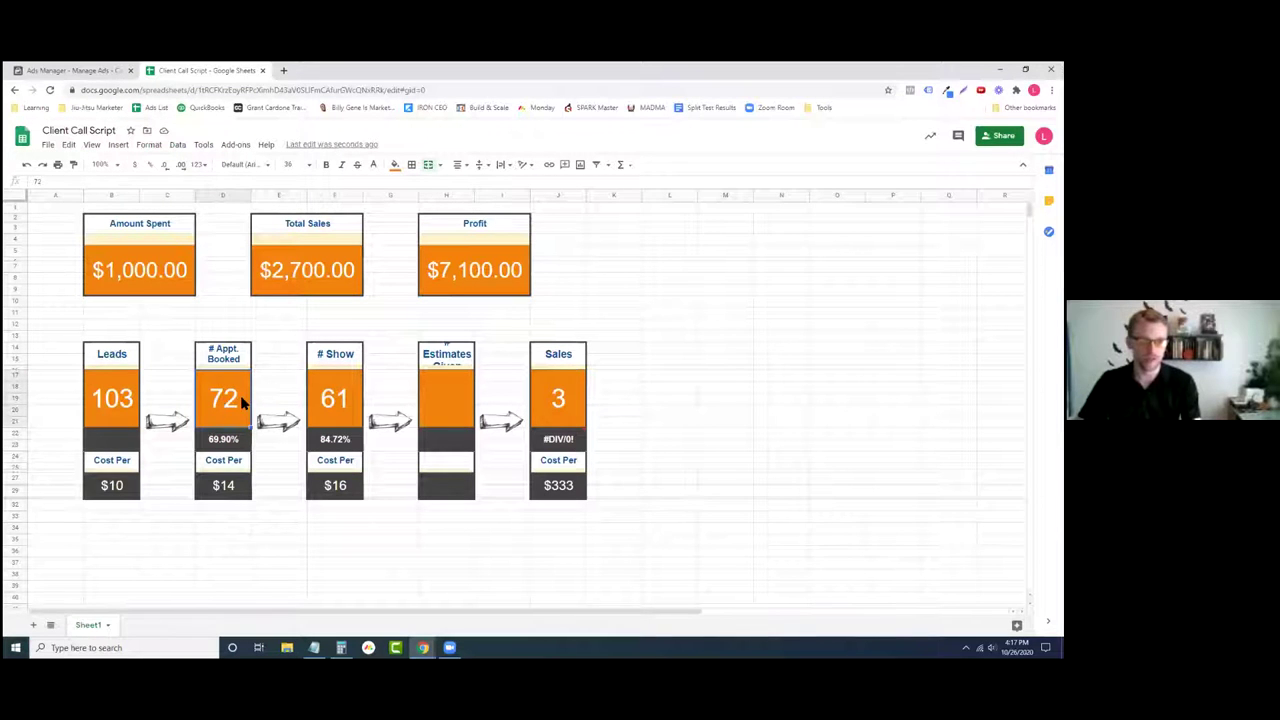
click(222, 441)
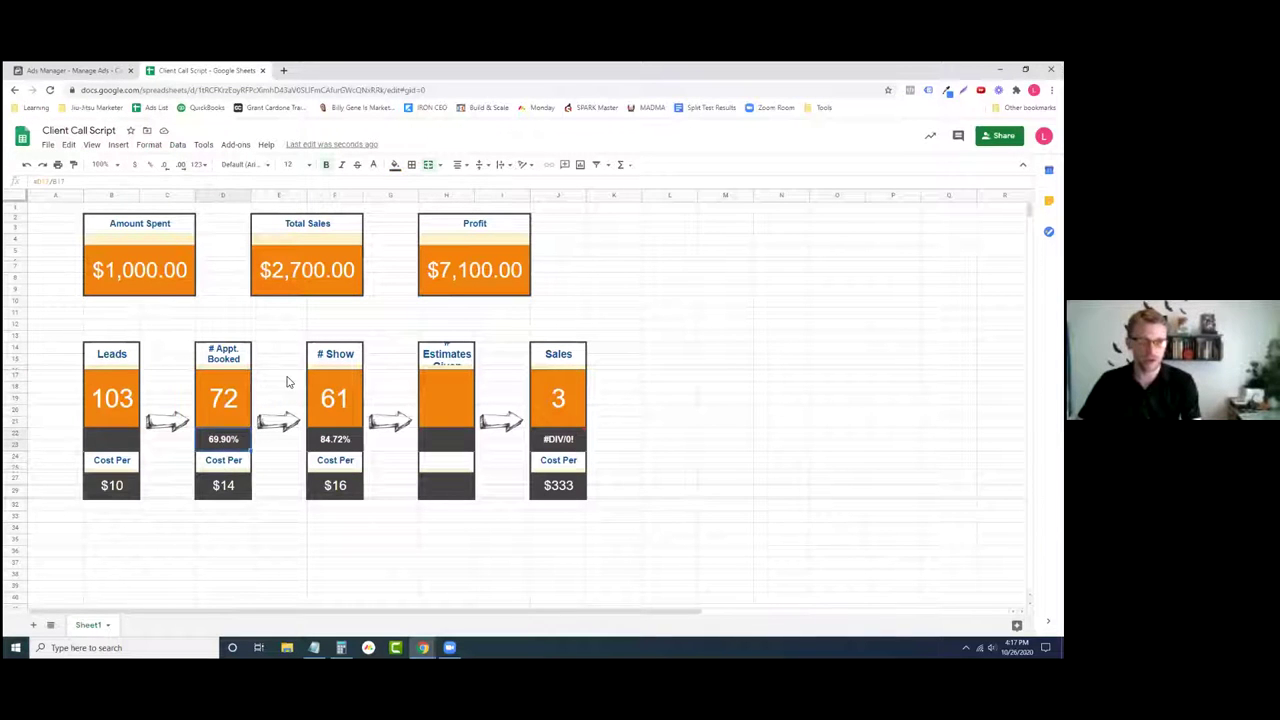
click(117, 287)
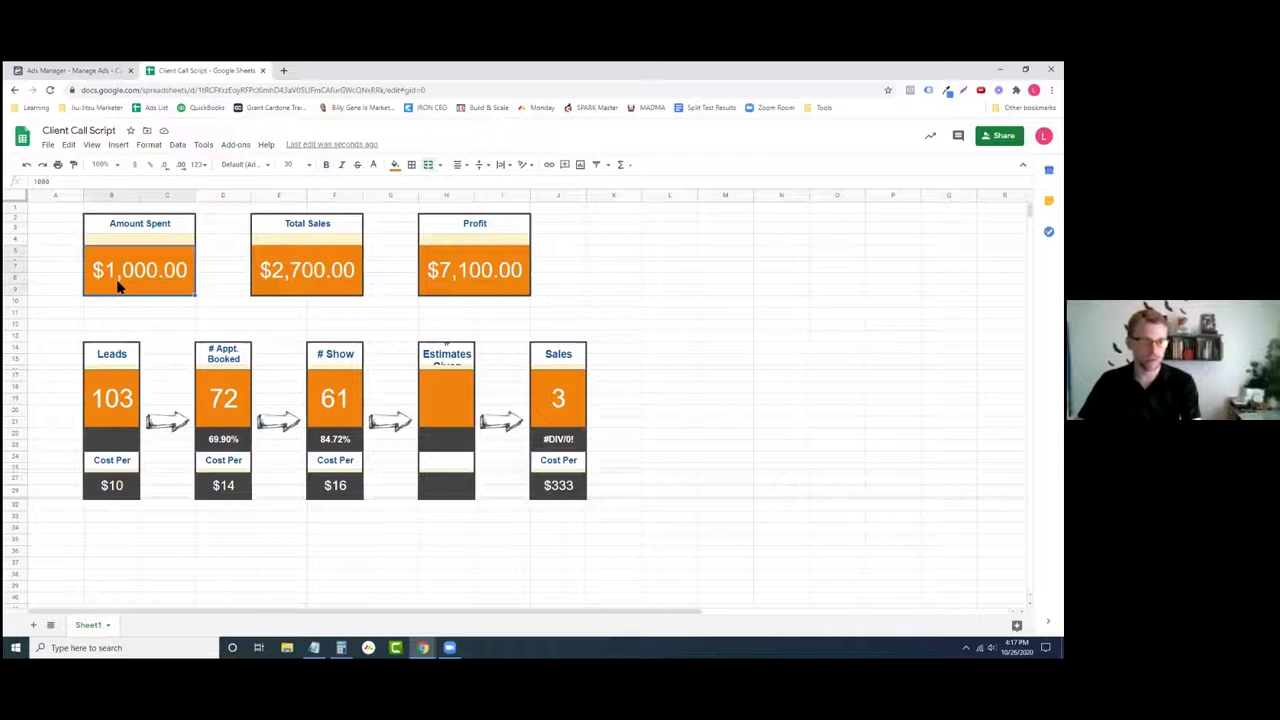
click(110, 405)
click(198, 400)
click(108, 394)
click(216, 445)
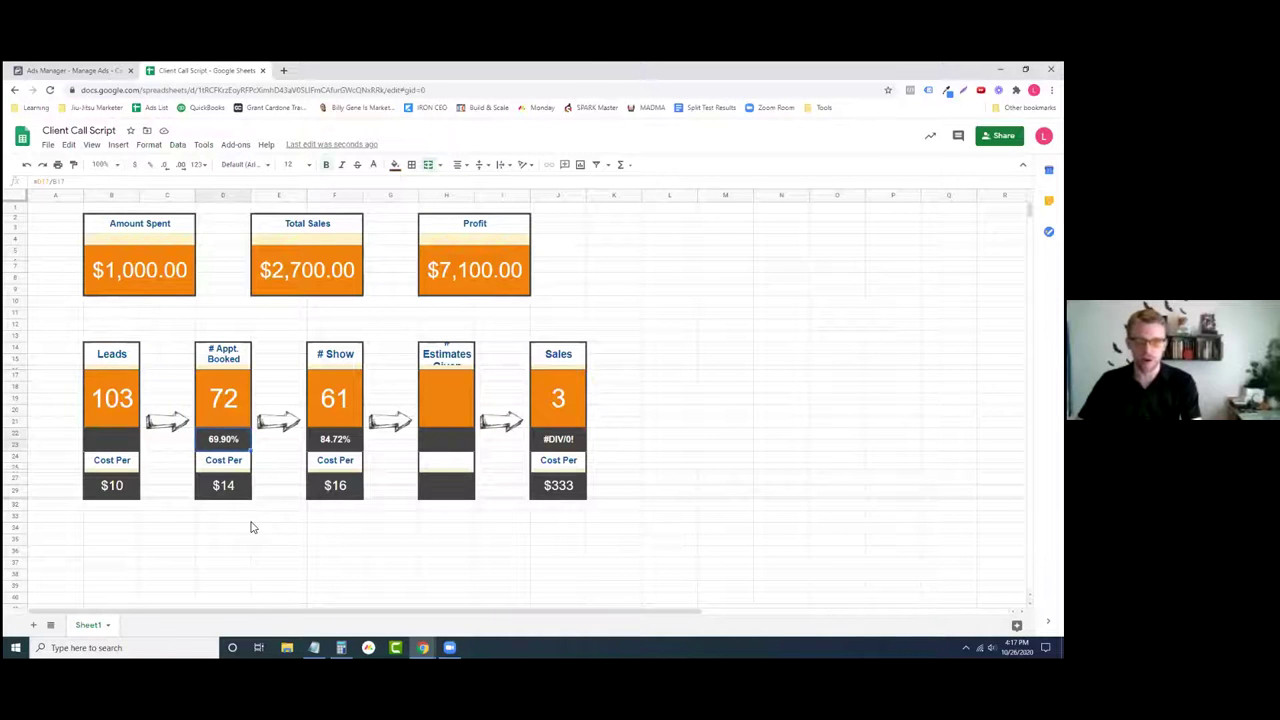
- Replace 72 bookings with 40 and 61 shows with 38
click(229, 401)
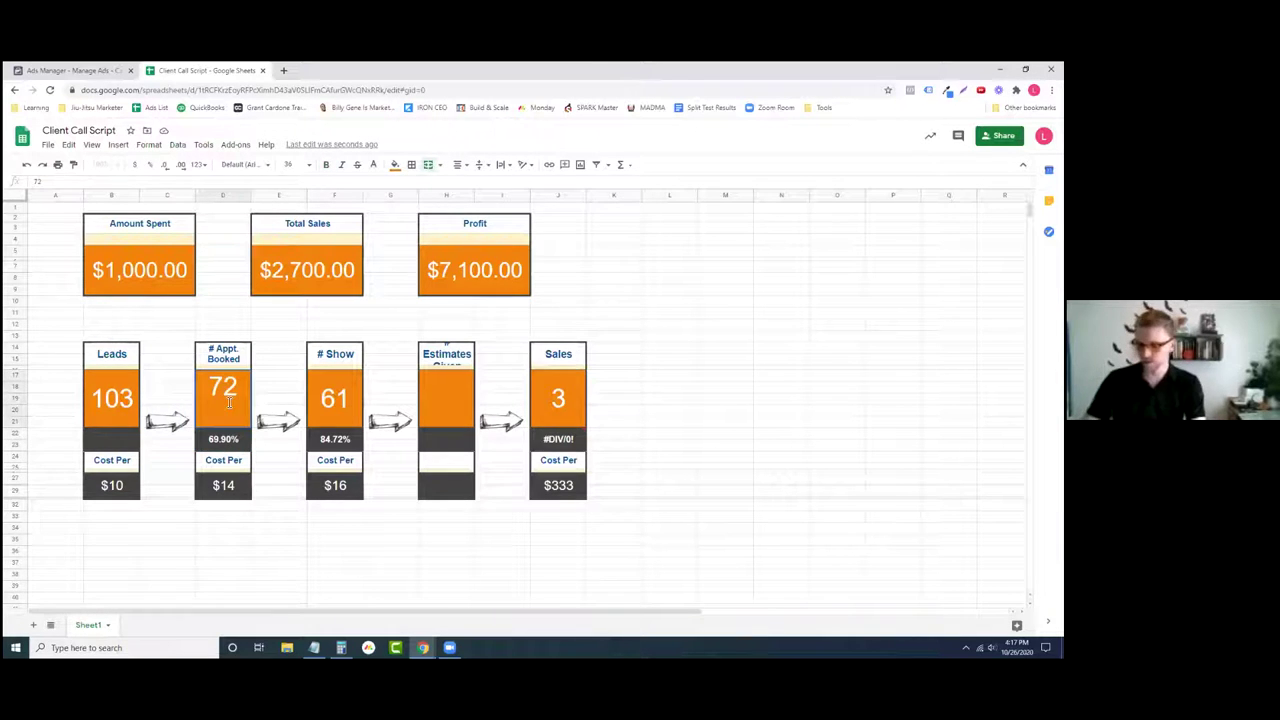
text(7240)
key(BackSpace)
key(BackSpace)
key(BackSpace)
text(40)
key(Return)
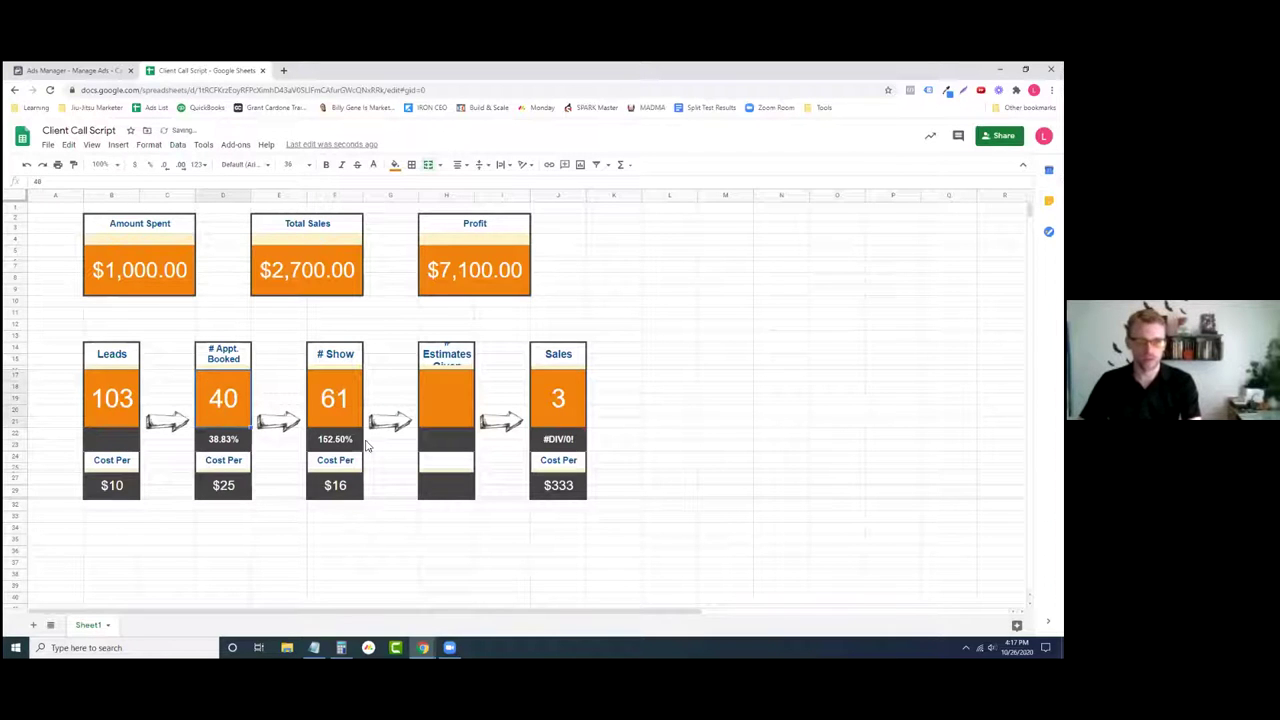
click(343, 408)
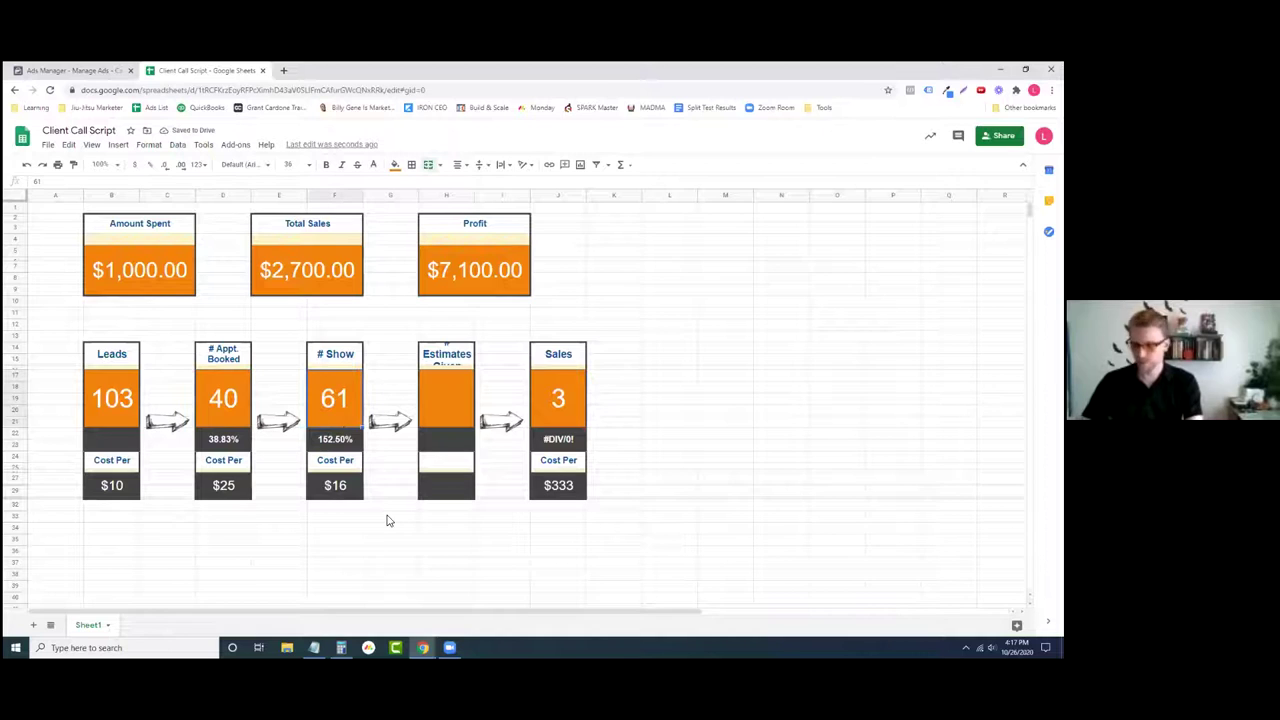
text(38)
key(Return)
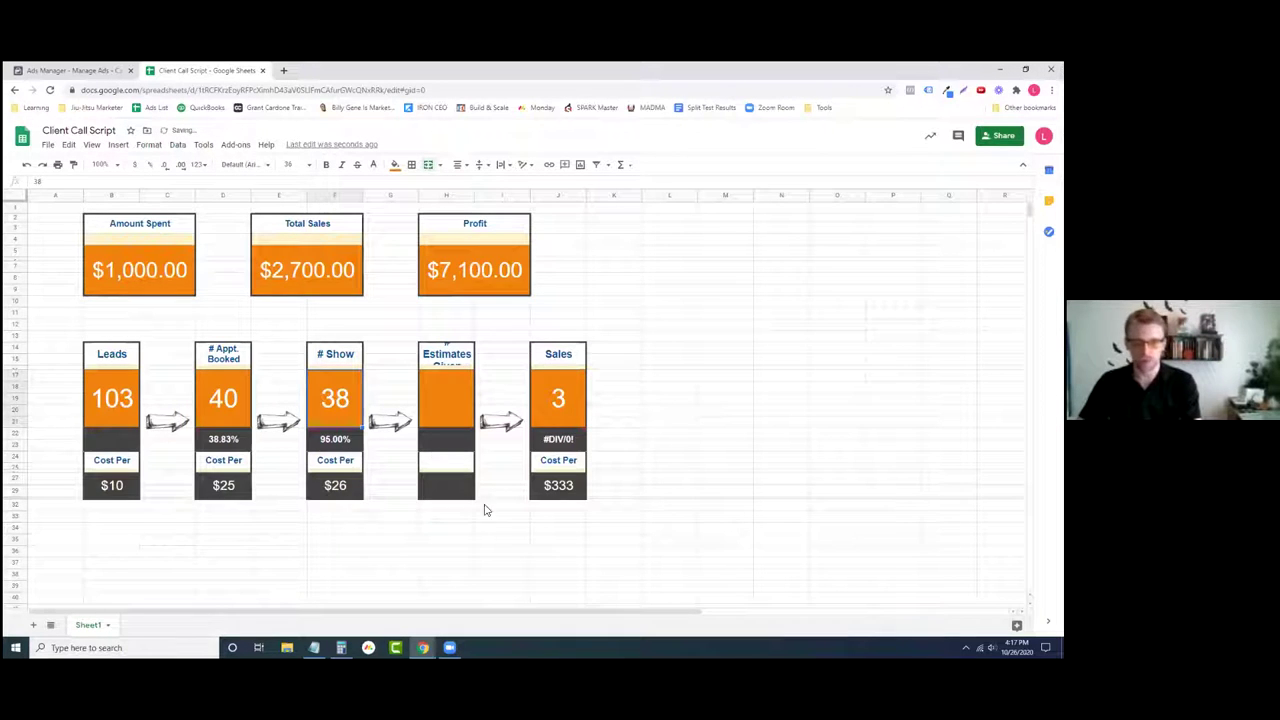
drag(226, 586, 224, 314)
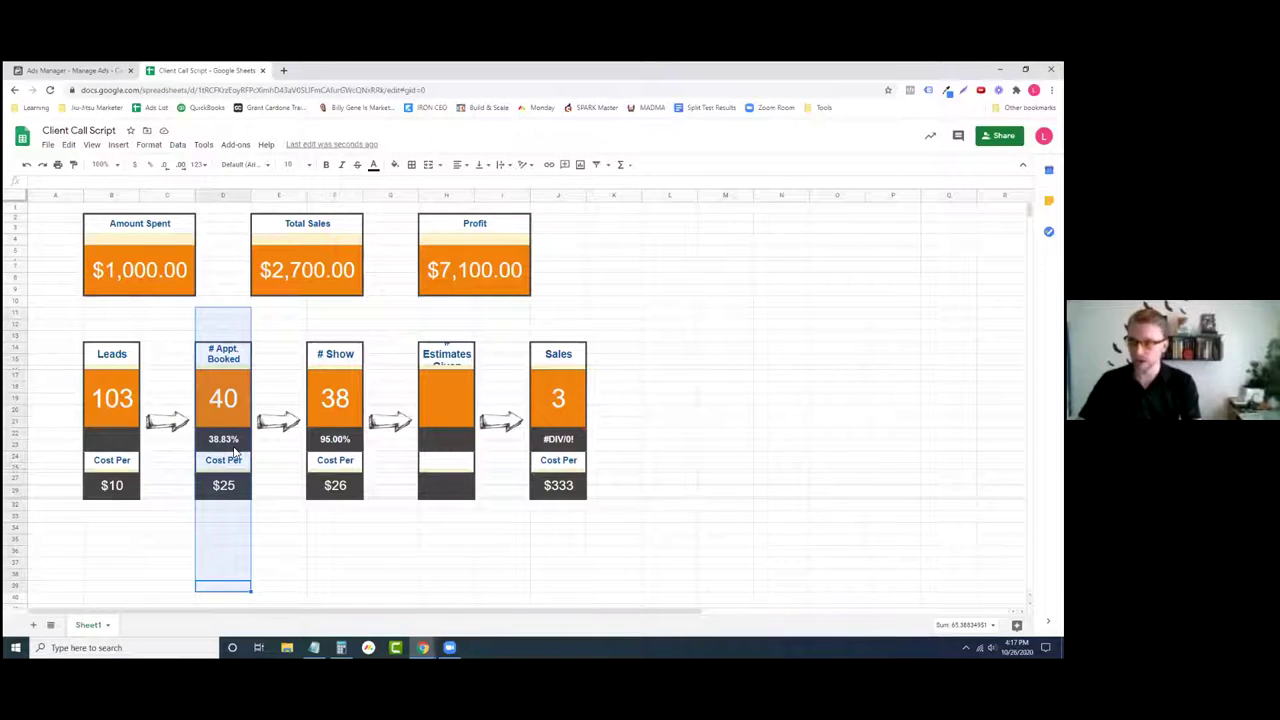
click(403, 577)
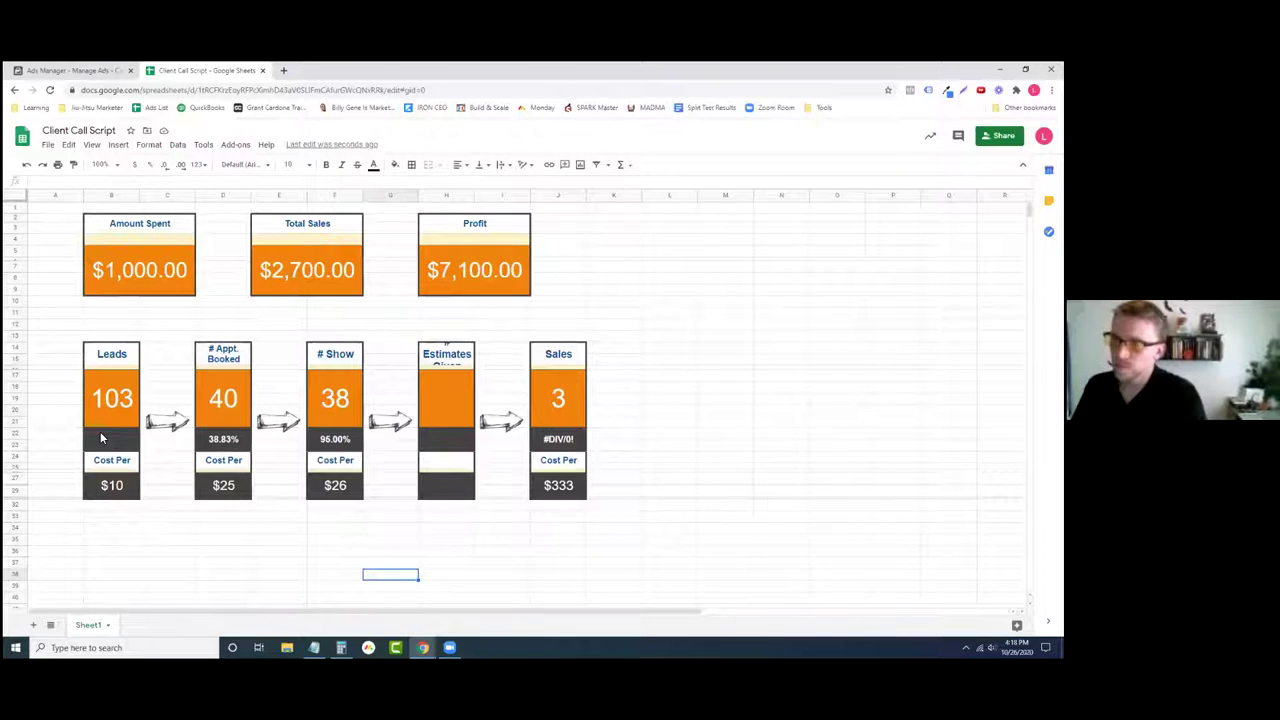
- Undo the last edit and select the funnel blocks to check their sums
key(ctrl+z)
click(347, 543)
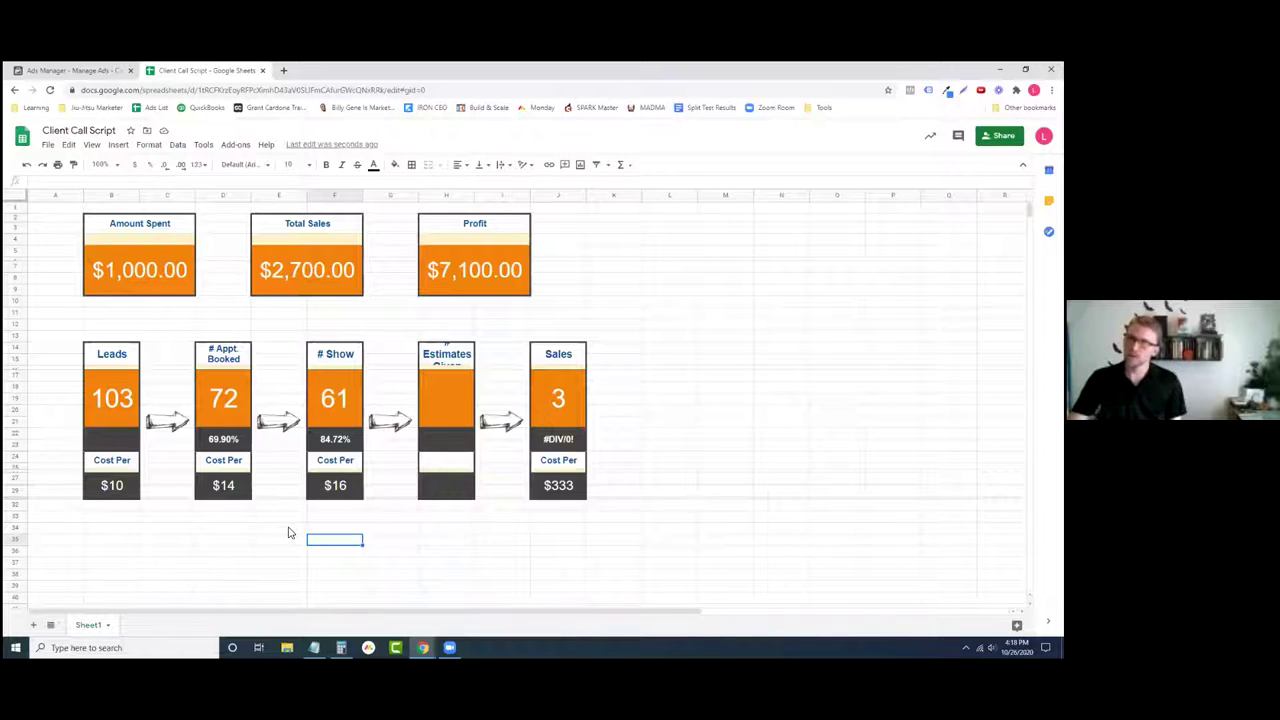
click(376, 540)
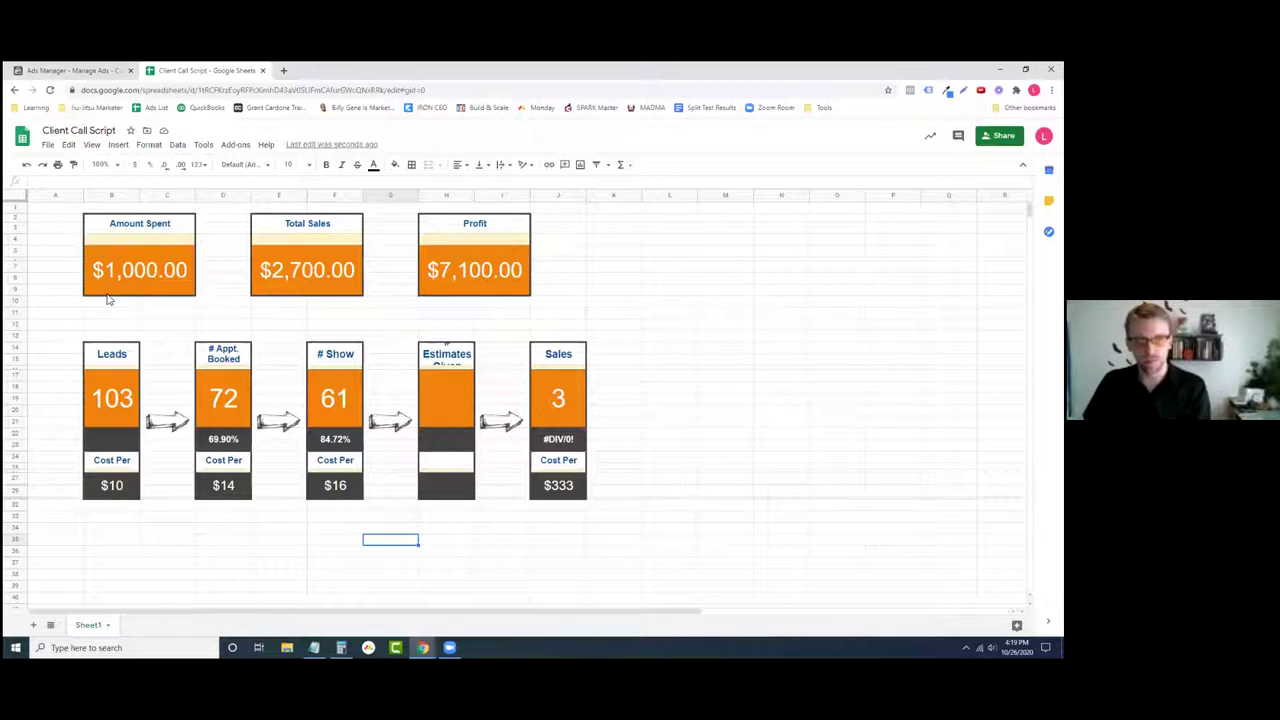
drag(109, 299, 130, 515)
drag(234, 300, 246, 486)
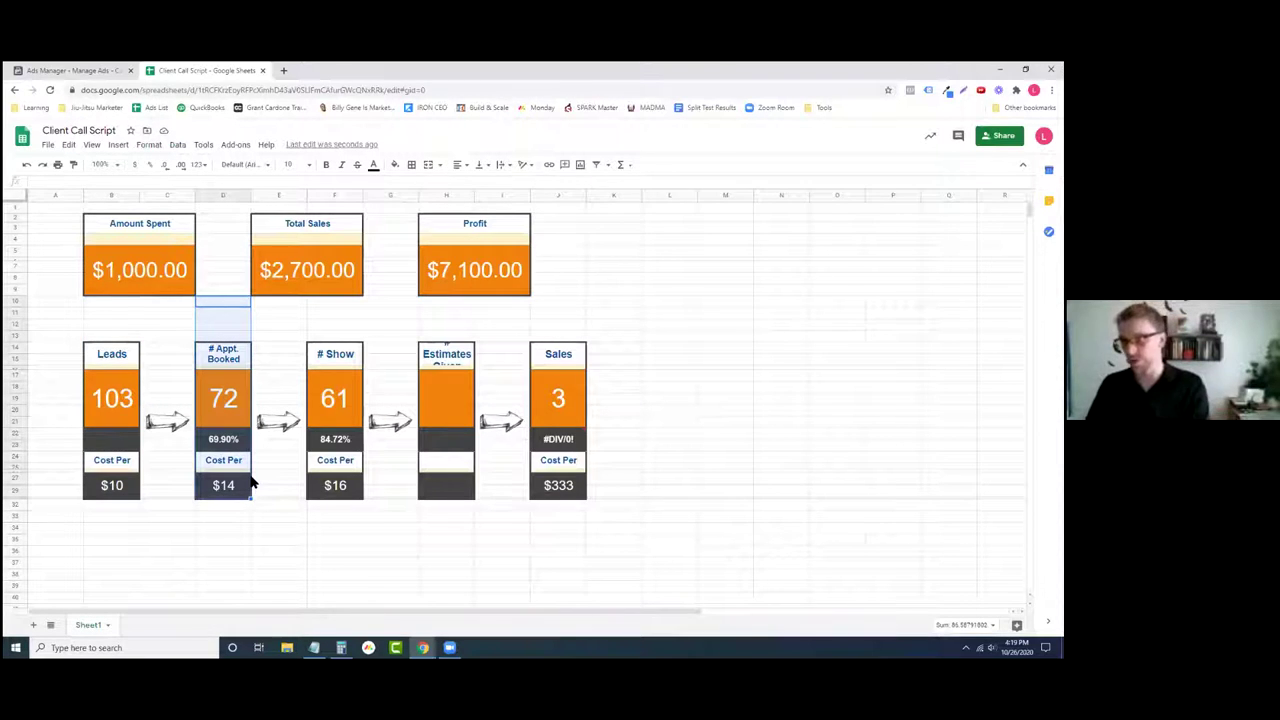
click(223, 553)
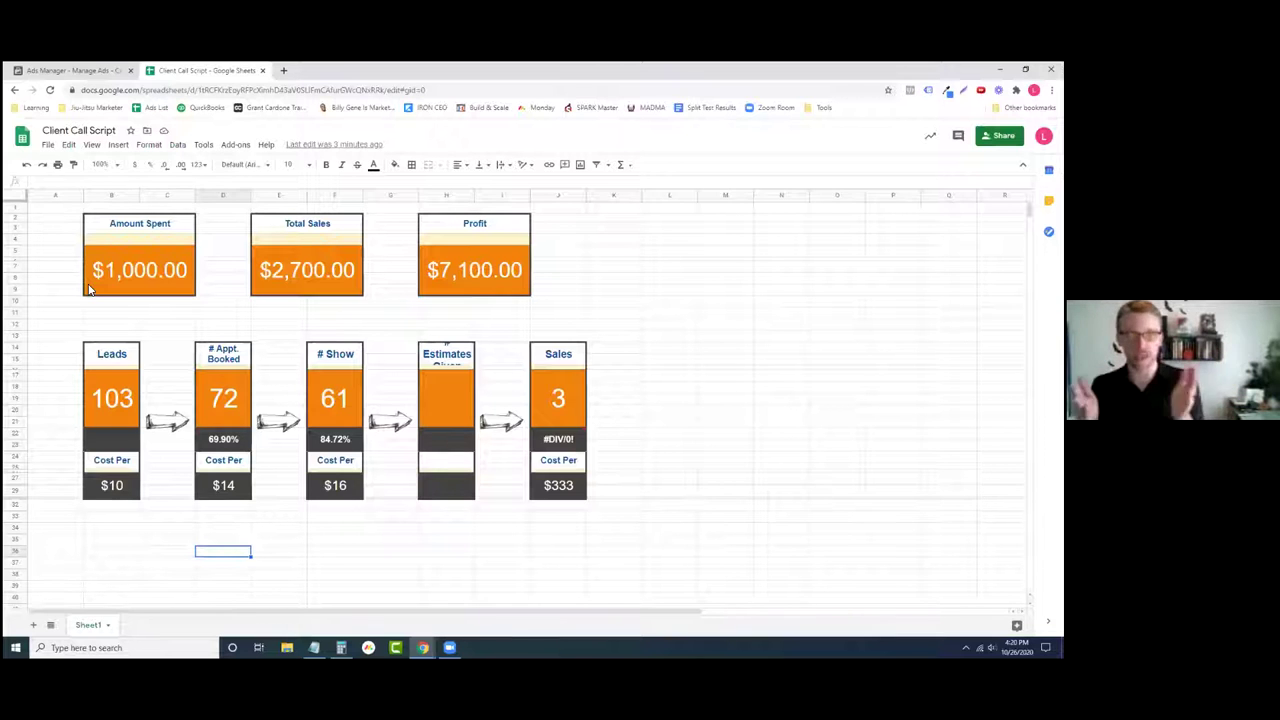
- Review the 103 Leads figure, then return to the Ads Manager campaign editor
click(106, 420)
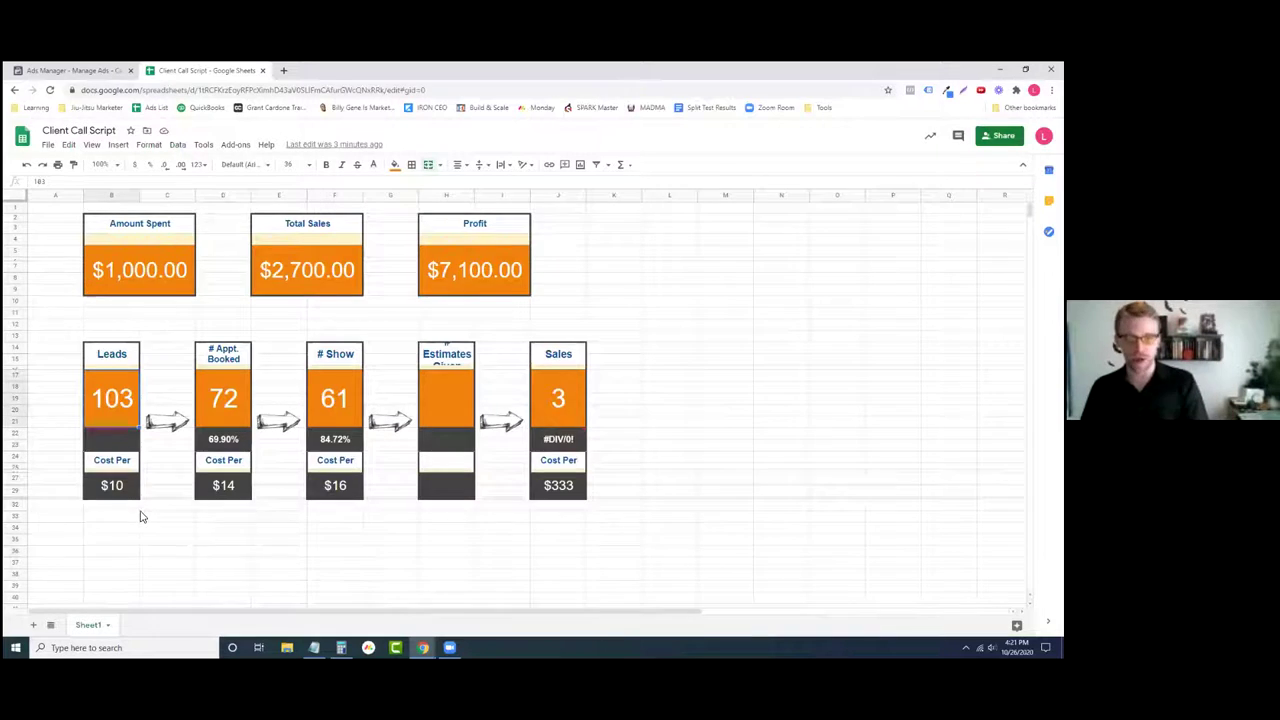
scroll(145, 518, down, 3)
scroll(145, 508, up, 2)
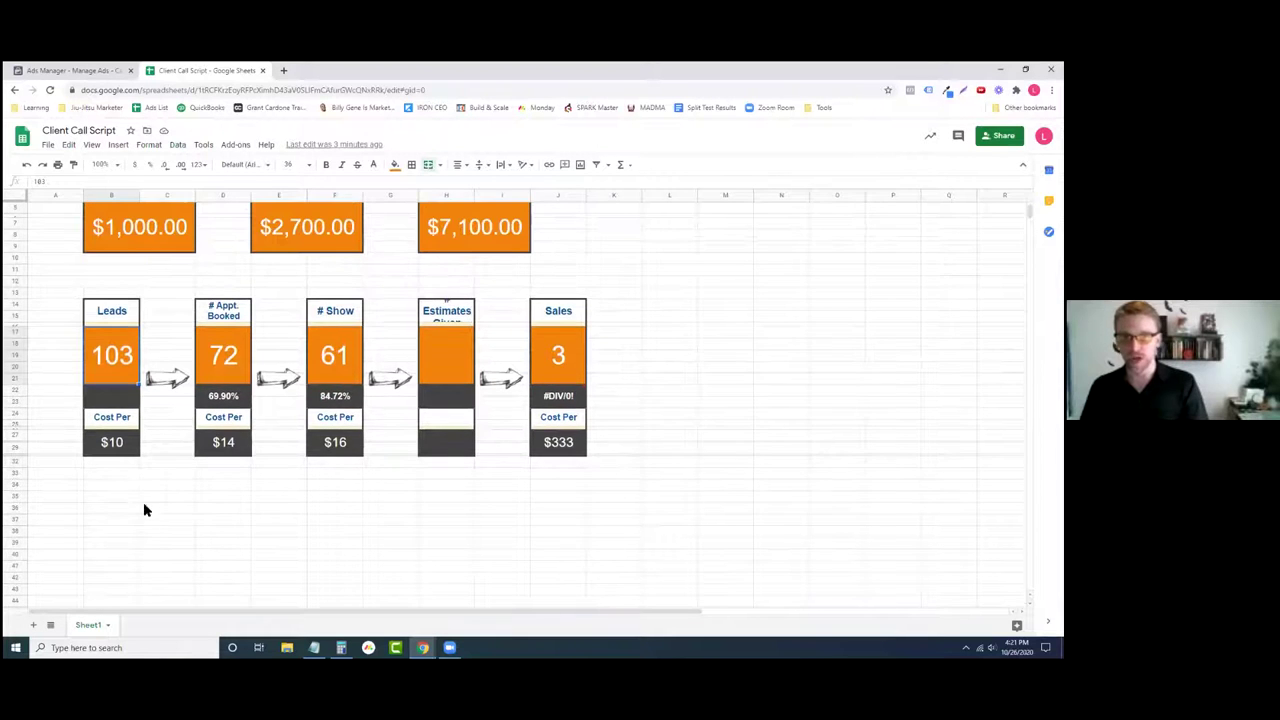
scroll(145, 520, up, 1)
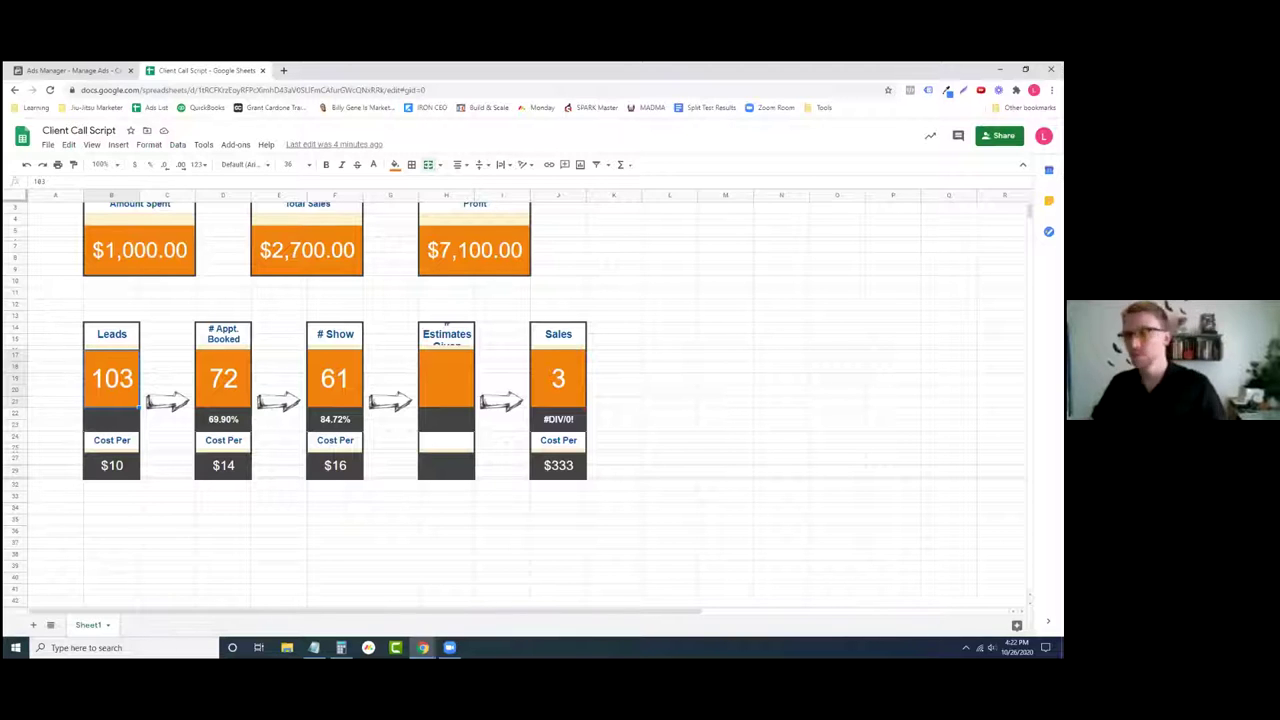
click(78, 70)
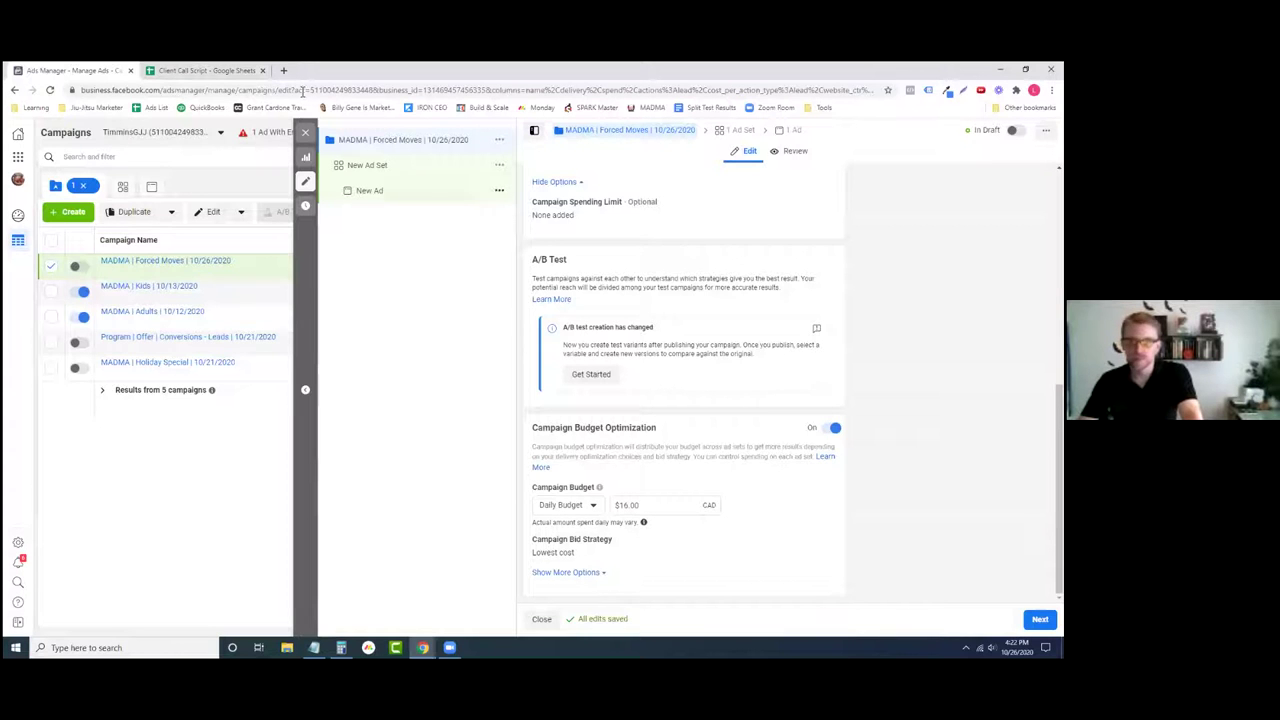
- Compare the sheet's cost figures with Ads Manager, then select the $16.00 campaign budget
click(207, 70)
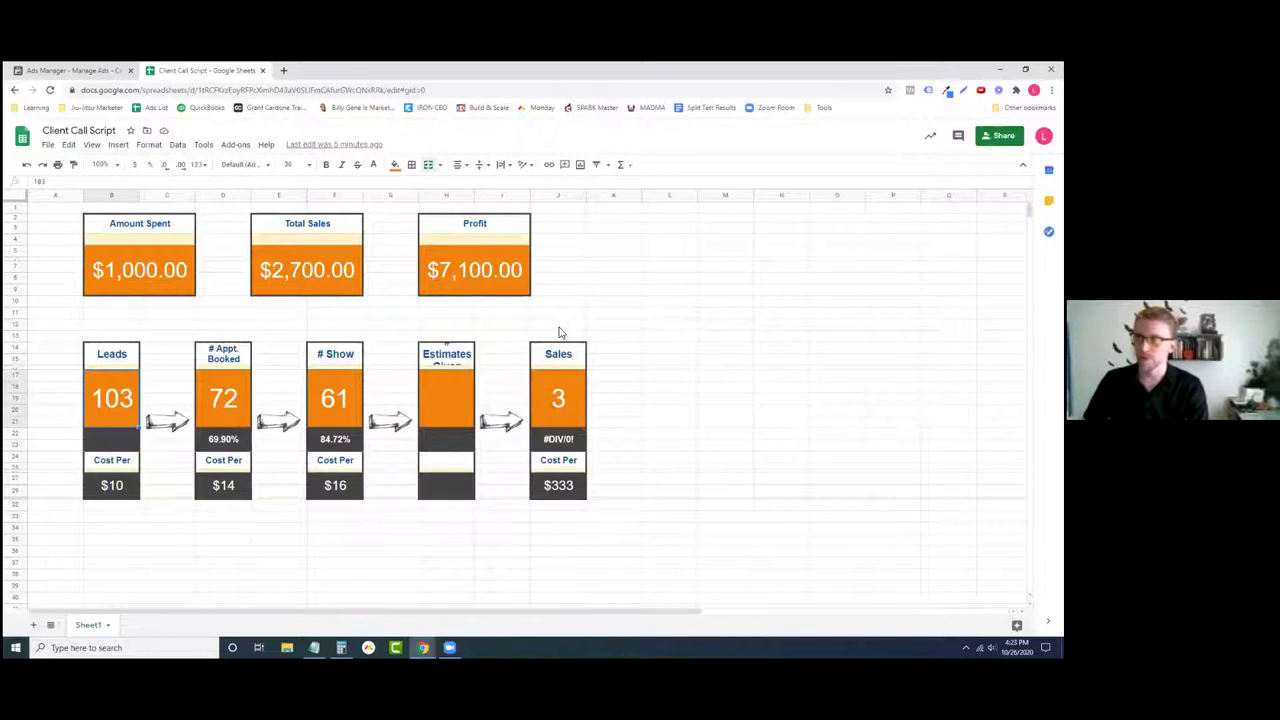
click(65, 68)
click(170, 71)
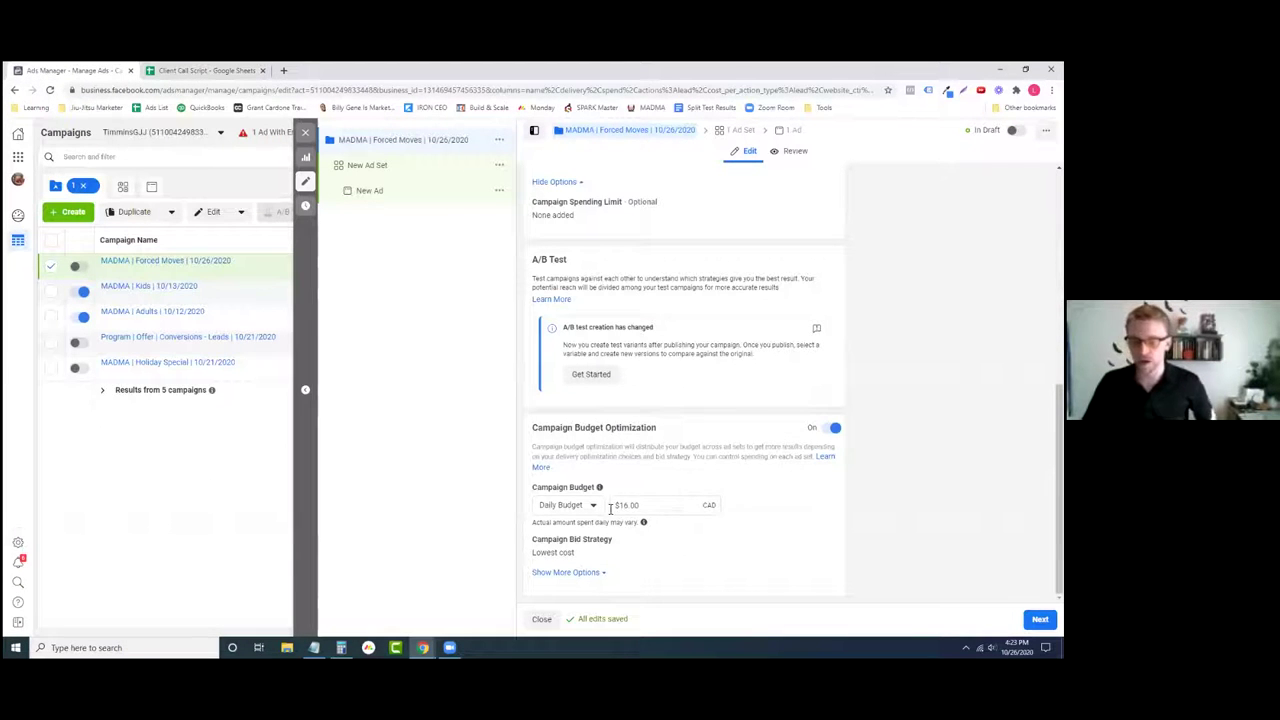
click(200, 70)
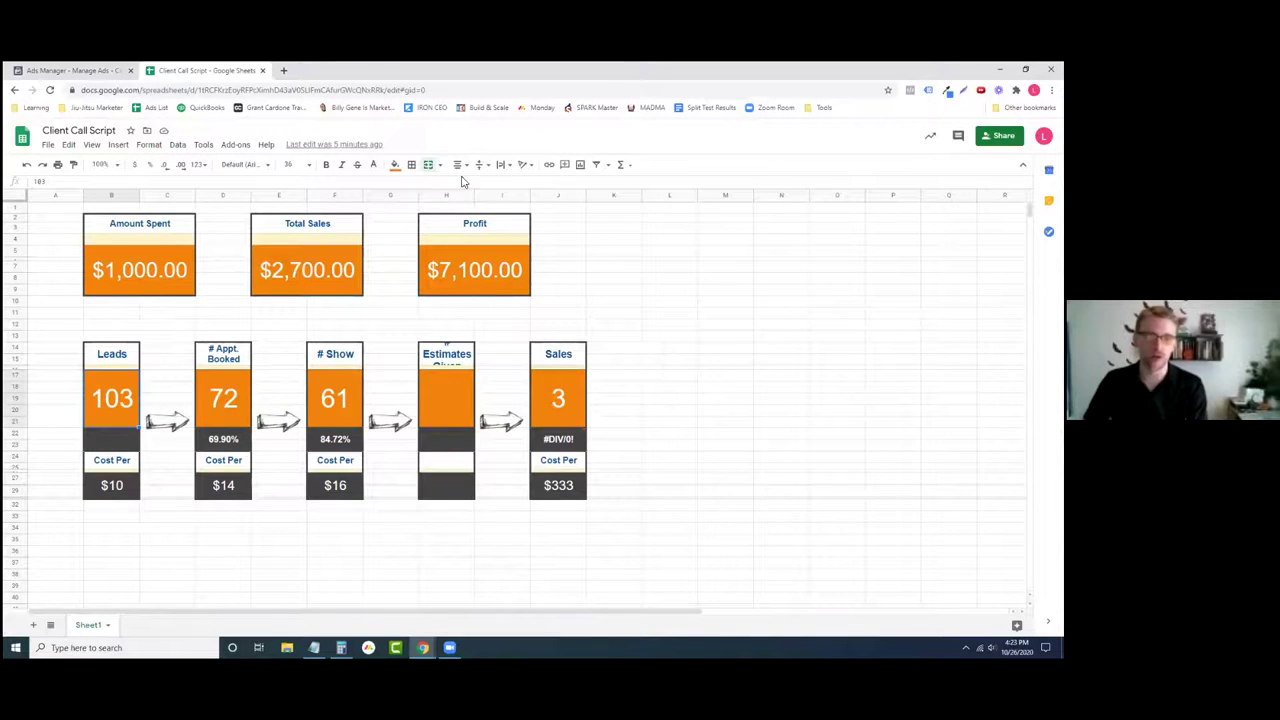
click(100, 70)
click(647, 508)
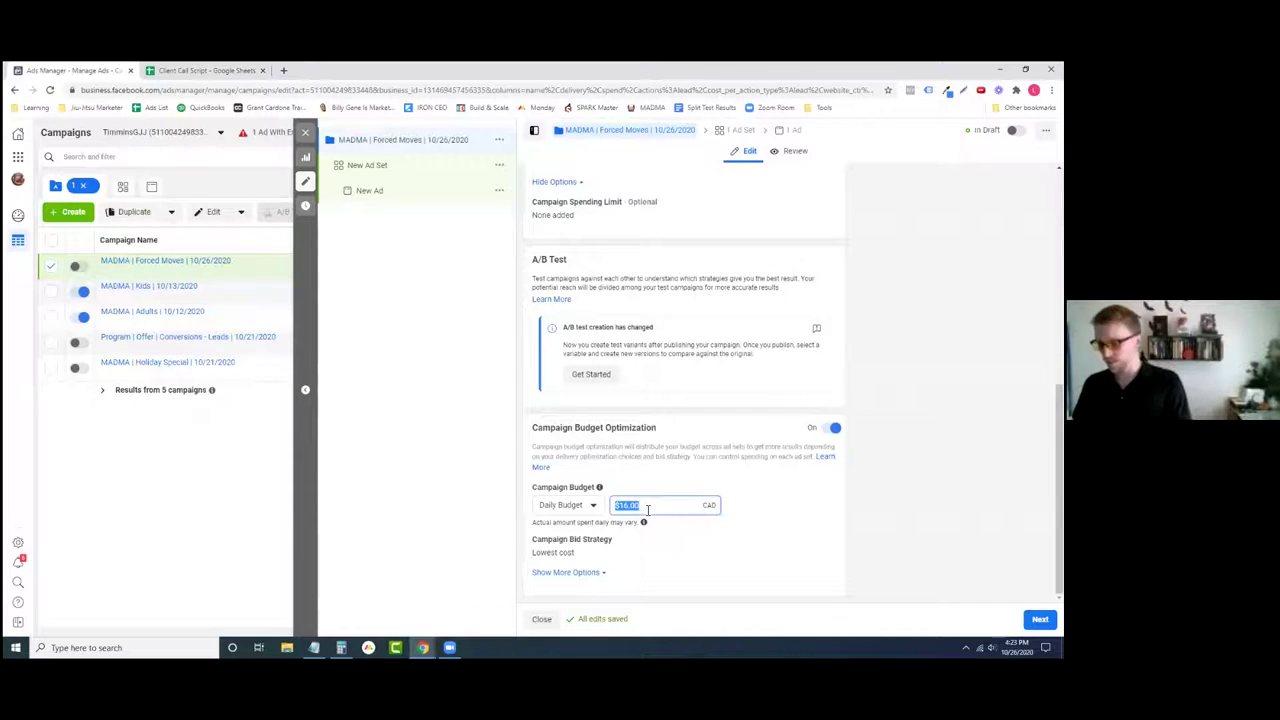
- Try budget entries 20-50 and 10, settling on a $5.00 daily campaign budget
text(20-50)
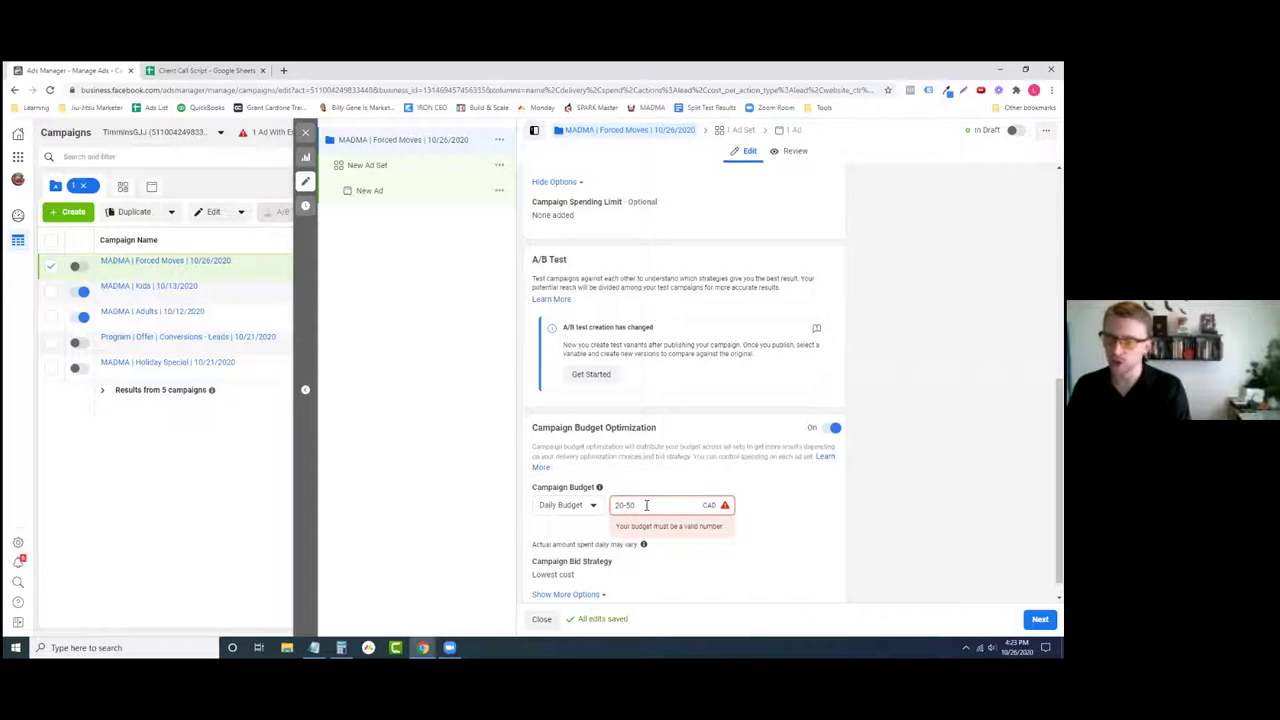
triple_click(646, 505)
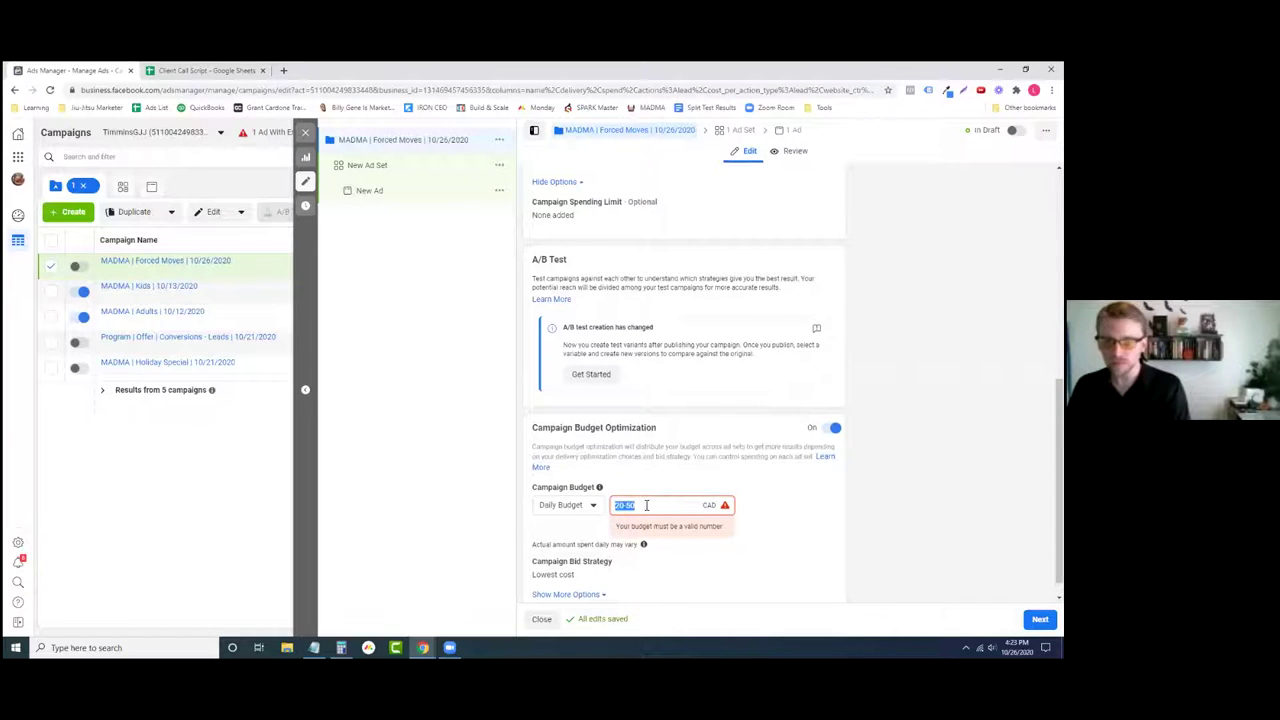
click(668, 481)
triple_click(659, 505)
text(10)
key(BackSpace)
key(BackSpace)
key(BackSpace)
text(5)
click(661, 484)
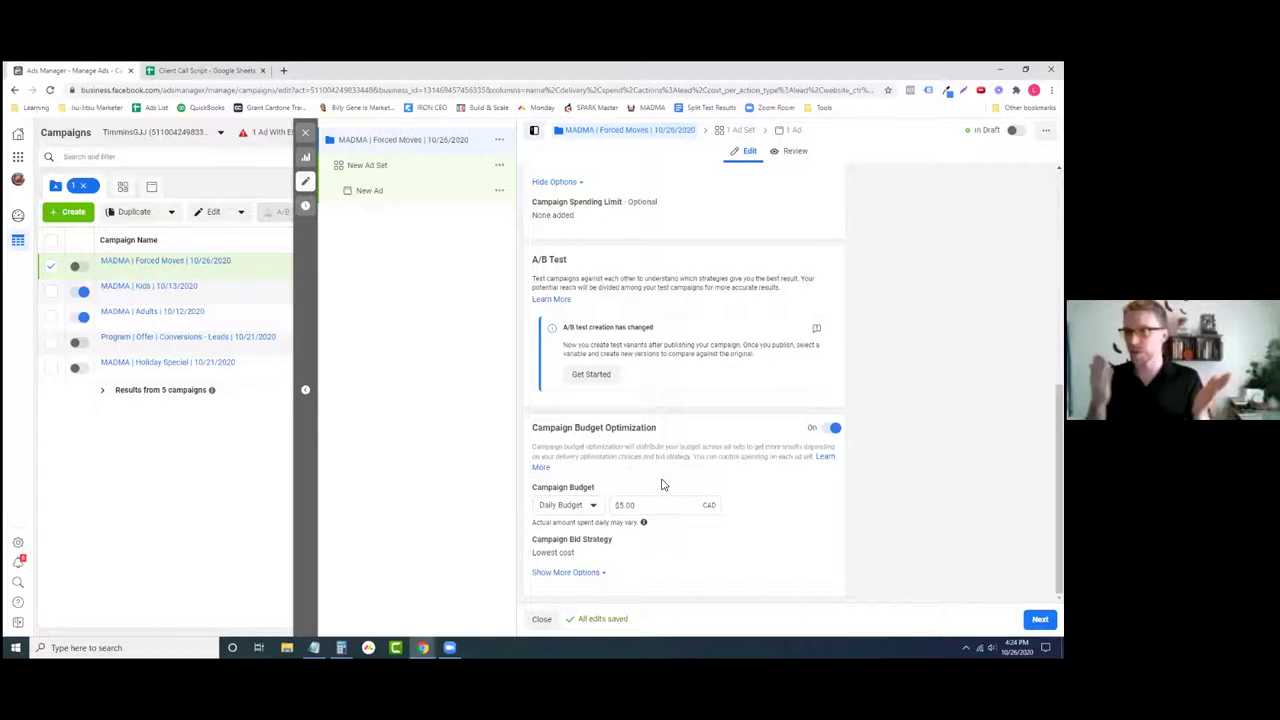
- Change the daily campaign budget to $30.00 and continue to the ad set settings
click(657, 505)
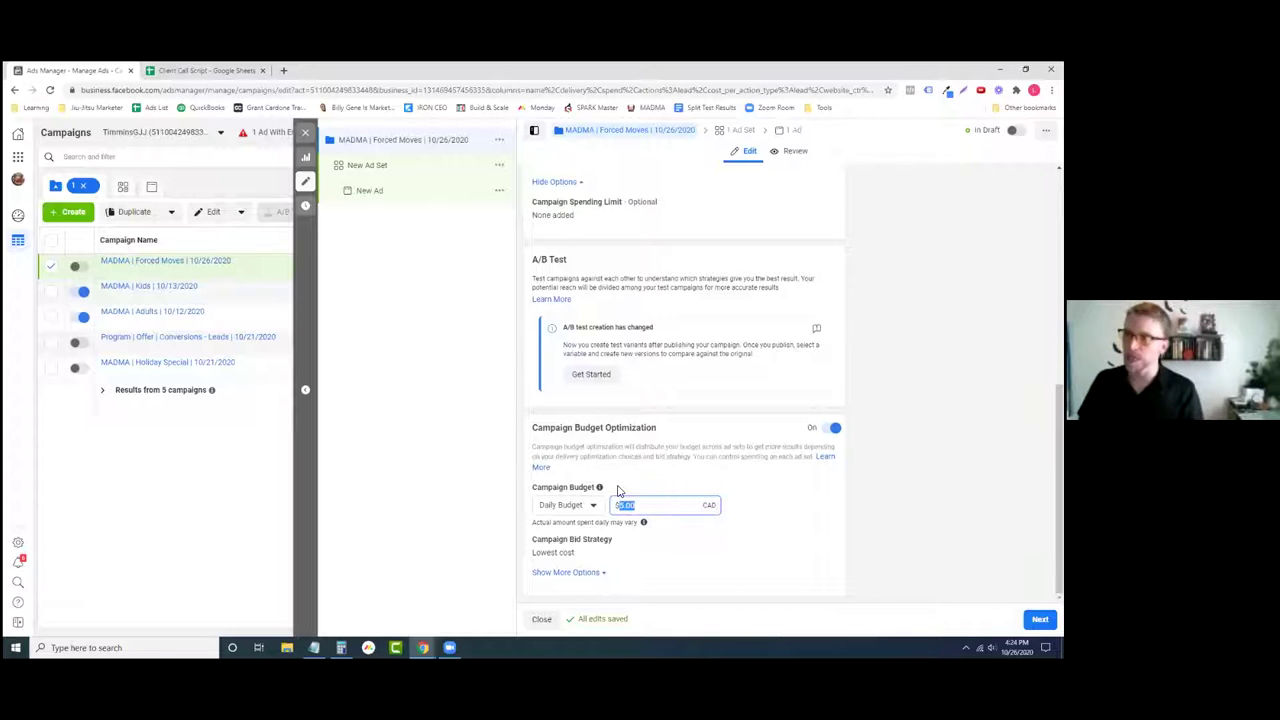
text(5)
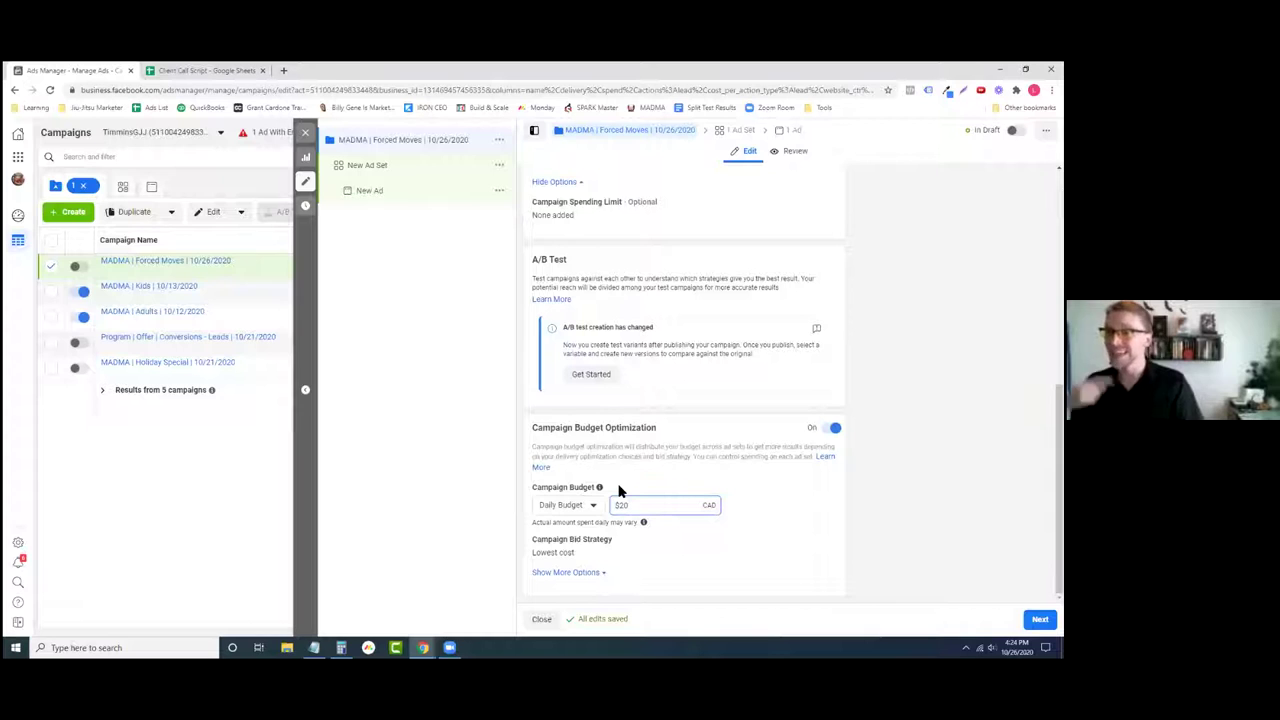
key(BackSpace)
key(BackSpace)
key(BackSpace)
text(30)
click(688, 548)
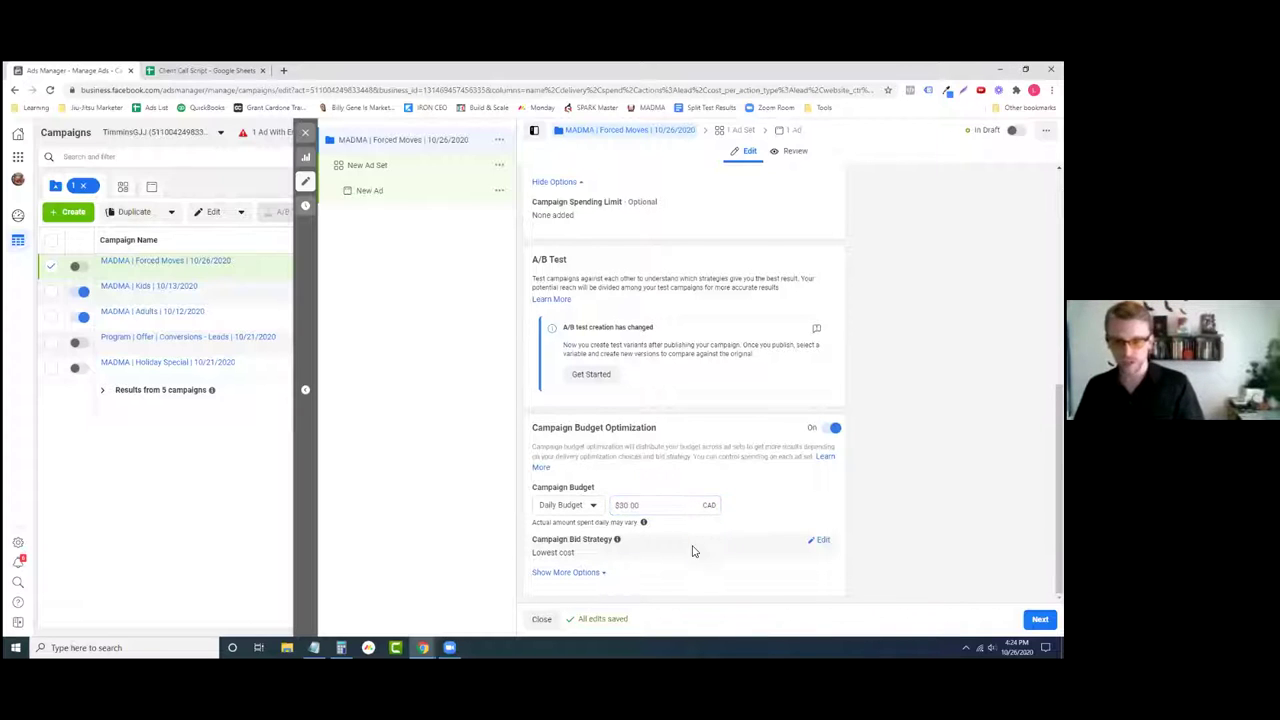
click(1040, 619)
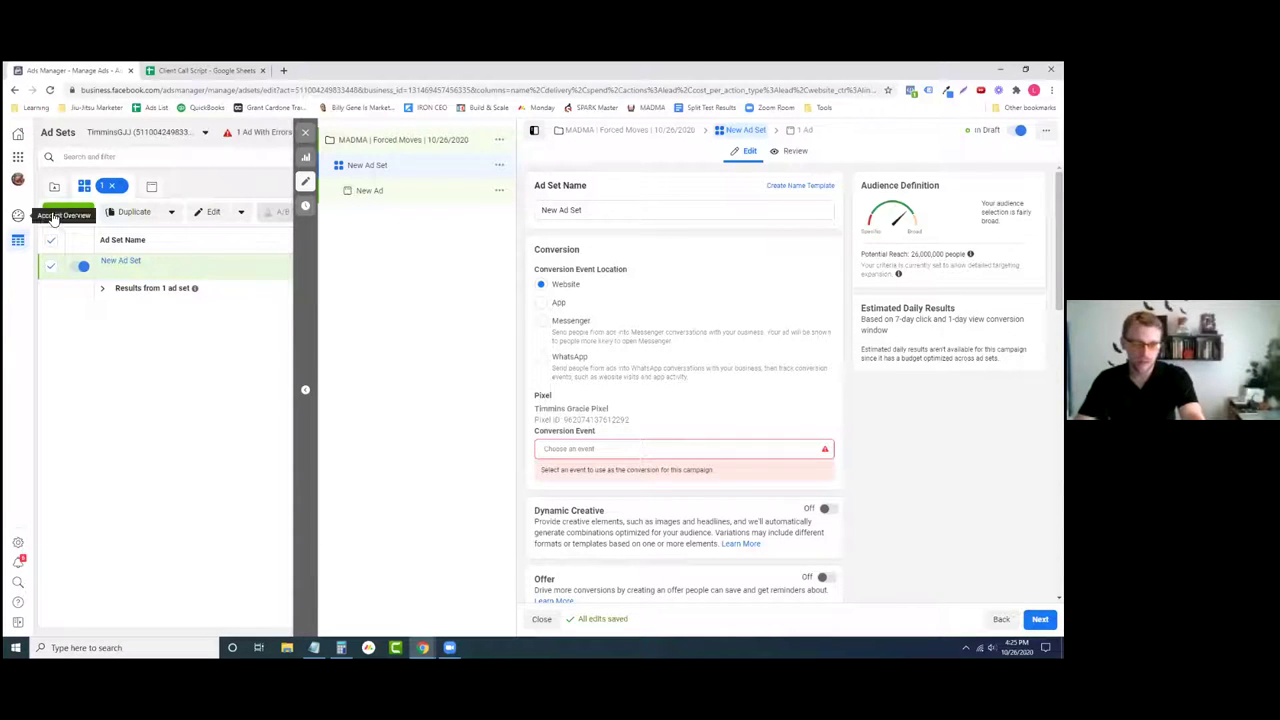
- Open Events Manager in a new tab from the Business Tools menu, then return to Ads Manager
click(18, 160)
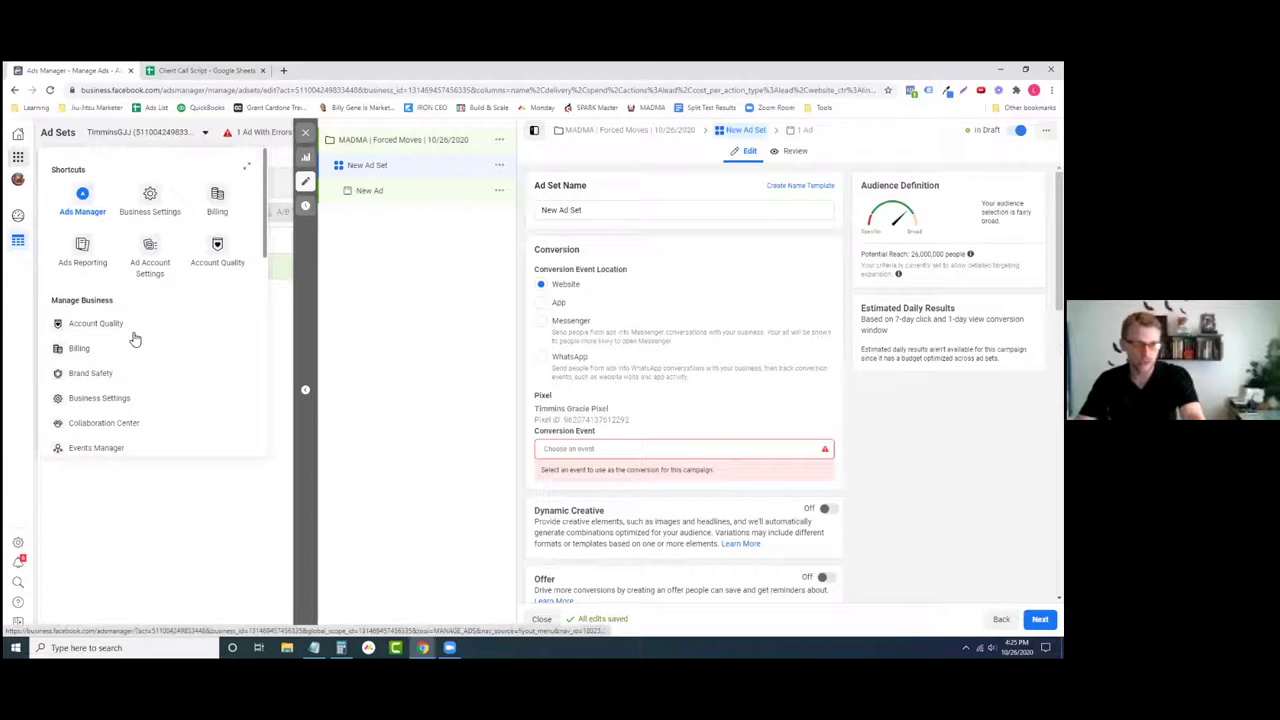
scroll(100, 372, down, 1)
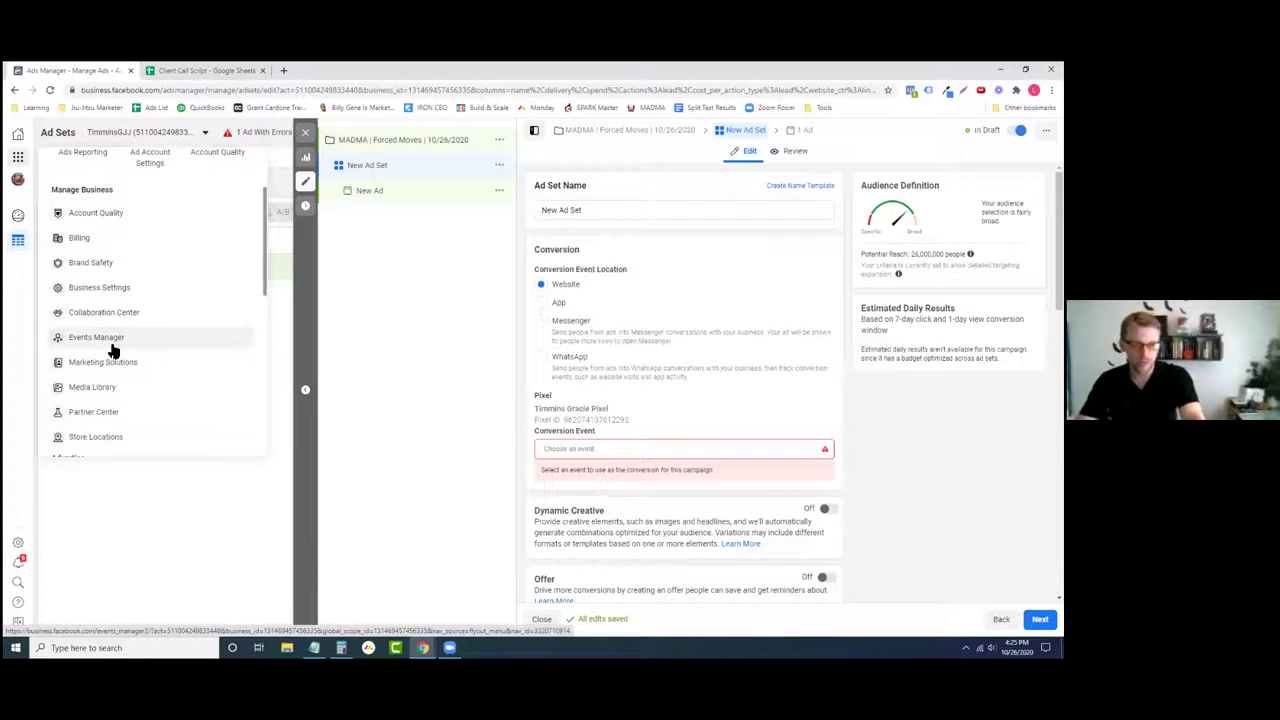
right_click(97, 340)
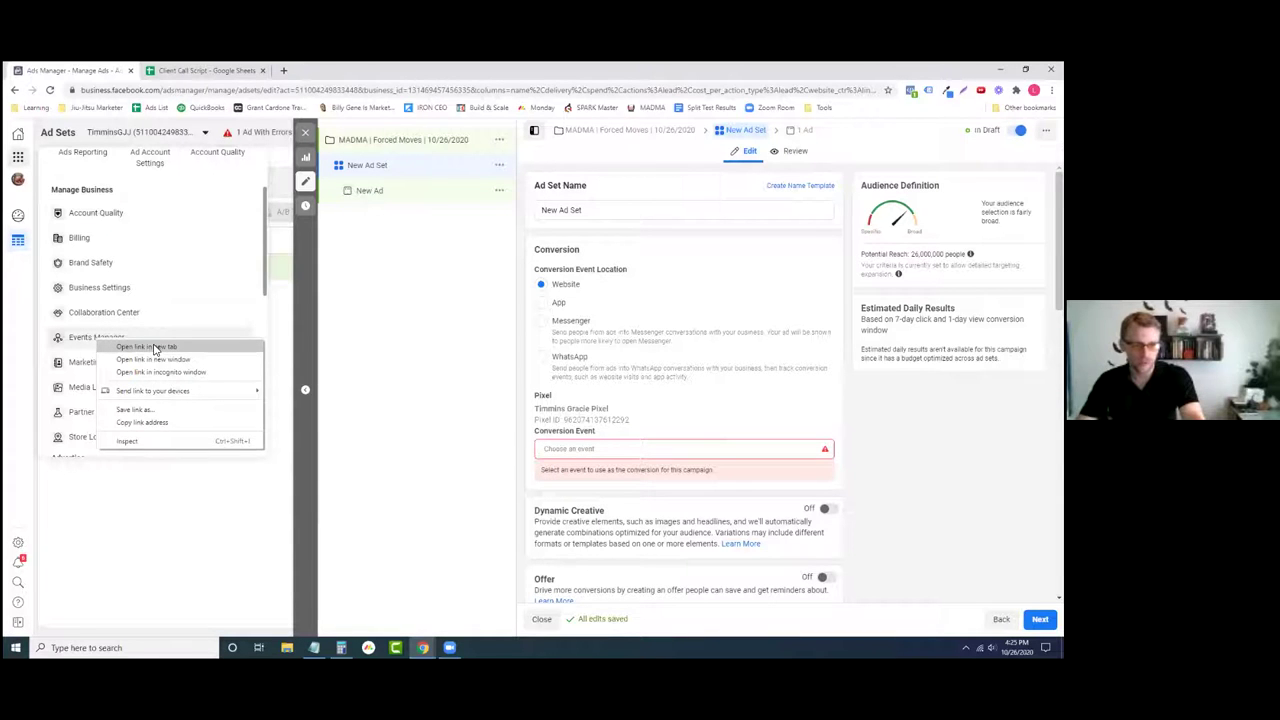
click(150, 347)
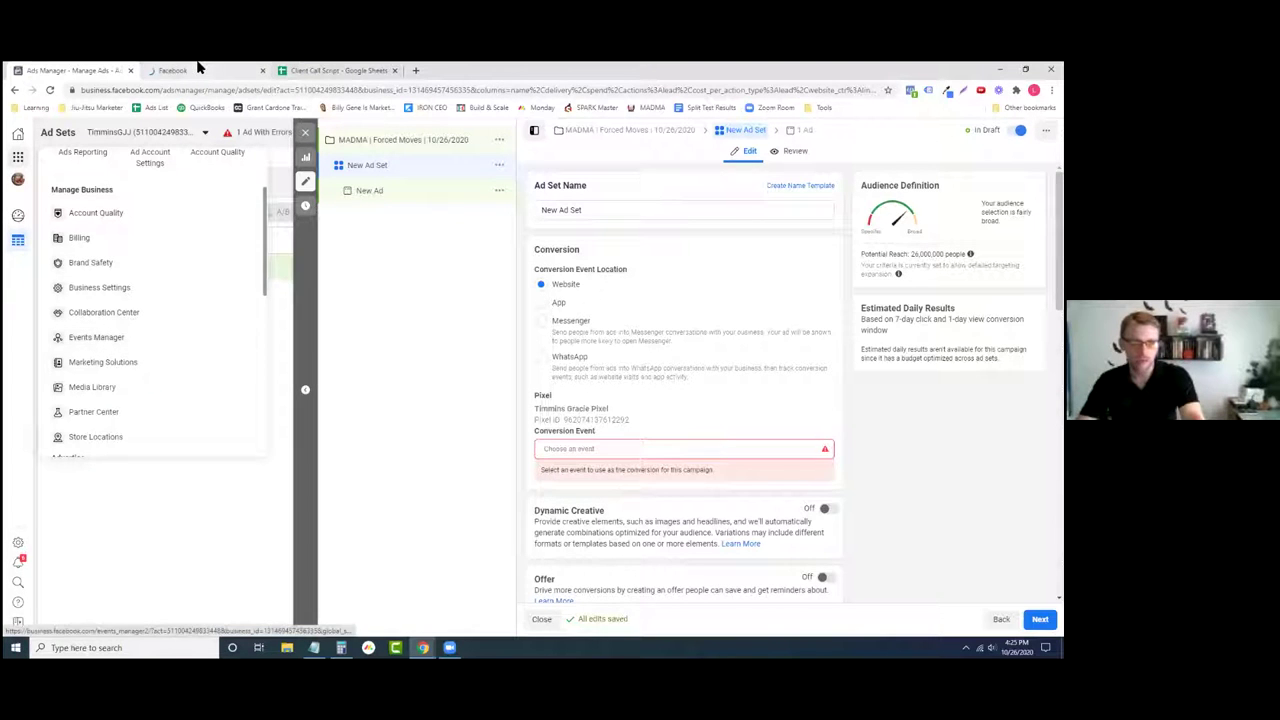
click(449, 323)
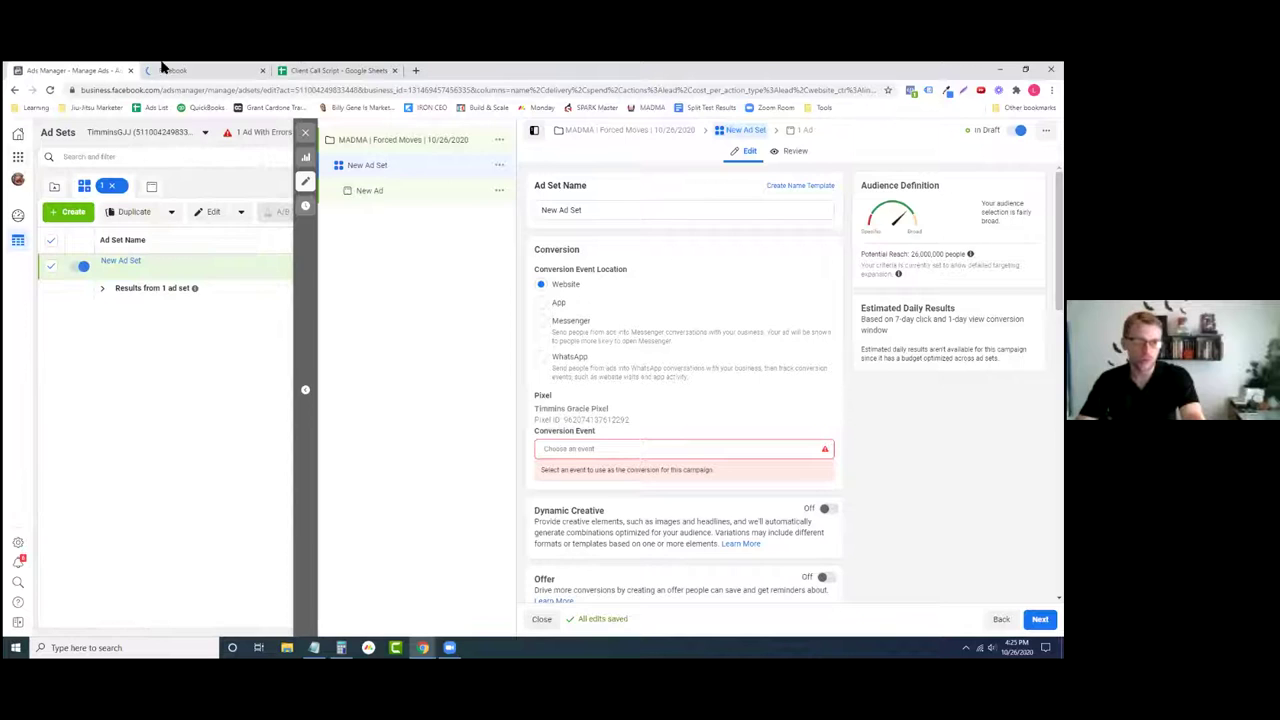
click(194, 66)
click(72, 66)
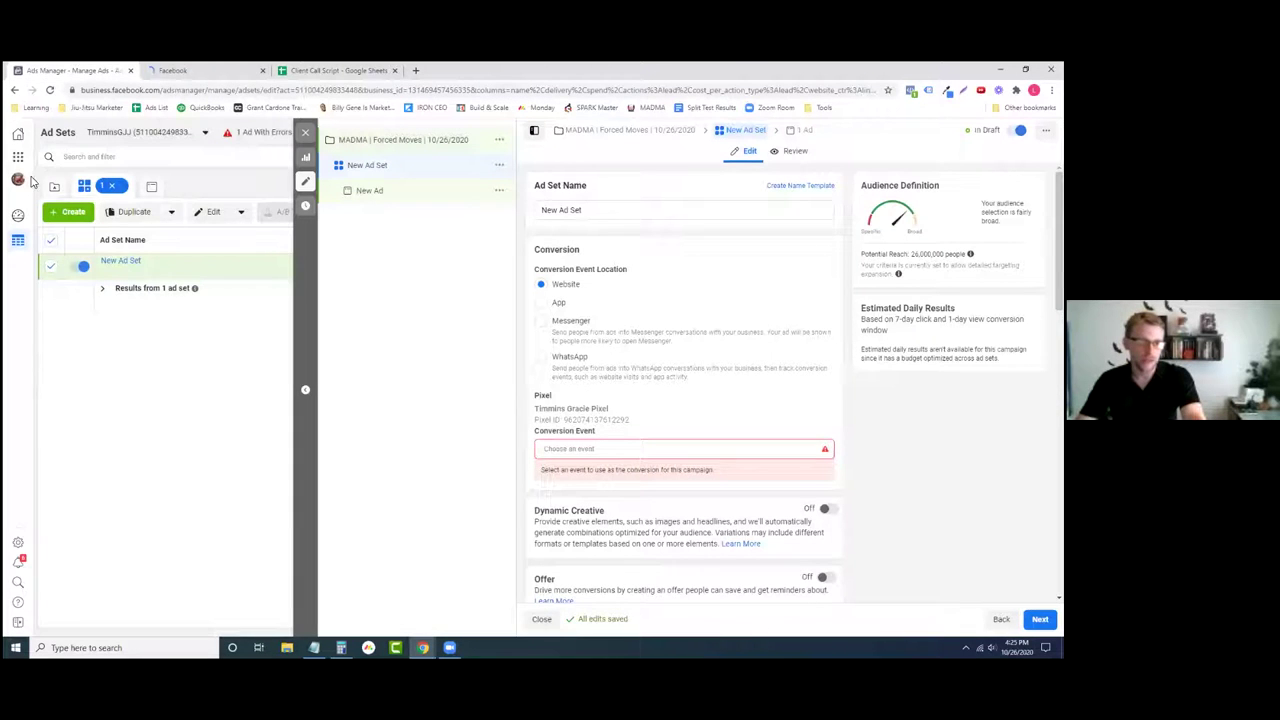
- Open Events Manager again from Business Tools and bring its tab to the front
click(18, 157)
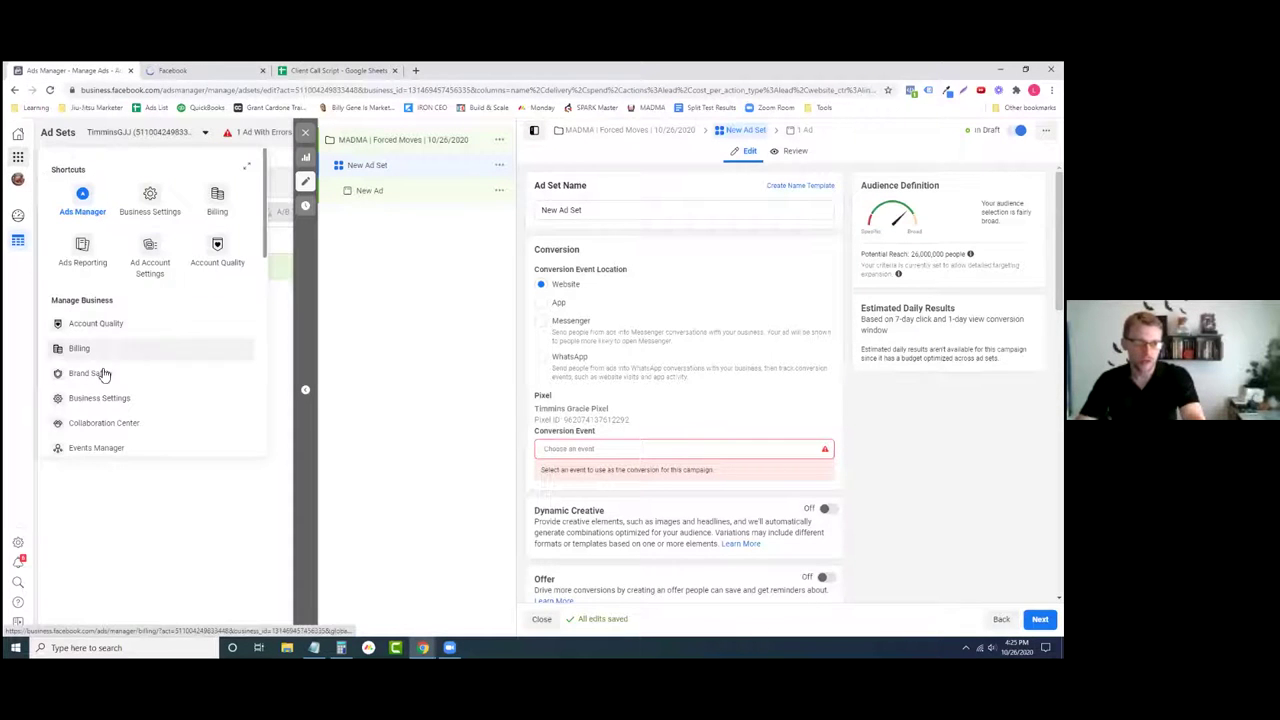
click(100, 452)
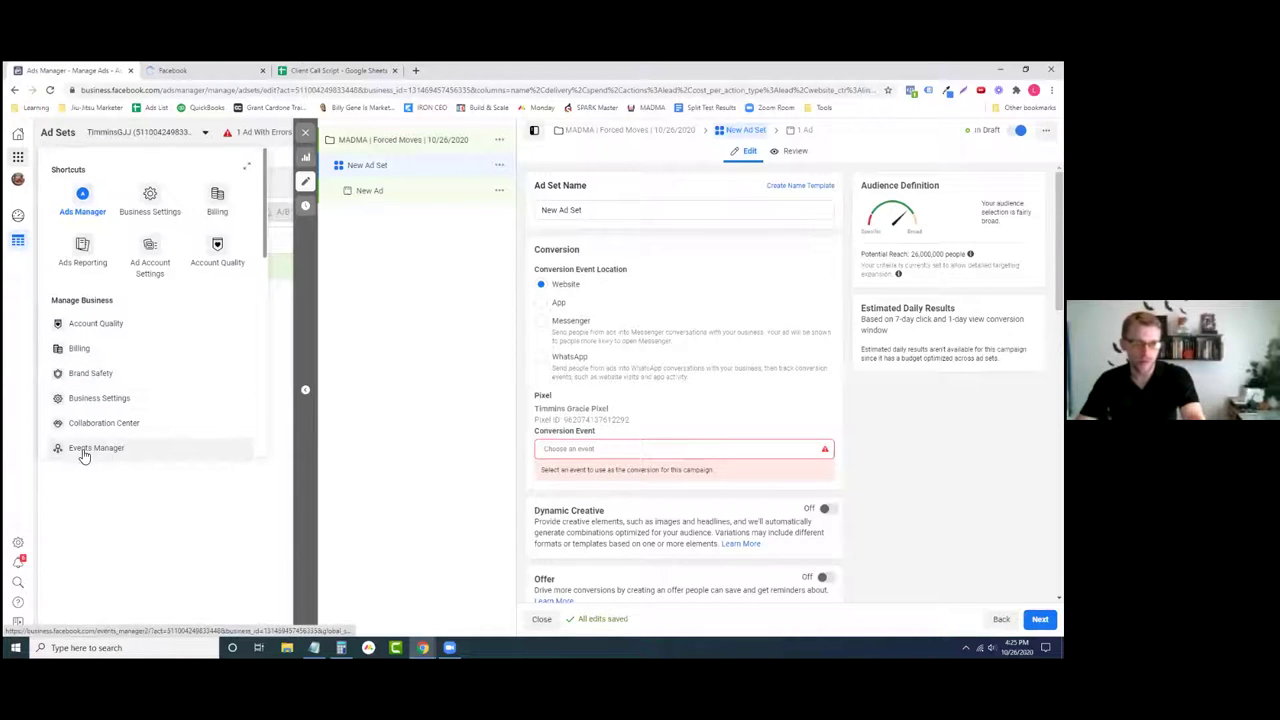
click(85, 452)
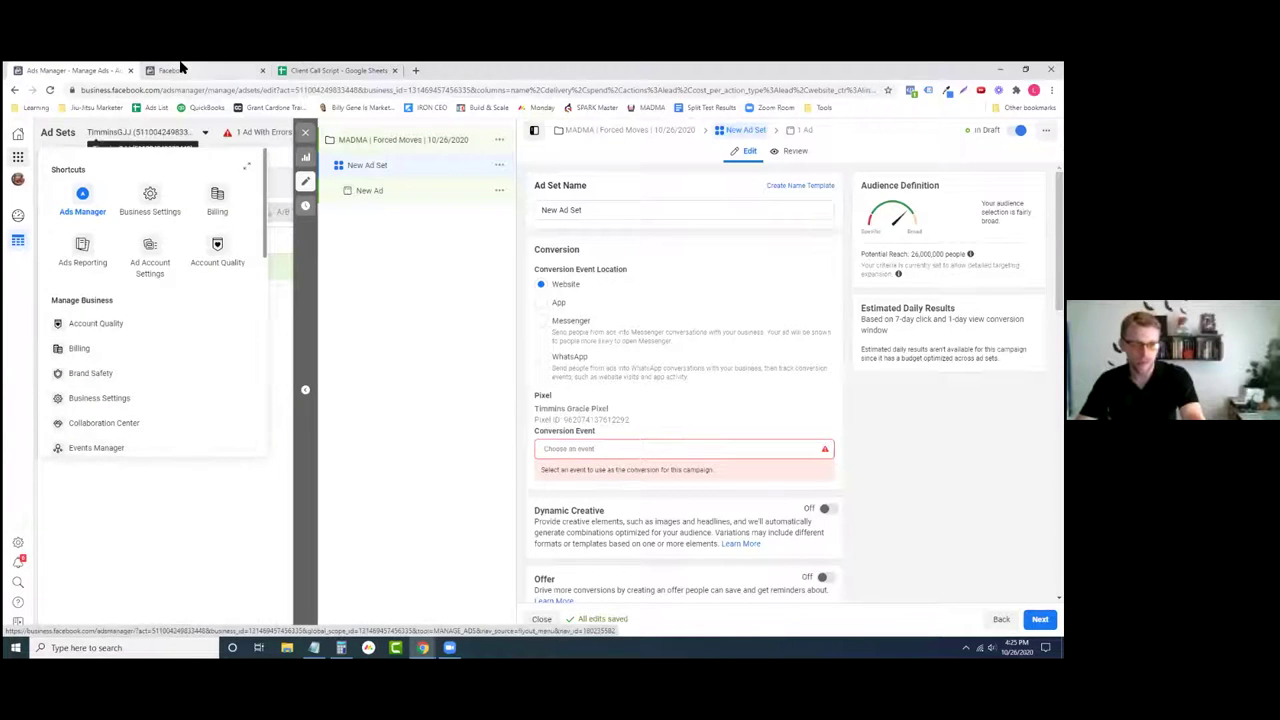
click(176, 70)
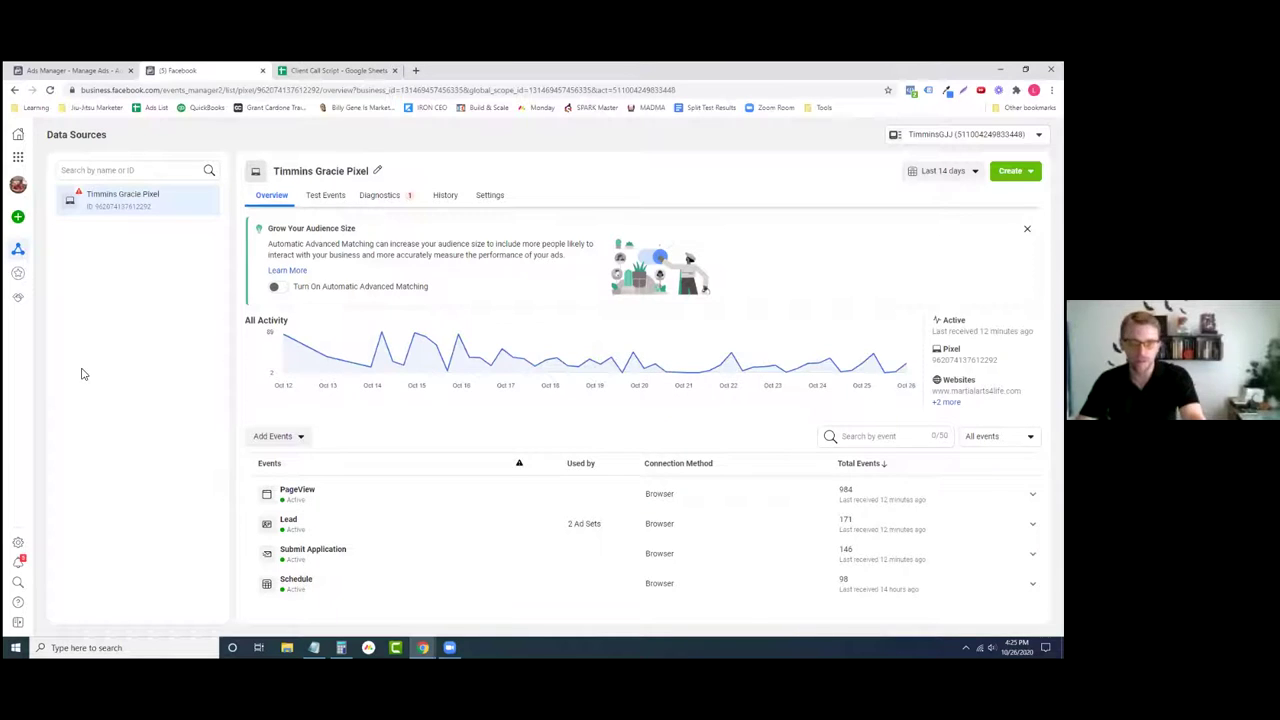
- Start connecting a new Web data source using the Facebook Pixel method
mouse_move(22, 226)
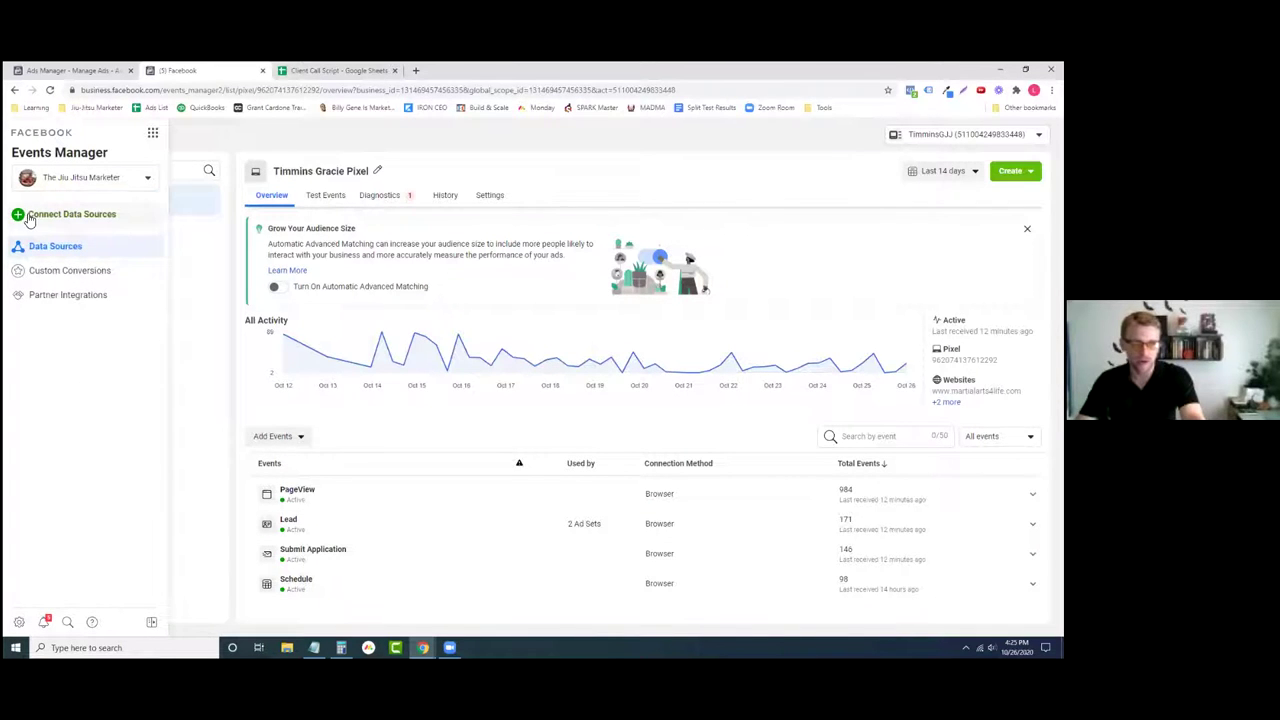
click(31, 220)
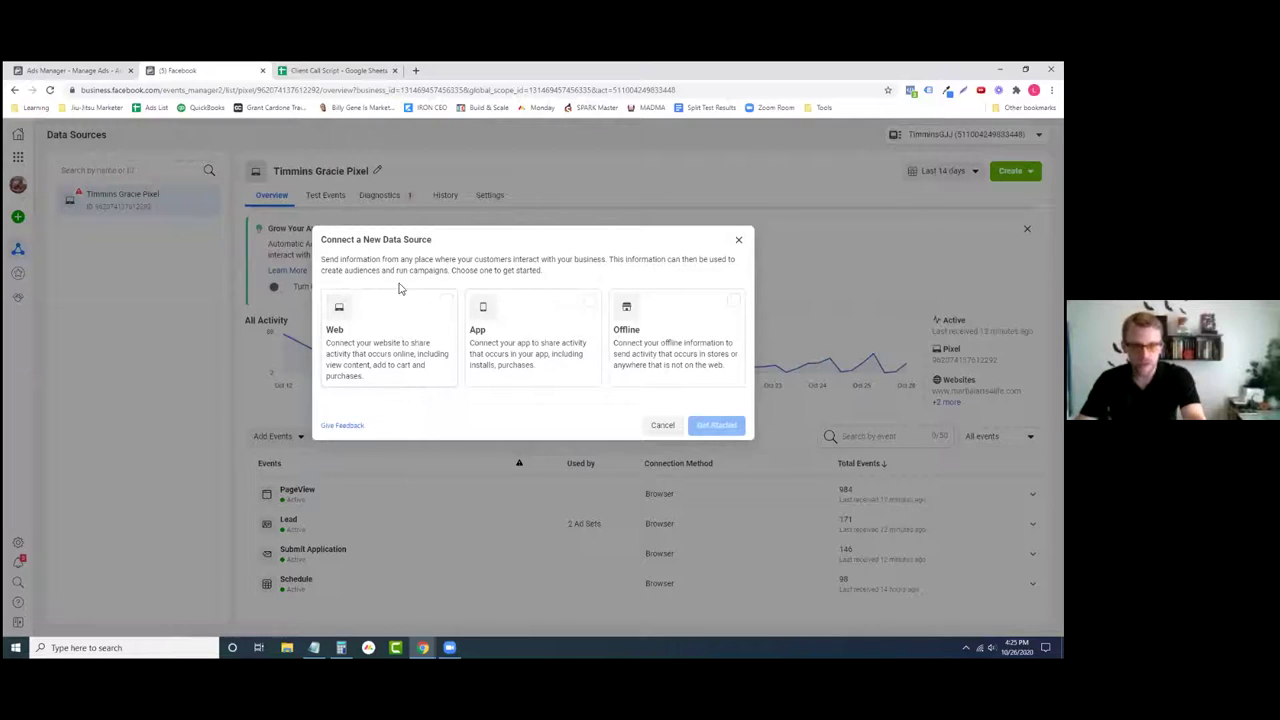
click(421, 347)
click(734, 430)
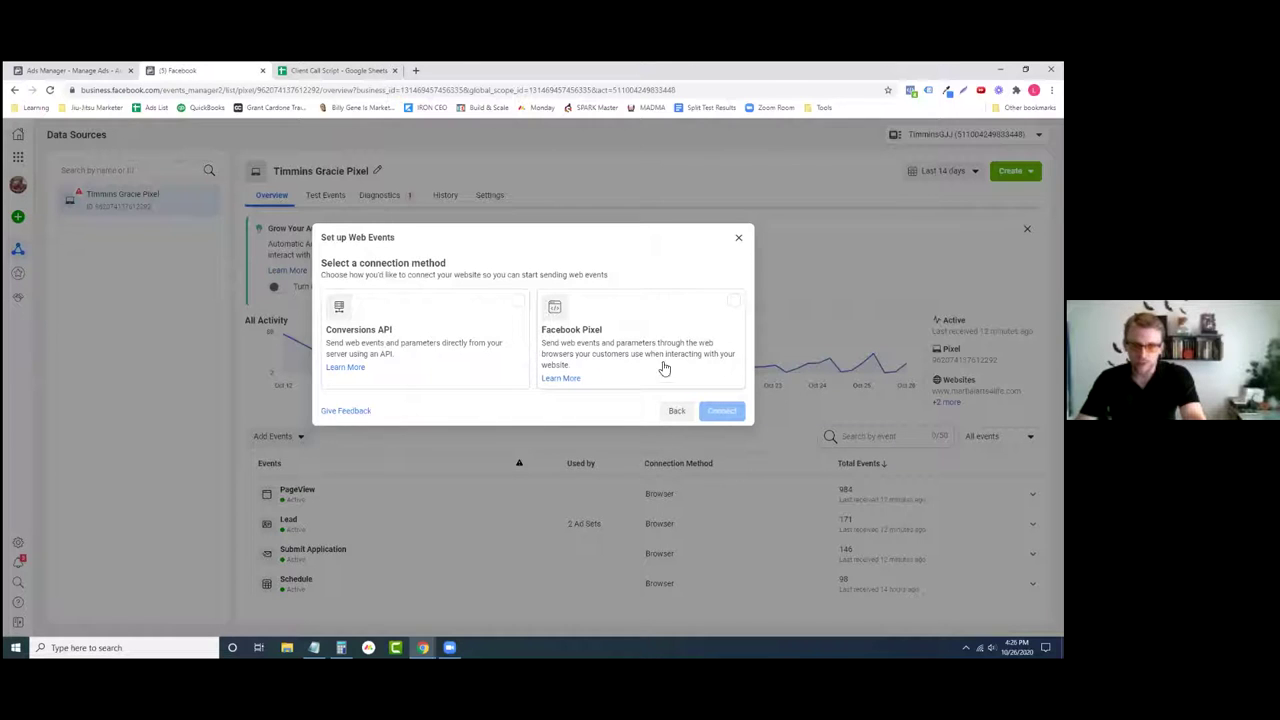
click(629, 350)
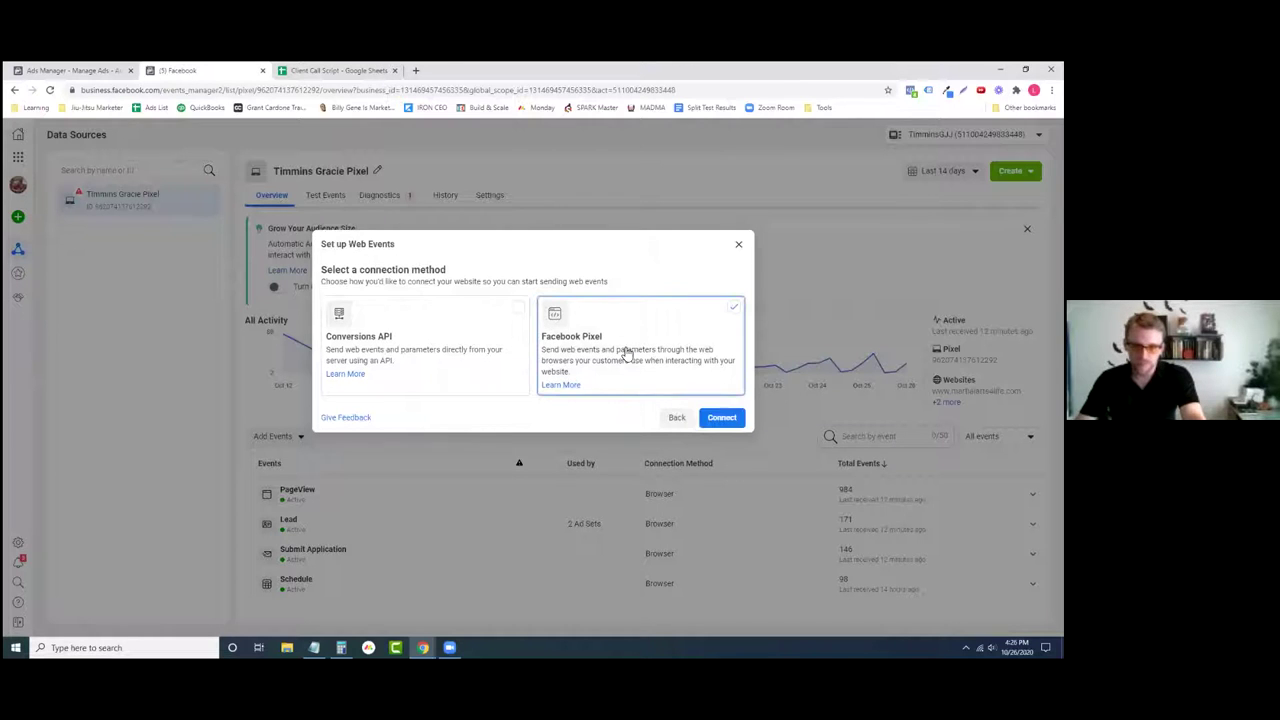
click(722, 420)
- Name the new pixel 'Business Name Pixel' and continue, leaving the website URL blank
click(481, 338)
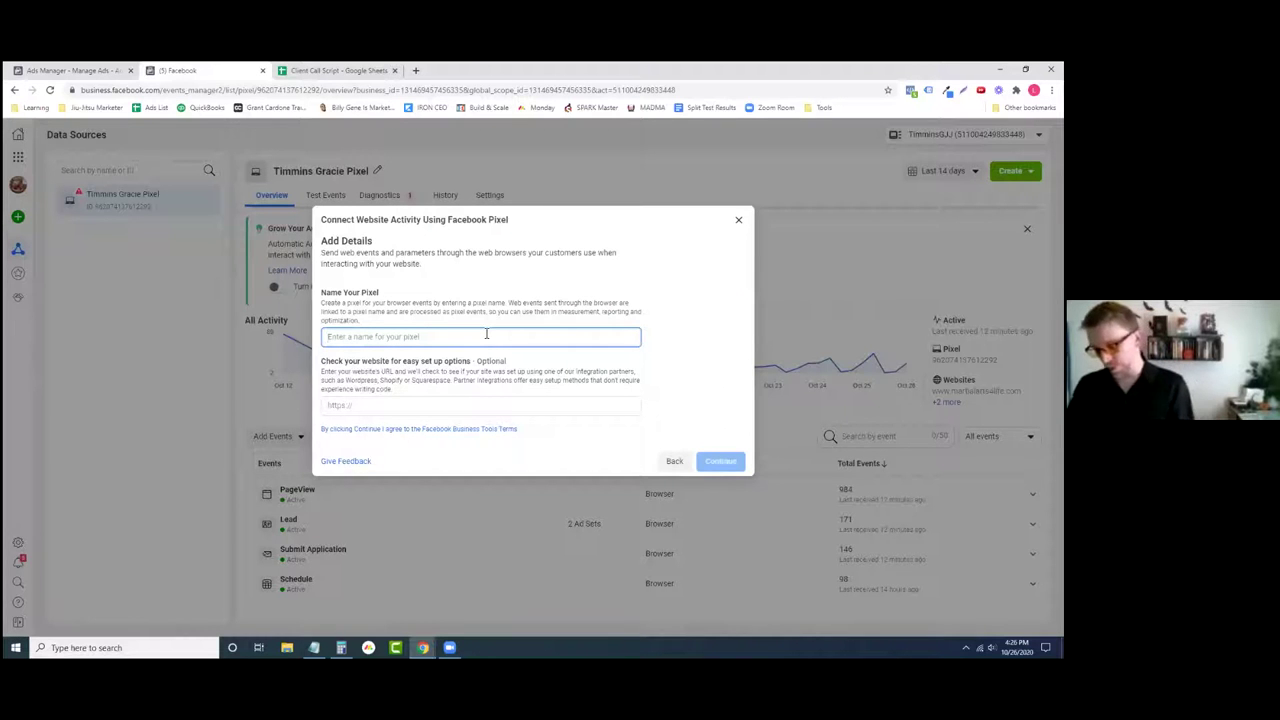
text(Business Nam)
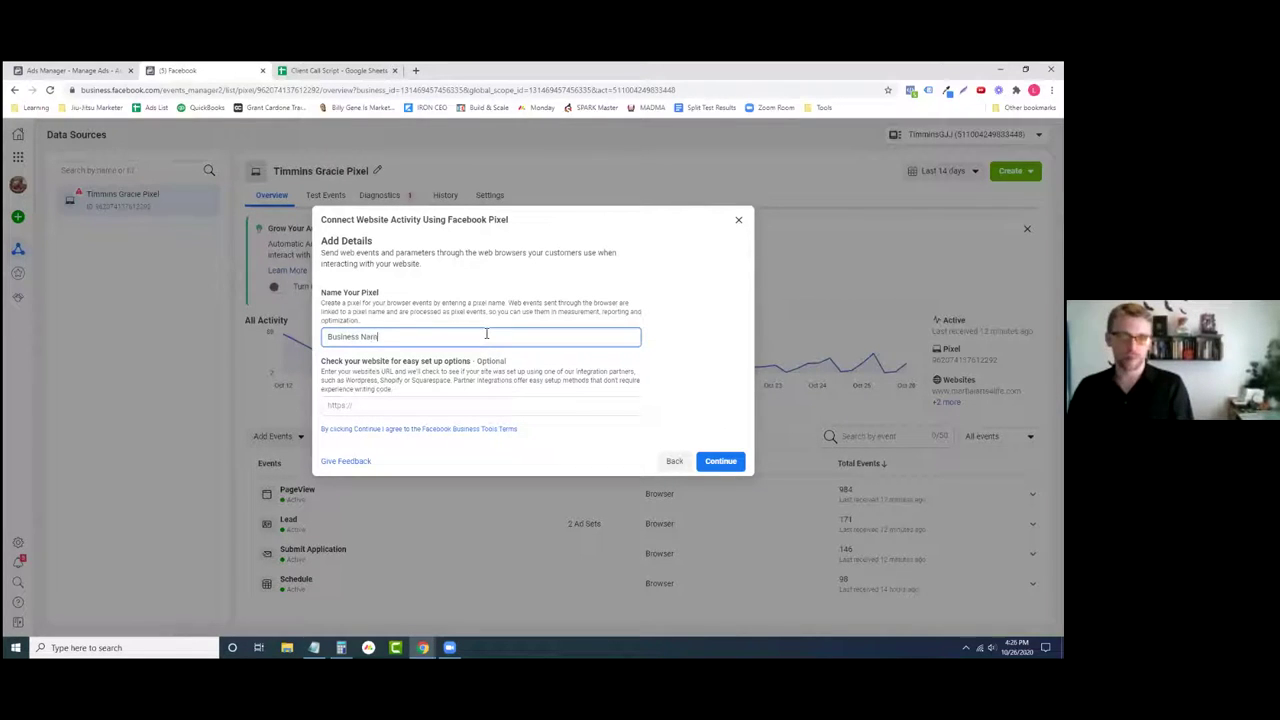
text(e Pixel)
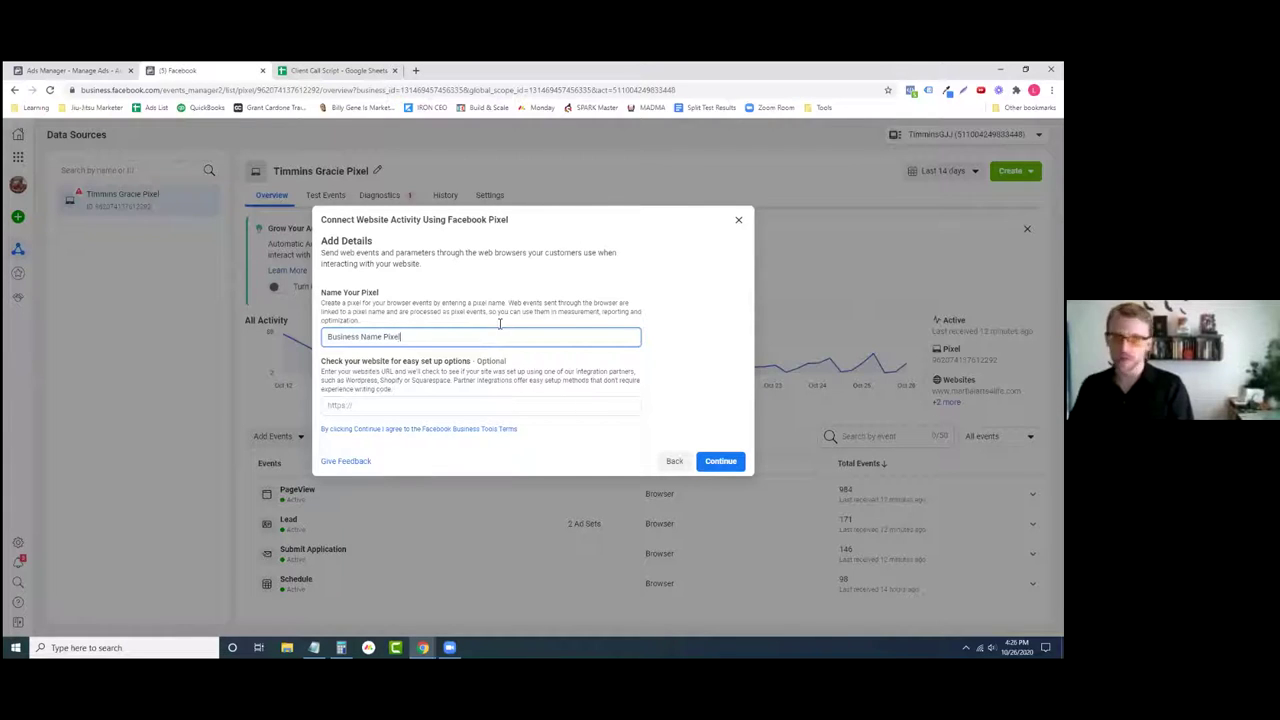
click(588, 289)
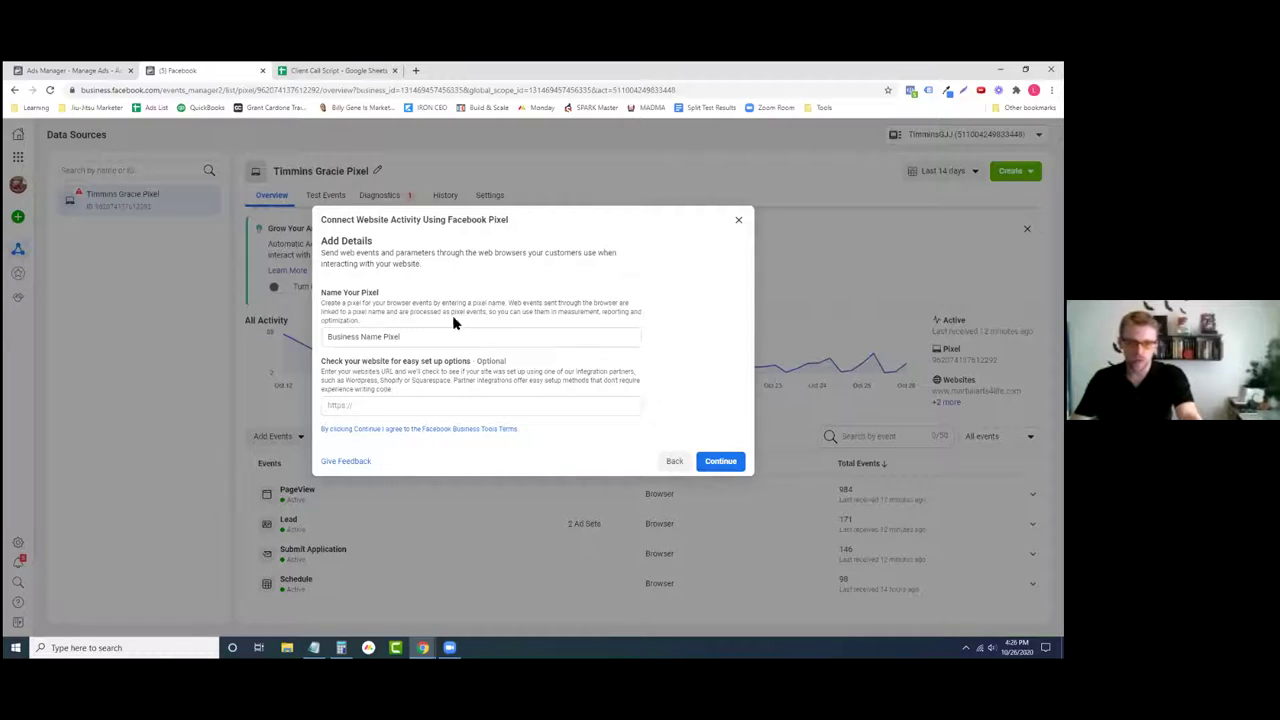
click(722, 462)
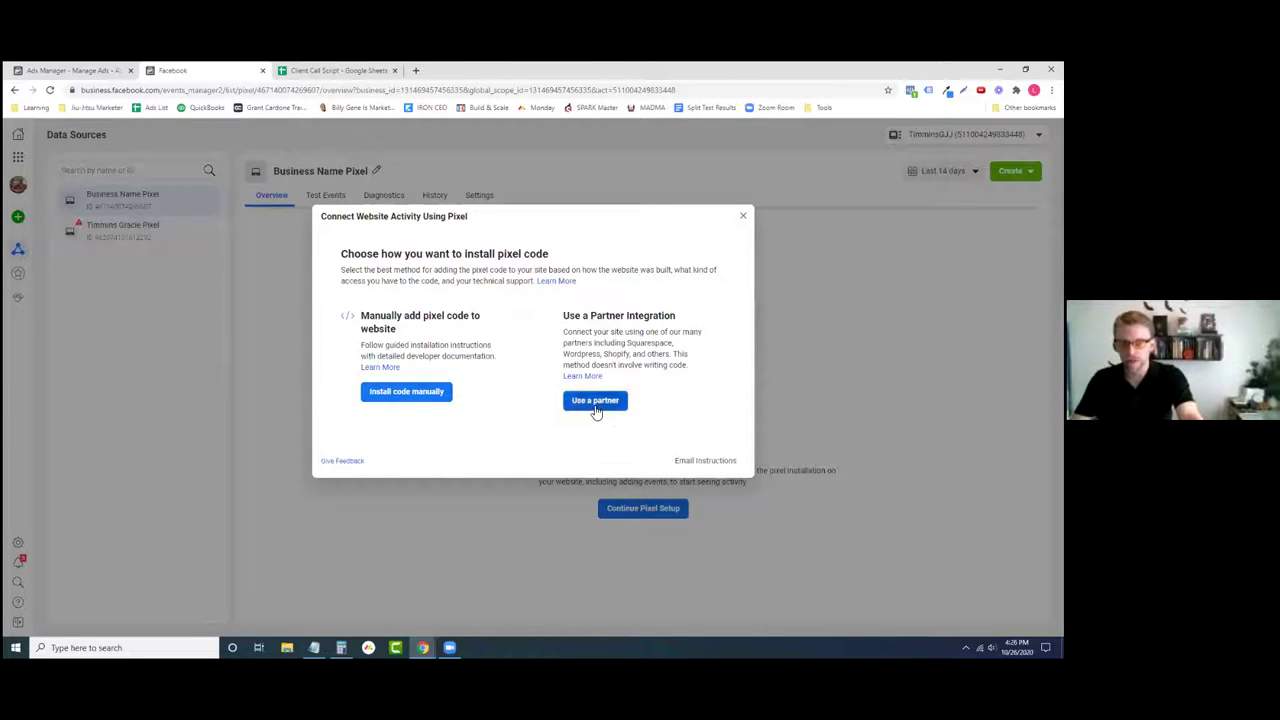
- Point out the Squarespace and WordPress partner options, then choose manual pixel code installation
drag(628, 343, 675, 344)
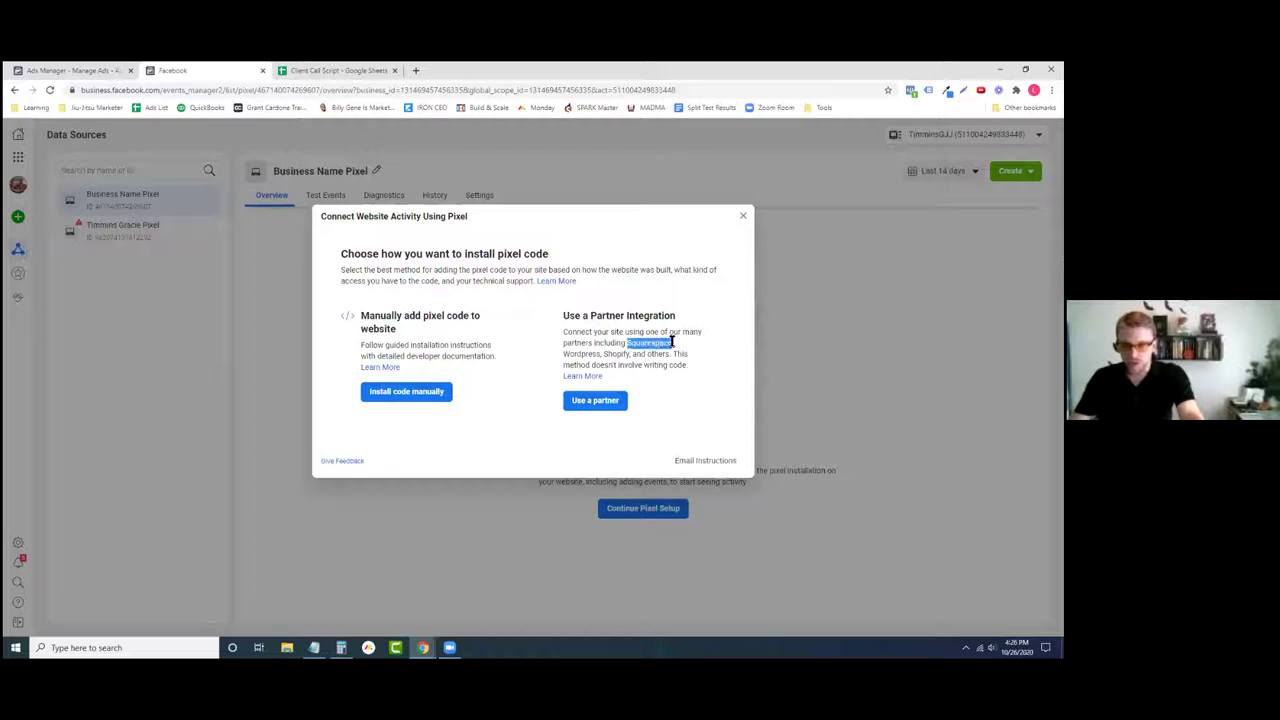
drag(565, 355, 629, 356)
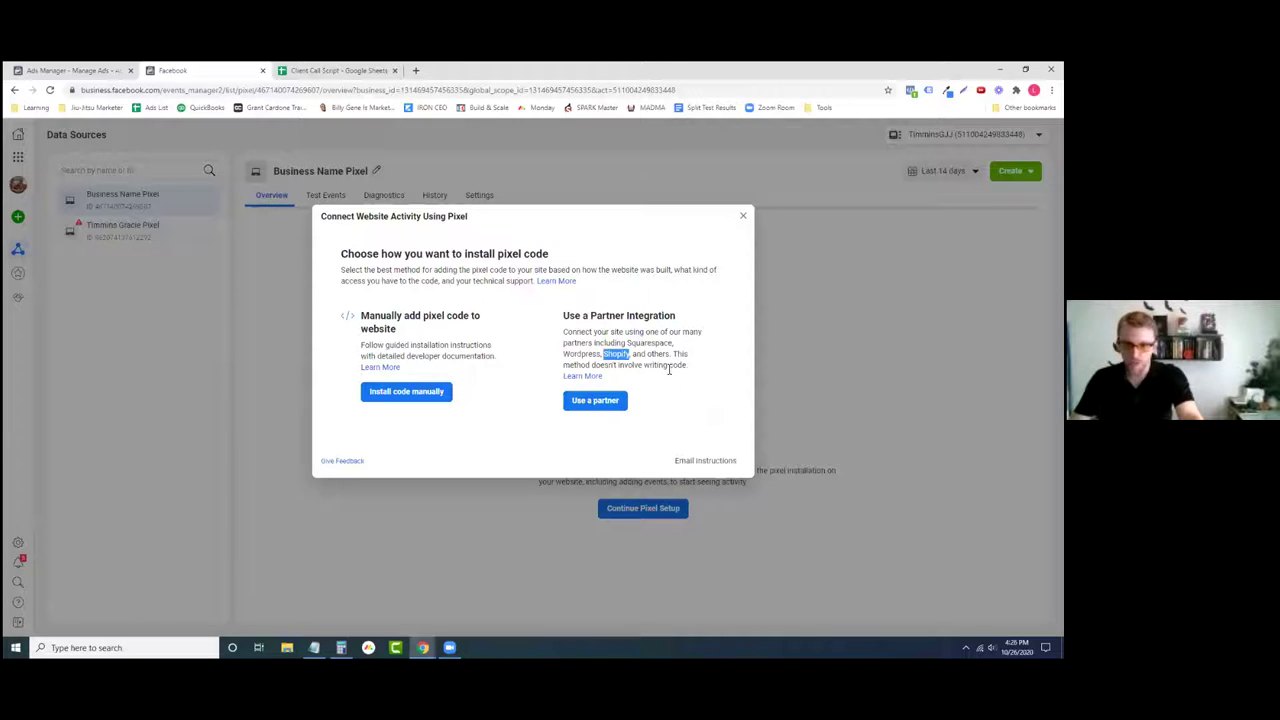
click(648, 356)
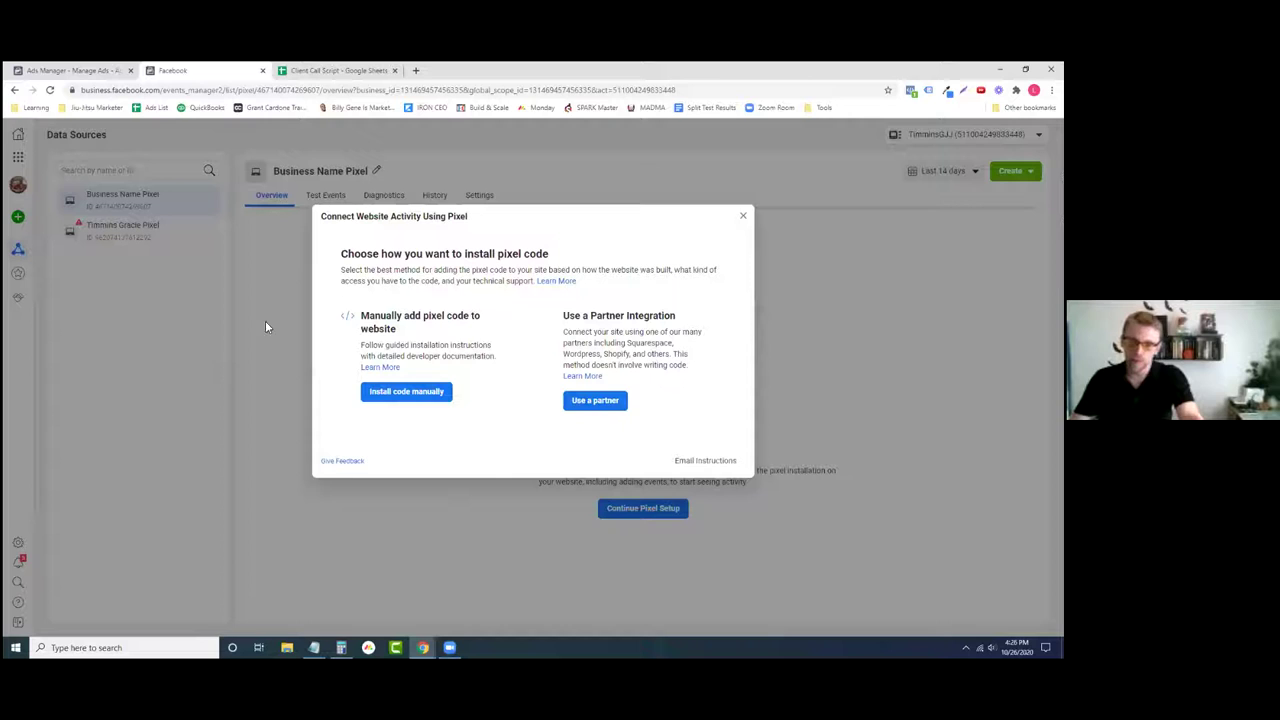
click(405, 397)
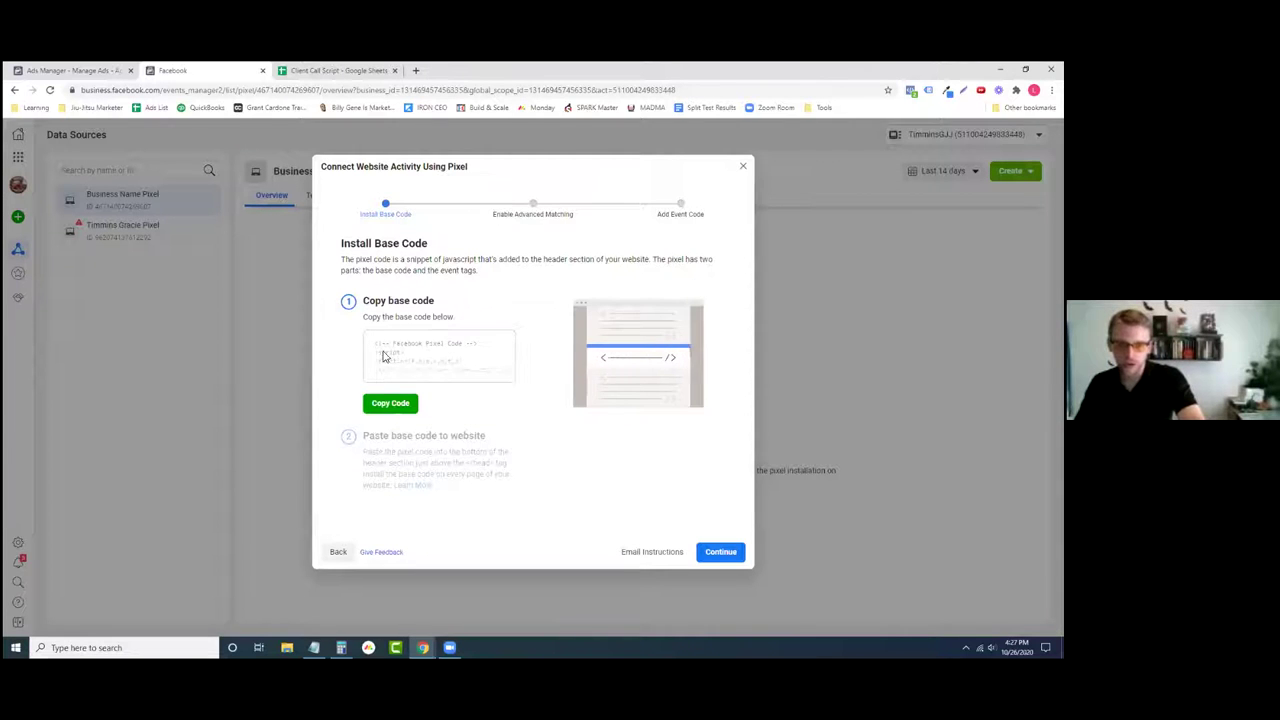
- Copy the pixel base code into an untitled Notepad note, minimize Notepad, and open a new browser tab
click(392, 403)
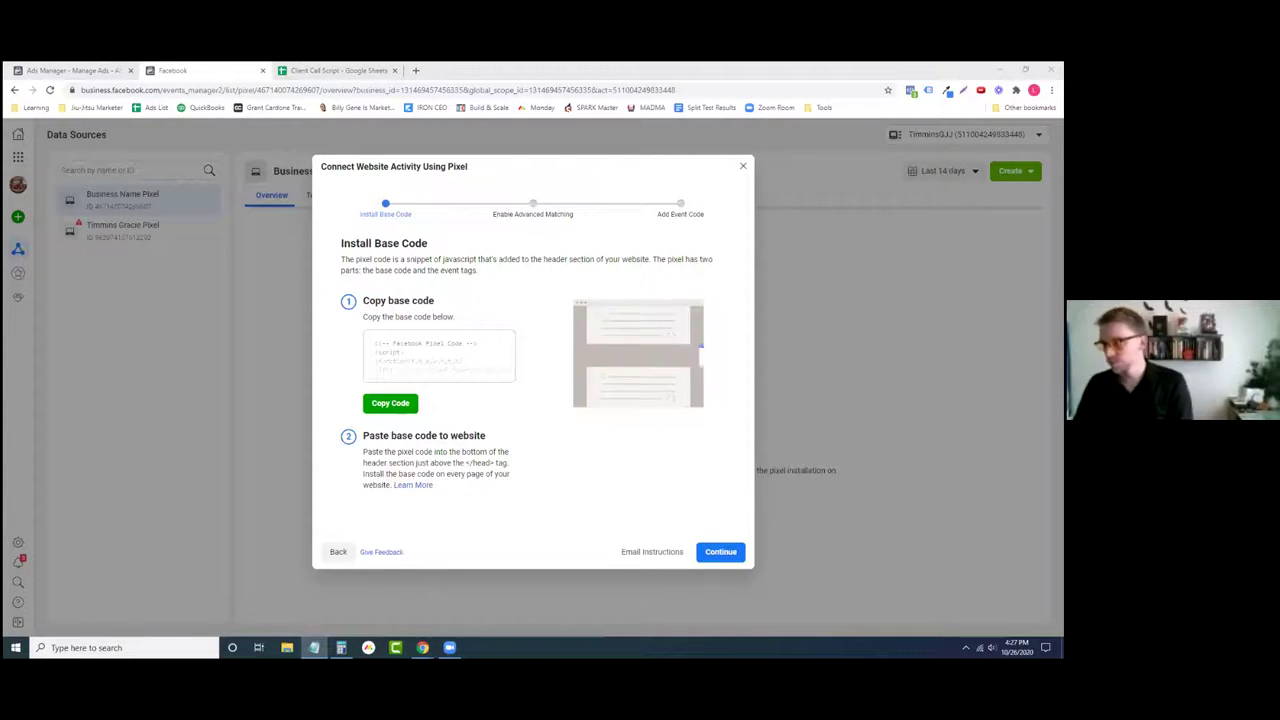
key(ctrl+v)
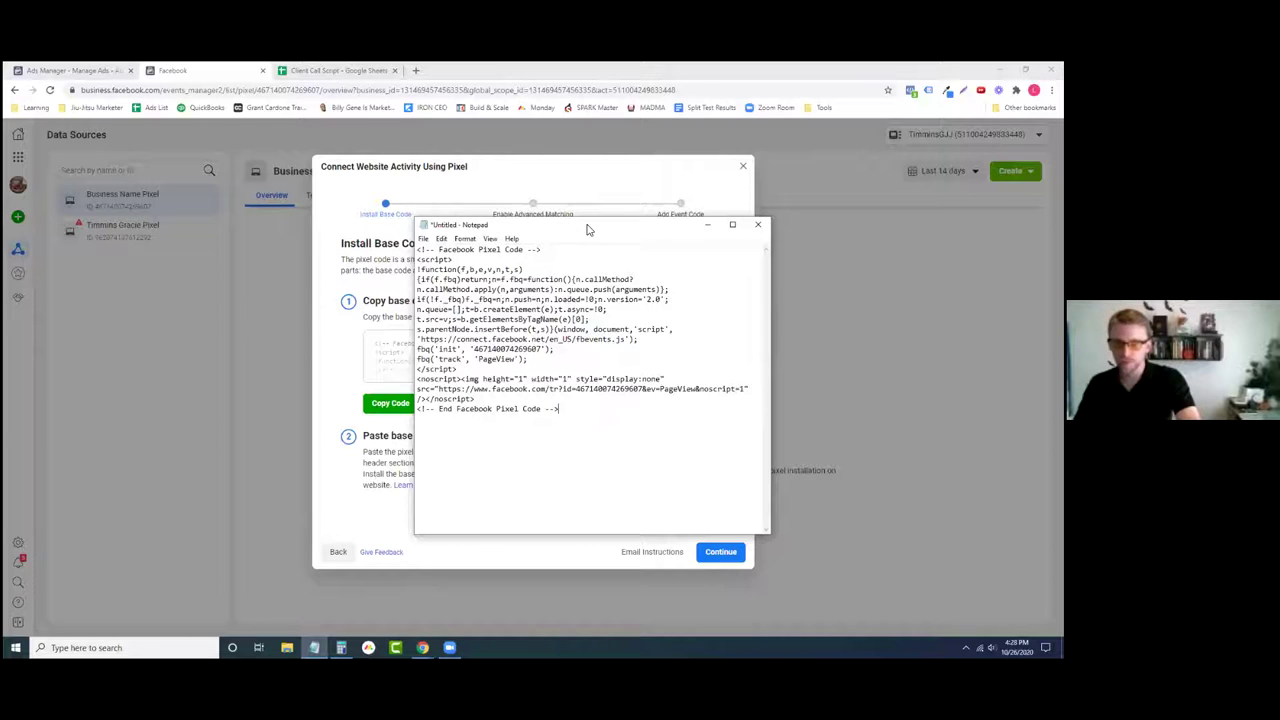
click(707, 224)
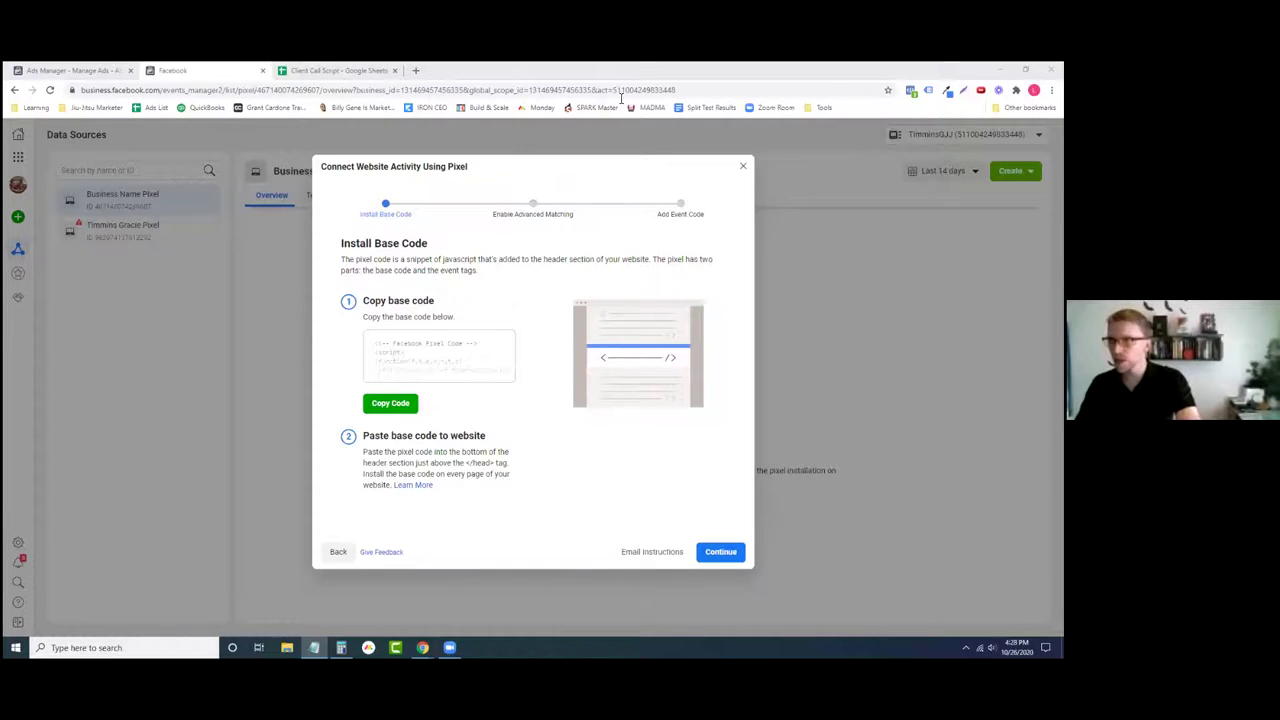
click(415, 71)
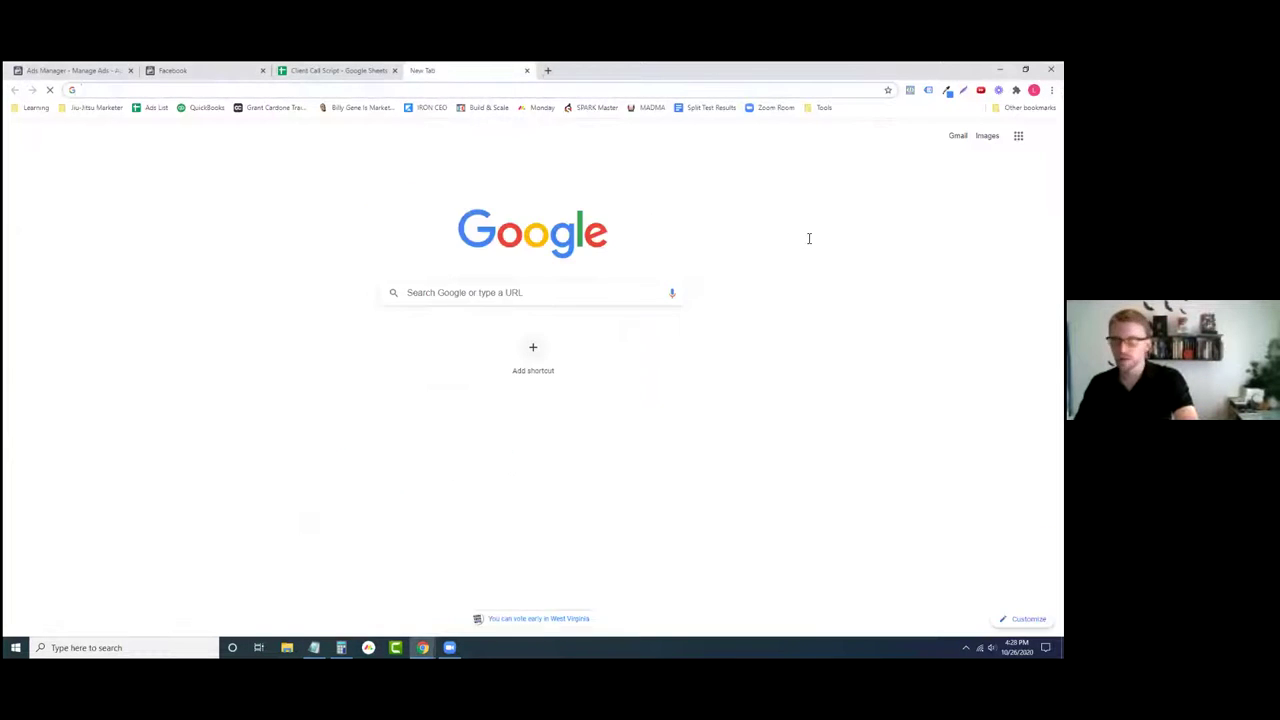
- Close the blank tab and switch to the Chrome window with the Special Offer landing page
key(ctrl+w)
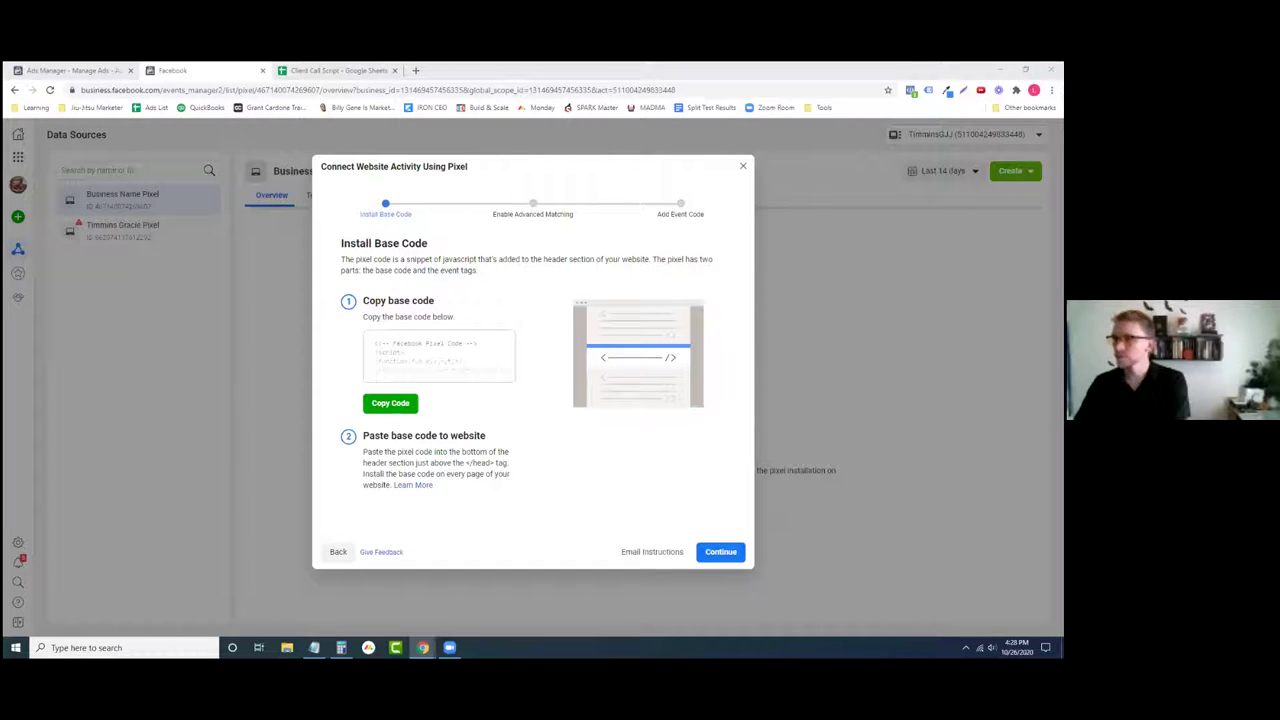
key(alt+Tab)
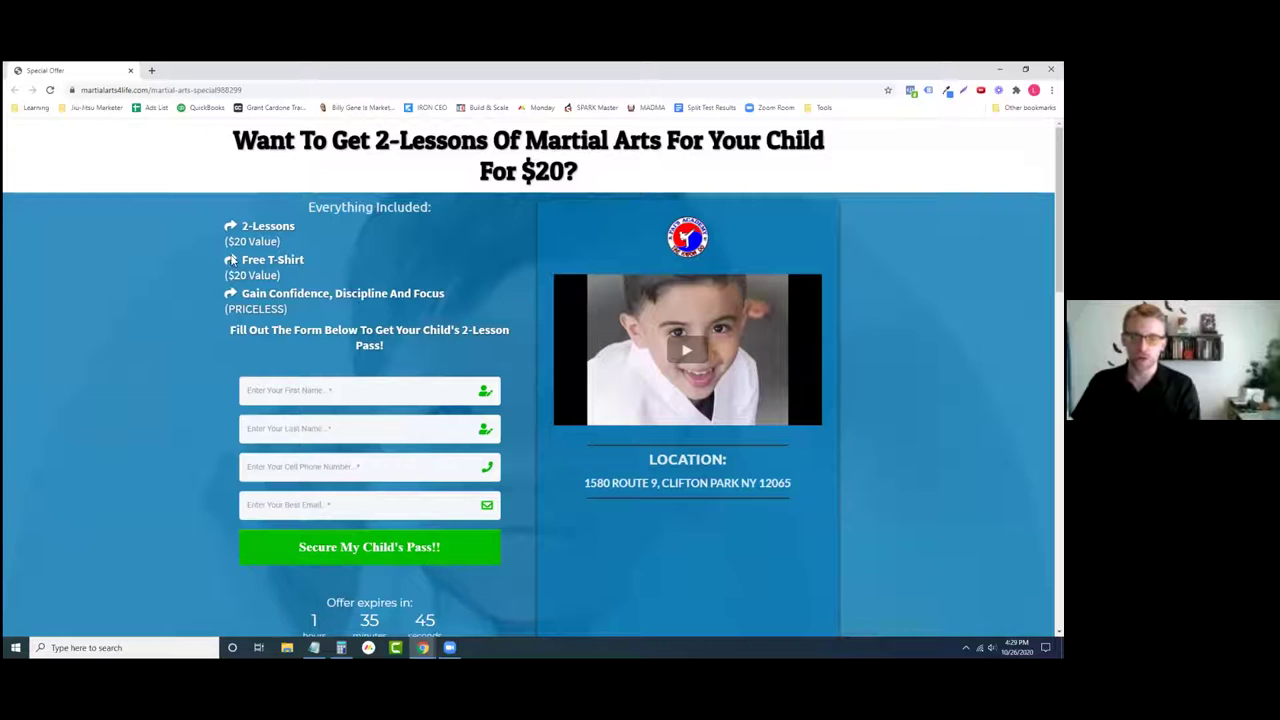
- Submit a test lead on the landing page form with a first name, last name, phone number and e-mail
drag(83, 71, 440, 70)
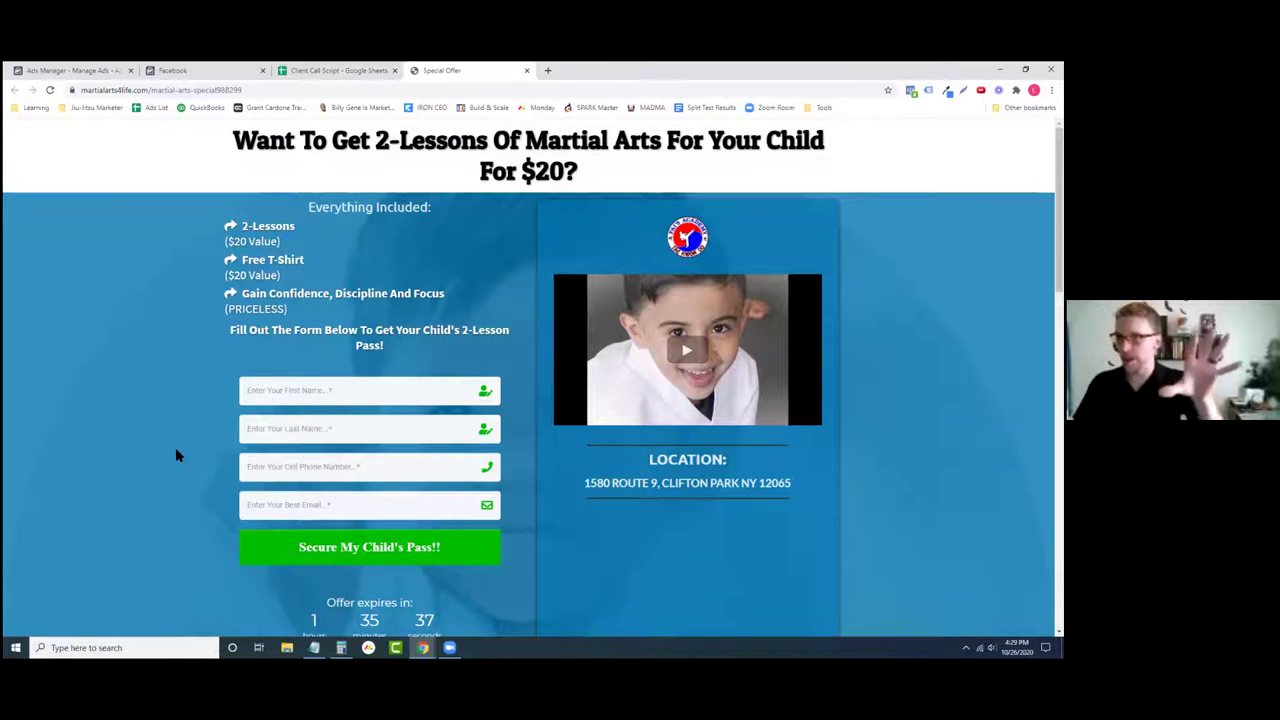
click(321, 400)
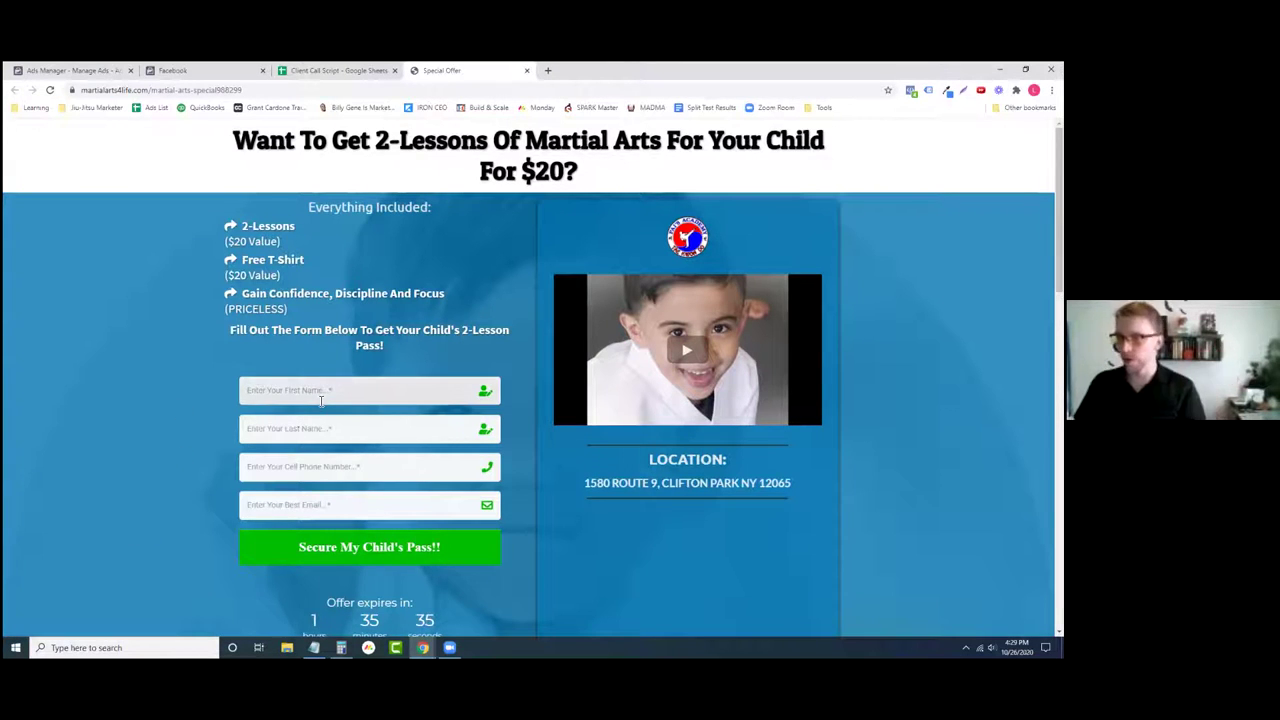
key(Tab)
key(Tab)
key(Tab)
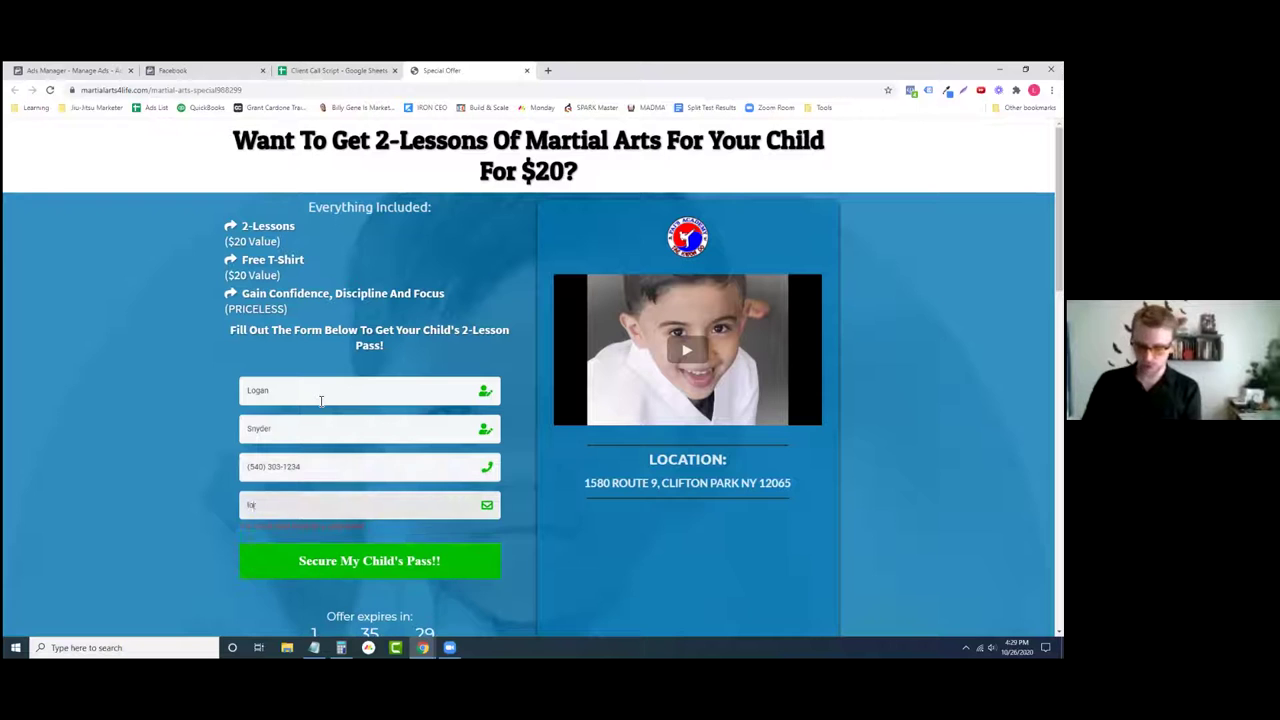
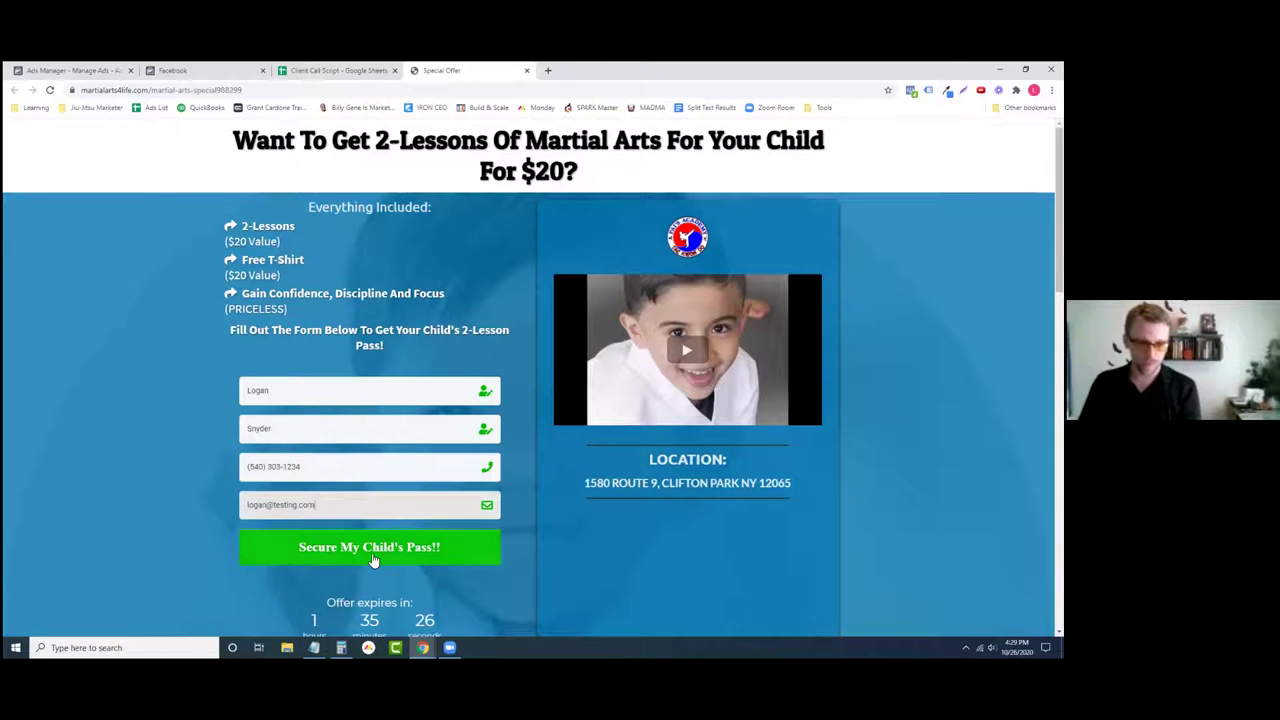
click(373, 560)
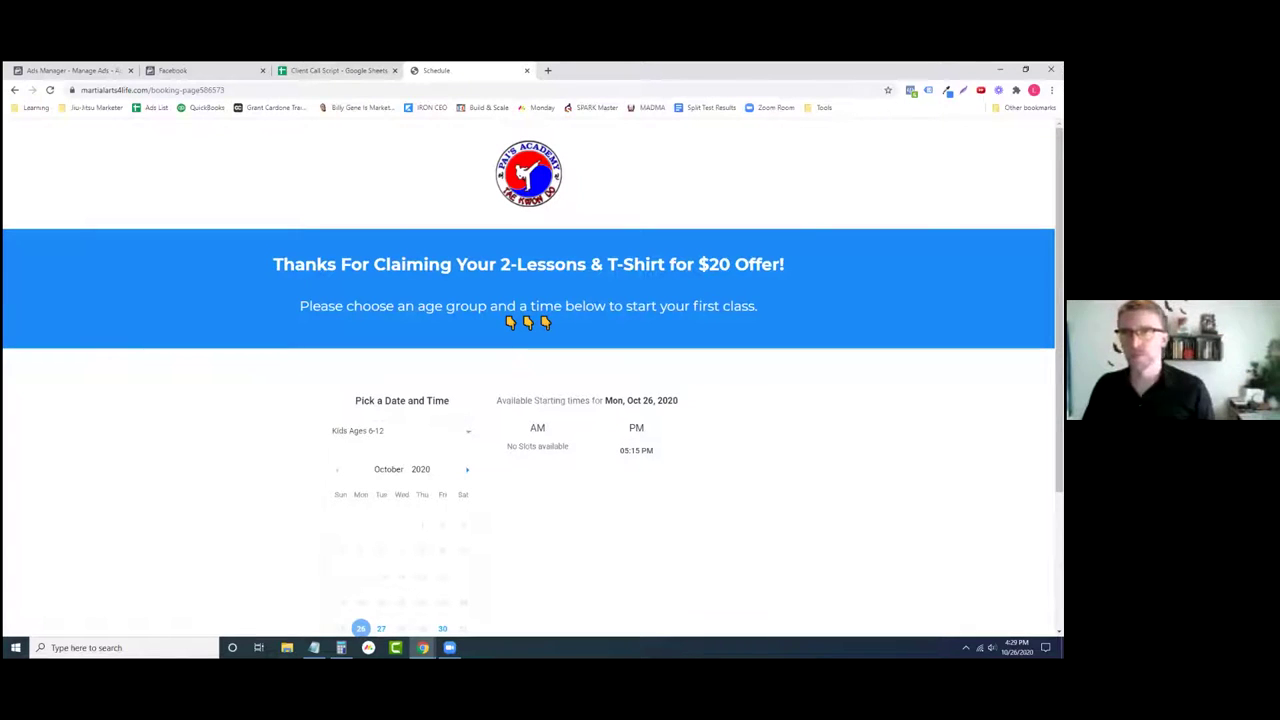
- Check the fired pixel events in Pixel Helper, then return to the Facebook pixel setup
click(910, 90)
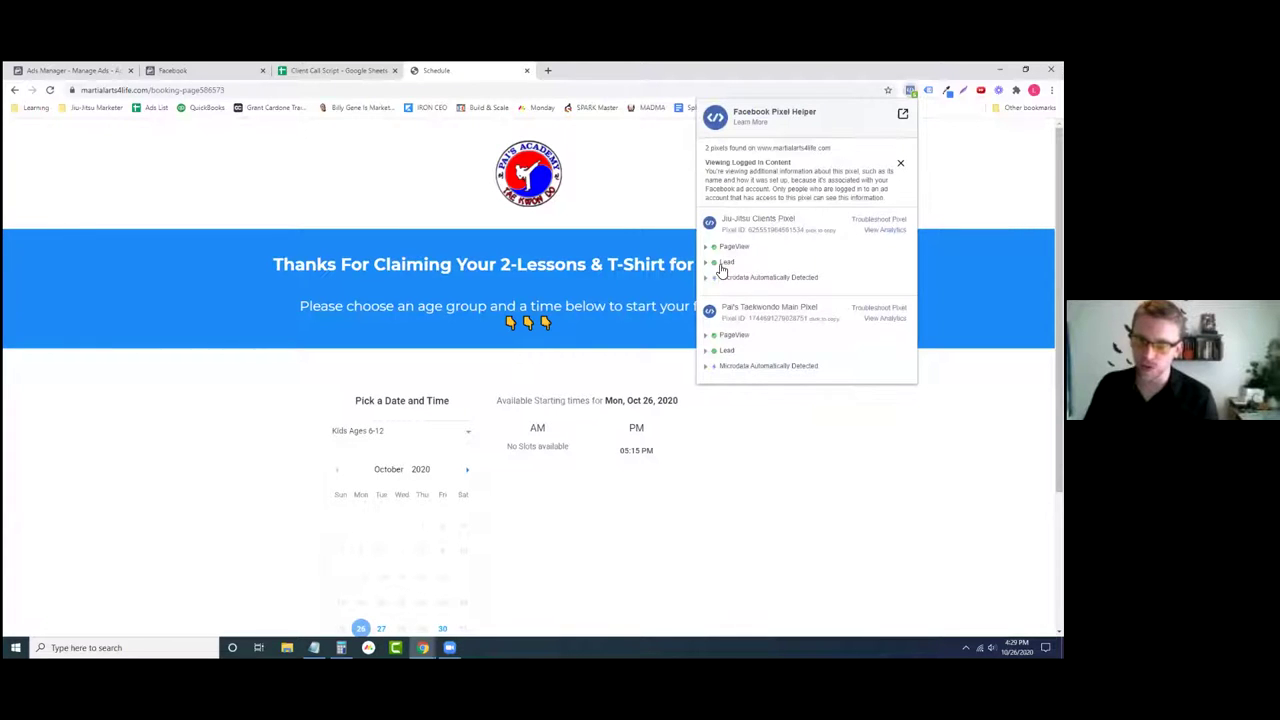
click(634, 203)
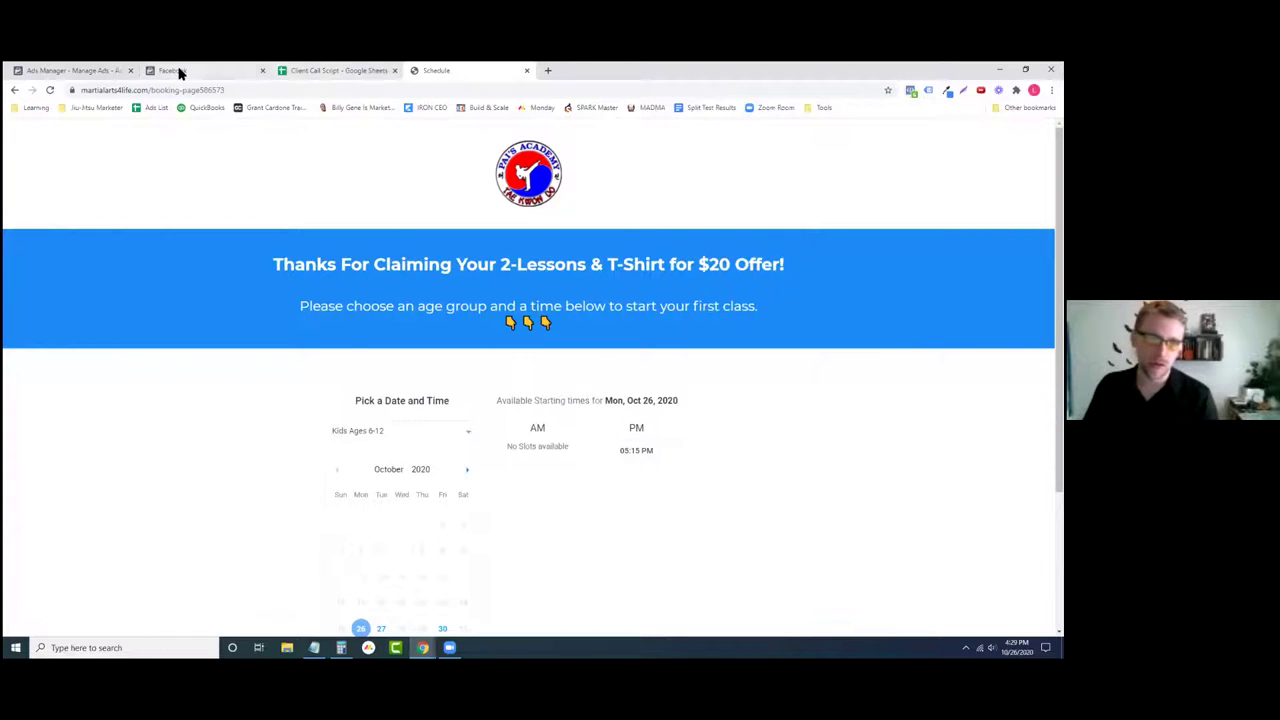
click(174, 70)
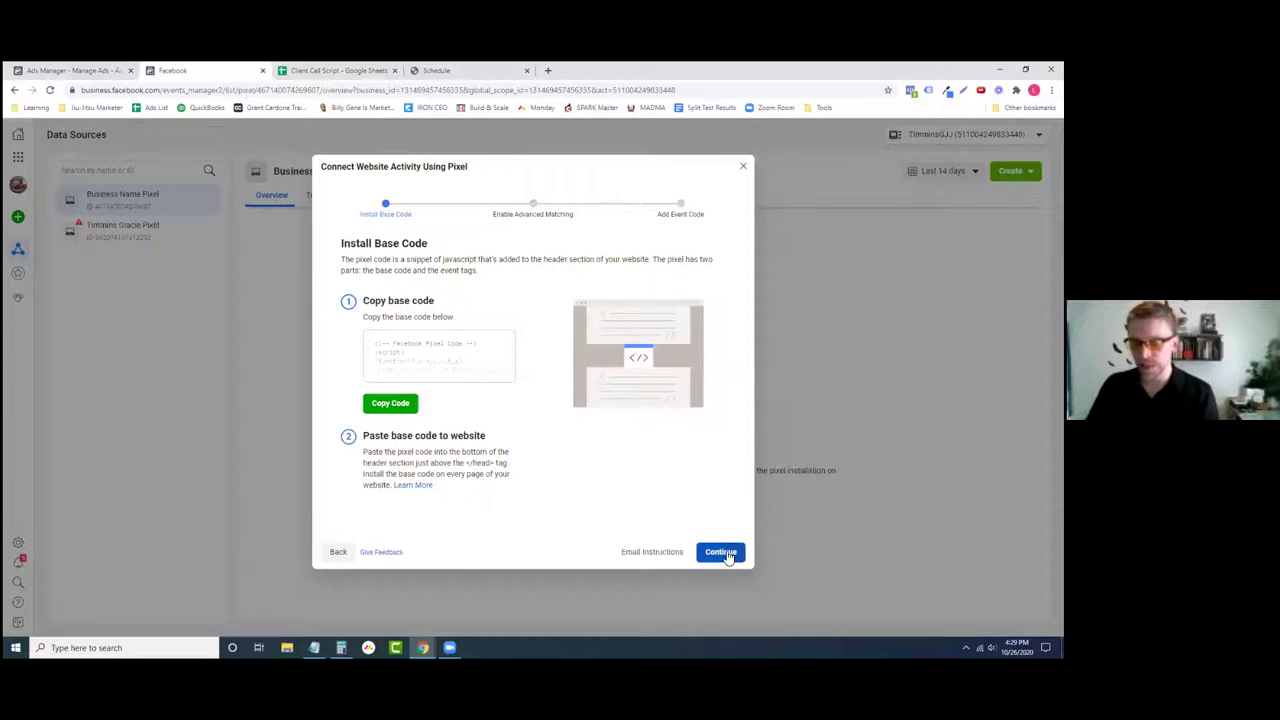
- Turn on automatic advanced matching and open the 'Install events using code' guide
click(735, 553)
click(350, 388)
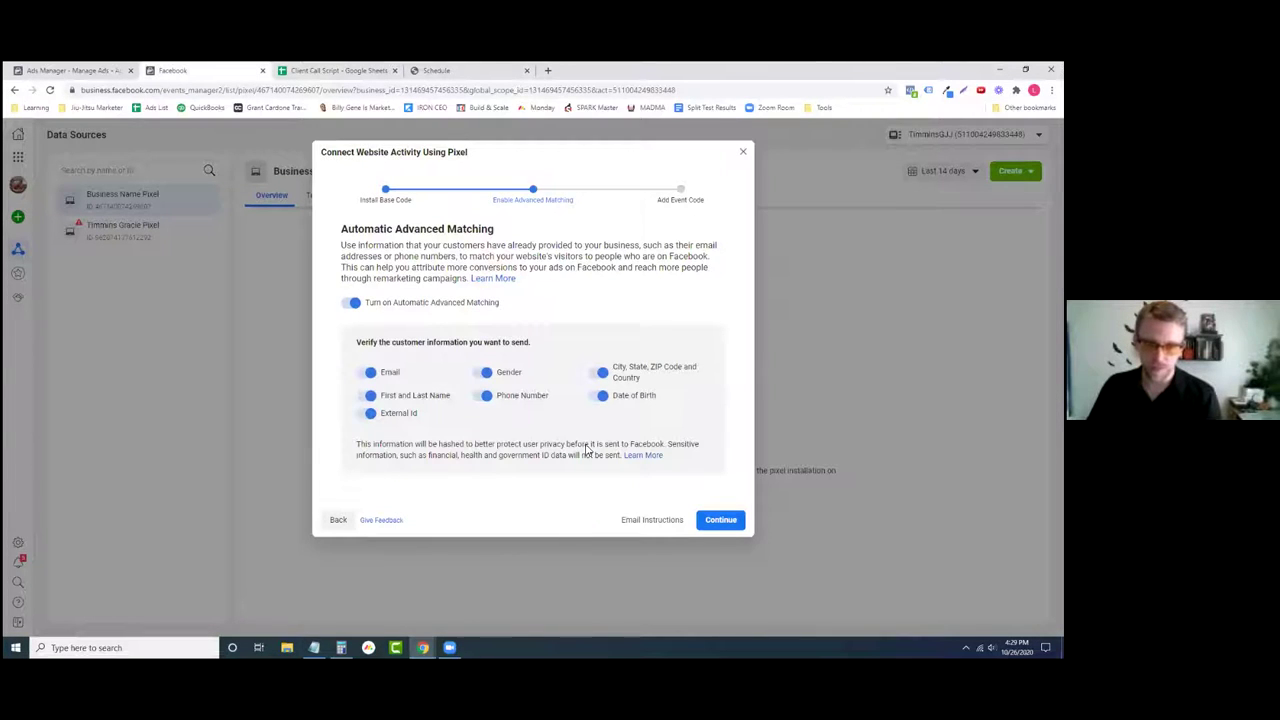
click(702, 519)
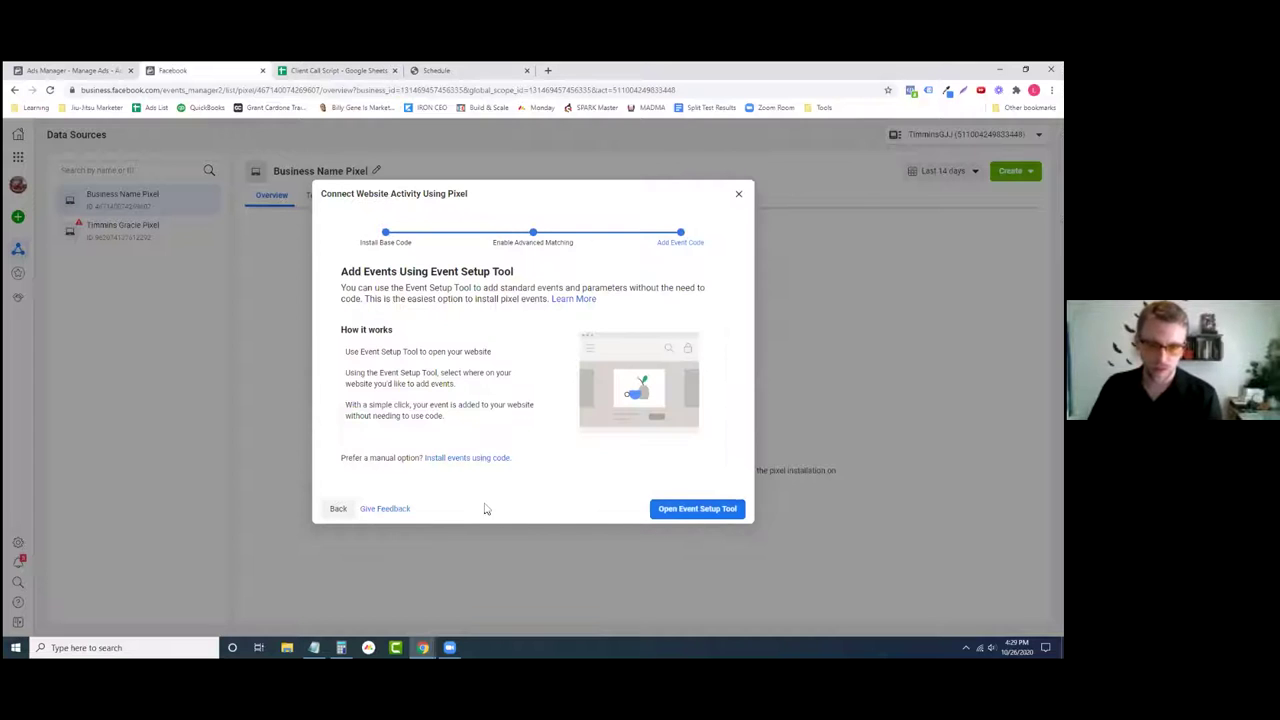
click(449, 460)
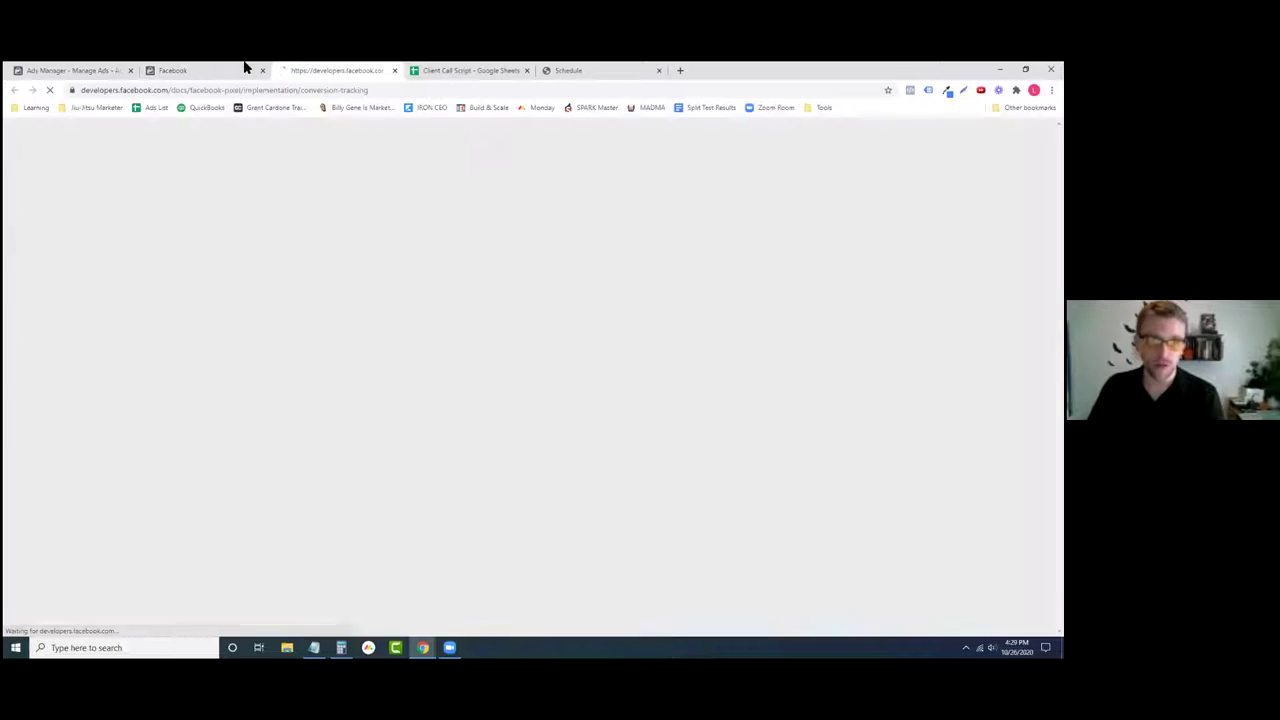
- Close the extra docs tab, rerun the manual setup, and cancel the event setup tool
click(243, 68)
click(394, 71)
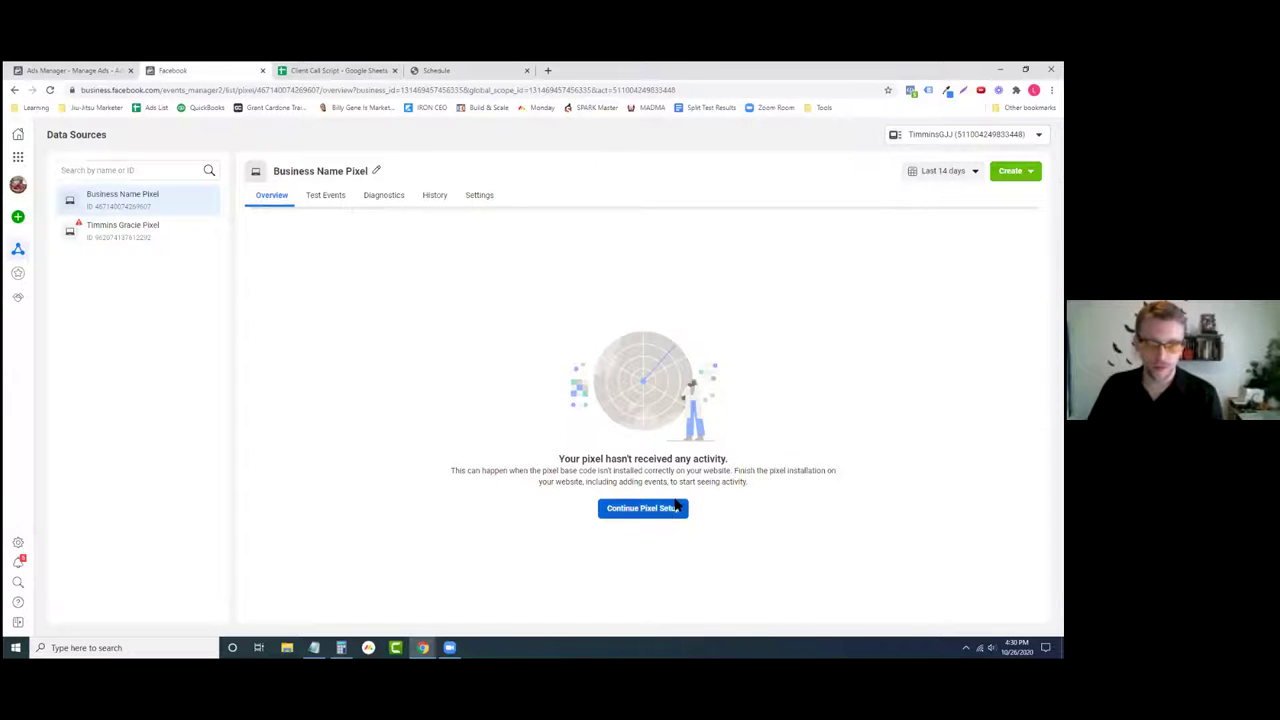
click(643, 510)
click(406, 392)
click(721, 551)
click(724, 540)
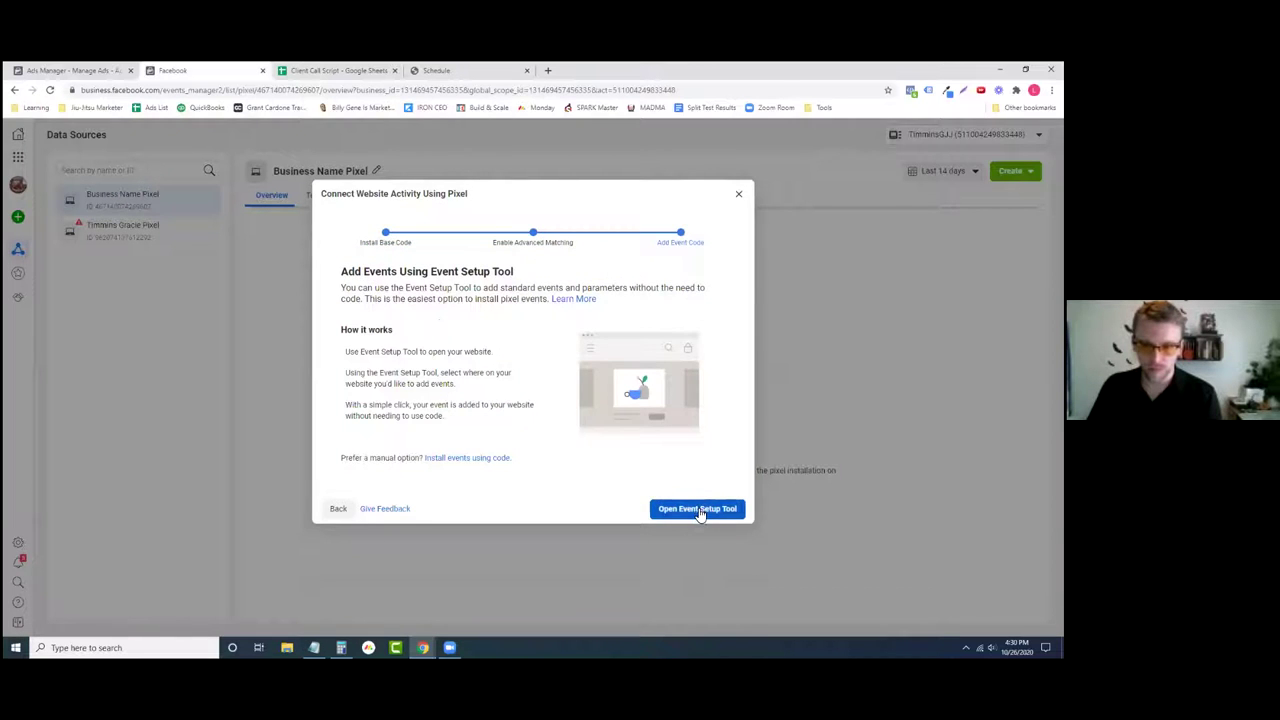
click(697, 508)
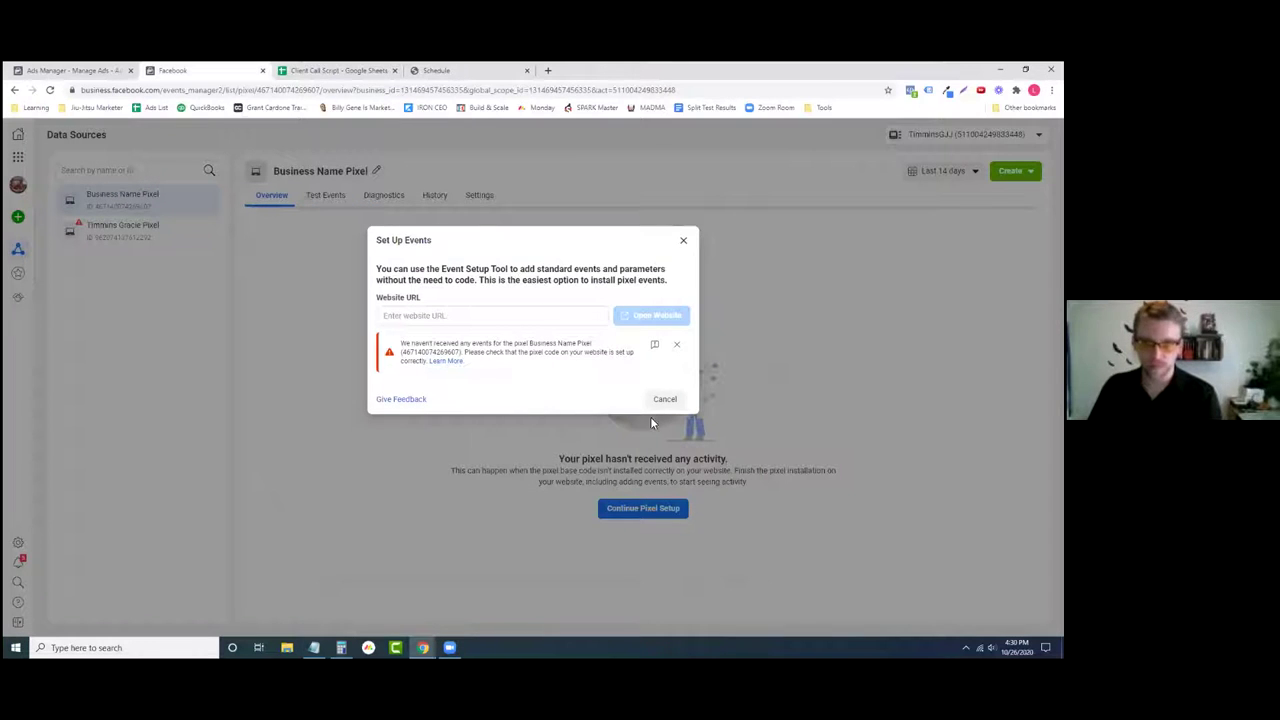
click(663, 399)
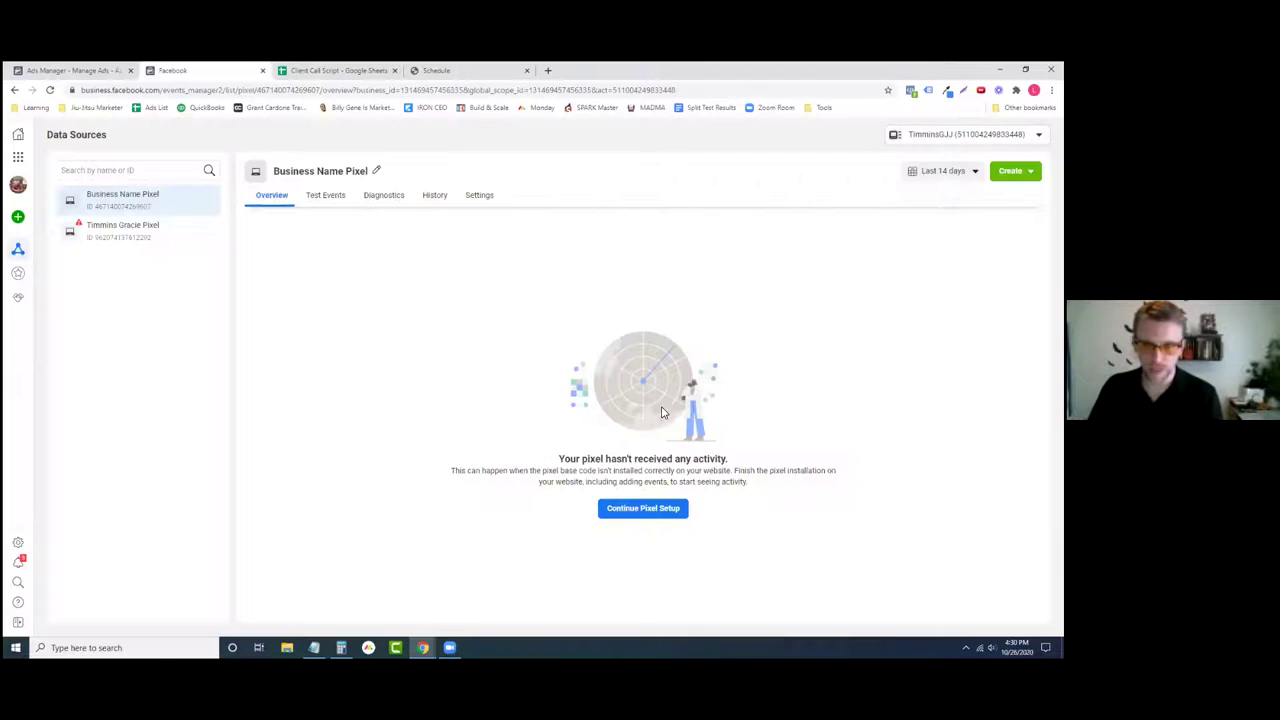
- Go through manual setup again to Add Event Code and open the 'Install events using code' guide
click(653, 515)
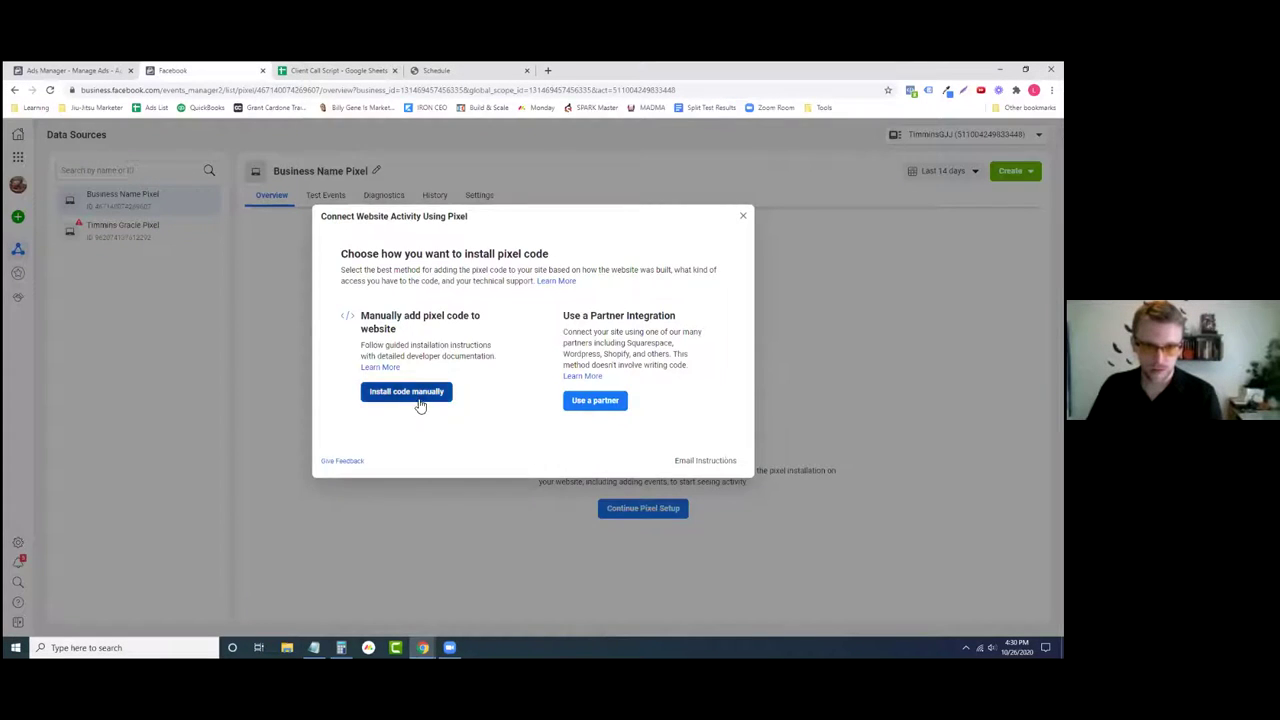
click(420, 401)
click(720, 551)
click(724, 537)
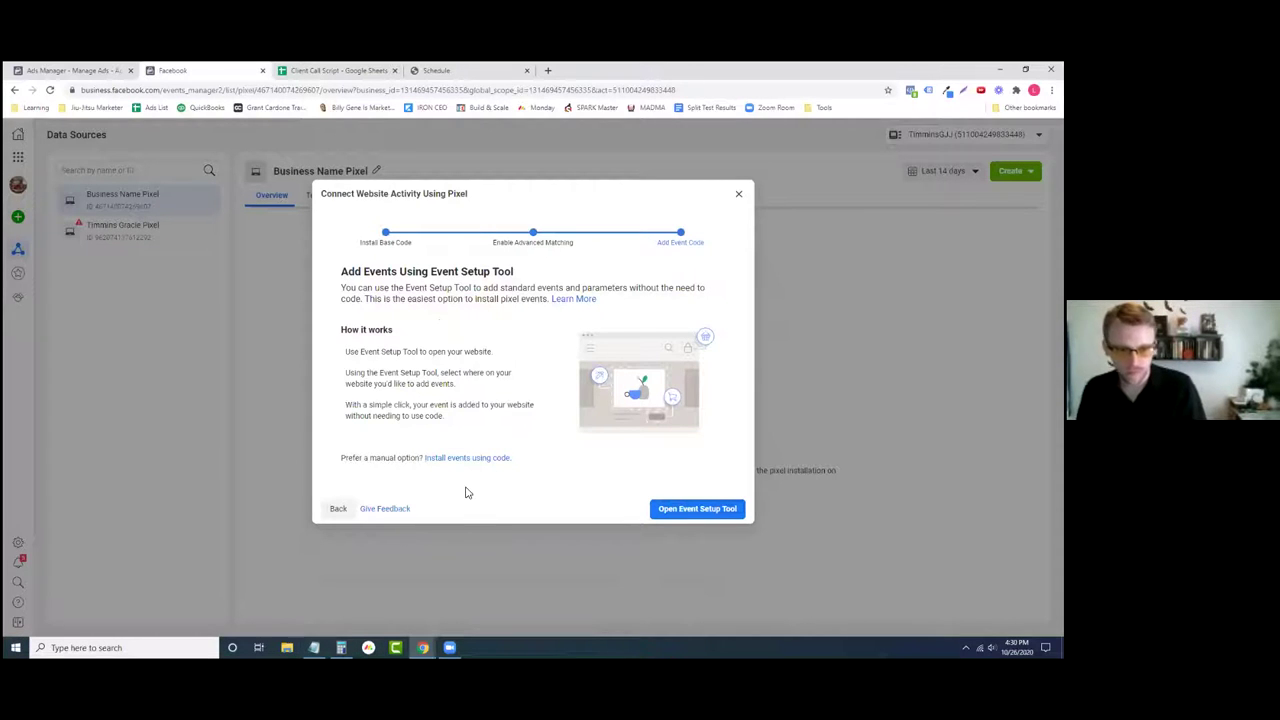
click(450, 460)
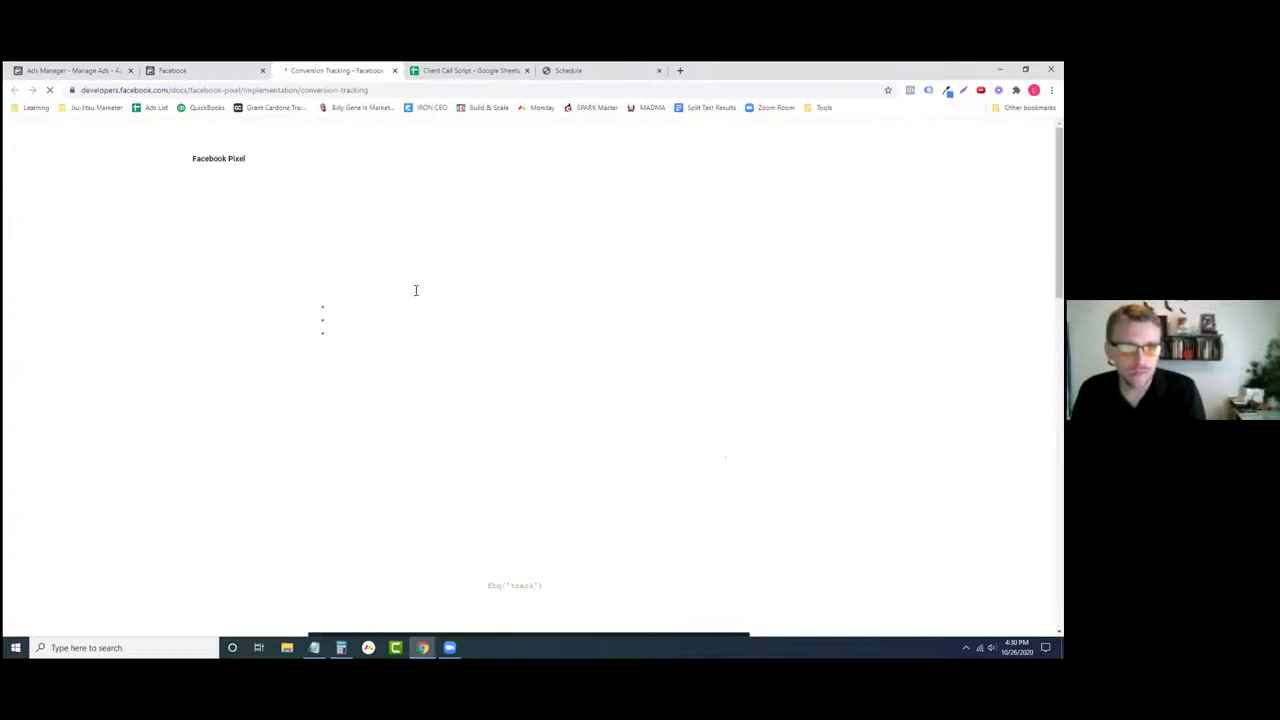
- Select the Lead event script in the saved event-code note in Notepad
scroll(305, 436, down, 3)
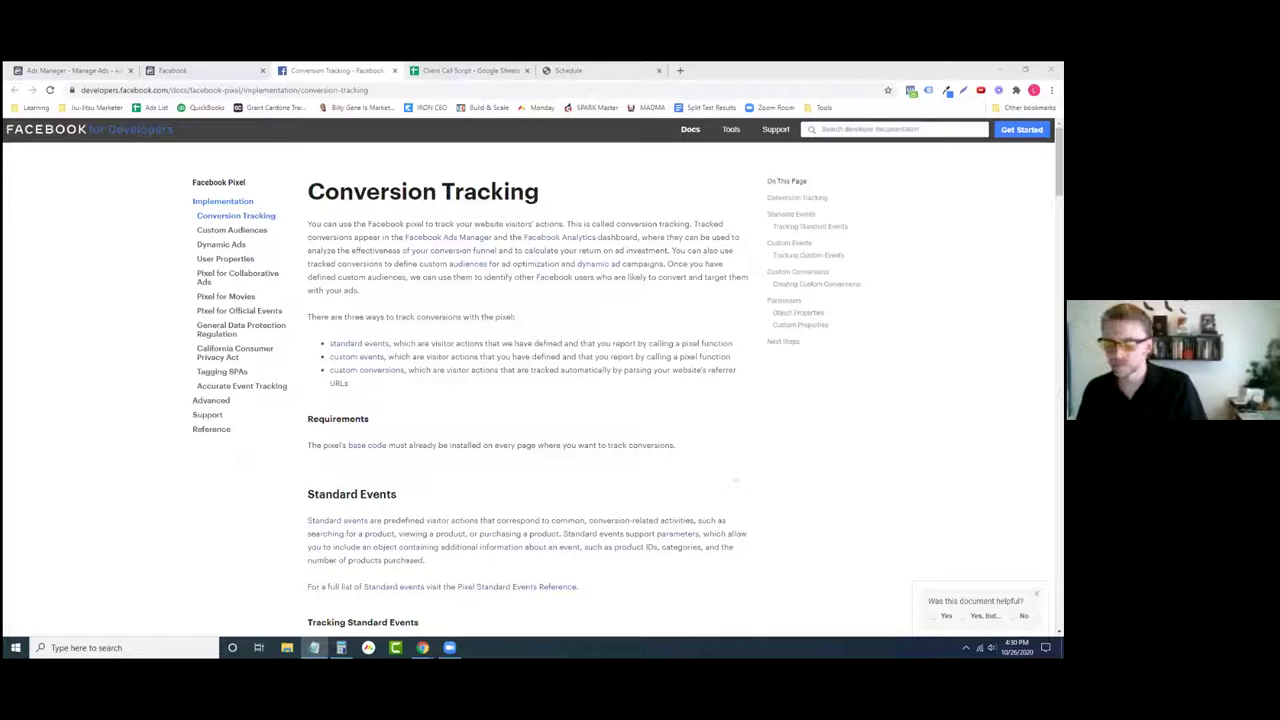
key(alt+Tab)
drag(440, 269, 398, 246)
key(ctrl+c)
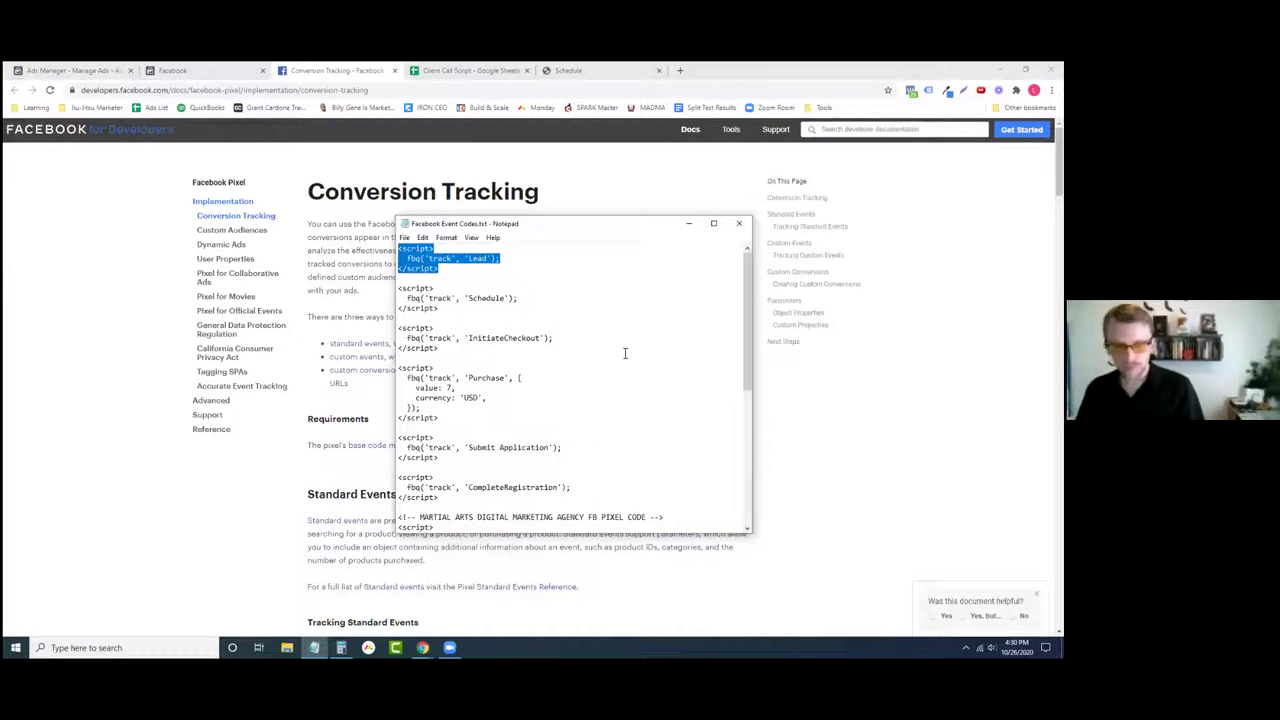
click(405, 237)
click(432, 276)
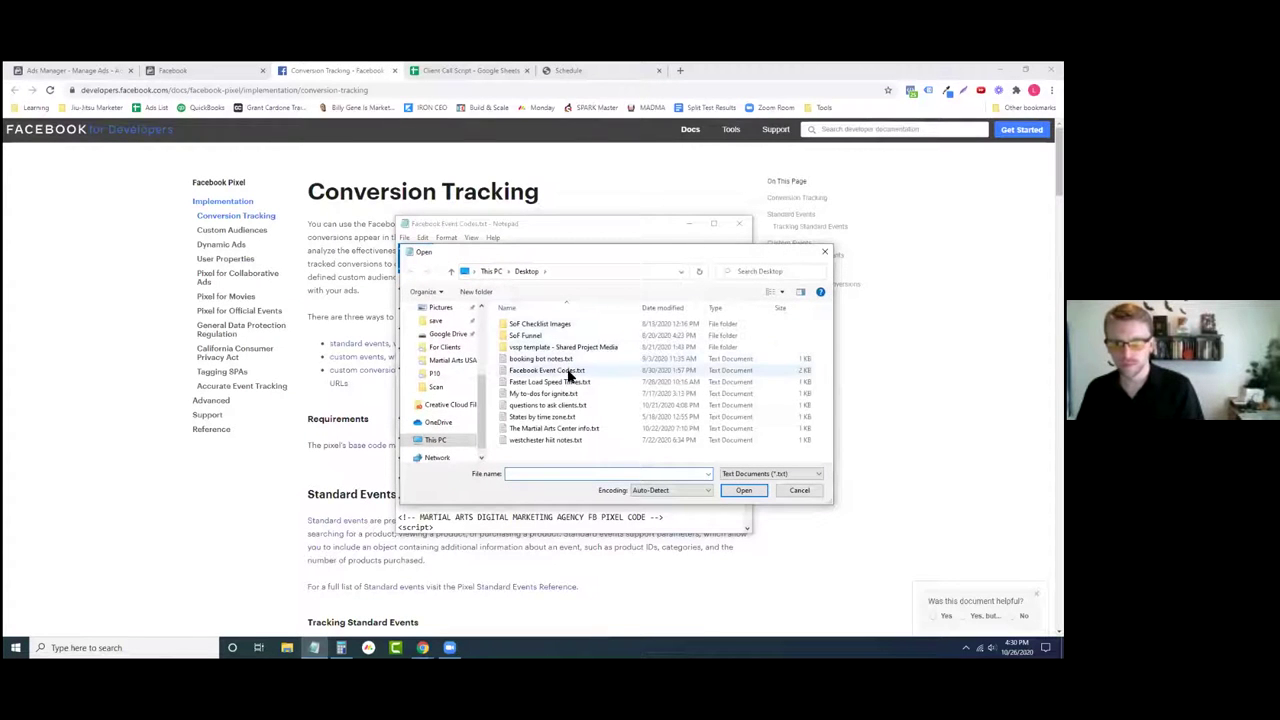
click(800, 490)
- Paste the Lead script into a new Notepad note, close the Conversion Tracking docs, and show the booking page
click(405, 237)
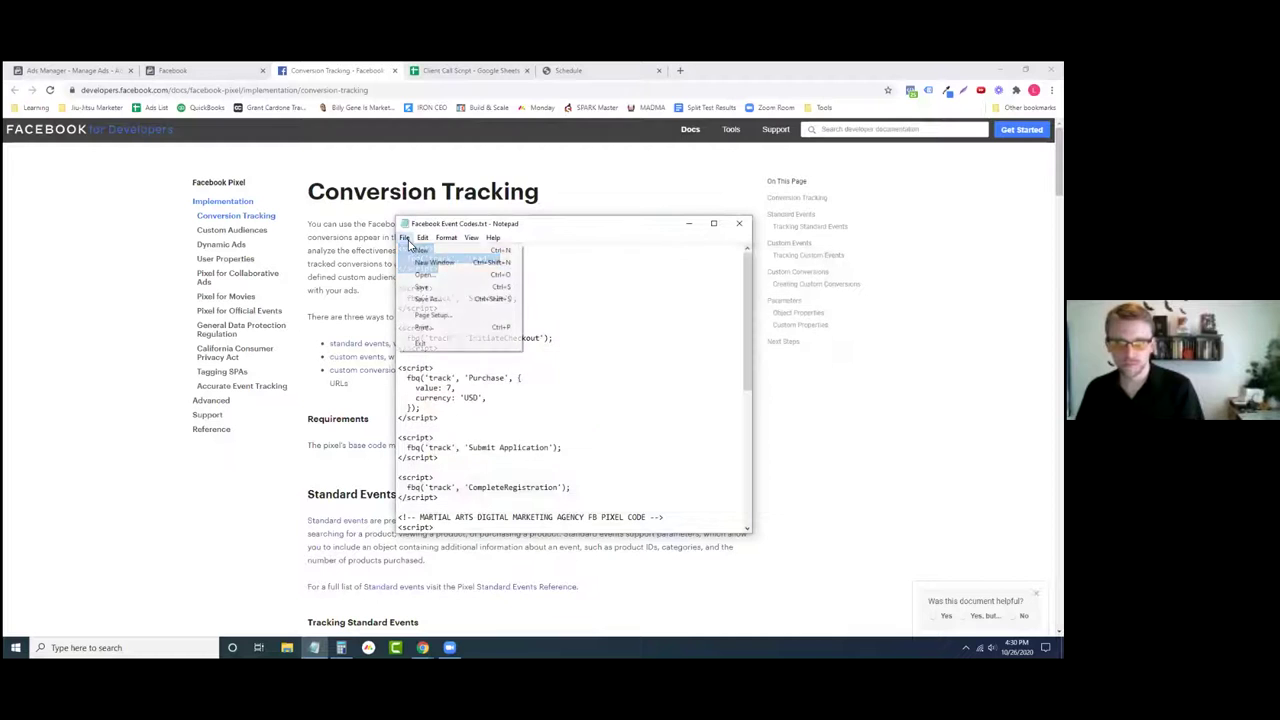
click(422, 249)
key(ctrl+v)
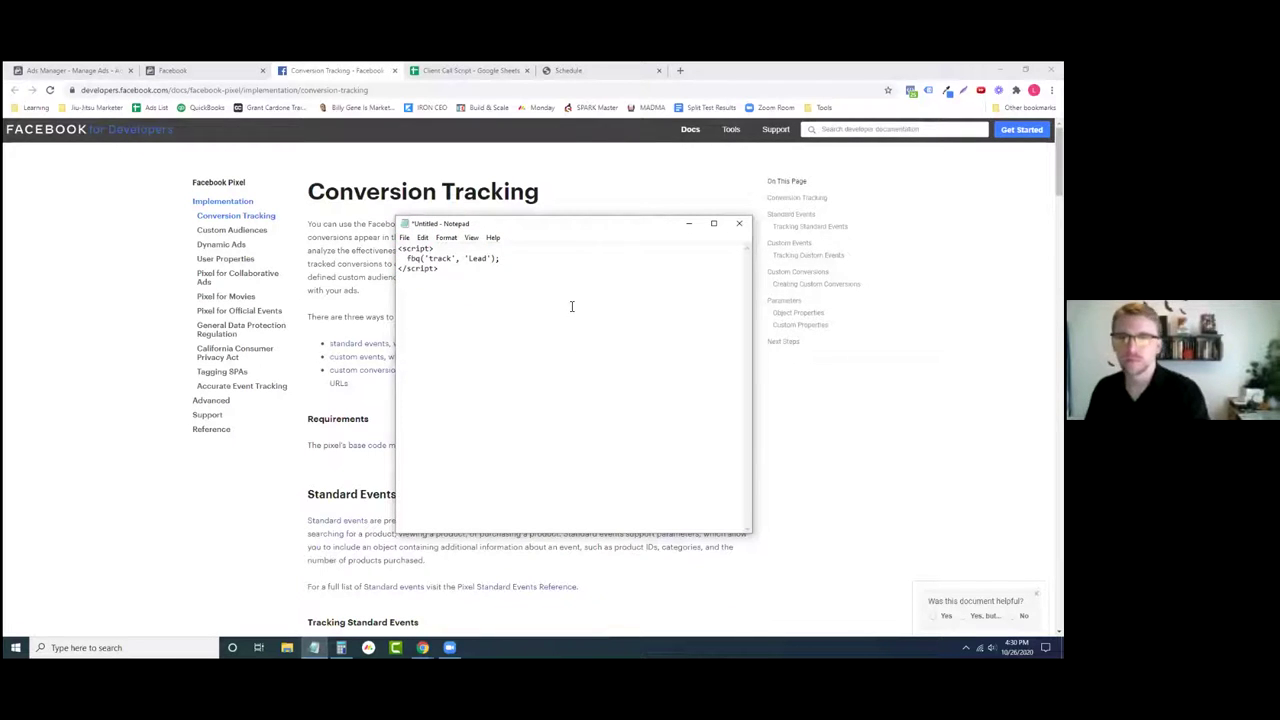
click(395, 70)
click(468, 70)
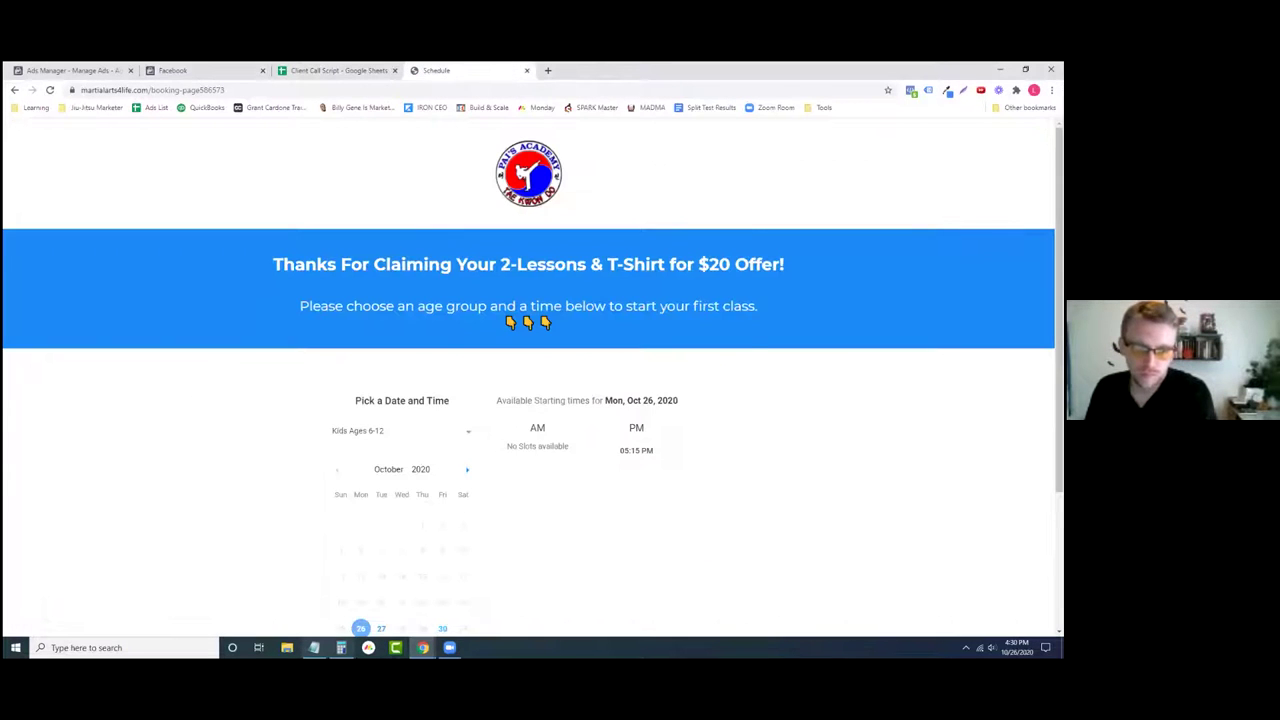
- Move and shrink the Lead snippet note into a small window beside the booking page
click(315, 648)
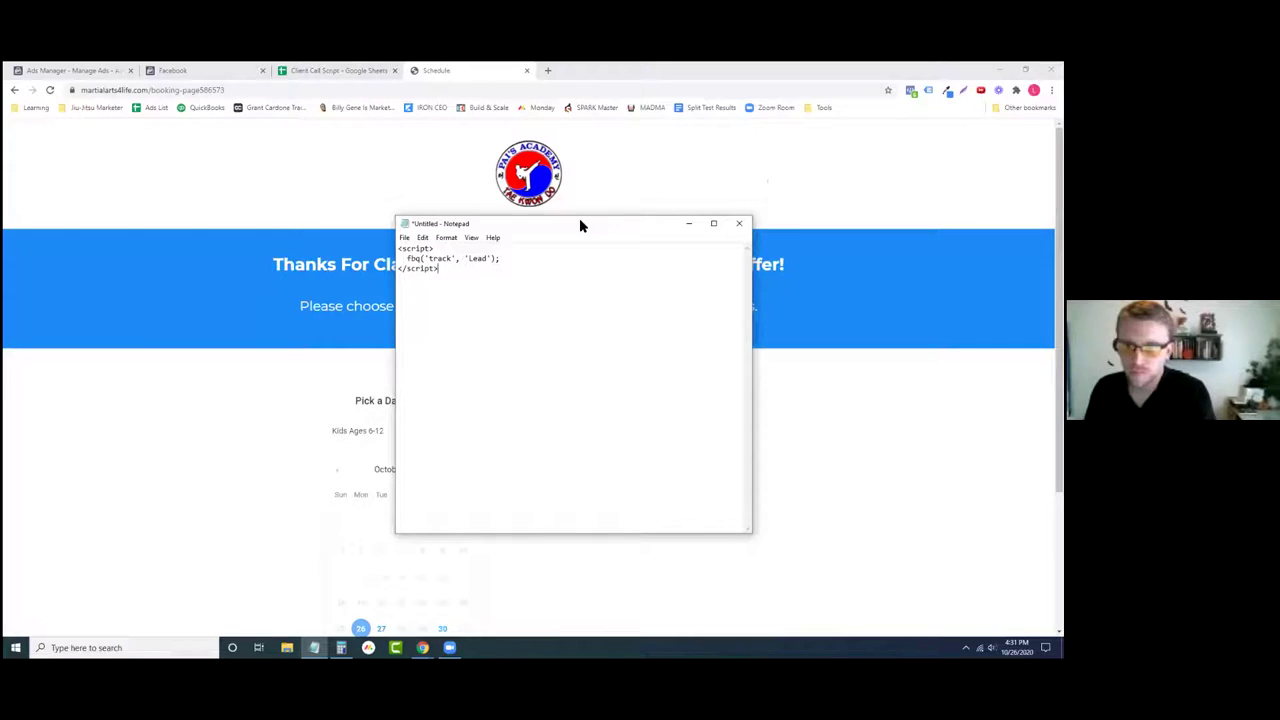
drag(579, 222, 868, 323)
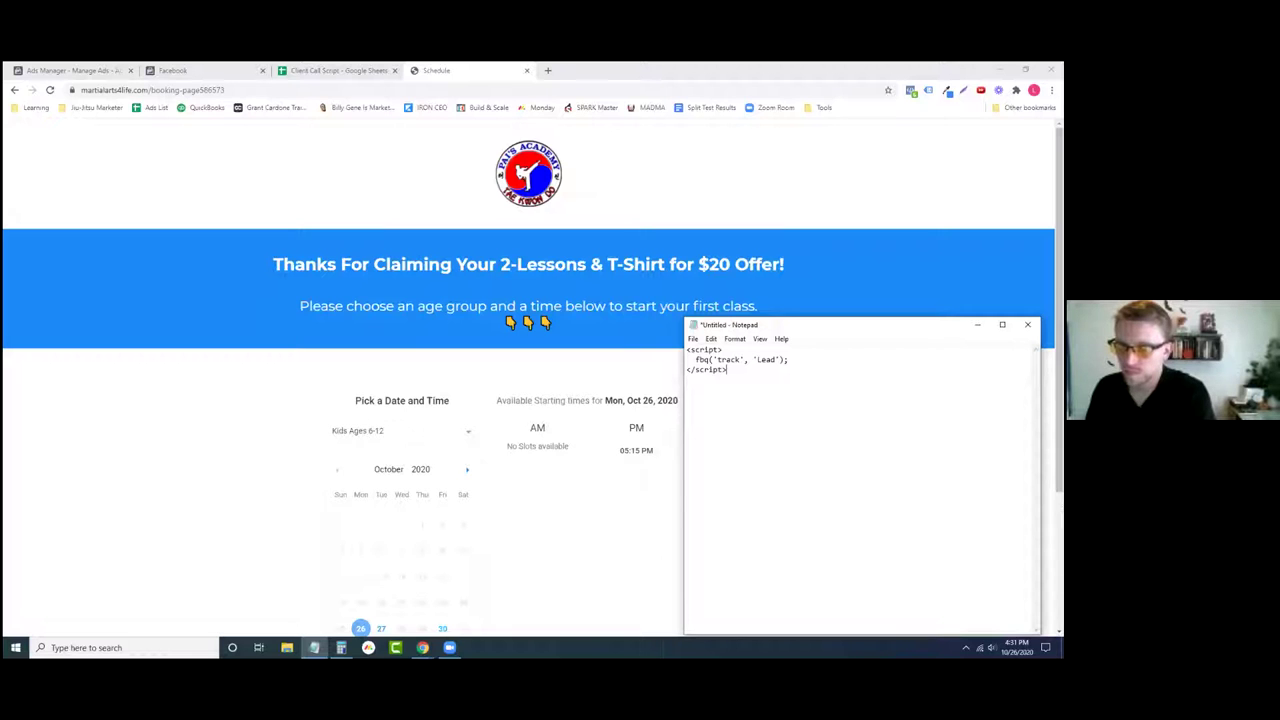
drag(1040, 633, 807, 382)
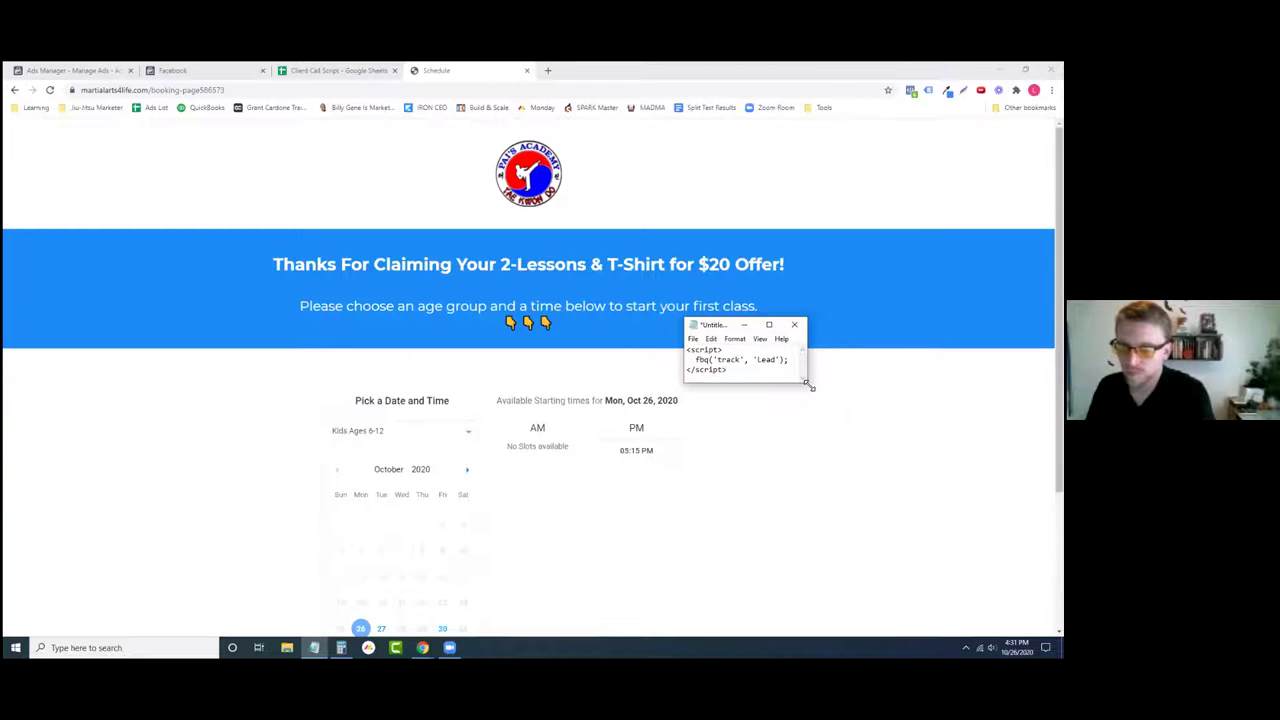
drag(807, 382, 836, 434)
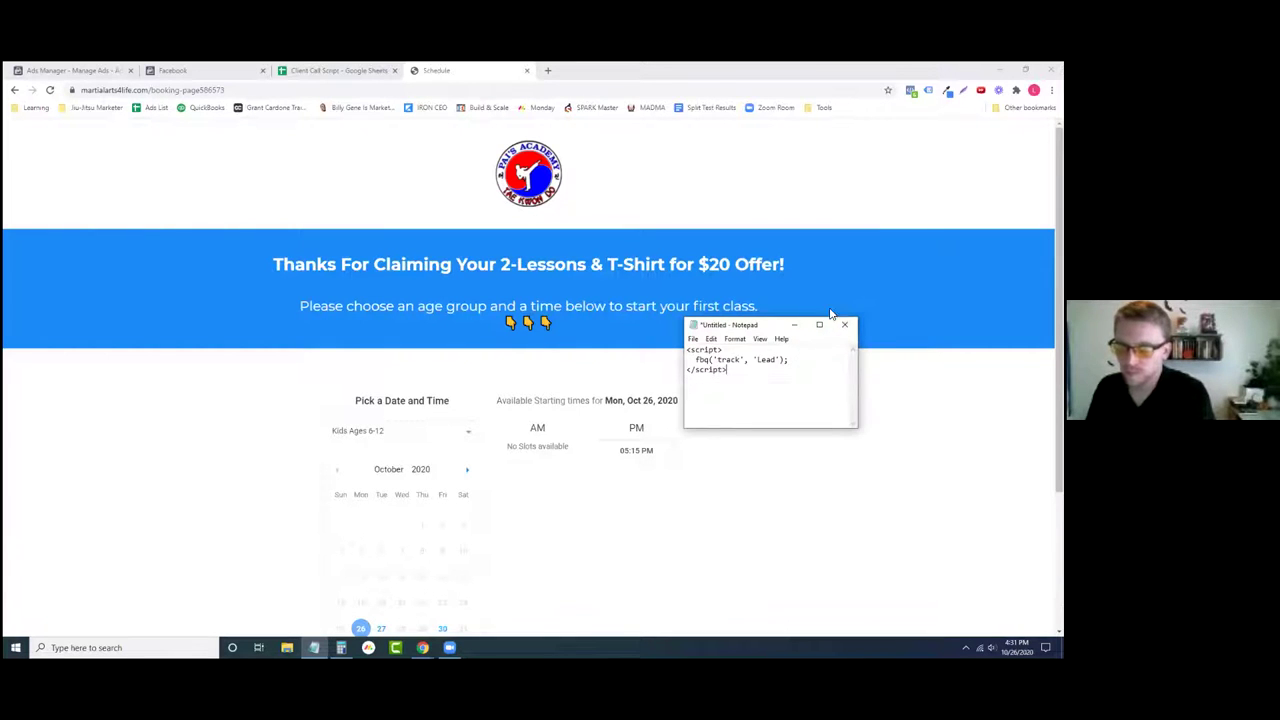
drag(832, 318, 892, 300)
- Add two blank lines above the fbq('track', 'Lead') script in the note
click(746, 332)
key(Return)
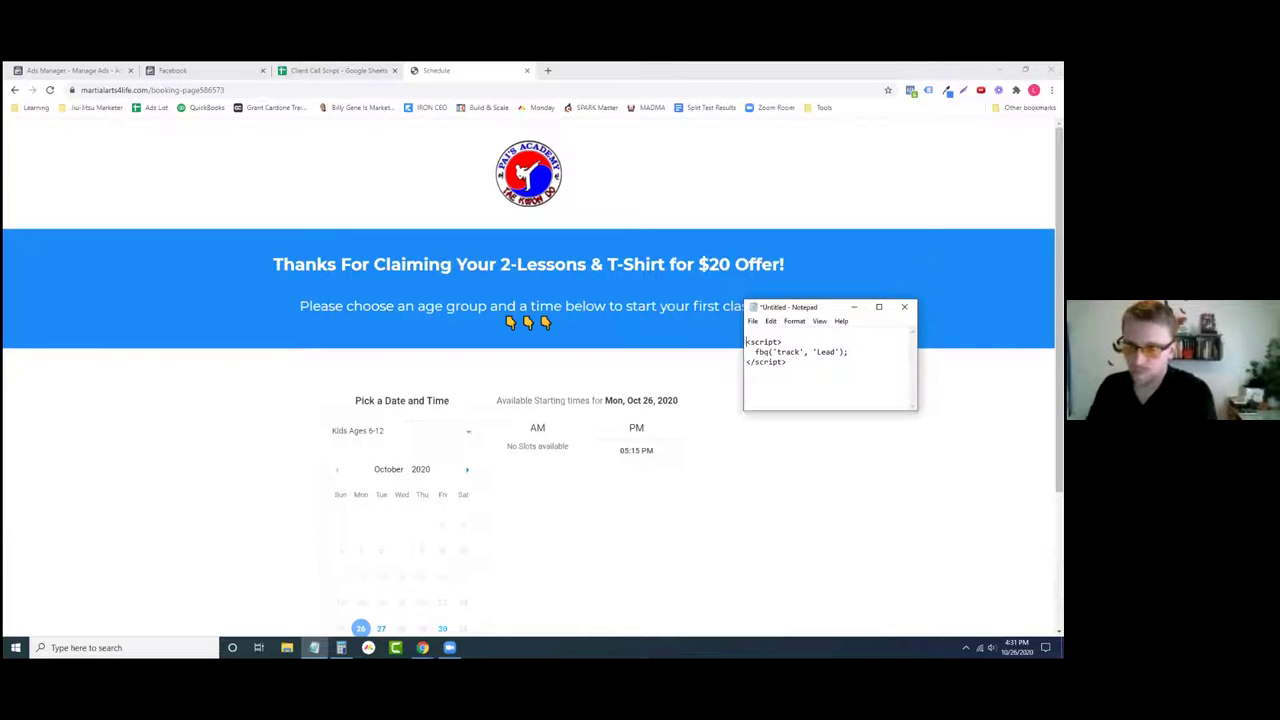
key(Return)
click(810, 462)
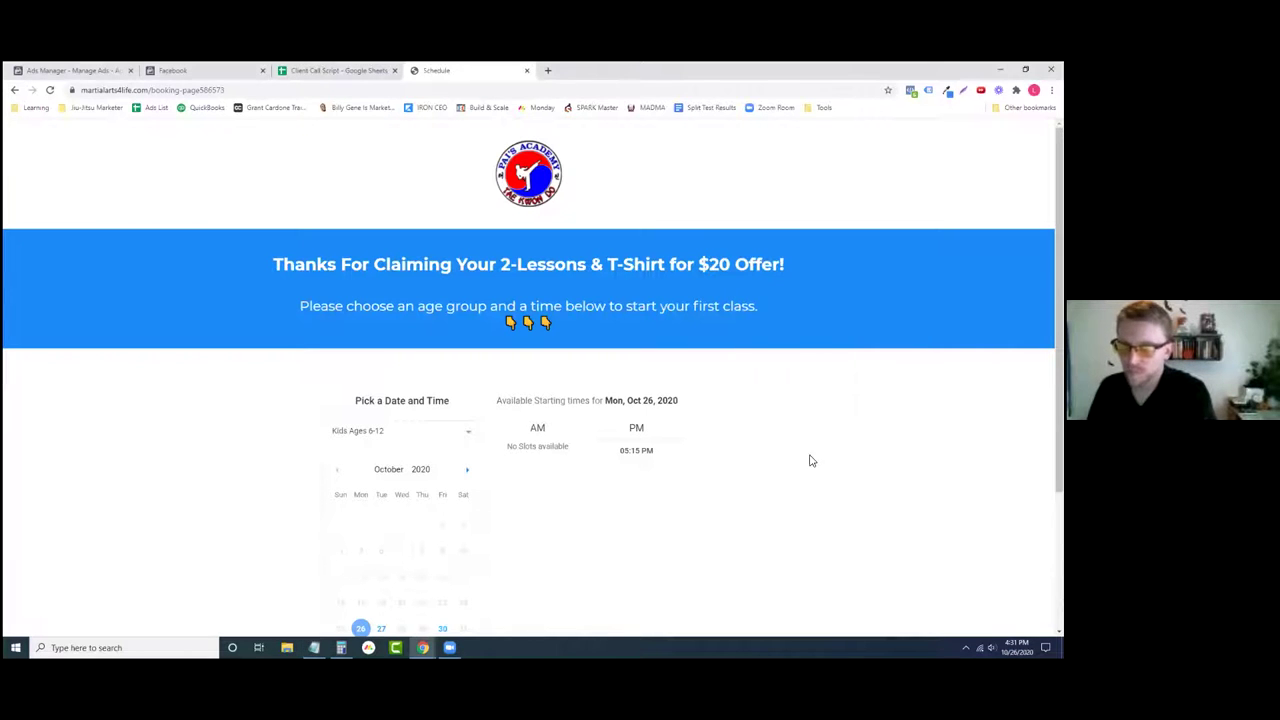
click(314, 647)
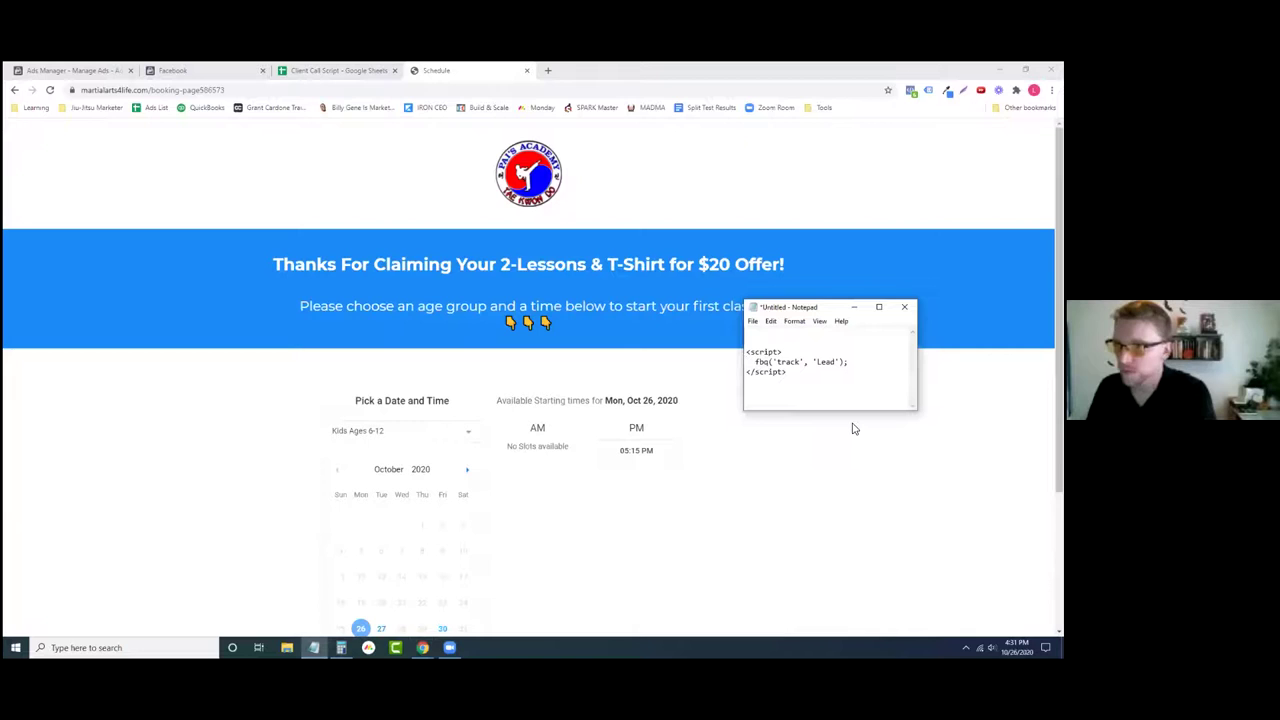
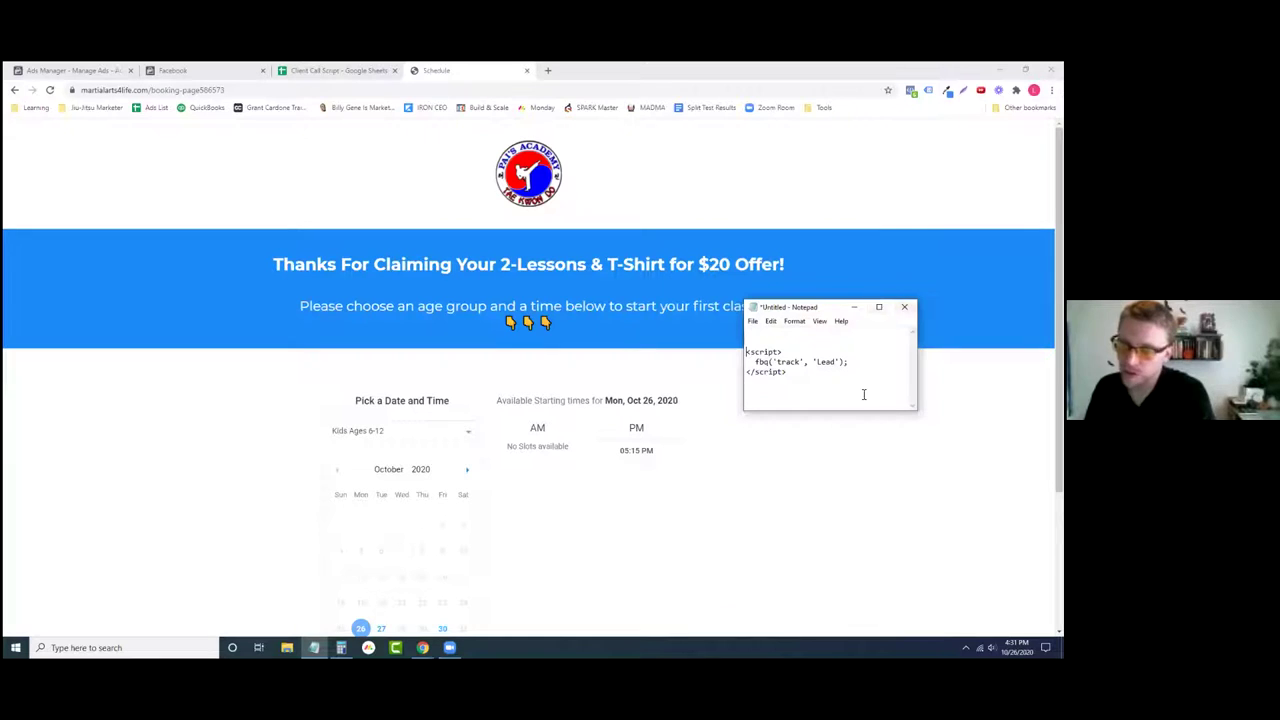
- Copy the fbq Lead tracking script from the Notepad notes
drag(822, 384, 737, 355)
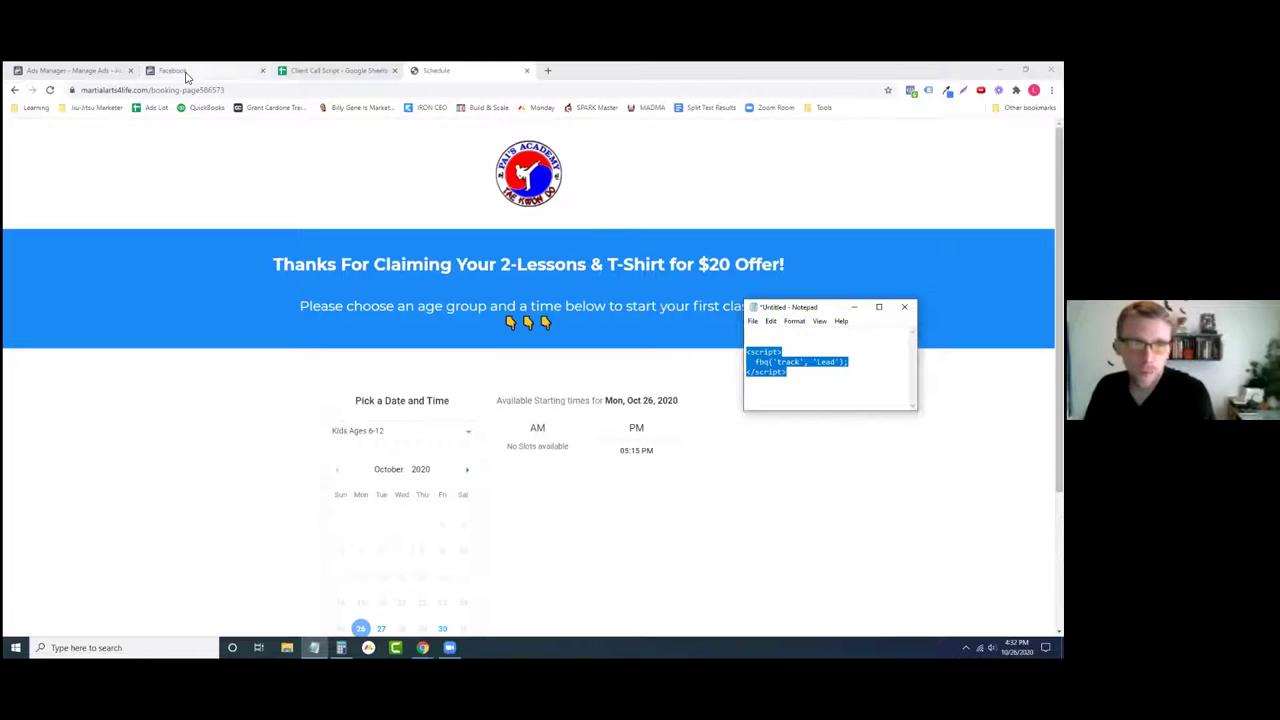
click(55, 72)
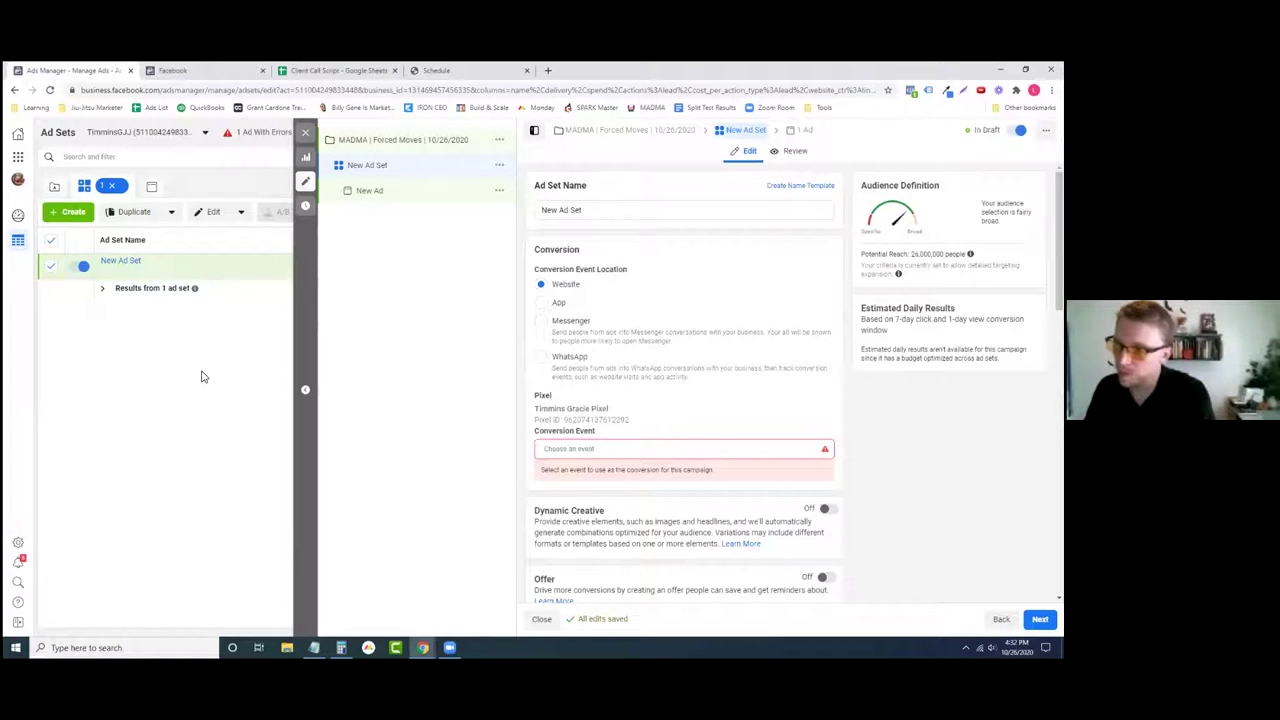
click(460, 68)
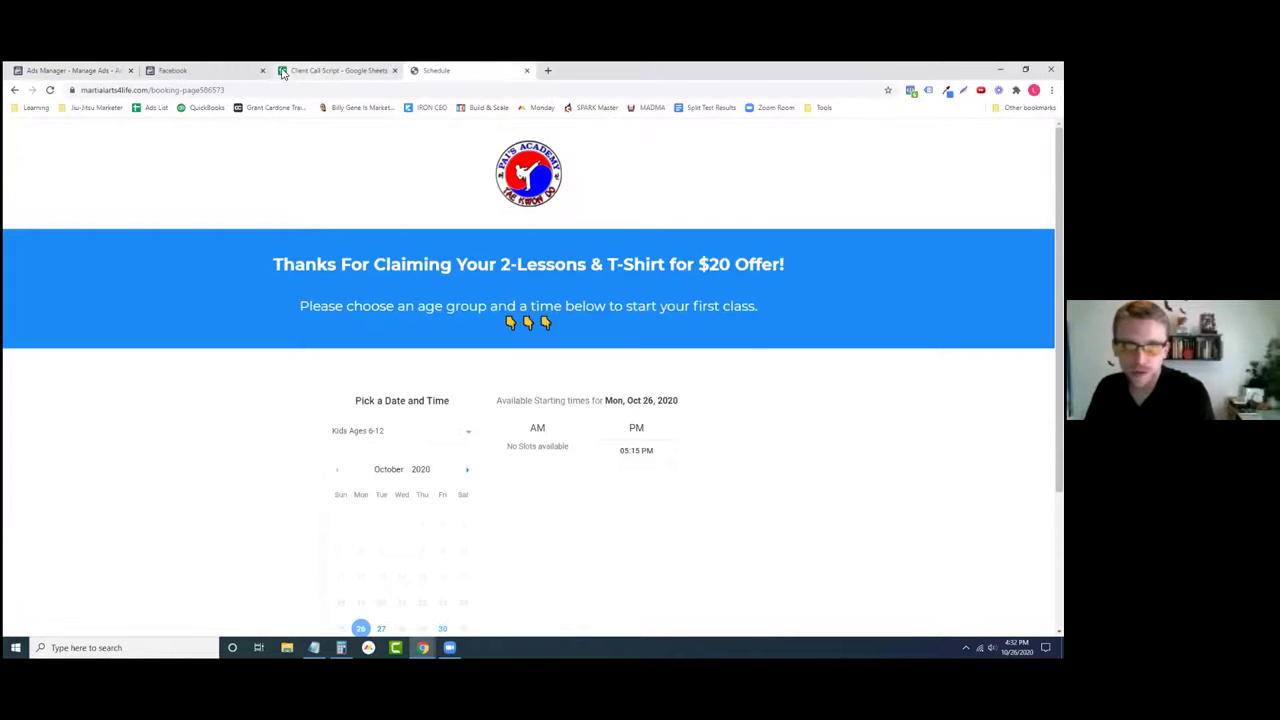
click(314, 647)
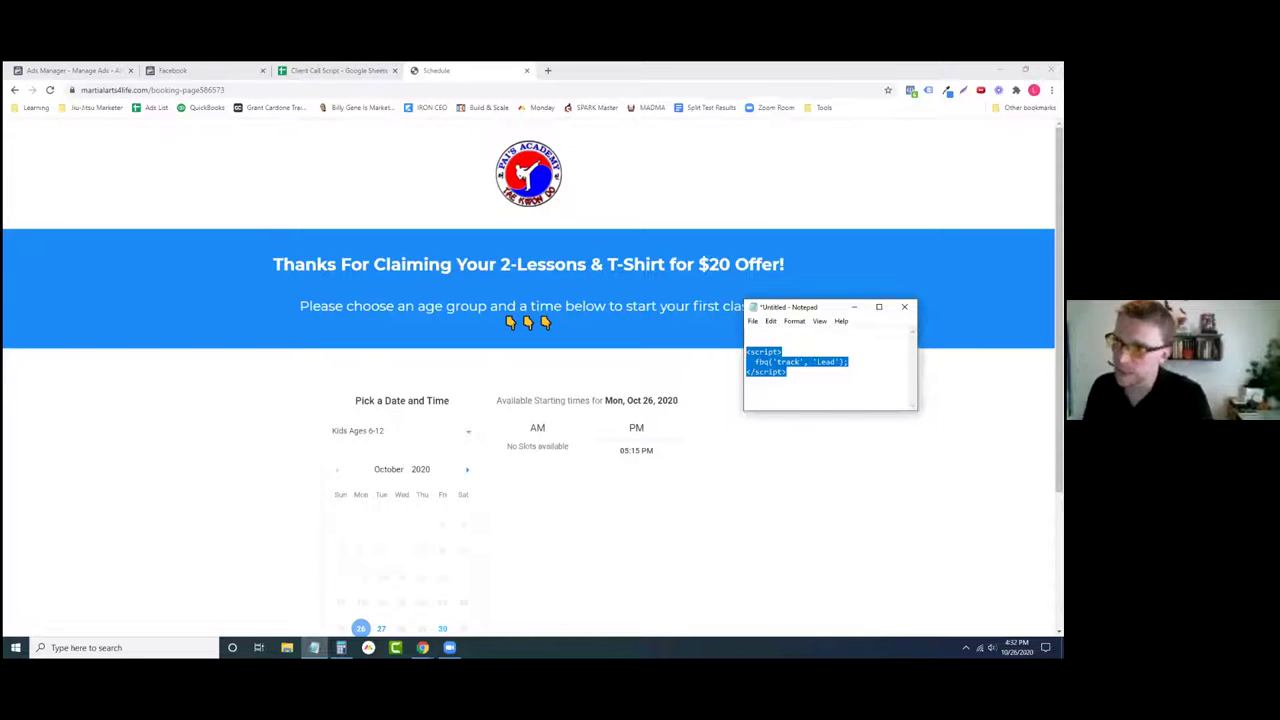
- Use Facebook Pixel Helper to confirm two pixels fire PageView and Lead on the booking page
click(198, 71)
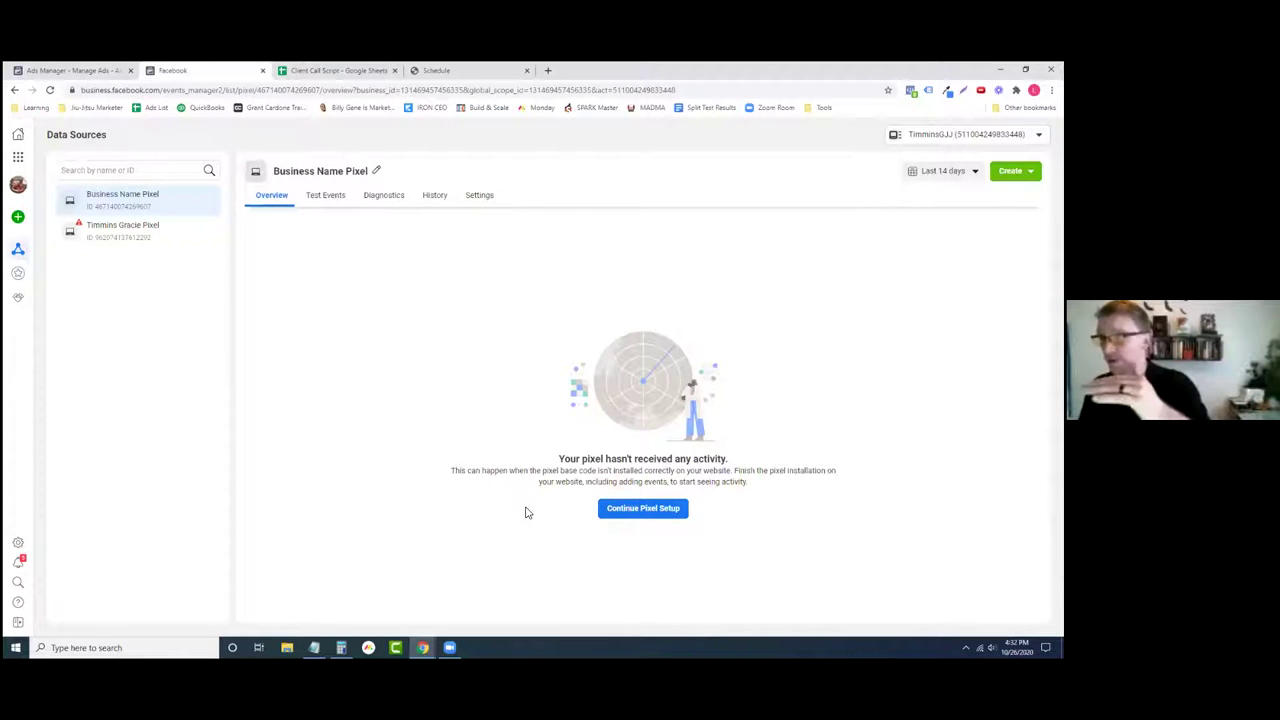
click(458, 74)
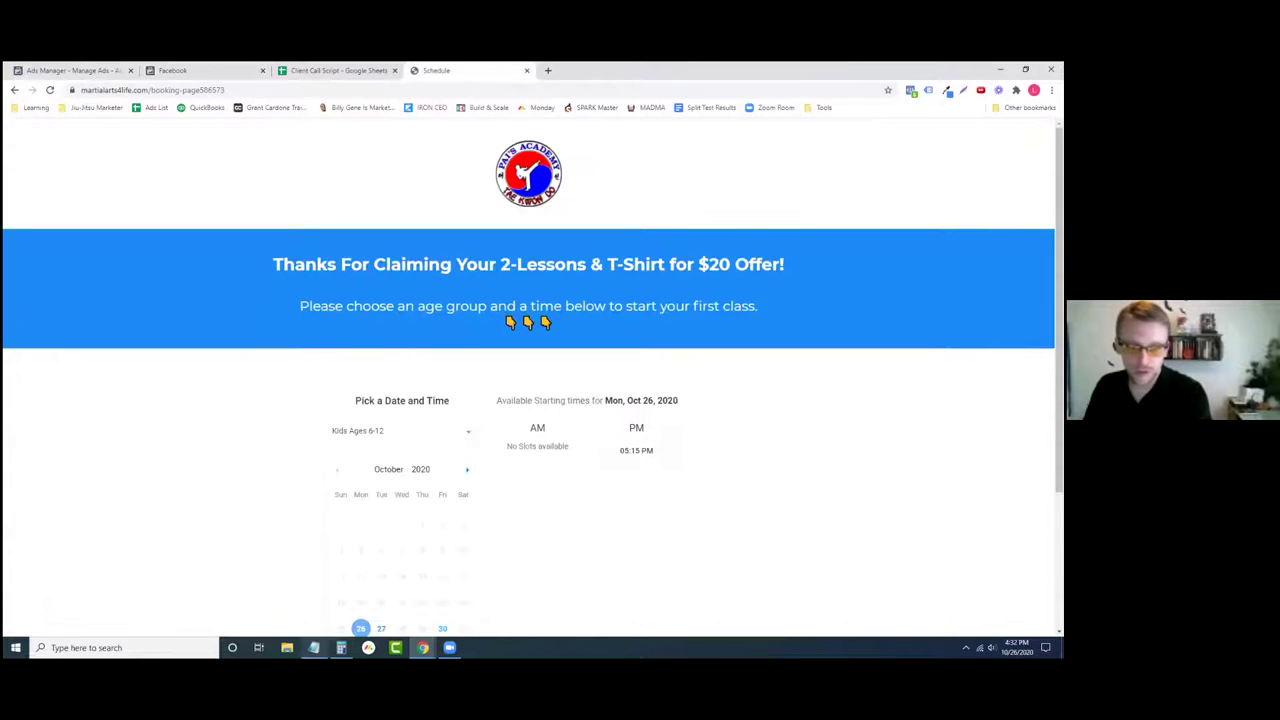
click(314, 647)
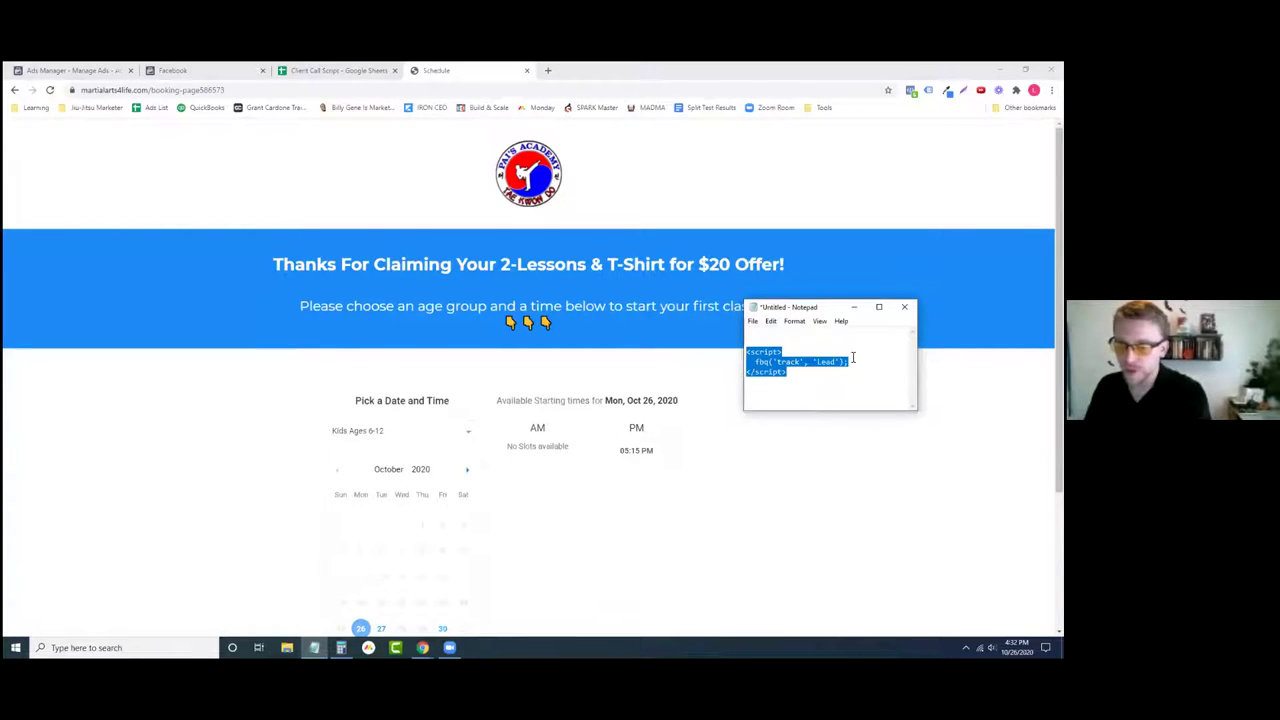
click(709, 177)
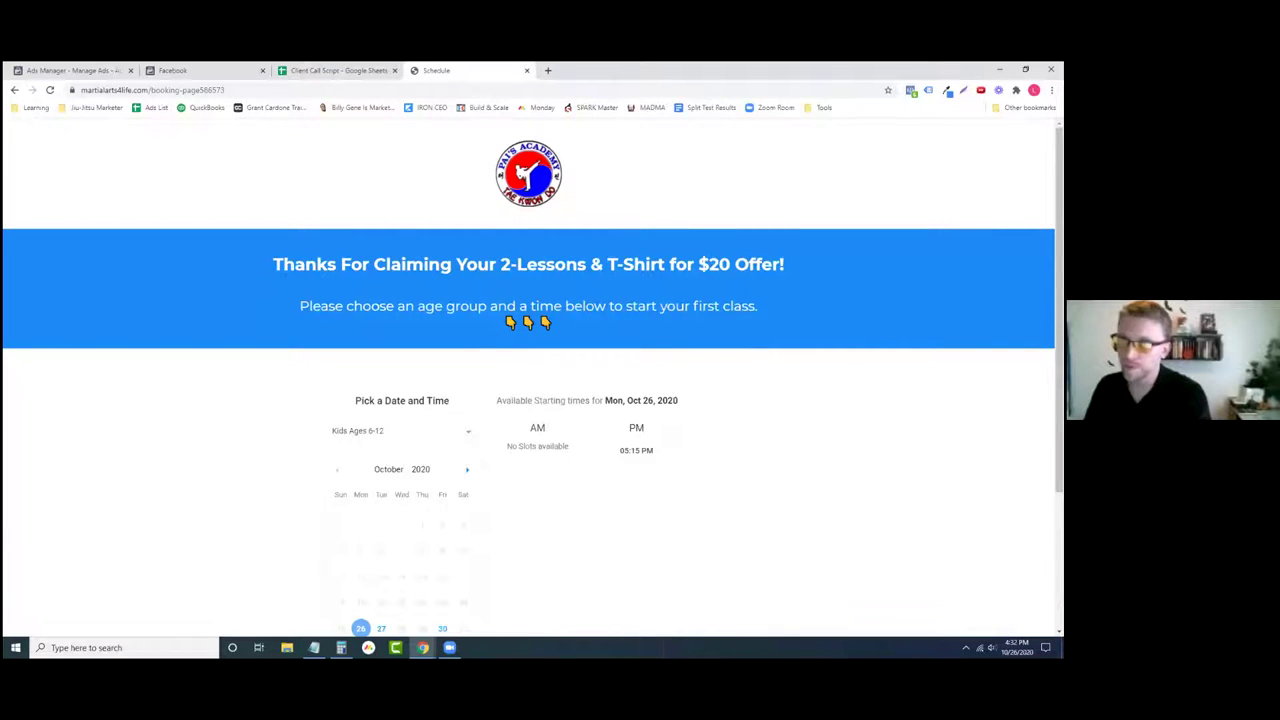
click(910, 90)
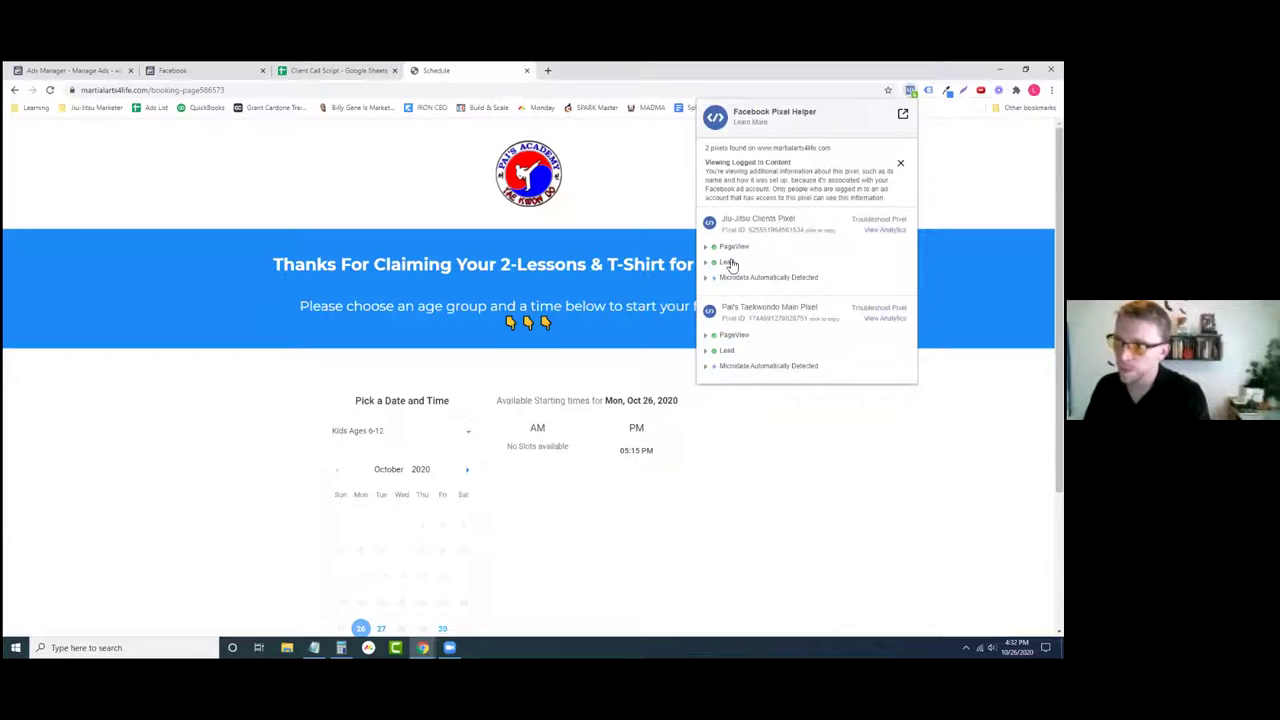
- Close the pixel report and return to the Ads Manager ad set editor
click(838, 483)
click(340, 70)
click(200, 70)
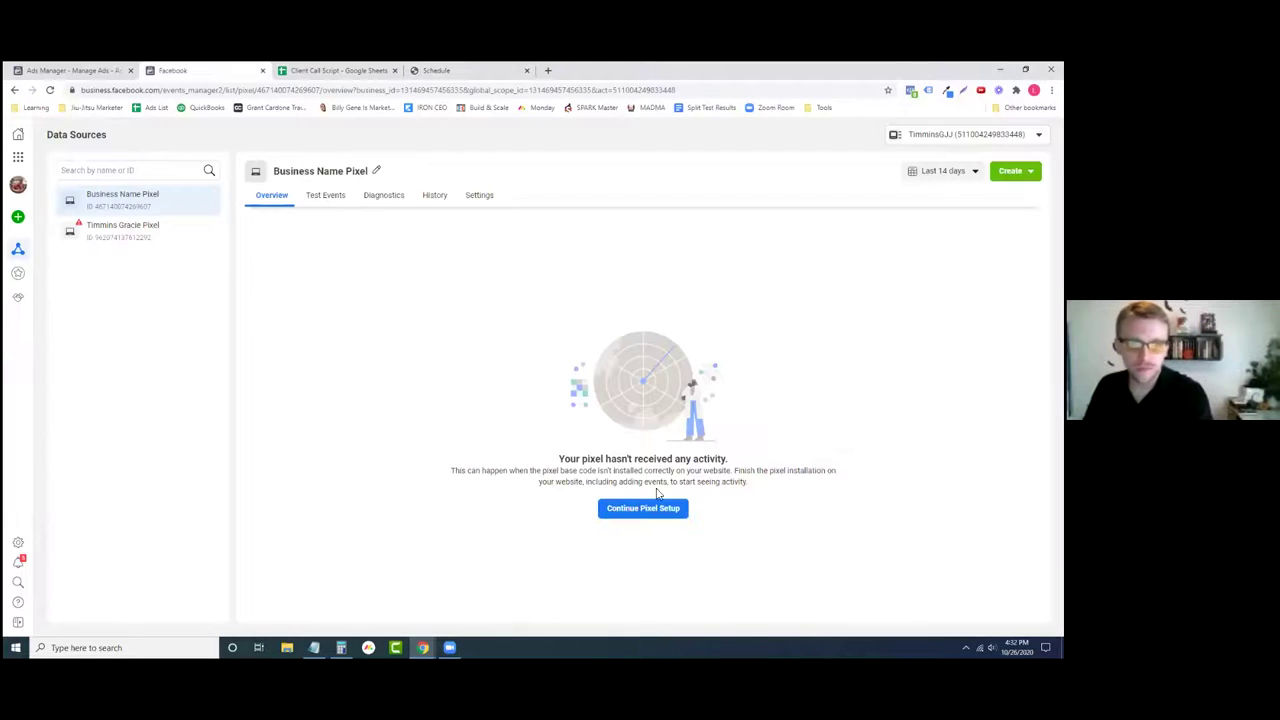
click(75, 70)
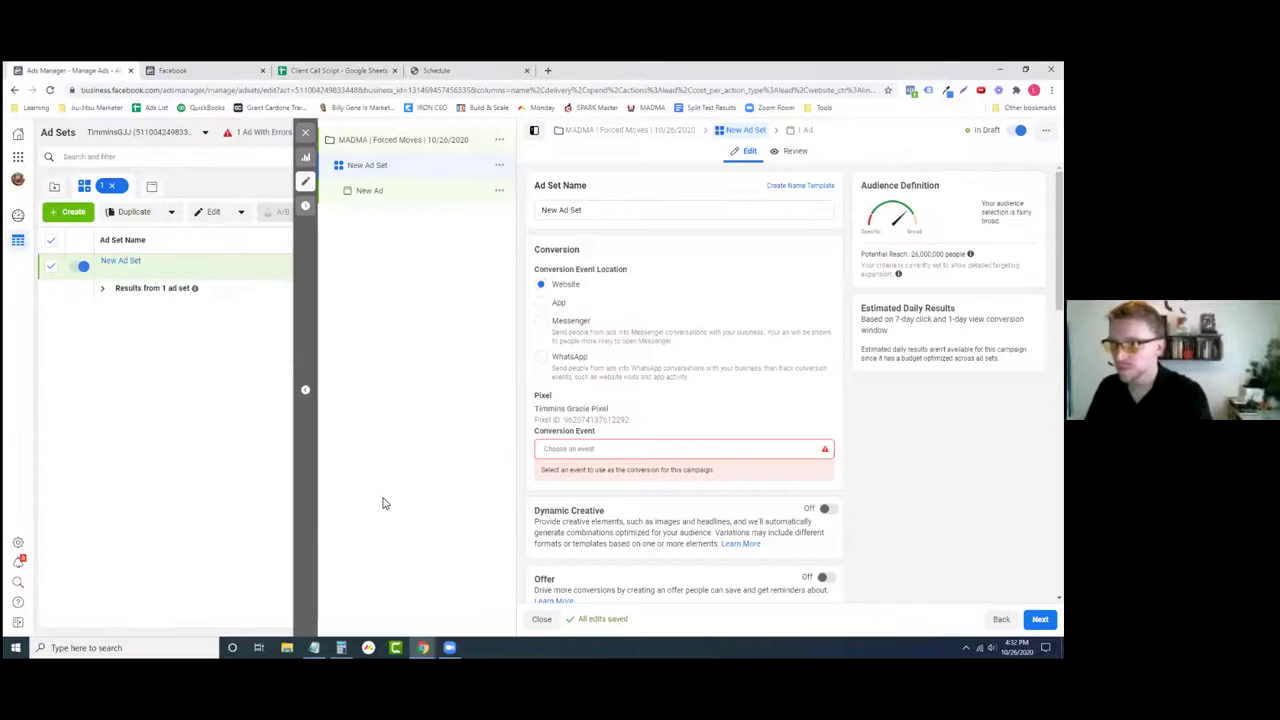
- Choose Lead as the ad set's conversion event on the Timmins Gracie Pixel
click(646, 449)
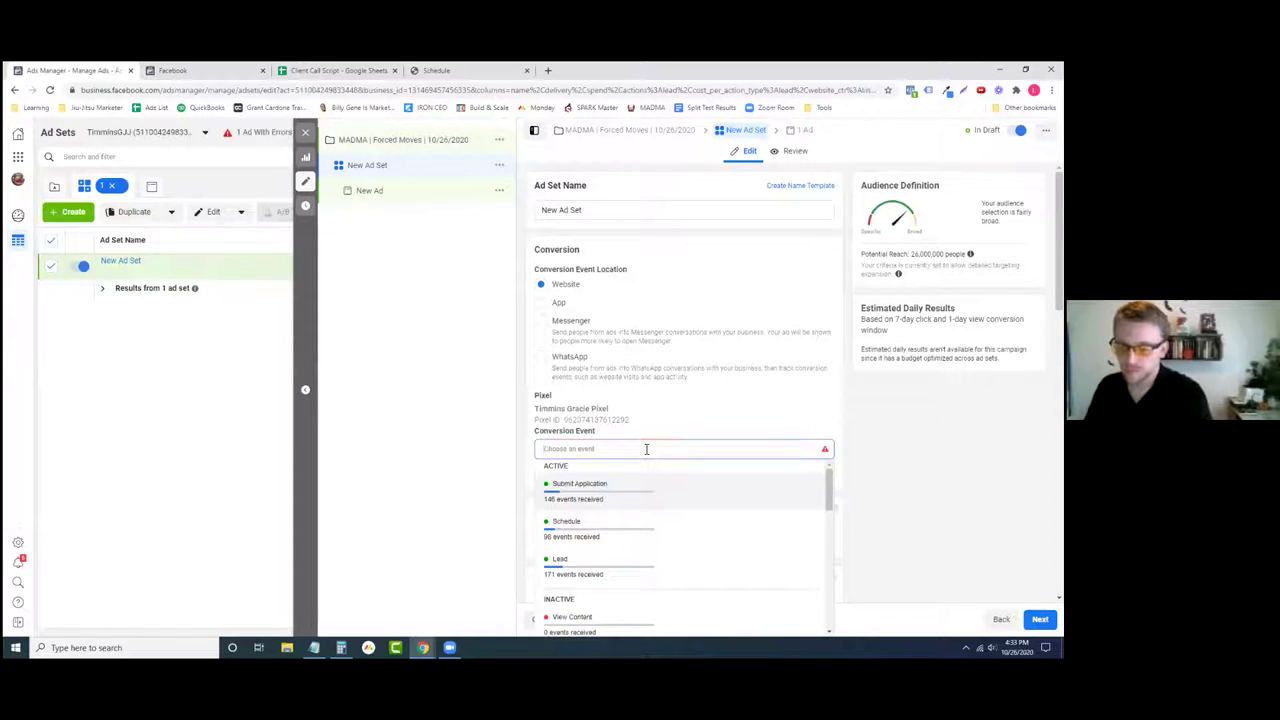
click(424, 457)
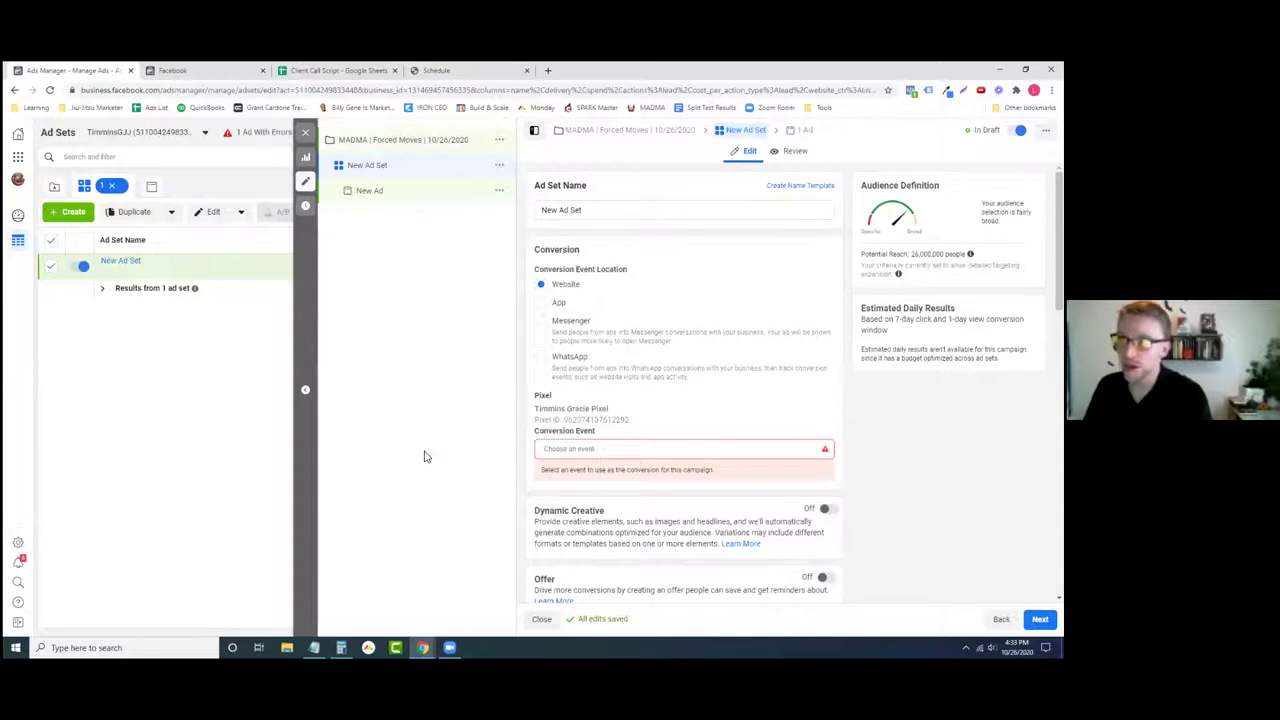
click(686, 449)
click(522, 356)
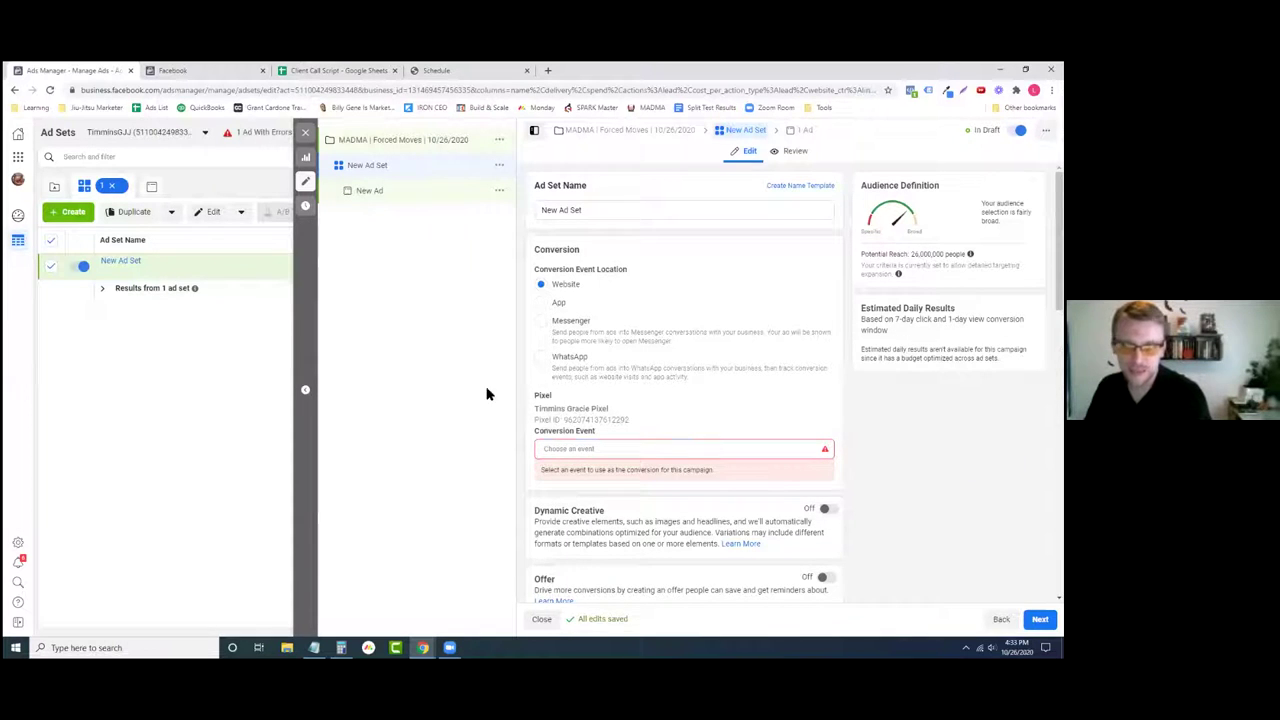
click(612, 448)
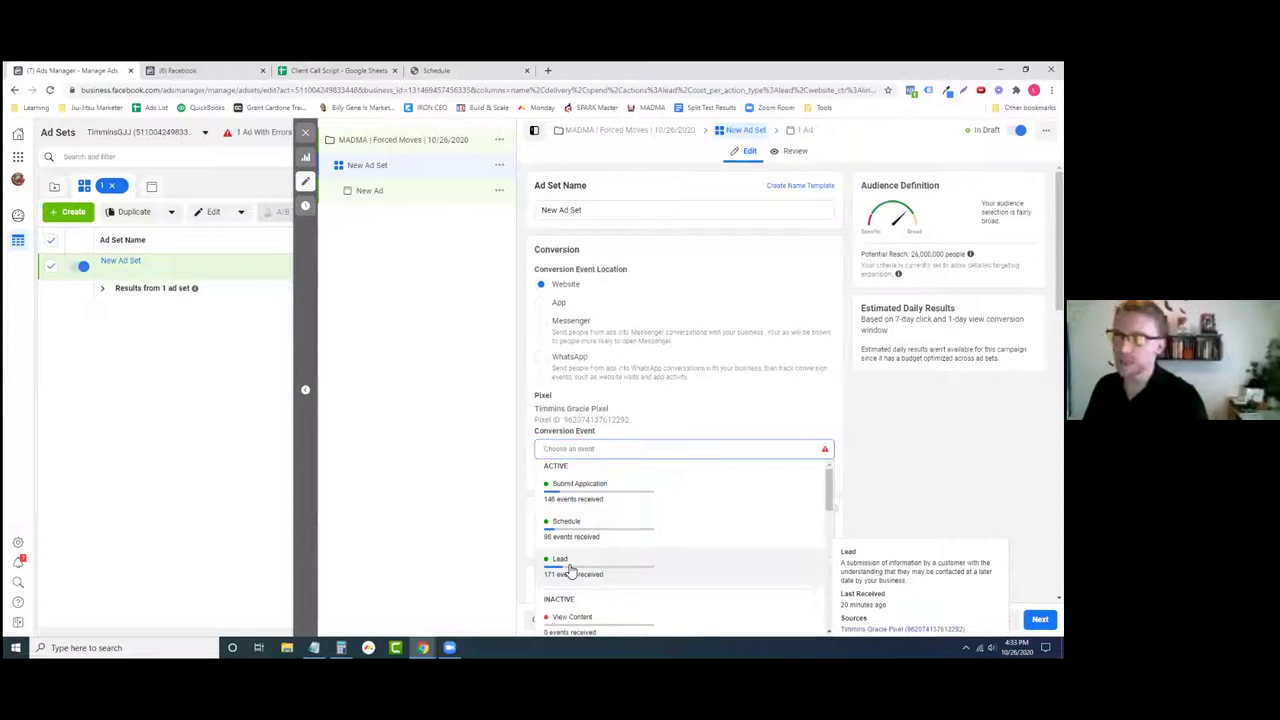
click(566, 566)
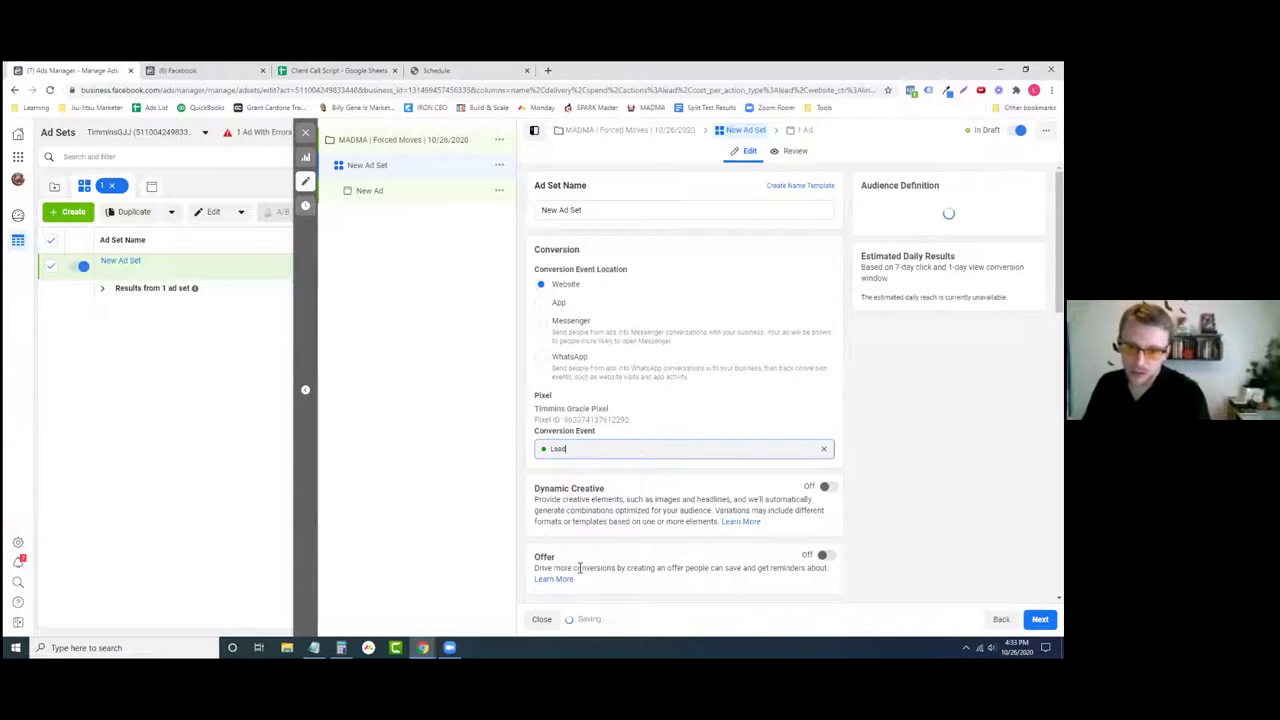
- Scroll past Budget & Schedule to the Audience section targeting Canada, ages 18–65+
scroll(535, 463, down, 2)
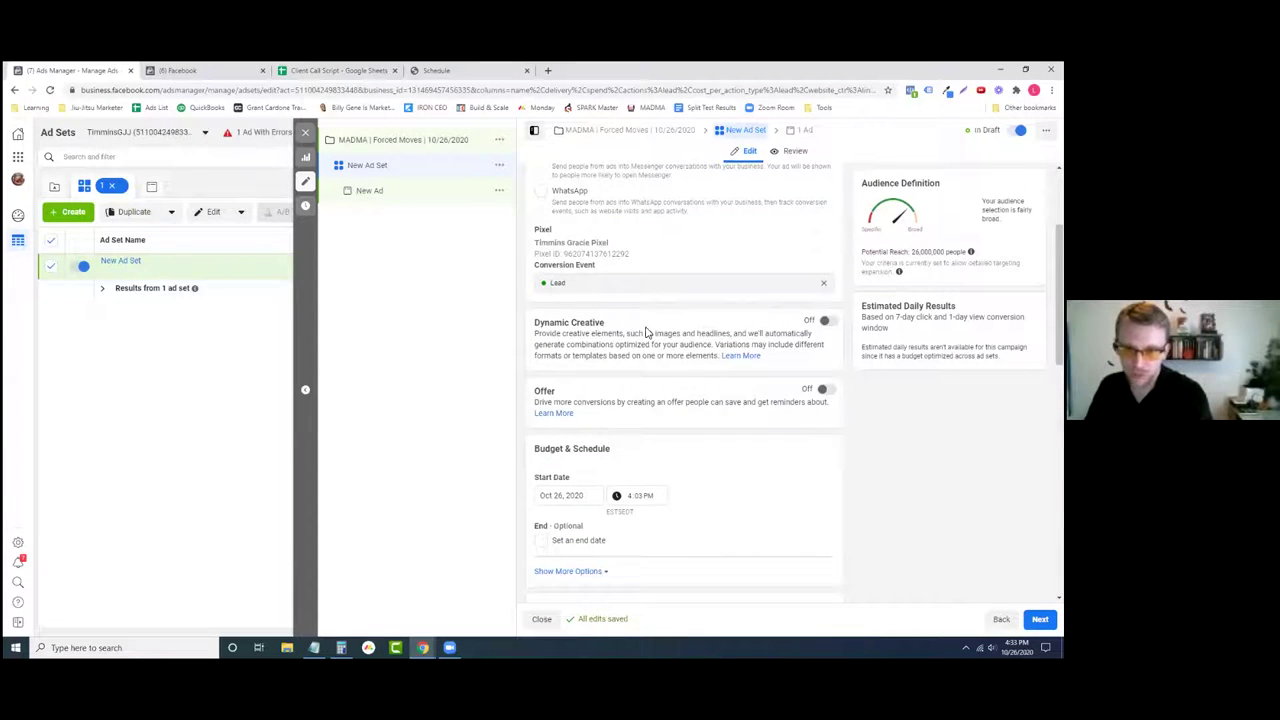
scroll(637, 332, down, 1)
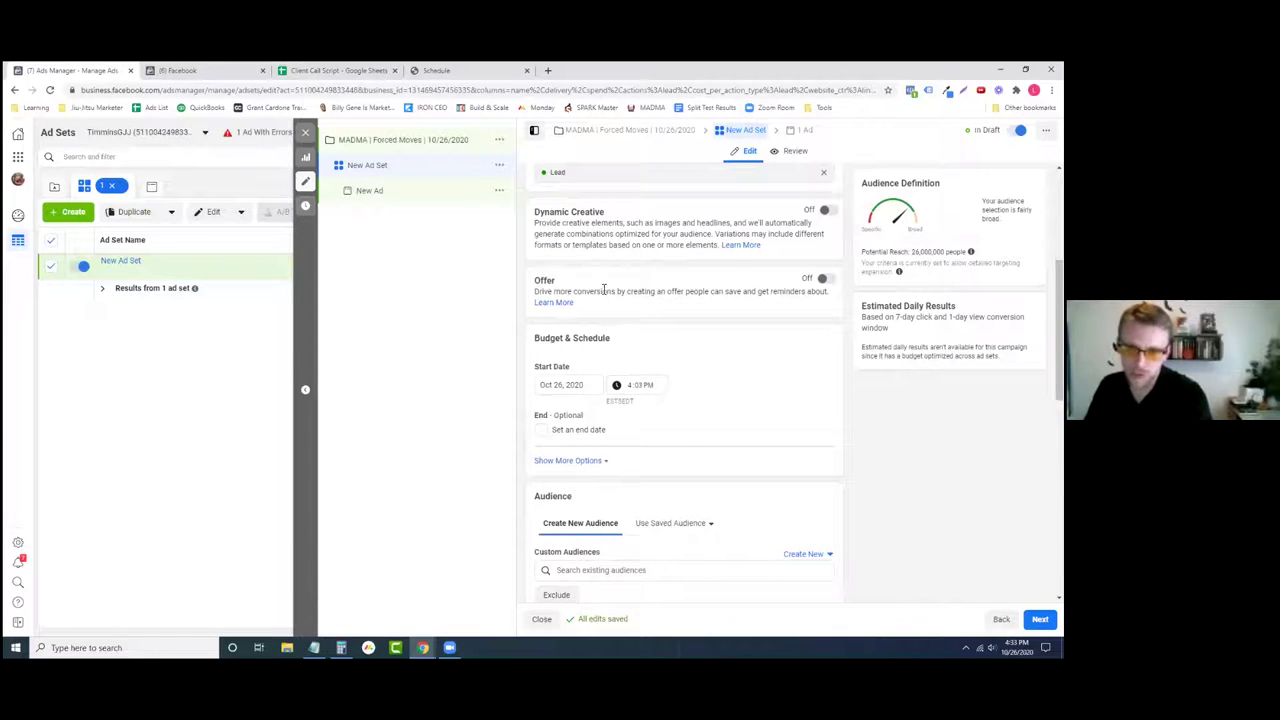
scroll(619, 295, down, 1)
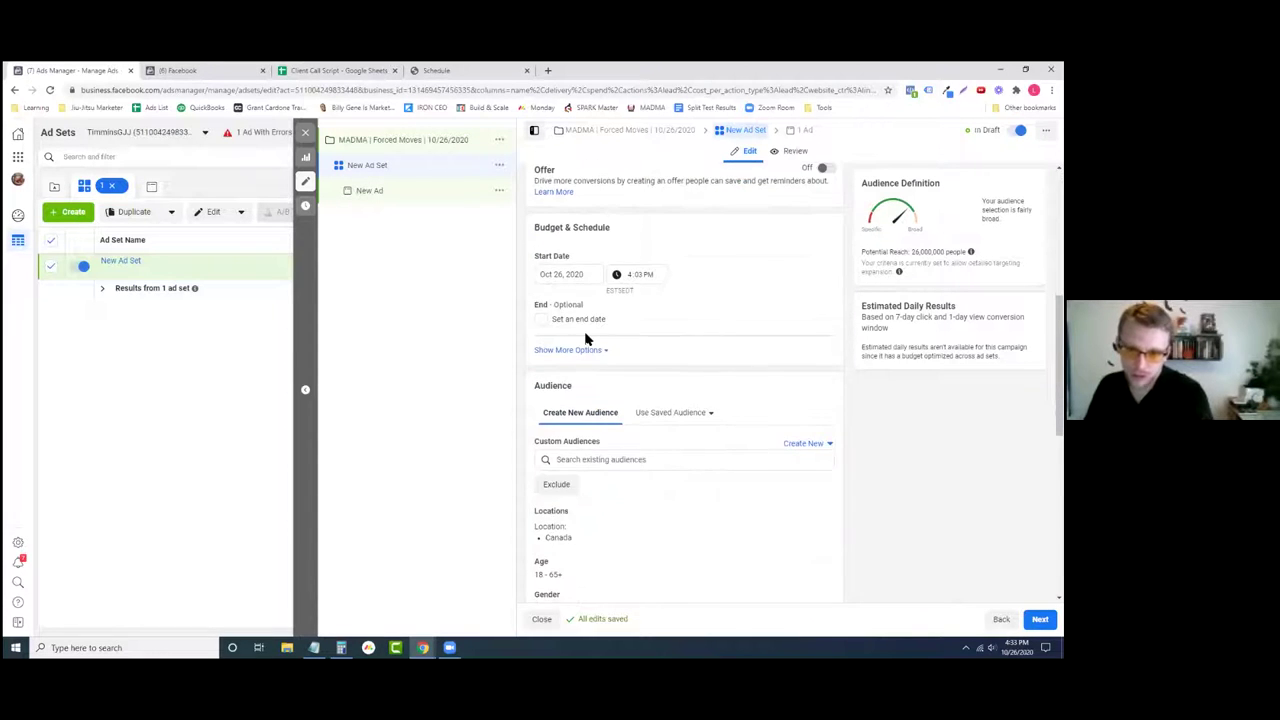
scroll(586, 334, down, 1)
scroll(630, 316, down, 1)
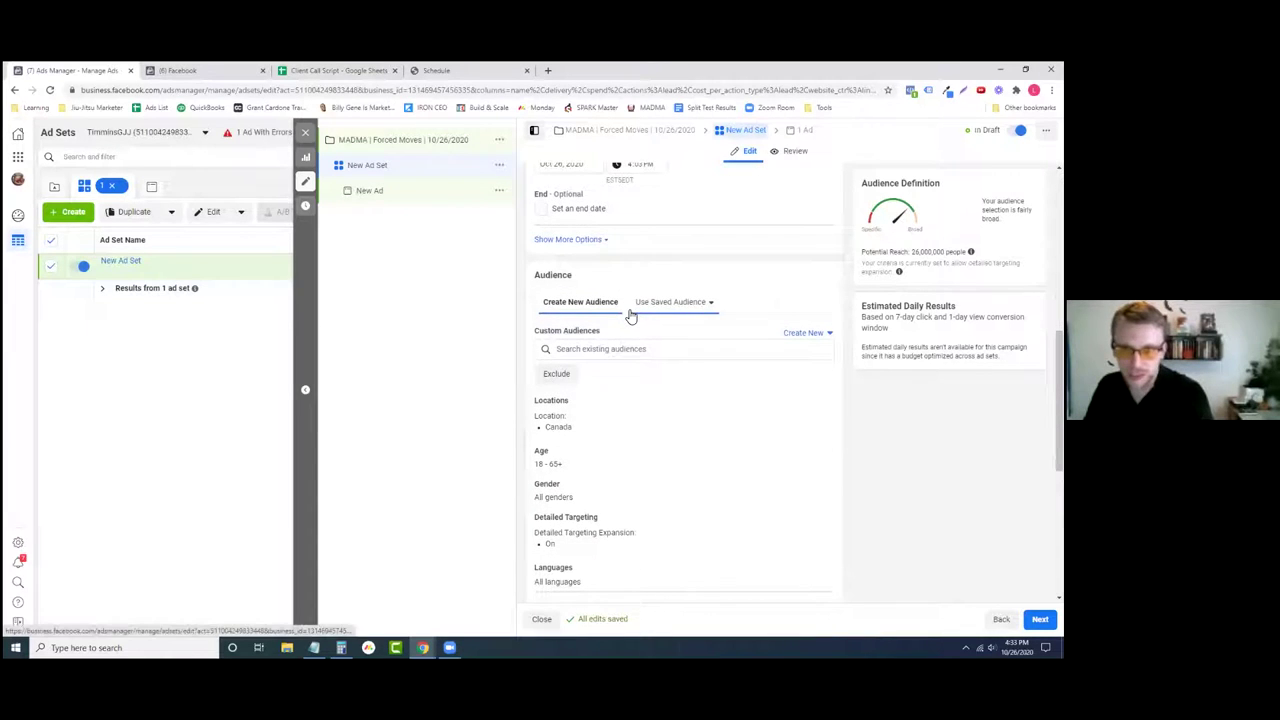
scroll(655, 401, down, 2)
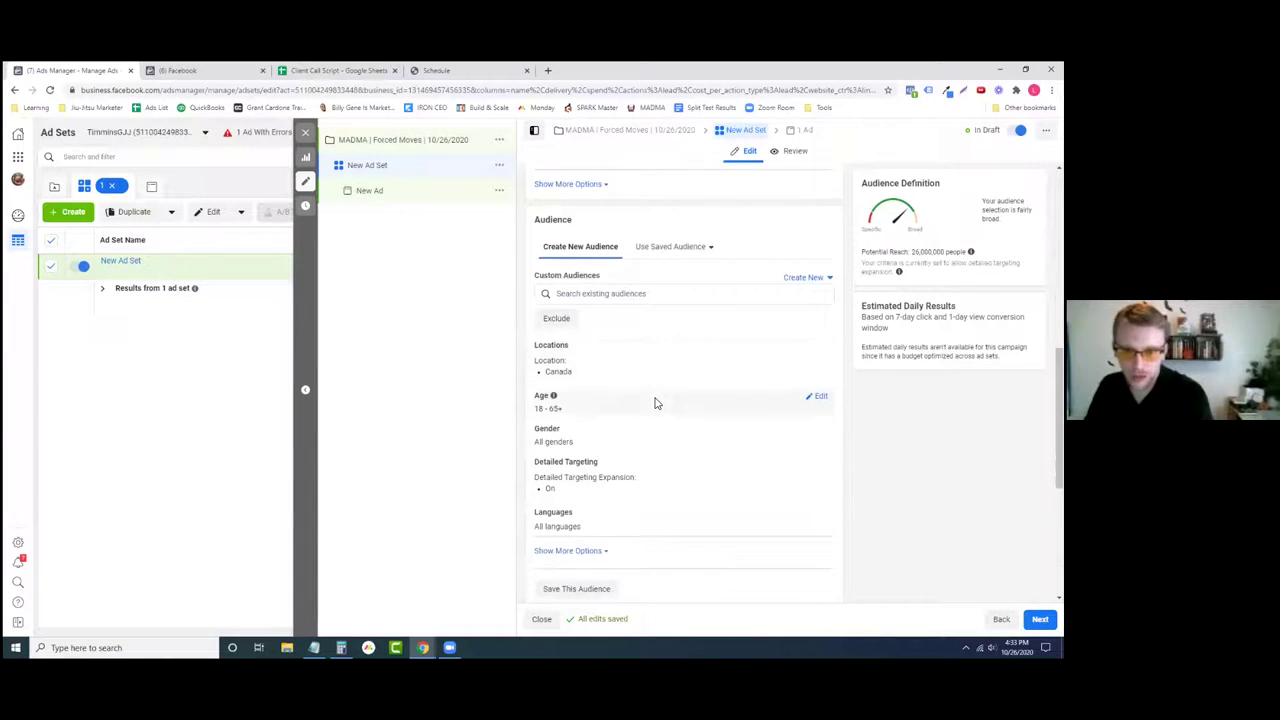
scroll(656, 399, up, 3)
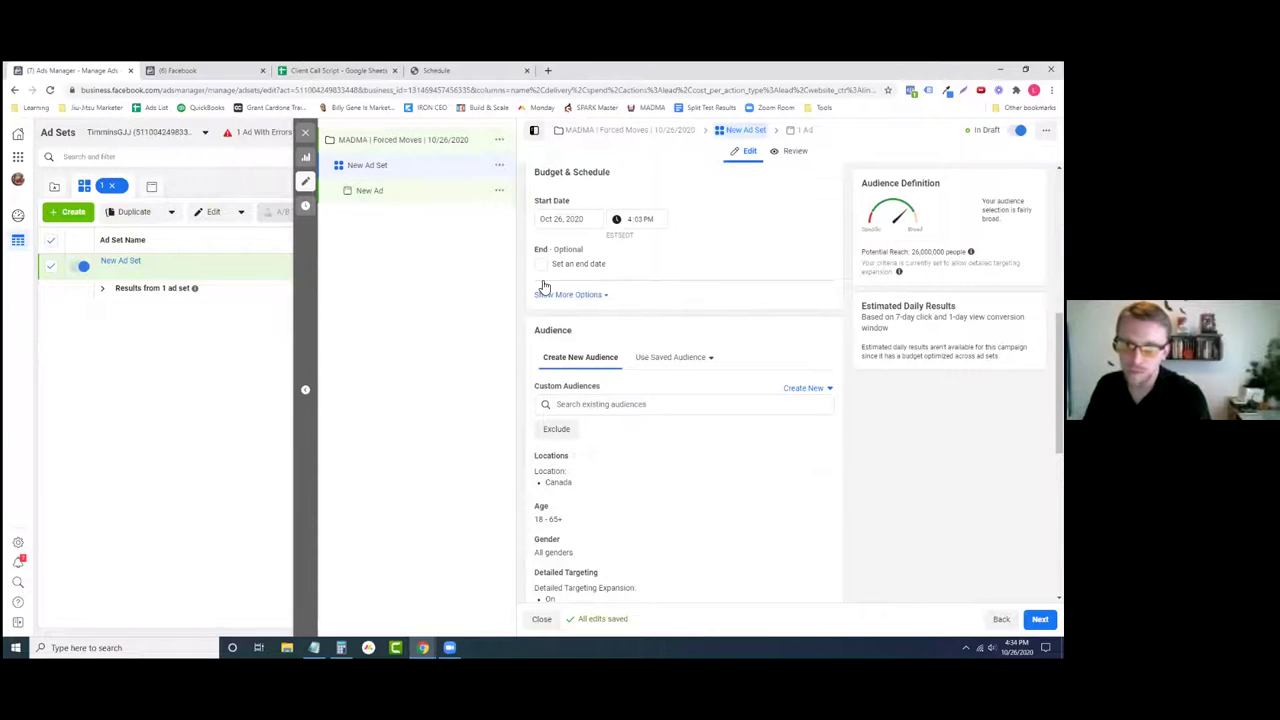
scroll(660, 435, down, 3)
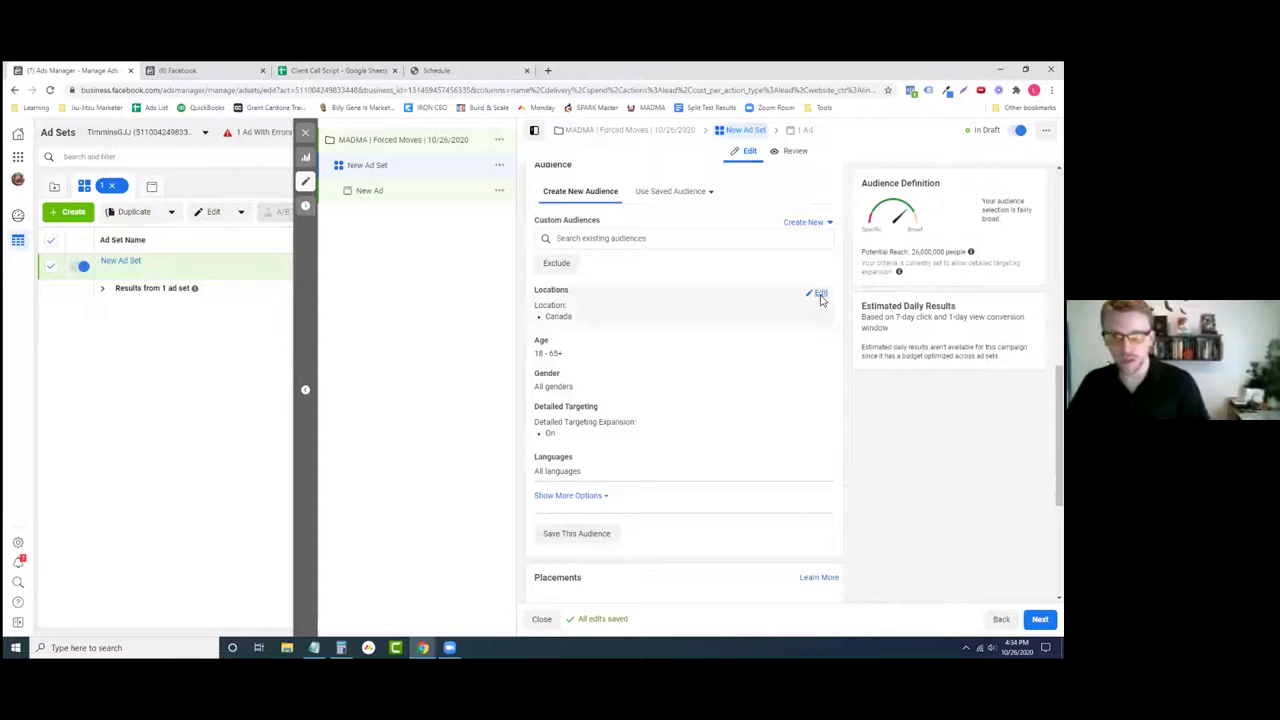
click(818, 296)
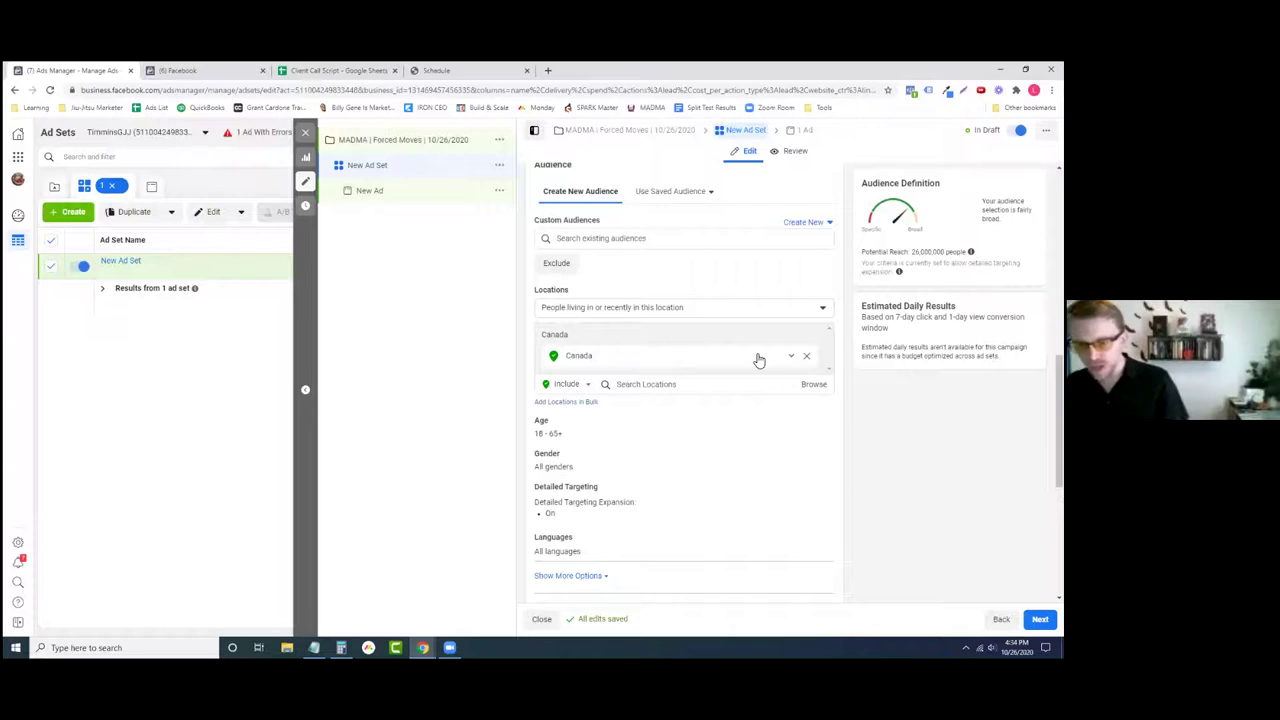
click(659, 384)
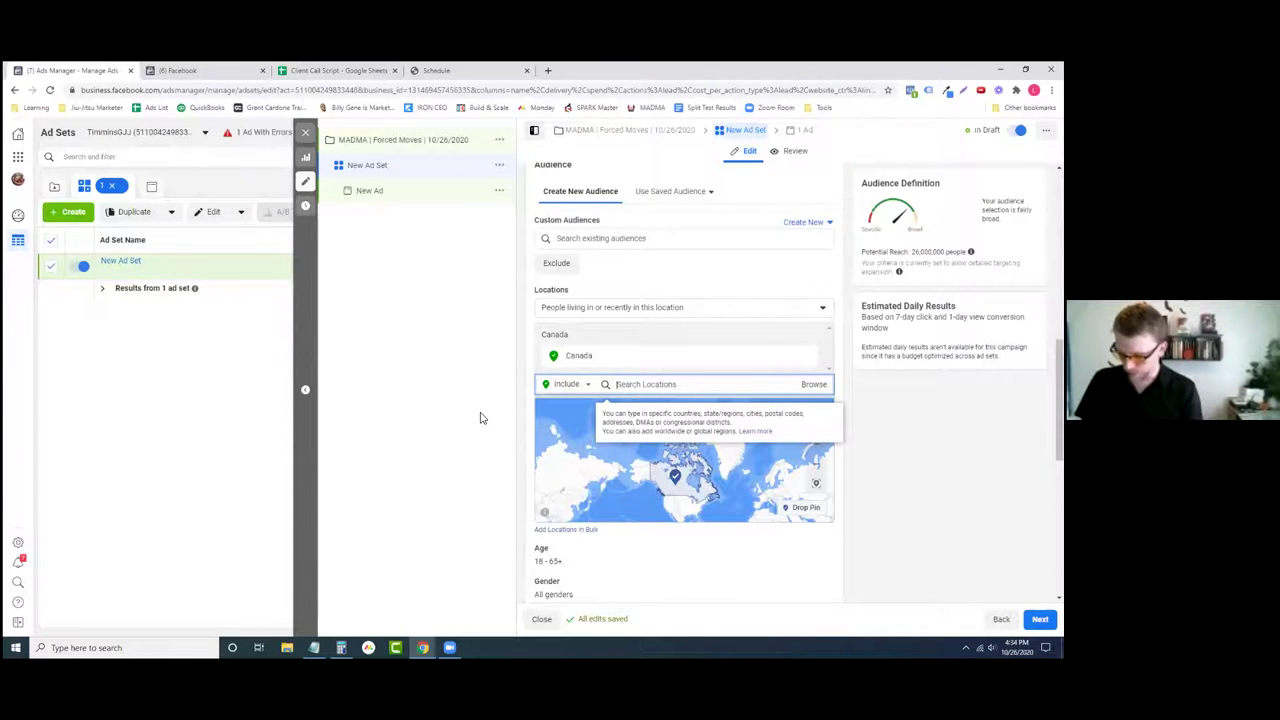
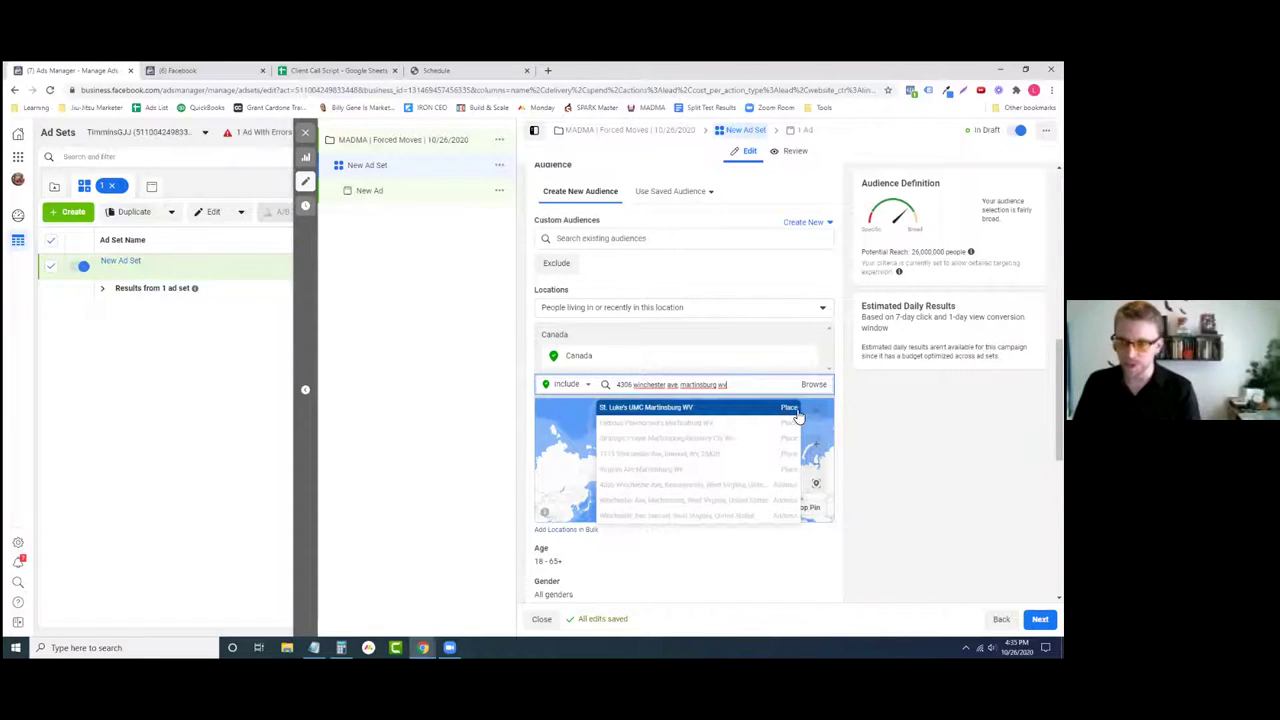
click(625, 486)
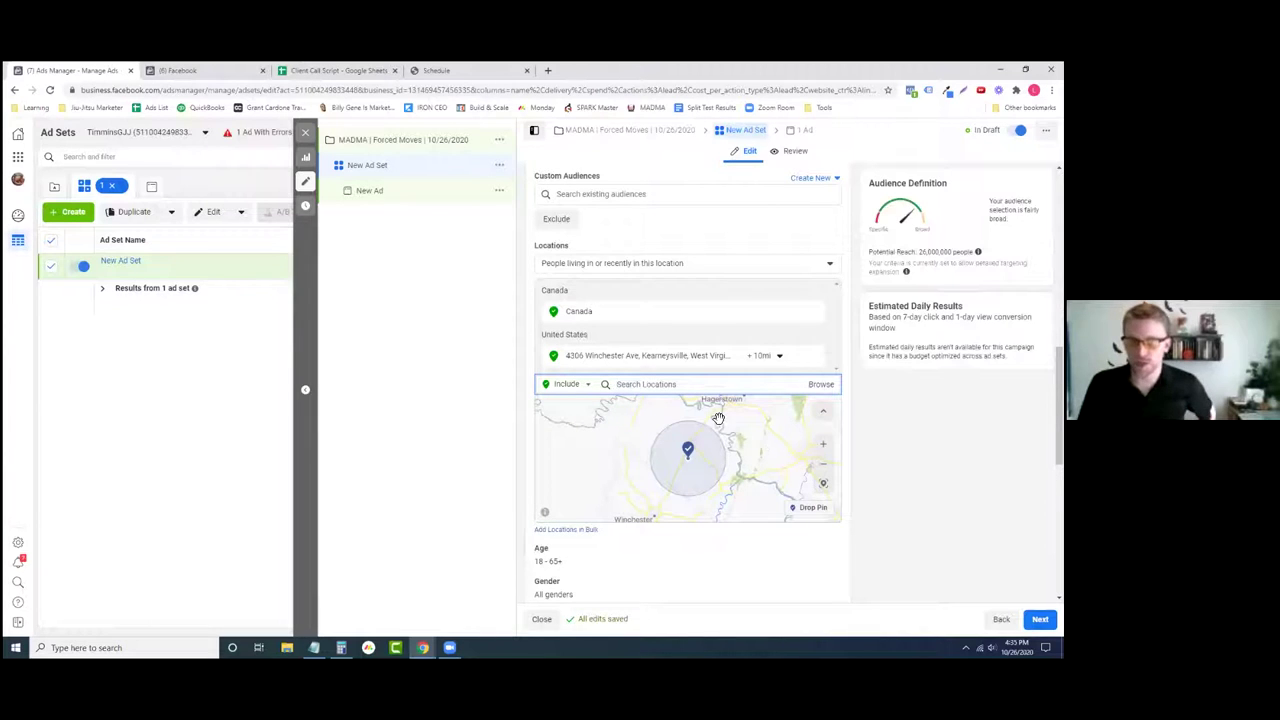
- Remove Canada from the locations and widen the address's radius from 10 to 50 miles
click(815, 315)
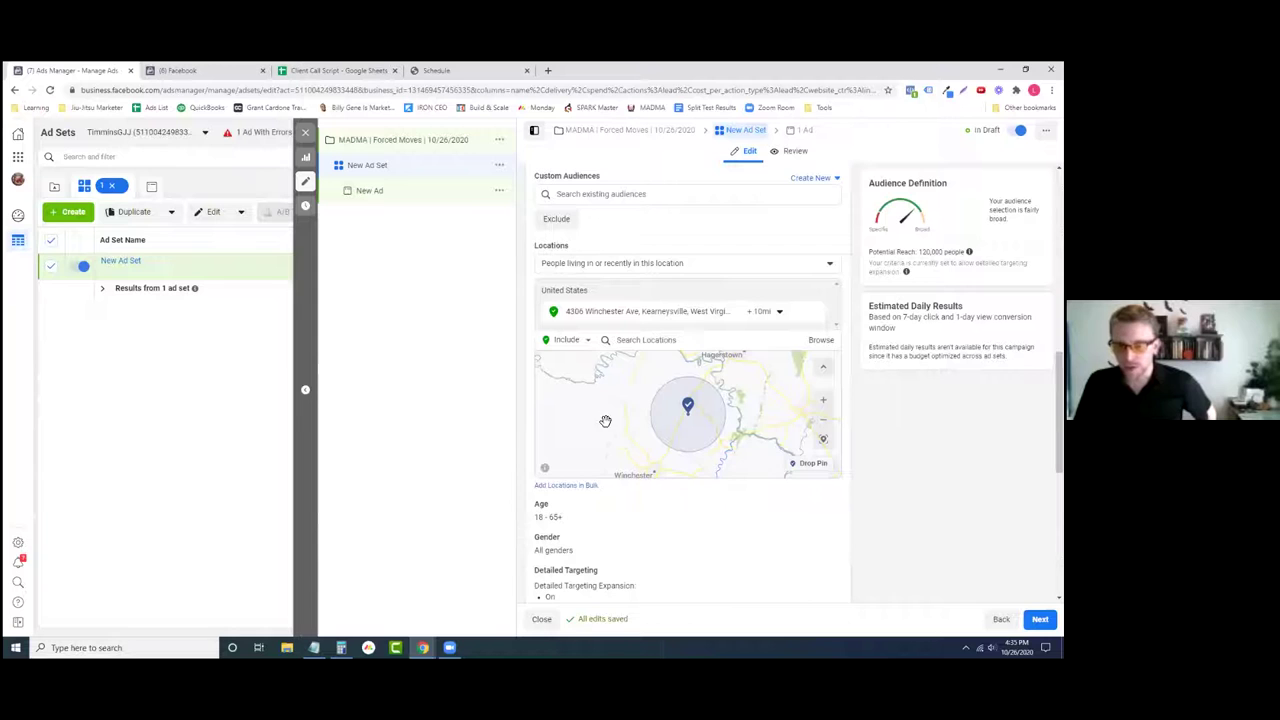
click(764, 314)
drag(757, 346, 778, 354)
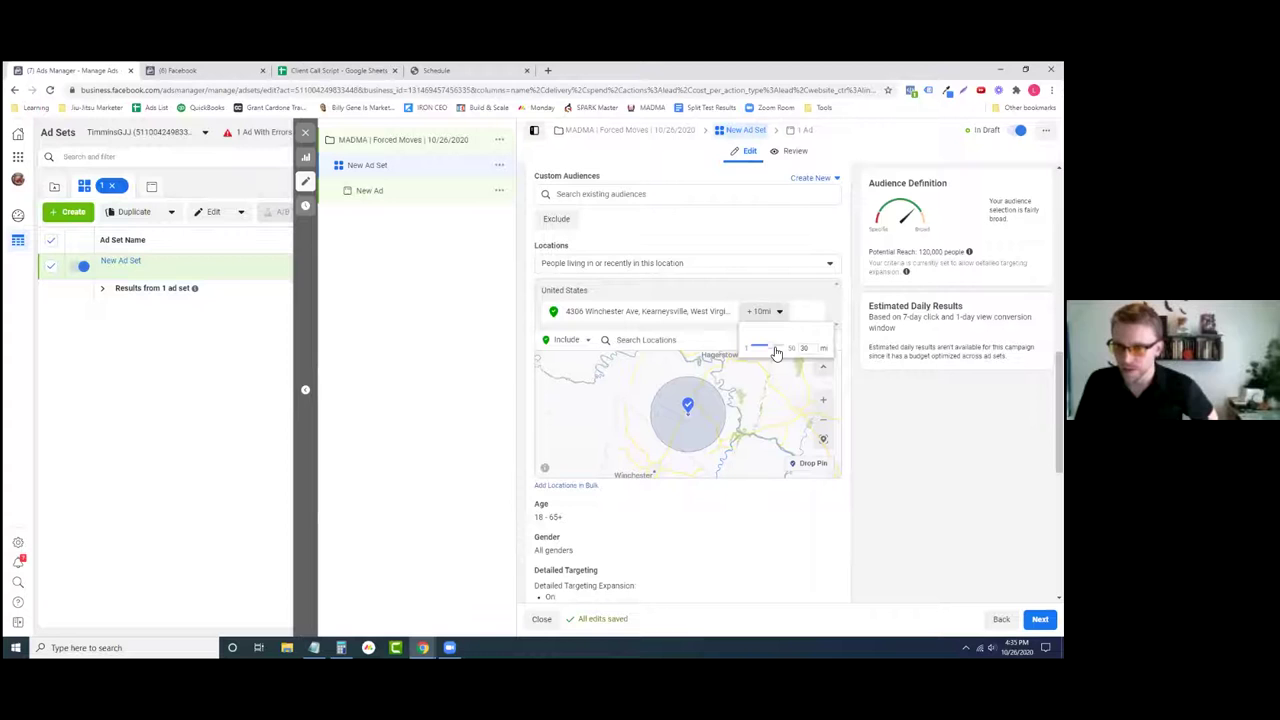
drag(778, 353, 781, 352)
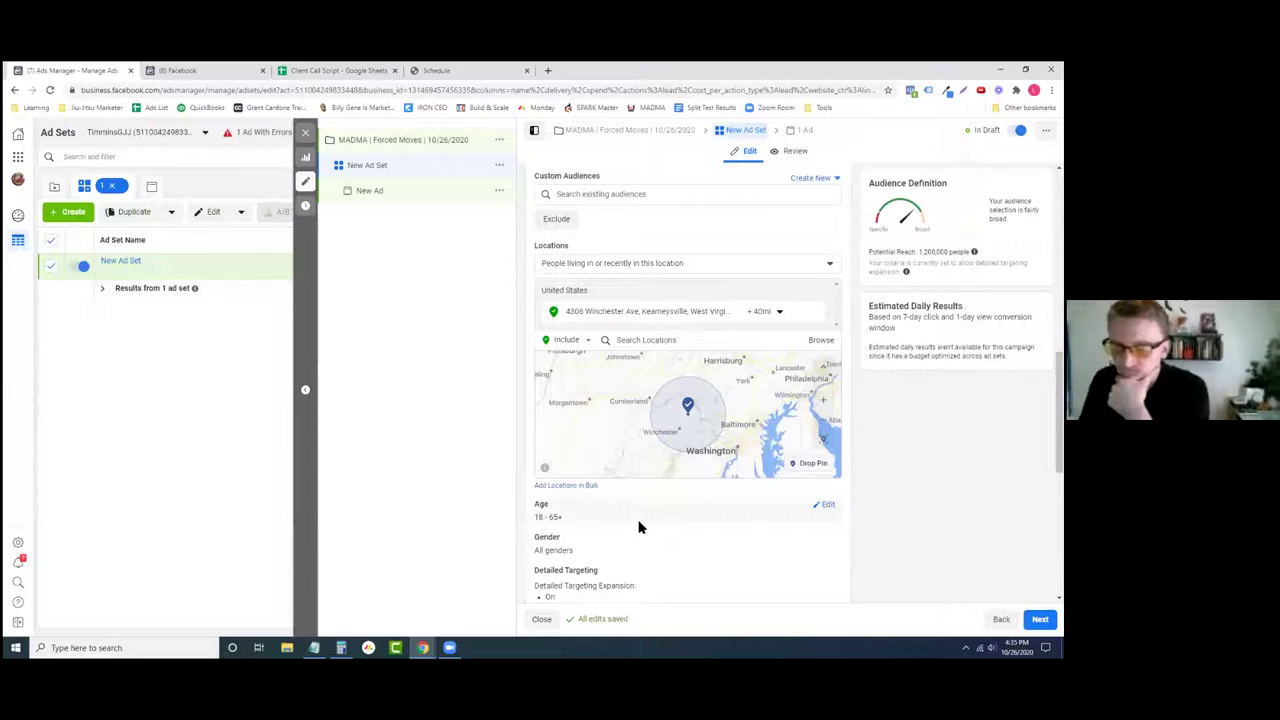
click(779, 313)
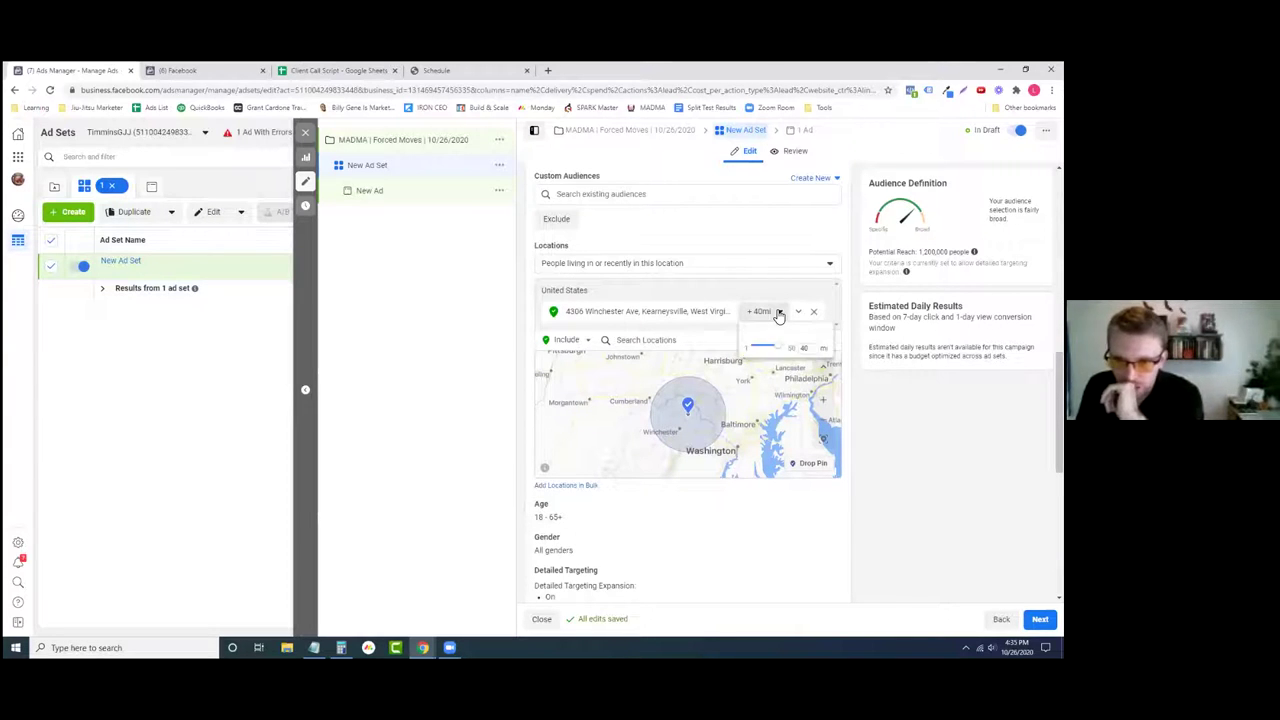
click(789, 346)
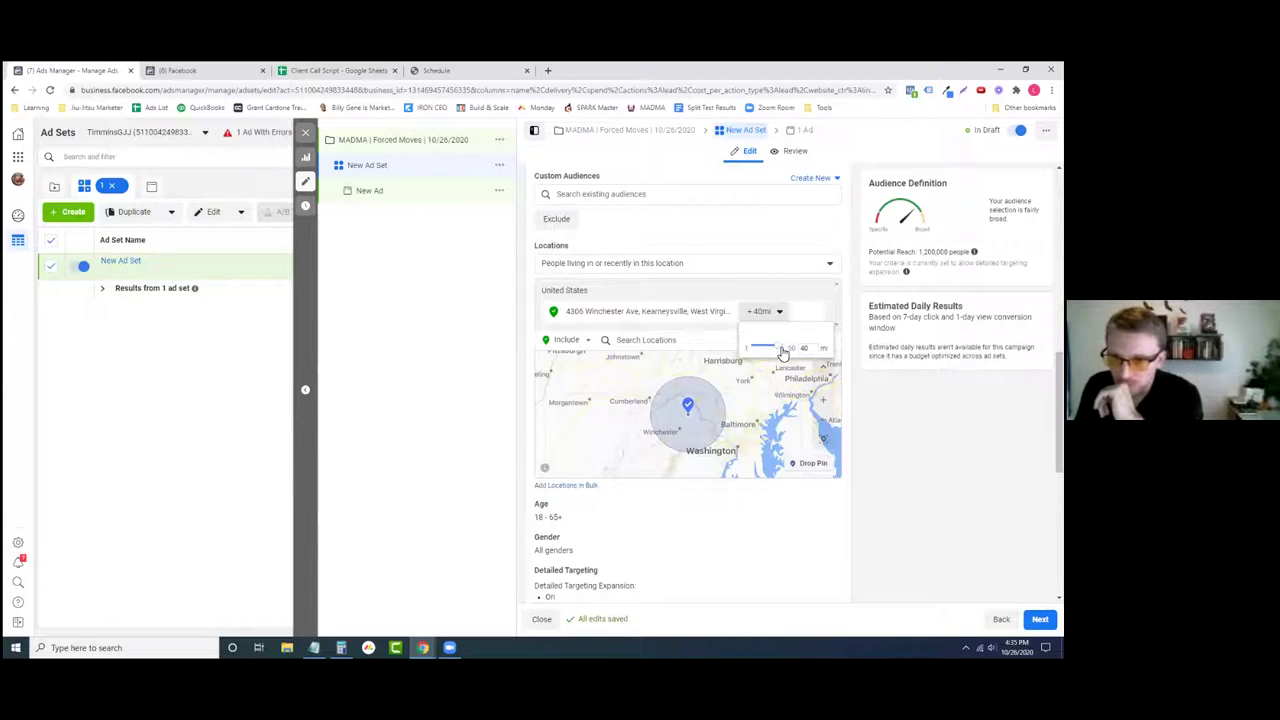
click(805, 480)
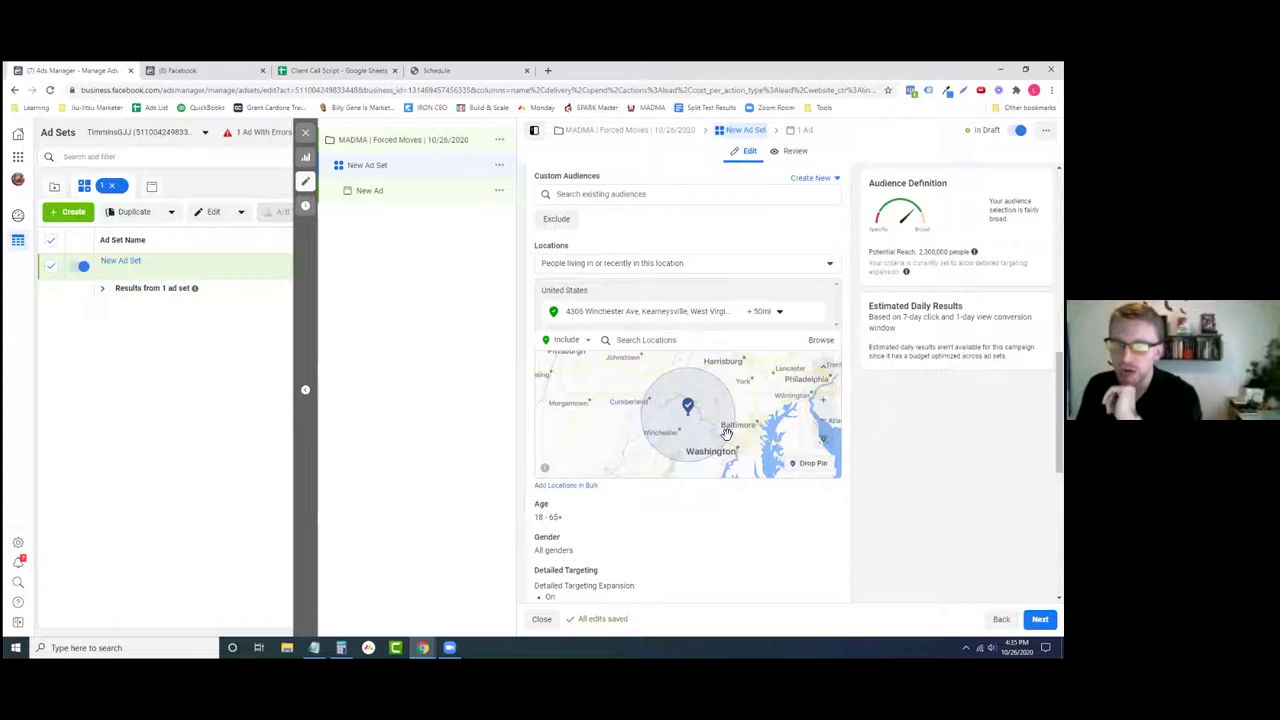
- Drop a pin near Winchester (39.1641, -78.1732) and give it a 50-mile radius
click(816, 470)
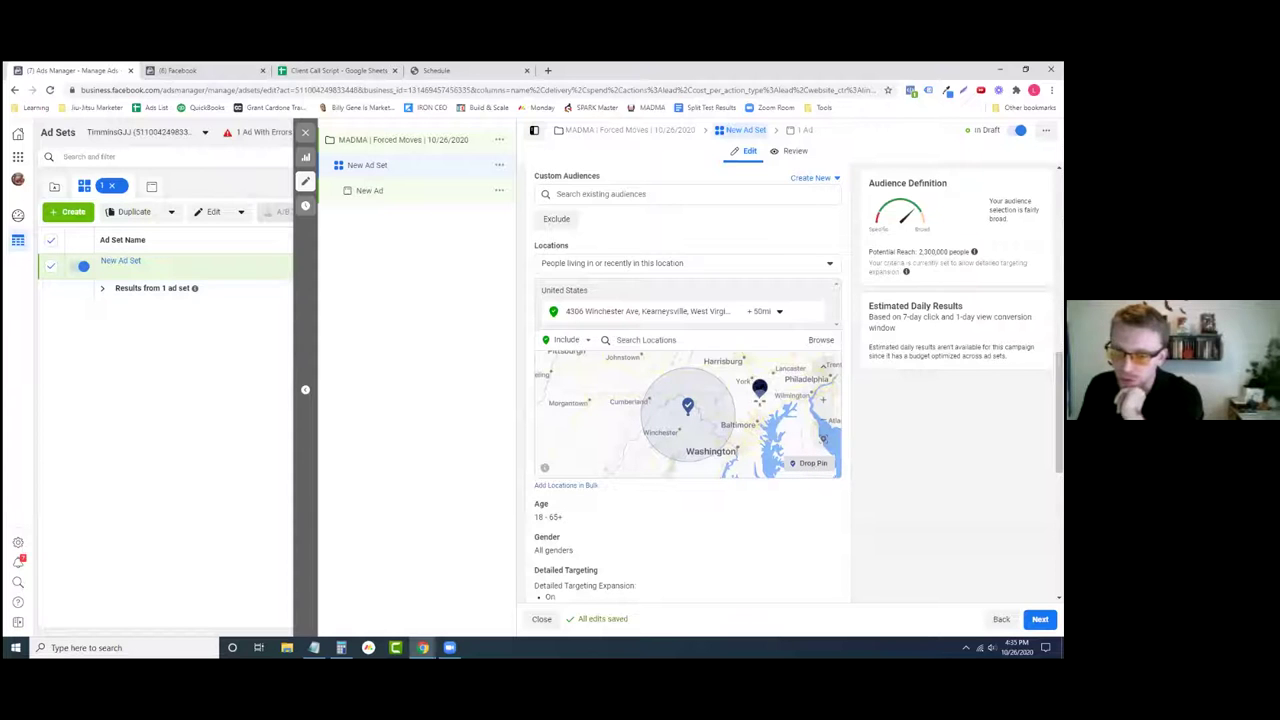
click(690, 443)
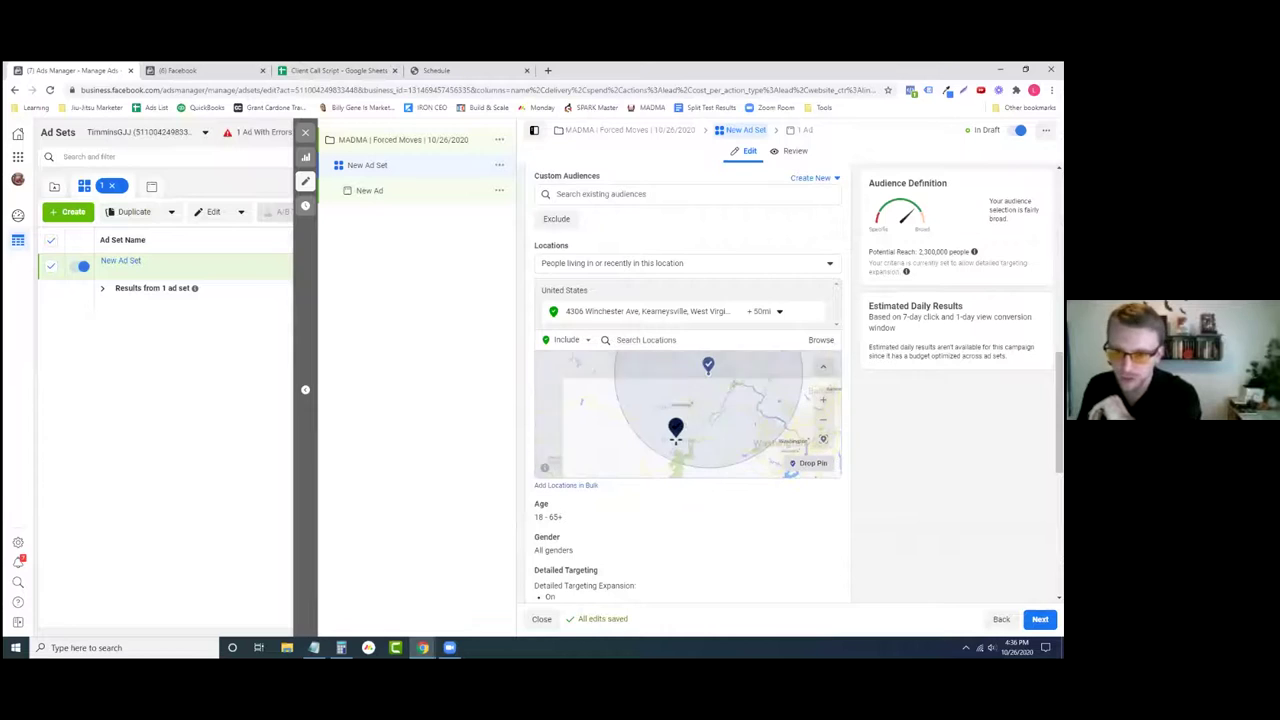
click(690, 407)
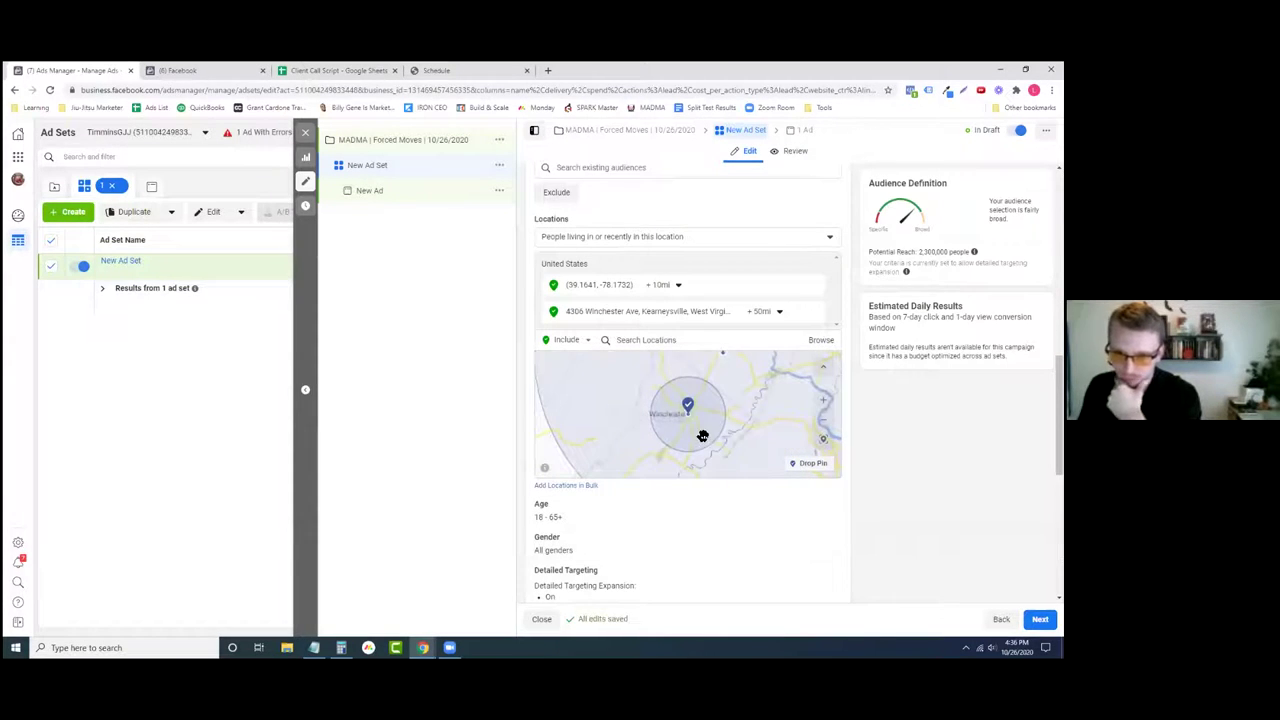
click(677, 285)
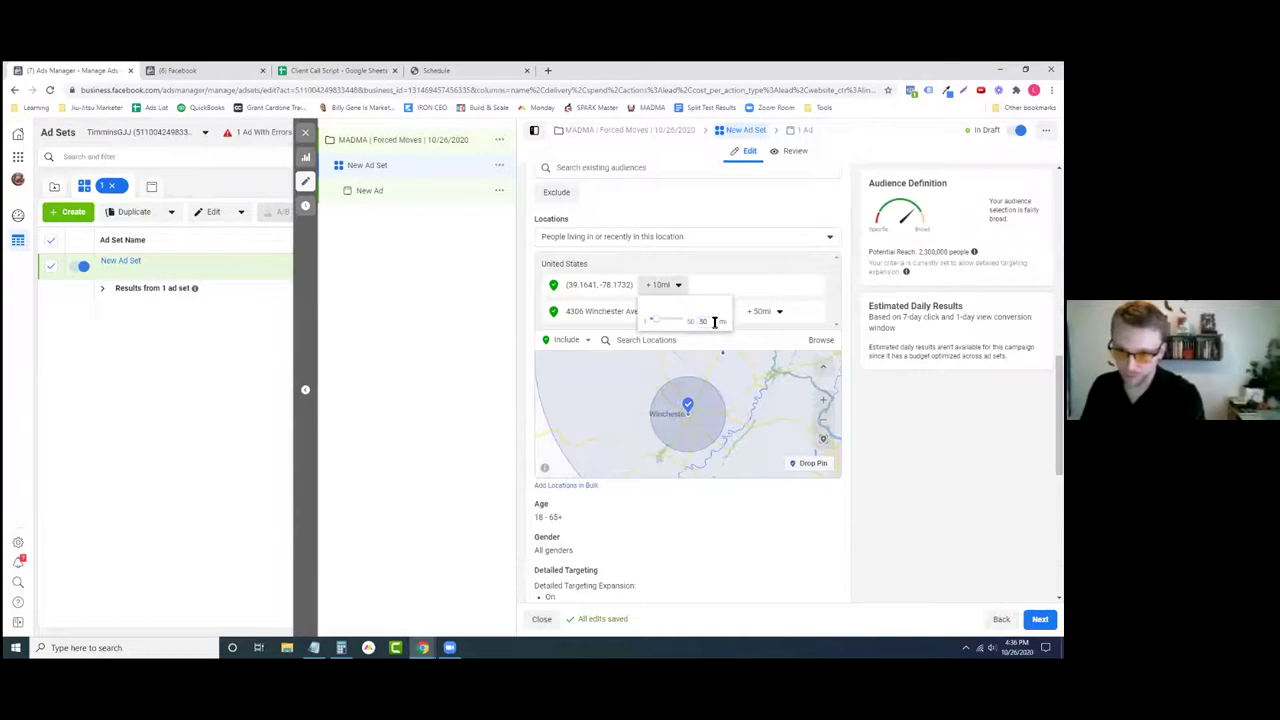
key(Return)
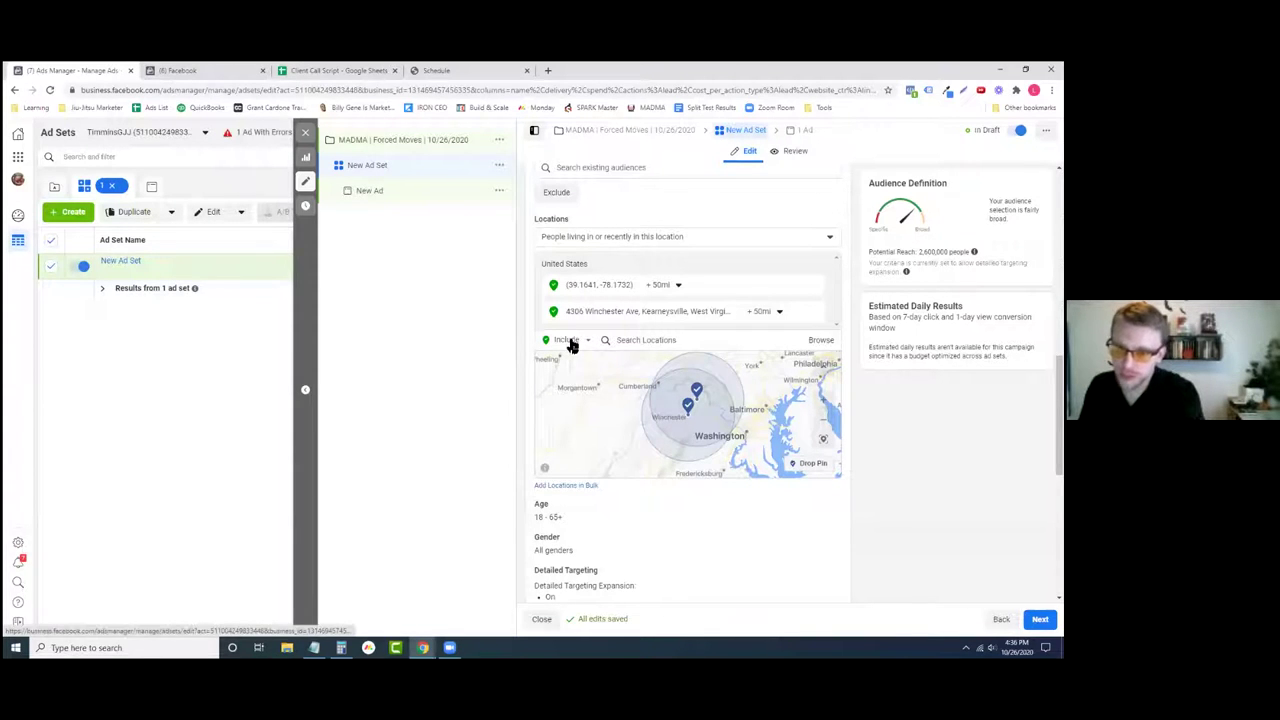
drag(737, 385, 751, 430)
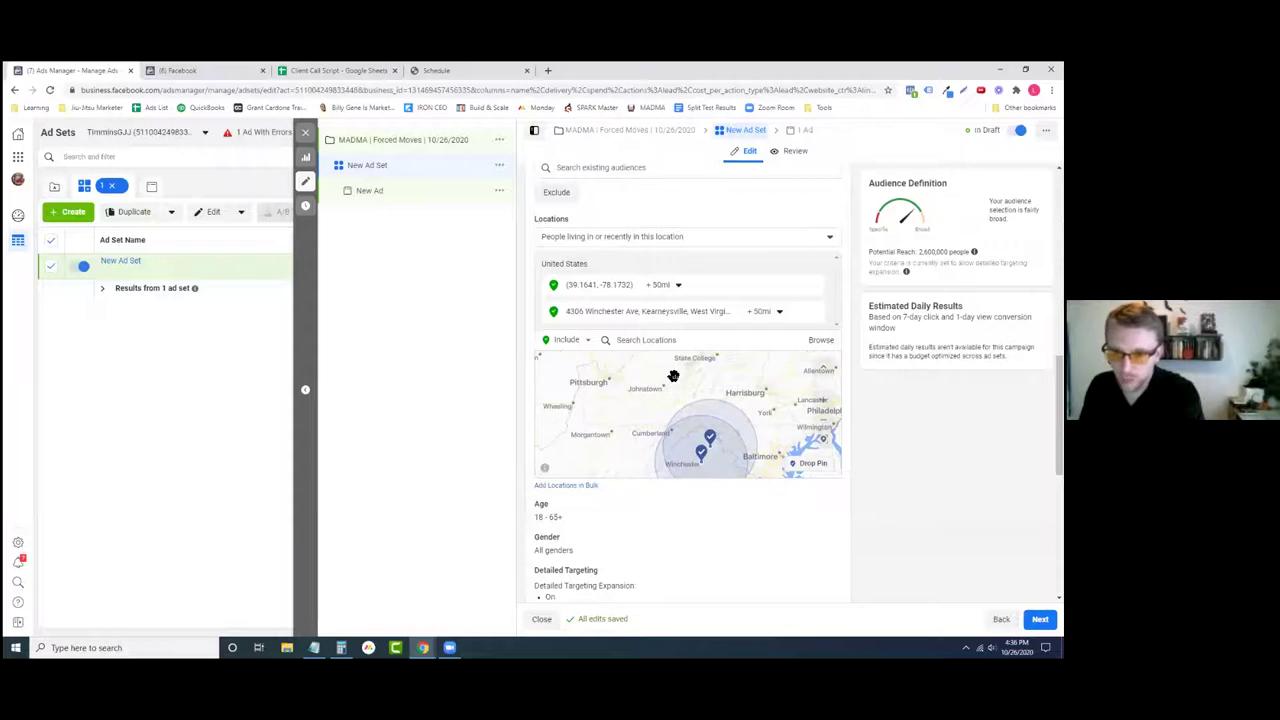
drag(691, 386, 663, 366)
- Exclude Pennsylvania from the audience and delete the dropped-pin location
click(573, 344)
click(555, 376)
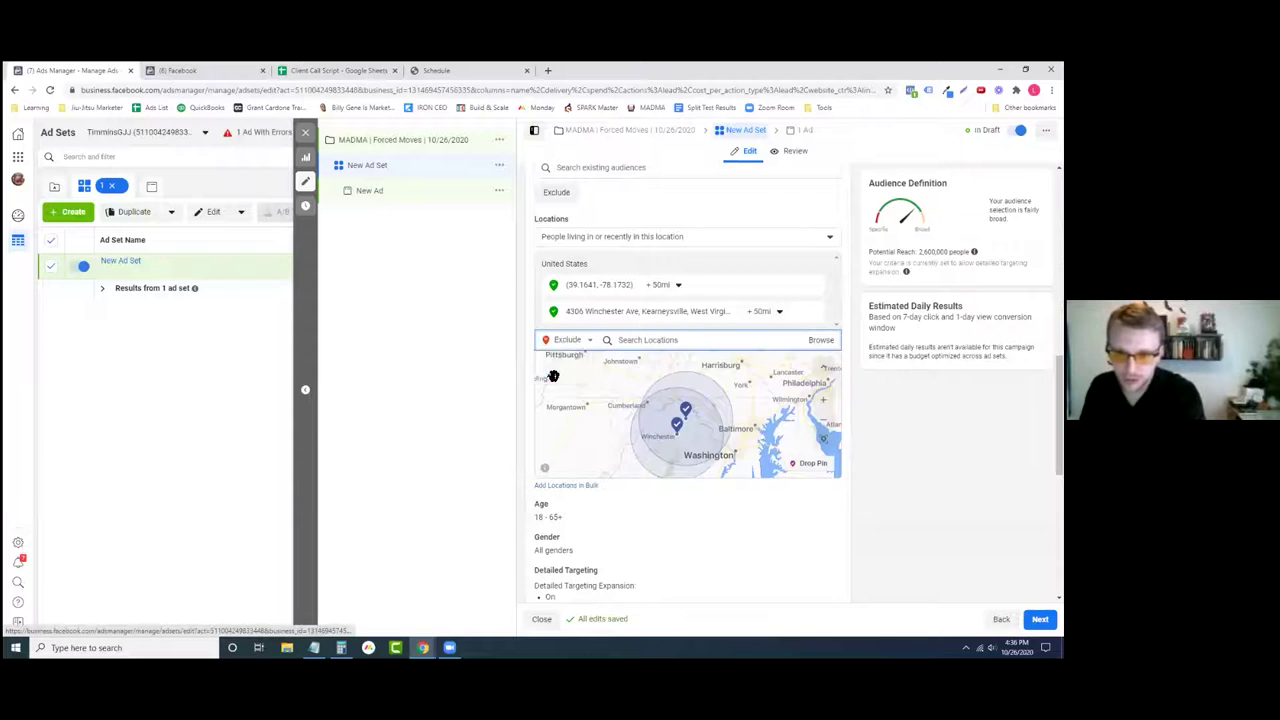
click(638, 339)
text(penn)
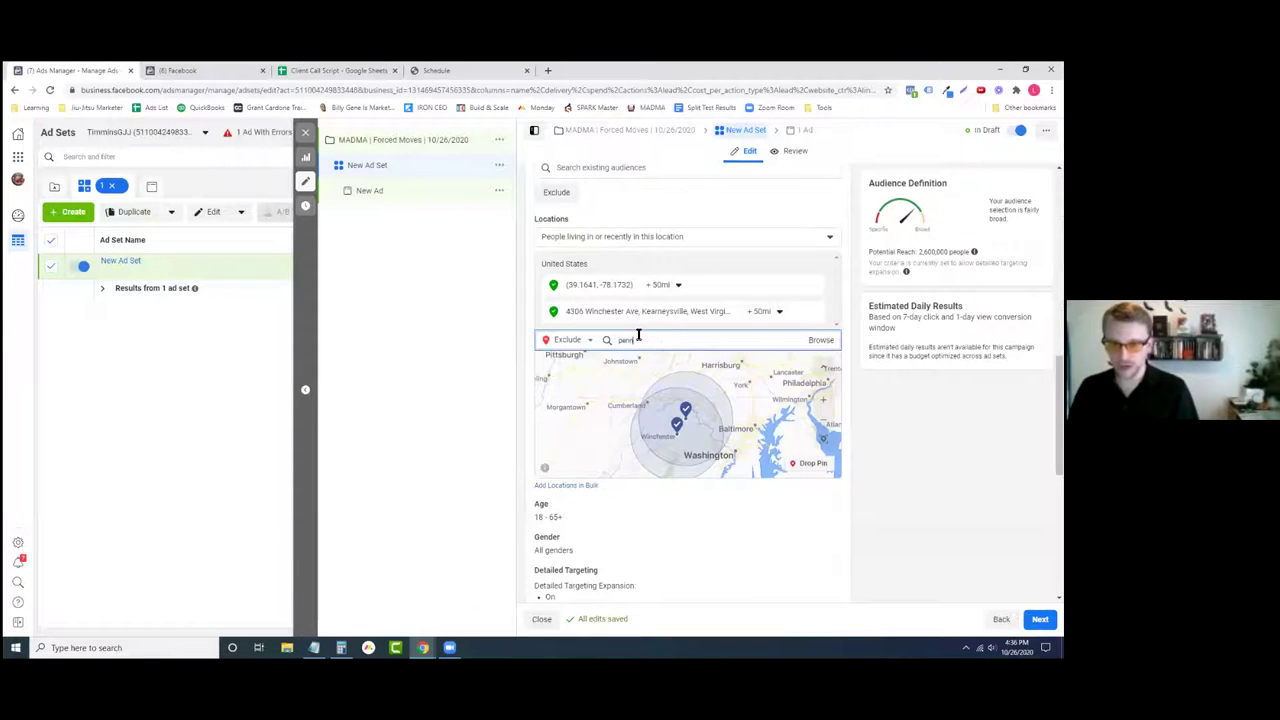
text(syl)
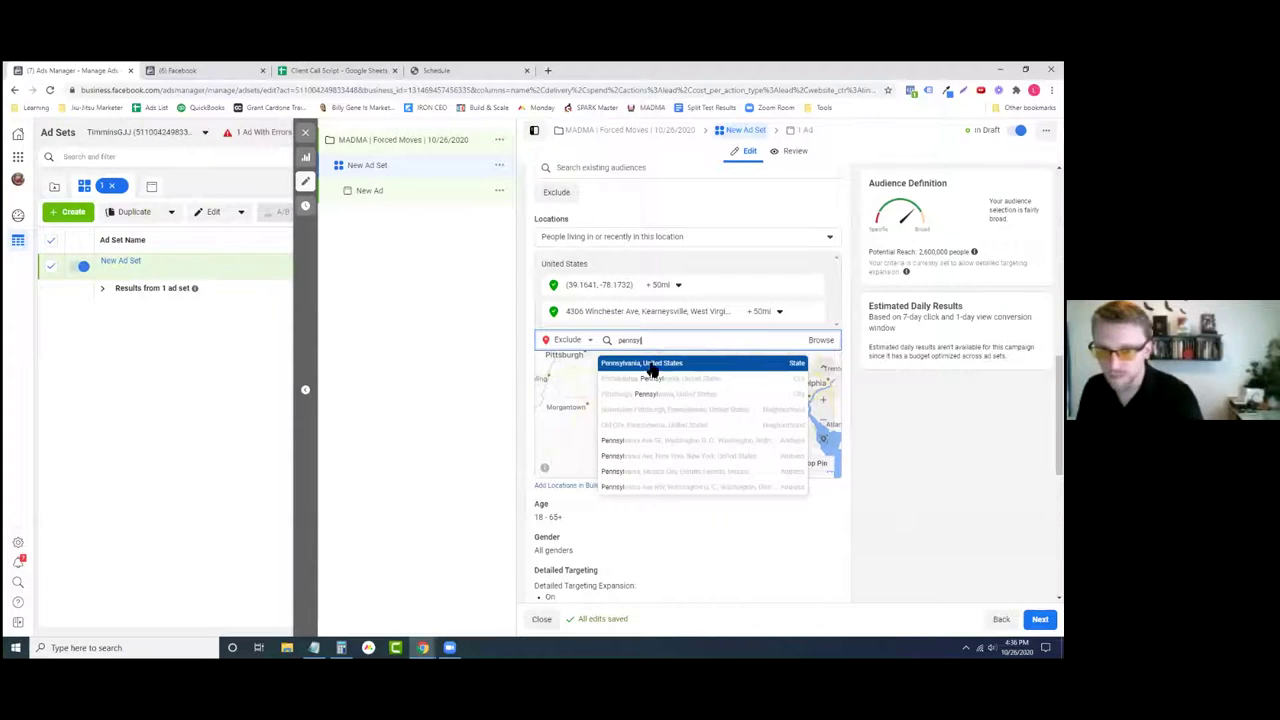
click(651, 363)
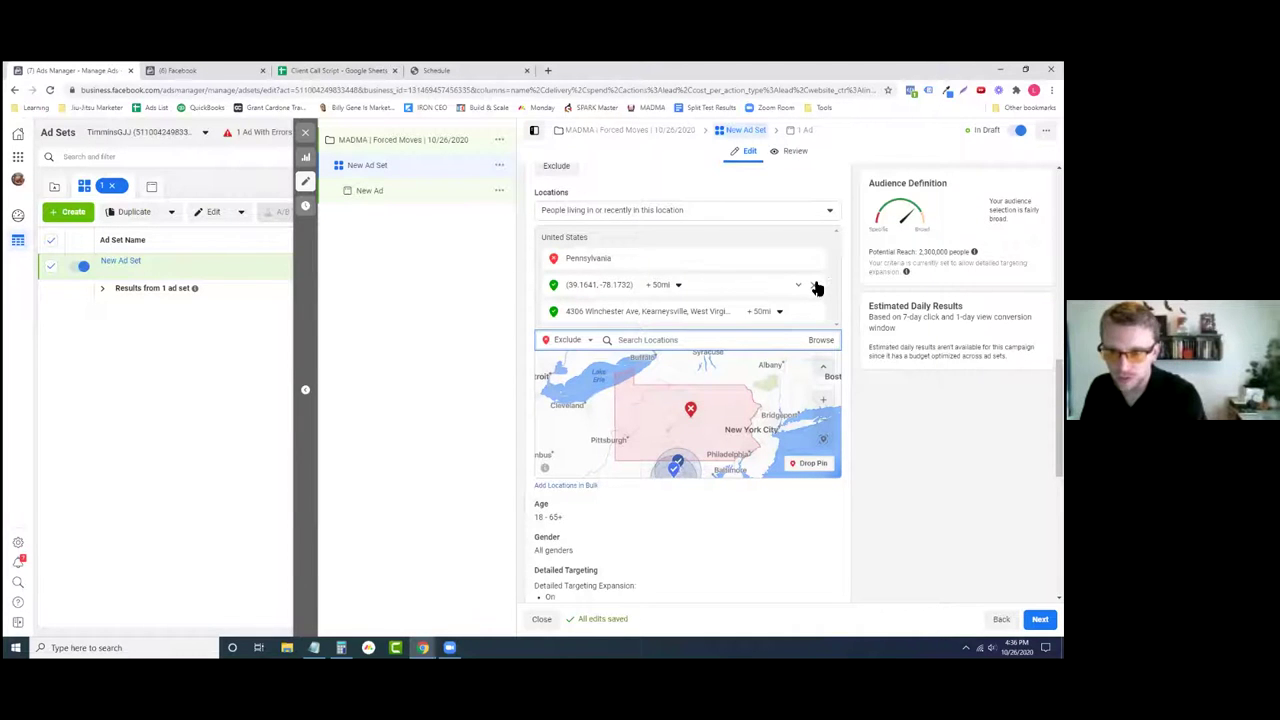
click(817, 287)
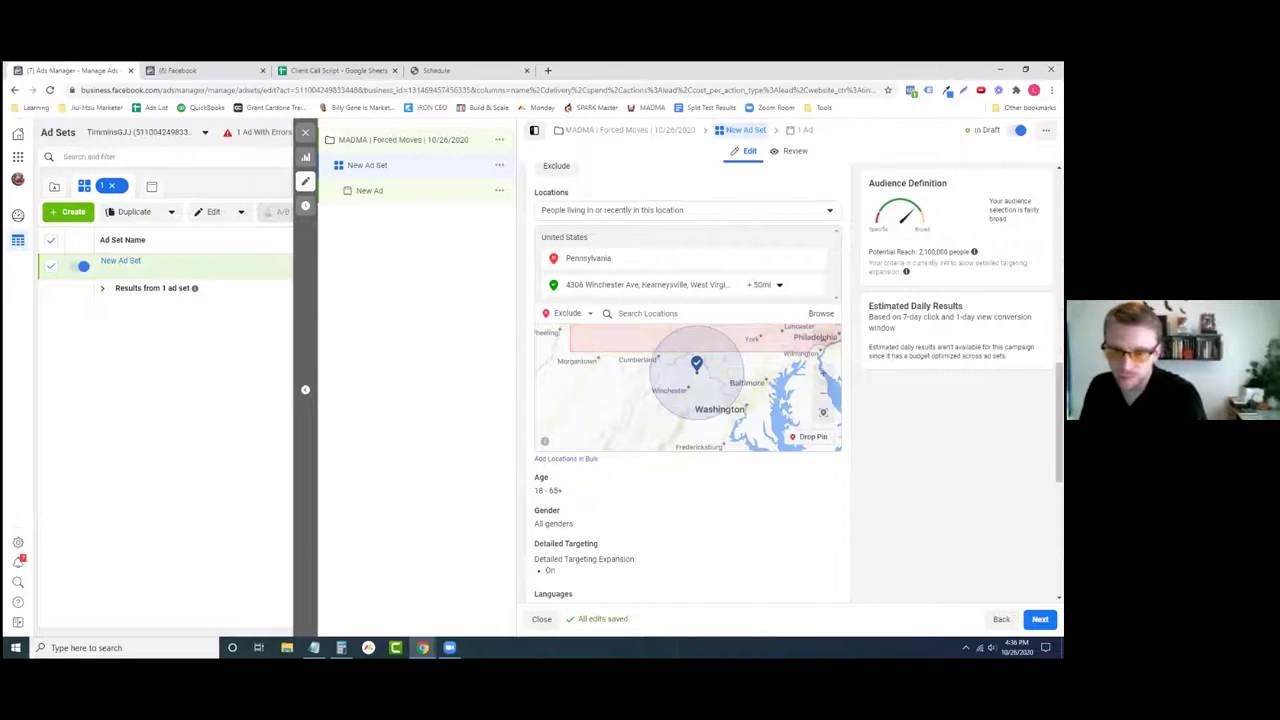
scroll(615, 462, down, 1)
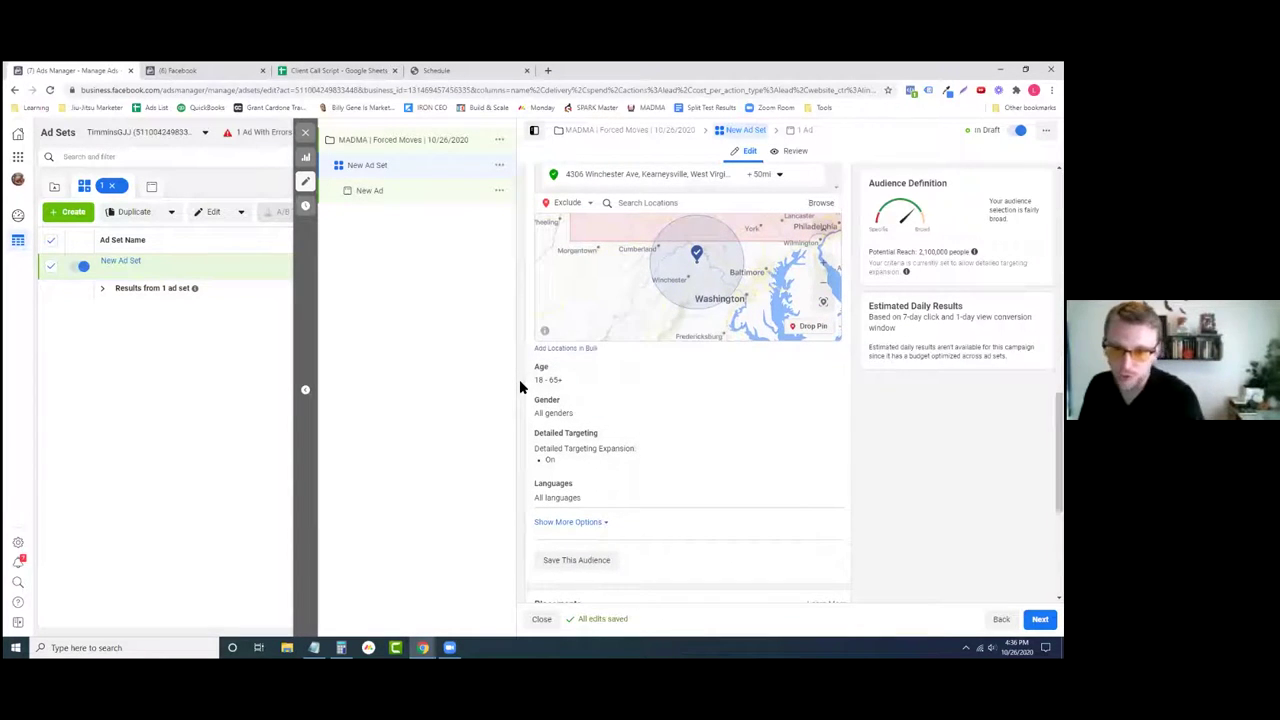
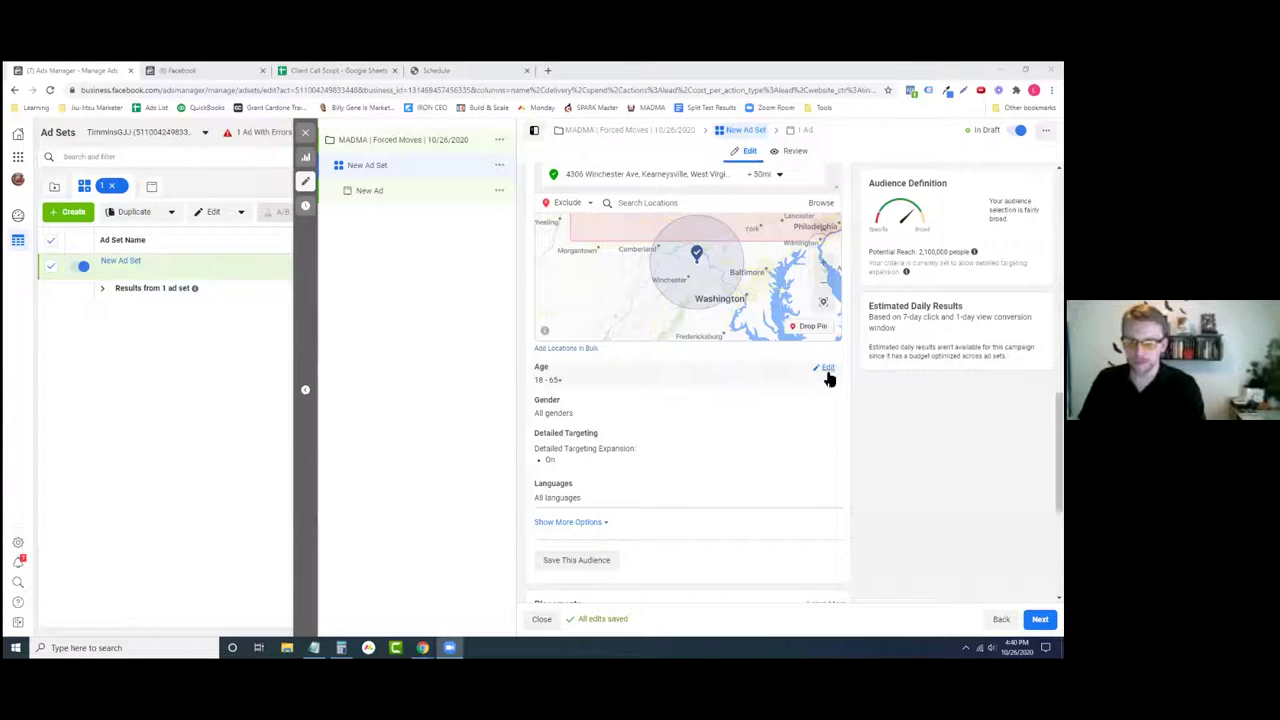
- Set the age range to minimum 40 and maximum 55, then check the gender setting
scroll(523, 406, up, 1)
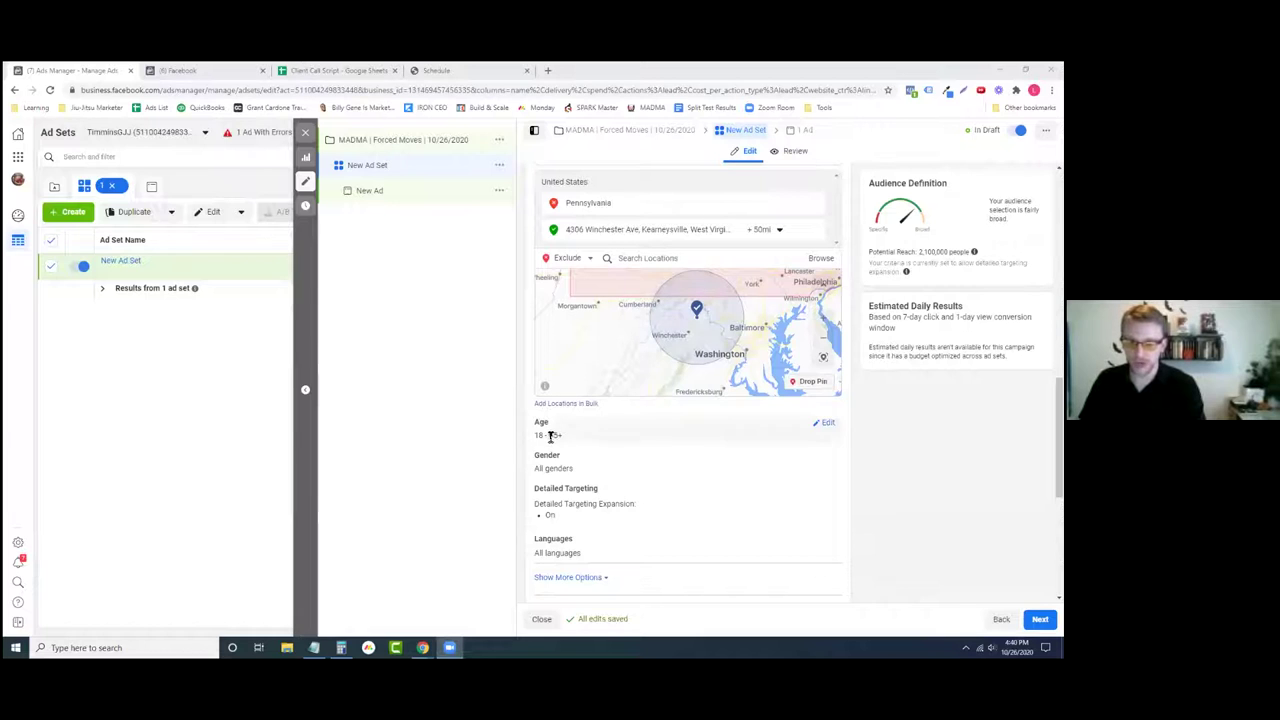
click(830, 425)
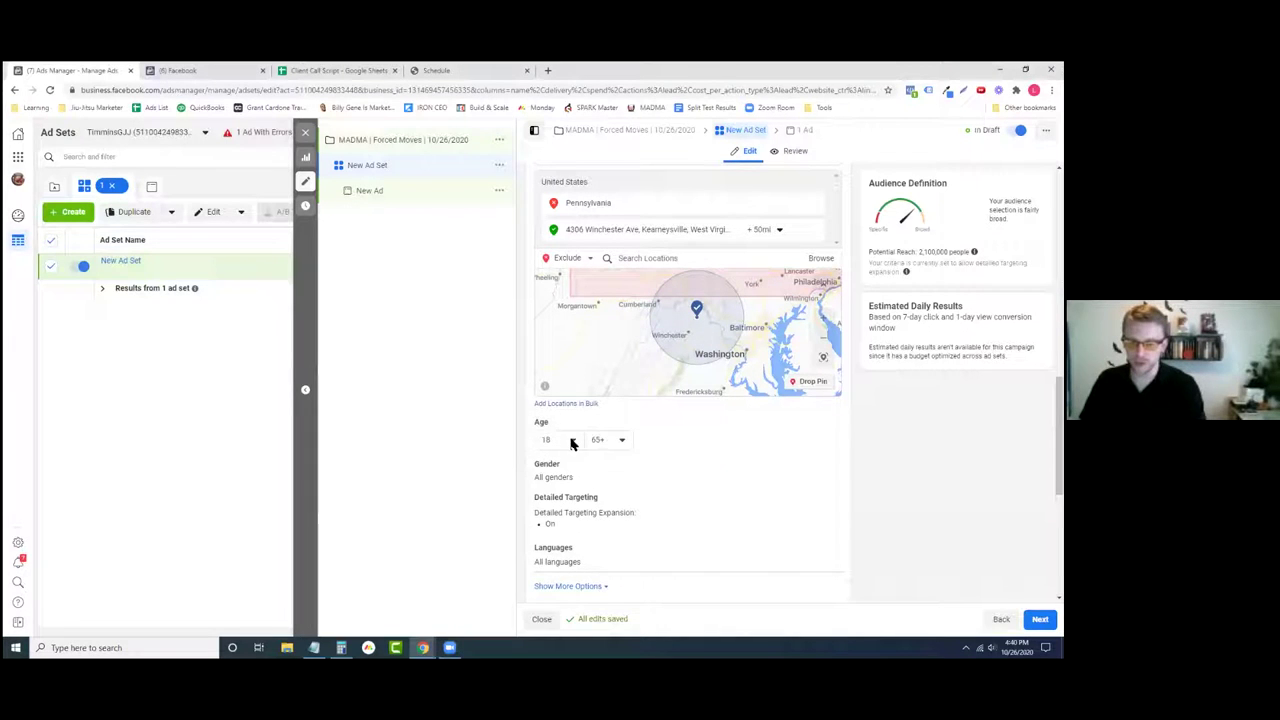
click(573, 443)
scroll(588, 528, down, 5)
scroll(575, 515, up, 3)
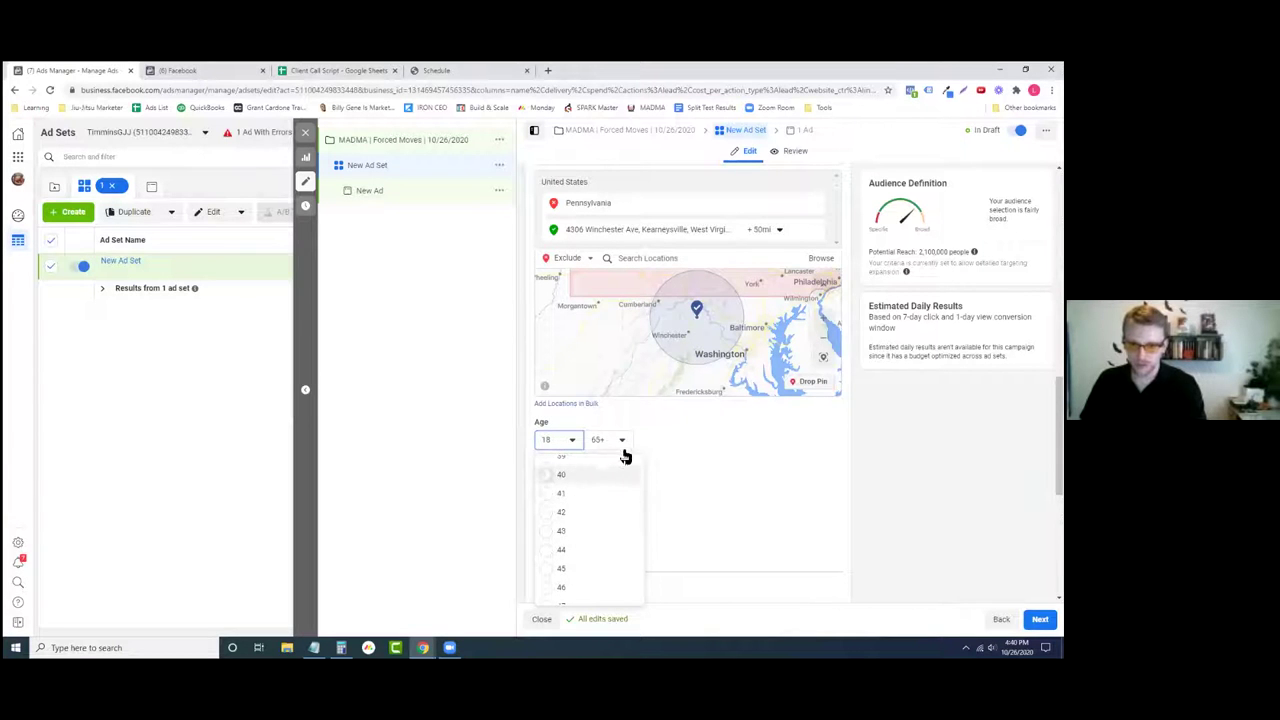
click(561, 474)
click(610, 440)
scroll(628, 550, up, 2)
scroll(628, 556, up, 2)
click(612, 519)
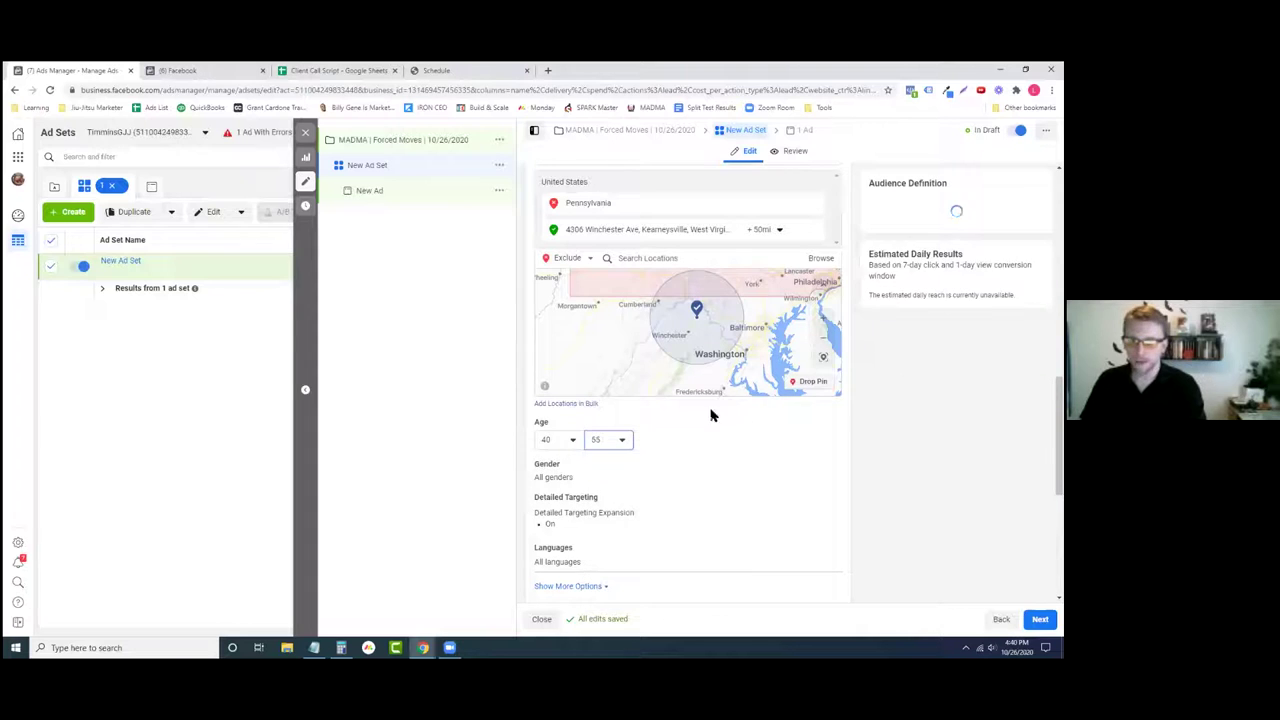
scroll(663, 425, down, 2)
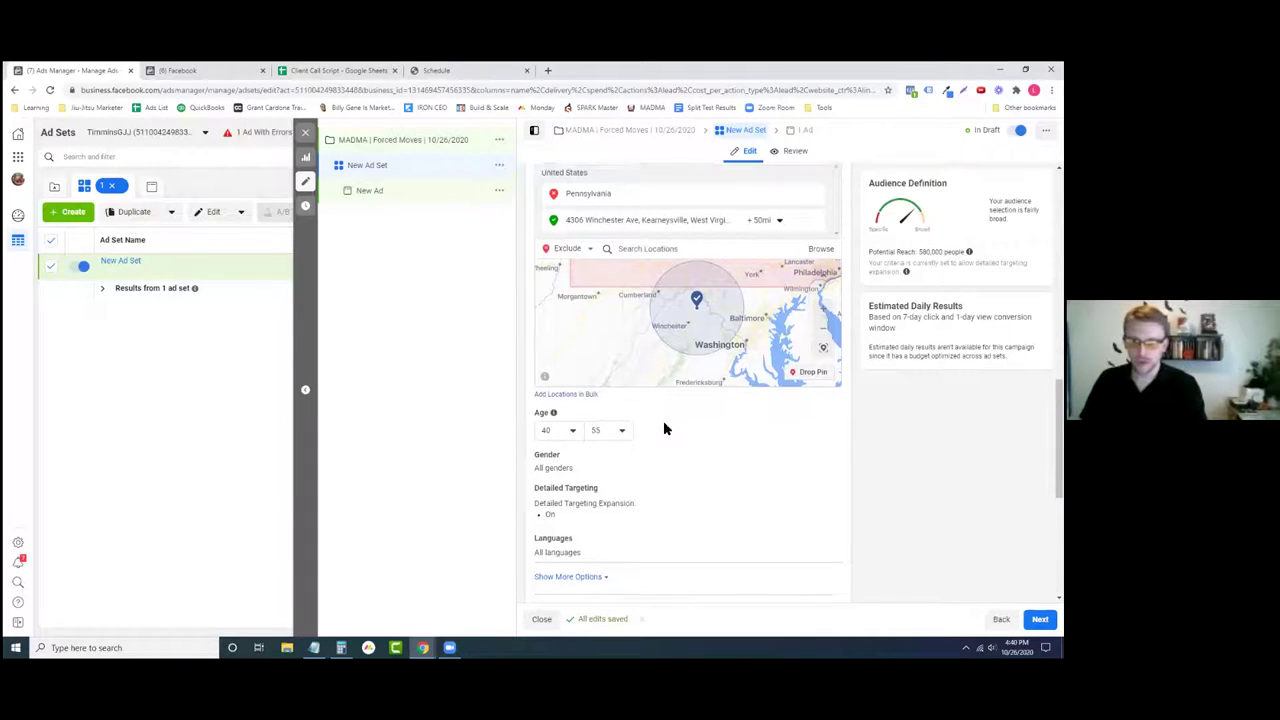
scroll(664, 427, down, 1)
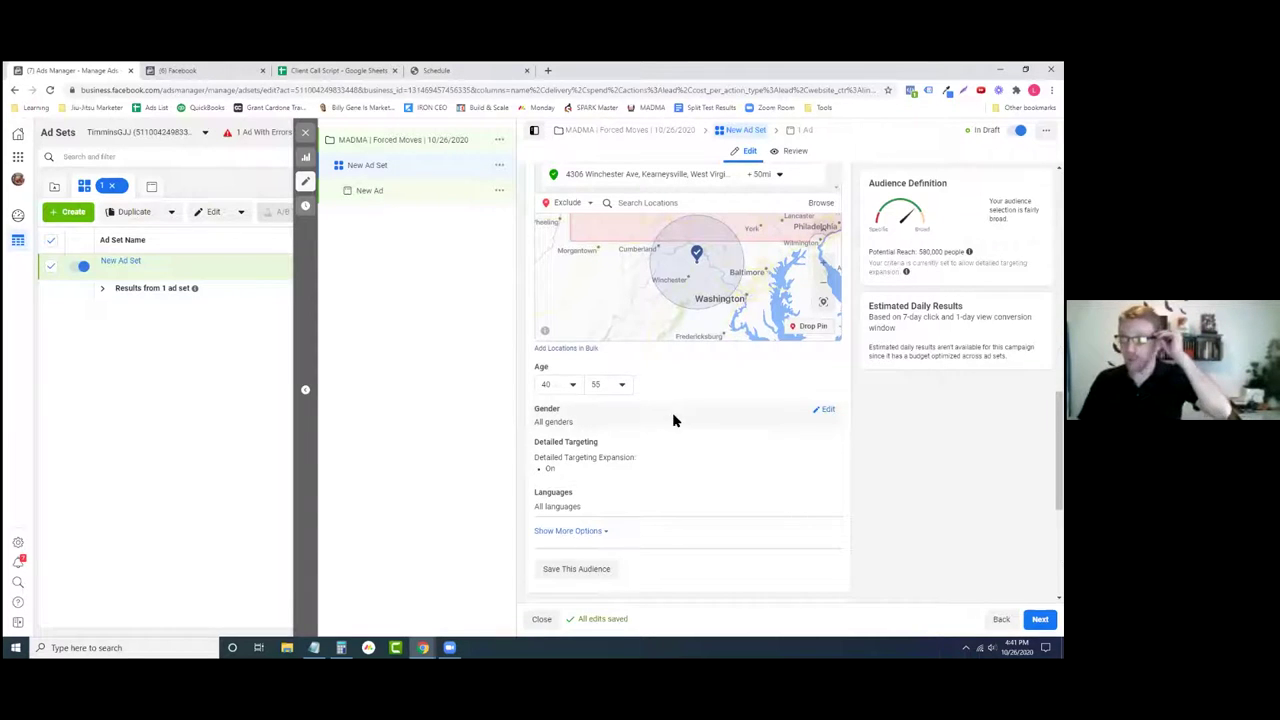
click(825, 411)
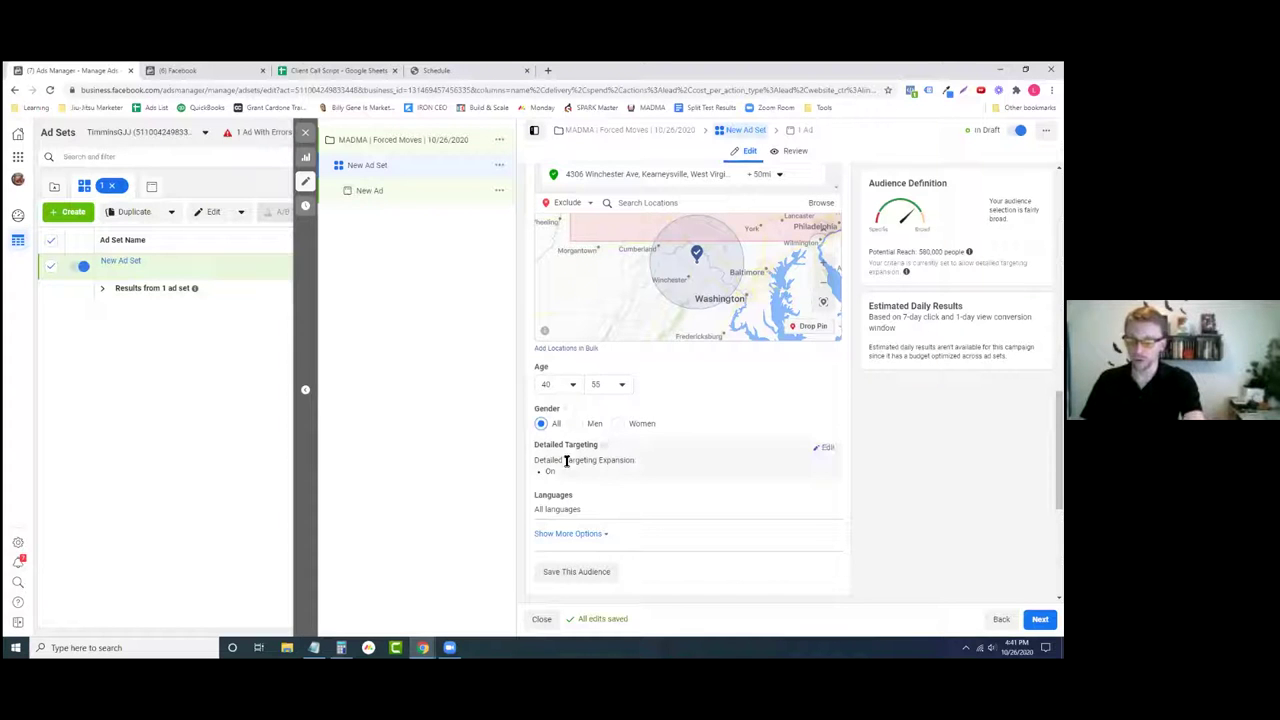
- Add Parents with adult children (18-26 years) to detailed targeting
click(827, 448)
click(622, 475)
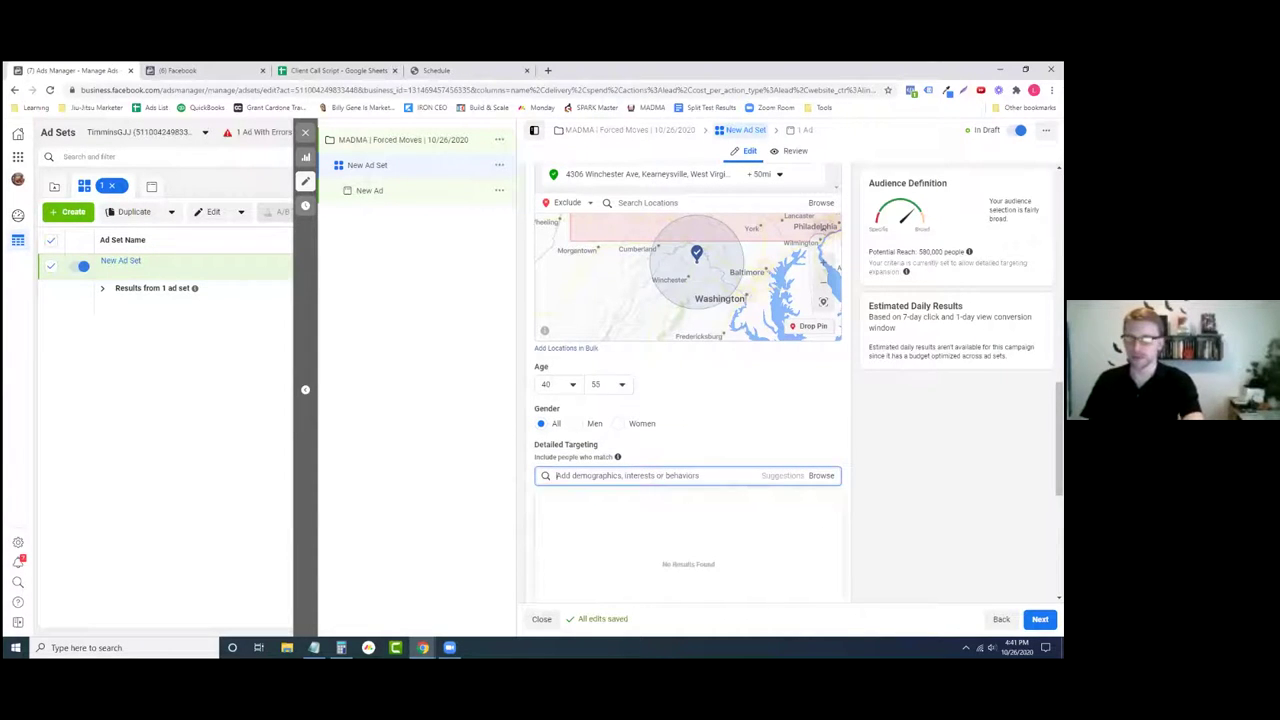
drag(918, 252, 944, 252)
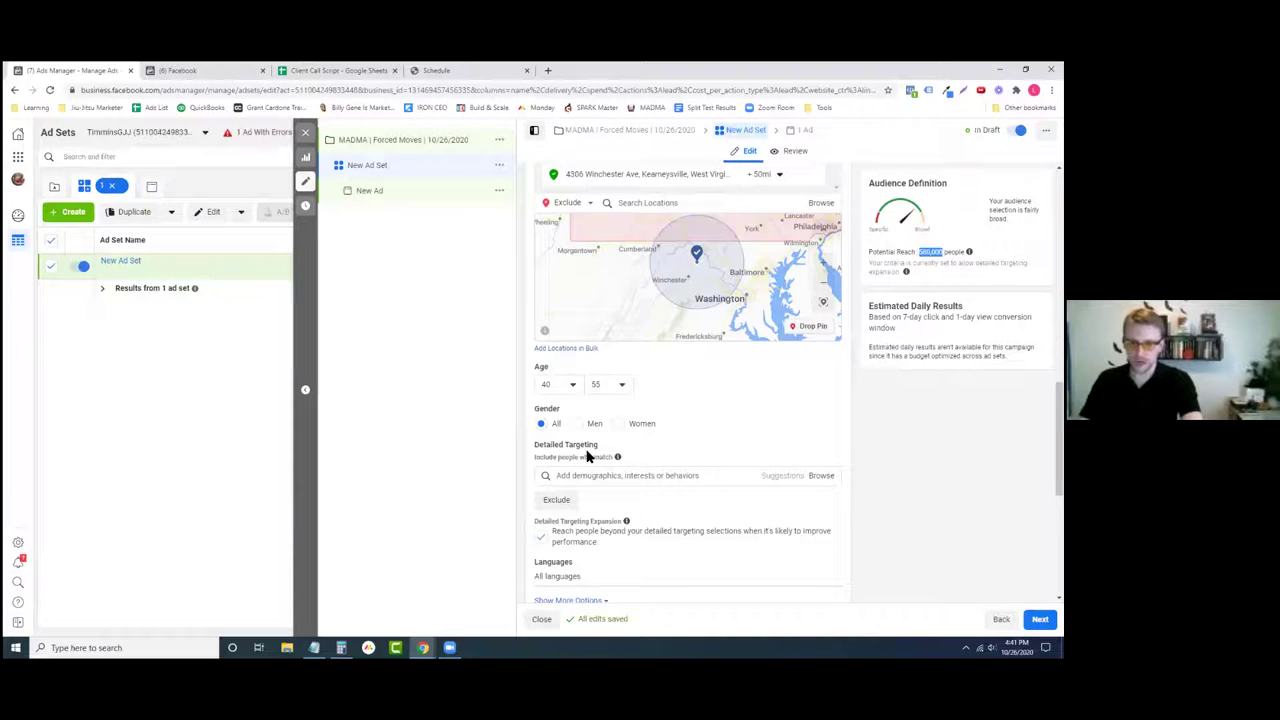
mouse_move(573, 400)
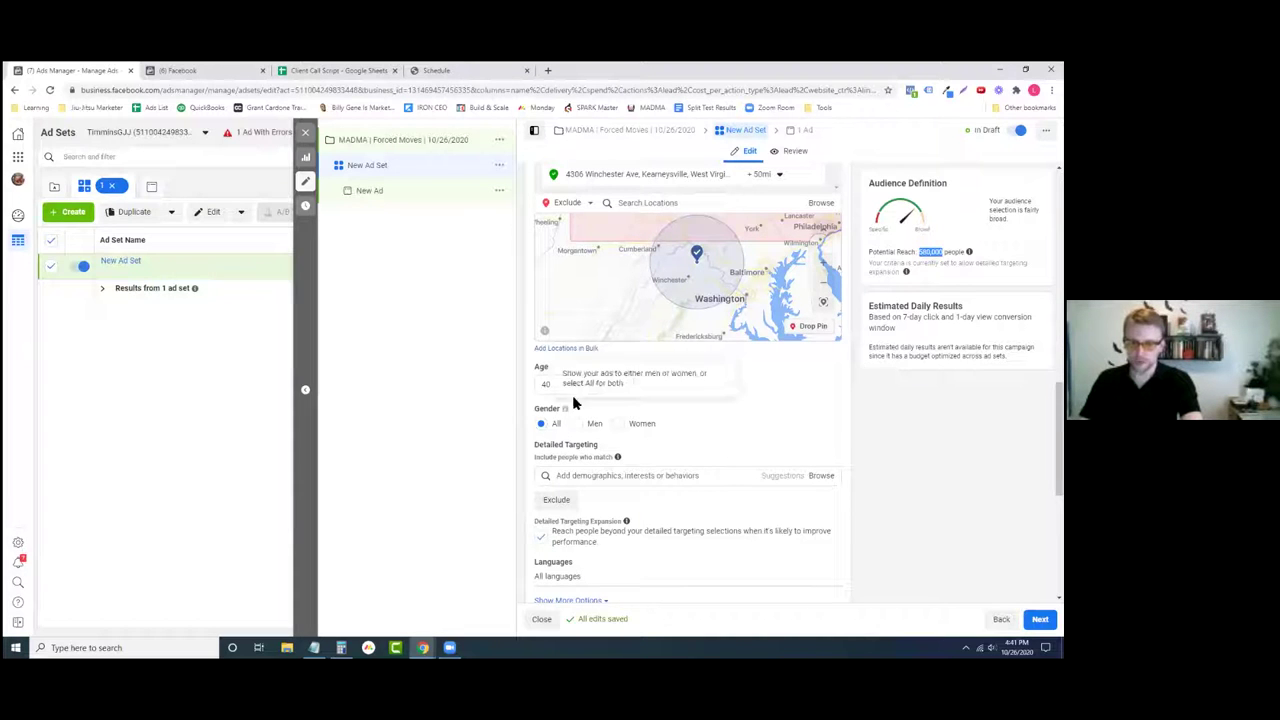
click(664, 475)
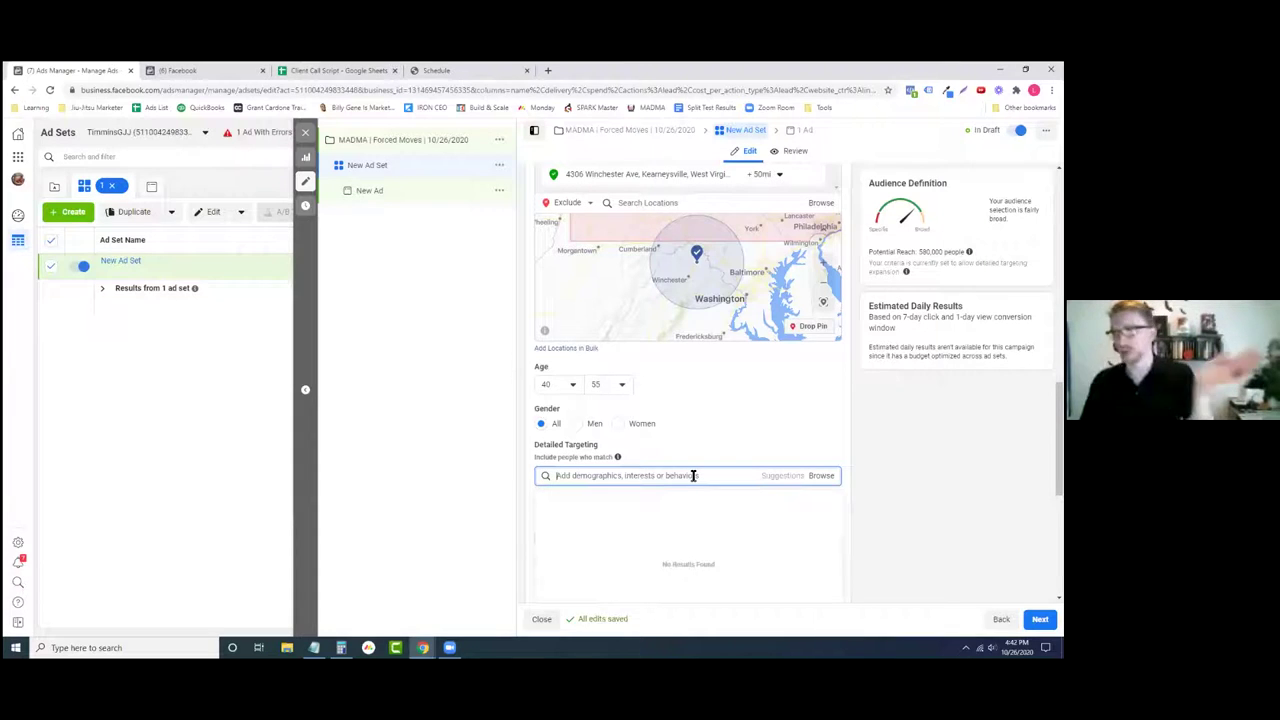
text(care)
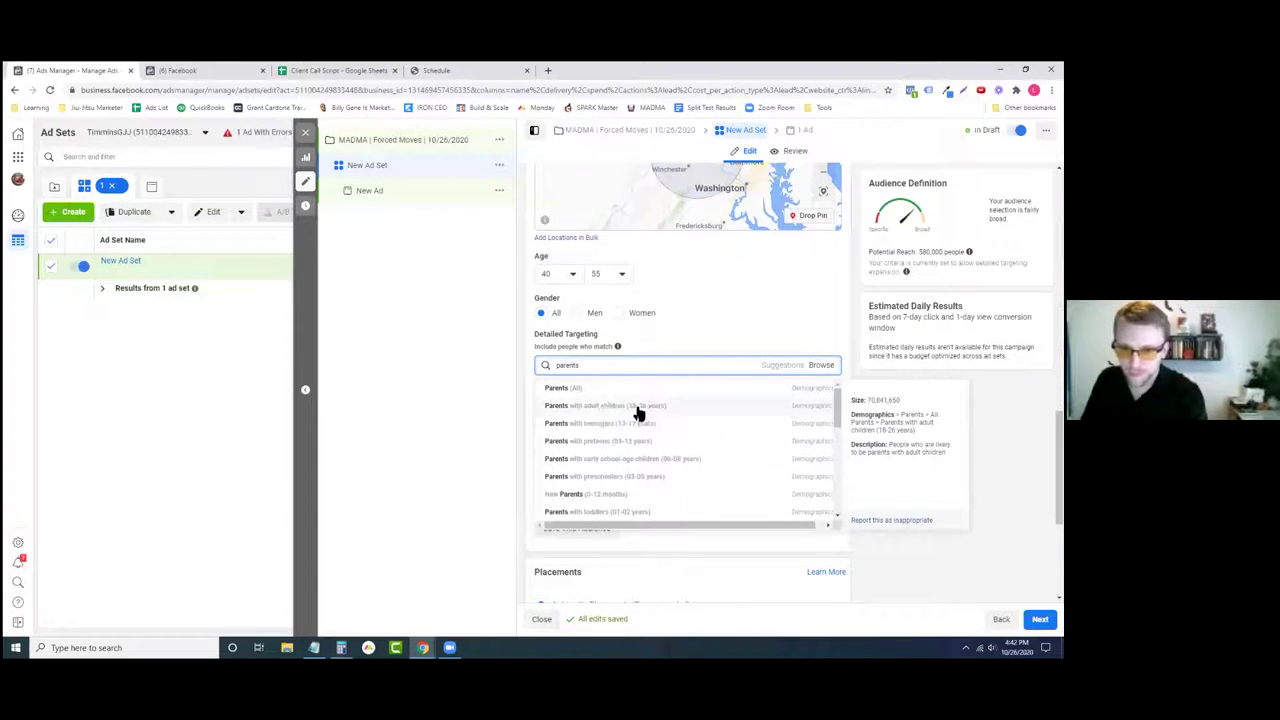
click(638, 413)
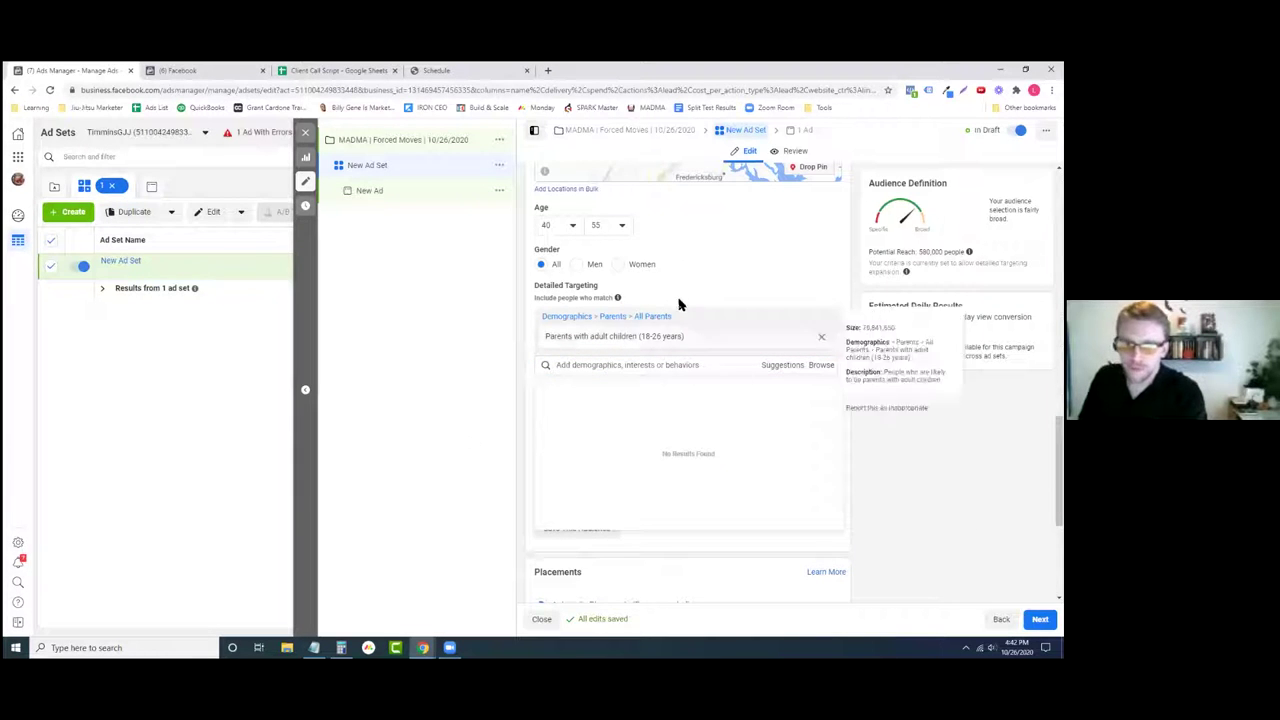
- Turn off detailed targeting expansion, bringing potential reach to 73,000
scroll(658, 490, down, 1)
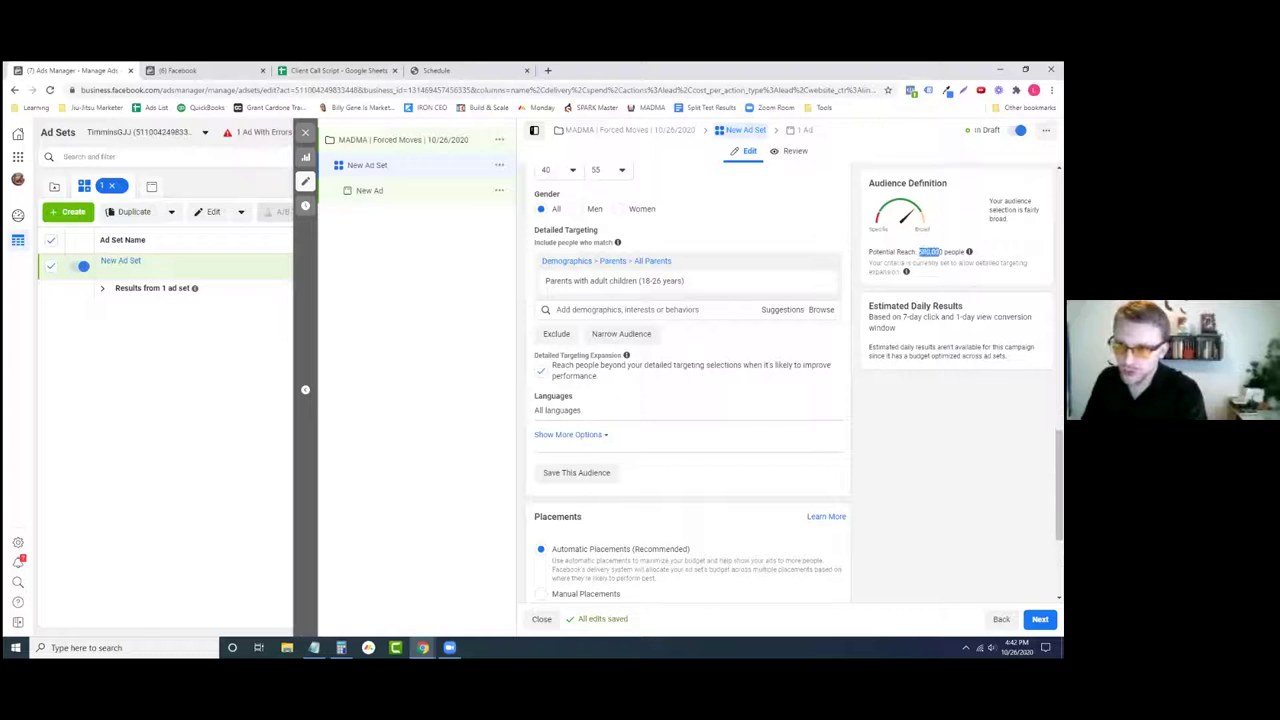
drag(536, 355, 774, 379)
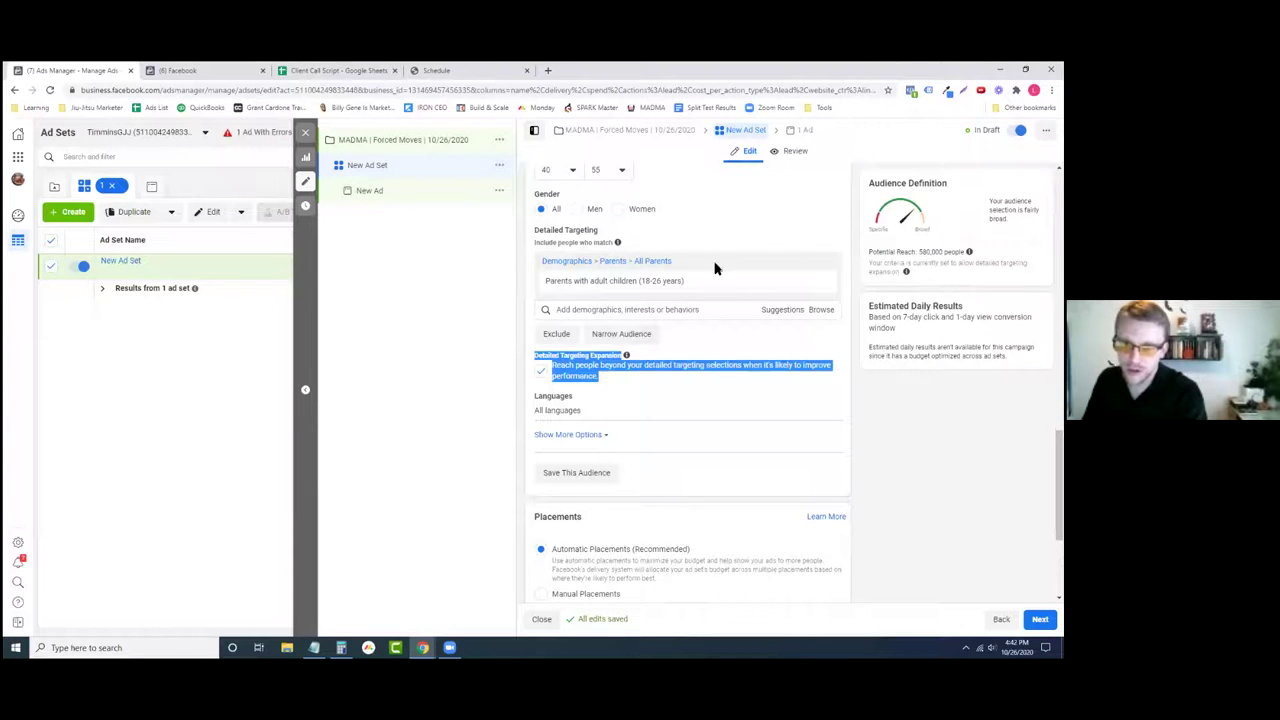
click(541, 373)
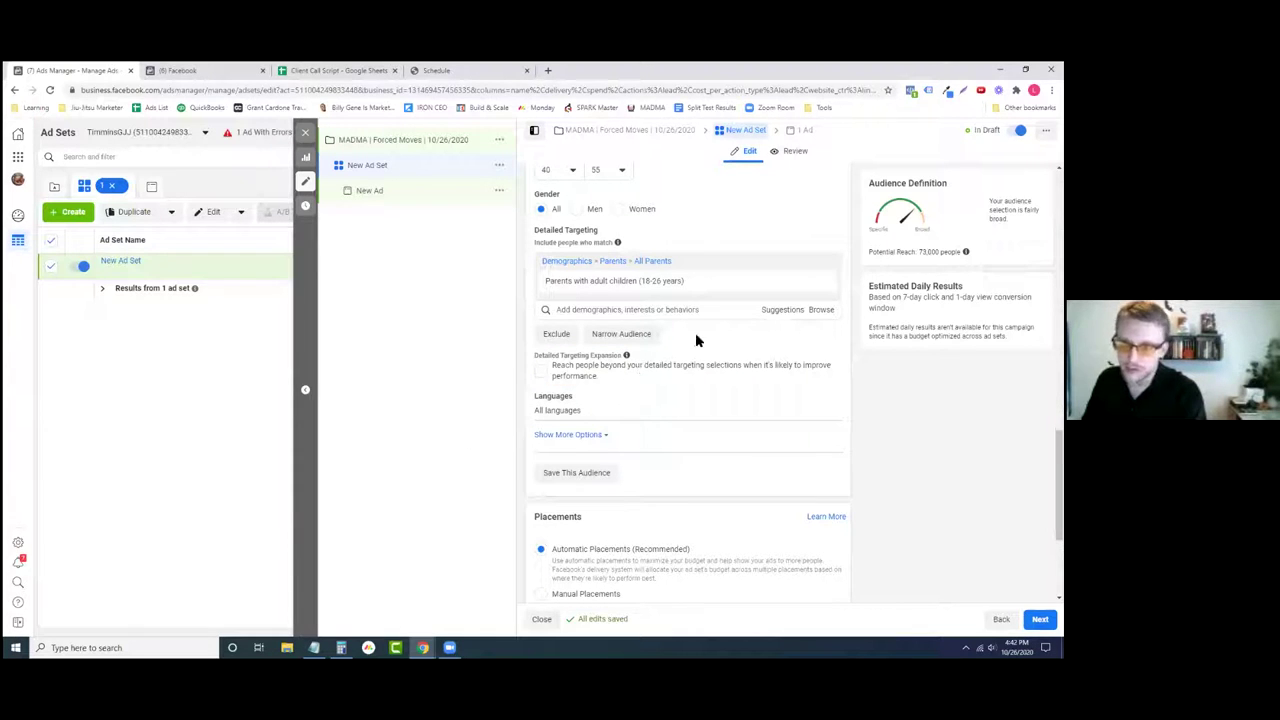
mouse_move(556, 287)
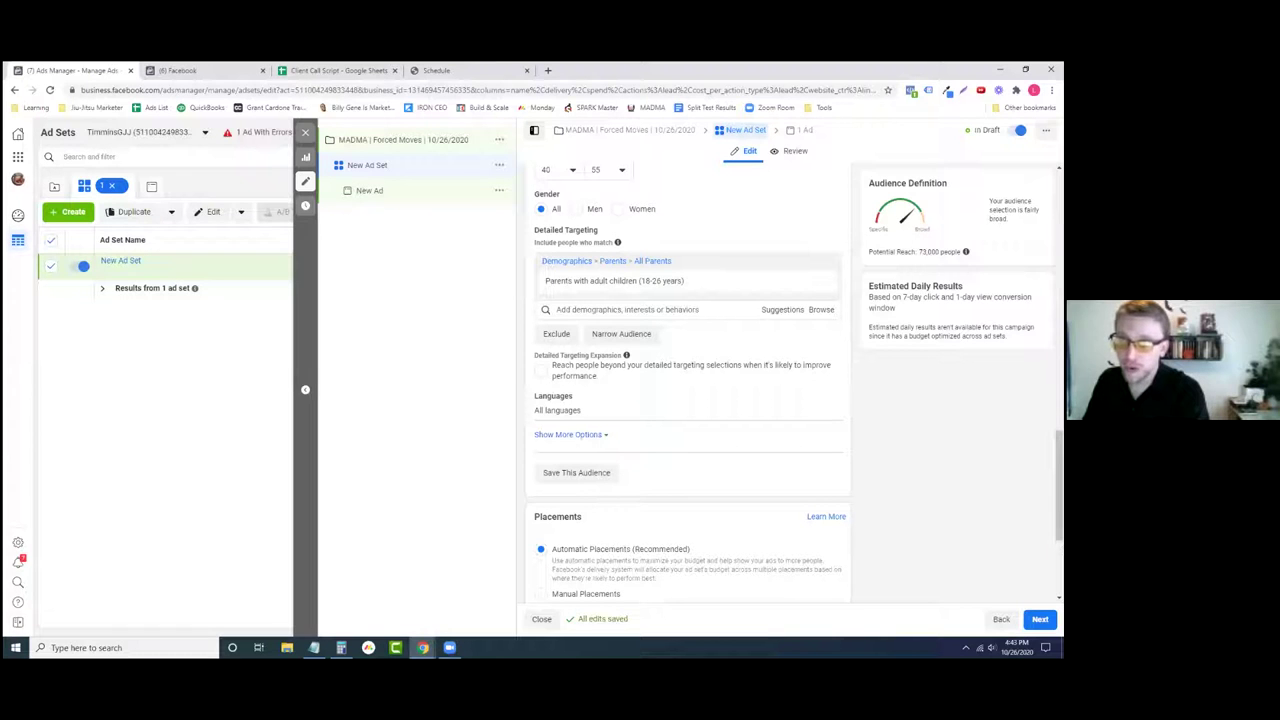
drag(920, 252, 936, 252)
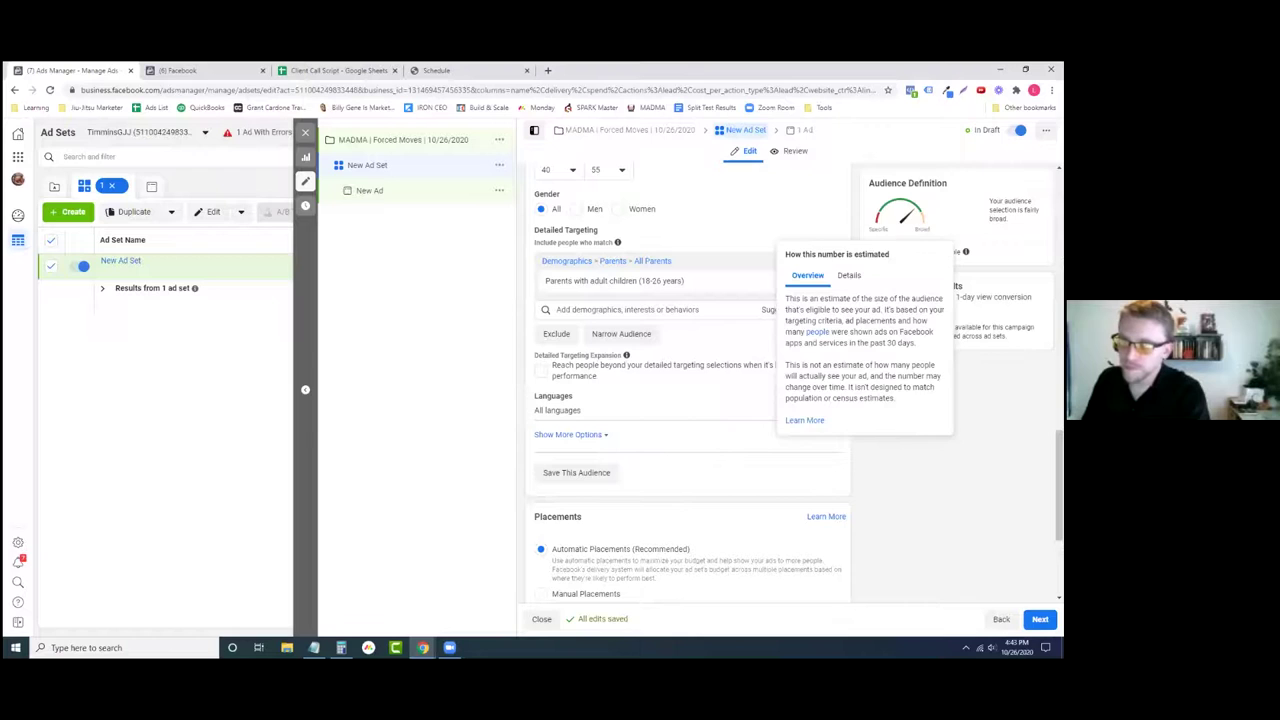
click(706, 313)
text(st)
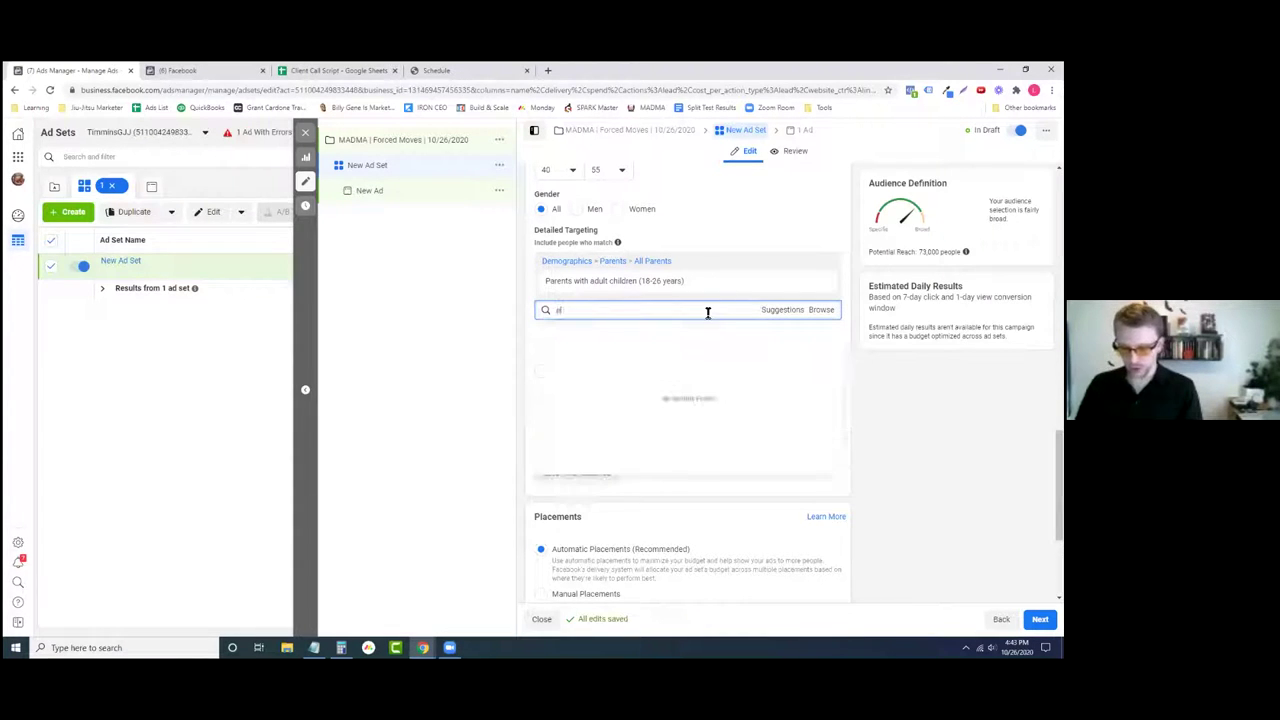
text(ofessional)
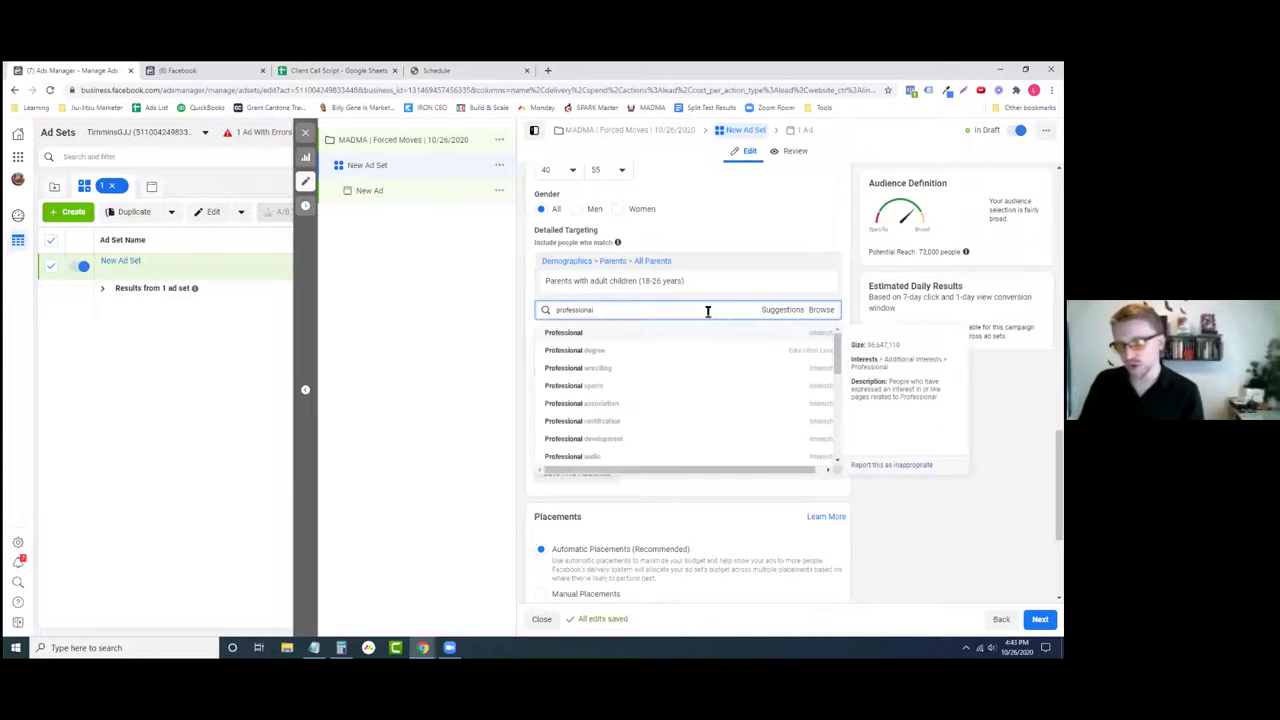
key(BackSpace)
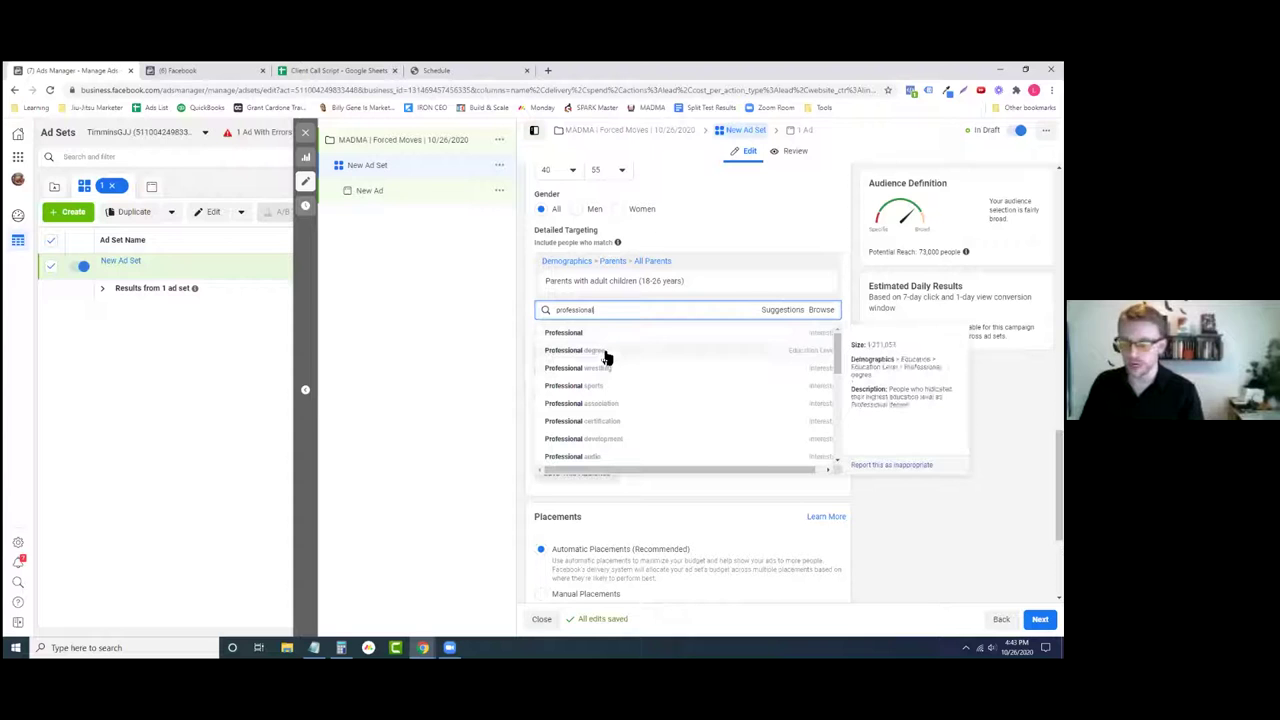
click(575, 350)
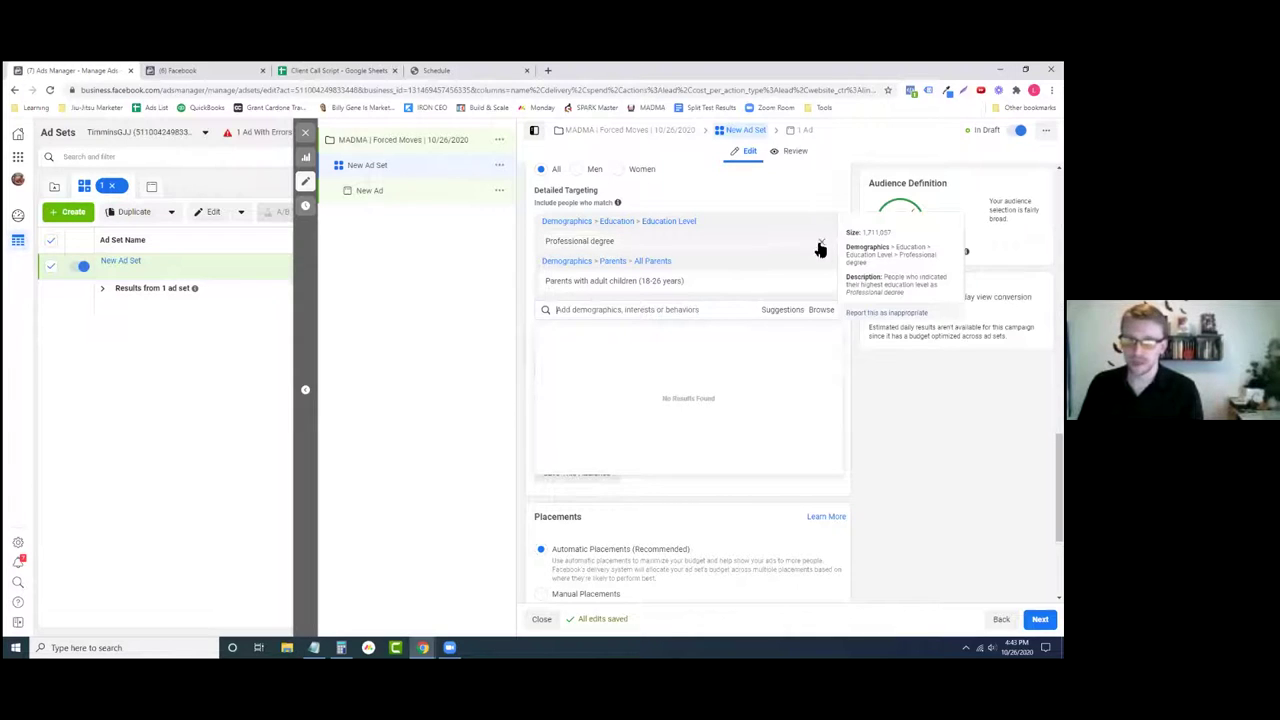
click(516, 287)
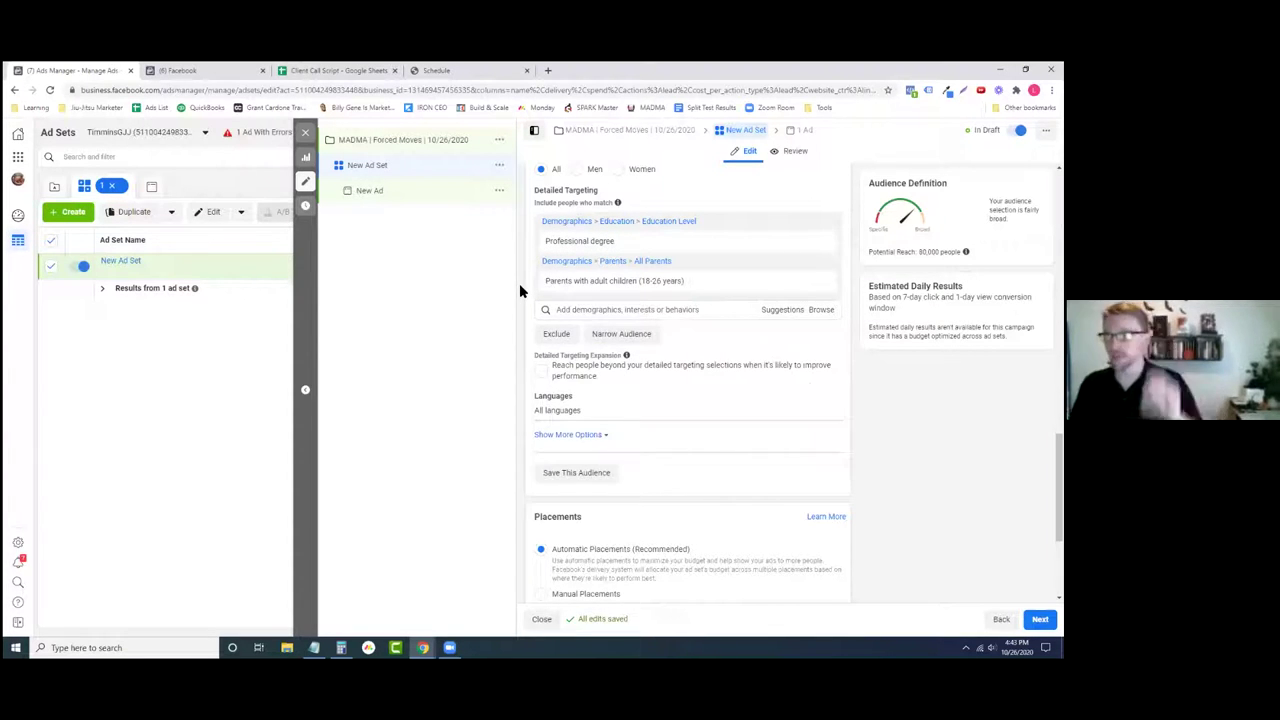
click(632, 310)
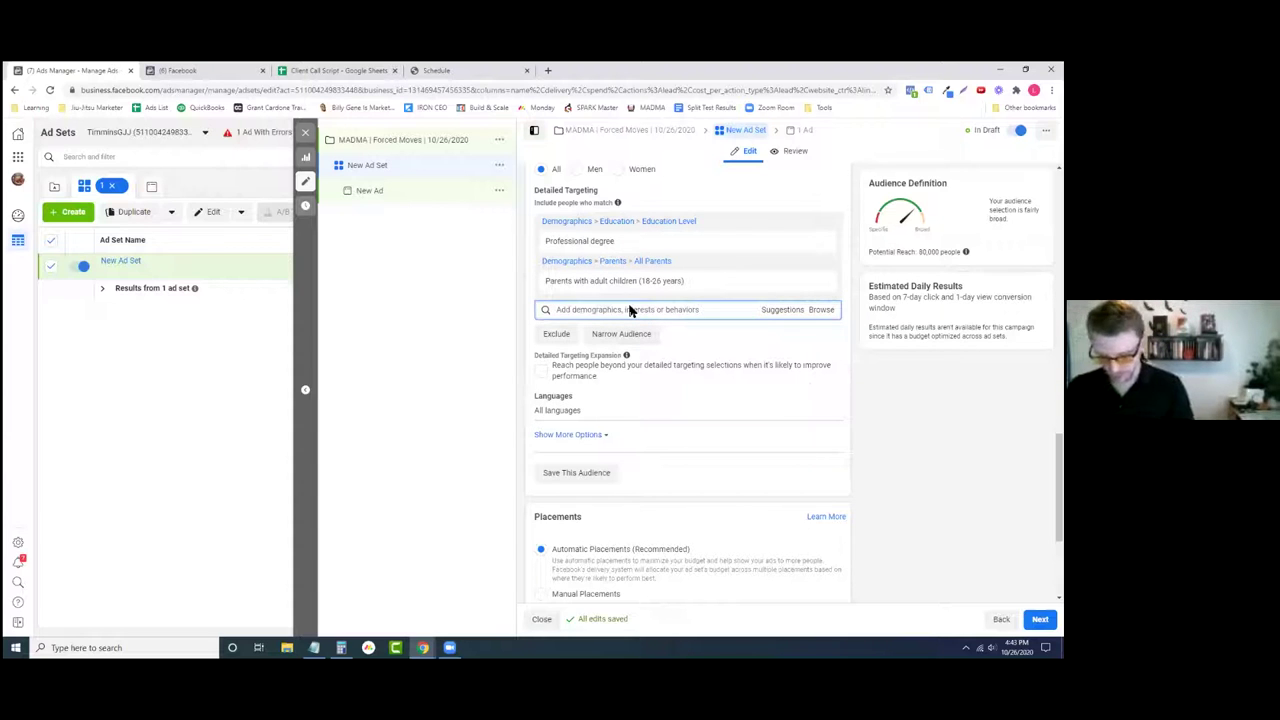
text(moving)
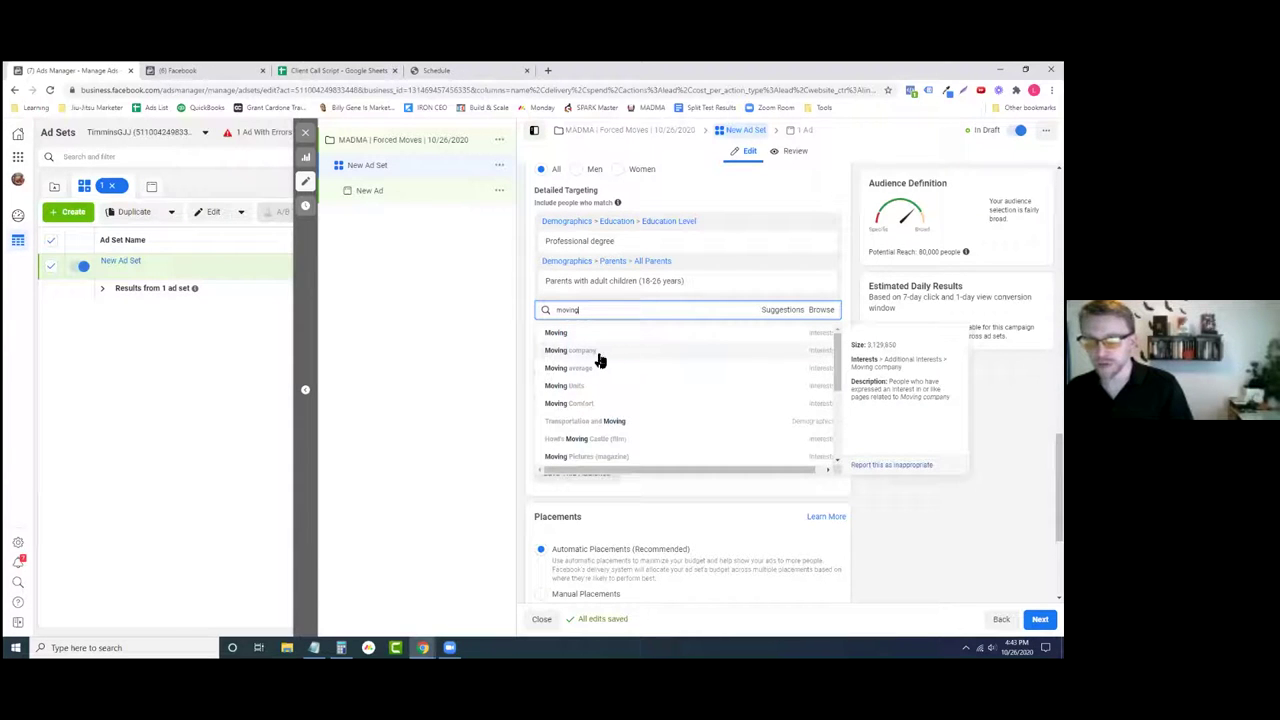
click(609, 360)
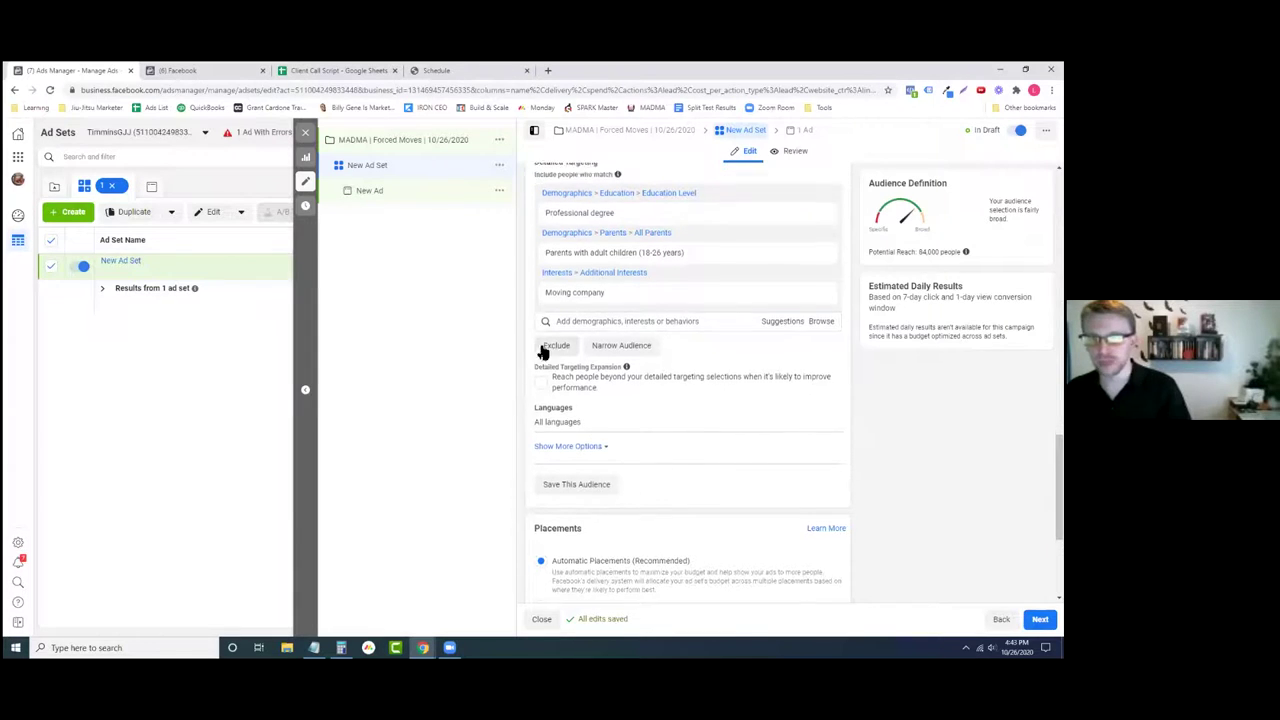
scroll(540, 346, up, 1)
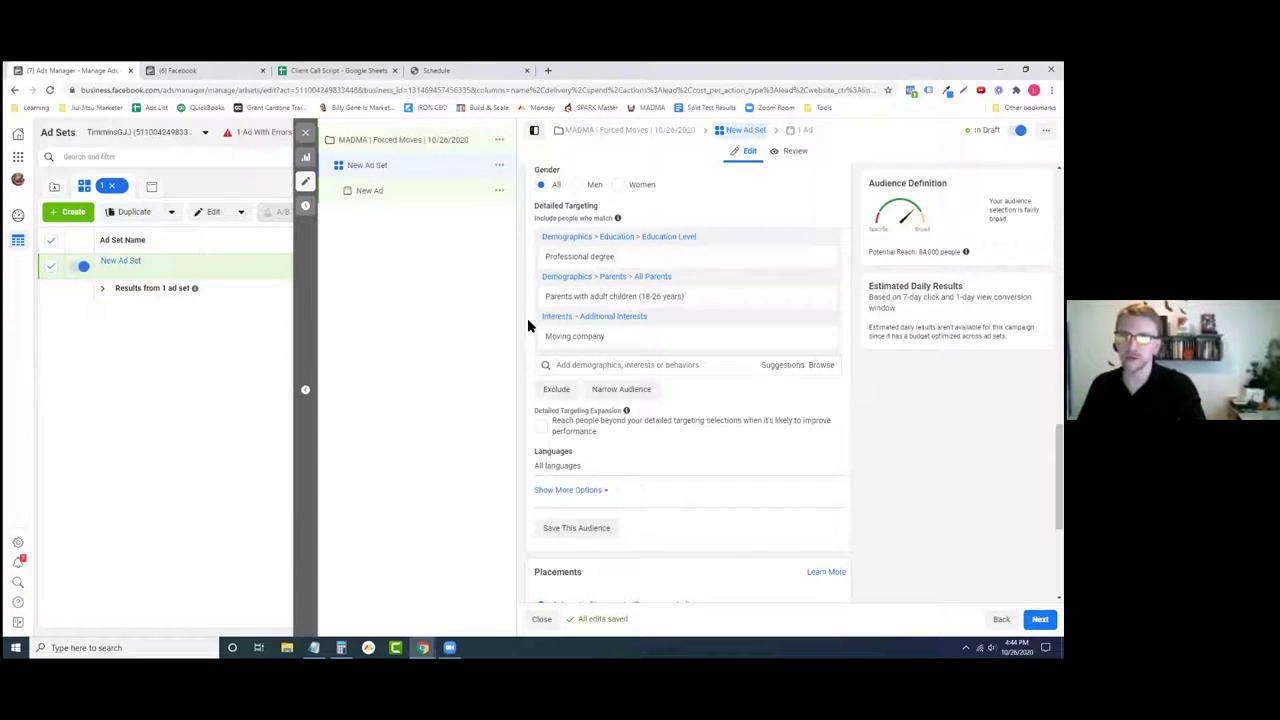
mouse_move(550, 340)
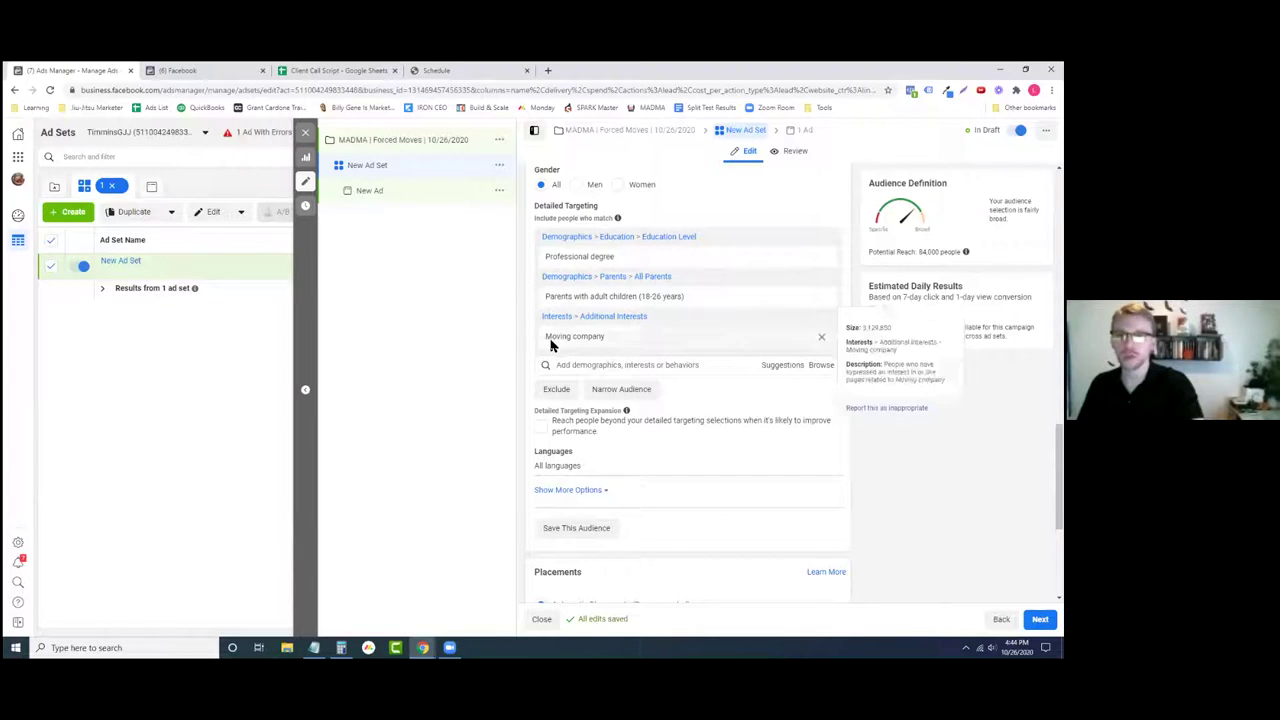
mouse_move(574, 257)
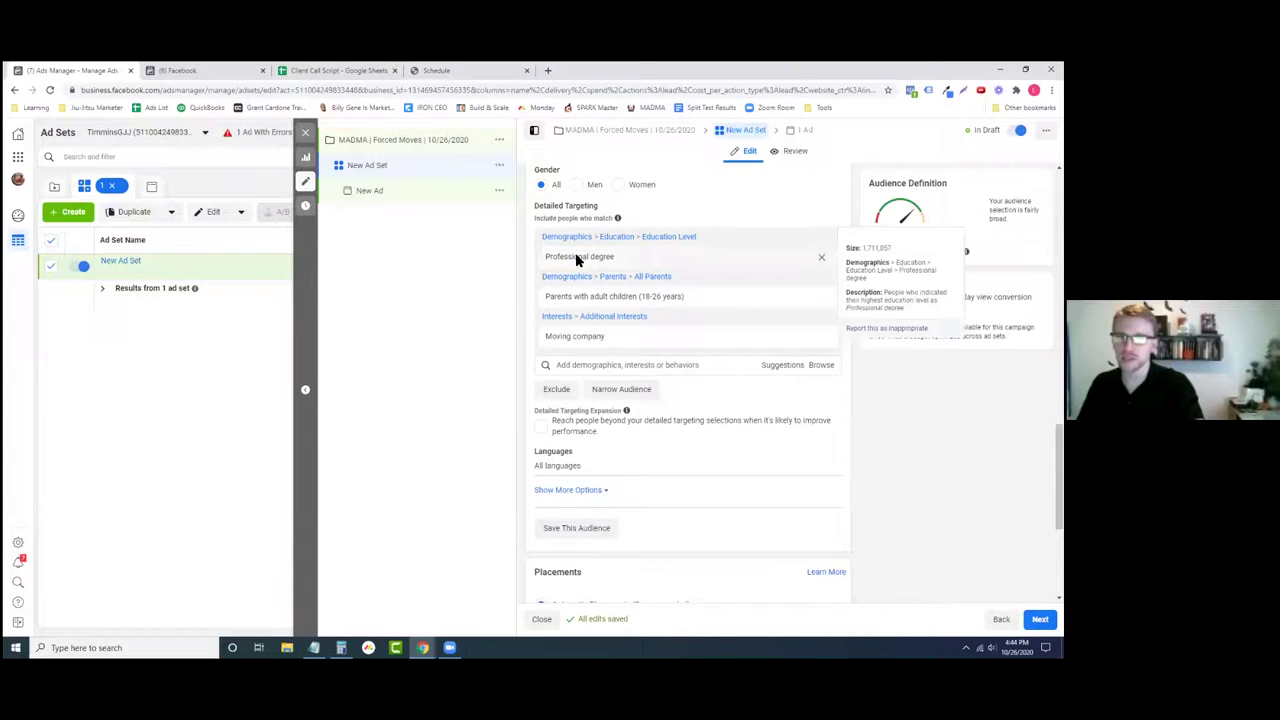
- Remove the Professional degree, Moving company and Parents with adult children targeting entries
click(822, 258)
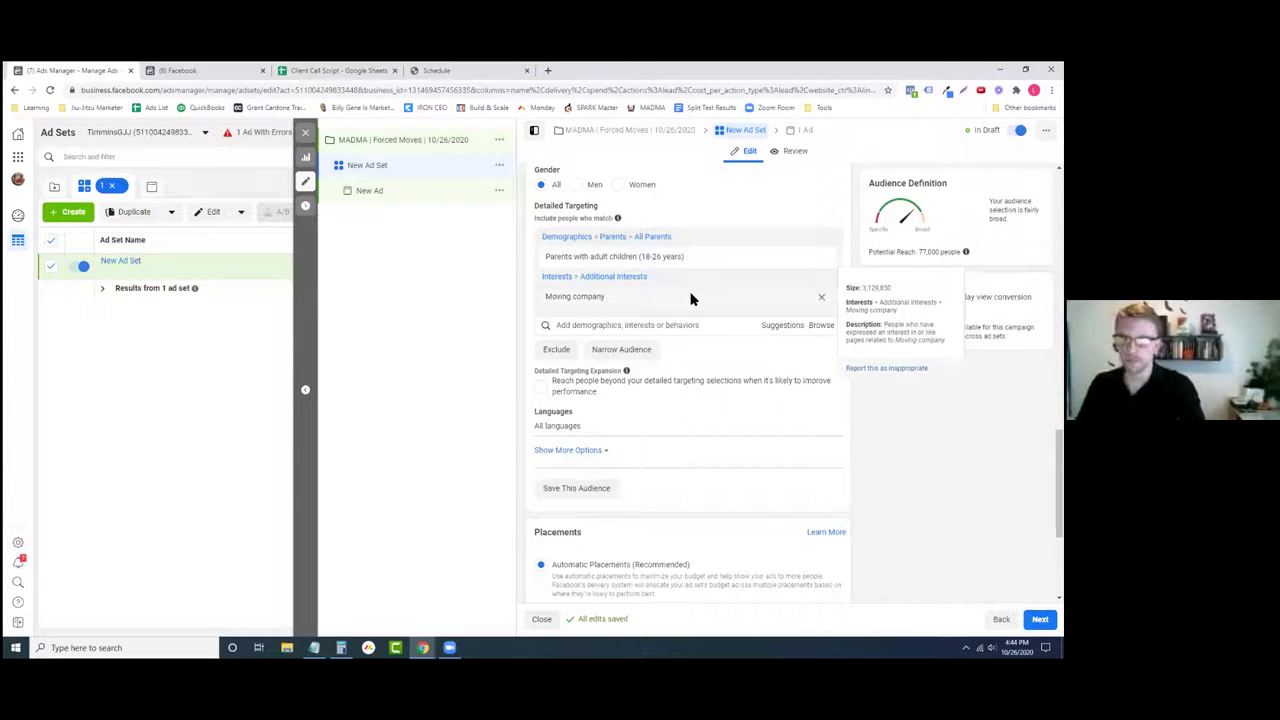
click(822, 297)
click(822, 258)
scroll(706, 340, up, 2)
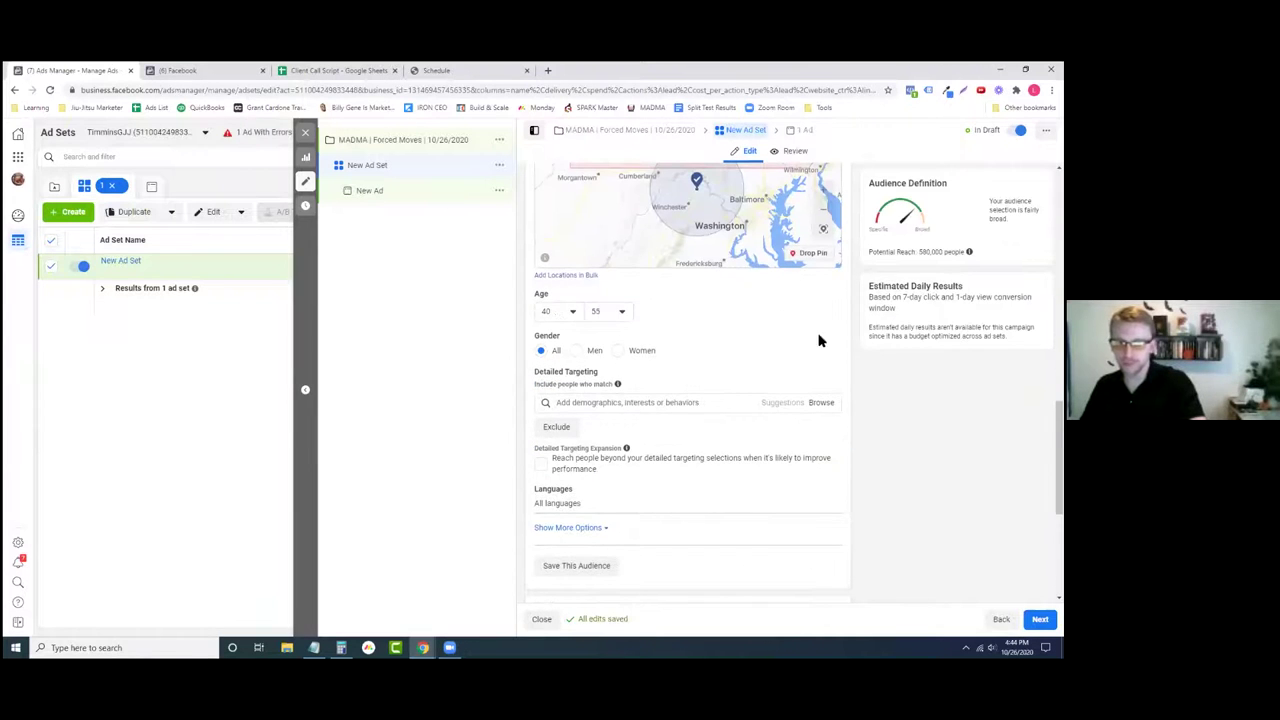
scroll(600, 370, down, 2)
scroll(707, 390, down, 2)
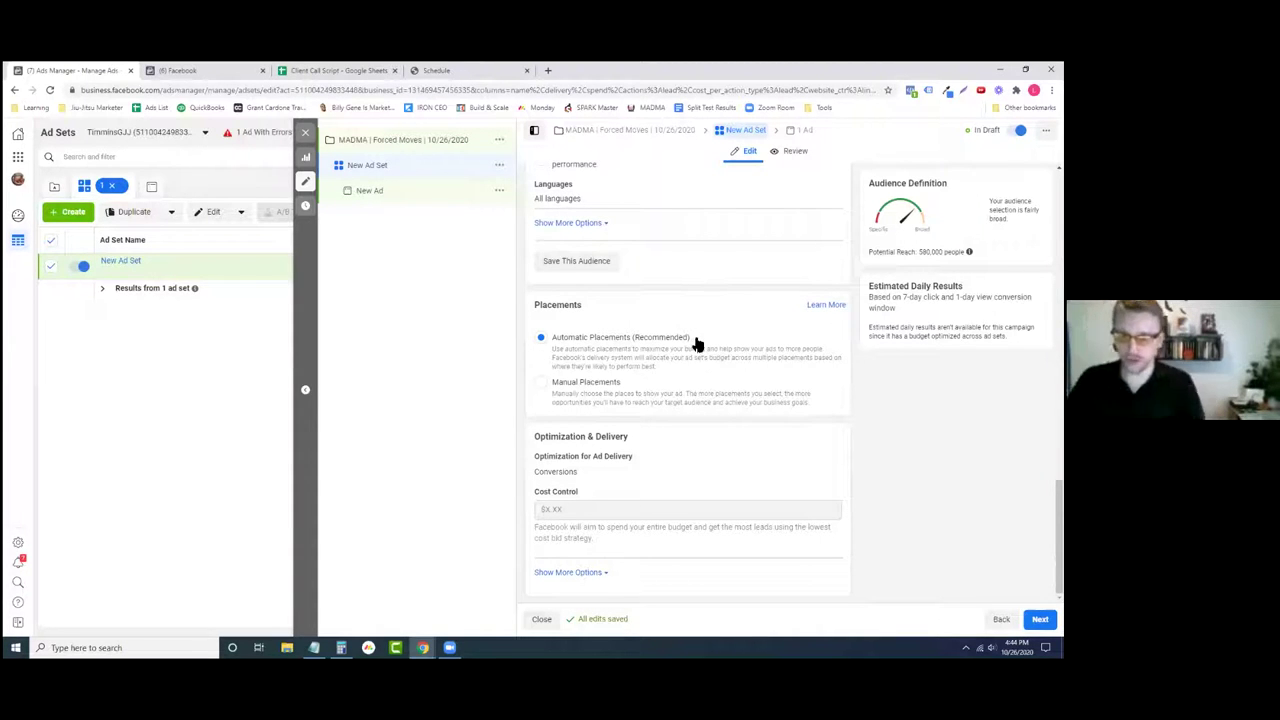
- Switch placements from Automatic to Manual
click(617, 399)
scroll(700, 415, down, 1)
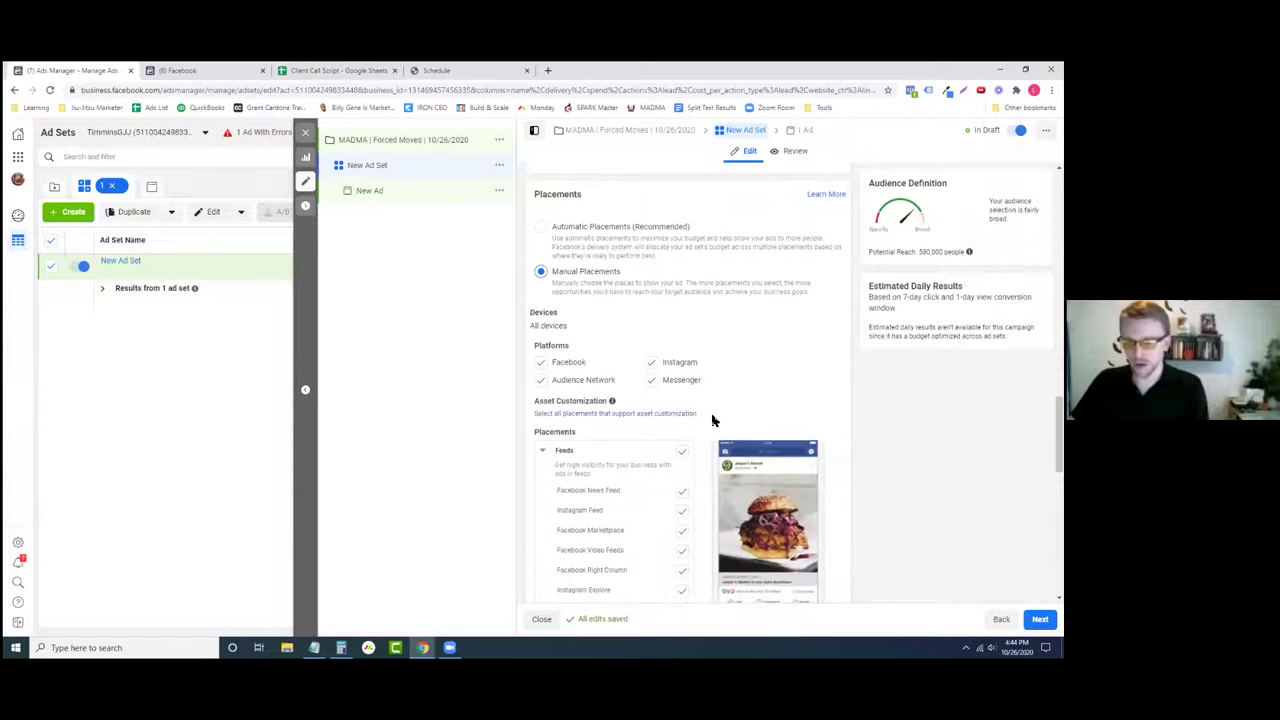
scroll(707, 412, down, 4)
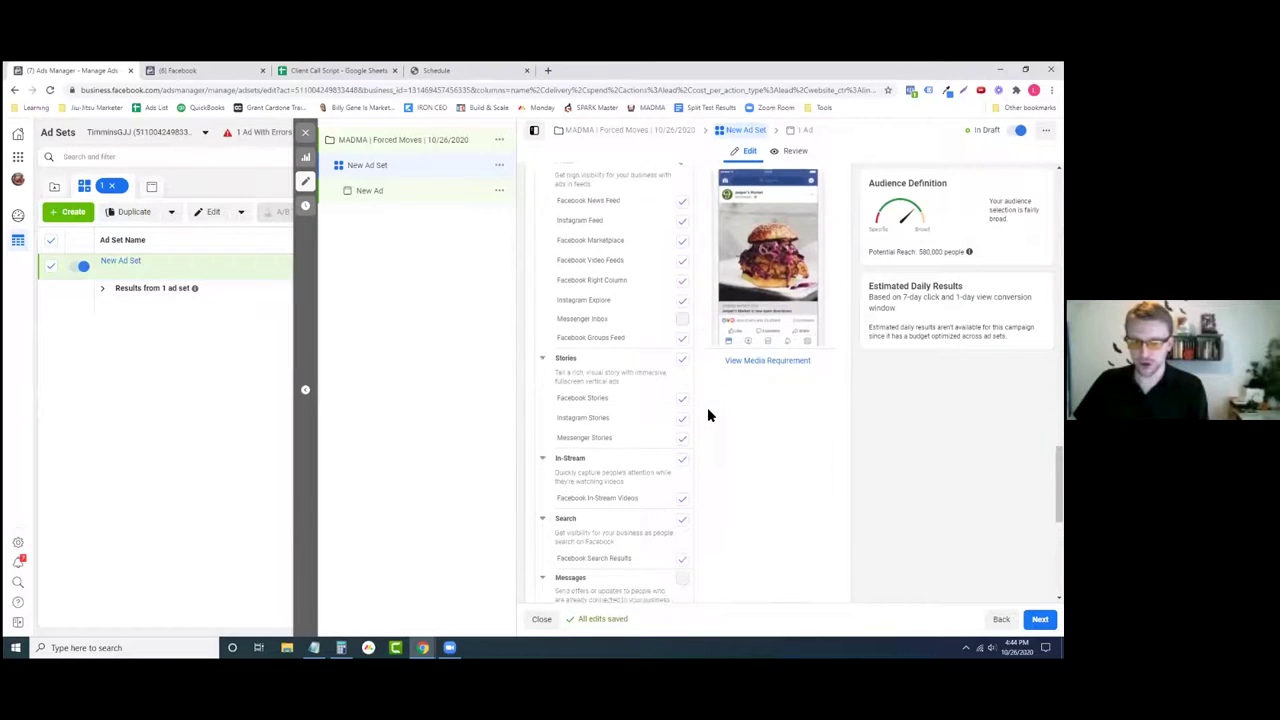
scroll(612, 390, down, 2)
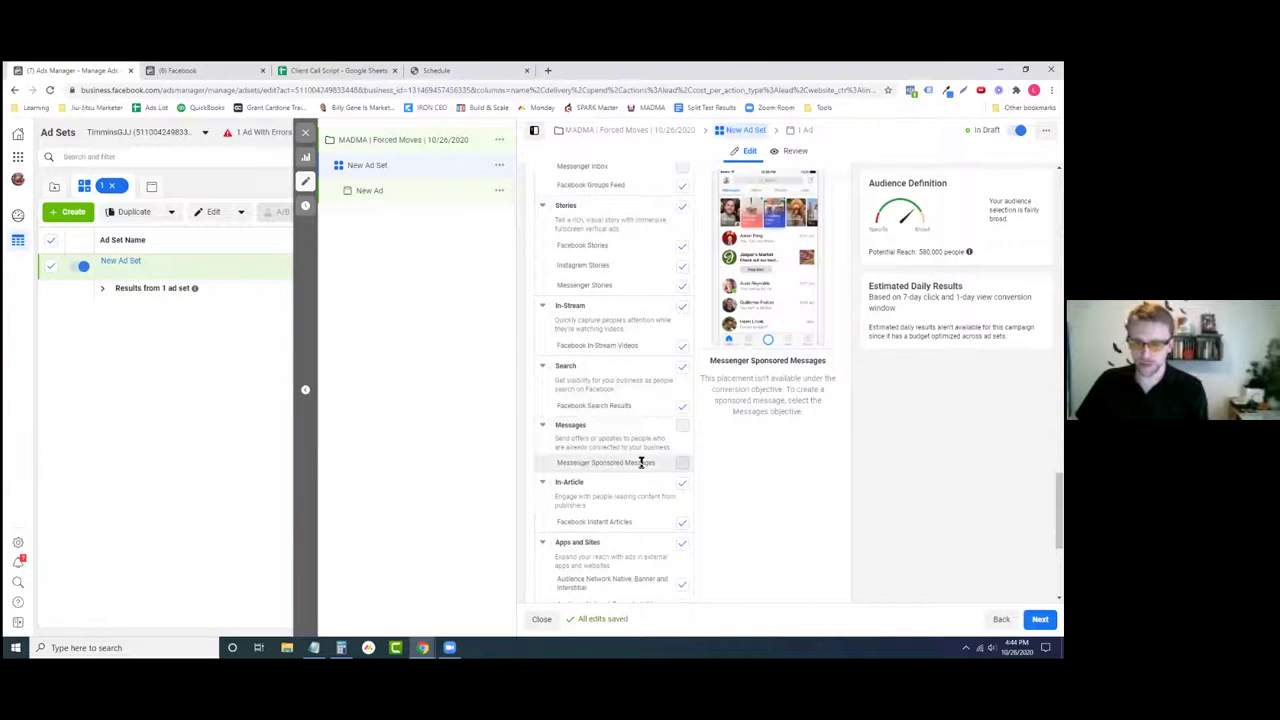
scroll(617, 460, down, 1)
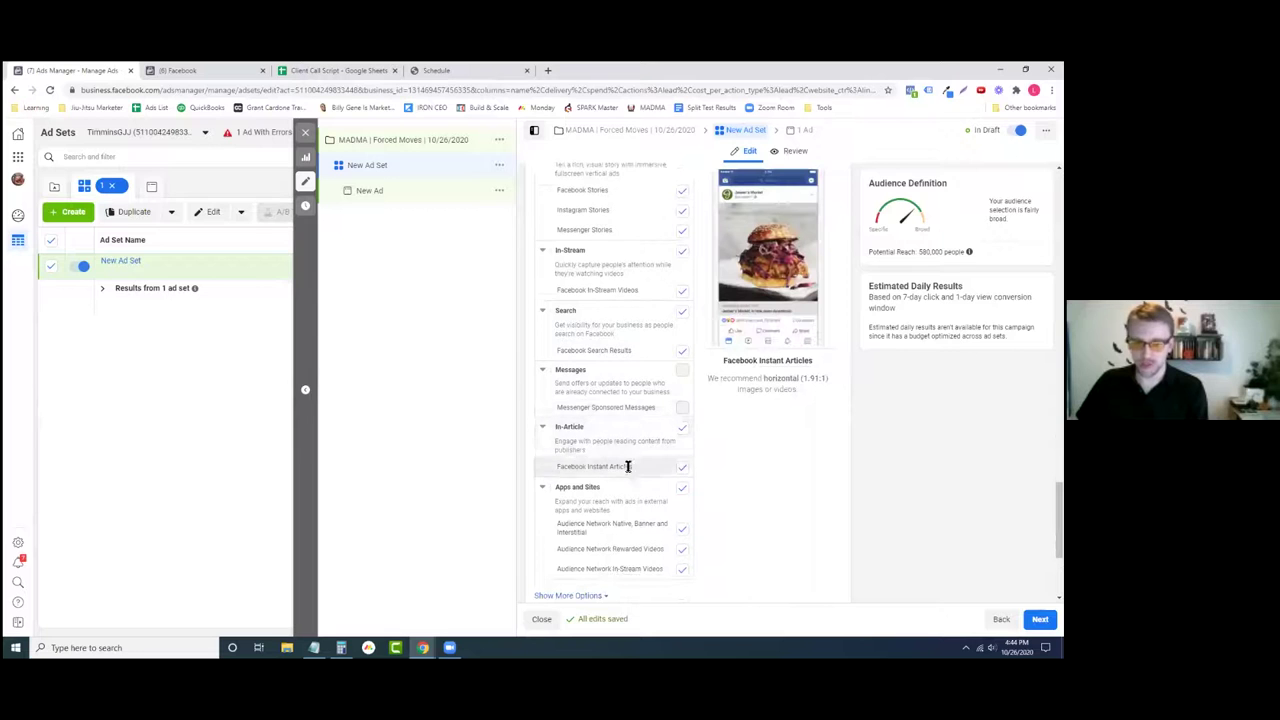
scroll(610, 460, down, 3)
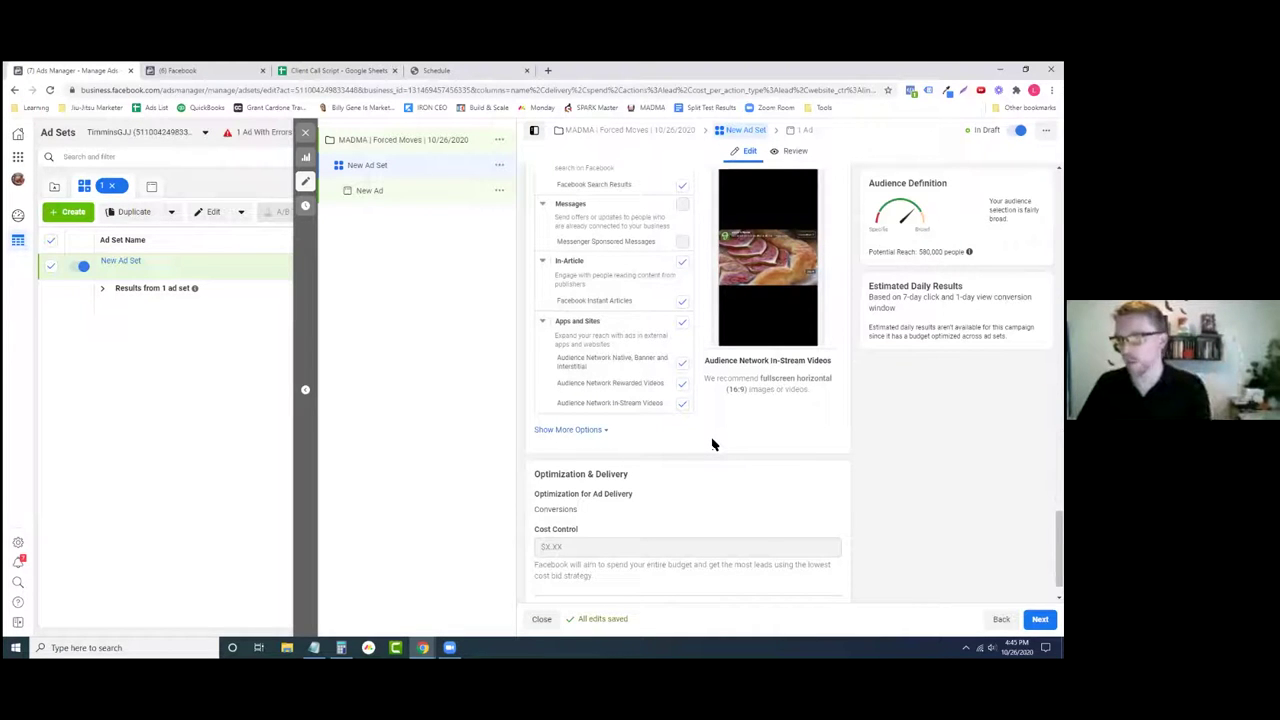
scroll(710, 440, up, 5)
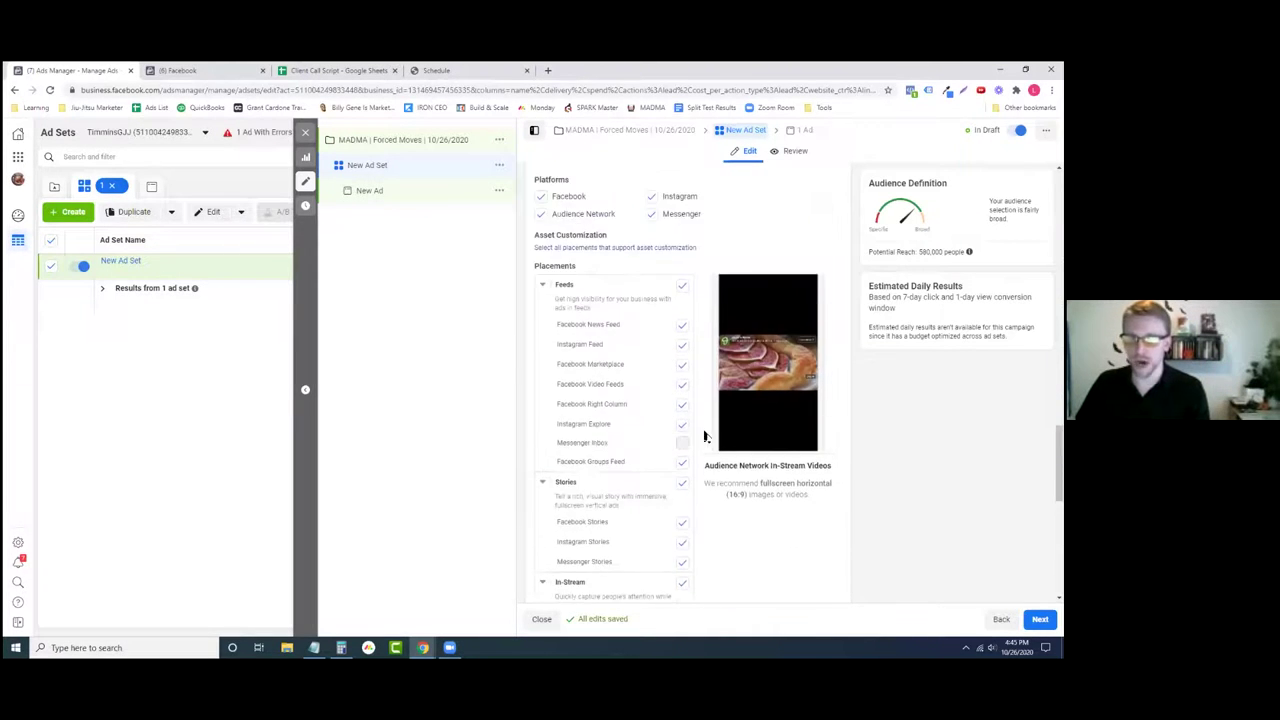
- Uncheck Facebook Marketplace, Video Feeds, Right Column and Groups Feed under Feeds
click(683, 366)
click(682, 384)
click(682, 404)
click(682, 461)
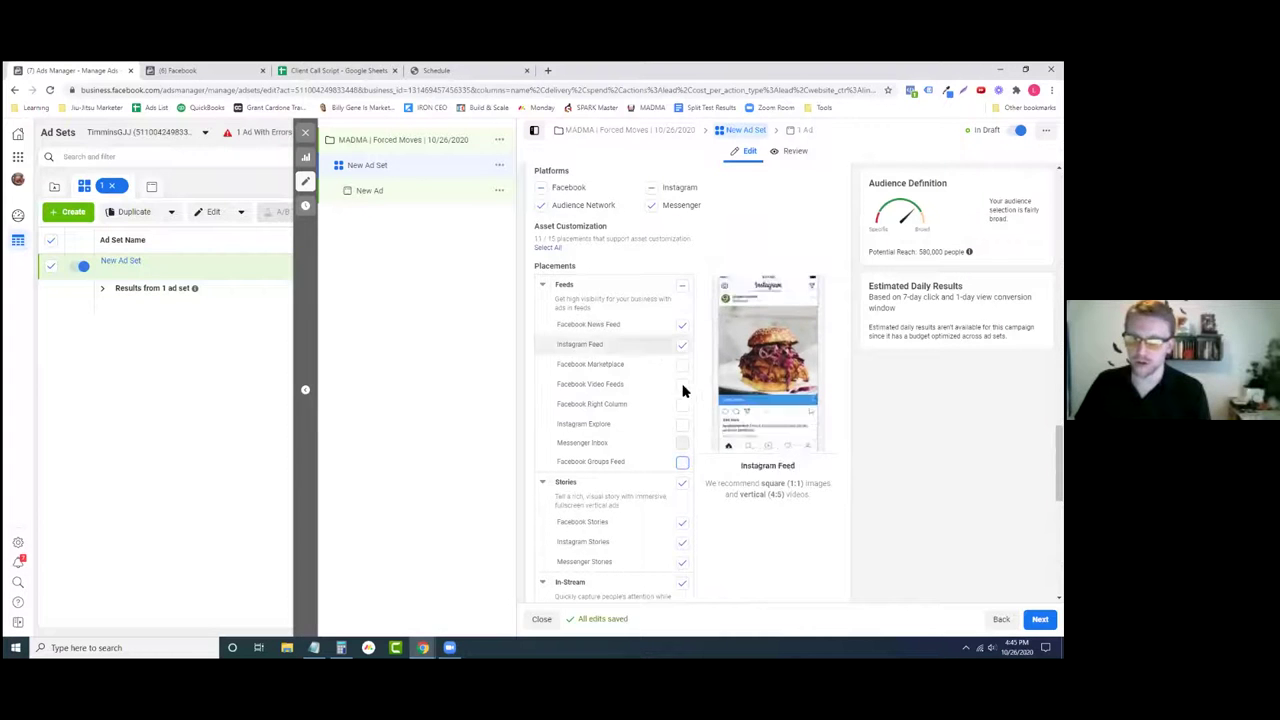
- Uncheck the Stories, In-Stream, Search, In-Article and Apps and Sites placement groups
scroll(688, 438, down, 1)
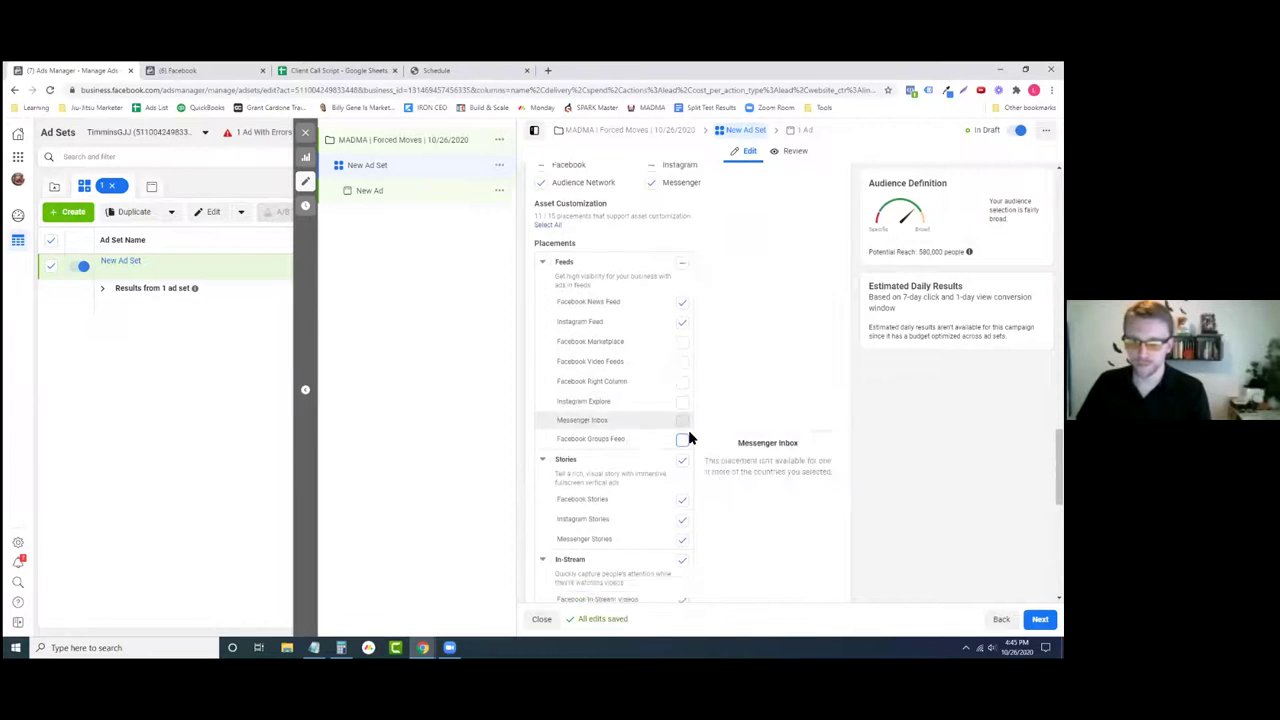
scroll(688, 438, down, 3)
click(683, 316)
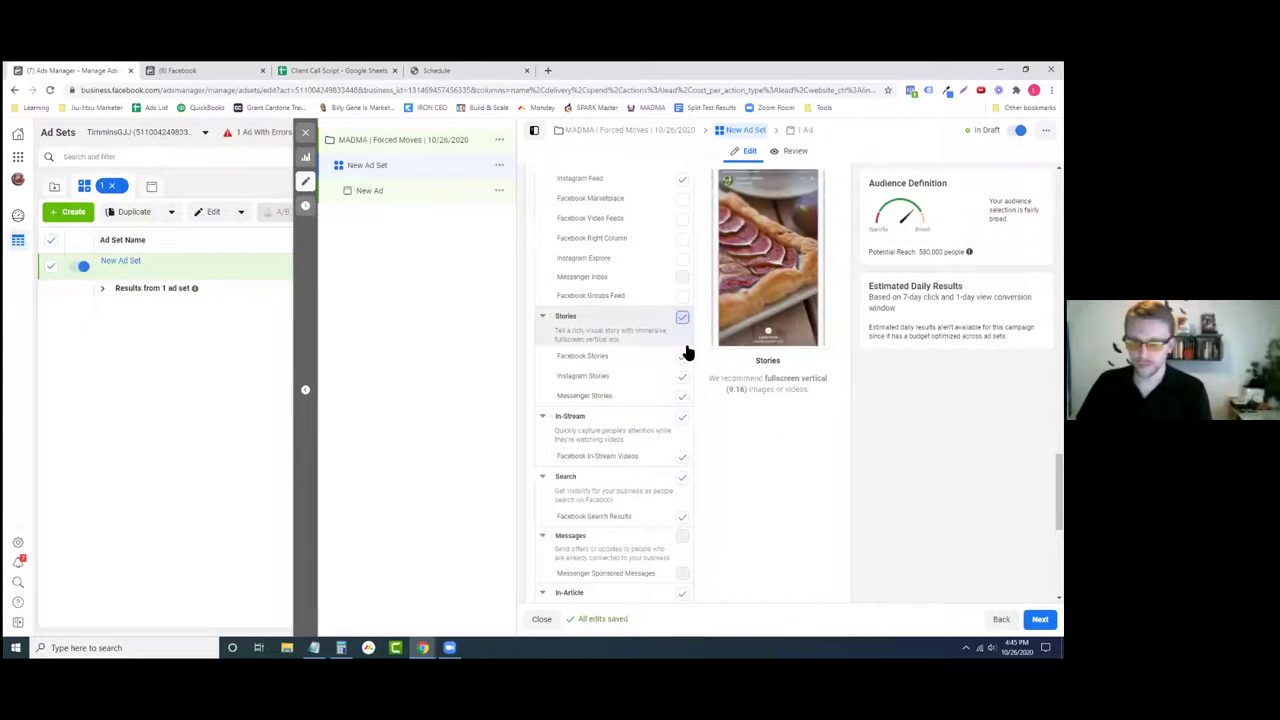
click(682, 476)
scroll(700, 480, down, 2)
click(683, 483)
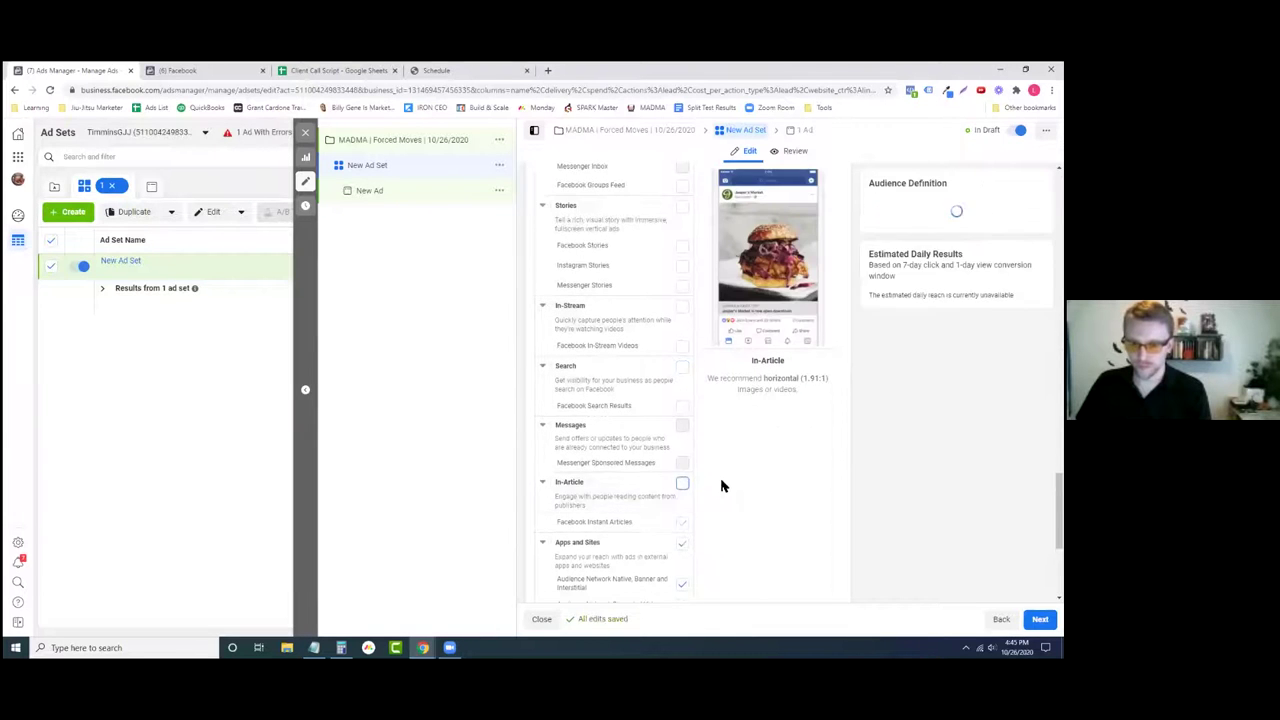
scroll(705, 480, down, 2)
click(682, 439)
- Highlight the Facebook Right Column label and review the remaining placements
scroll(699, 451, up, 3)
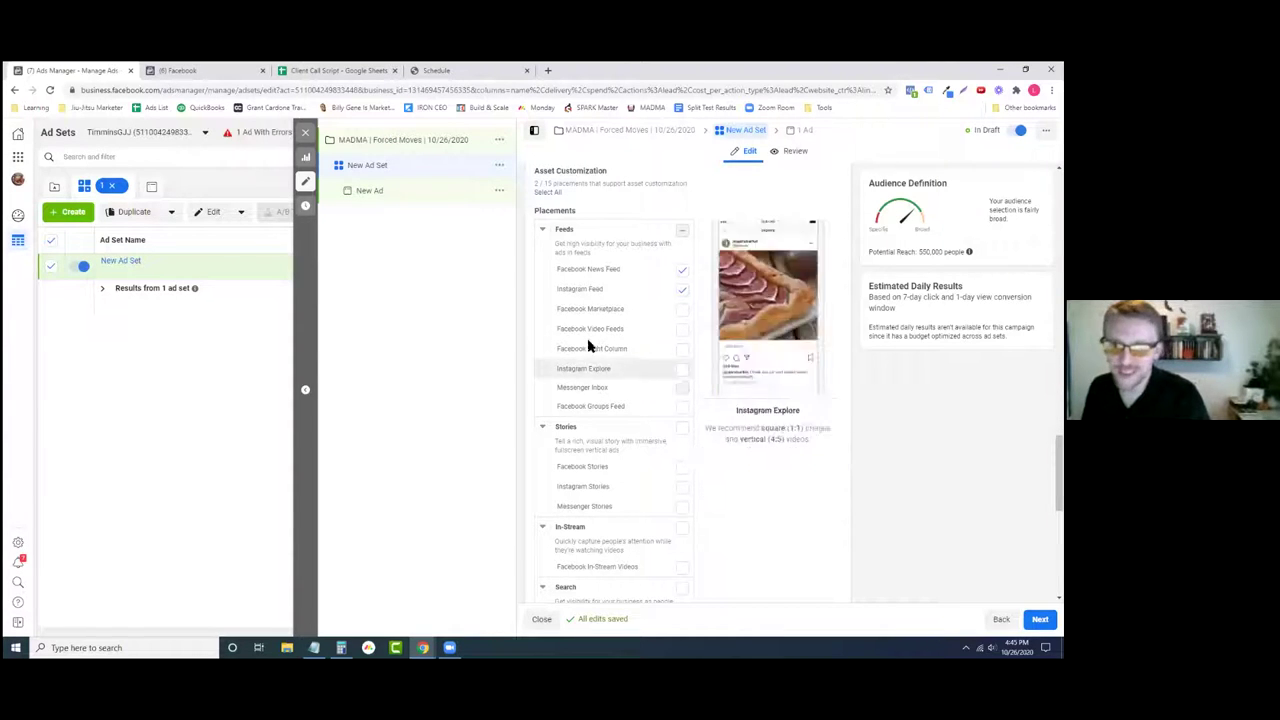
drag(557, 355, 628, 352)
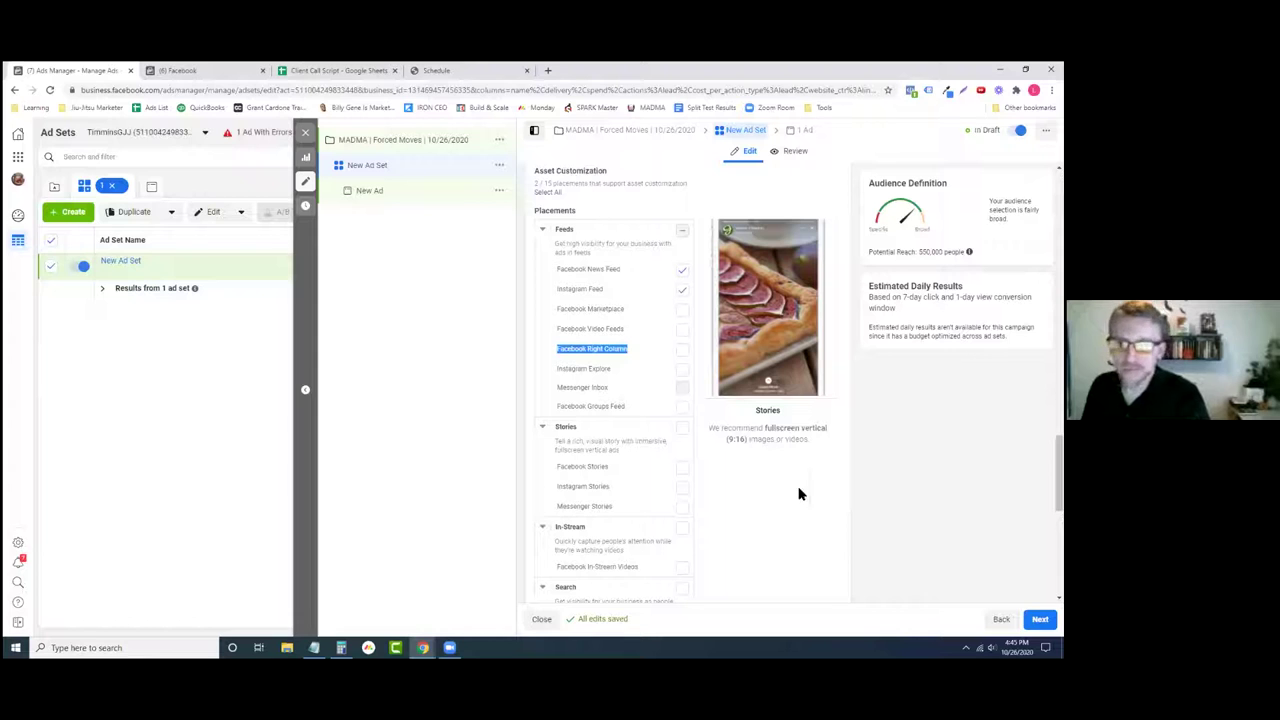
click(829, 510)
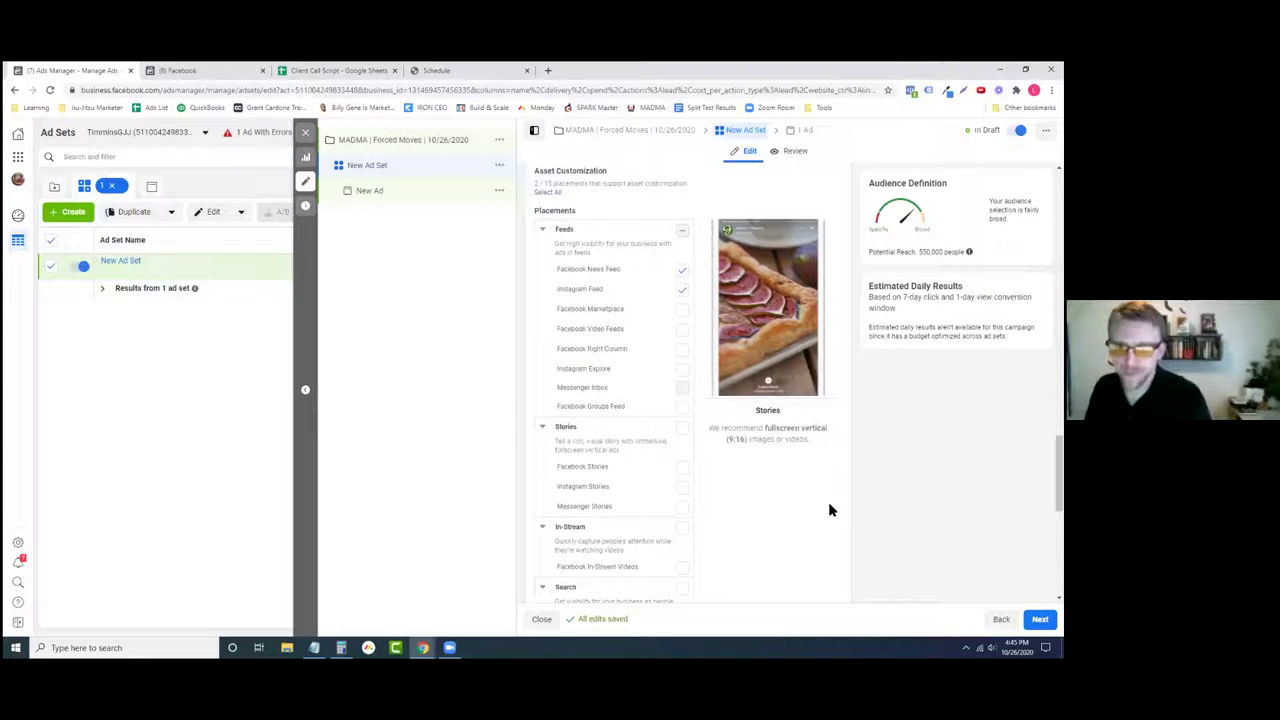
scroll(704, 402, down, 1)
scroll(707, 439, down, 2)
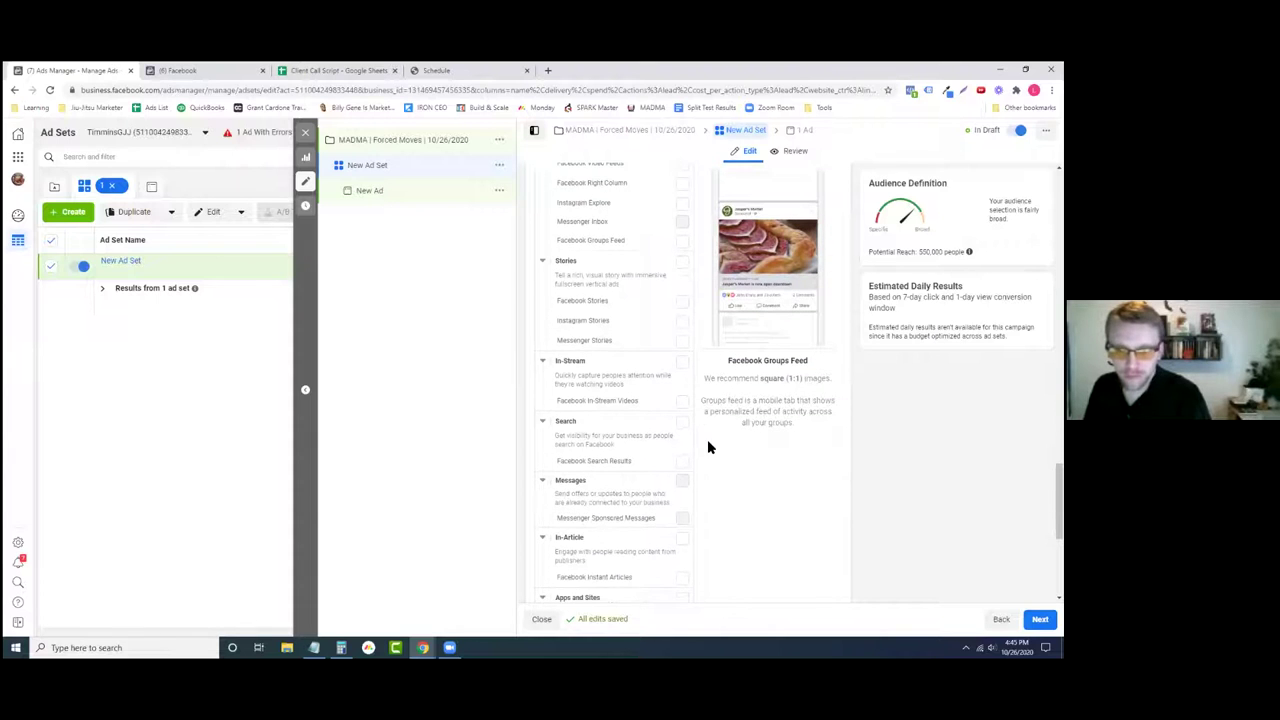
scroll(710, 435, up, 2)
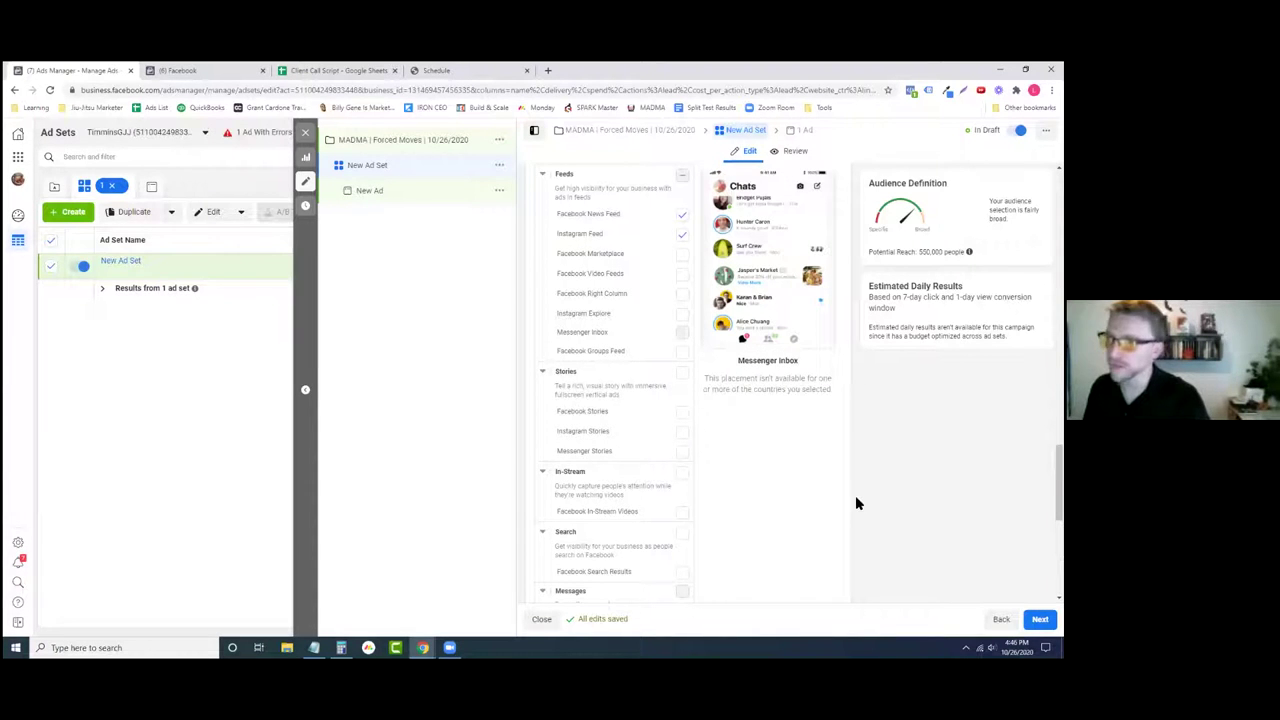
scroll(708, 472, down, 5)
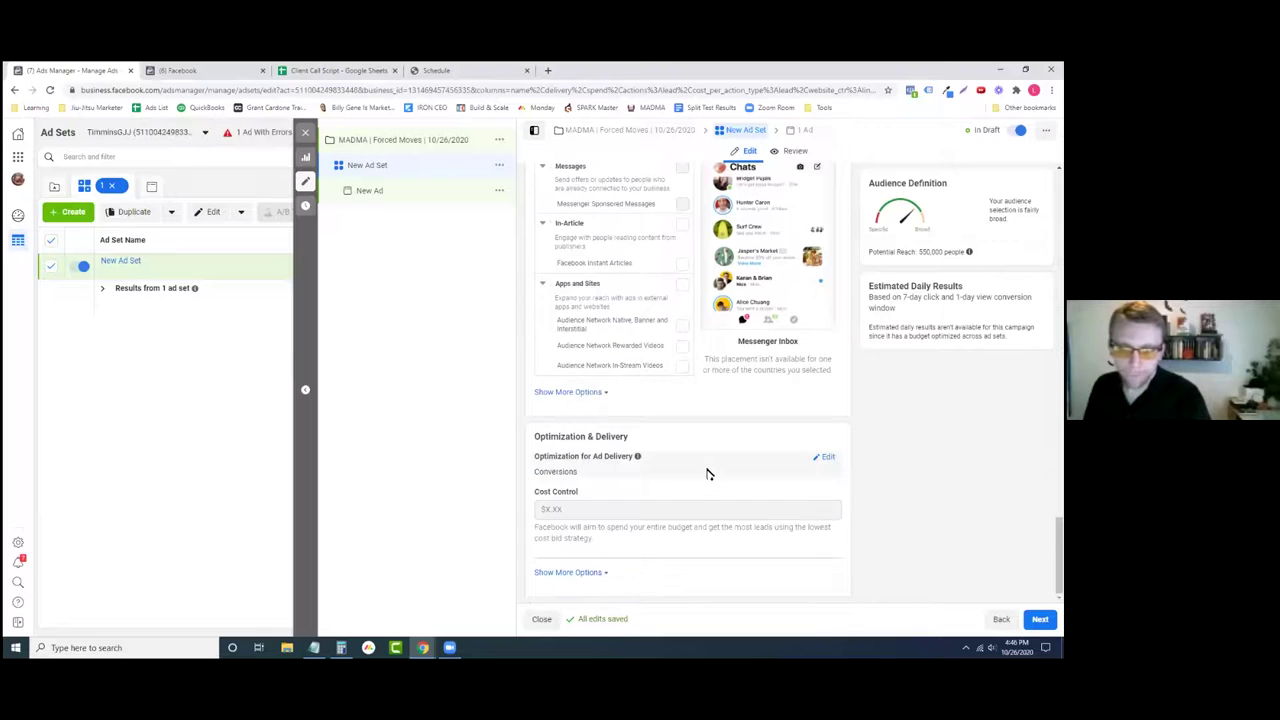
- Set the conversion window to 1-day click and continue to the New Ad setup
click(589, 572)
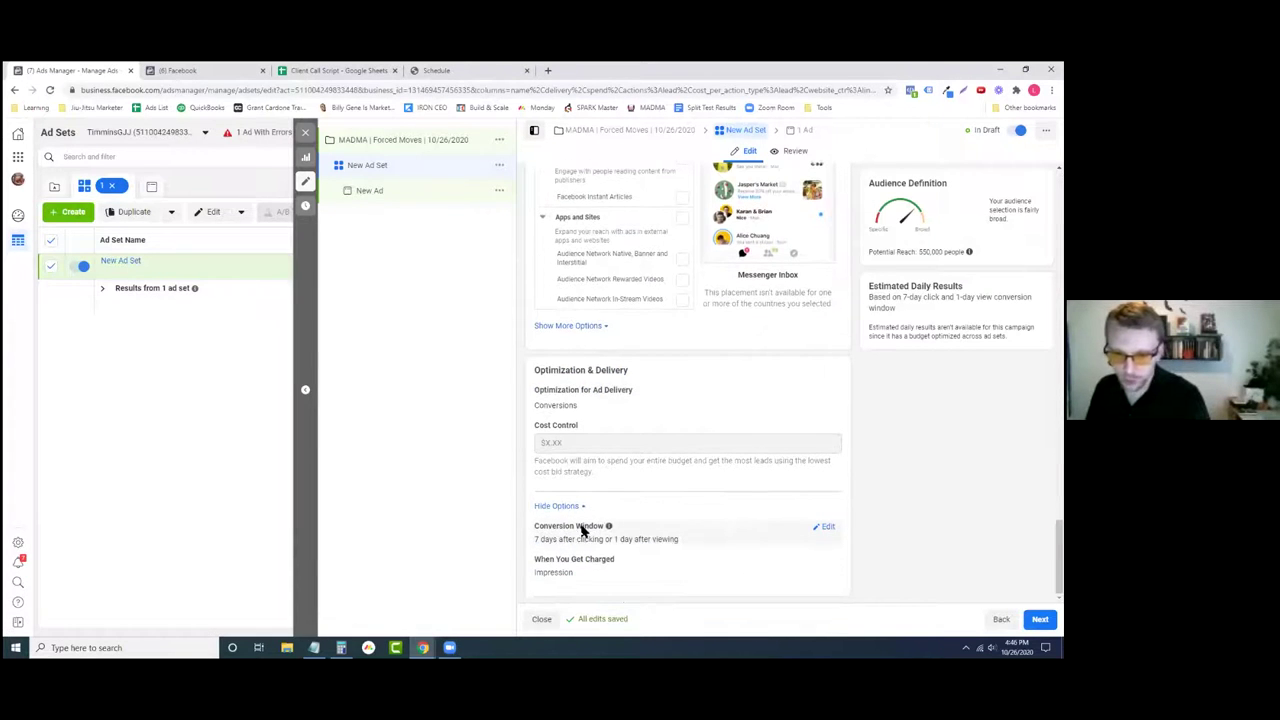
click(826, 528)
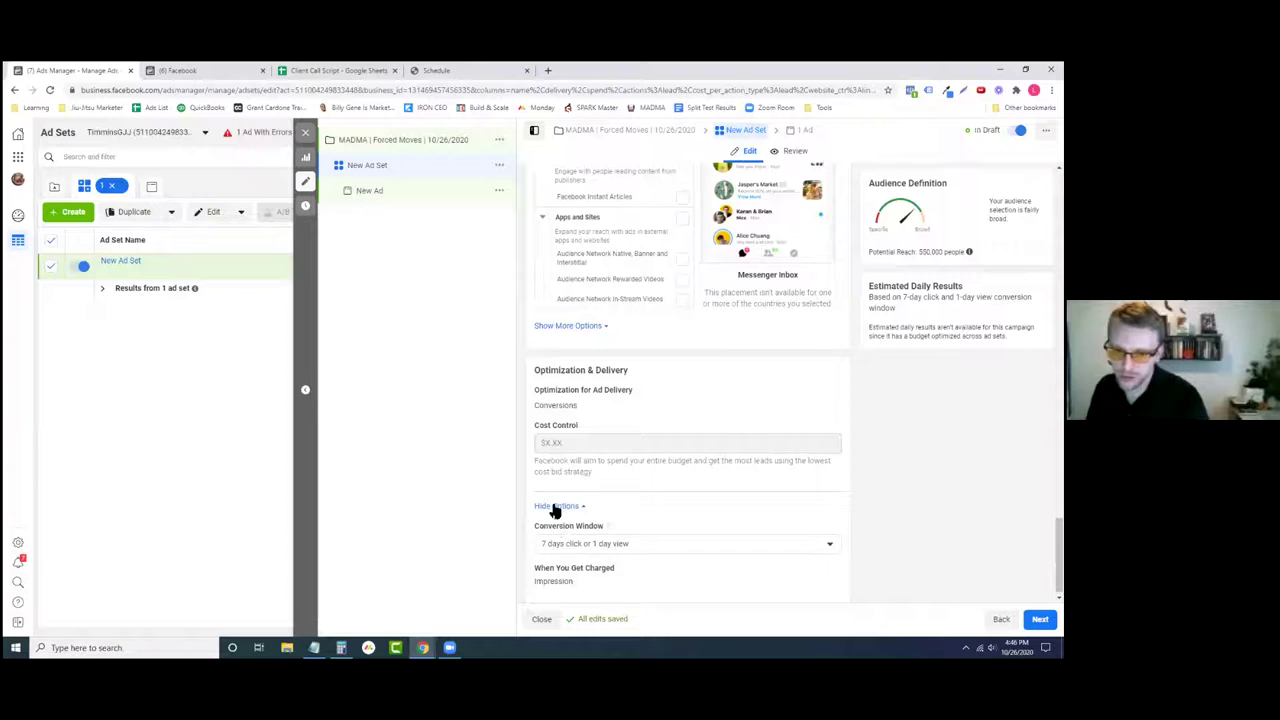
click(583, 547)
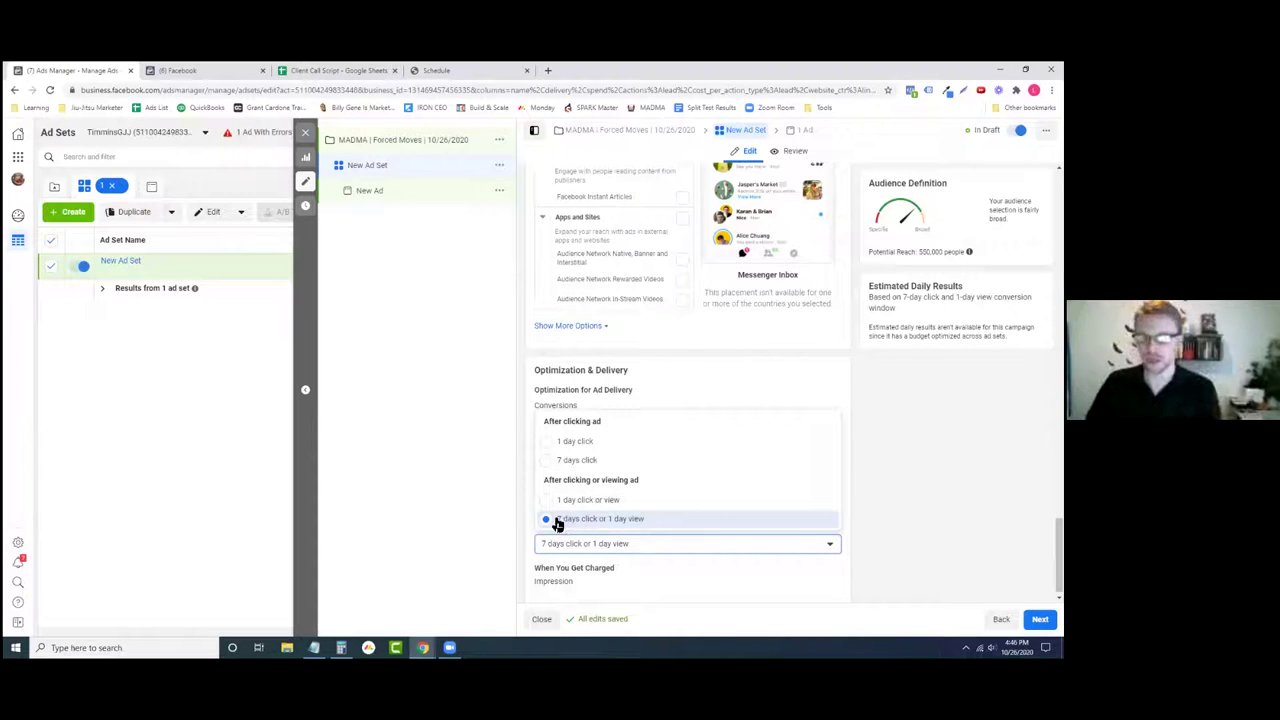
click(574, 449)
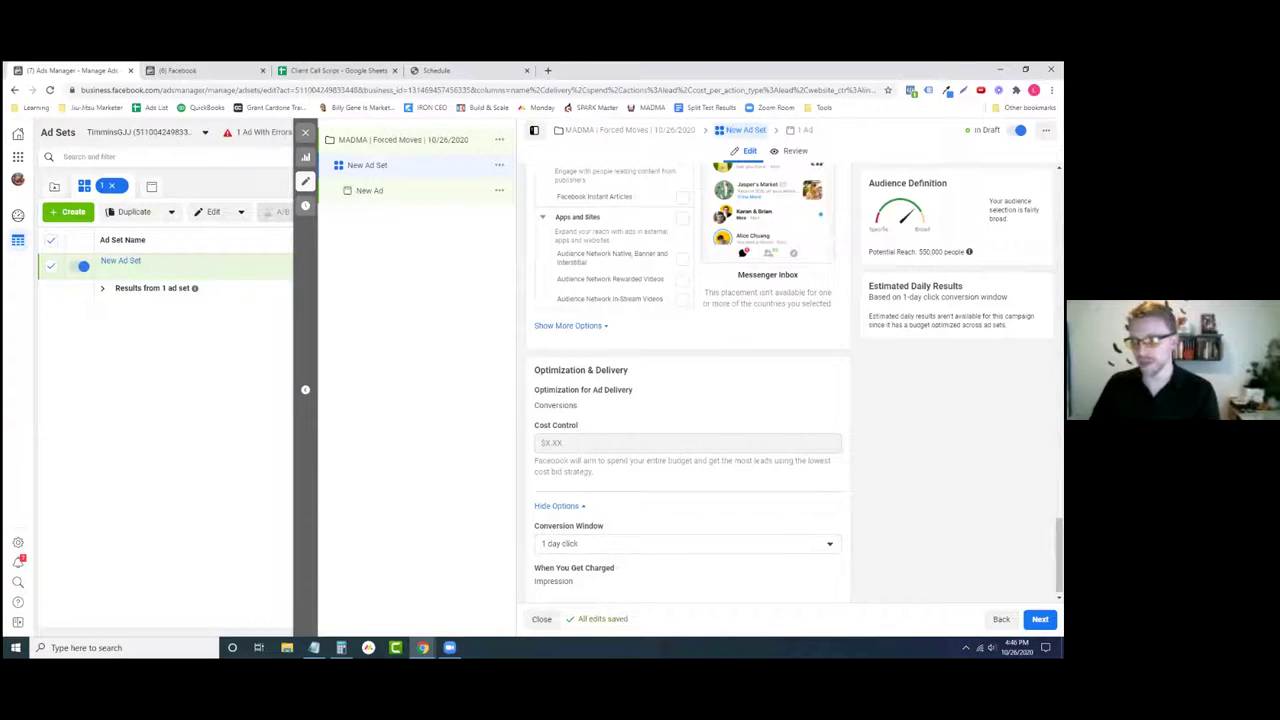
click(1040, 619)
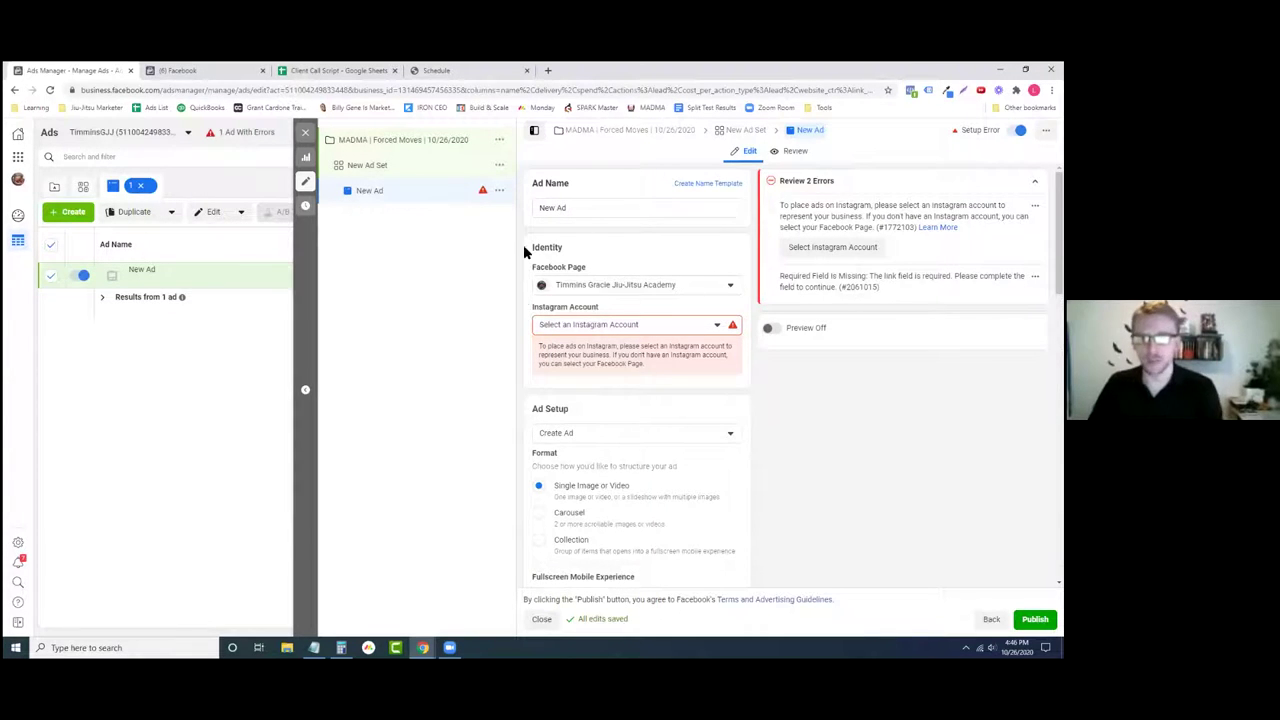
- Choose the business's Instagram account from the Instagram Account dropdown
click(623, 324)
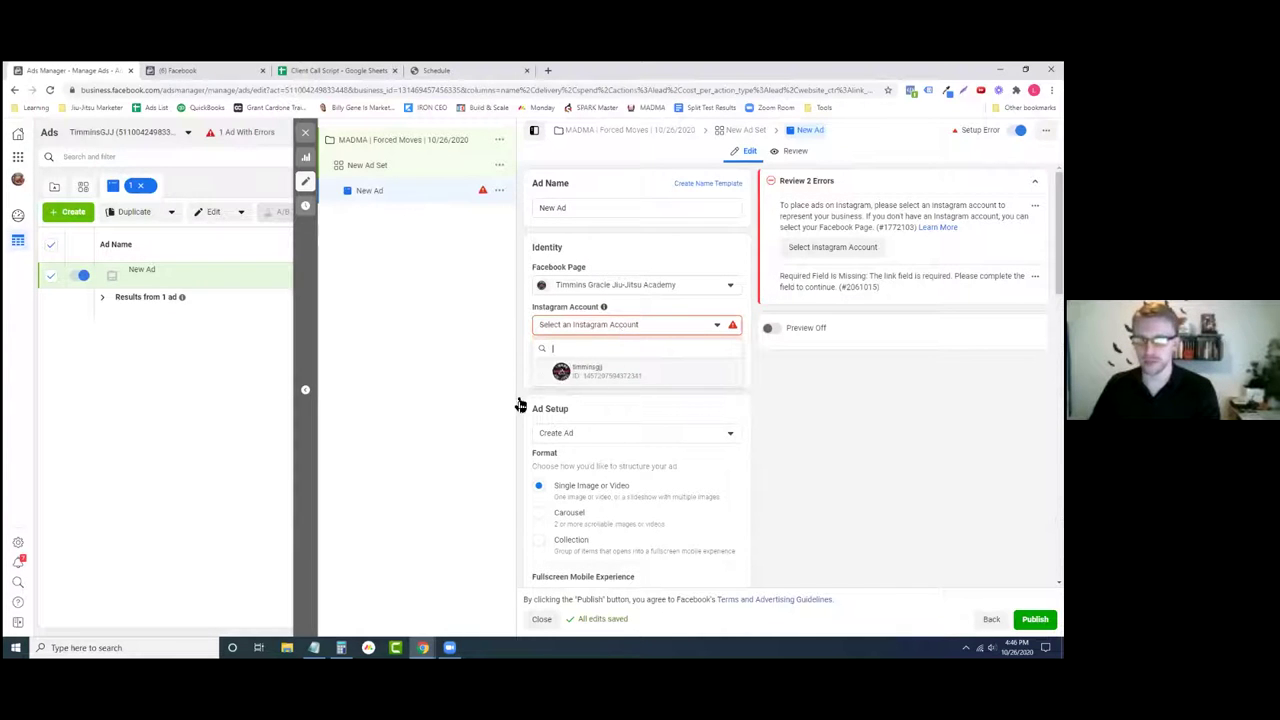
click(587, 371)
scroll(589, 420, down, 2)
scroll(587, 425, down, 3)
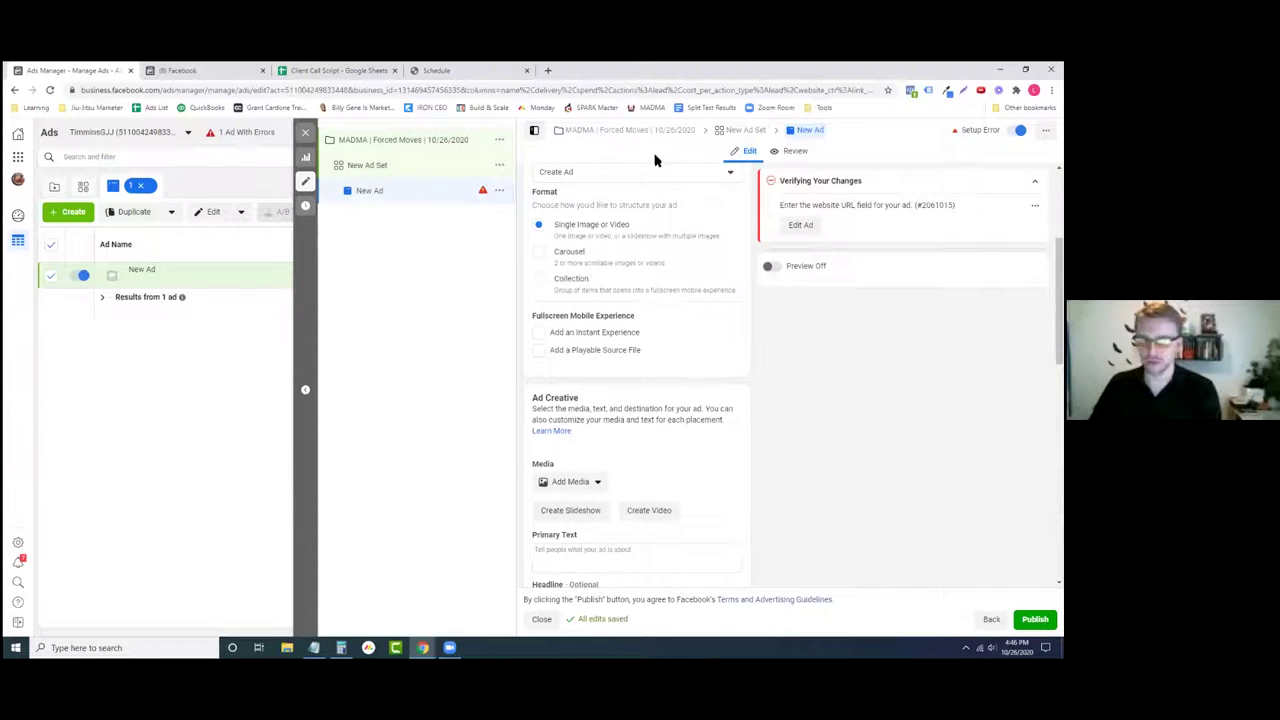
scroll(560, 194, up, 2)
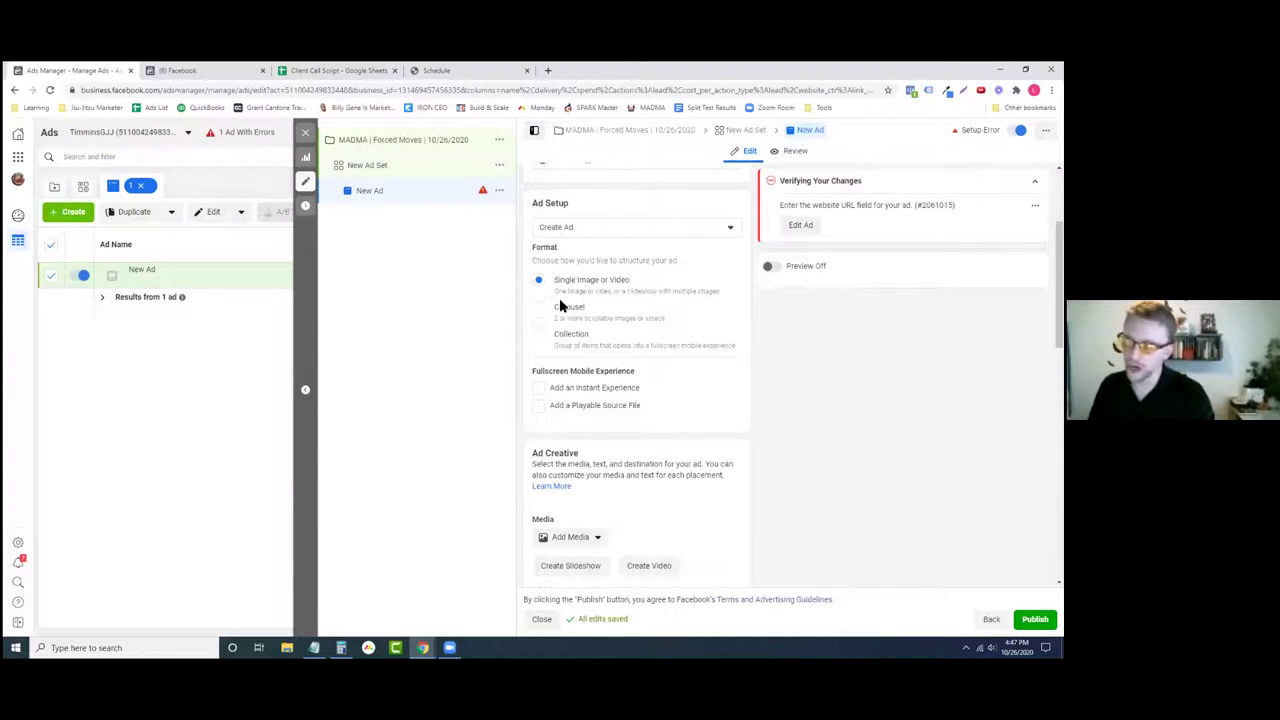
scroll(530, 315, down, 1)
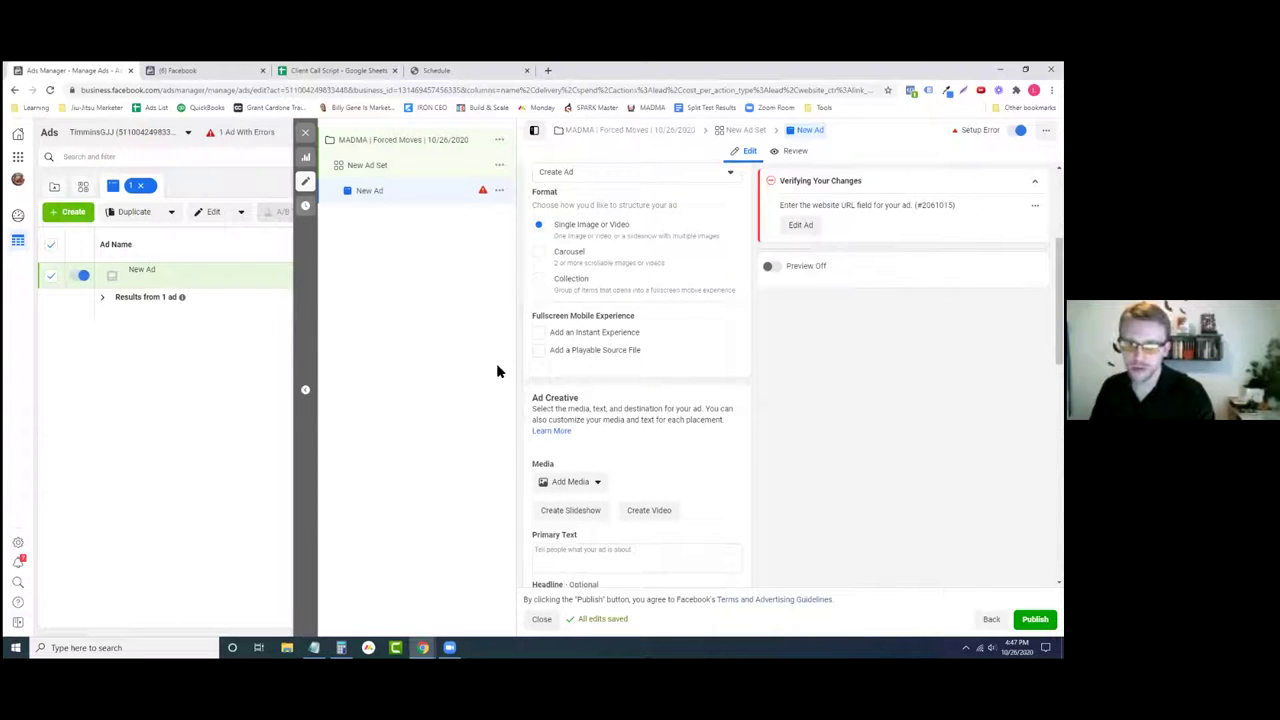
scroll(523, 386, down, 2)
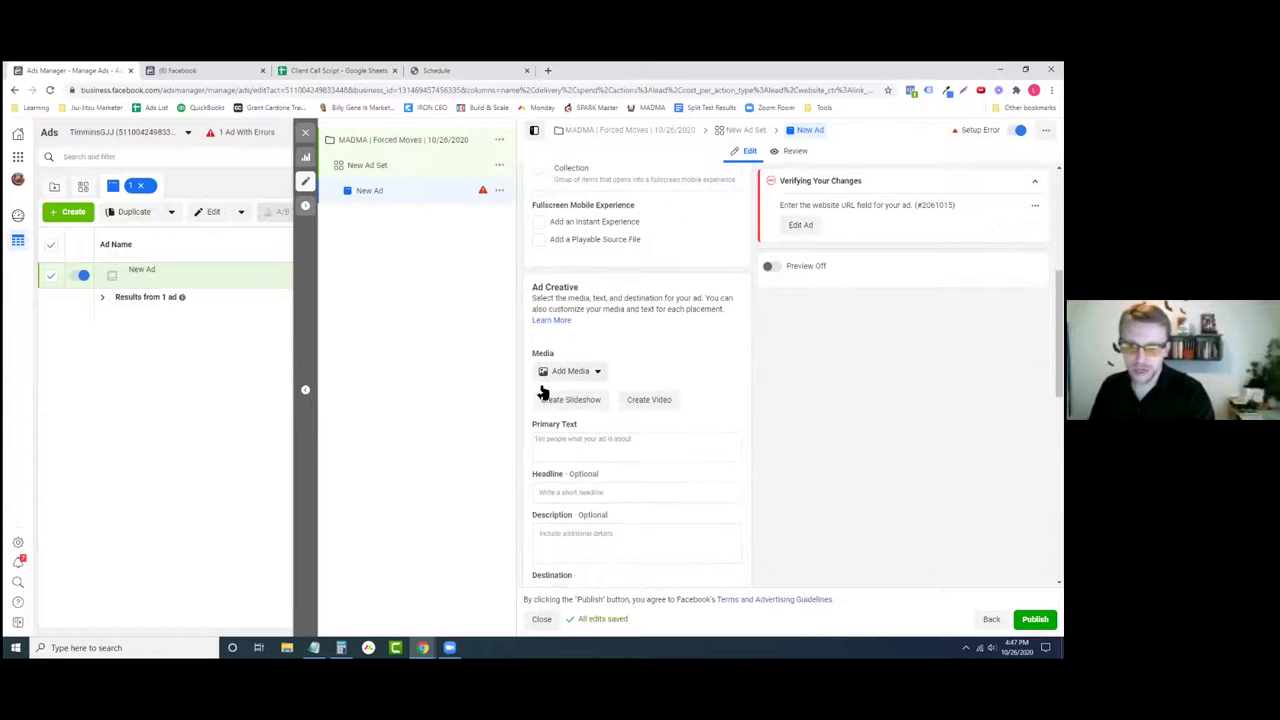
- Choose Add Video from the Add Media menu in Ad Creative
scroll(541, 392, down, 2)
drag(538, 181, 611, 177)
click(640, 249)
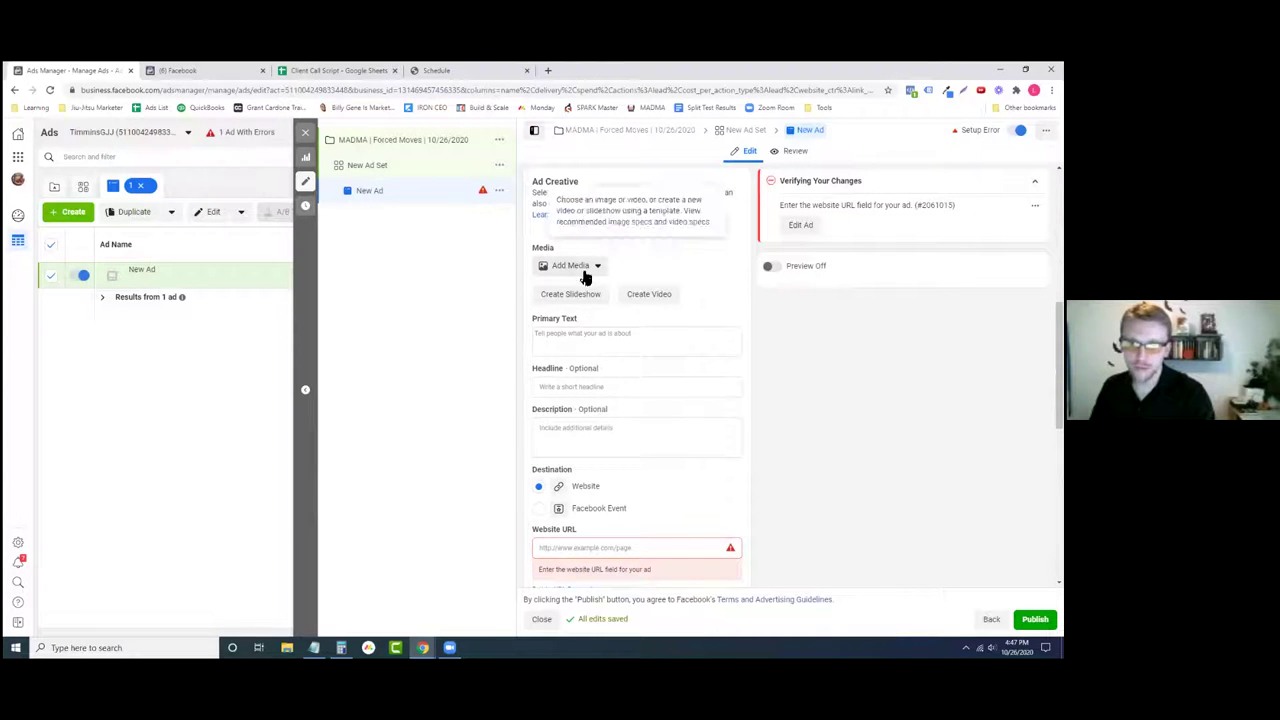
click(584, 268)
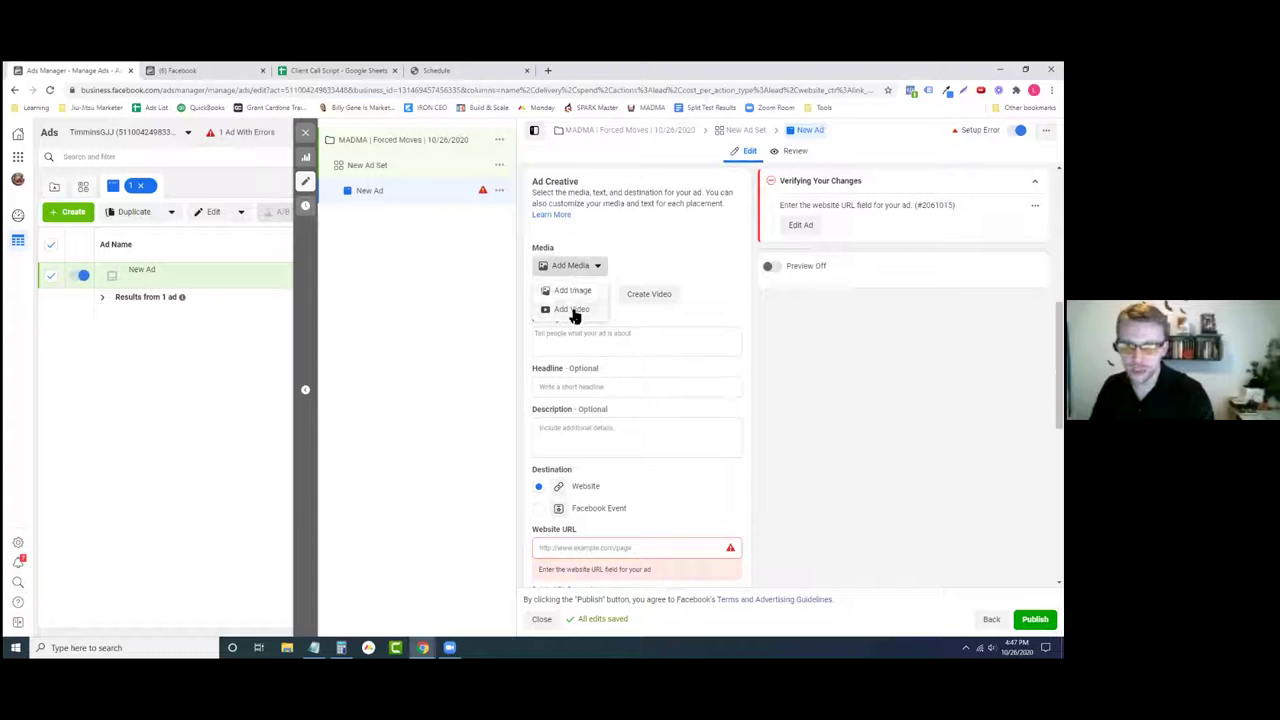
click(672, 242)
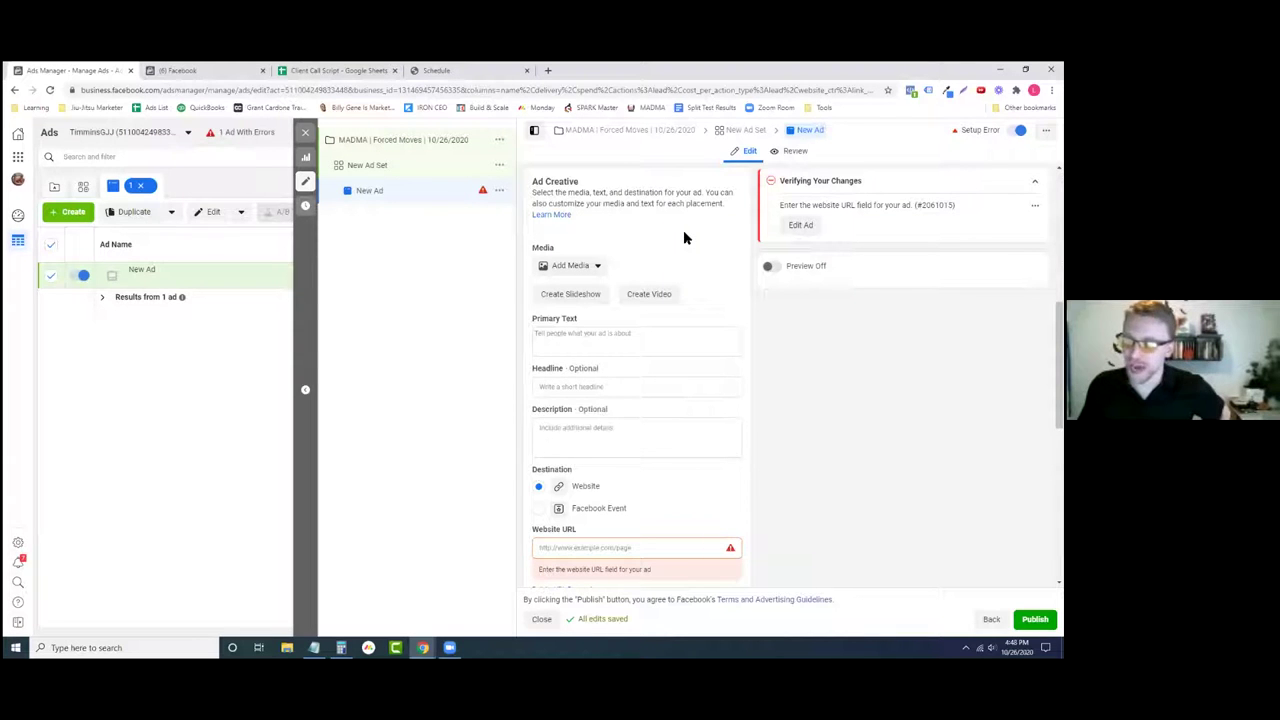
click(584, 268)
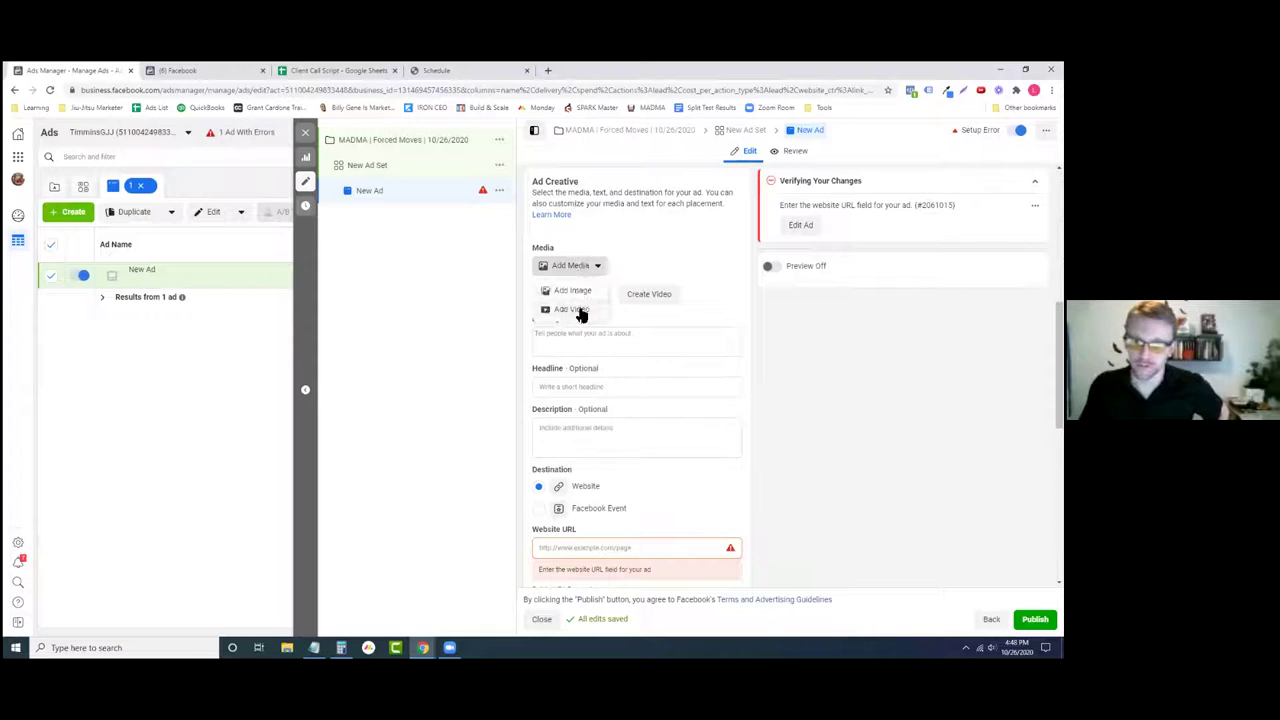
click(575, 310)
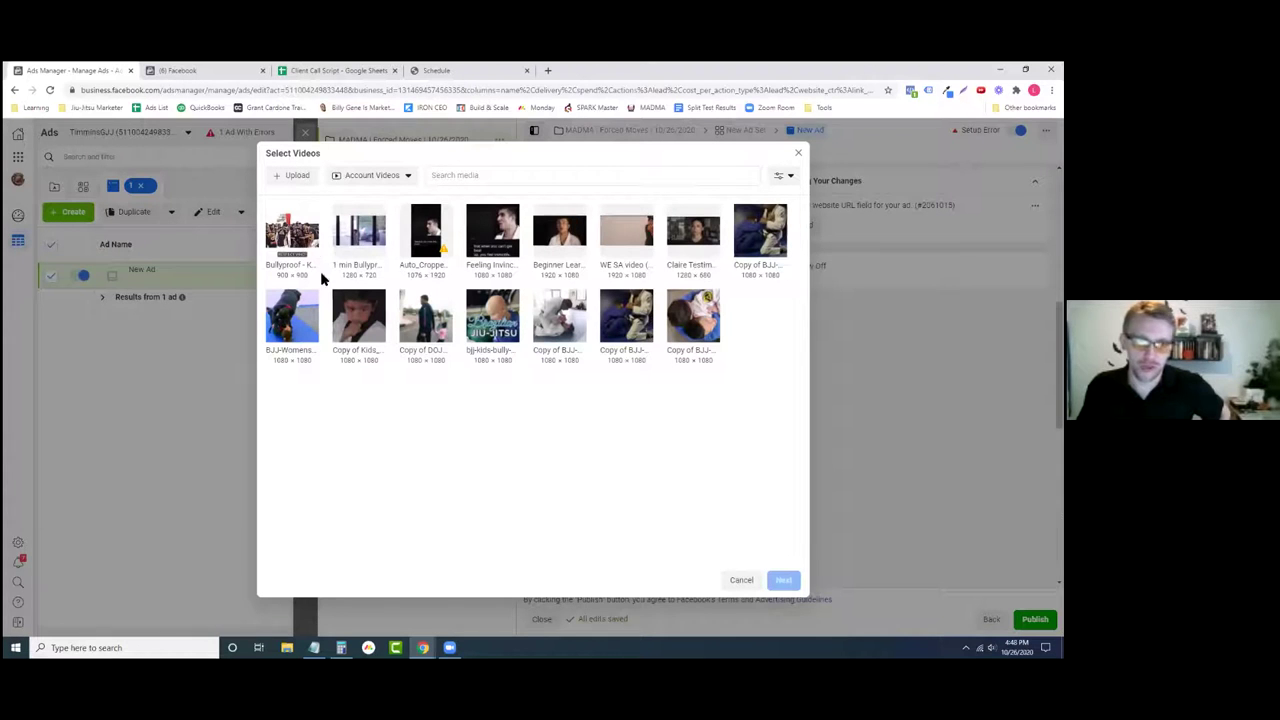
- Select Bullyproof - Keep it real.mp4, preview it, and accept the recommended optimizations
click(292, 247)
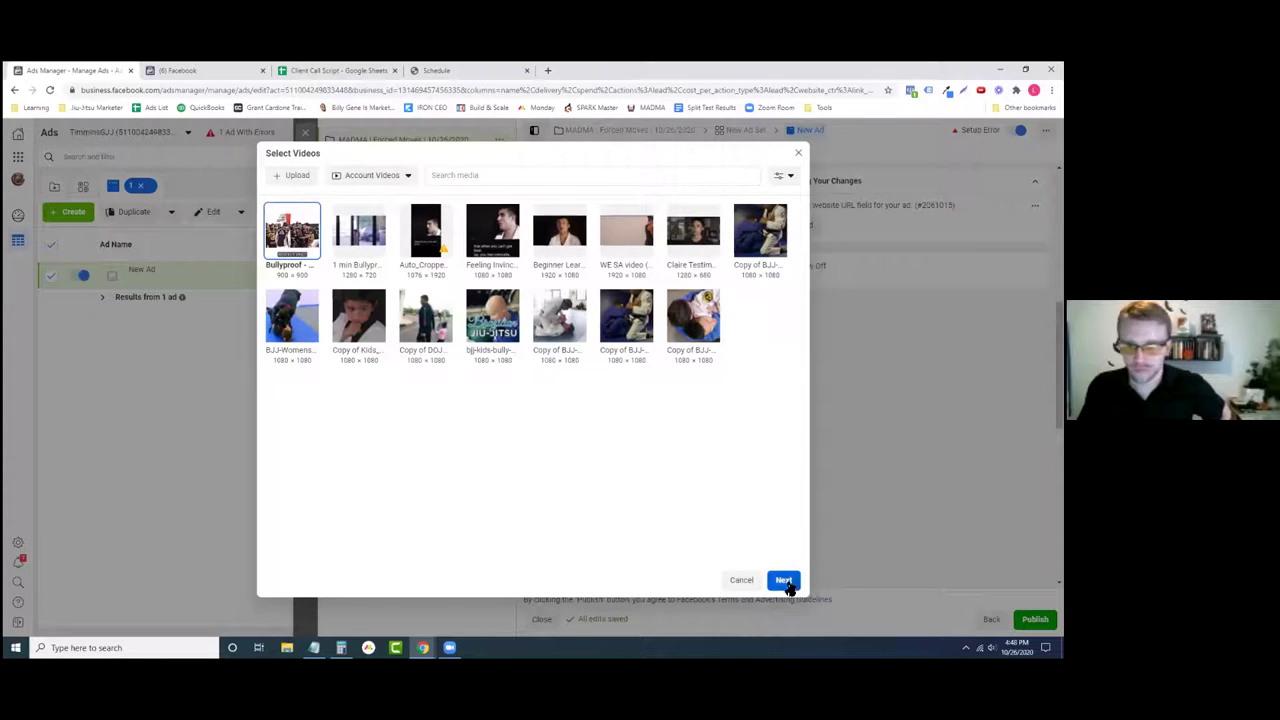
click(784, 580)
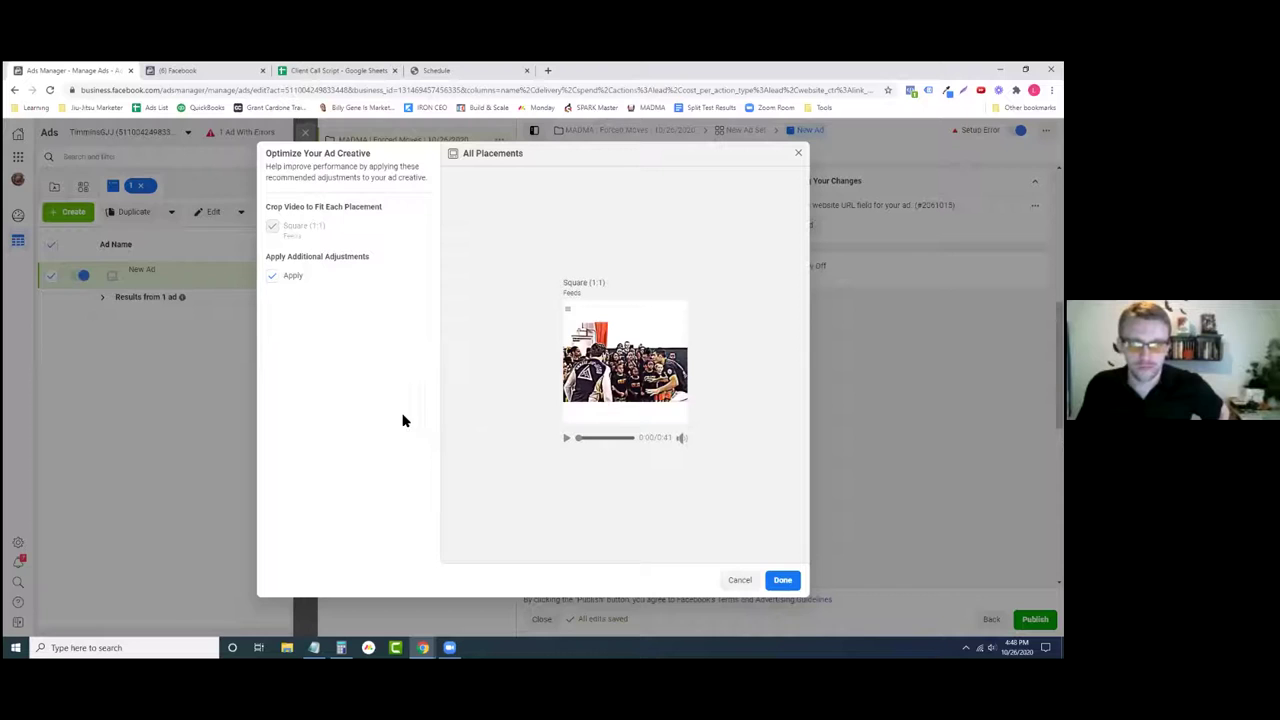
click(565, 438)
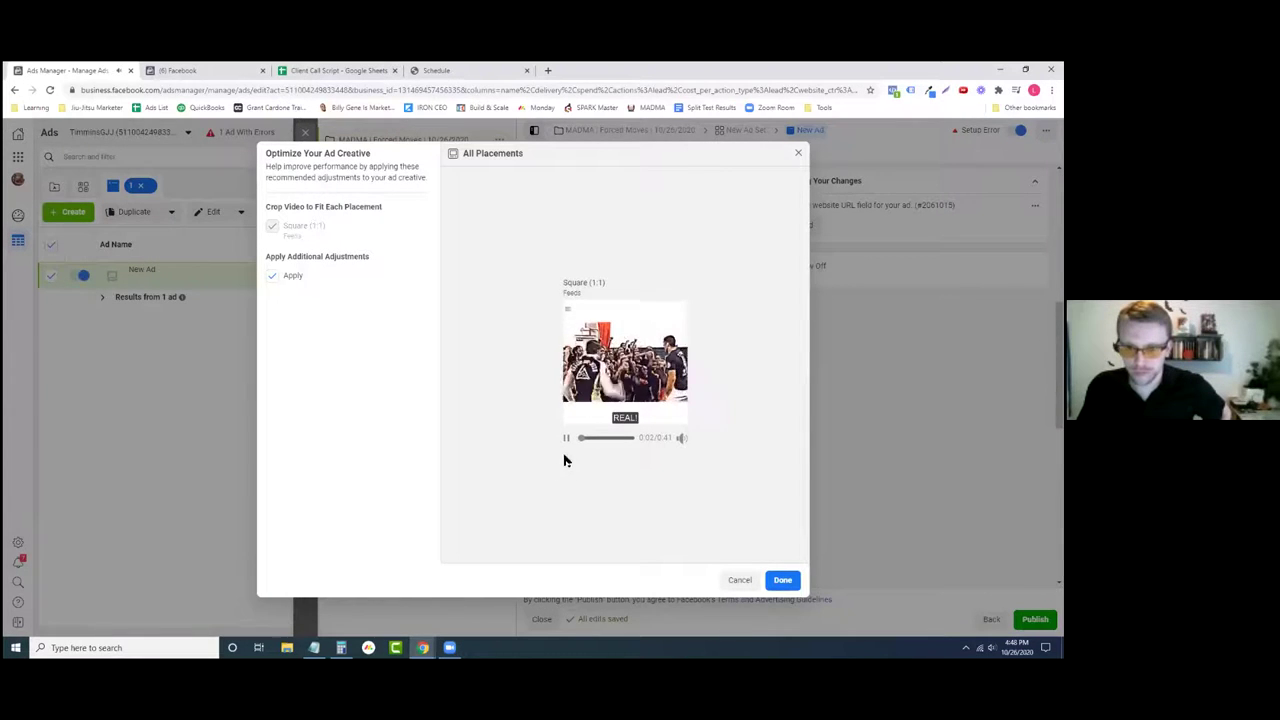
click(566, 440)
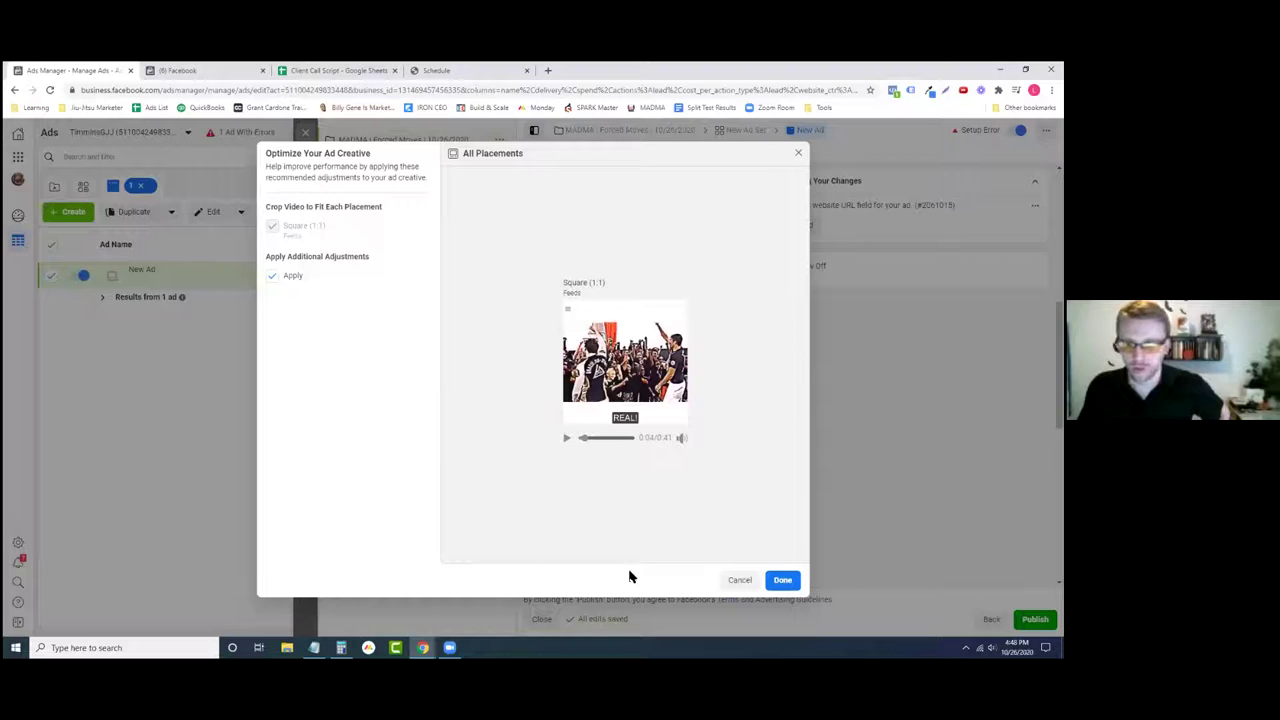
click(785, 582)
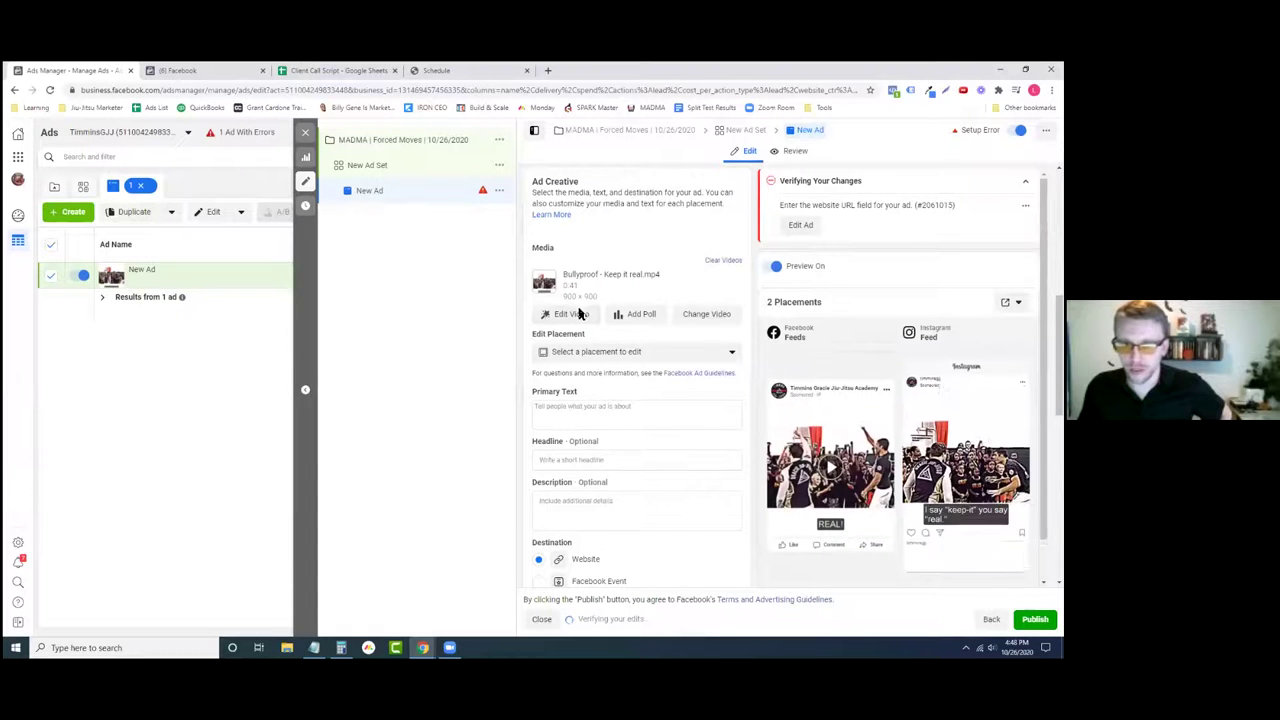
- Keep the video's Original crop after trying the 1:1 square option
click(583, 318)
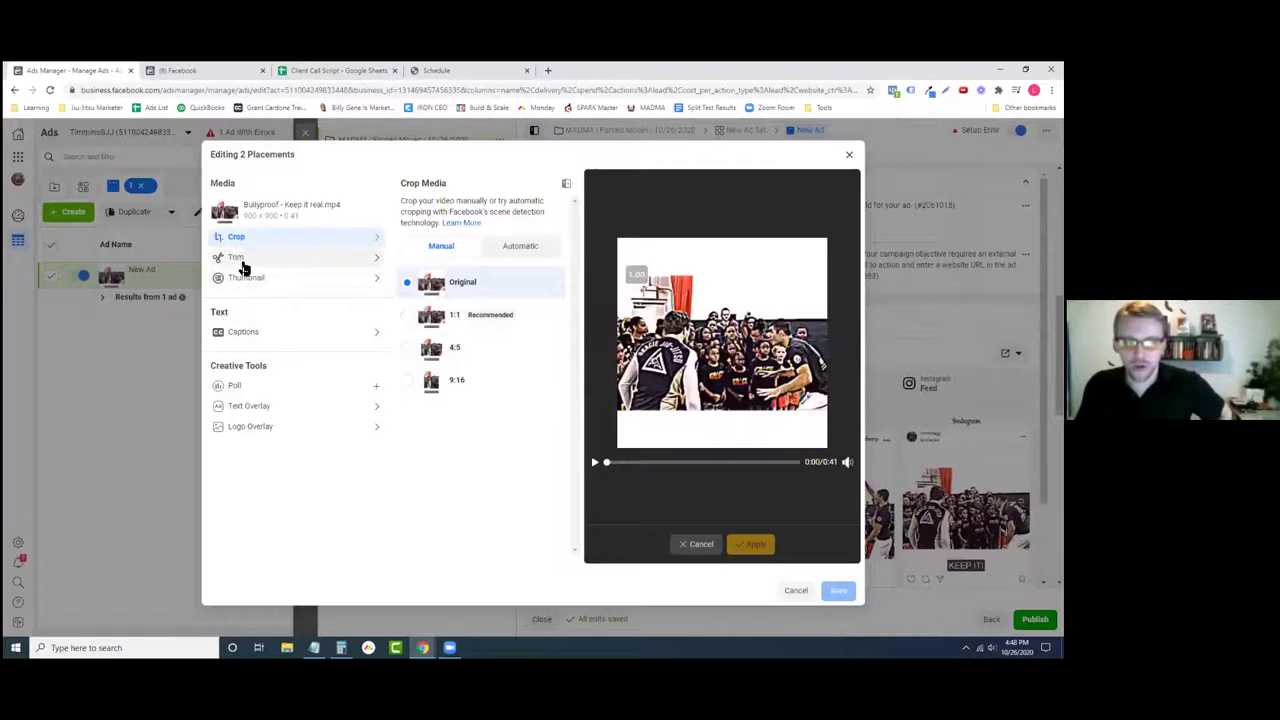
click(241, 266)
click(245, 238)
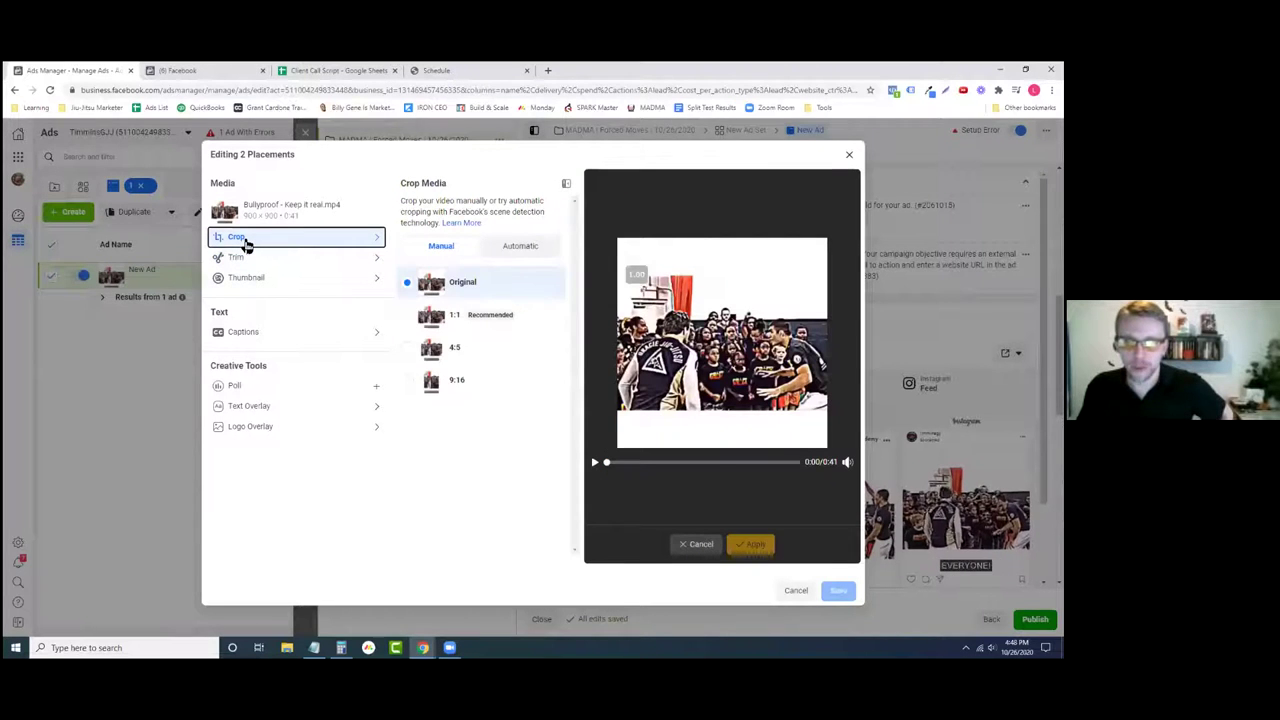
click(478, 324)
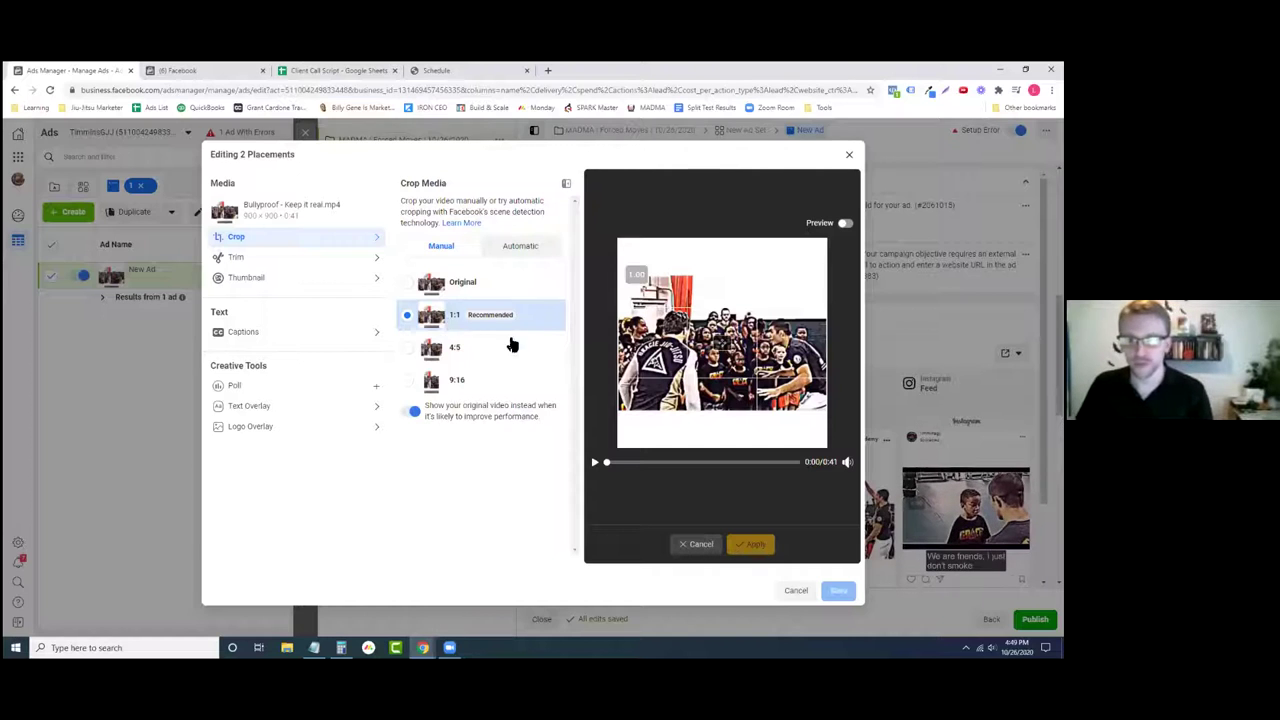
click(463, 284)
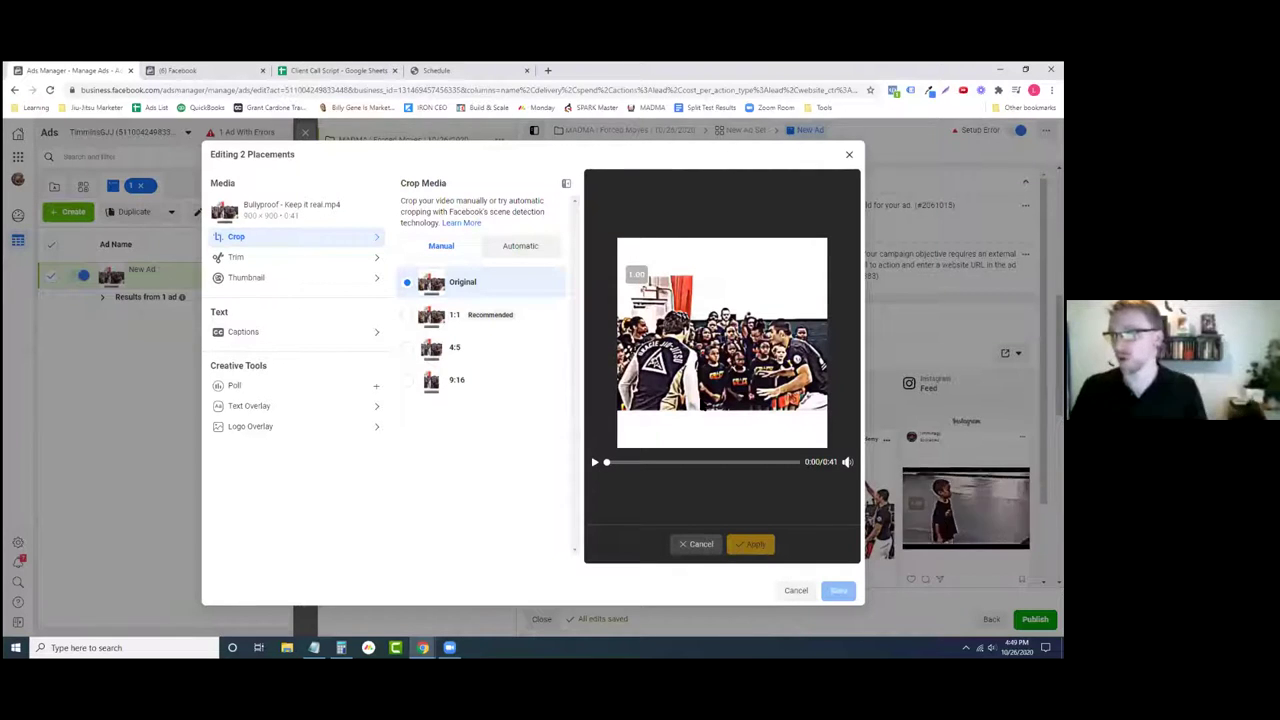
- Set a manual thumbnail using the frame of the boy facing his instructor
click(262, 281)
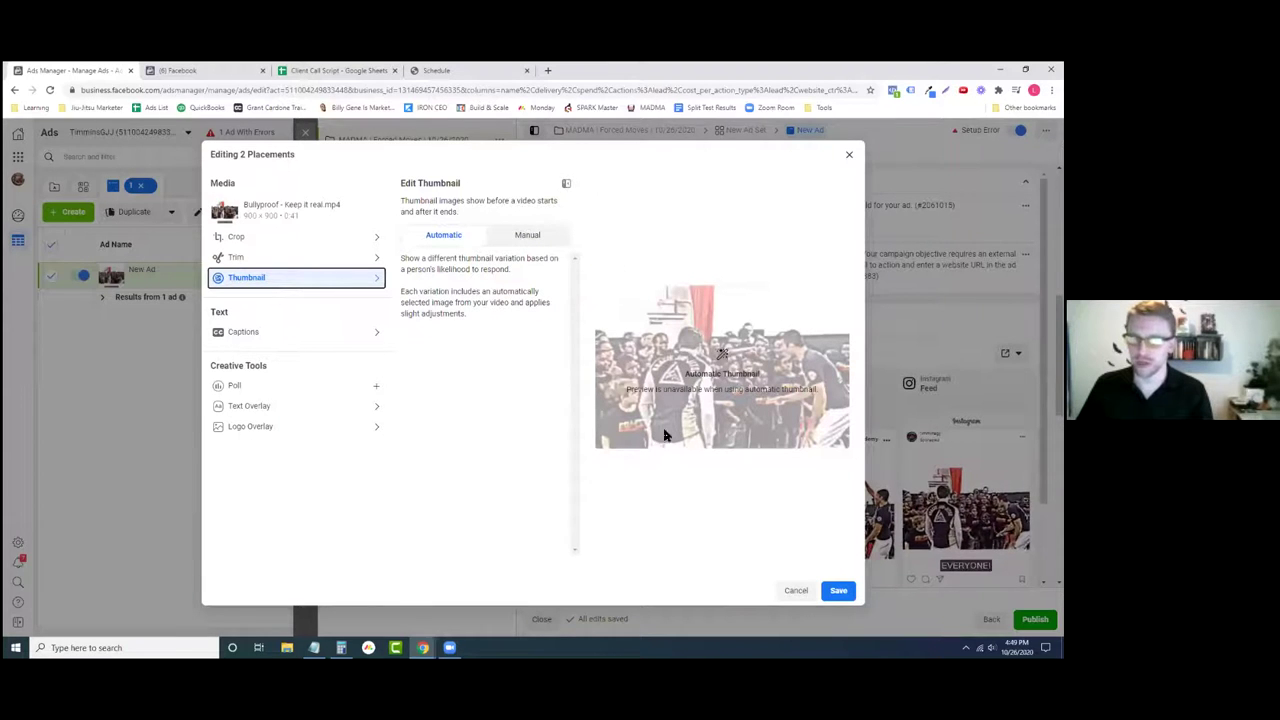
click(516, 238)
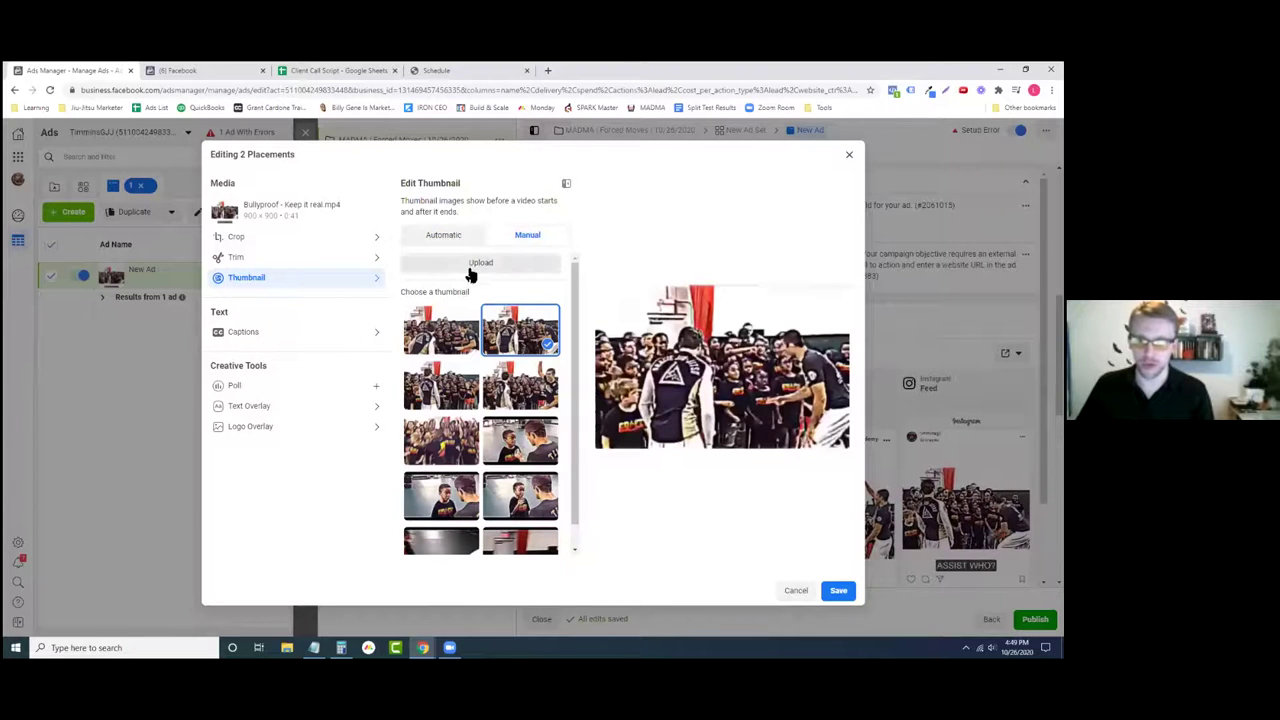
click(444, 402)
click(441, 444)
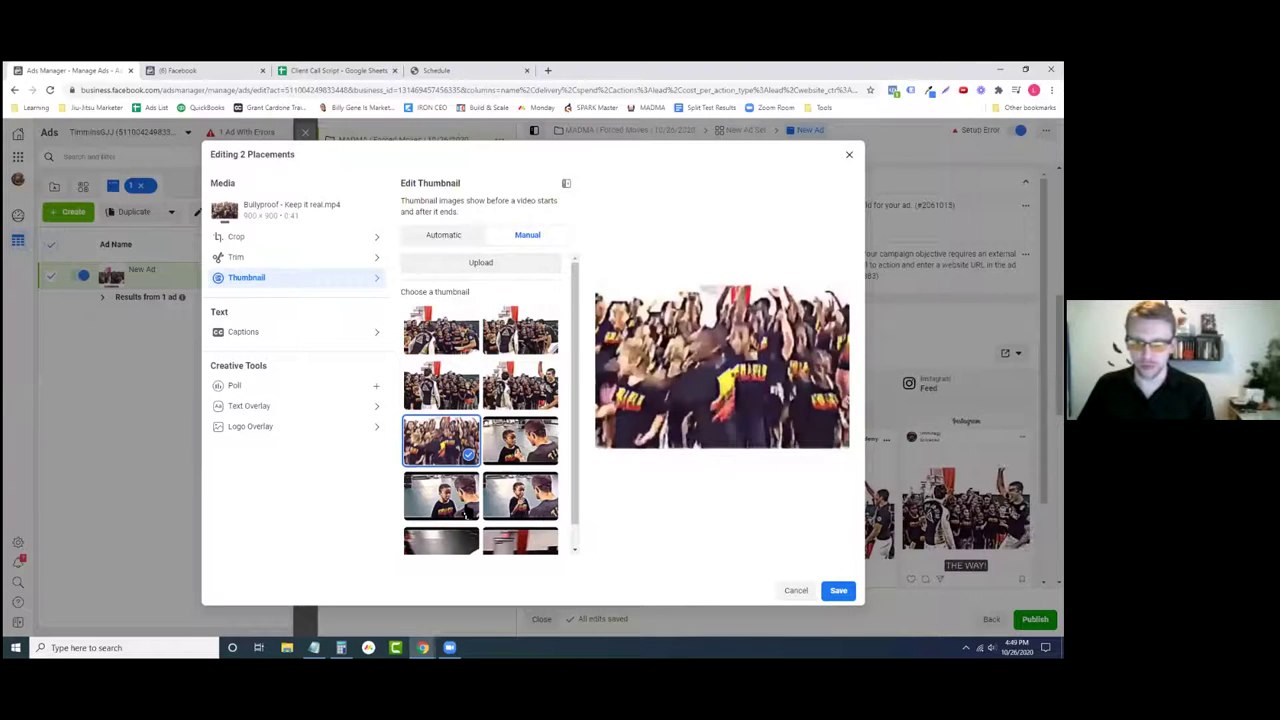
click(455, 500)
click(521, 509)
scroll(521, 505, down, 1)
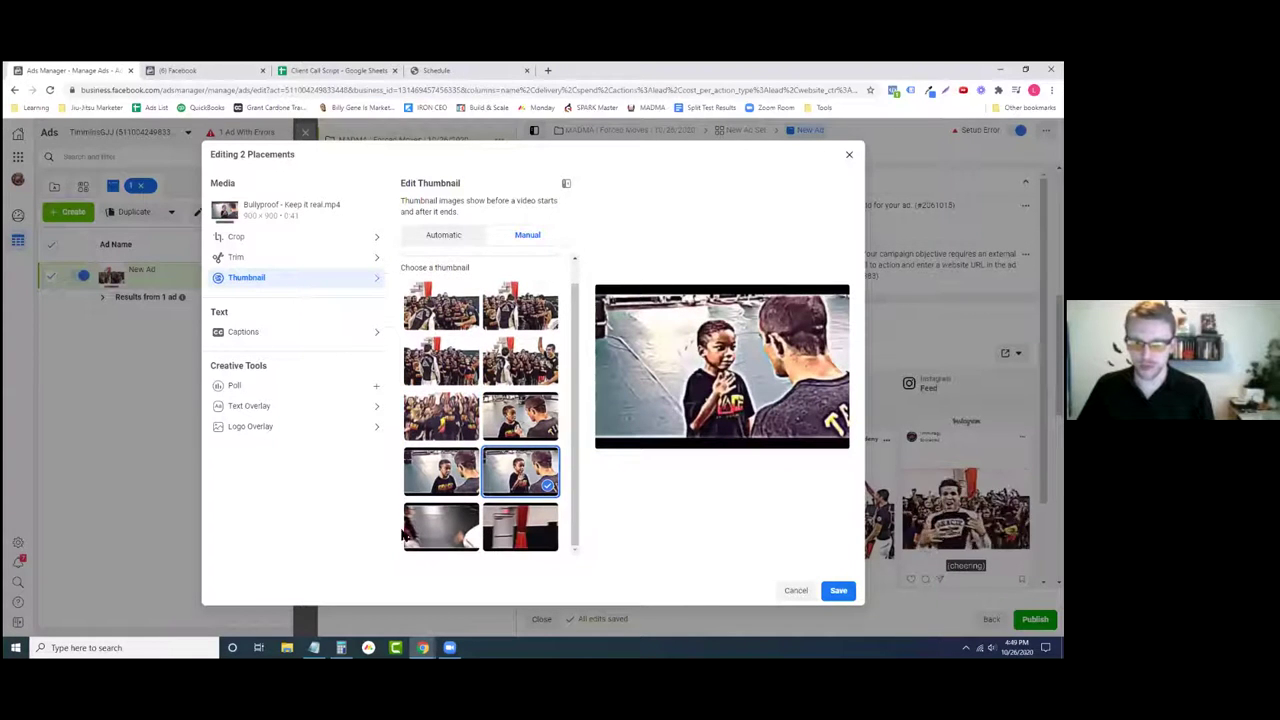
click(526, 429)
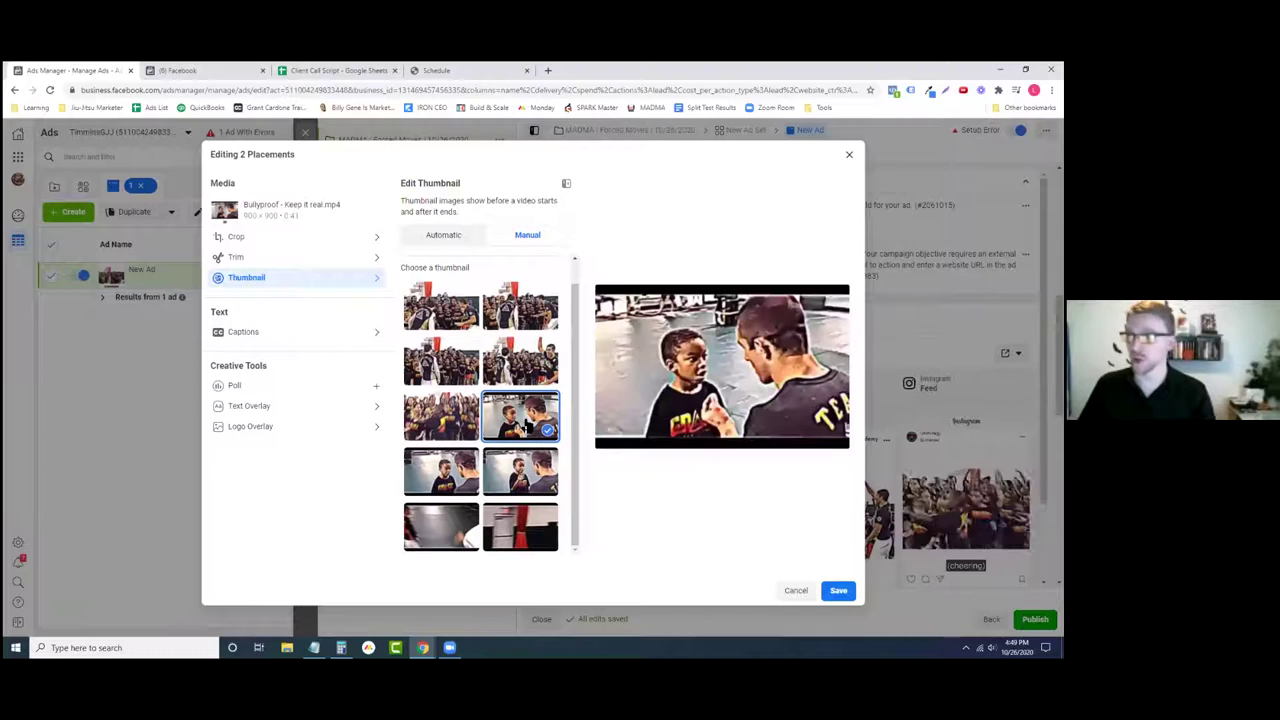
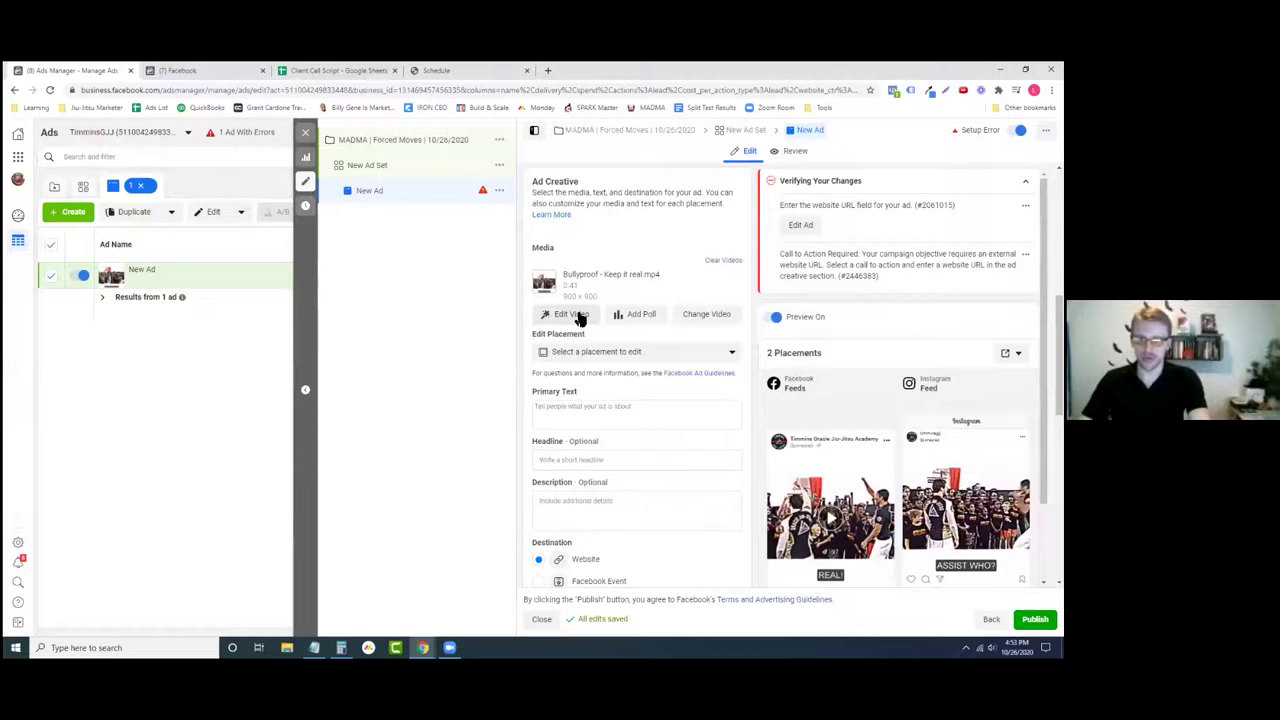
- Clear the Bullyproof video from the ad's media and place the cursor in Primary Text
click(723, 260)
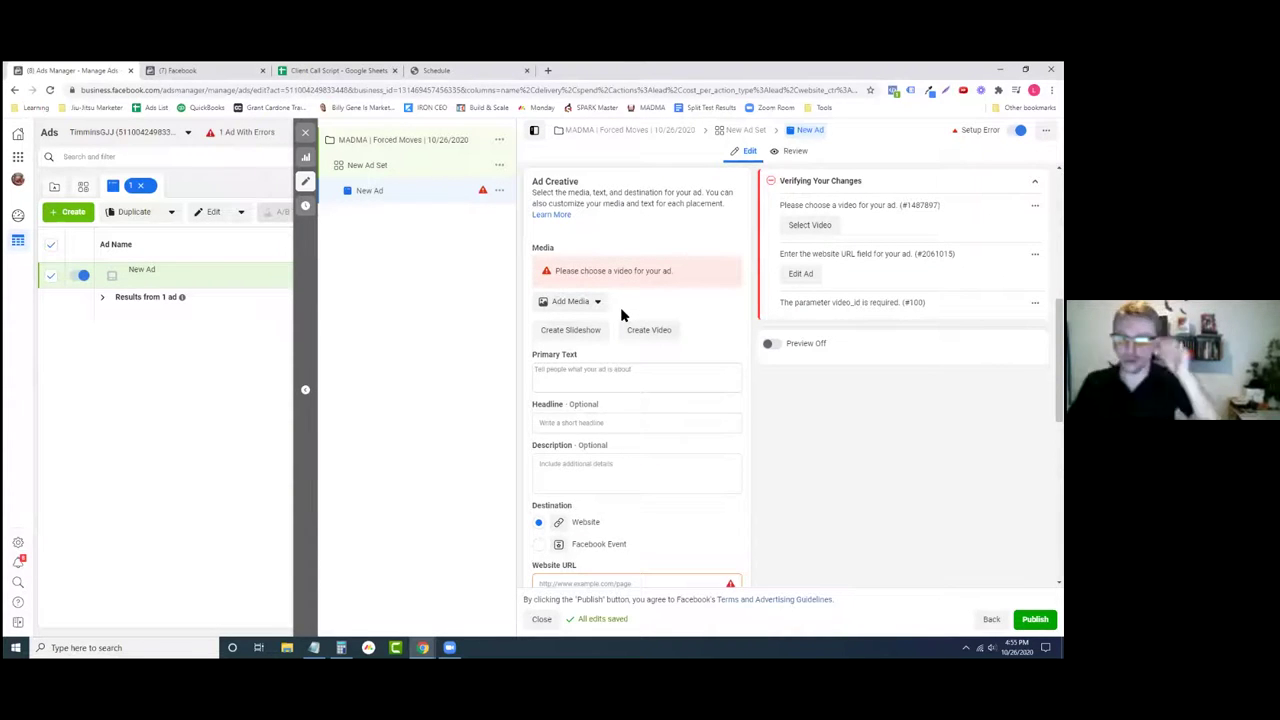
click(608, 372)
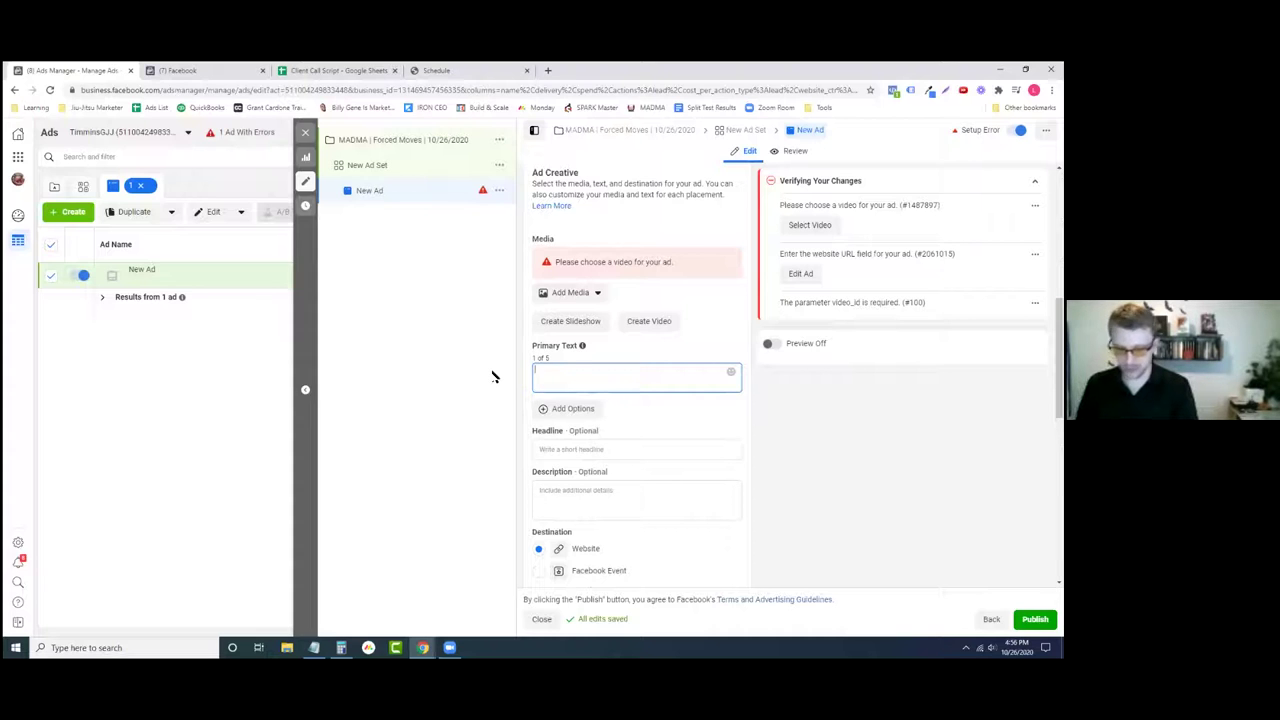
- Bring up Notepad over the ad form, enlarge it, and delete the tracking script
click(314, 647)
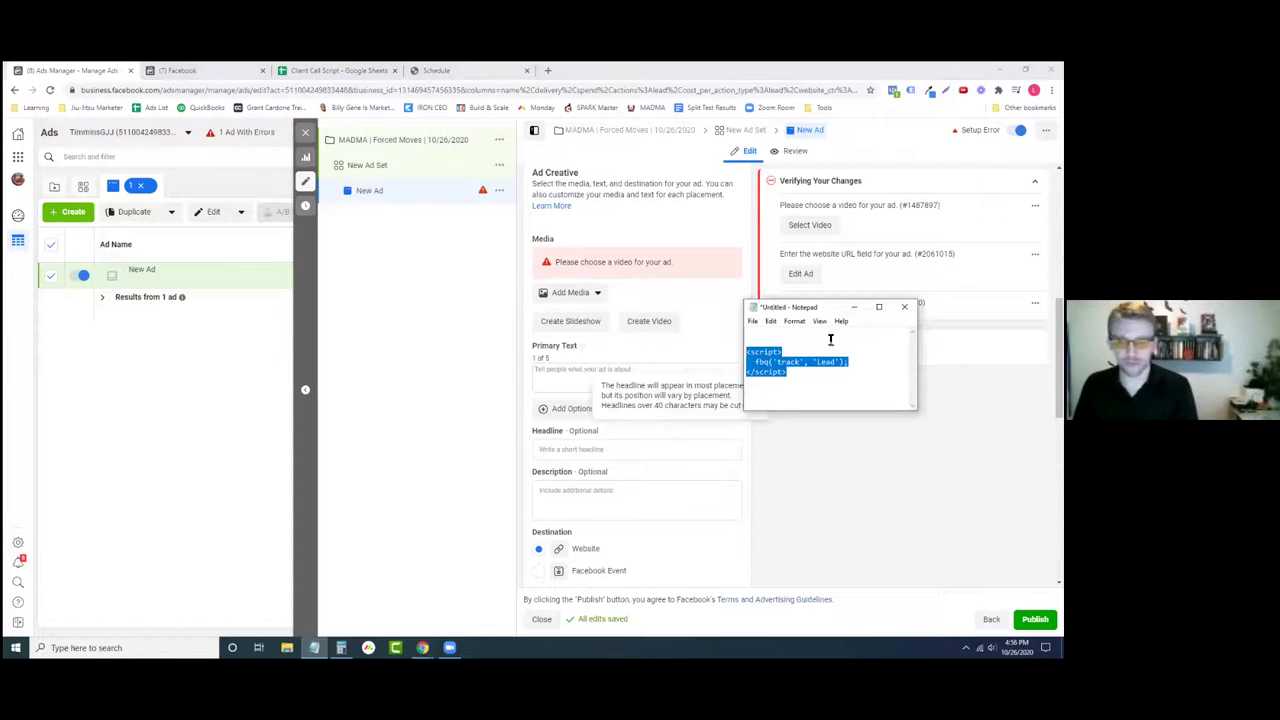
key(ctrl+c)
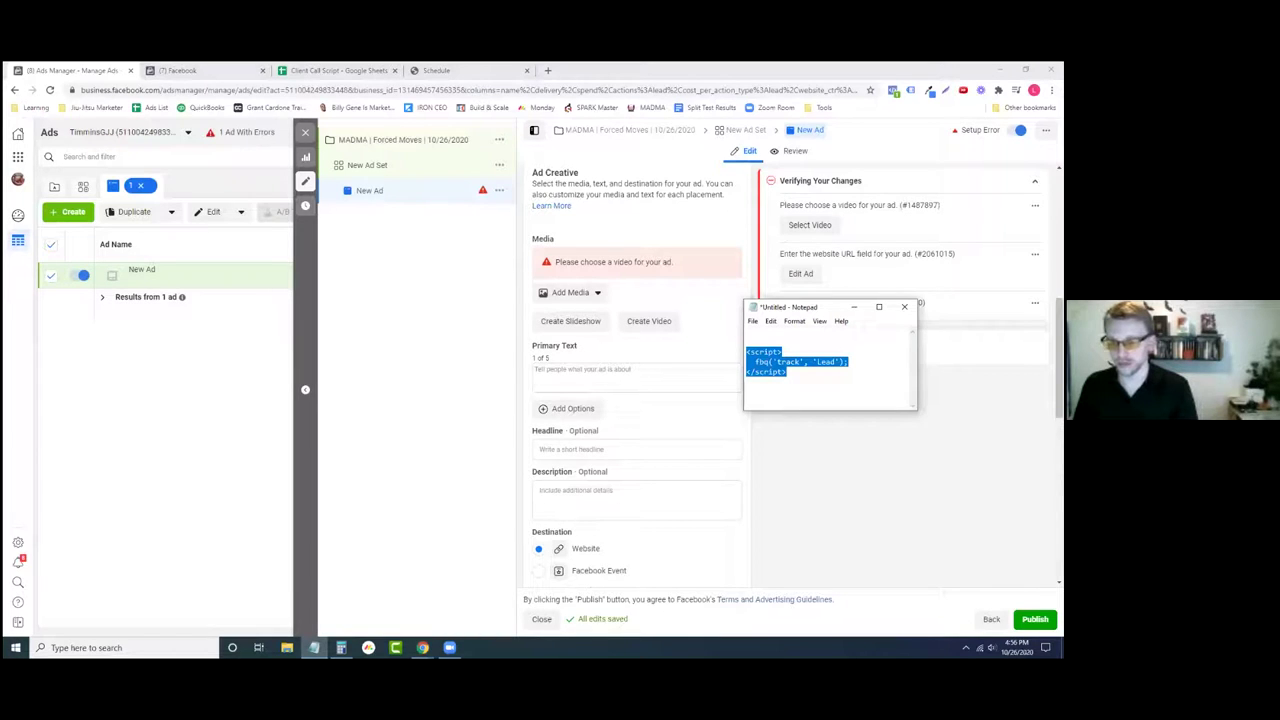
drag(916, 409, 1007, 505)
drag(886, 310, 606, 214)
key(BackSpace)
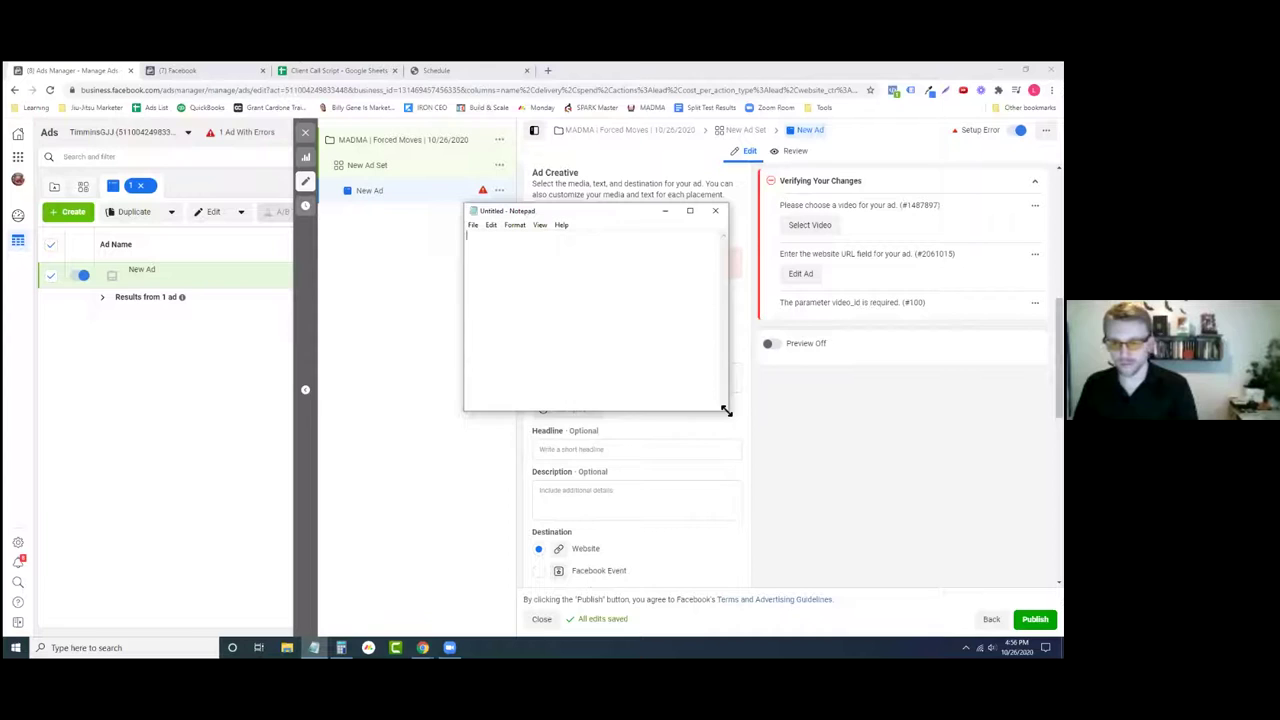
drag(726, 410, 792, 459)
- Replace a 'Callout' draft with the line 'Hey Winchester residents!' in Notepad
text(Callout)
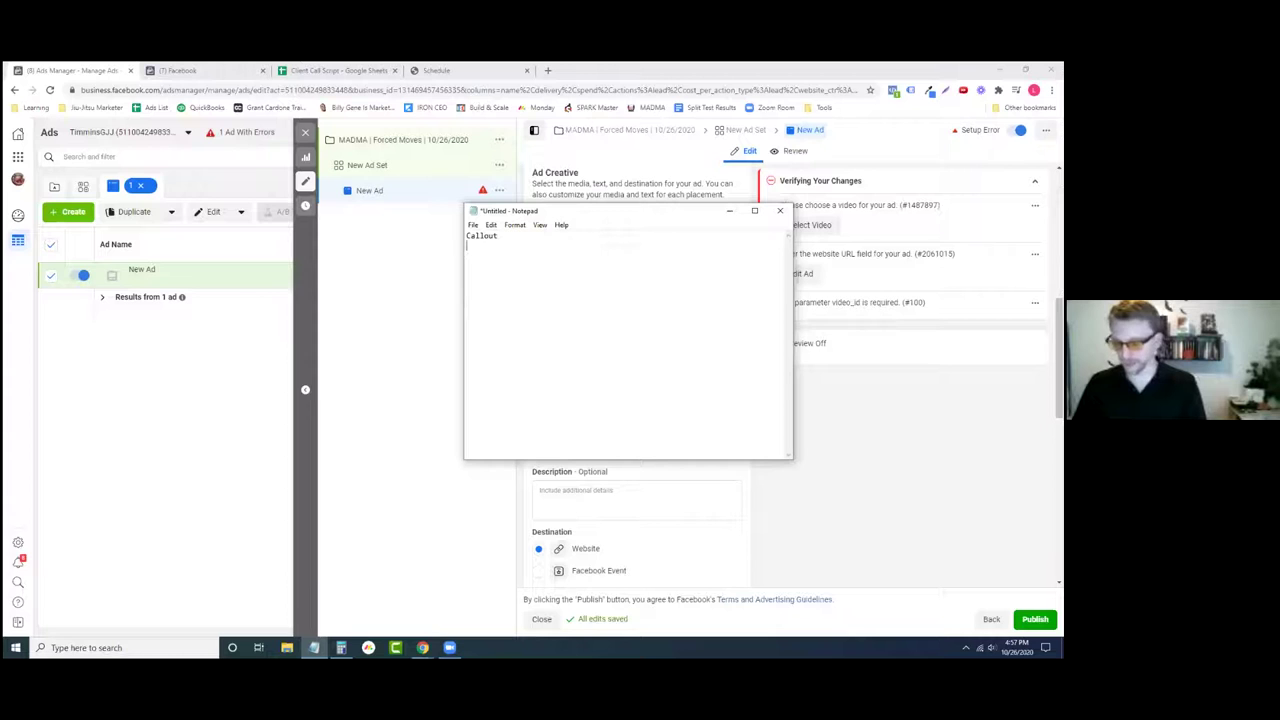
key(ctrl+z)
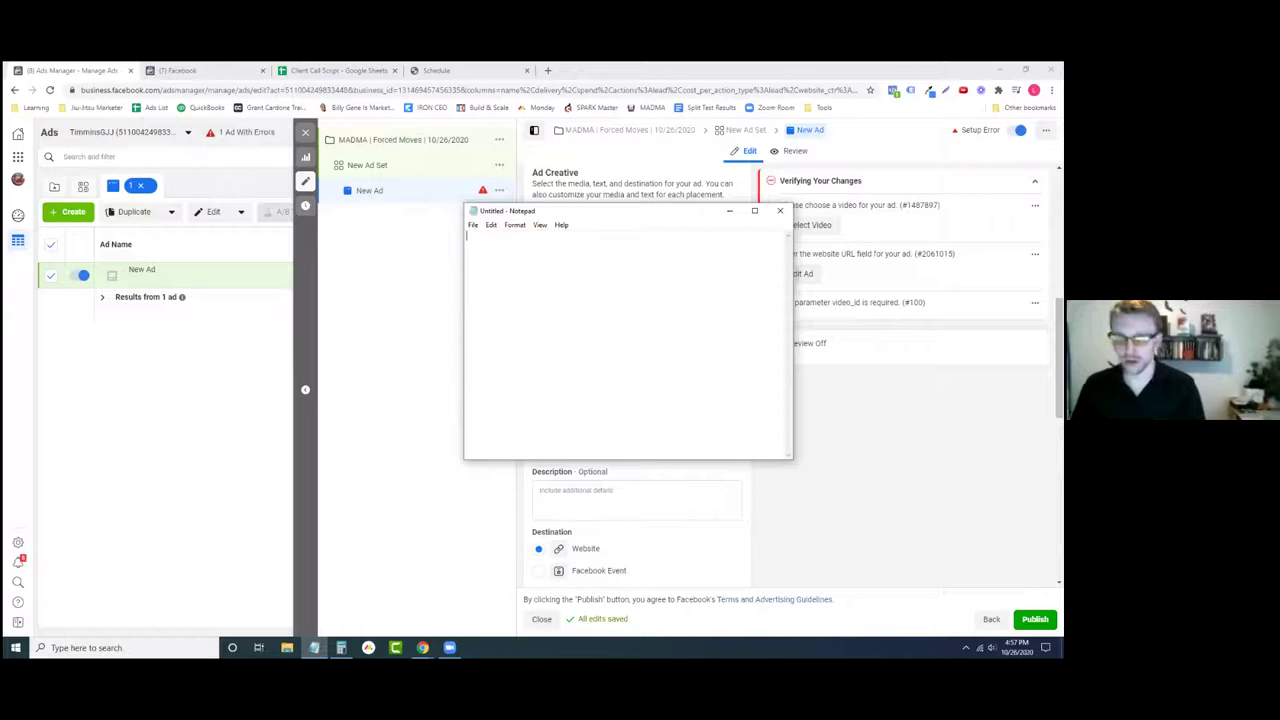
text(Hey Winche)
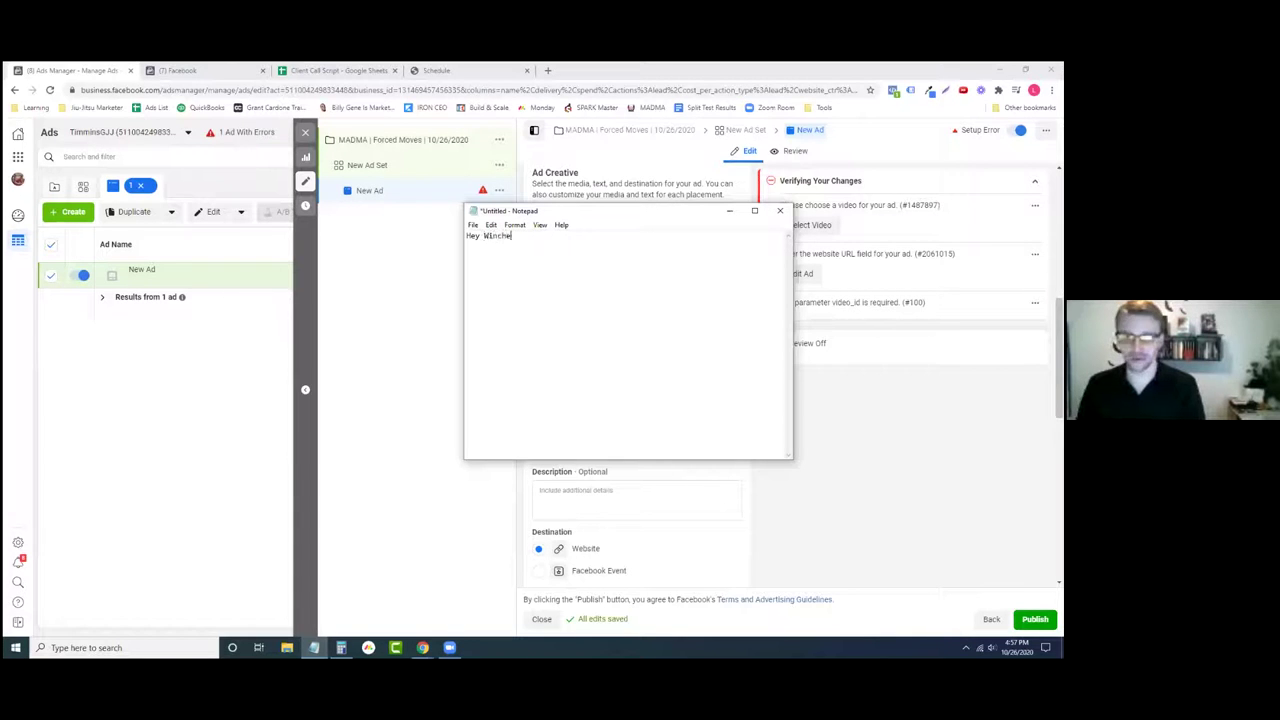
text(ster residents!)
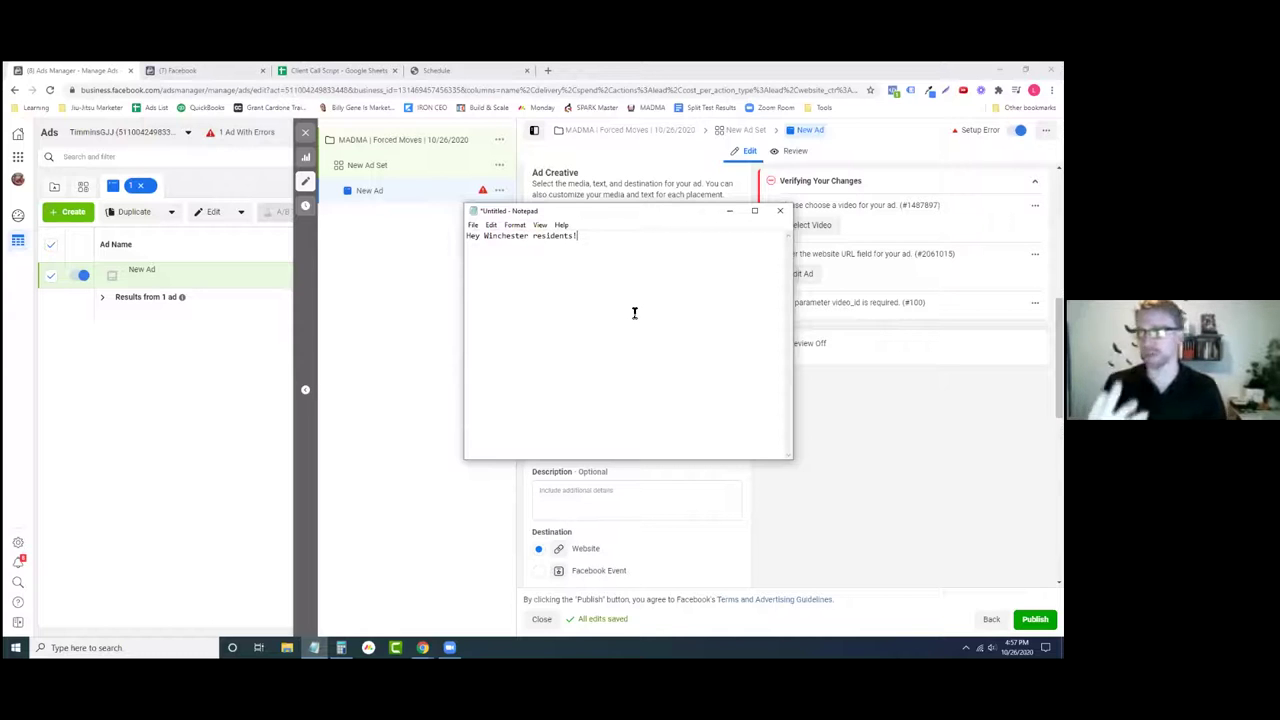
click(849, 500)
- Enter the primary text 'winchester residents!' and turn on the ad preview
click(669, 378)
text(winches)
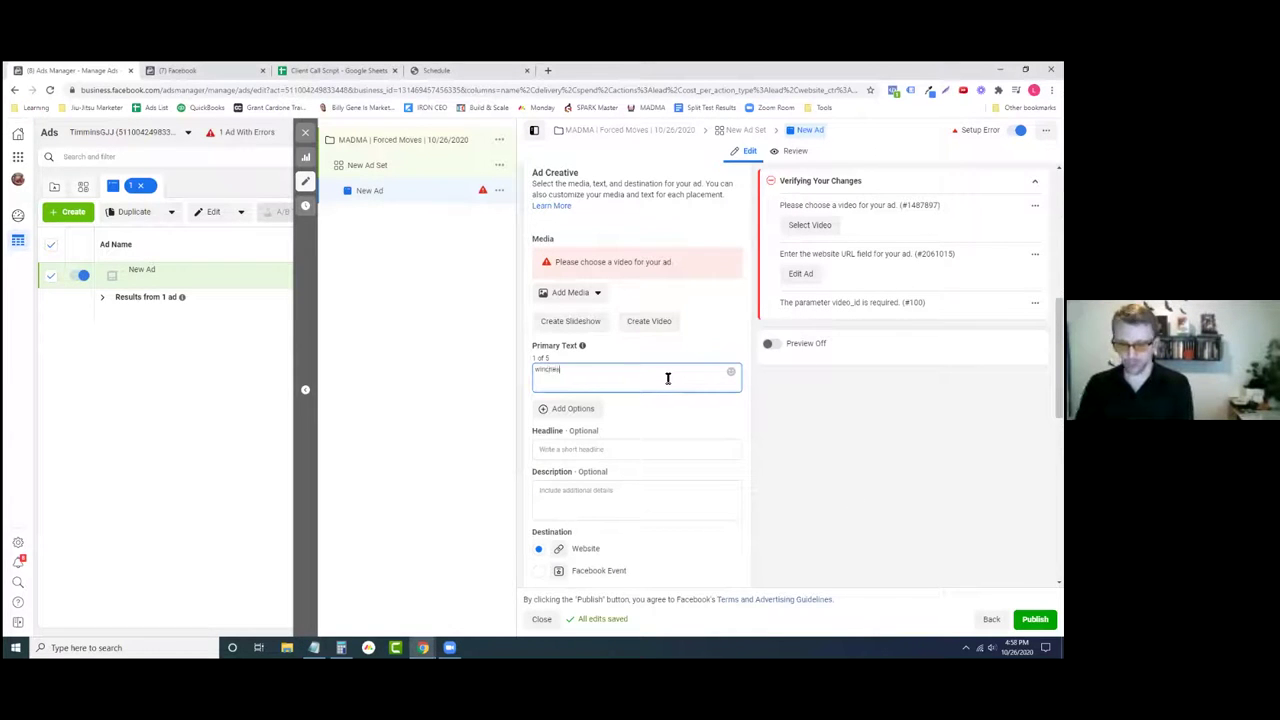
text(ter residents)
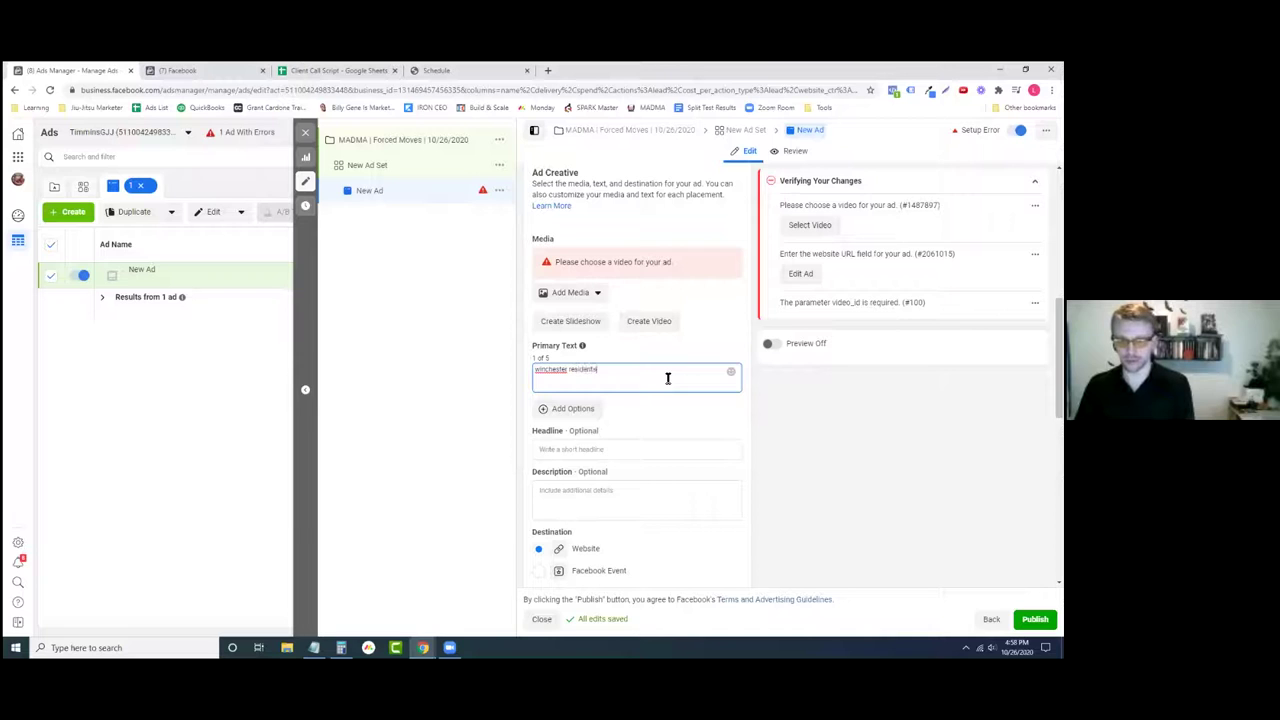
text(!)
click(786, 344)
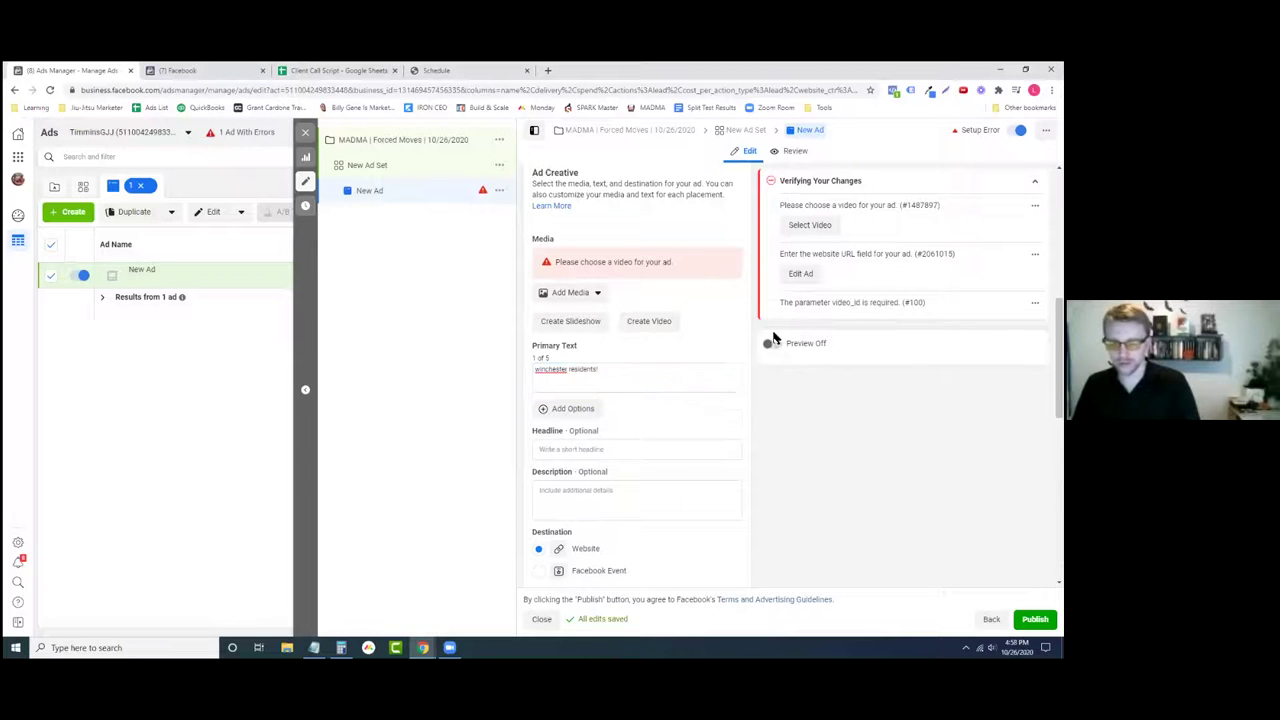
- Set the headline to 'This is a headline' and check the preview
click(668, 450)
text(This is a headline)
click(708, 431)
scroll(708, 431, down, 2)
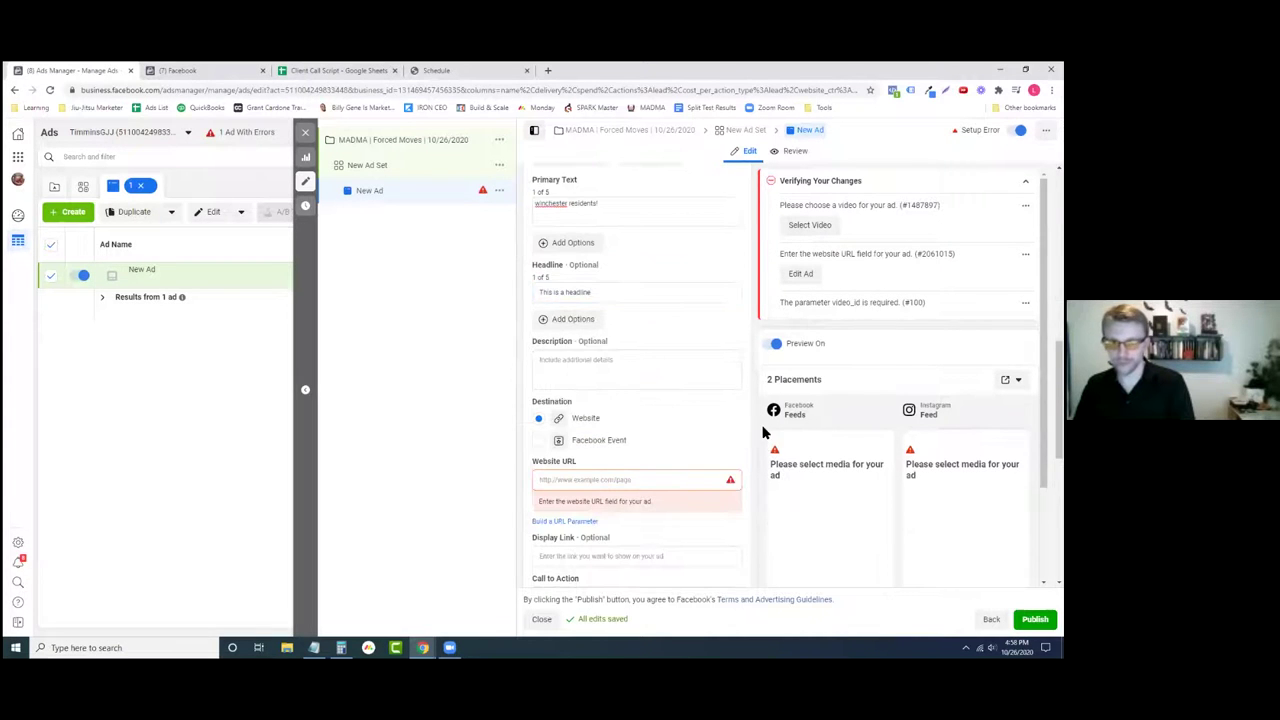
scroll(762, 432, down, 2)
scroll(654, 397, up, 5)
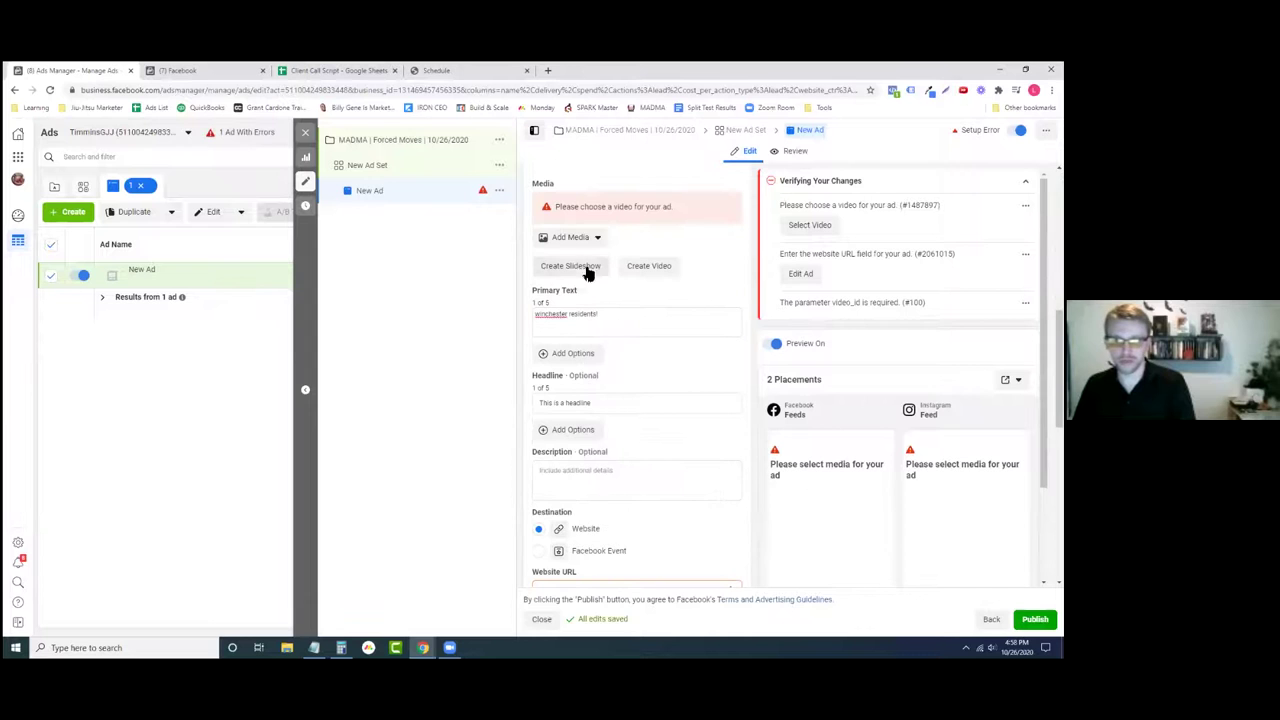
- Attach the image 1(1).jpg_105 as the ad's media
click(572, 237)
click(574, 268)
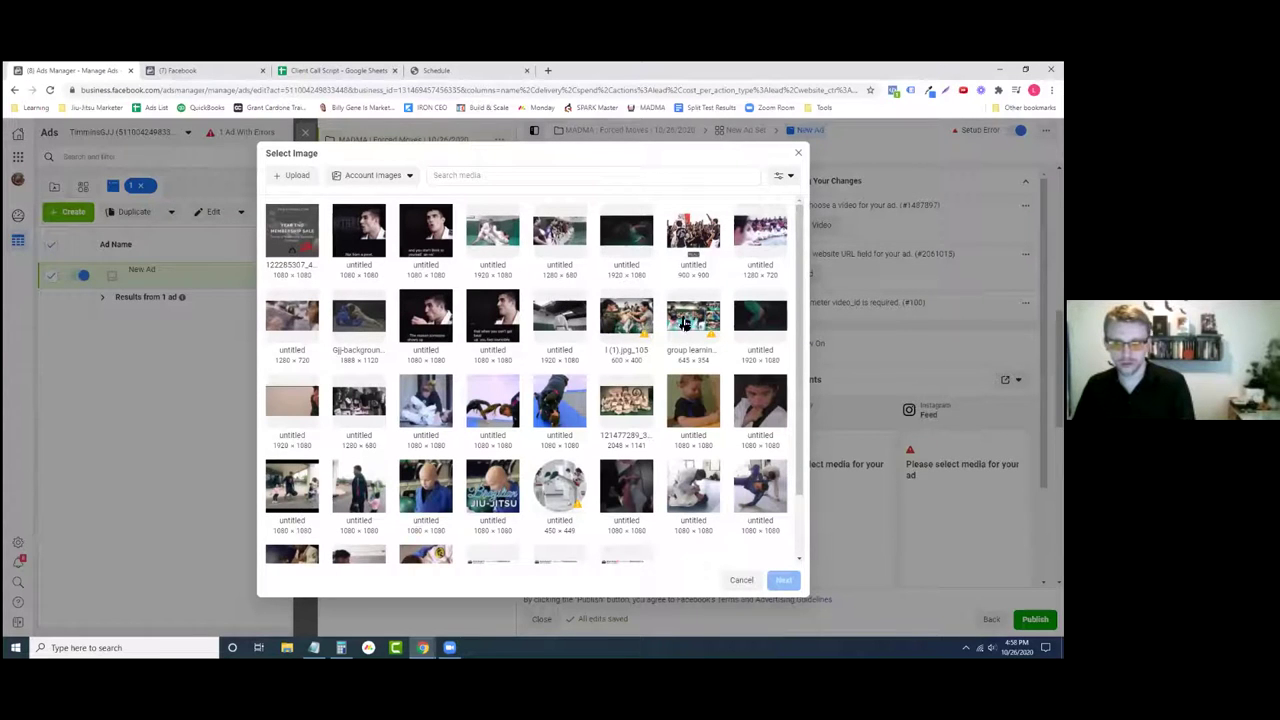
click(632, 318)
click(785, 580)
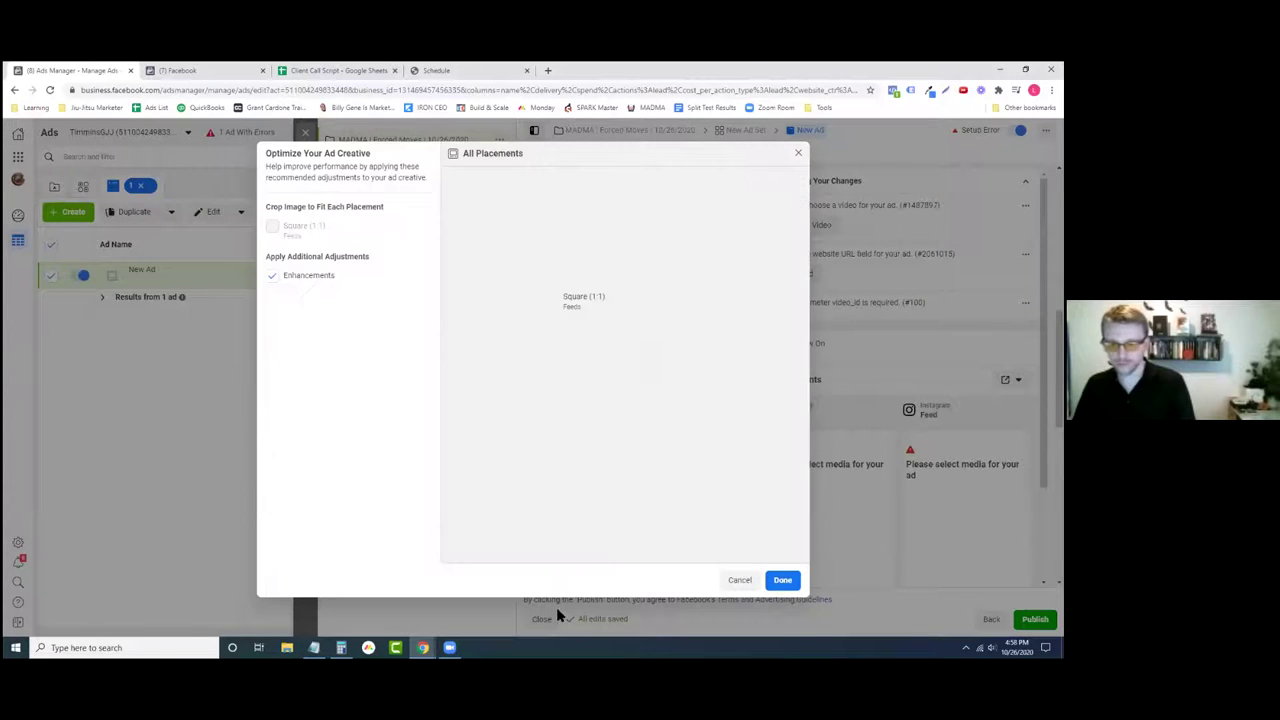
click(782, 580)
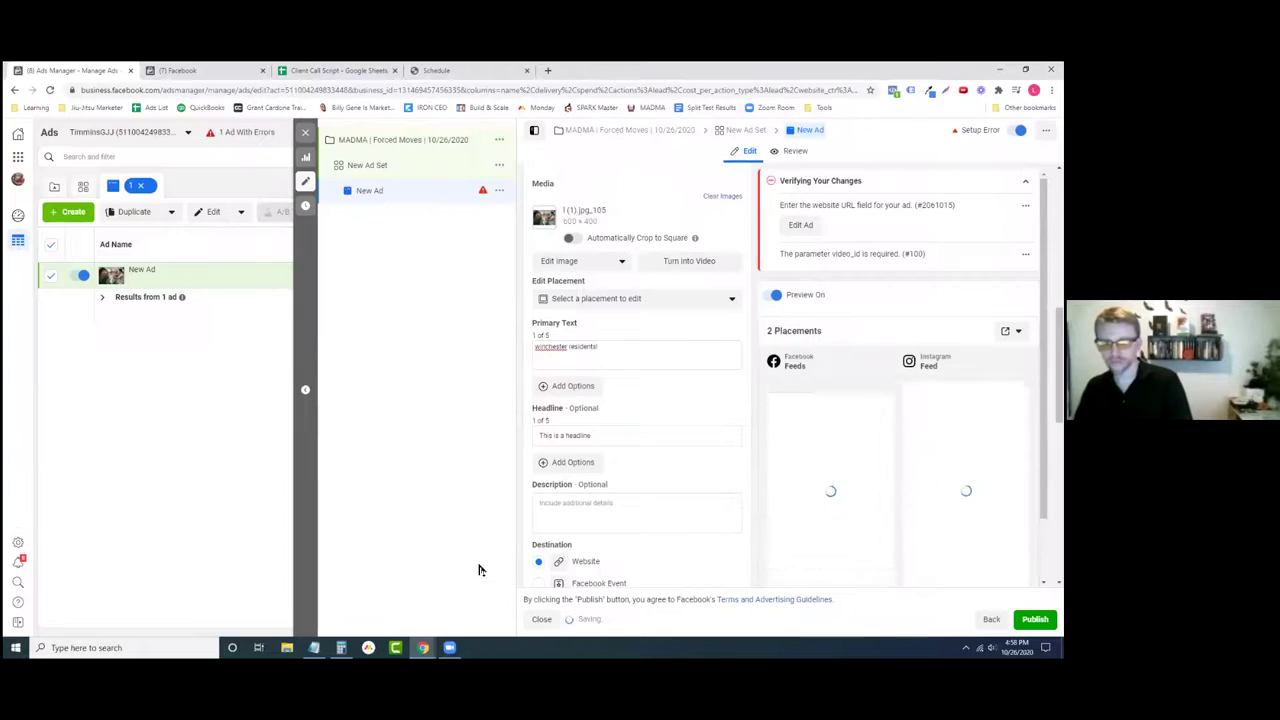
- Add two 'more text' lines to the primary text and update the preview
scroll(740, 443, down, 1)
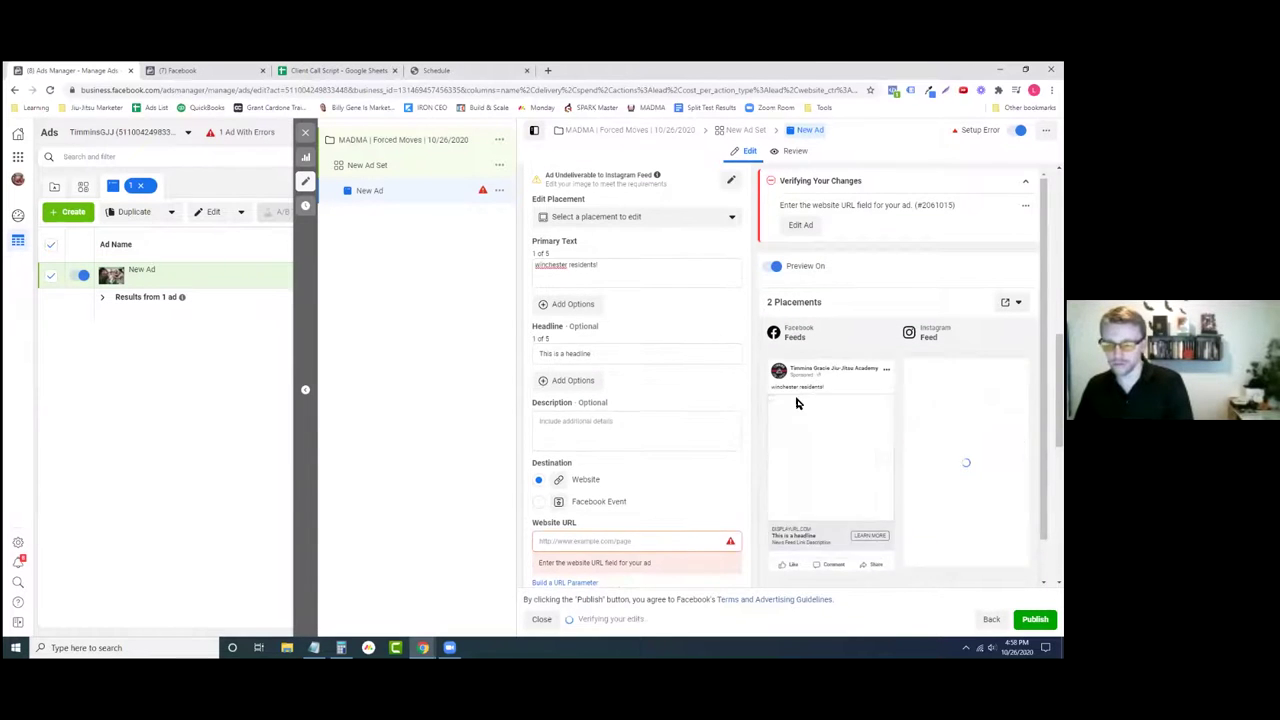
scroll(637, 400, down, 2)
scroll(637, 400, up, 3)
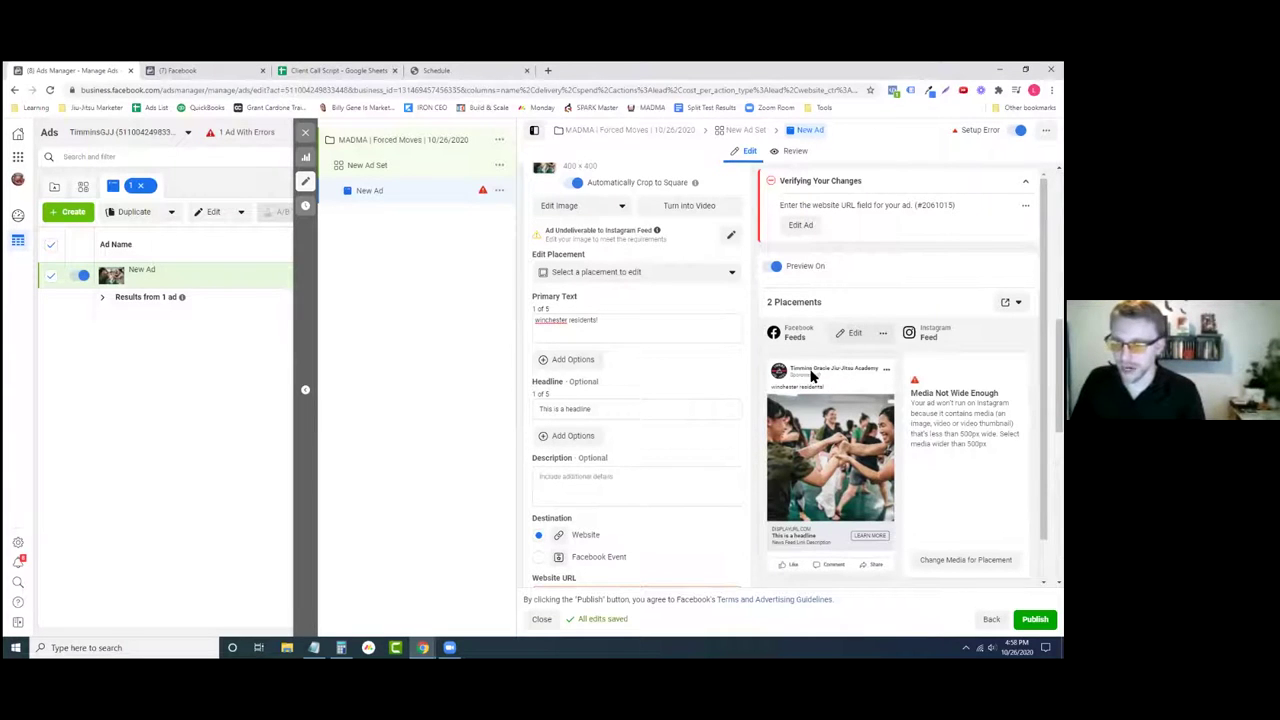
click(638, 321)
key(Return)
text(more text)
key(Return)
text(more text)
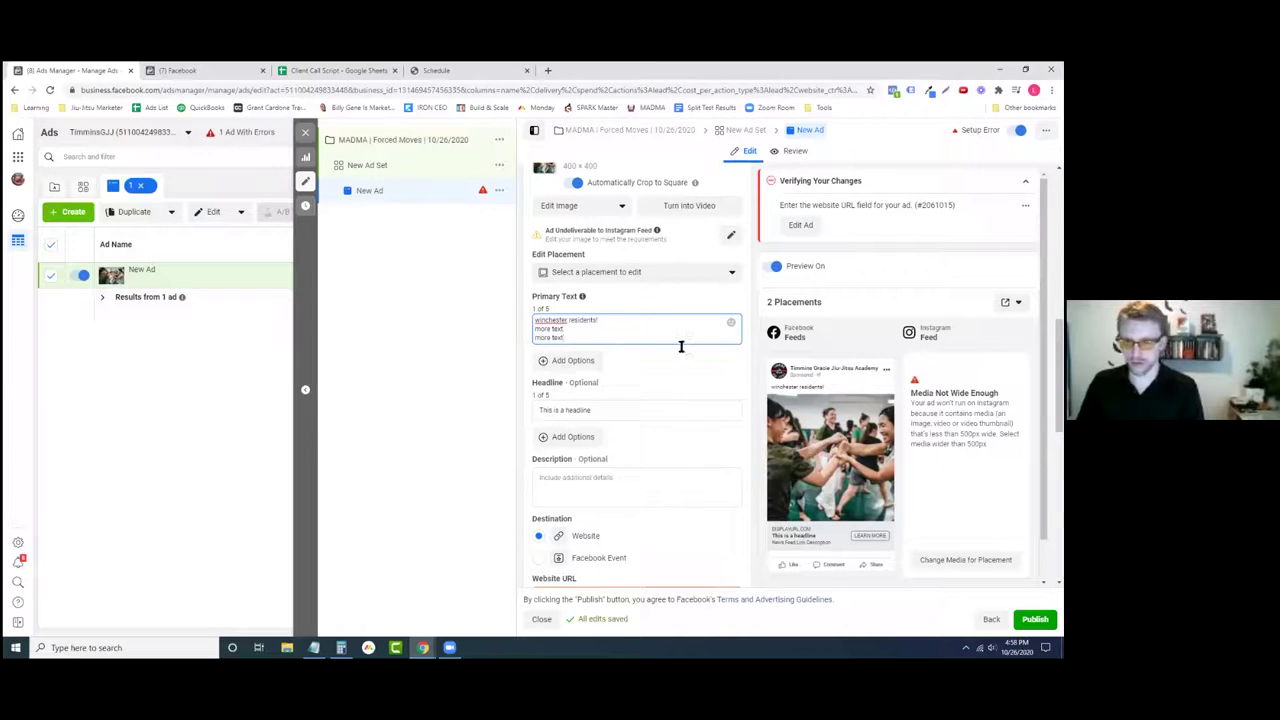
click(742, 364)
- Append the test lines 'more texty' and 'jkdhgjskhg' to the primary text
click(629, 334)
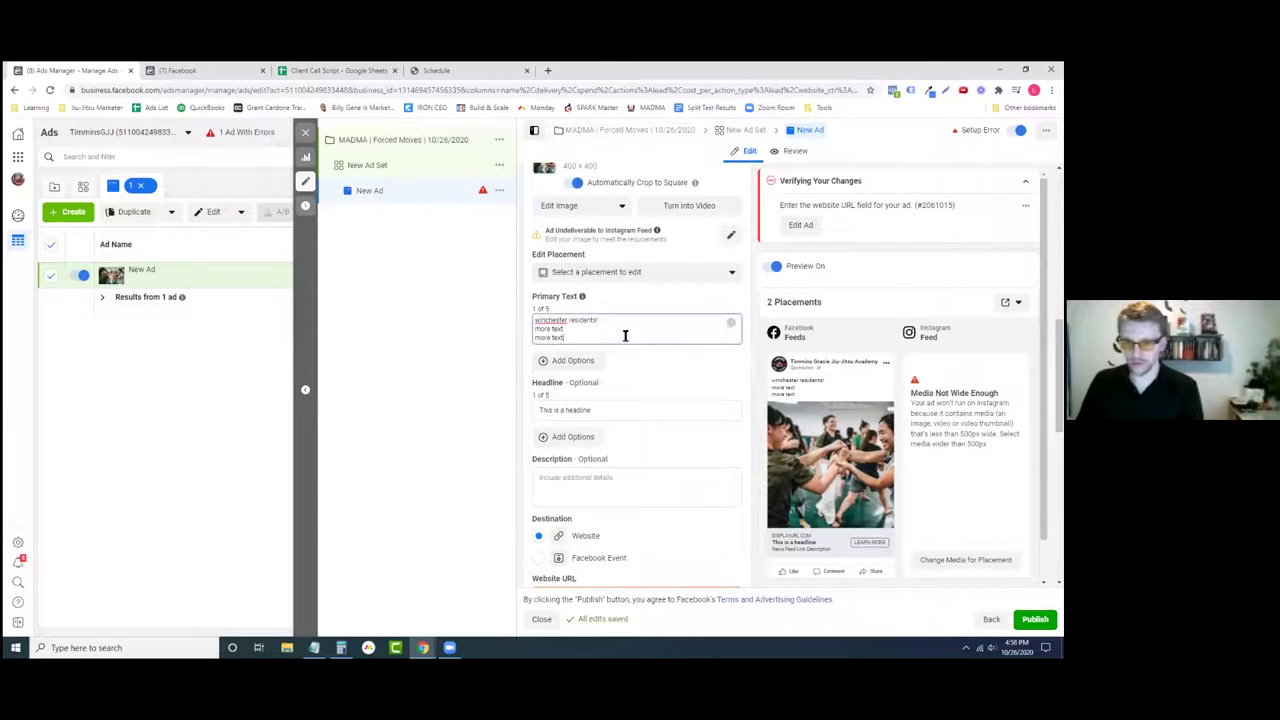
key(Return)
text(more texty)
key(Return)
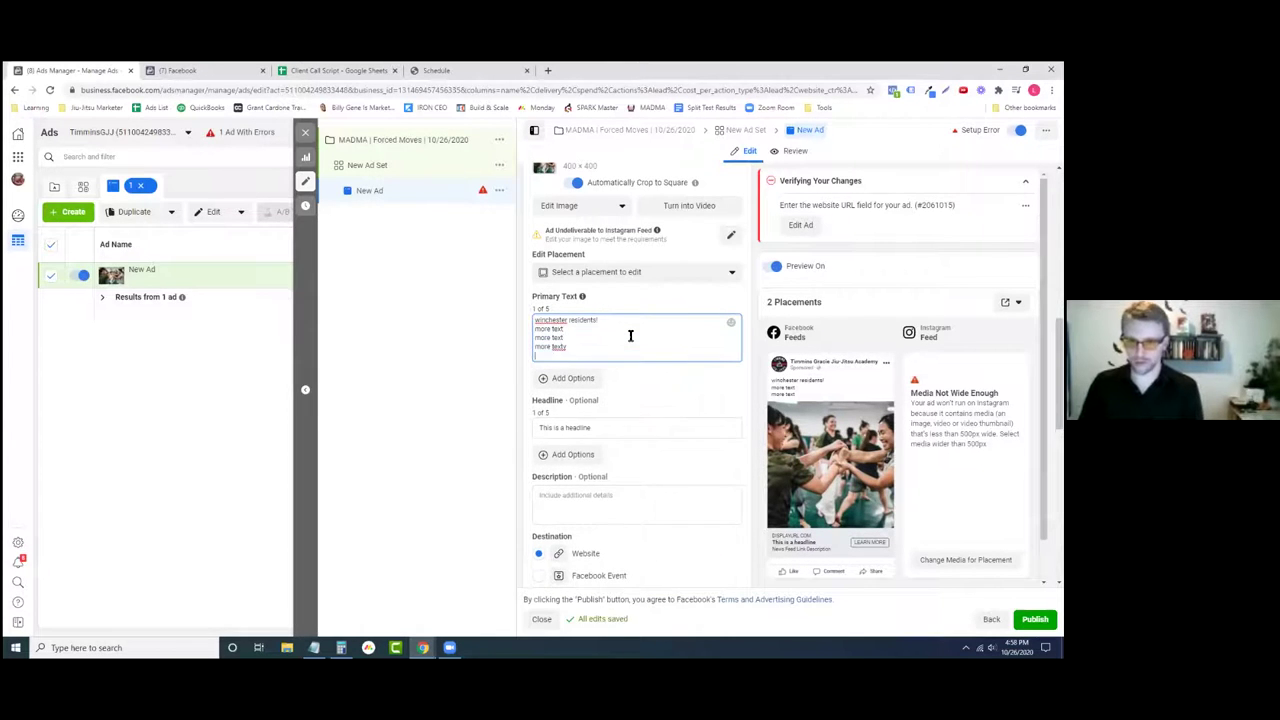
text(jkdhgjskhg)
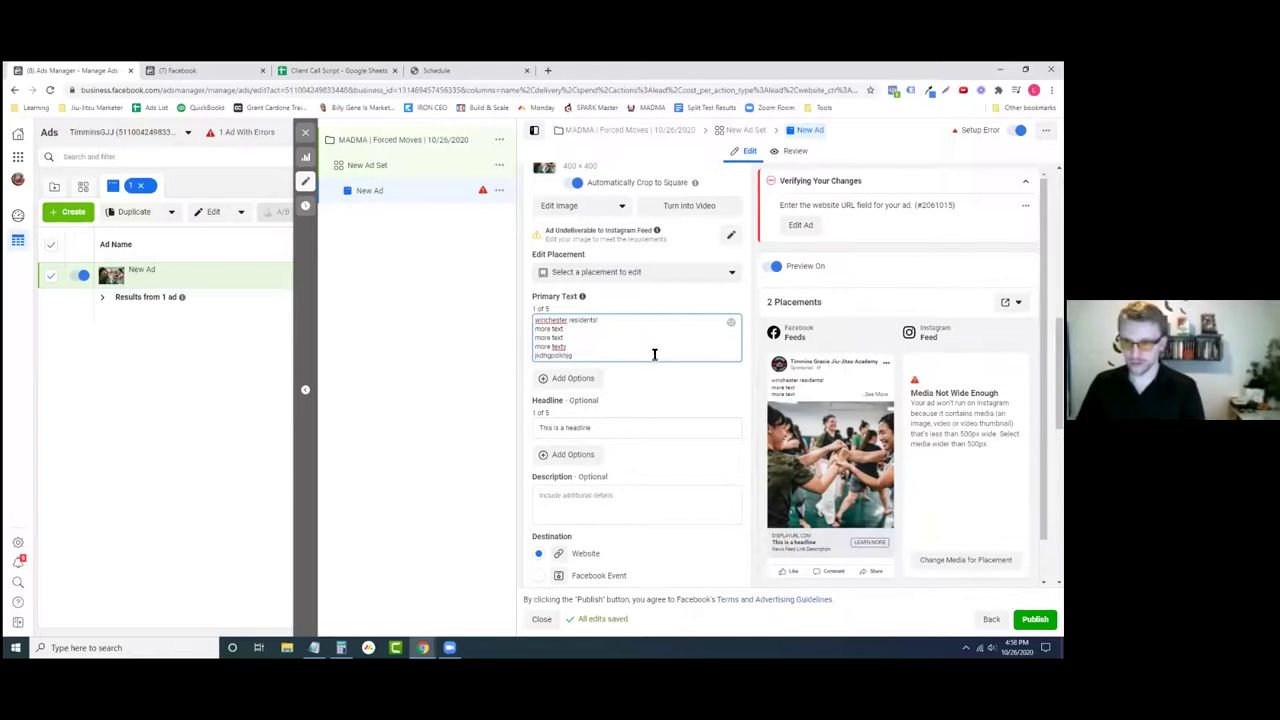
click(752, 371)
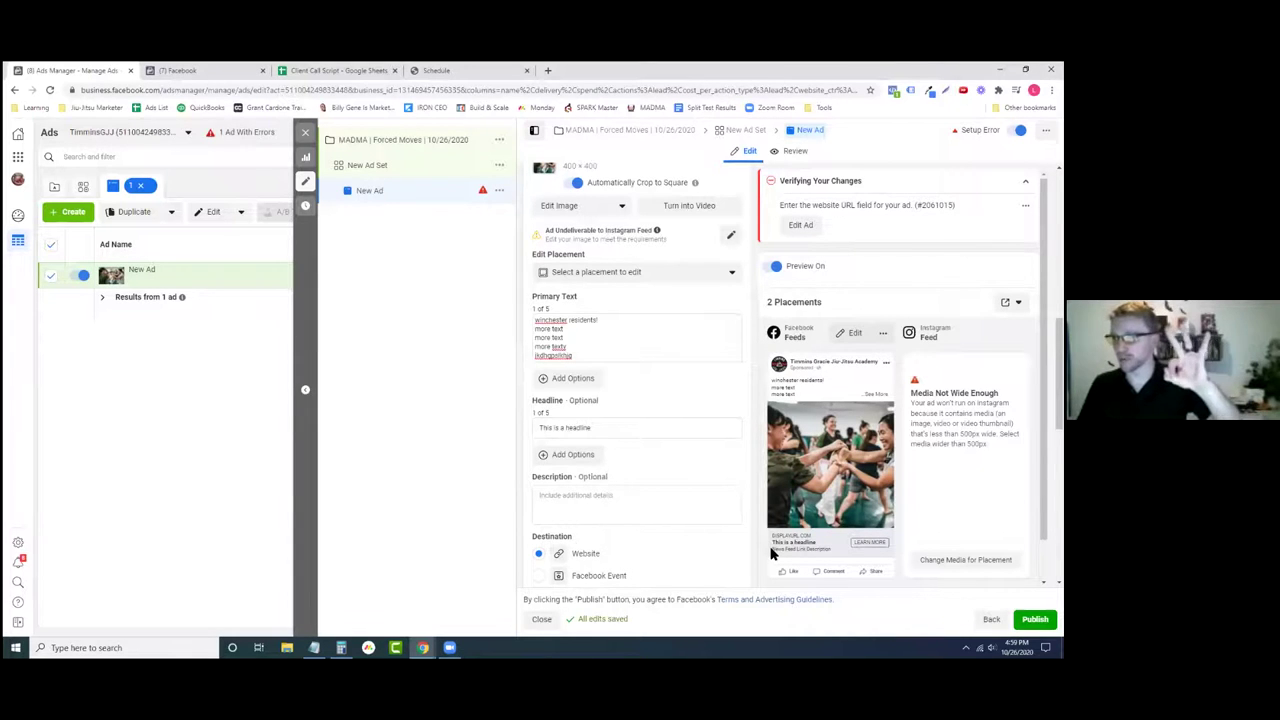
- Select all five lines of primary text and delete them
drag(600, 355, 534, 318)
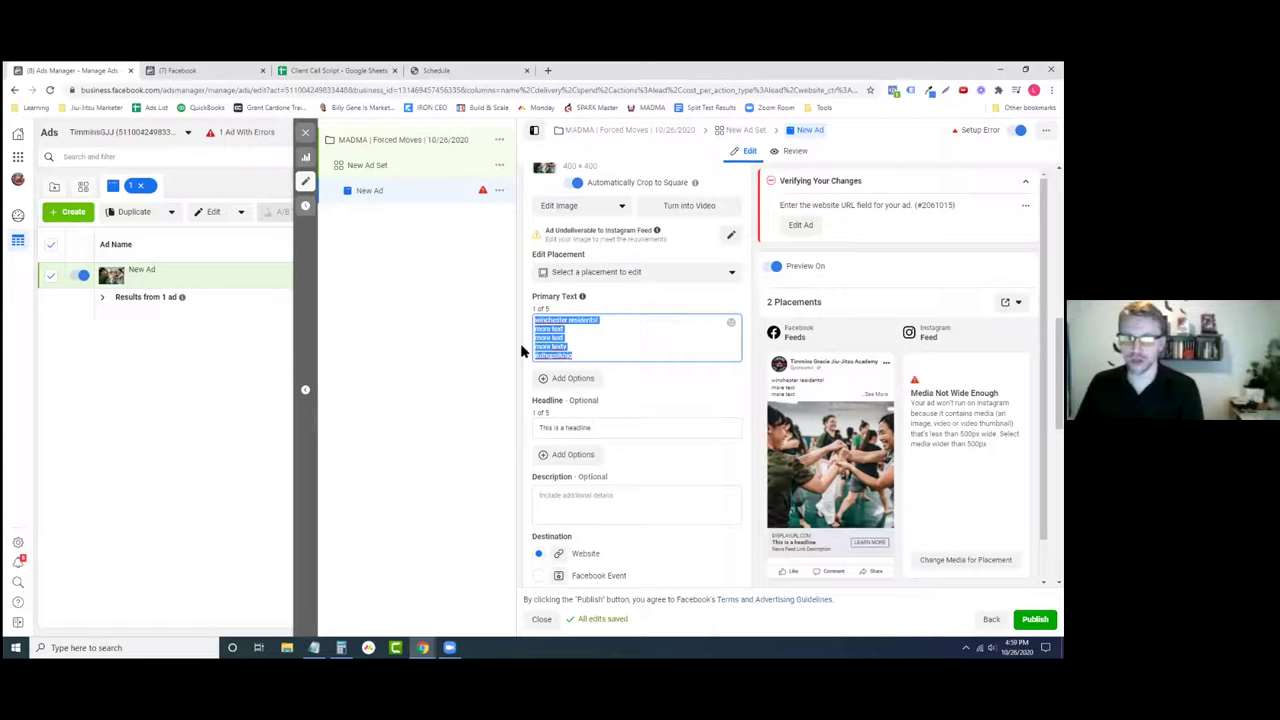
click(600, 323)
drag(603, 321, 545, 316)
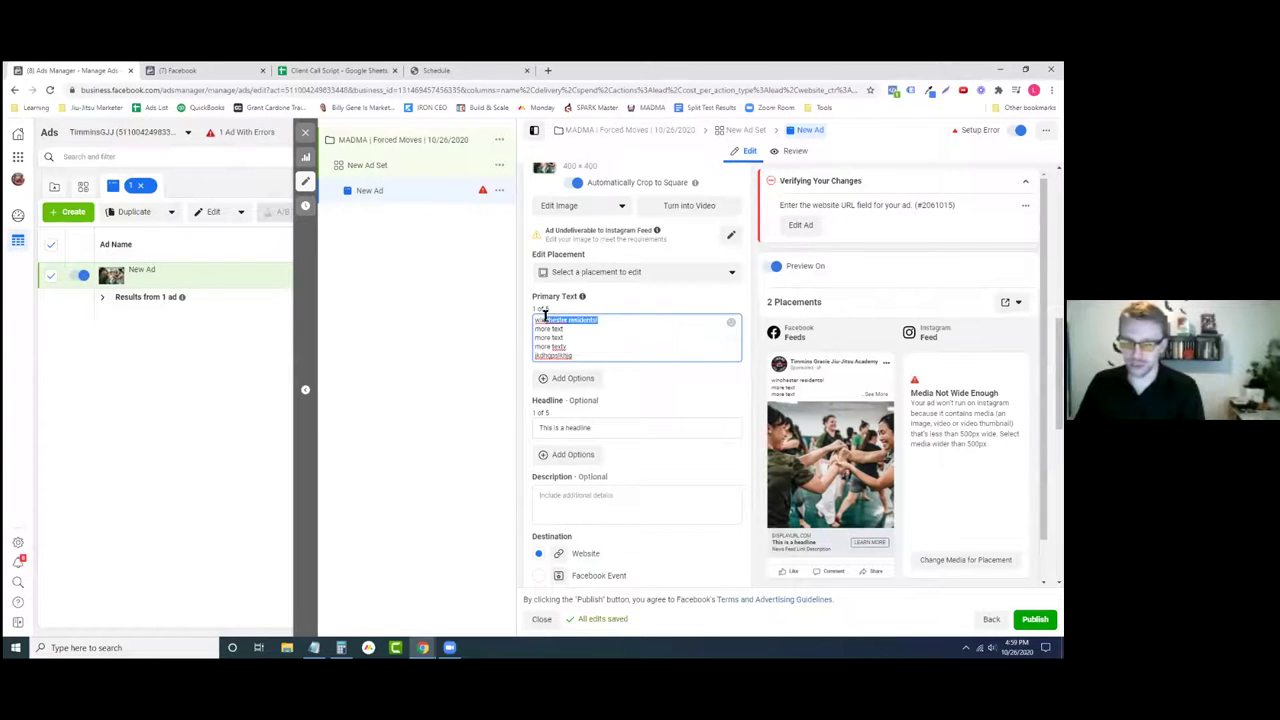
drag(594, 358, 530, 325)
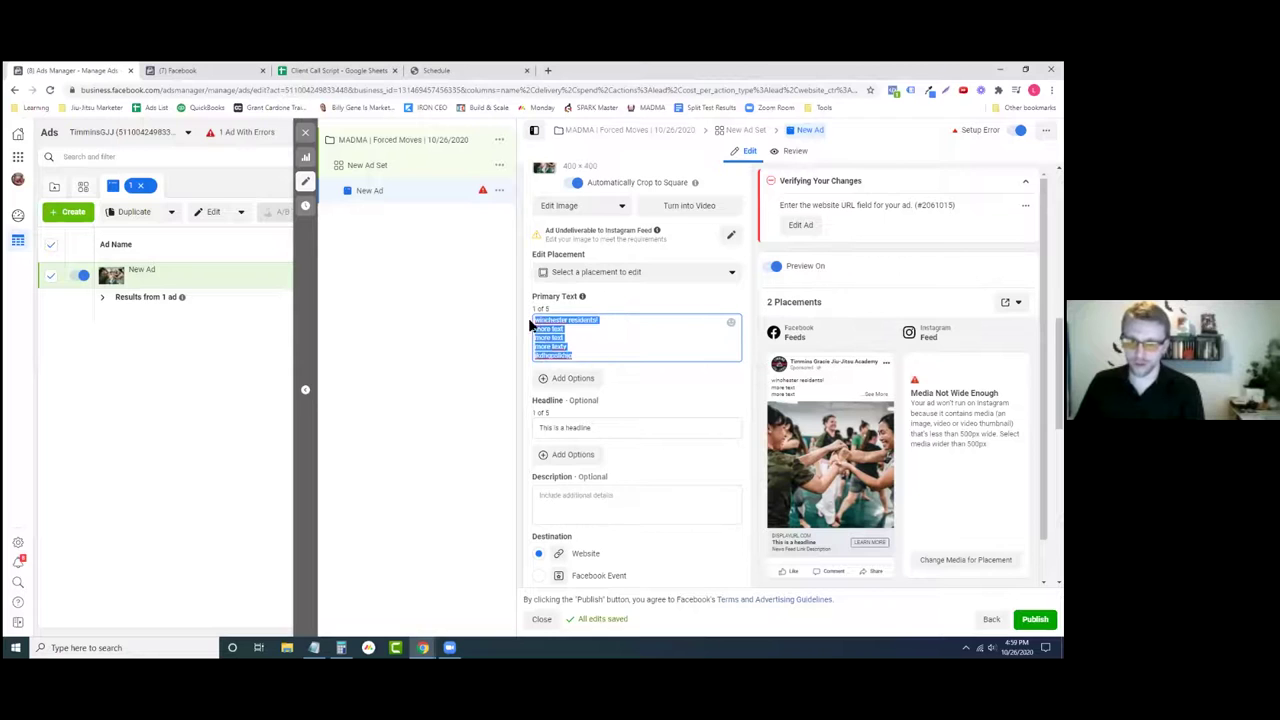
key(BackSpace)
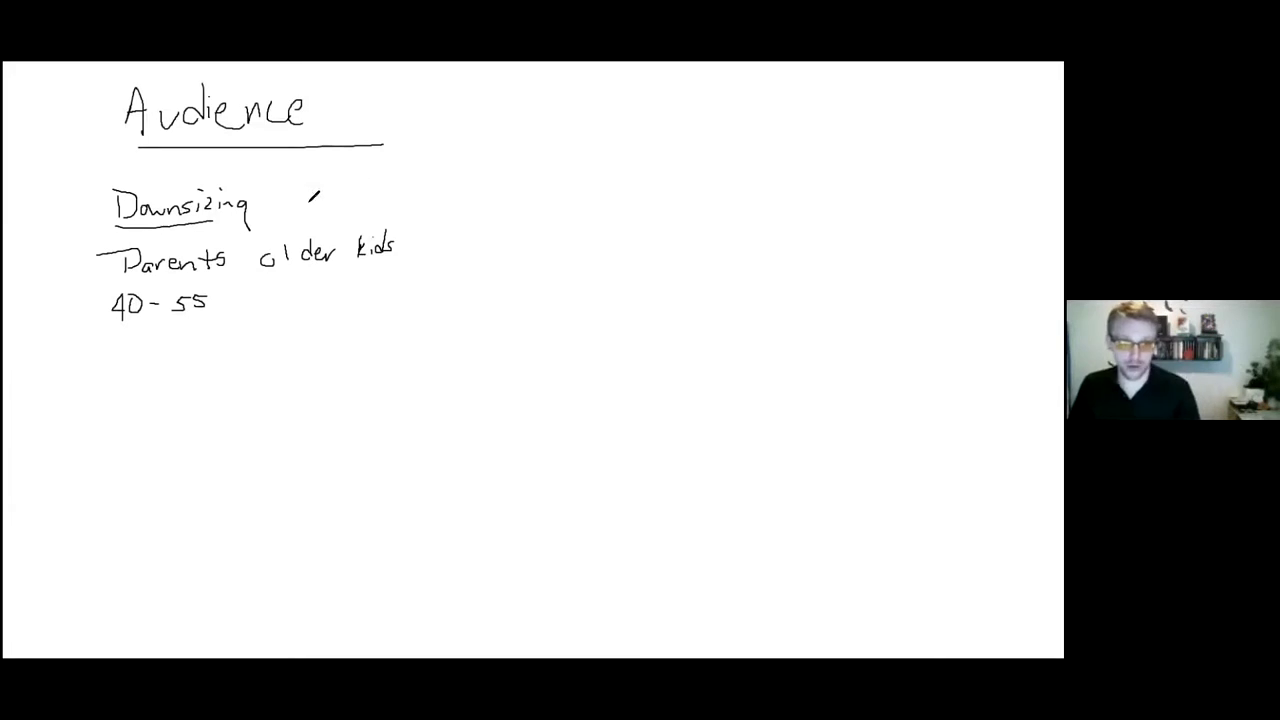
- Handwrite 'Ho' after 'Downsizing' on the Audience whiteboard with the pen
drag(313, 196, 444, 180)
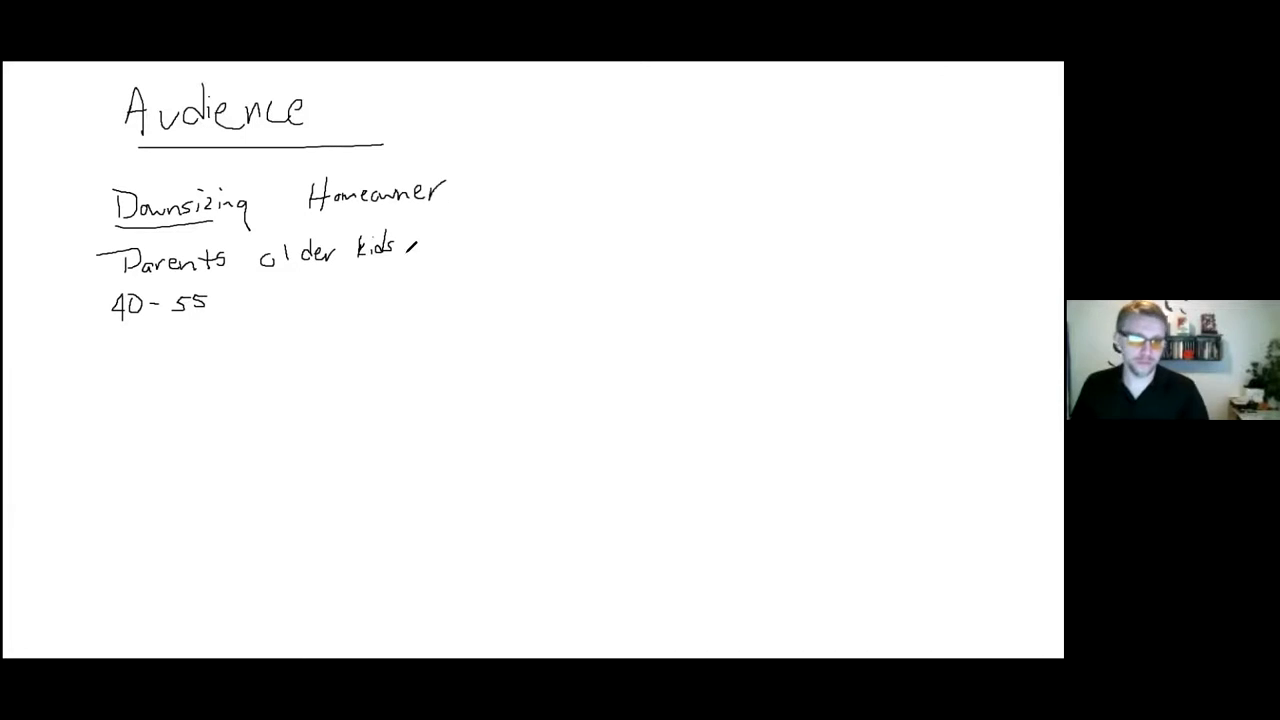
- Draw a pen line under 'Homeowner' in the Audience notes
drag(311, 212, 382, 210)
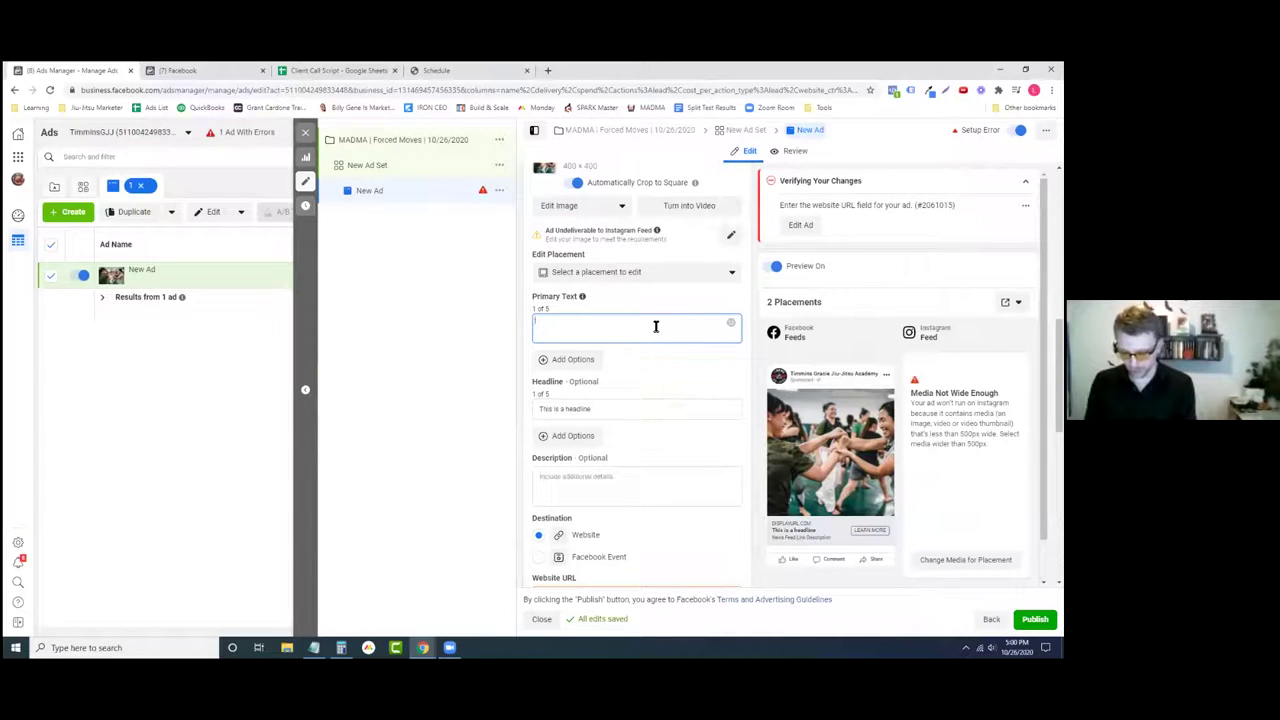
- Try and discard primary-text openings about moving to a smaller home and 'Hey Empty Nesters'
text(Are)
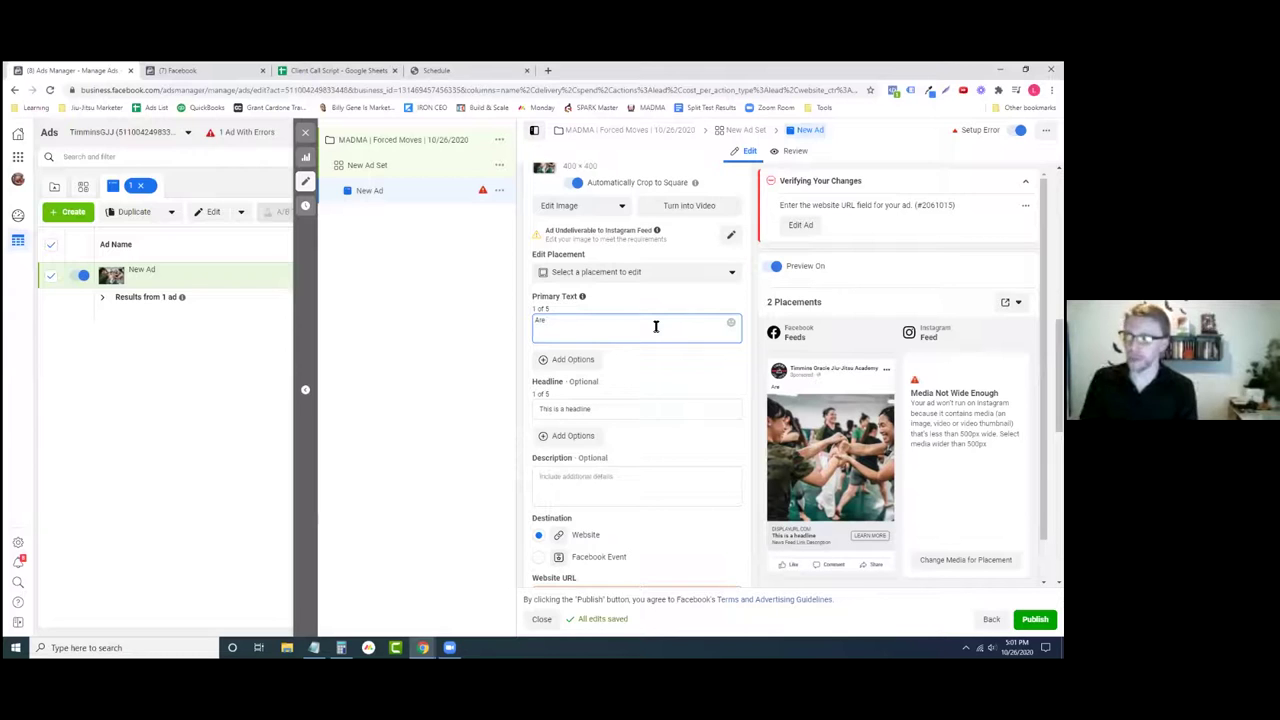
text(ou looking to move into)
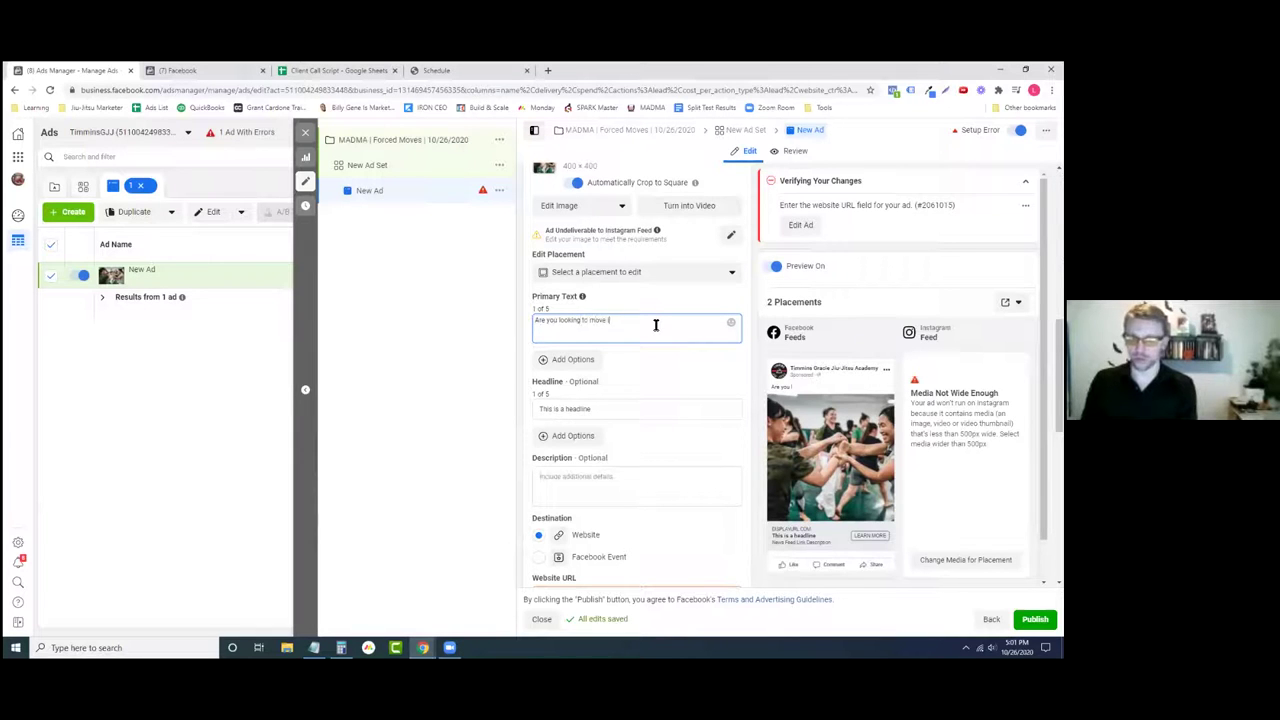
text( a smaller team)
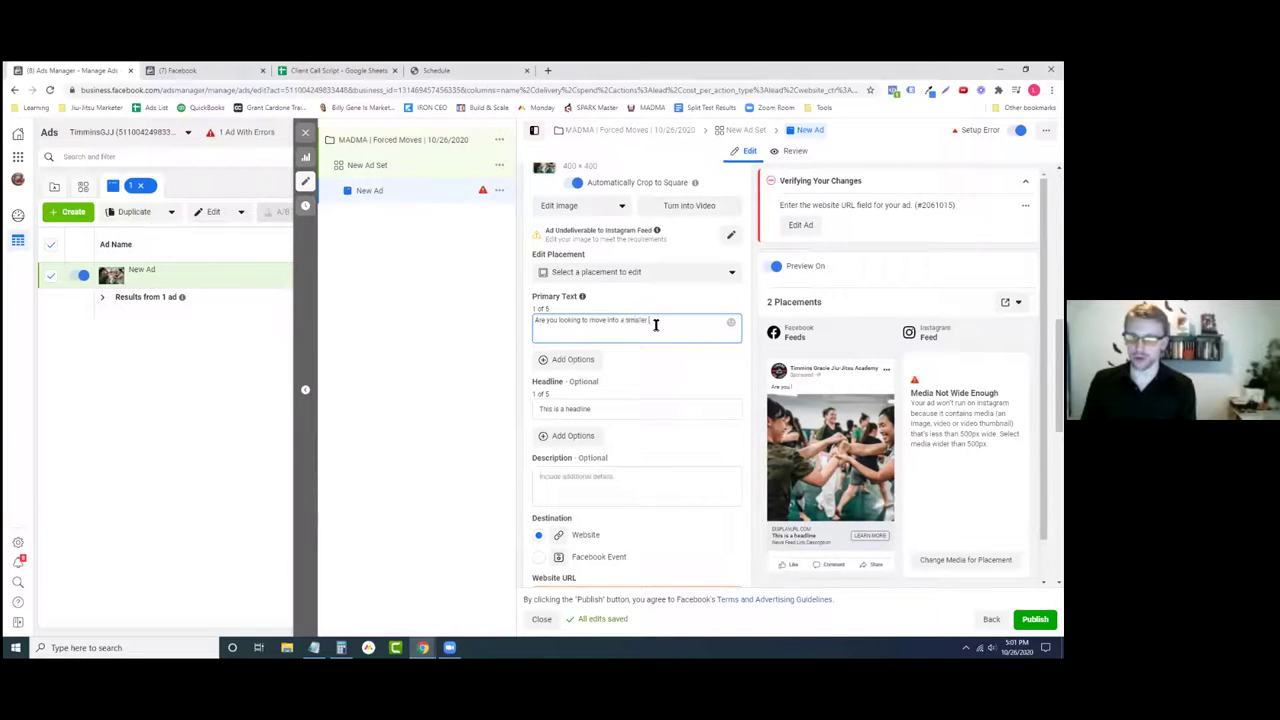
key(ctrl+a)
key(BackSpace)
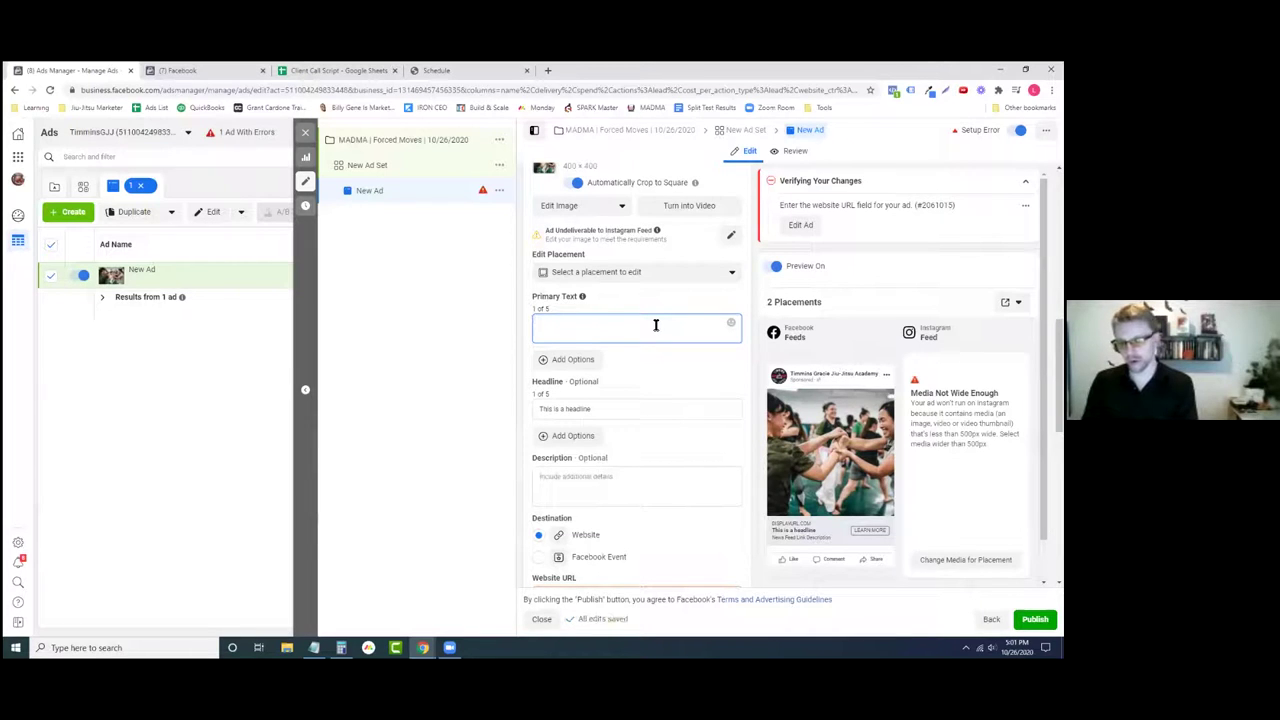
text(Hey Empty N)
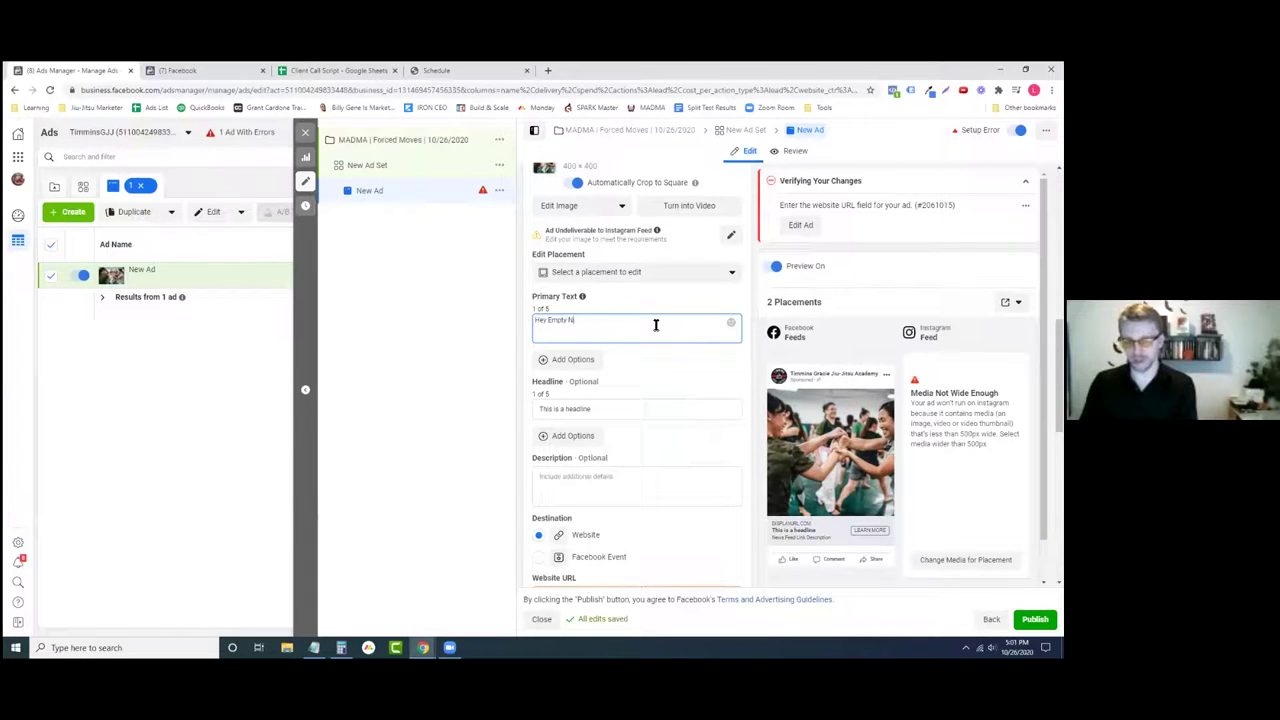
text(esters!)
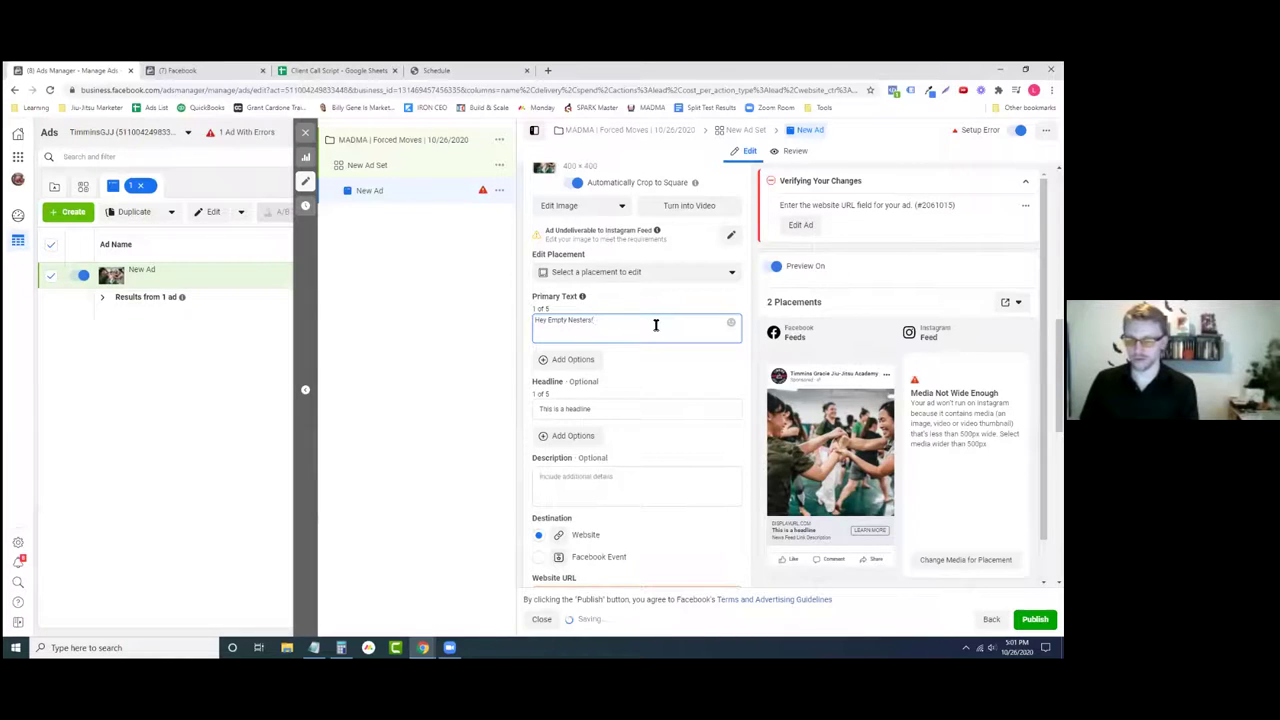
key(ctrl+a)
key(BackSpace)
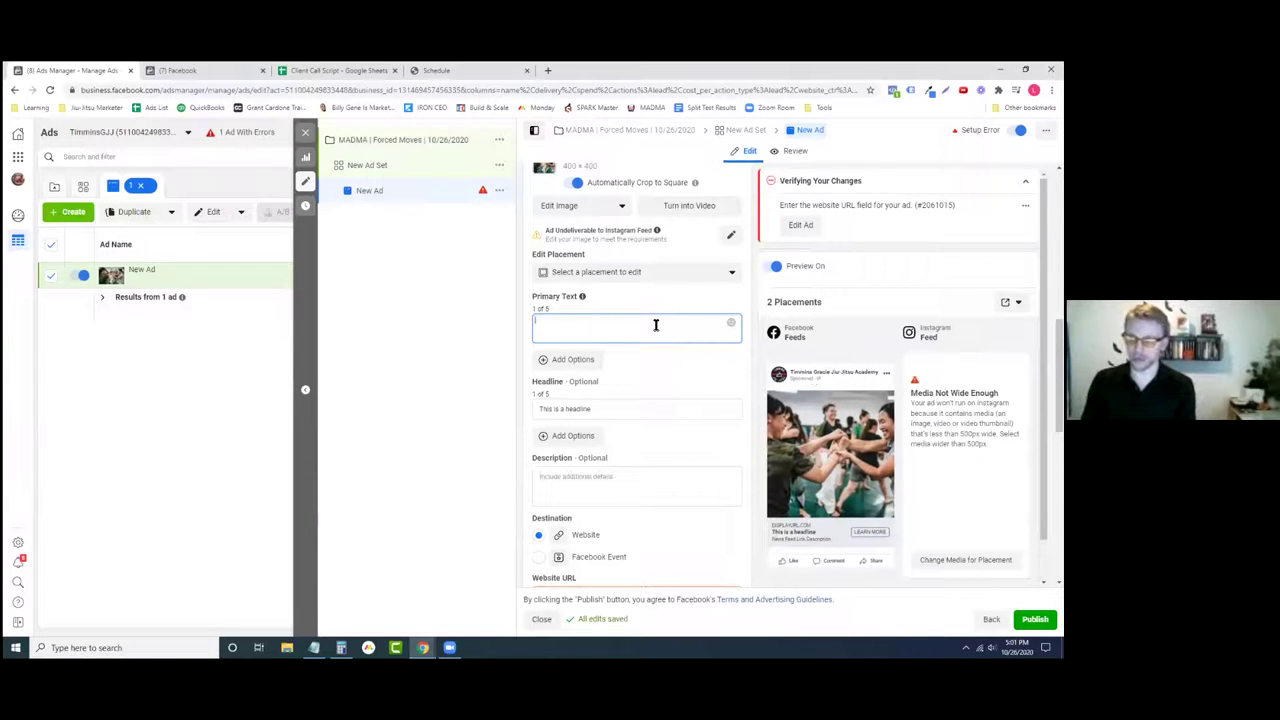
- Enter the primary text 'Are you a homeowner that's dreading having to move.'
text(Are you a homeowner)
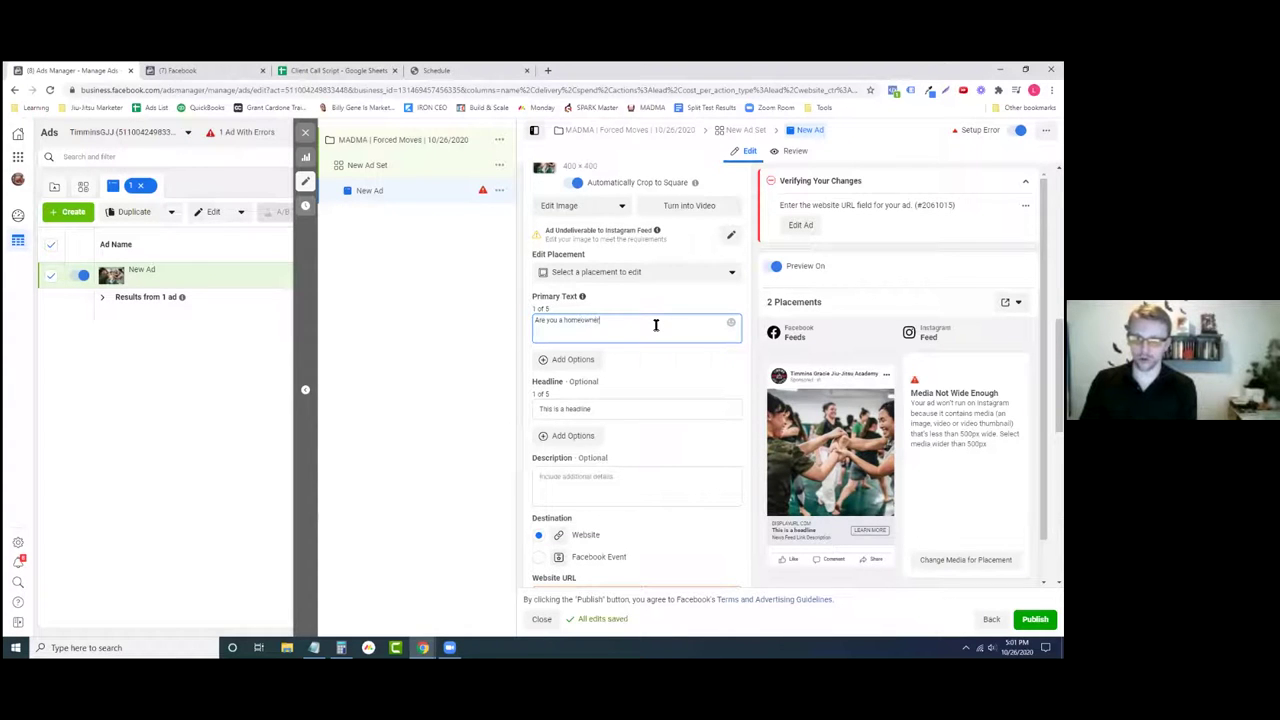
text( t)
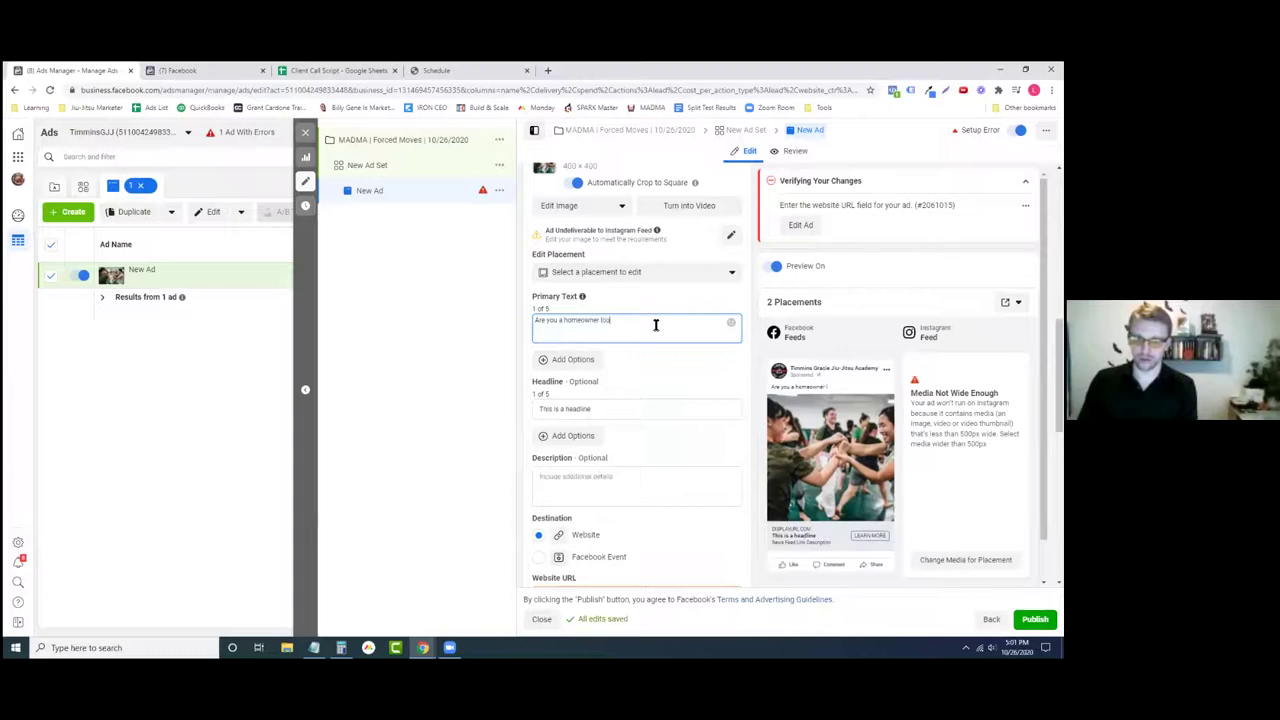
text(hats)
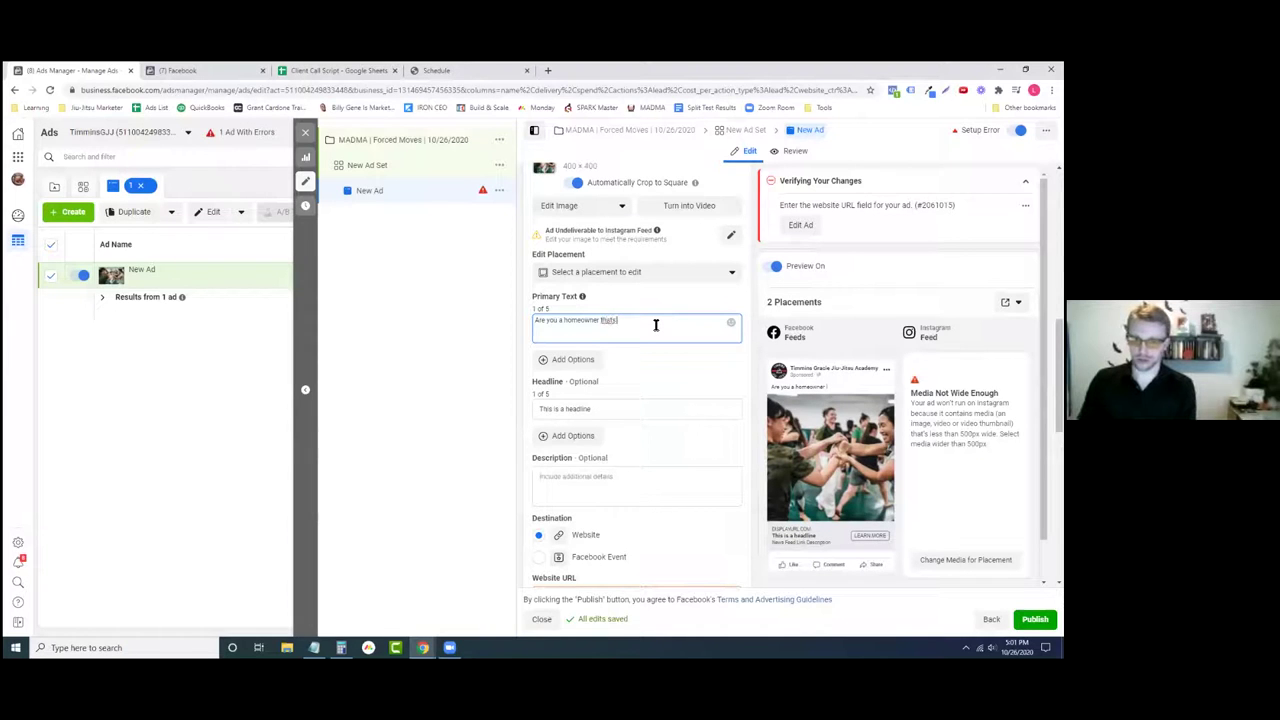
key(BackSpace)
text('s dreading)
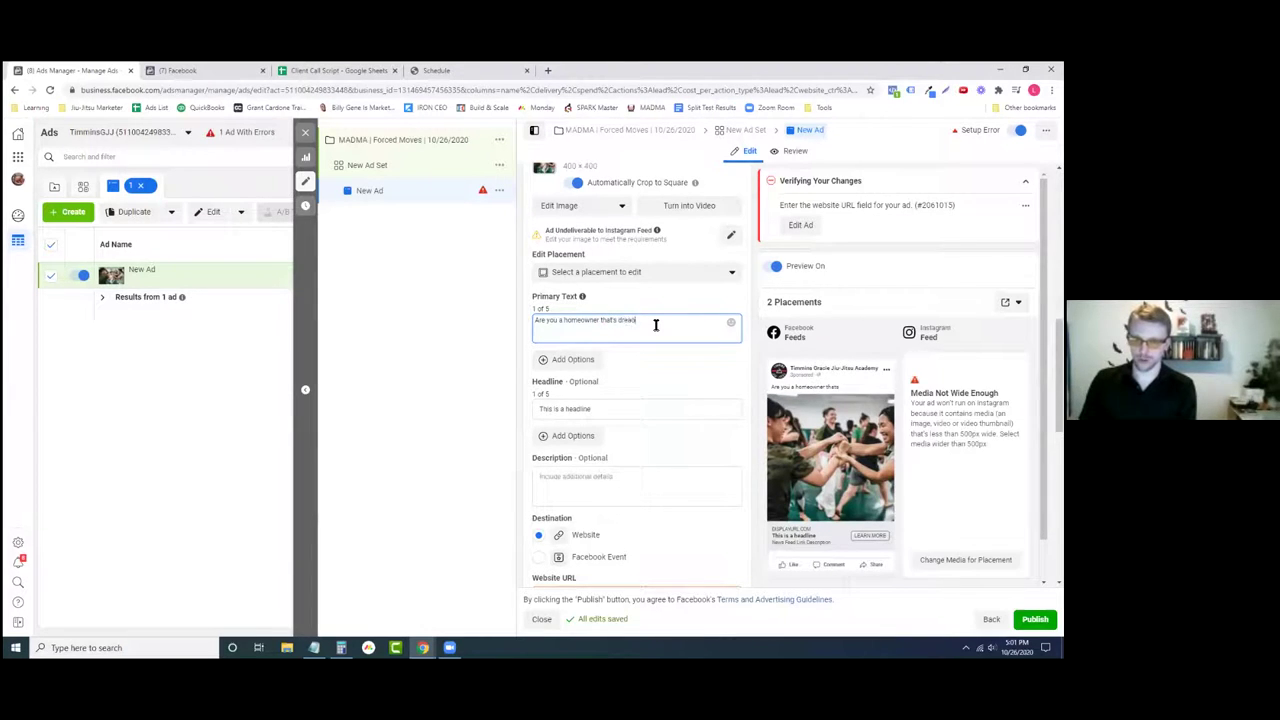
text( having to)
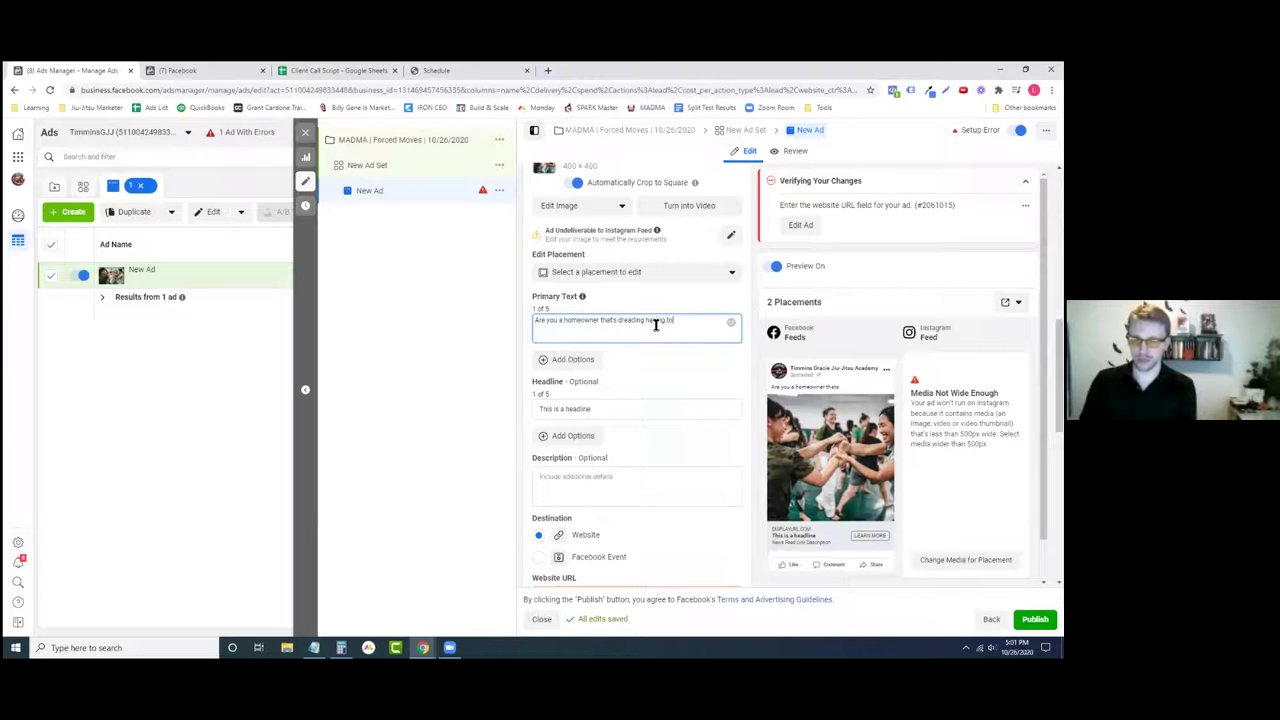
text( move.)
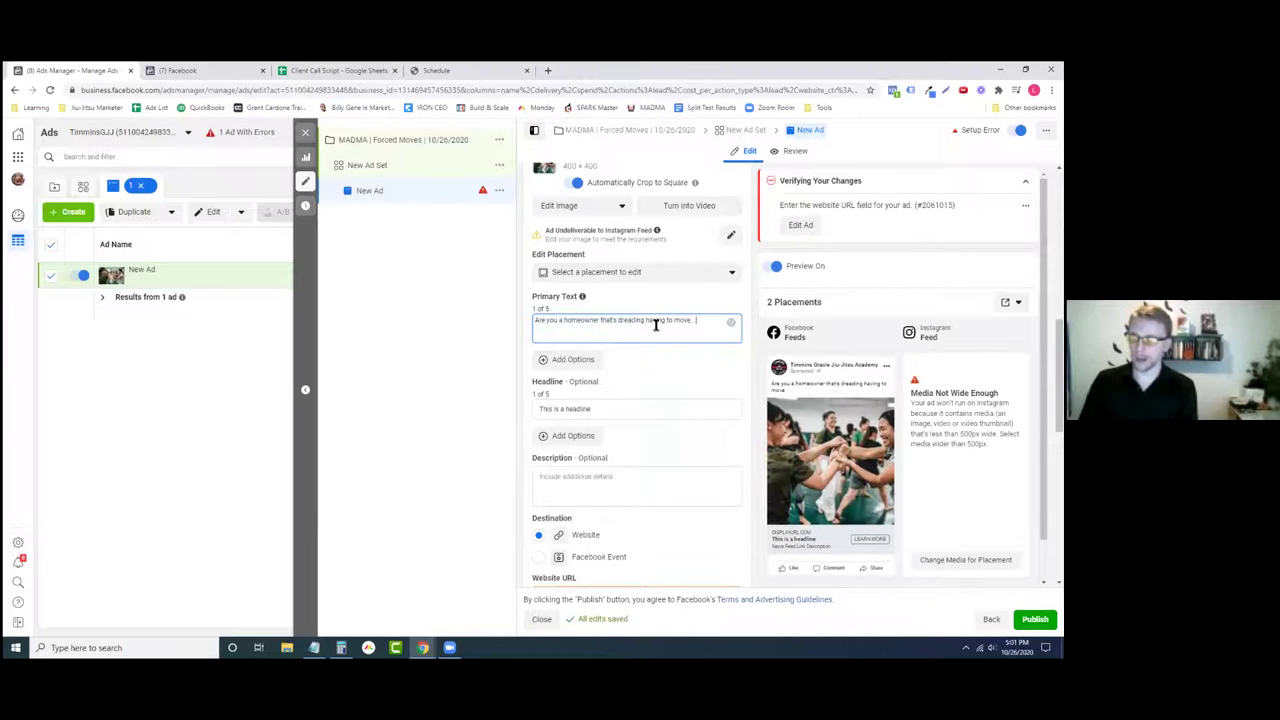
- Replace the primary text with 'Are you about to move? Dread the fact you have to pack EVERYTHING up…(several times).'
triple_click(652, 323)
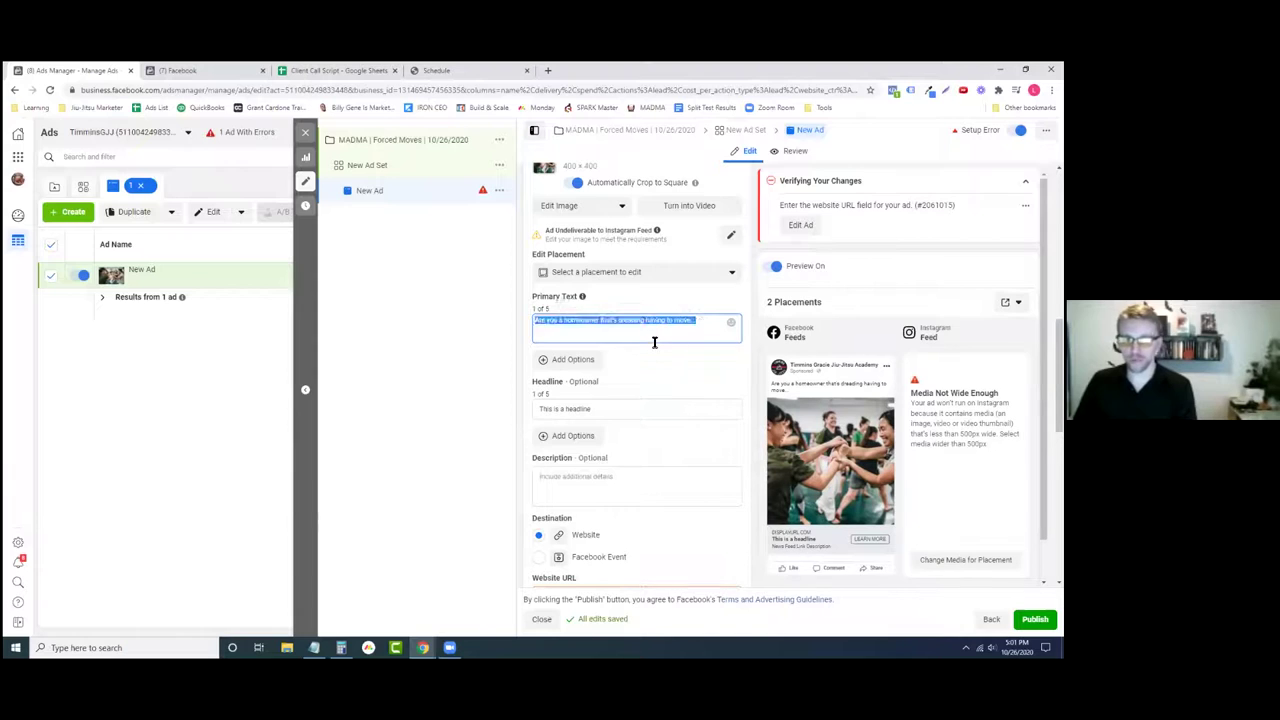
text(Do you)
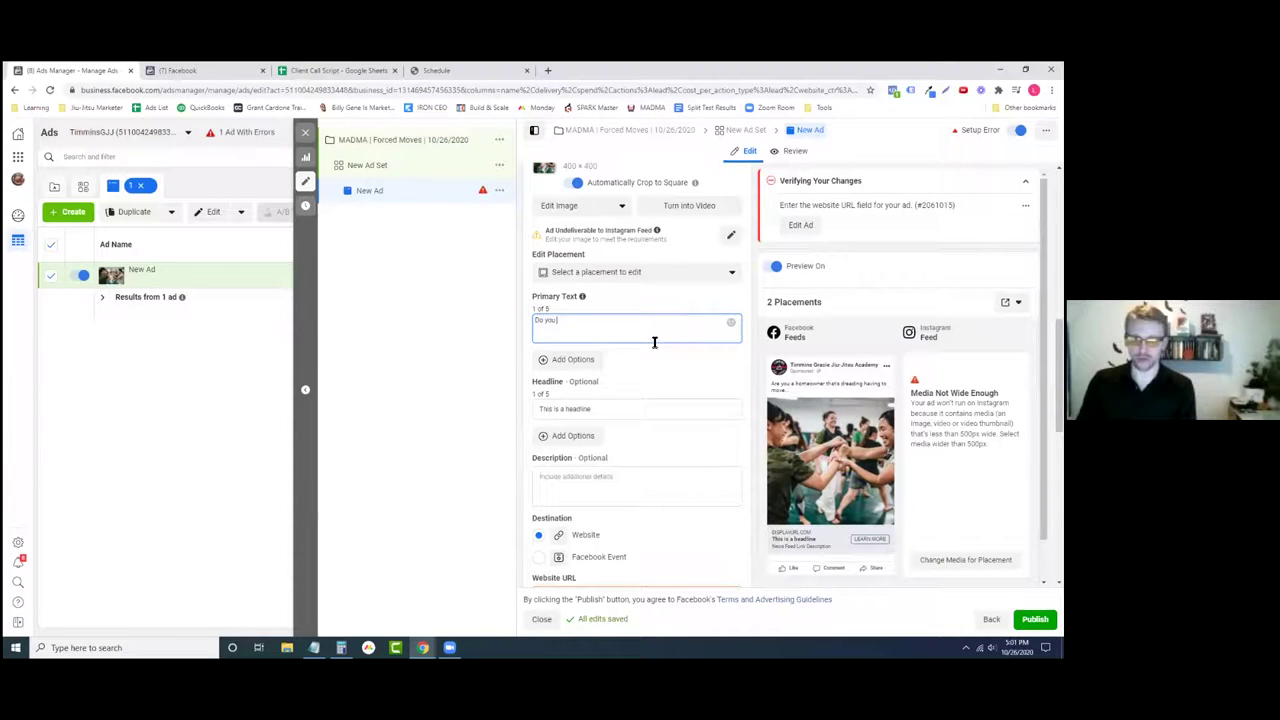
text( knve moving)
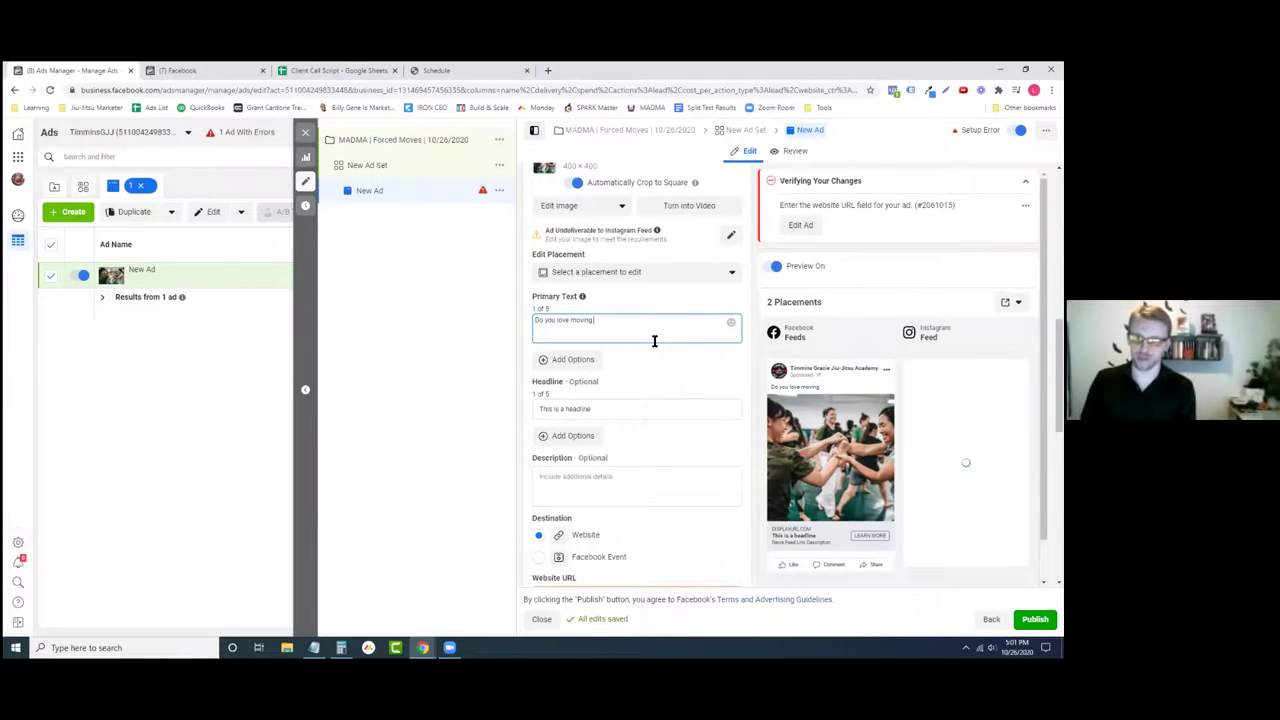
text(c)
key(BackSpace)
key(BackSpace)
key(BackSpace)
key(BackSpace)
key(BackSpace)
key(BackSpace)
key(BackSpace)
key(BackSpace)
key(BackSpace)
key(BackSpace)
key(BackSpace)
key(BackSpace)
key(BackSpace)
key(BackSpace)
key(BackSpace)
key(BackSpace)
key(BackSpace)
key(BackSpace)
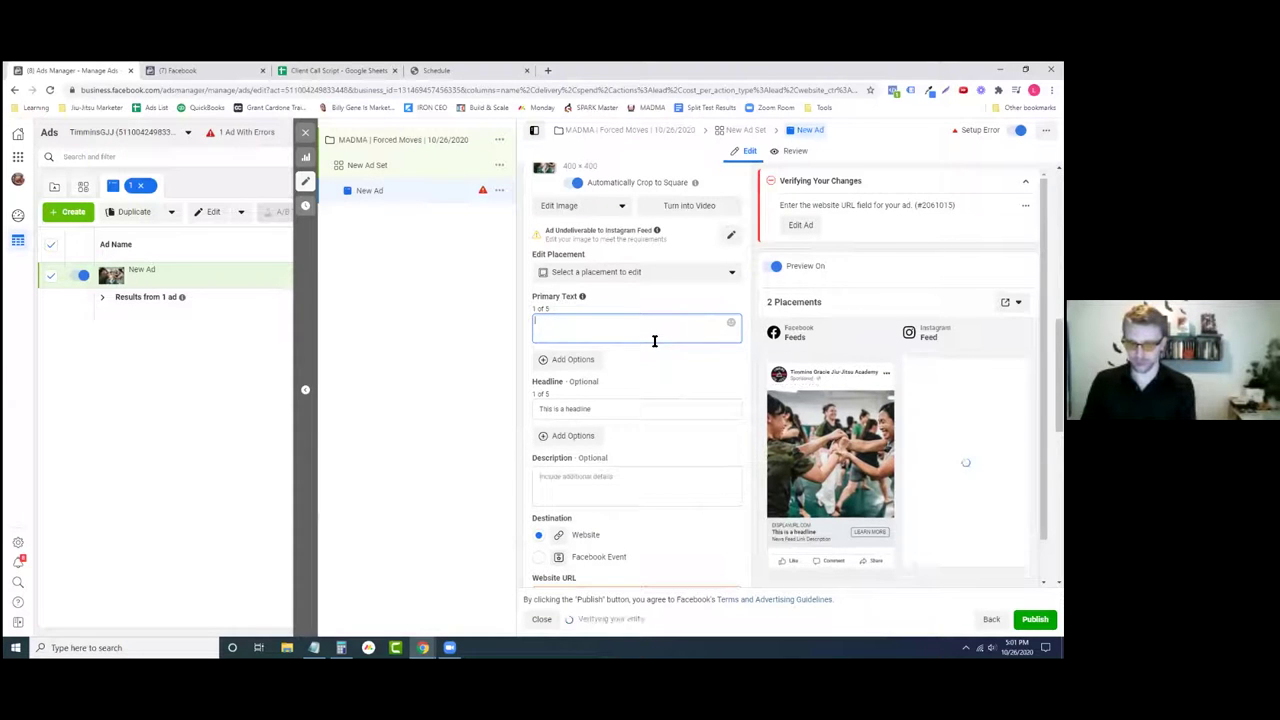
text(Are you)
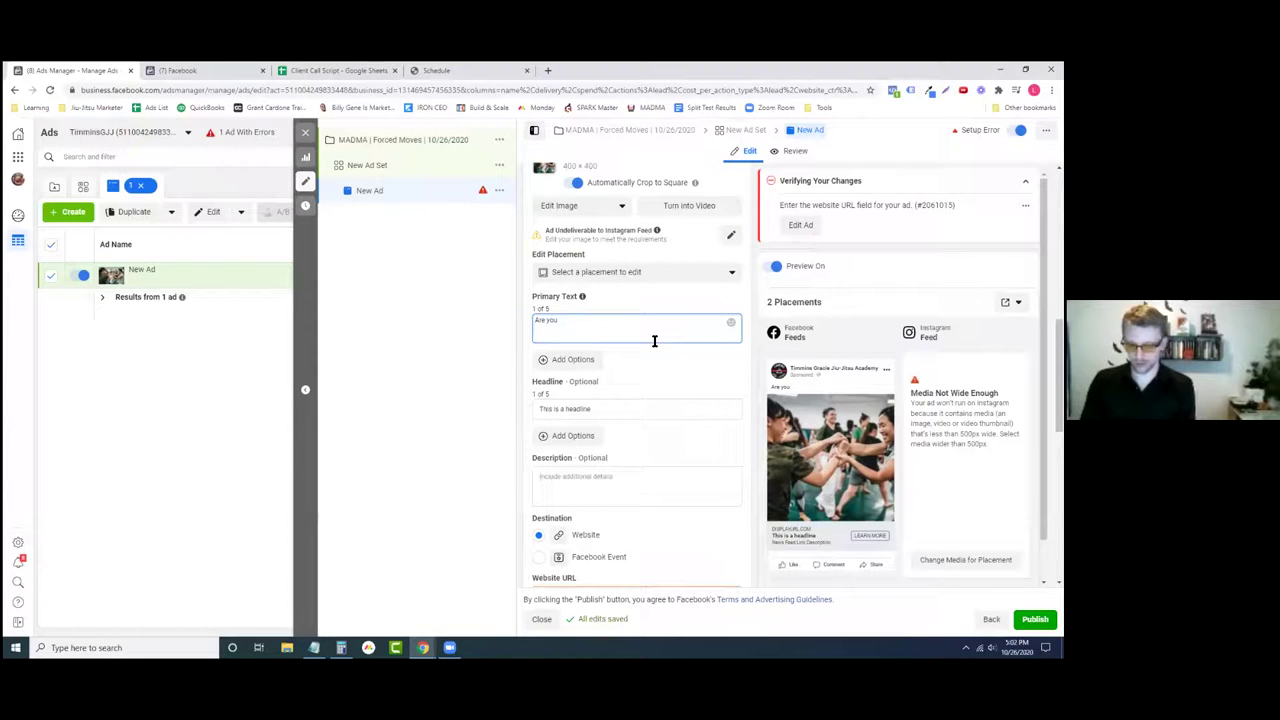
text( about to move?)
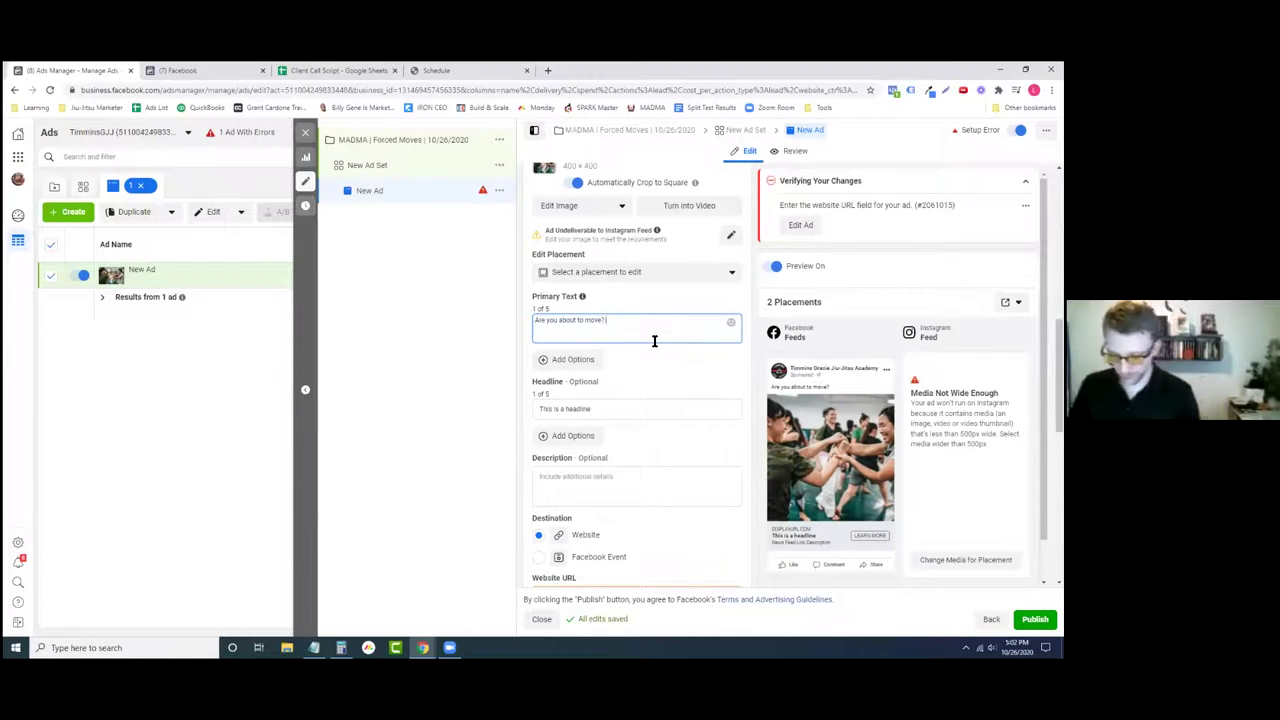
text( Dread the)
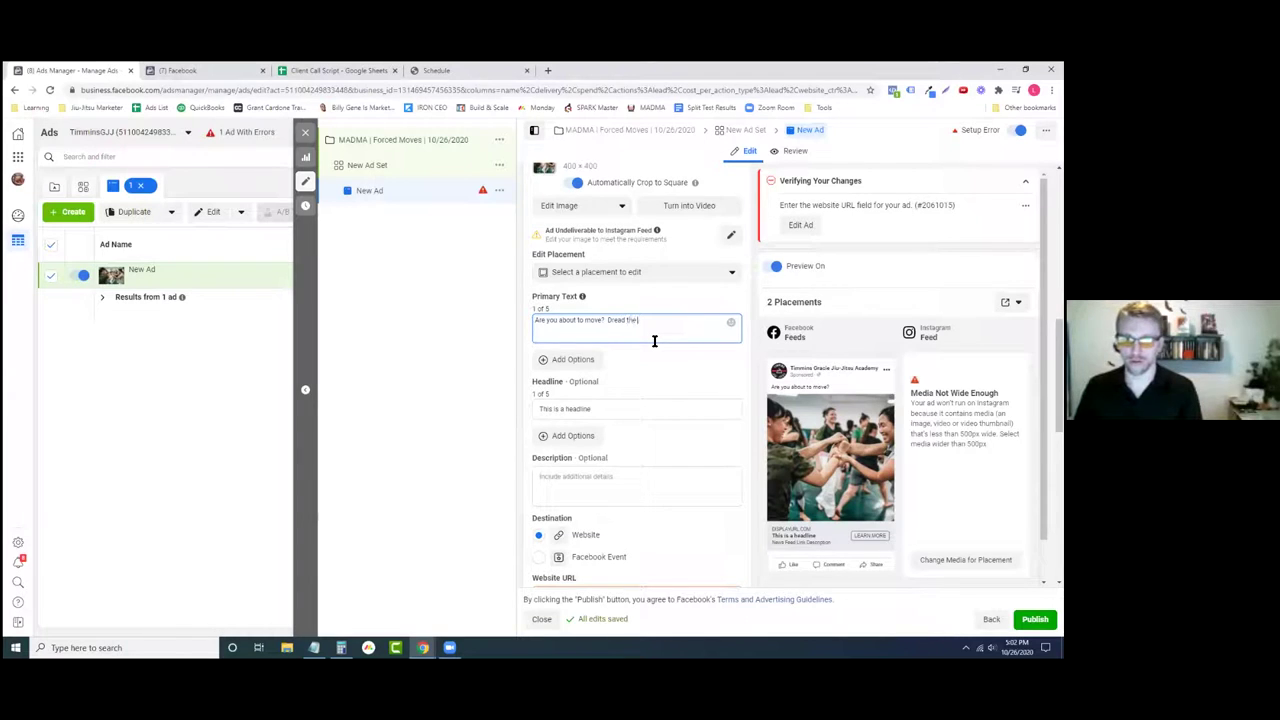
text( fact y)
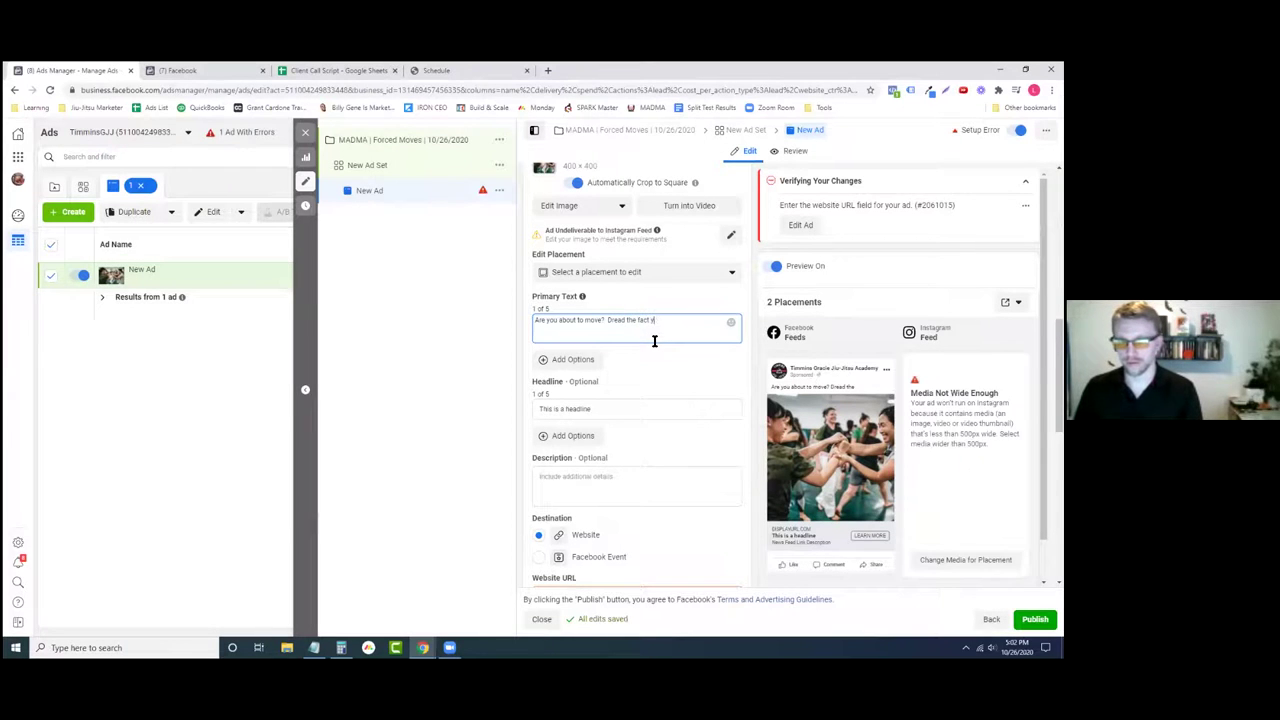
text(ou have to pack)
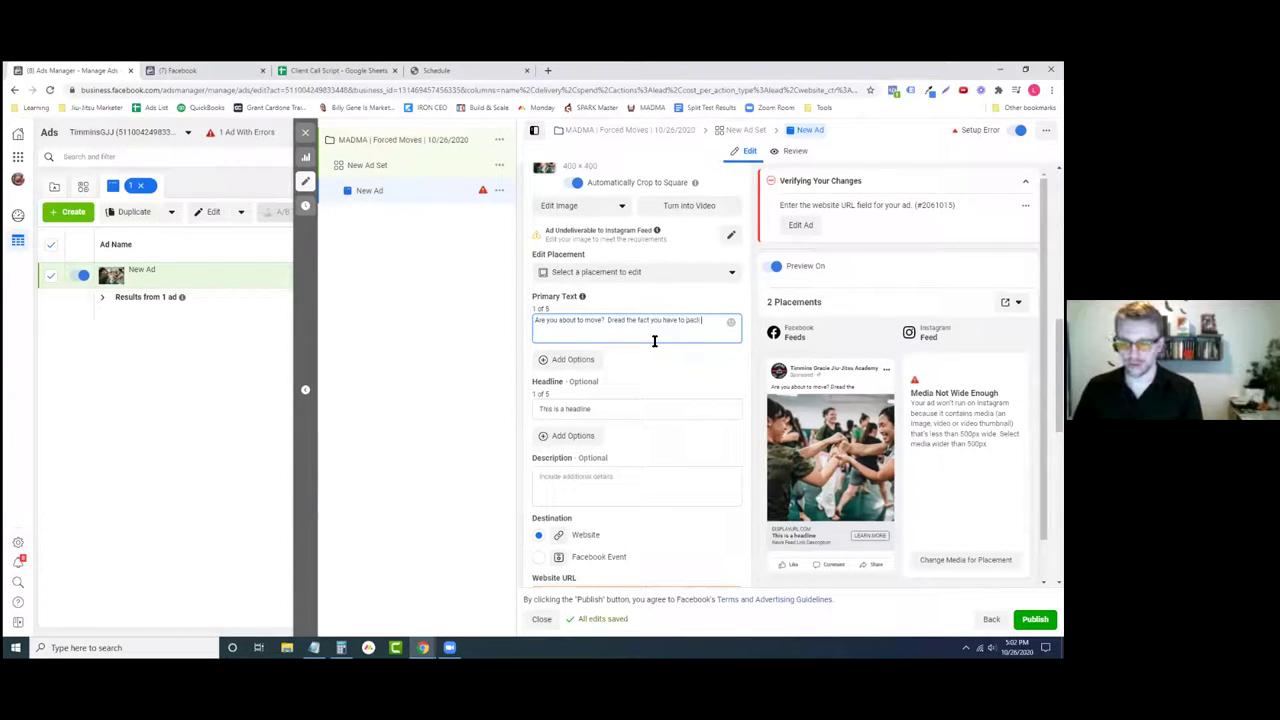
text( EVERYTHING up)
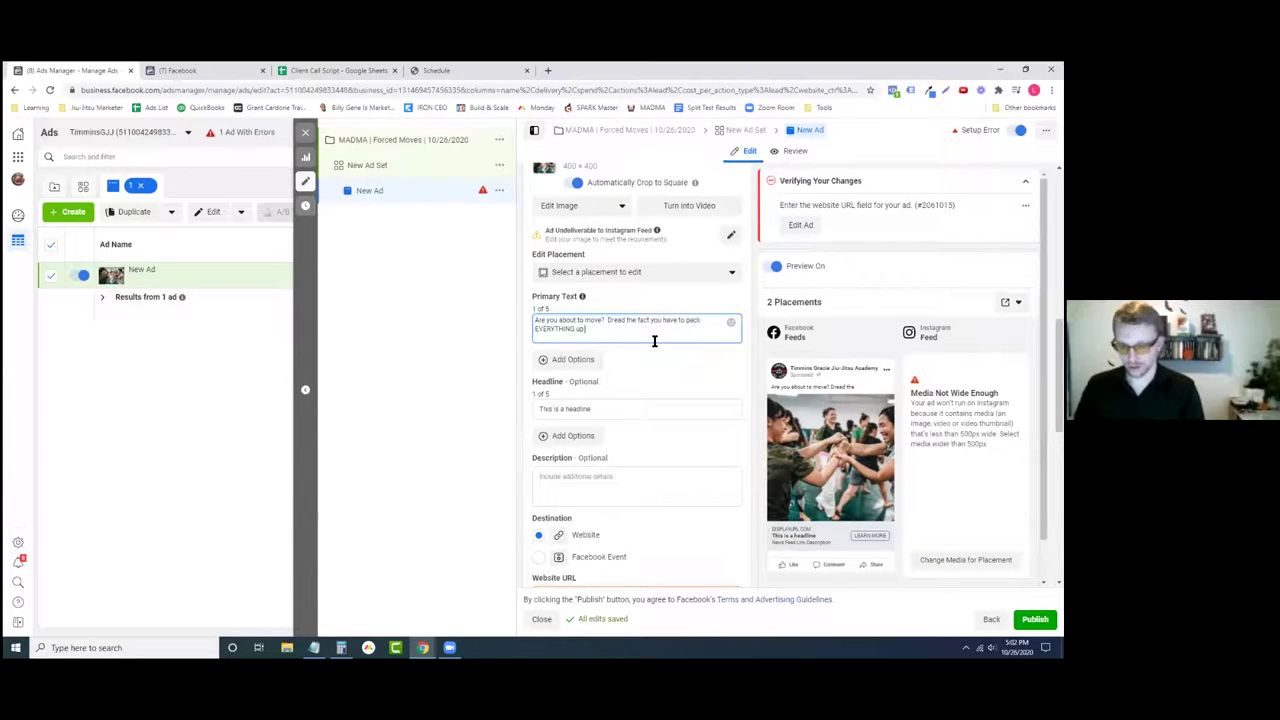
text(, pick it all up)
key(BackSpace)
text((severa)
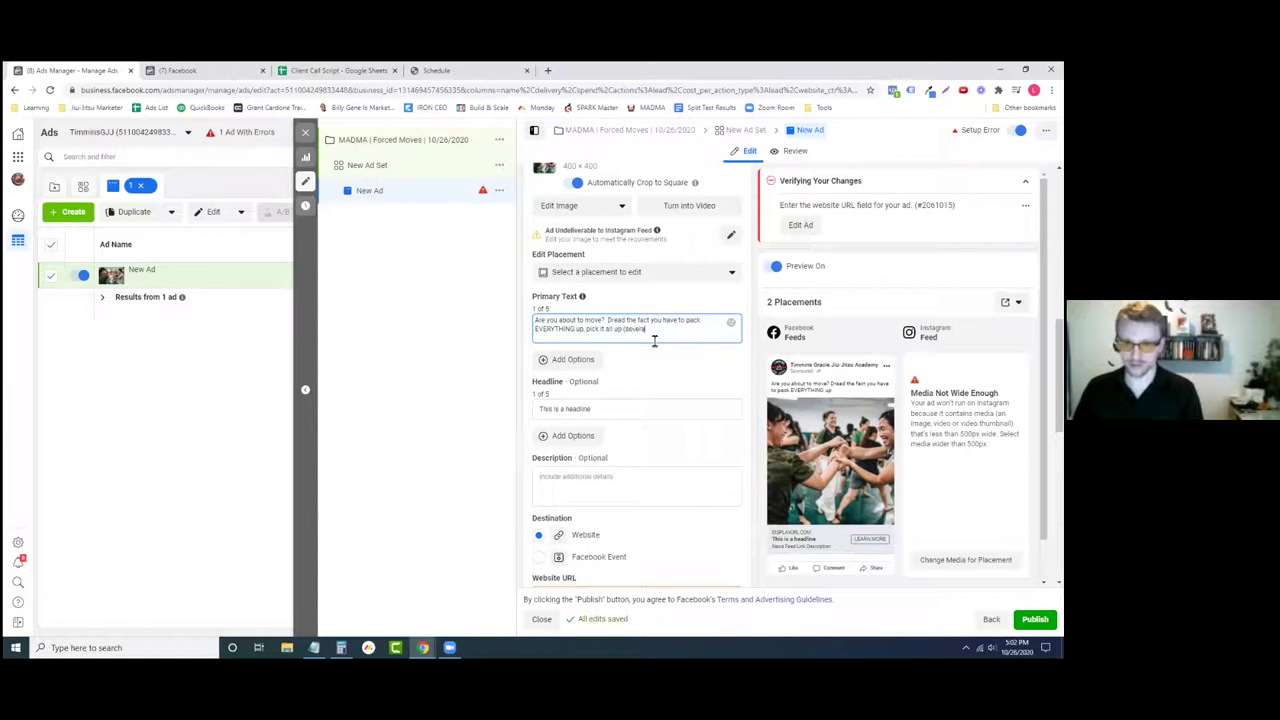
text(l times).)
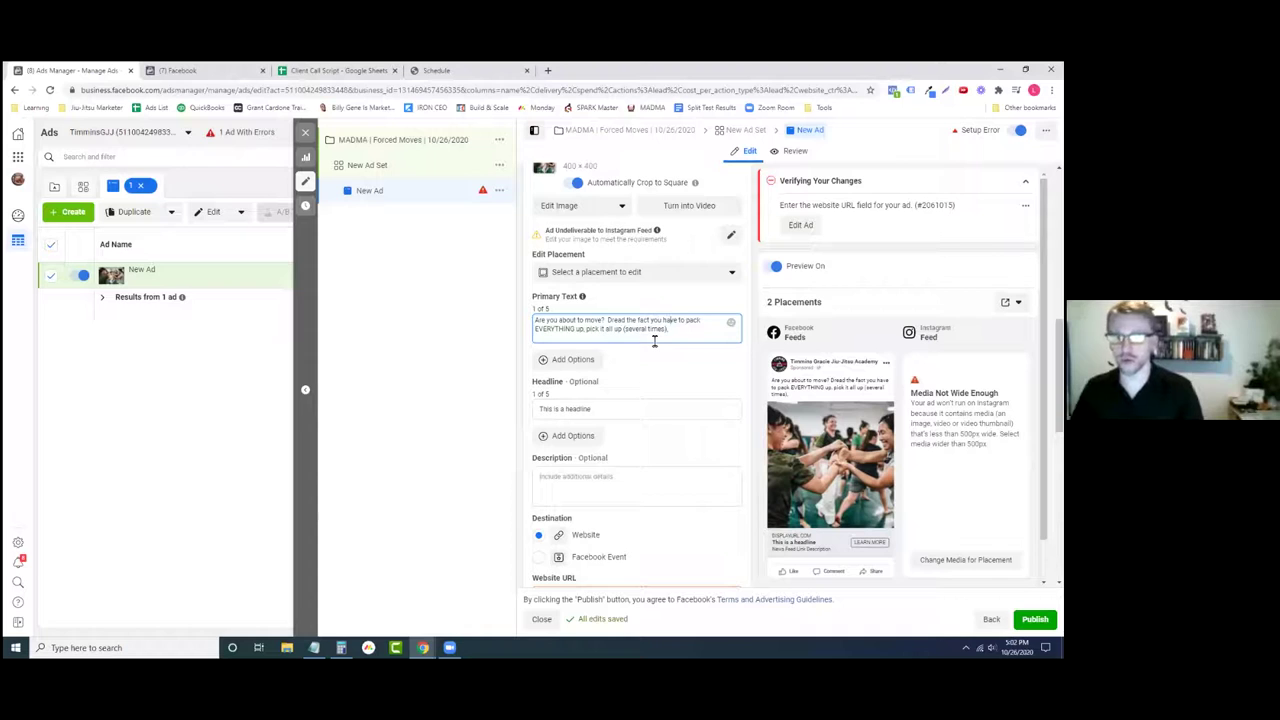
- Add a 'Question dealing with their pain/ problem' note line and put the Dread sentence on its own line
key(Return)
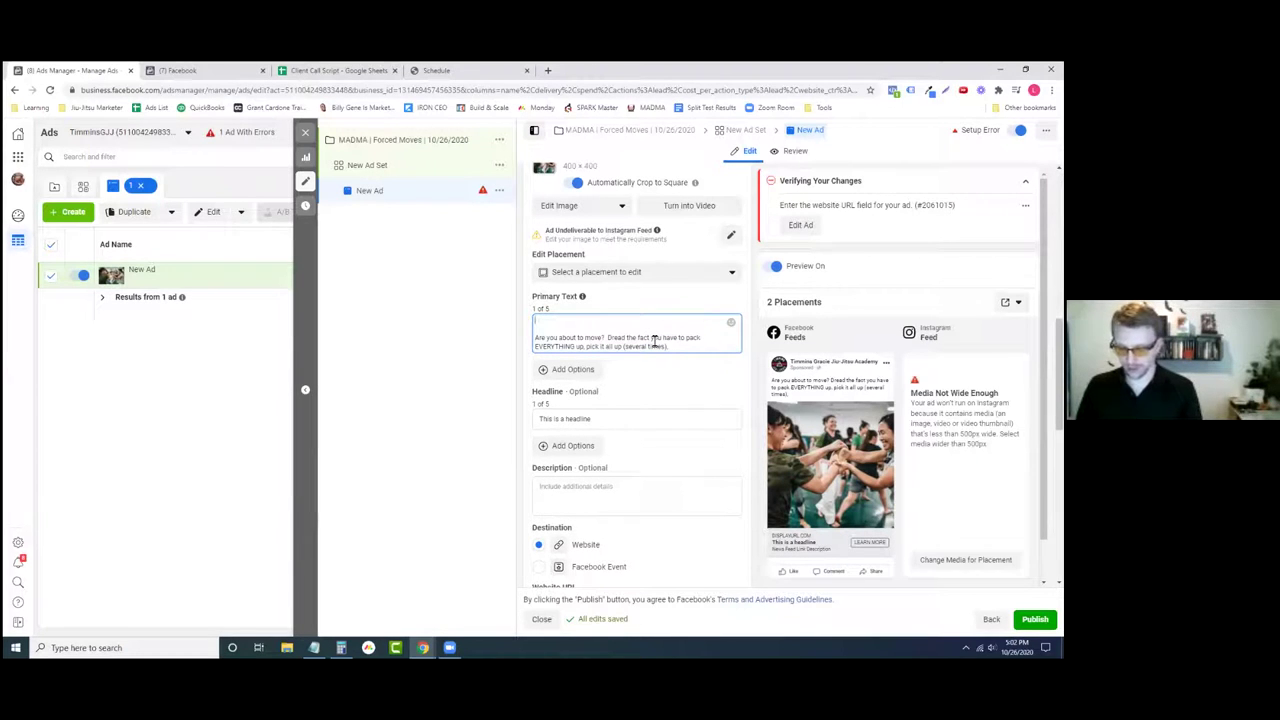
text(Question)
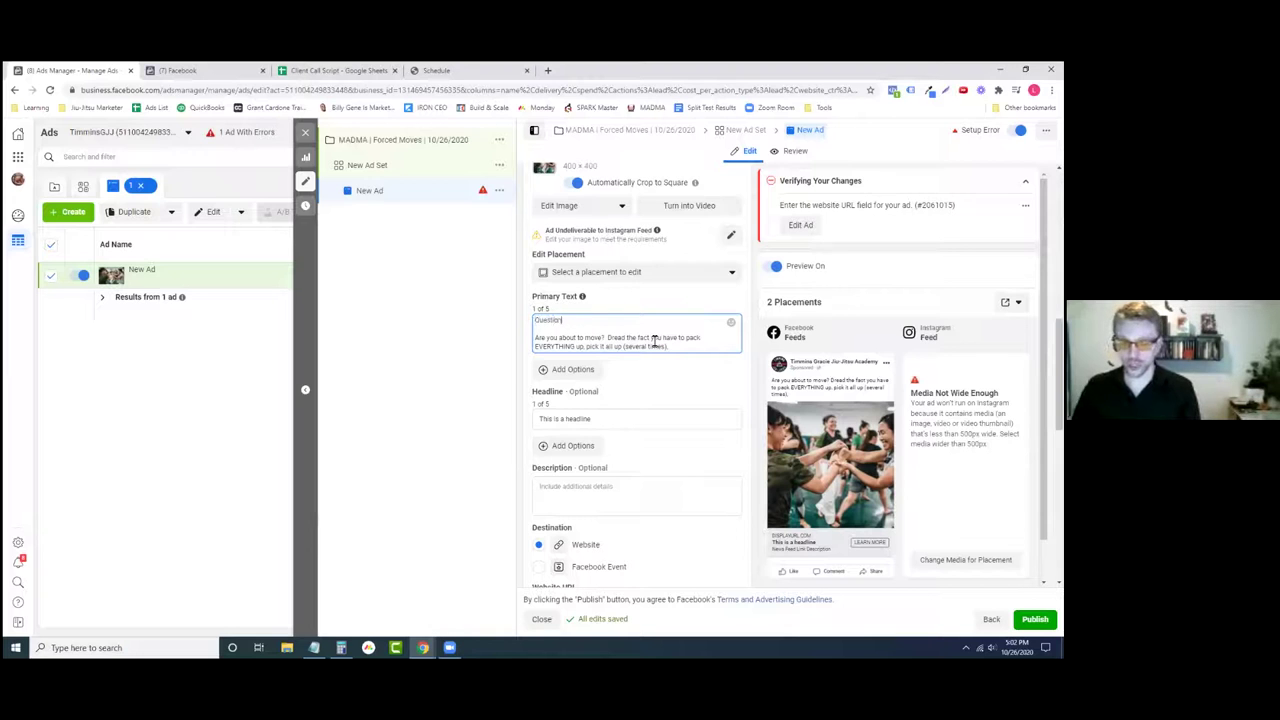
text( dealing with)
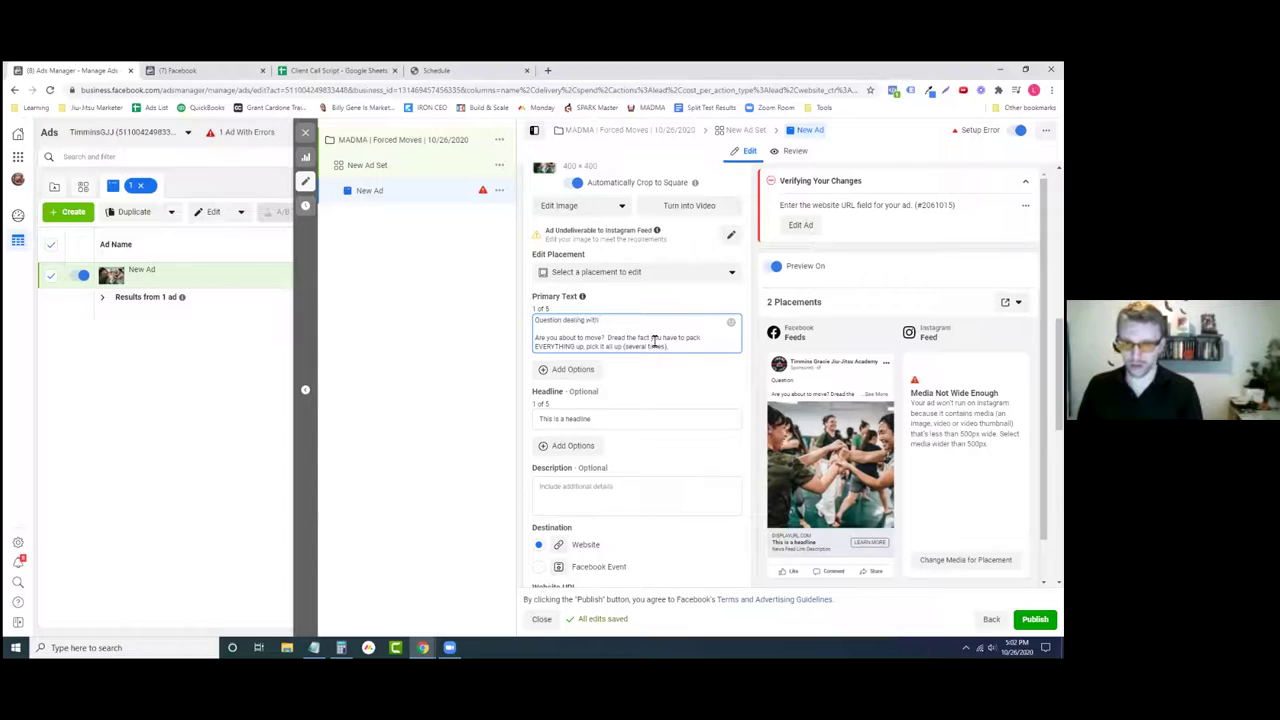
text( their)
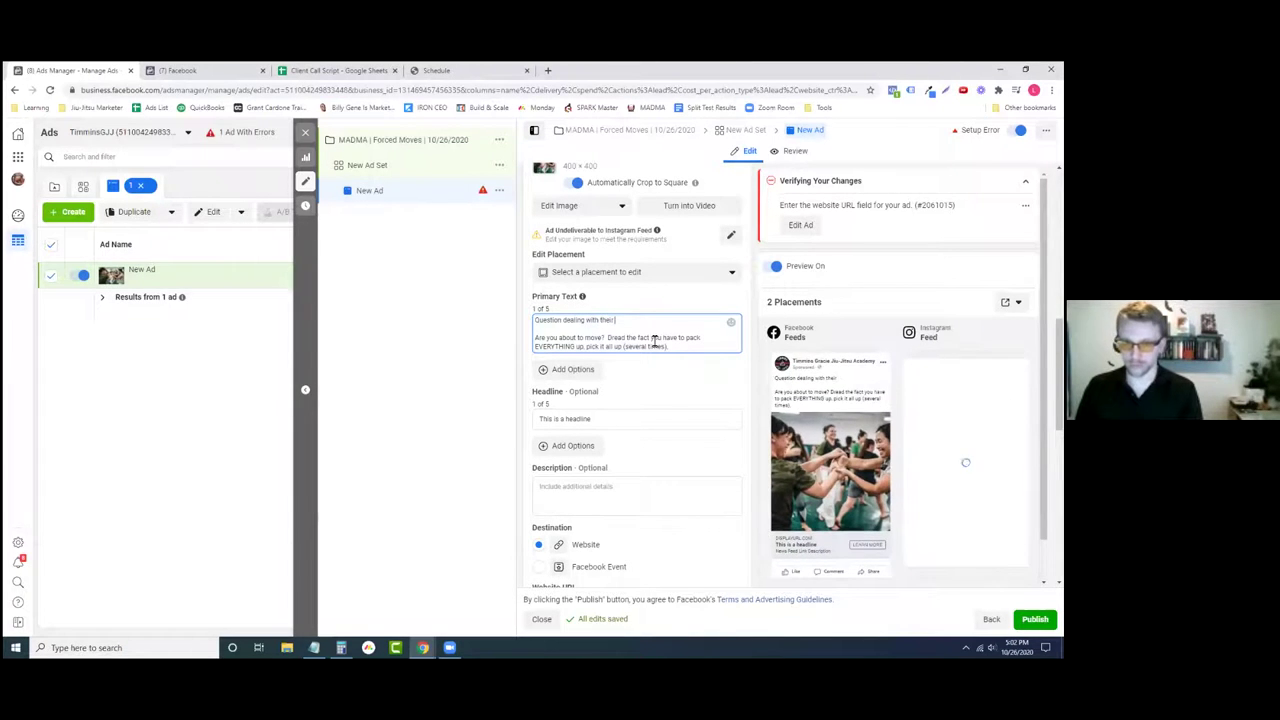
text( pain/ problem.)
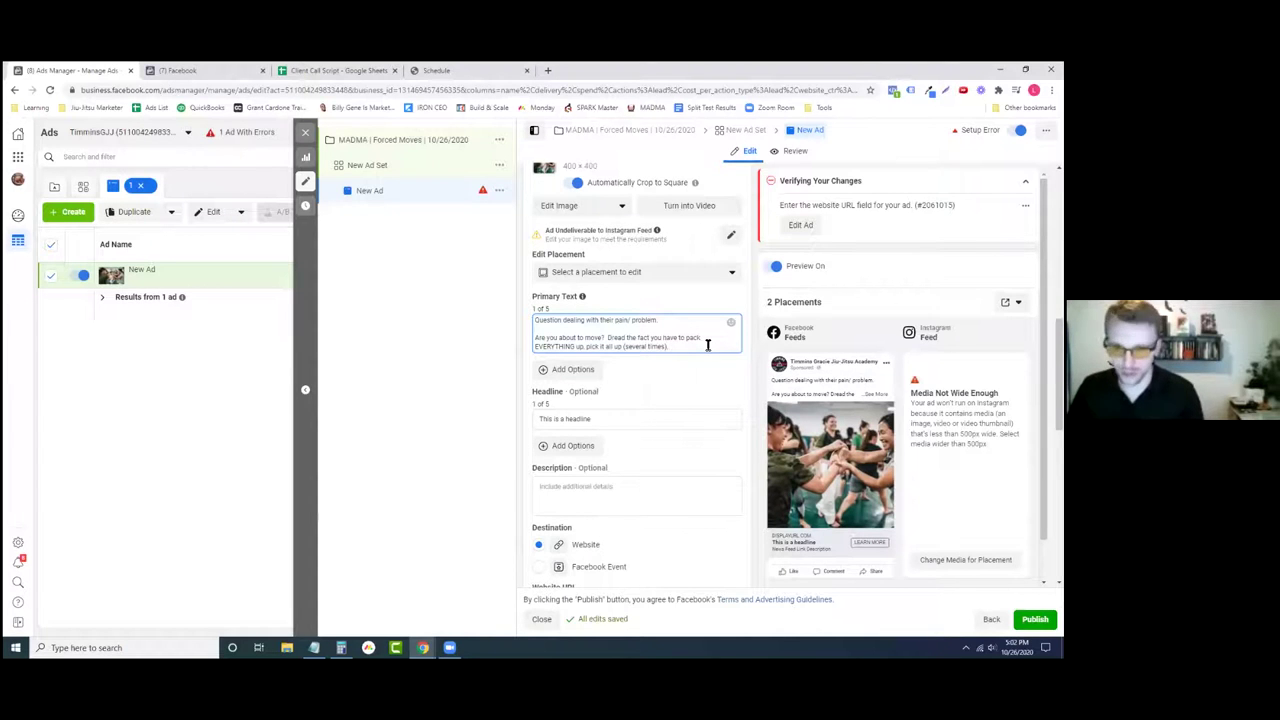
text(, and)
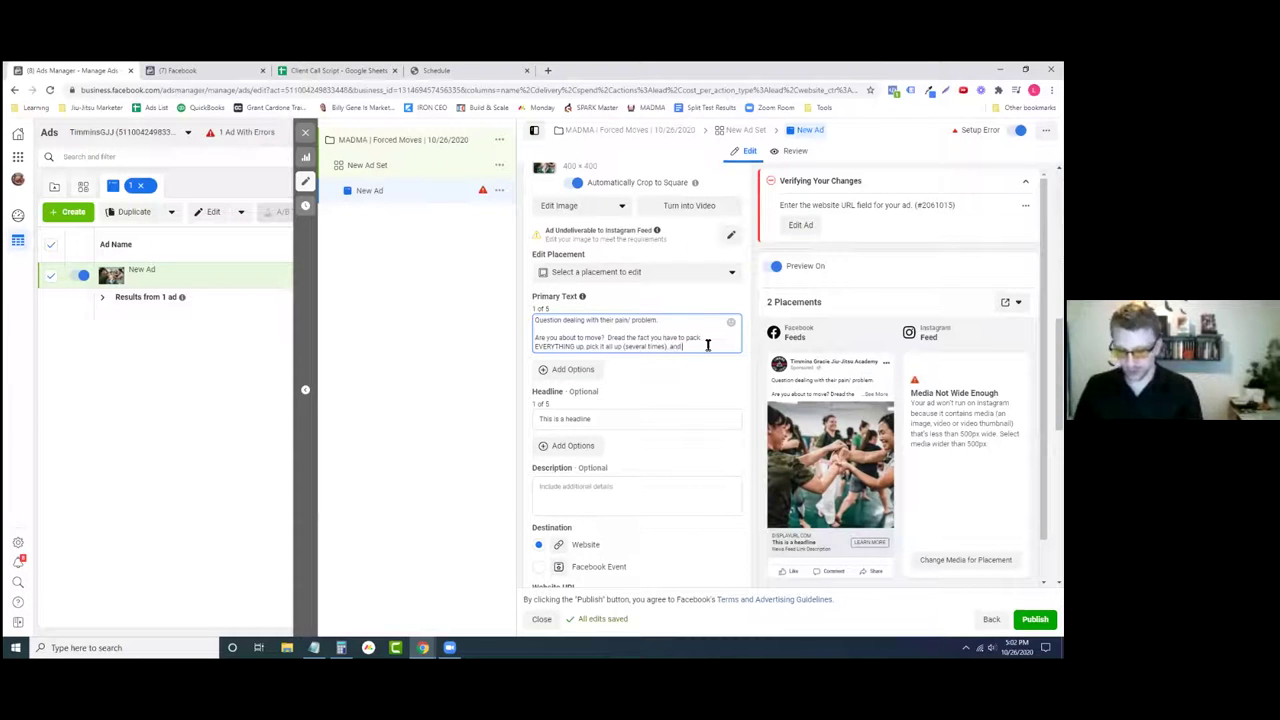
text( can't fit all over the place.)
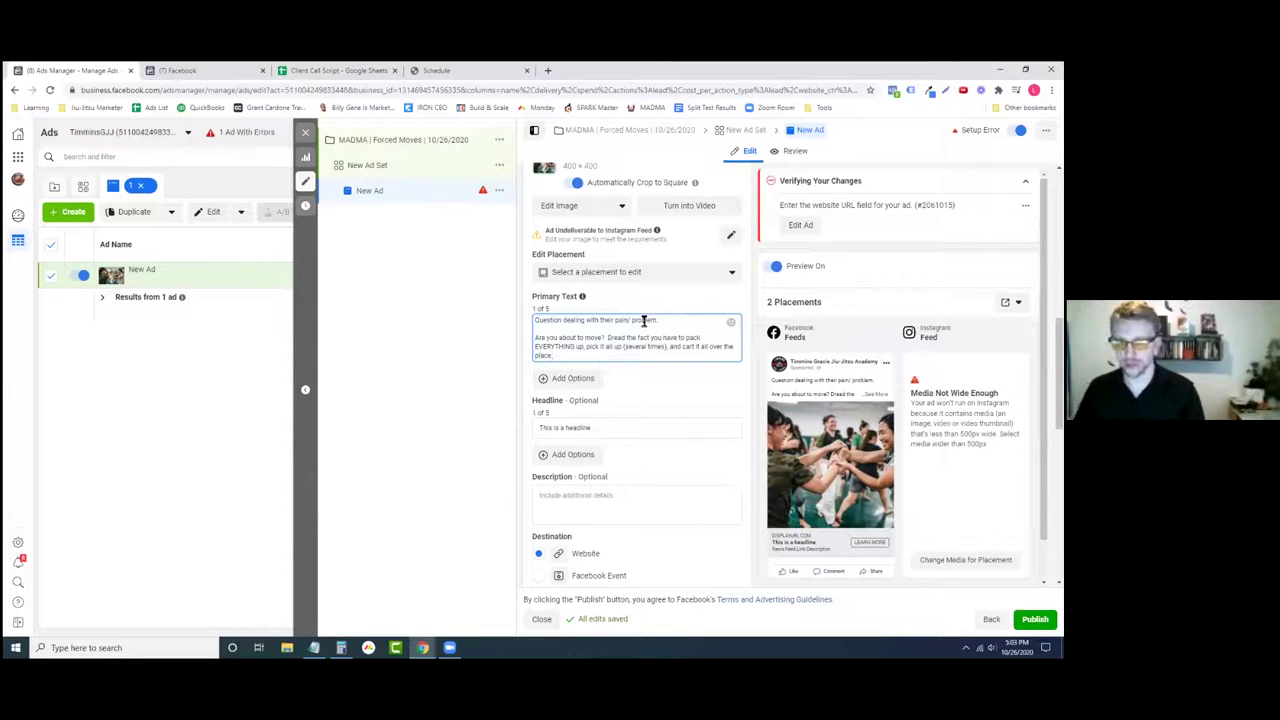
key(Return)
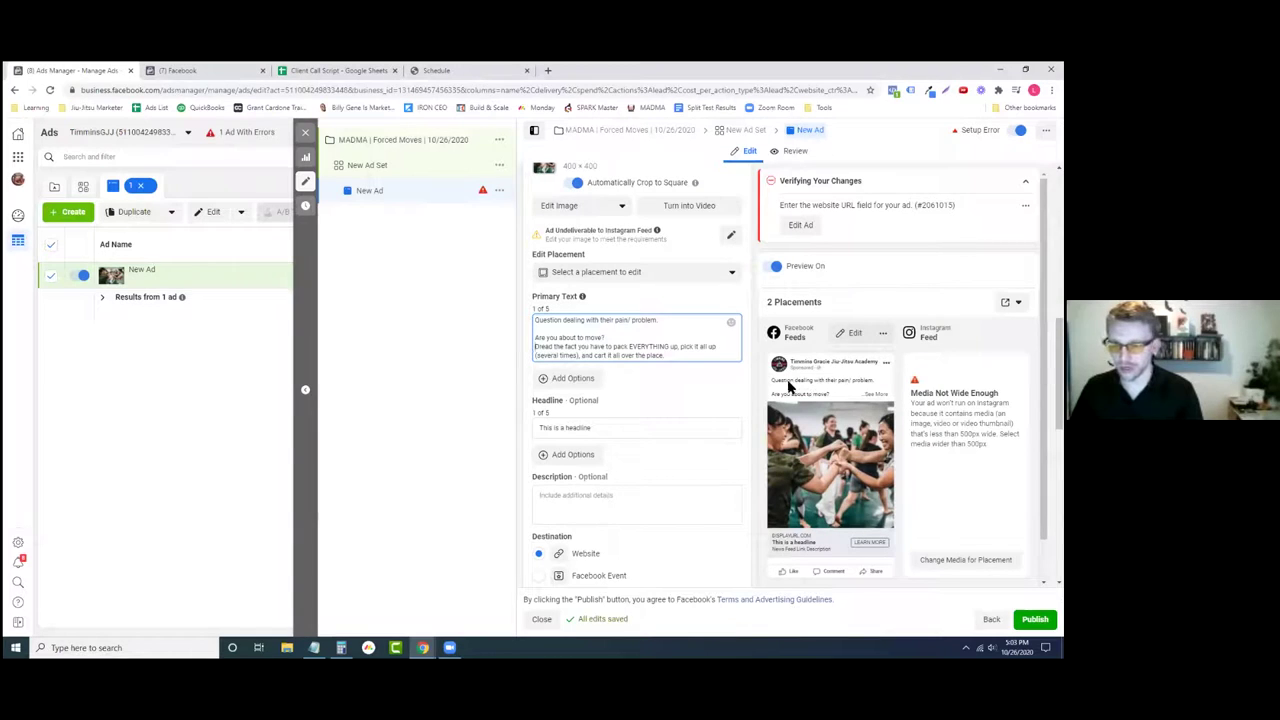
click(752, 420)
click(591, 322)
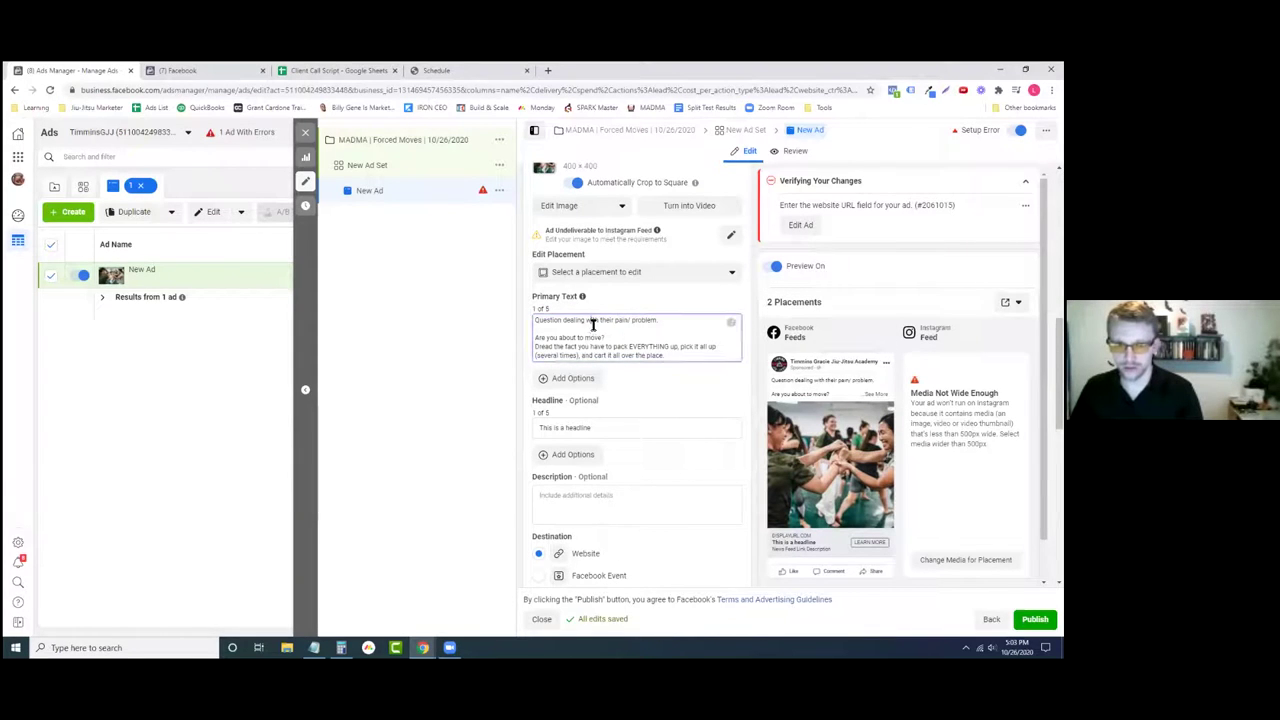
- Delete the pain-point note line and abandon a trial 'What if you didn't have to' sentence
drag(637, 334, 517, 326)
key(BackSpace)
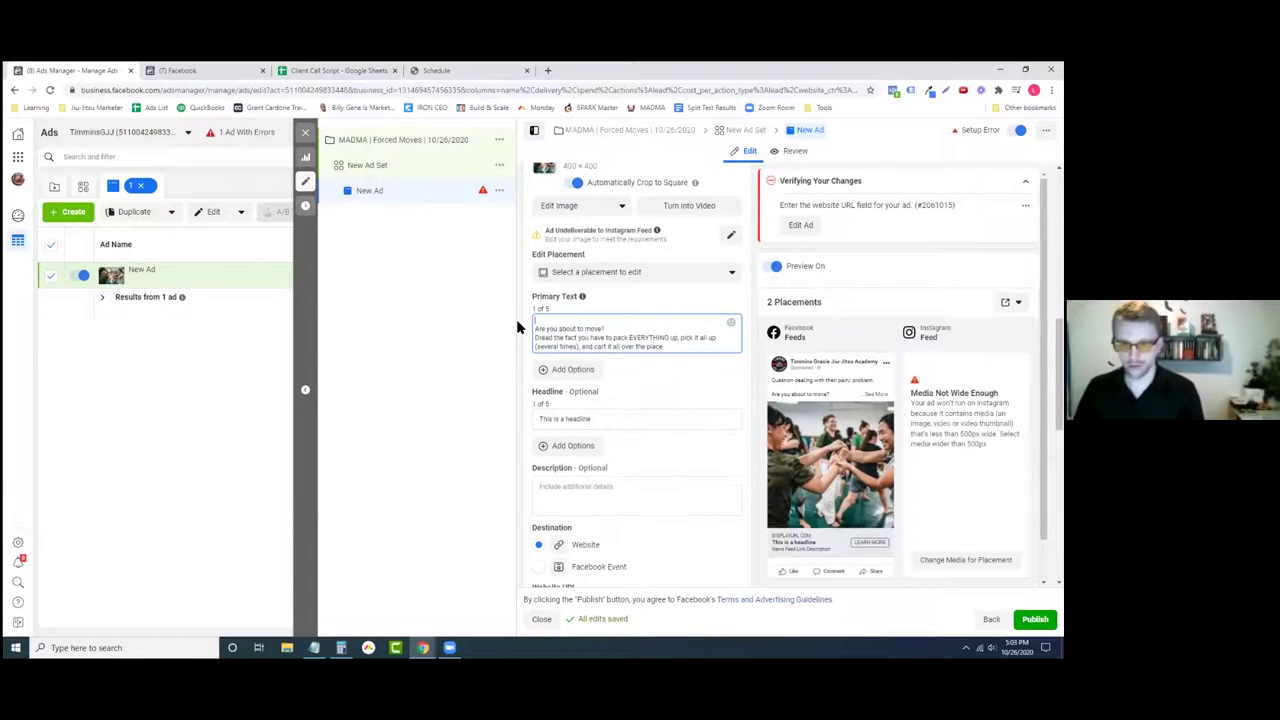
key(Delete)
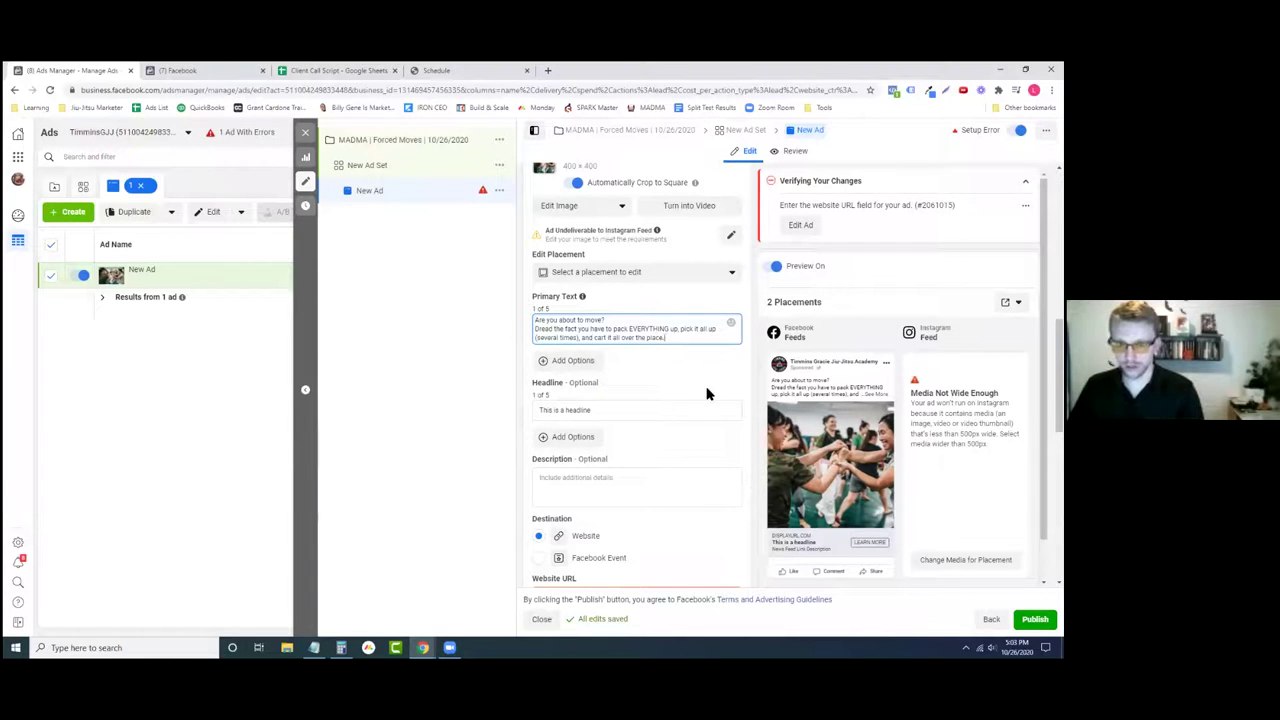
key(Return)
key(Return)
text(What)
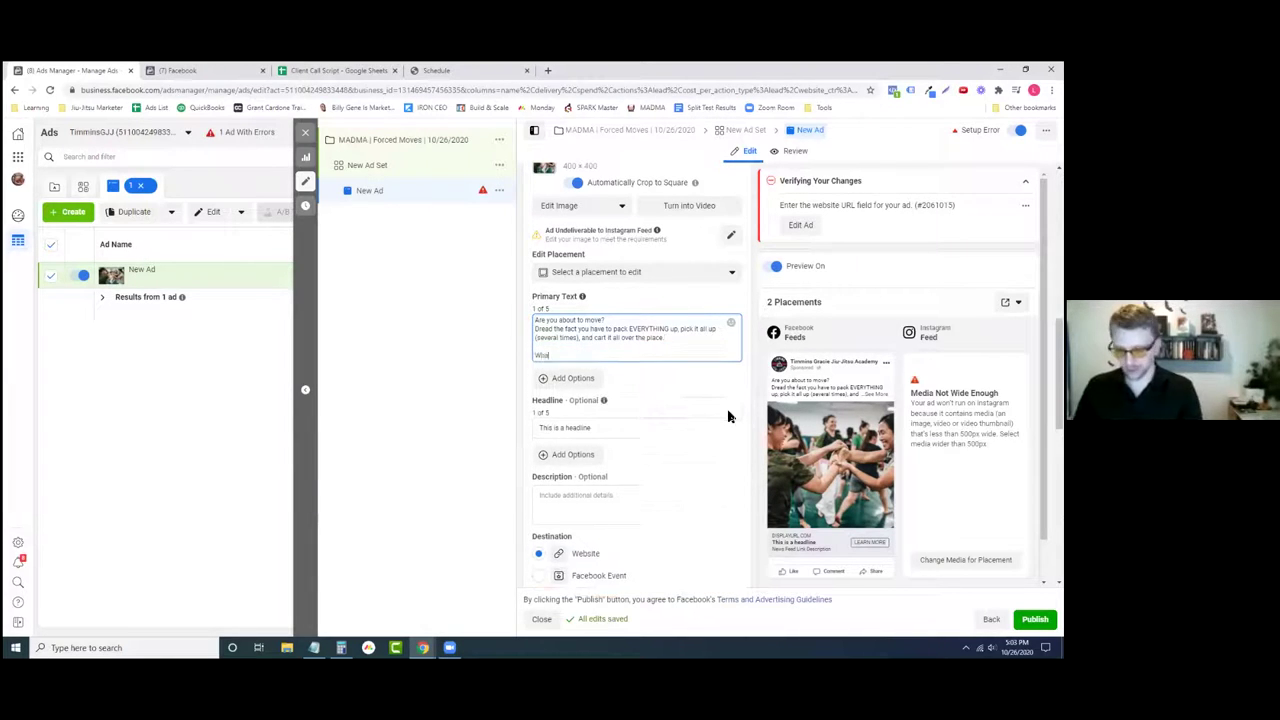
text( if we c)
key(BackSpace)
key(BackSpace)
key(BackSpace)
key(BackSpace)
text(you didn)
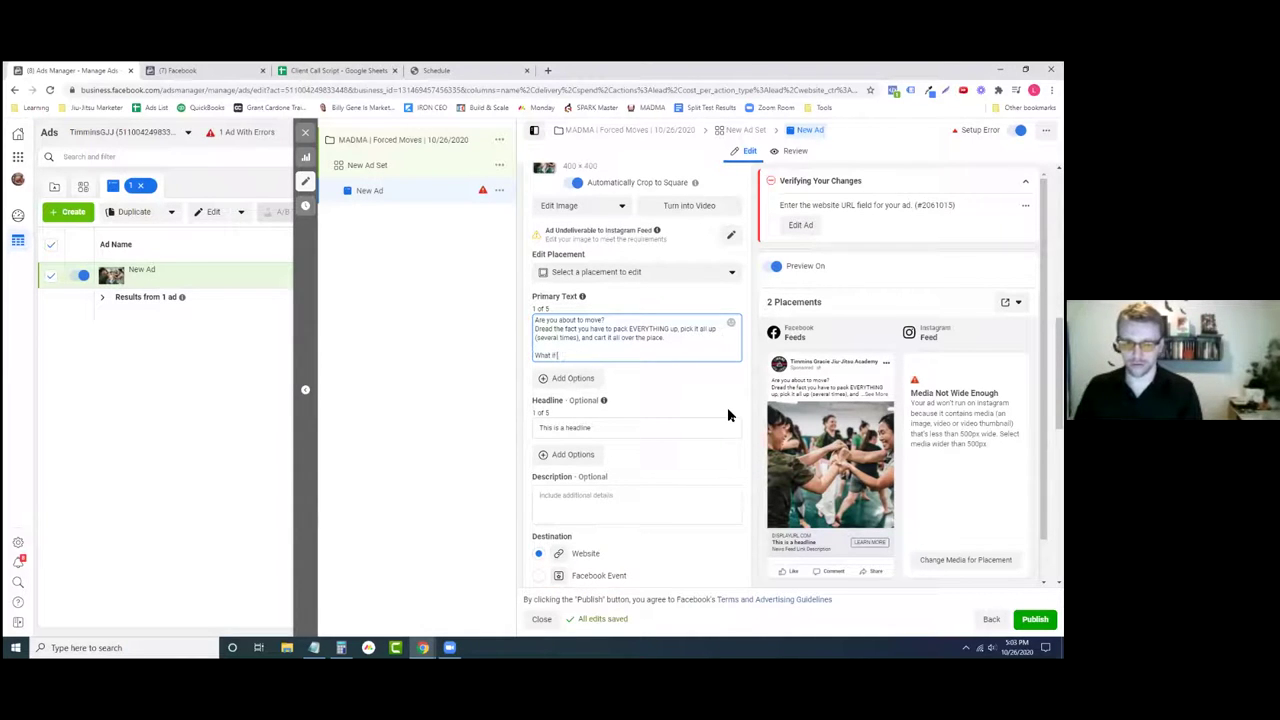
text('t have to)
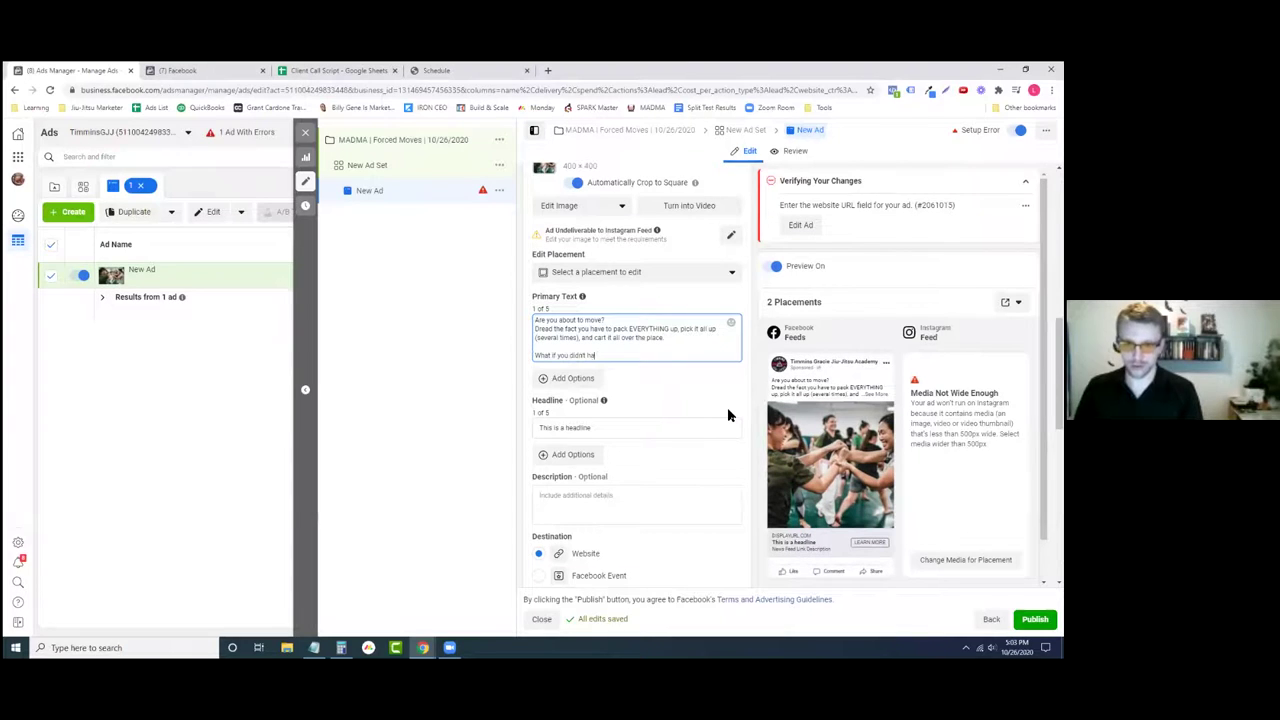
key(BackSpace)
key(BackSpace)
key(BackSpace)
key(BackSpace)
key(BackSpace)
key(BackSpace)
key(BackSpace)
key(BackSpace)
key(BackSpace)
key(BackSpace)
key(BackSpace)
key(BackSpace)
key(BackSpace)
key(BackSpace)
key(BackSpace)
key(BackSpace)
key(BackSpace)
key(BackSpace)
key(BackSpace)
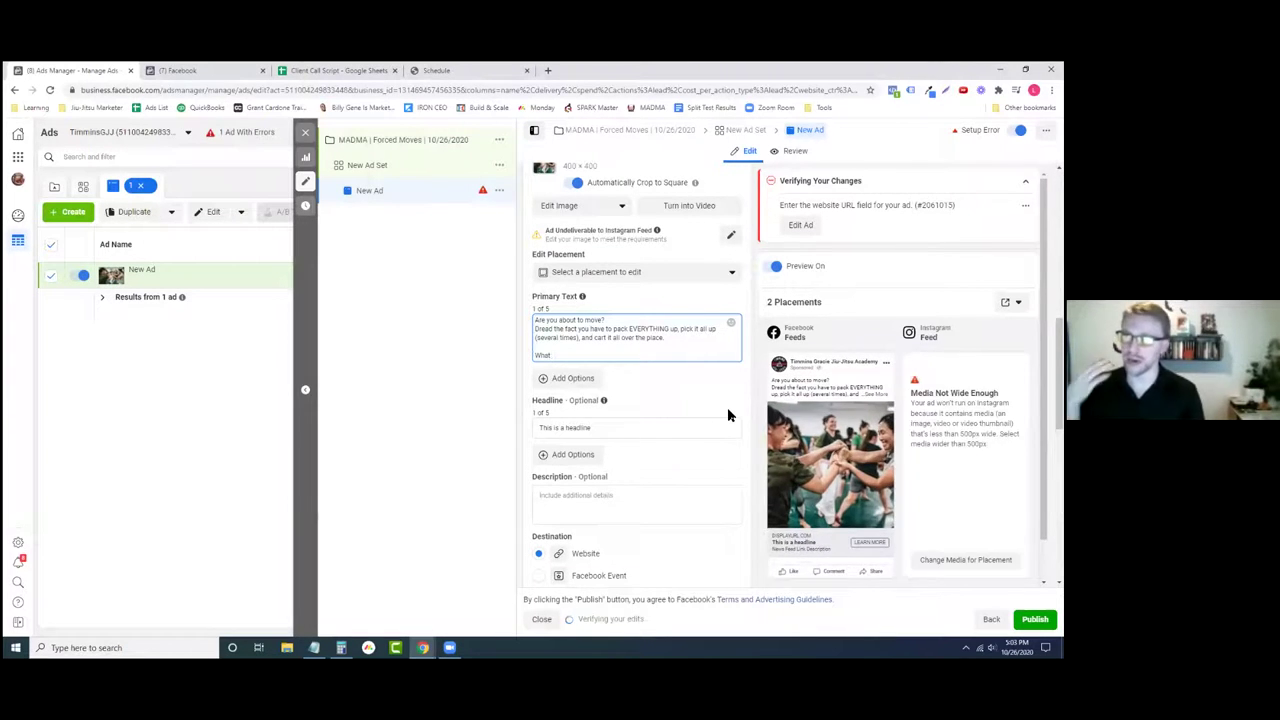
key(BackSpace)
key(BackSpace)
key(BackSpace)
key(BackSpace)
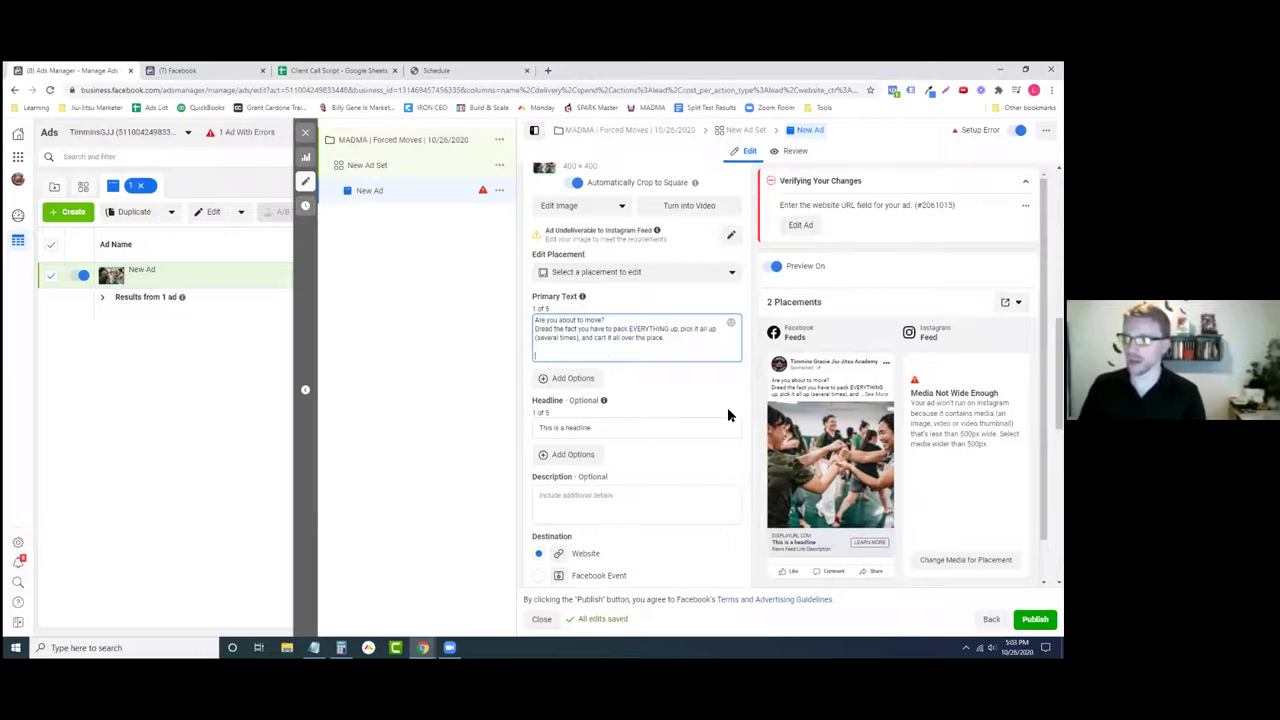
- Add the line 'You've probably done this before... how much did you LOVE moving?'
text(You've pro)
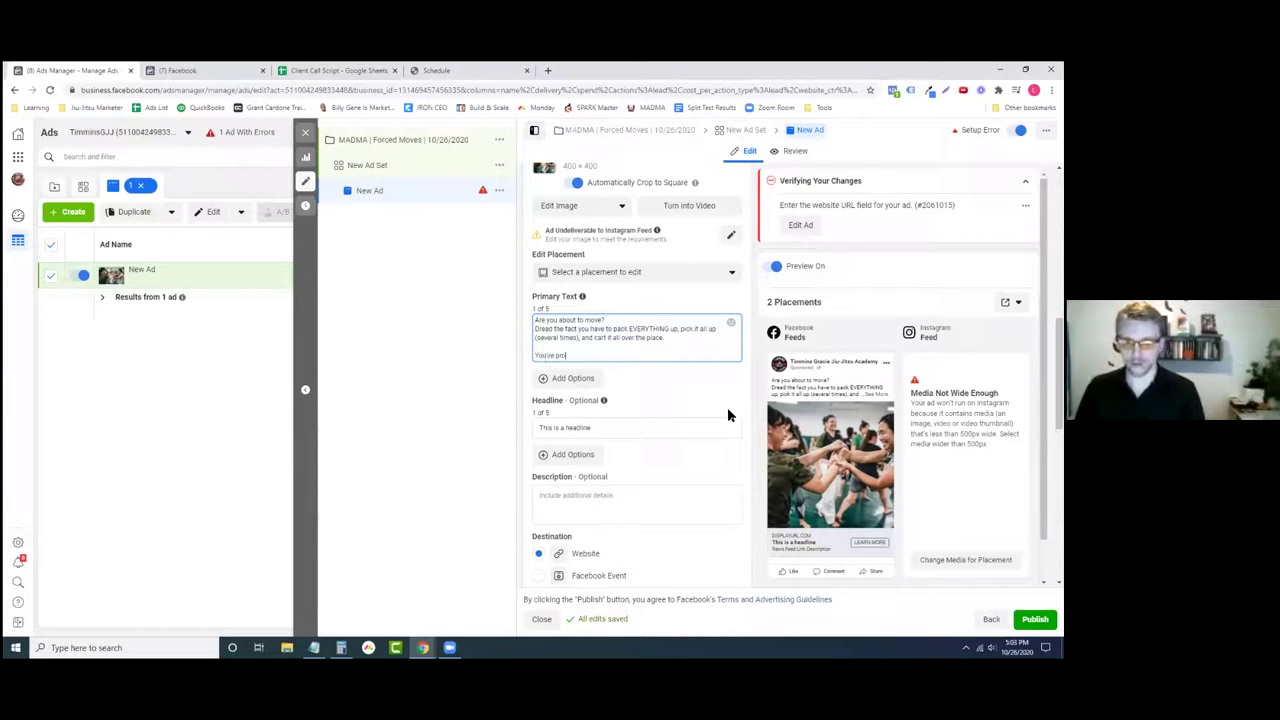
text(bably done this before.)
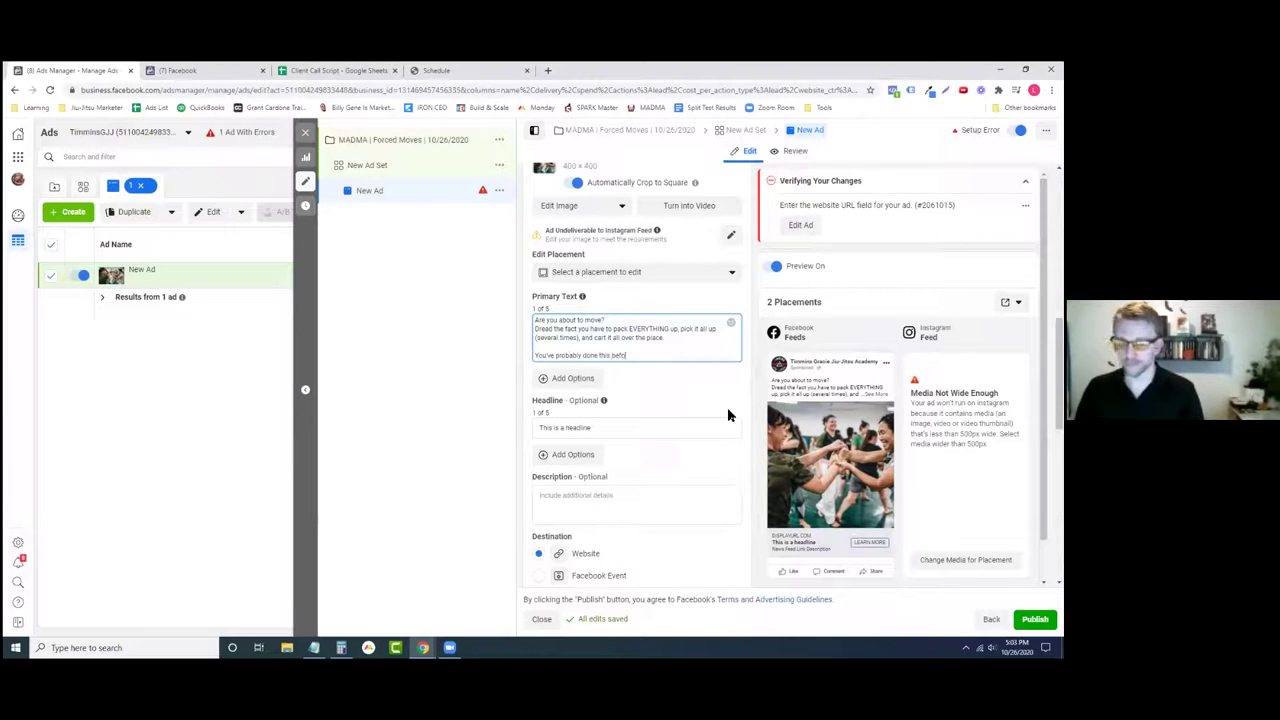
text(so)
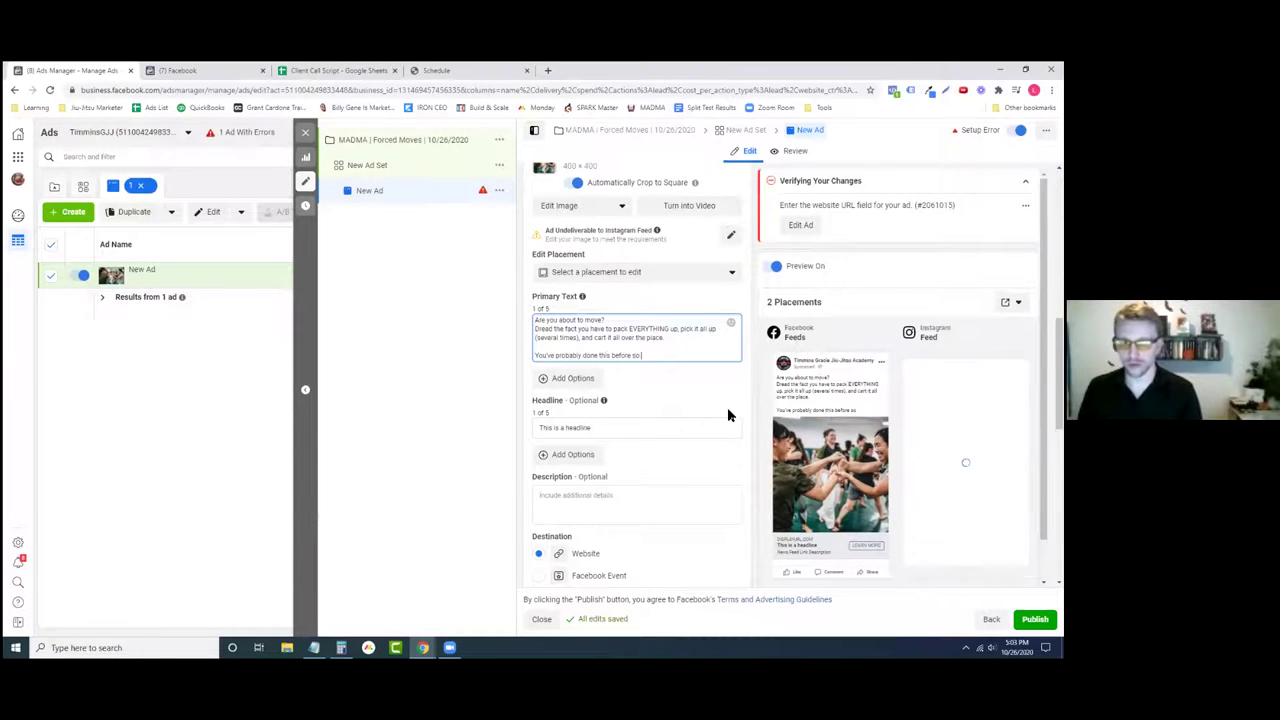
key(BackSpace)
key(BackSpace)
key(BackSpace)
key(BackSpace)
text(... h)
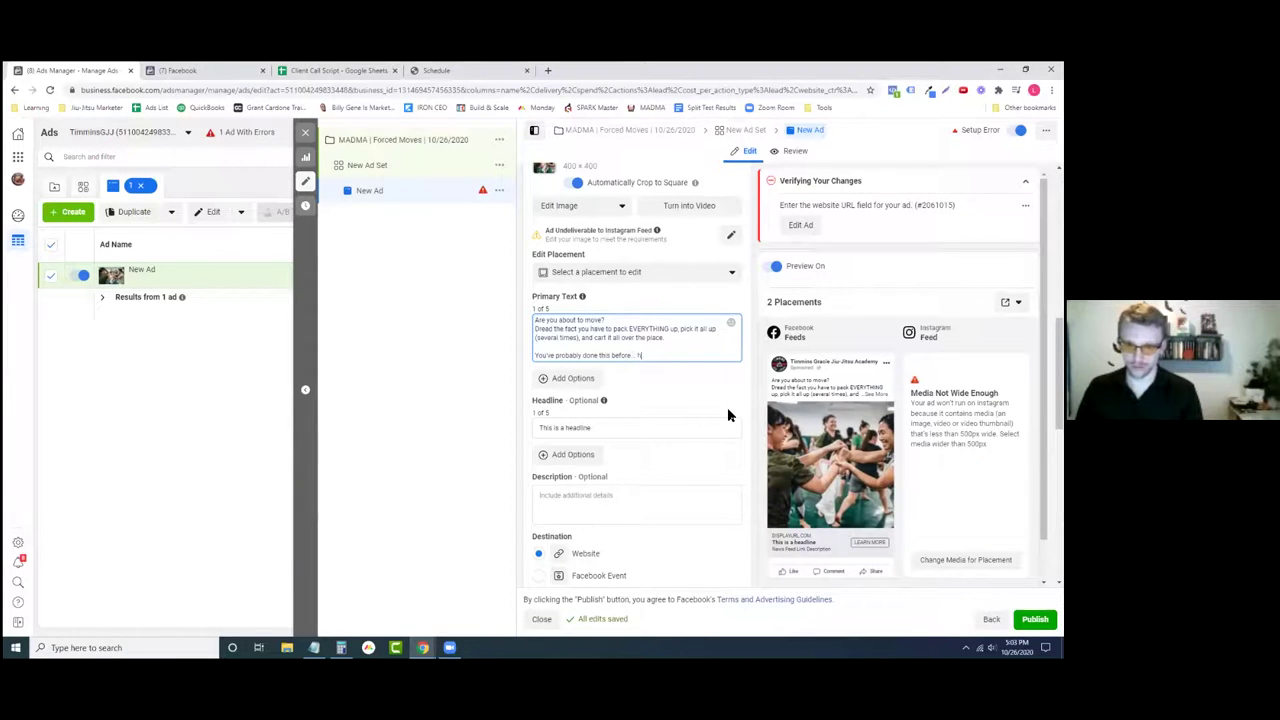
text(ow much did yo)
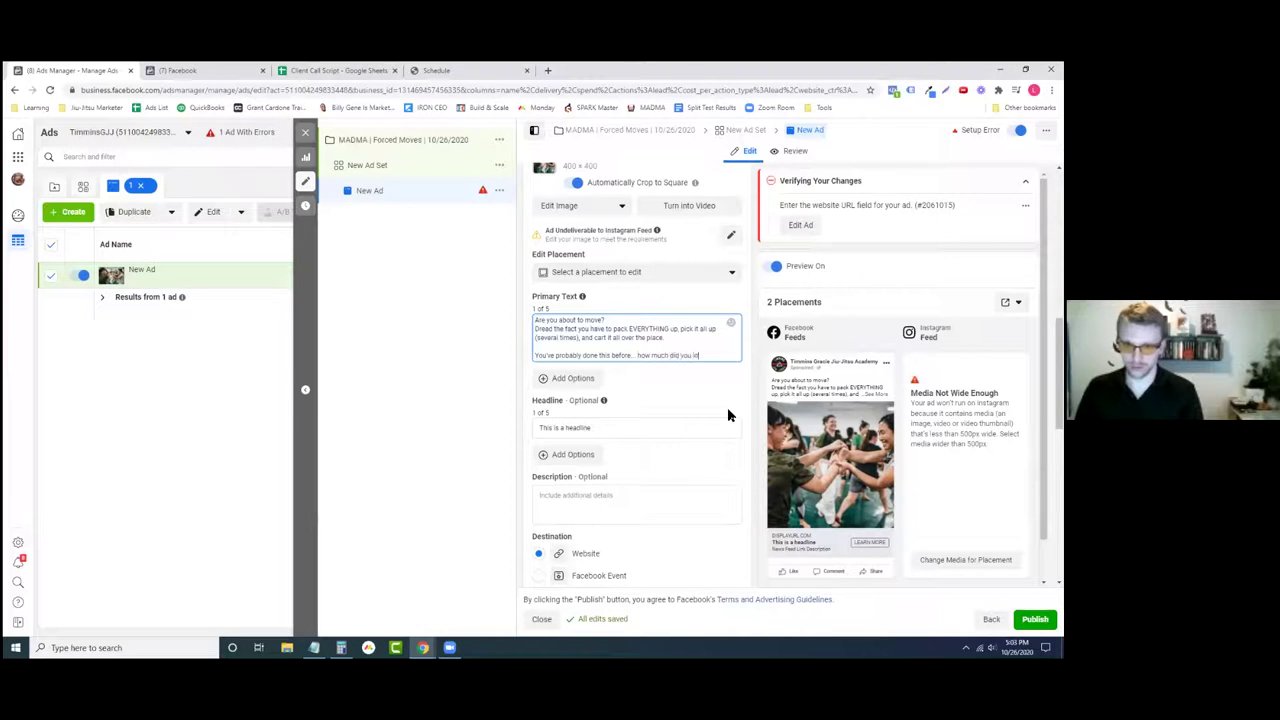
text(u LOVE moving?)
drag(666, 338, 537, 333)
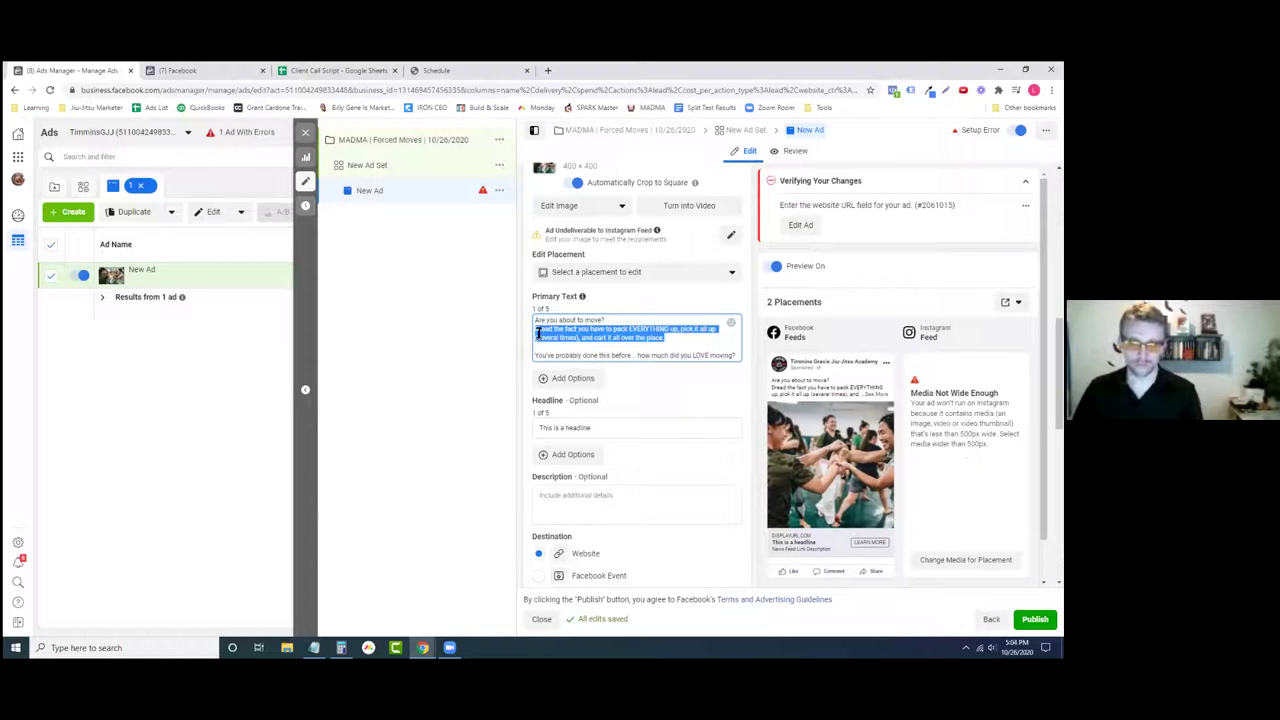
- Delete the packing-dread sentence and start a new empty line below the LOVE moving question
key(BackSpace)
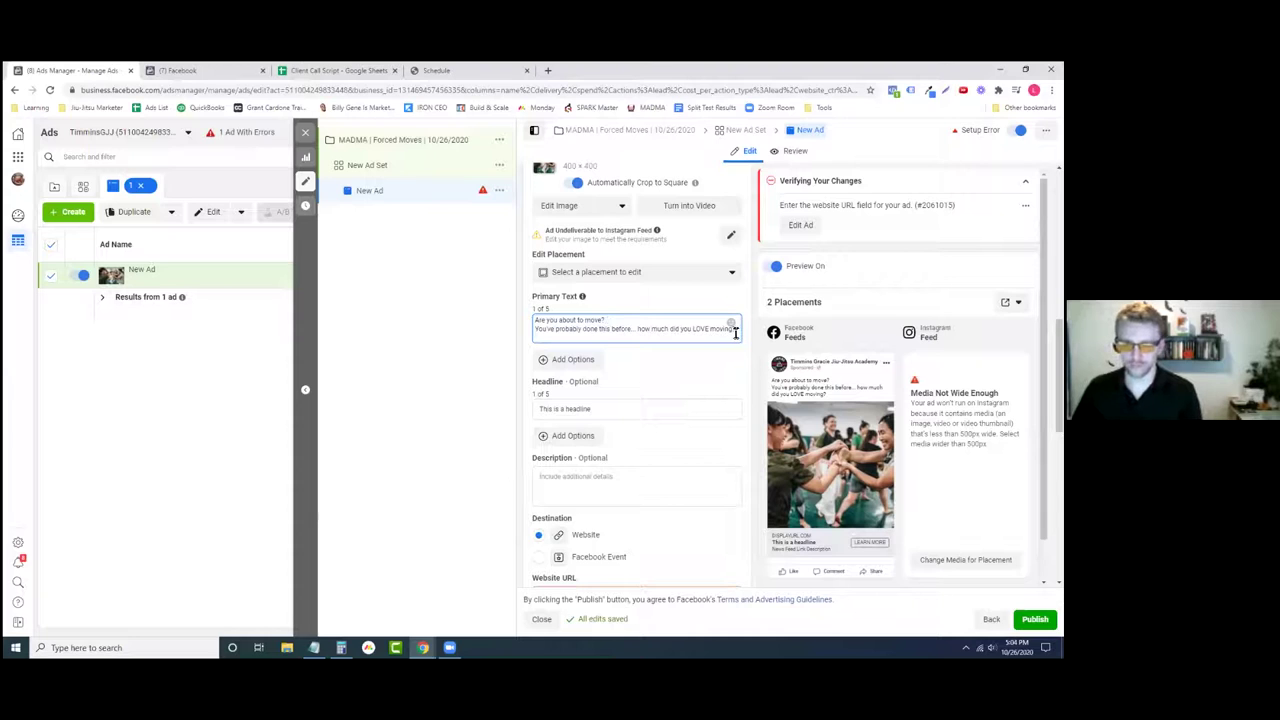
key(Return)
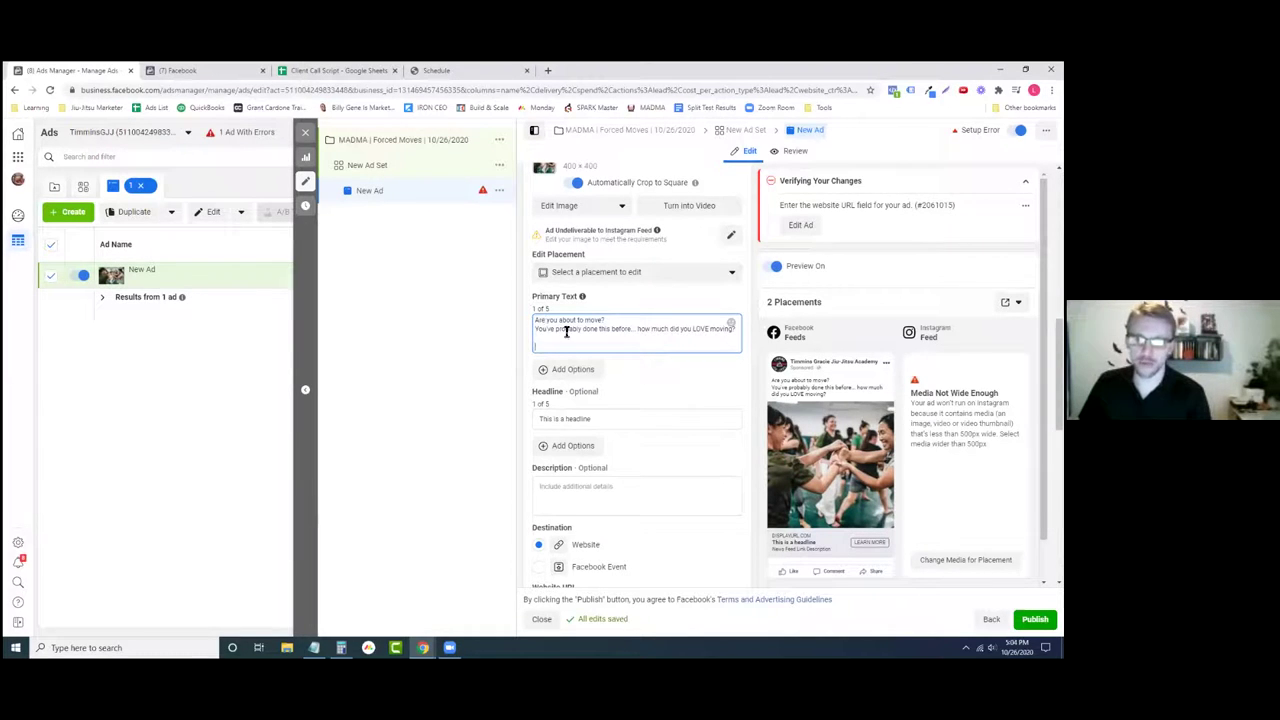
click(645, 350)
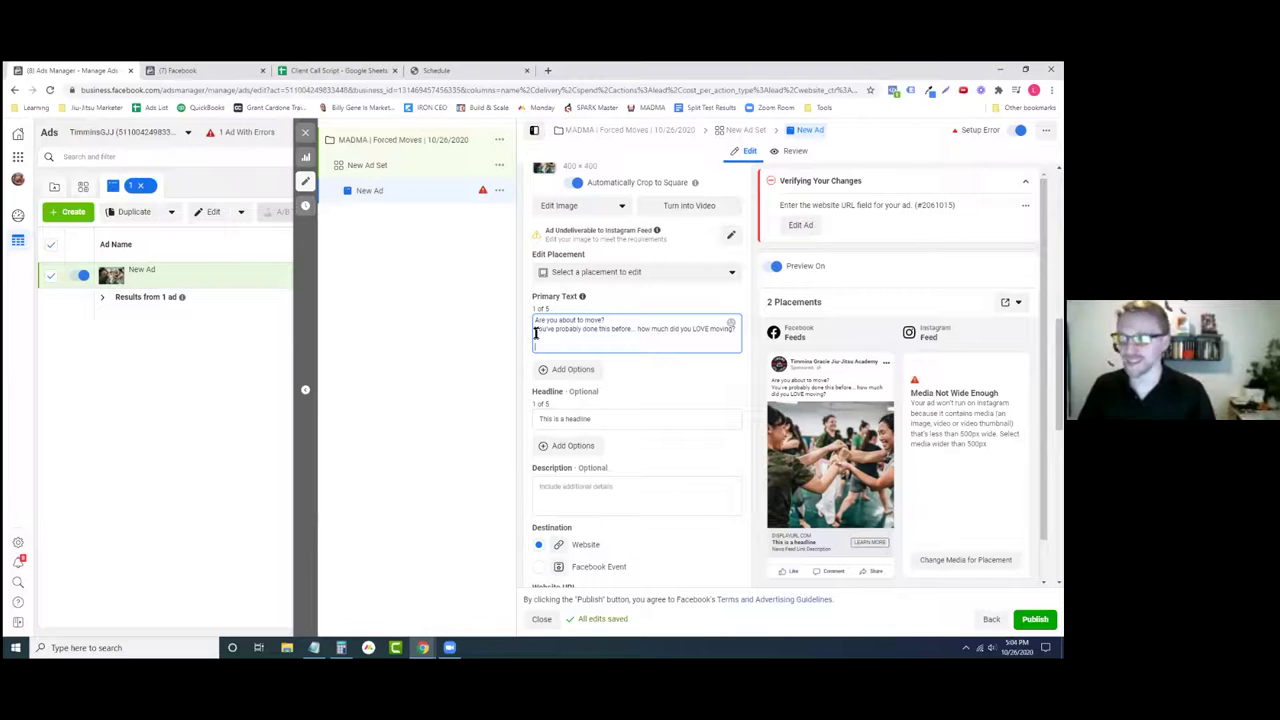
- Begin the new third line with the word 'Probably', then trim its ending
drag(612, 321, 534, 321)
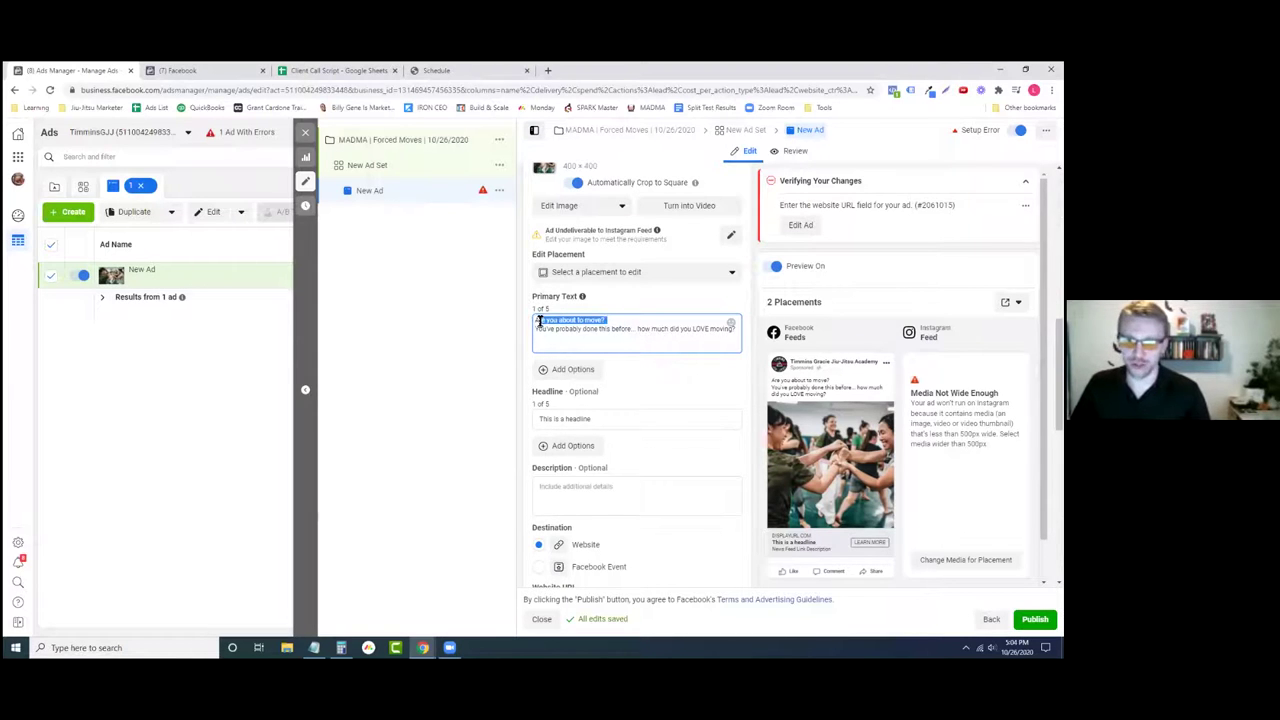
click(607, 346)
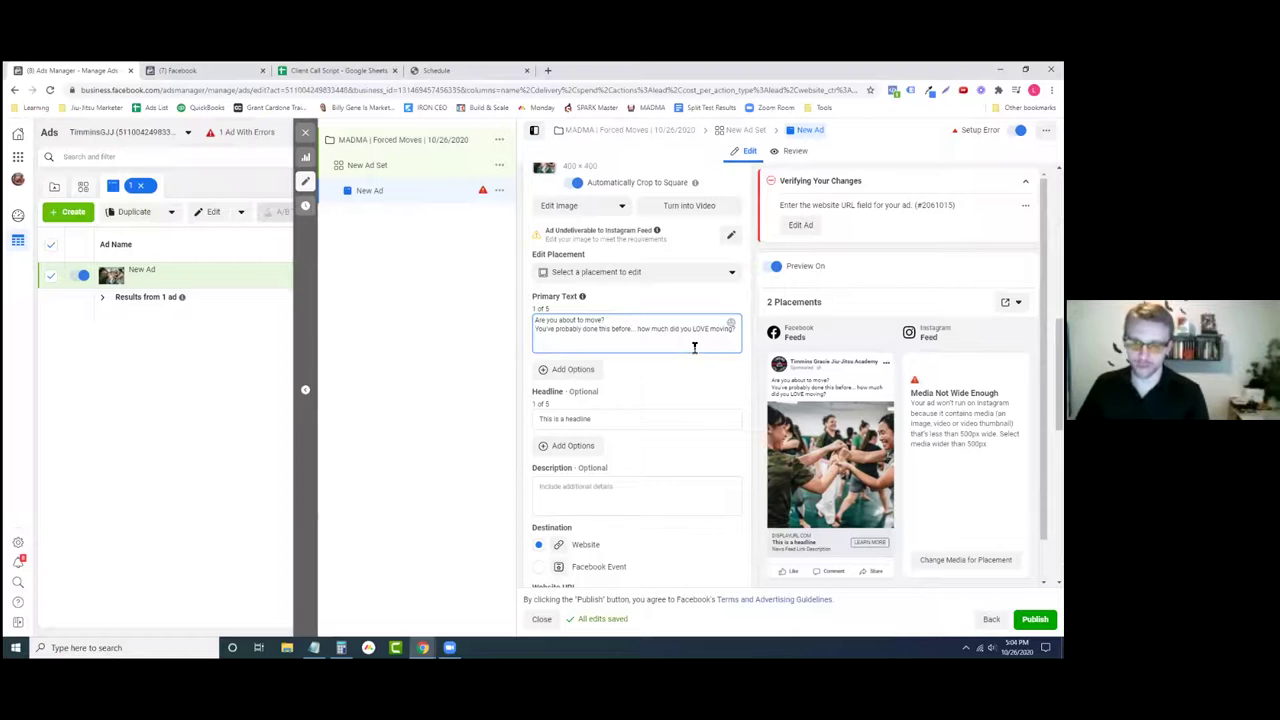
text(Probably)
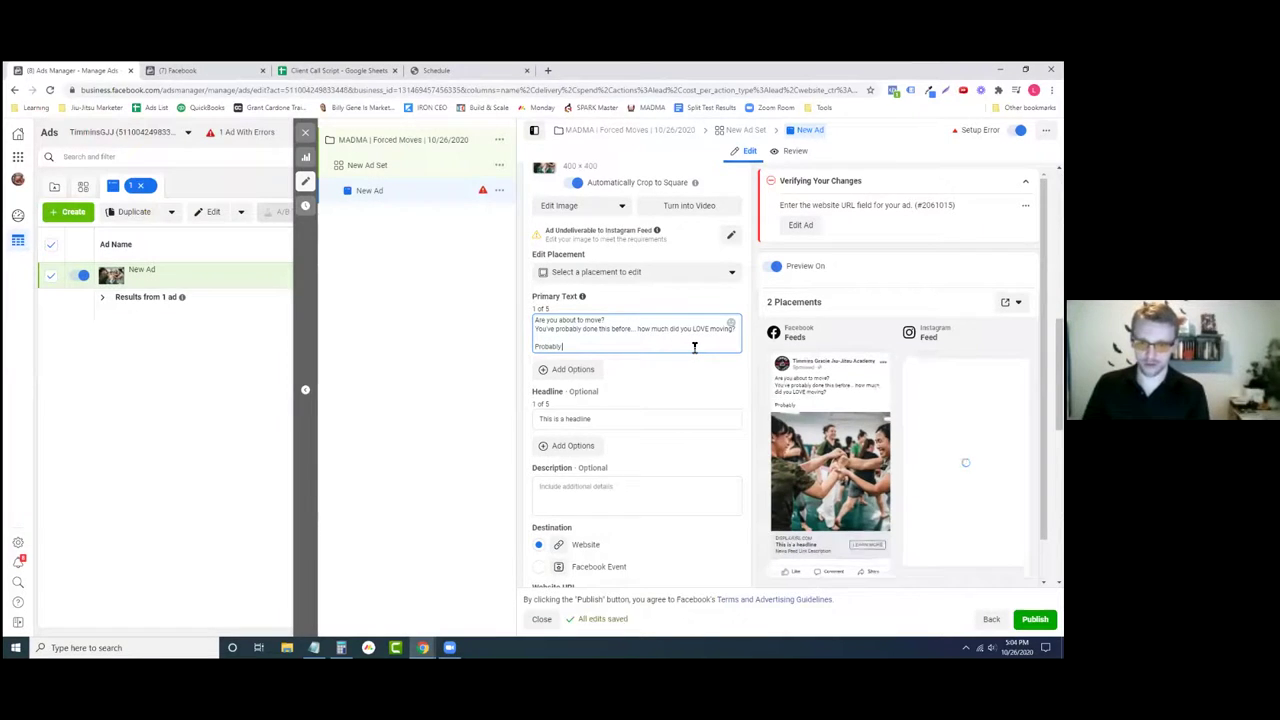
key(BackSpace)
key(BackSpace)
key(BackSpace)
key(BackSpace)
key(BackSpace)
key(BackSpace)
key(BackSpace)
key(BackSpace)
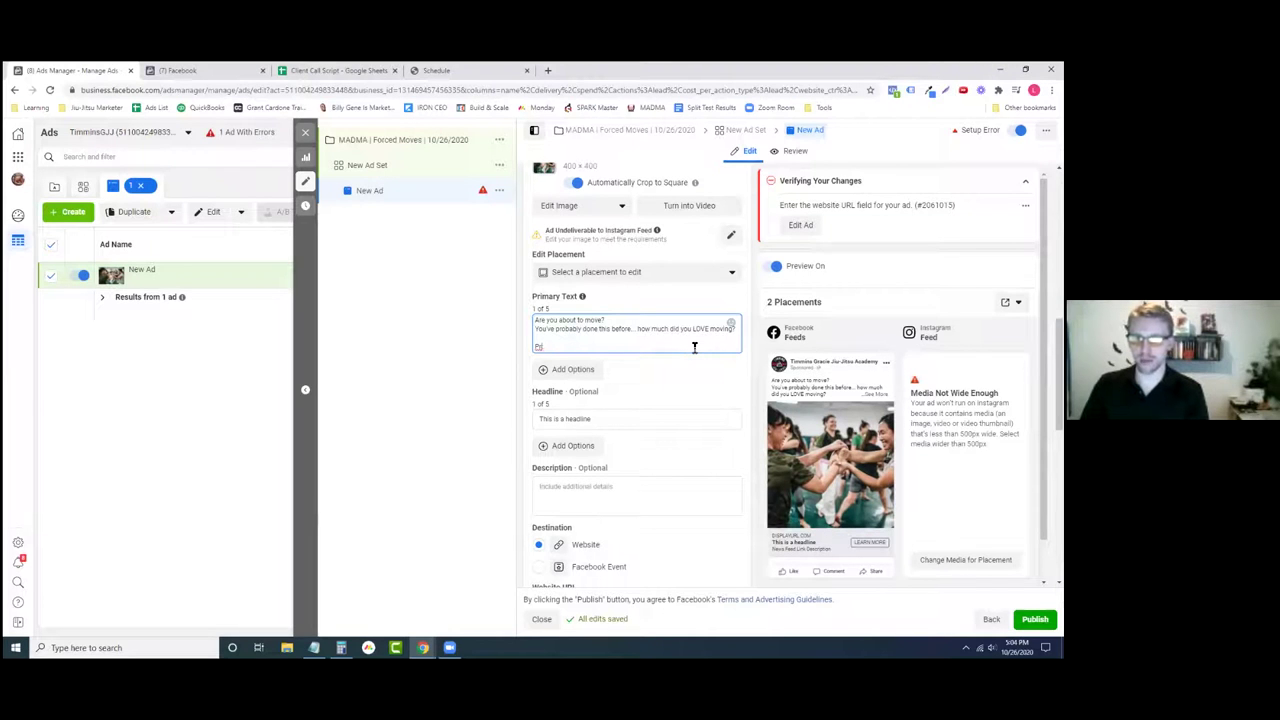
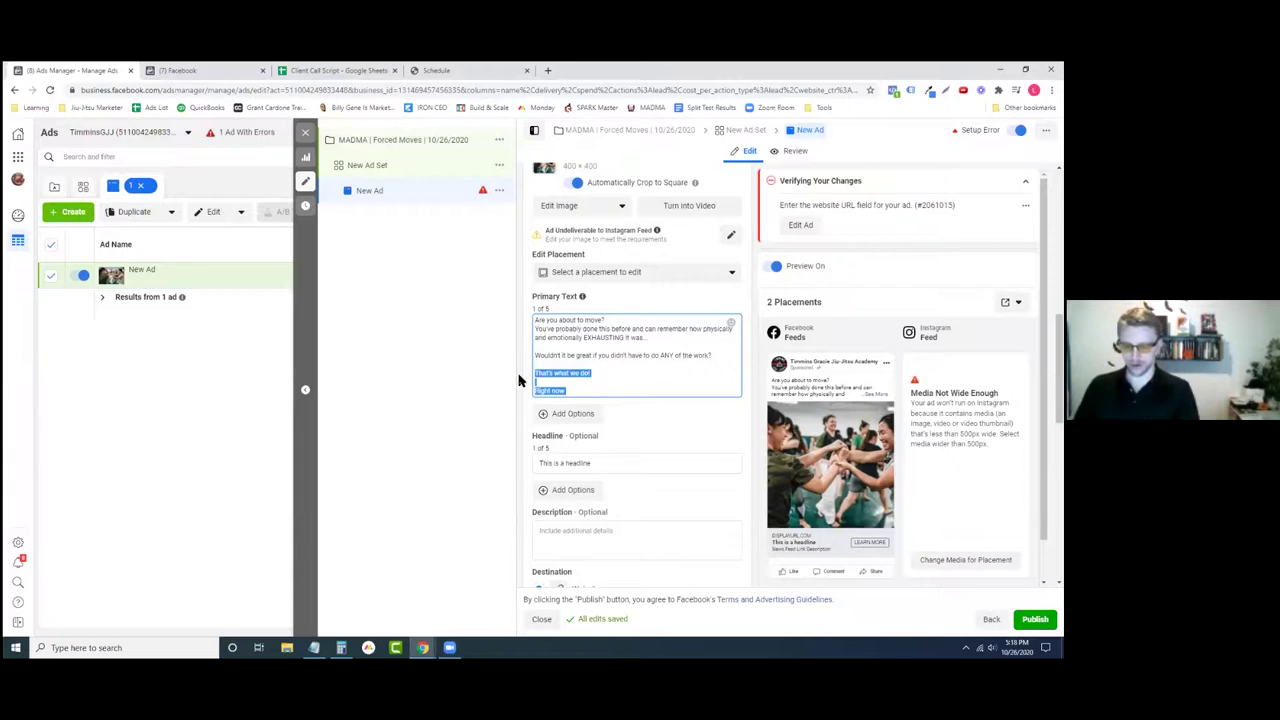
- End the primary text with 'As a matter of fact, we'll even pack all of your stuff FOR YOU!'
text(ct, we'll)
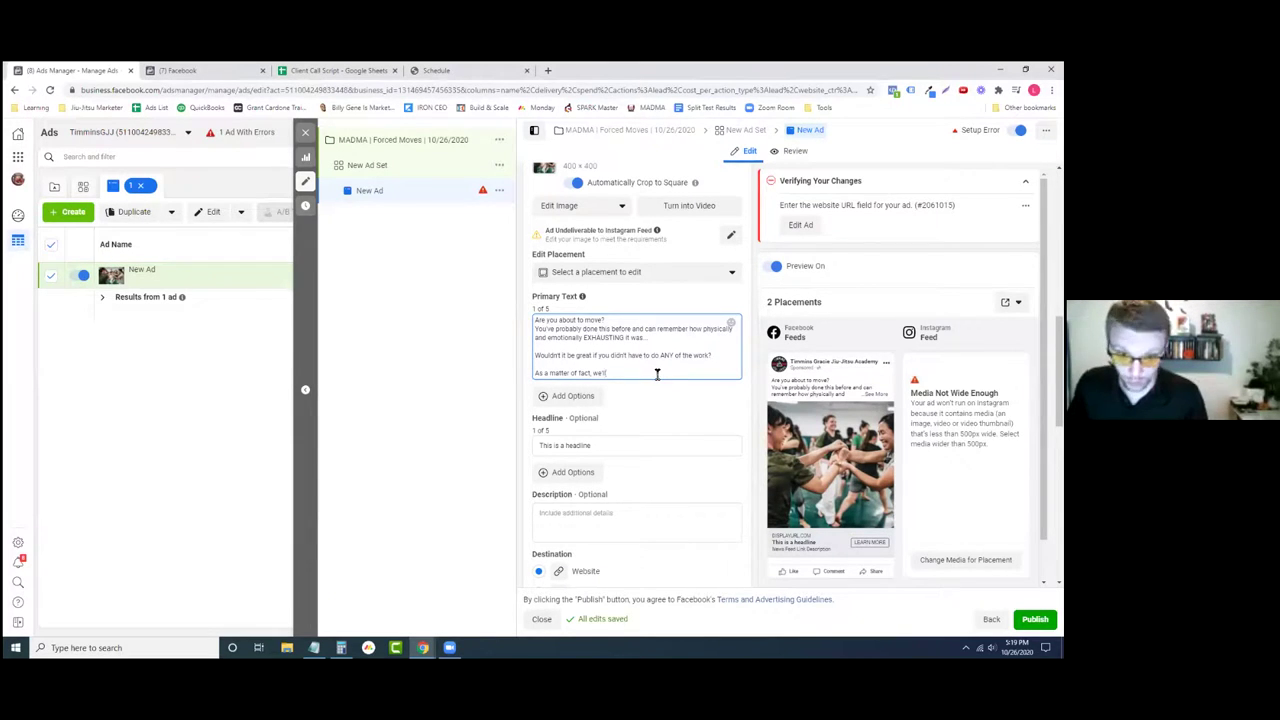
text(e)
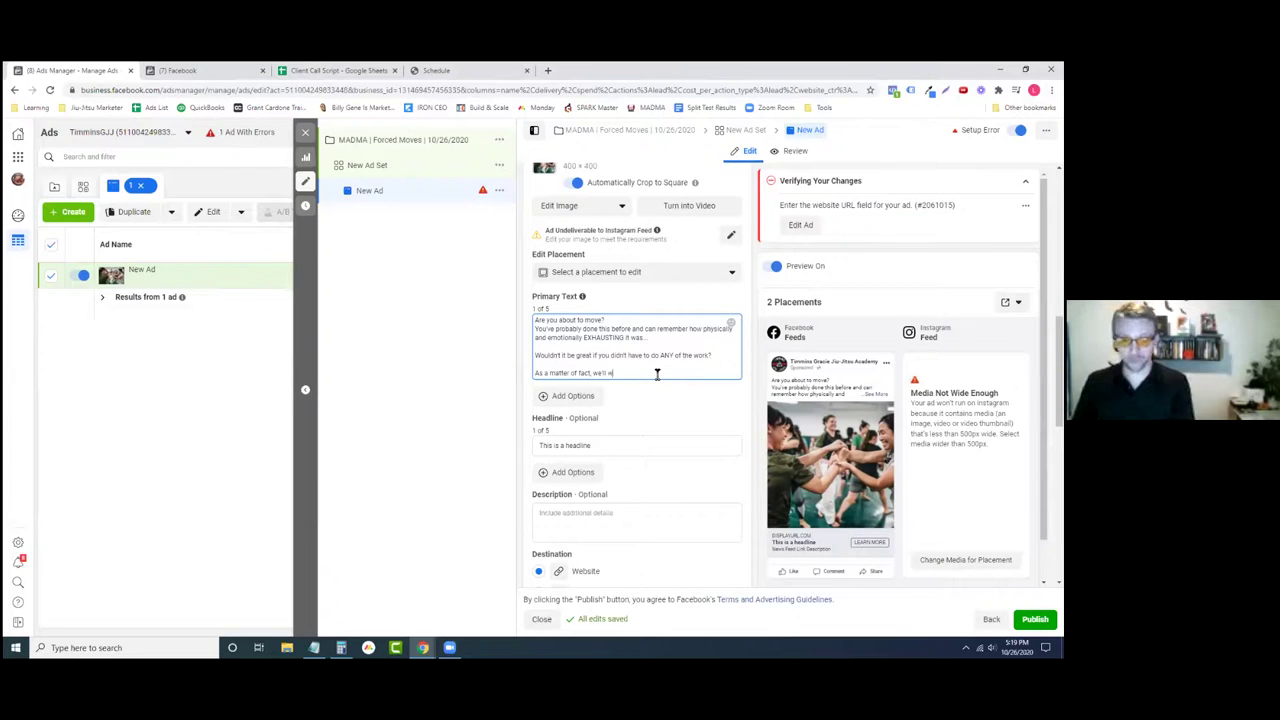
text(ven pack)
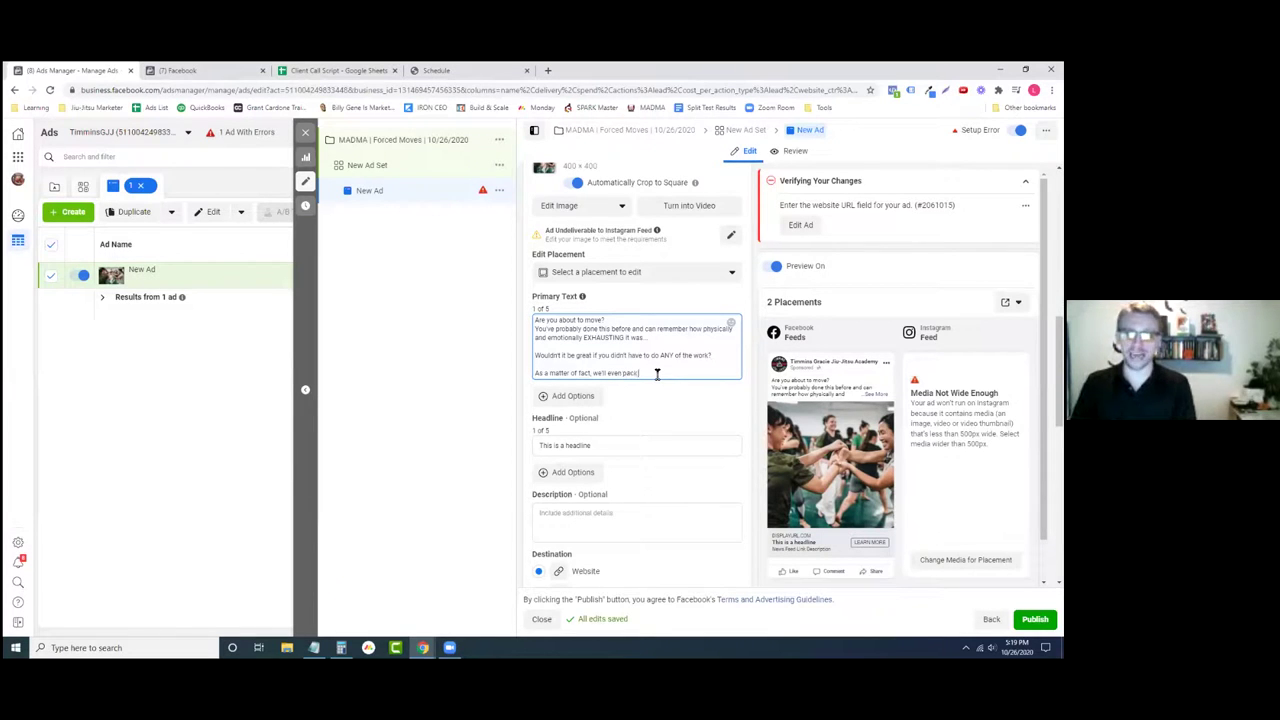
text( all of)
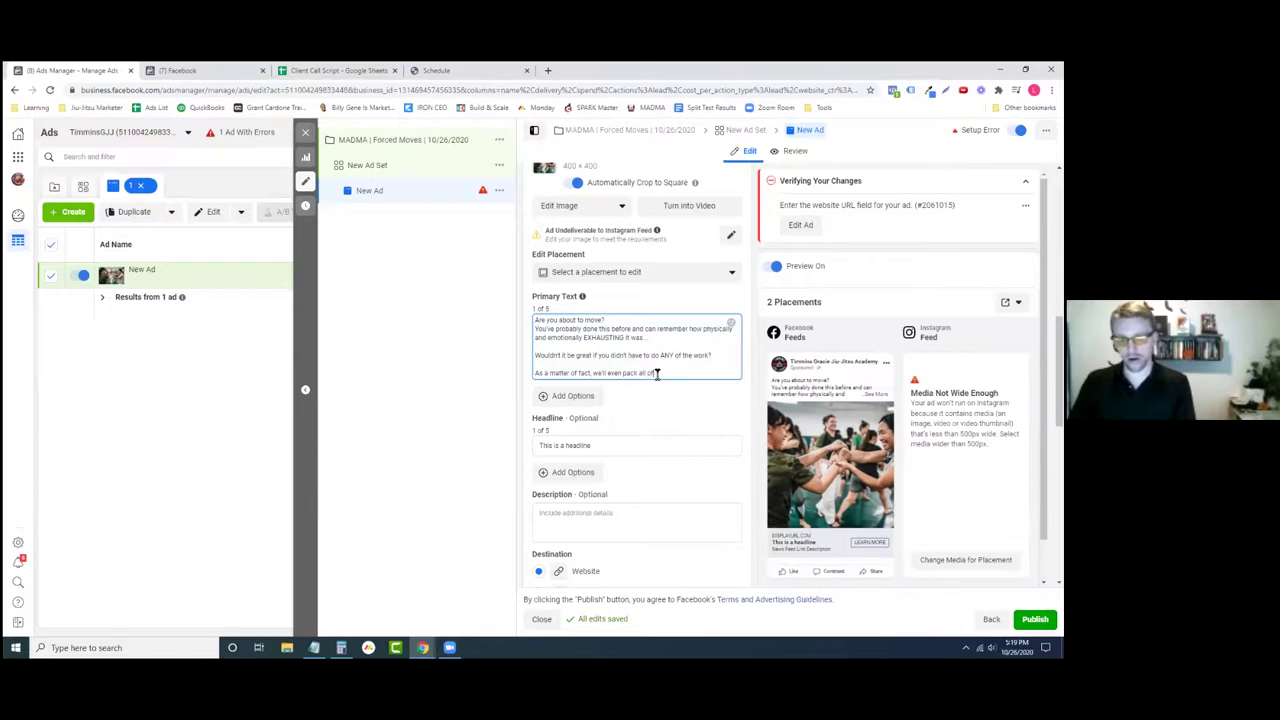
text( your stuff FOR YOU!)
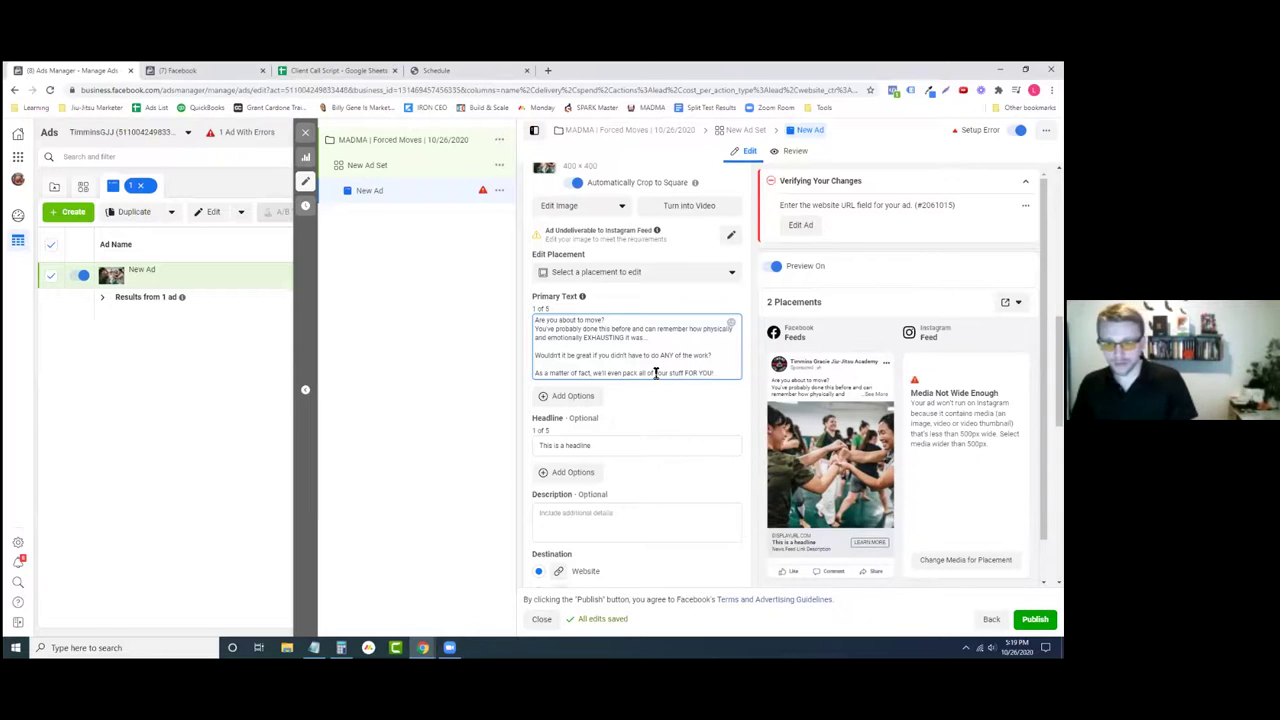
key(super+period)
- Add a celebration emoji and a party-popper emoji after 'FOR YOU!' in the primary text
click(840, 446)
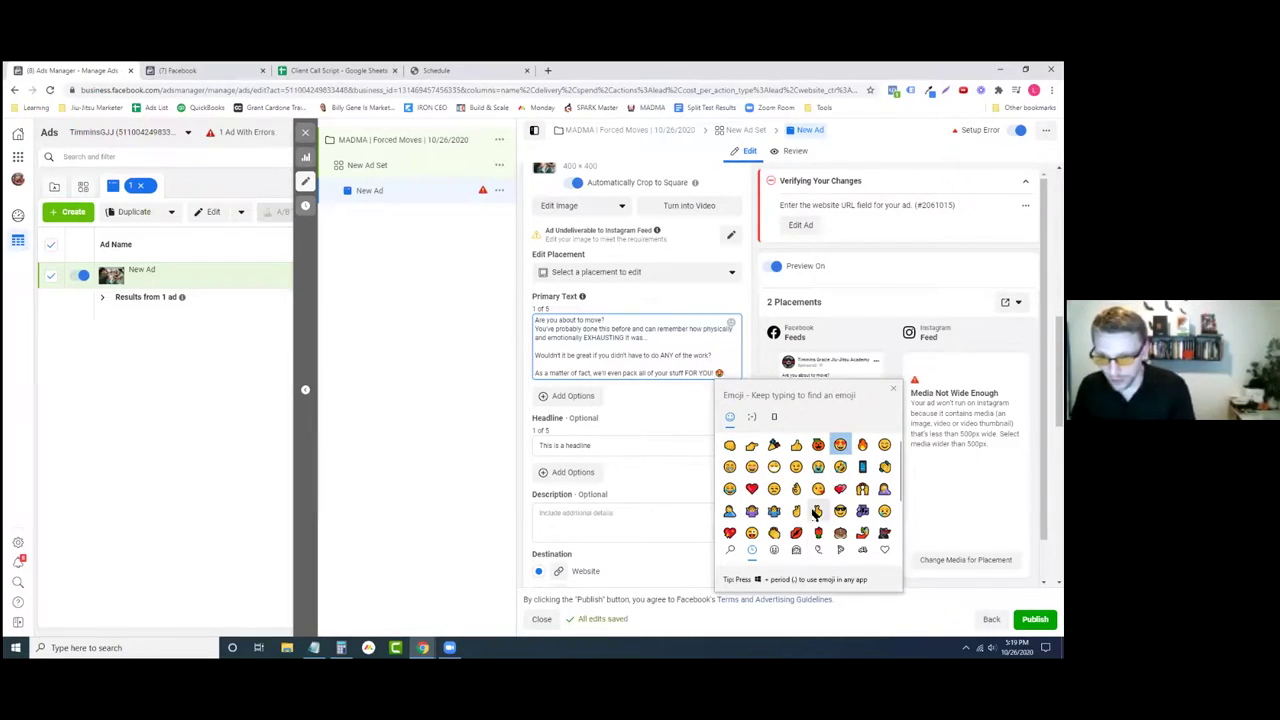
text(celeb)
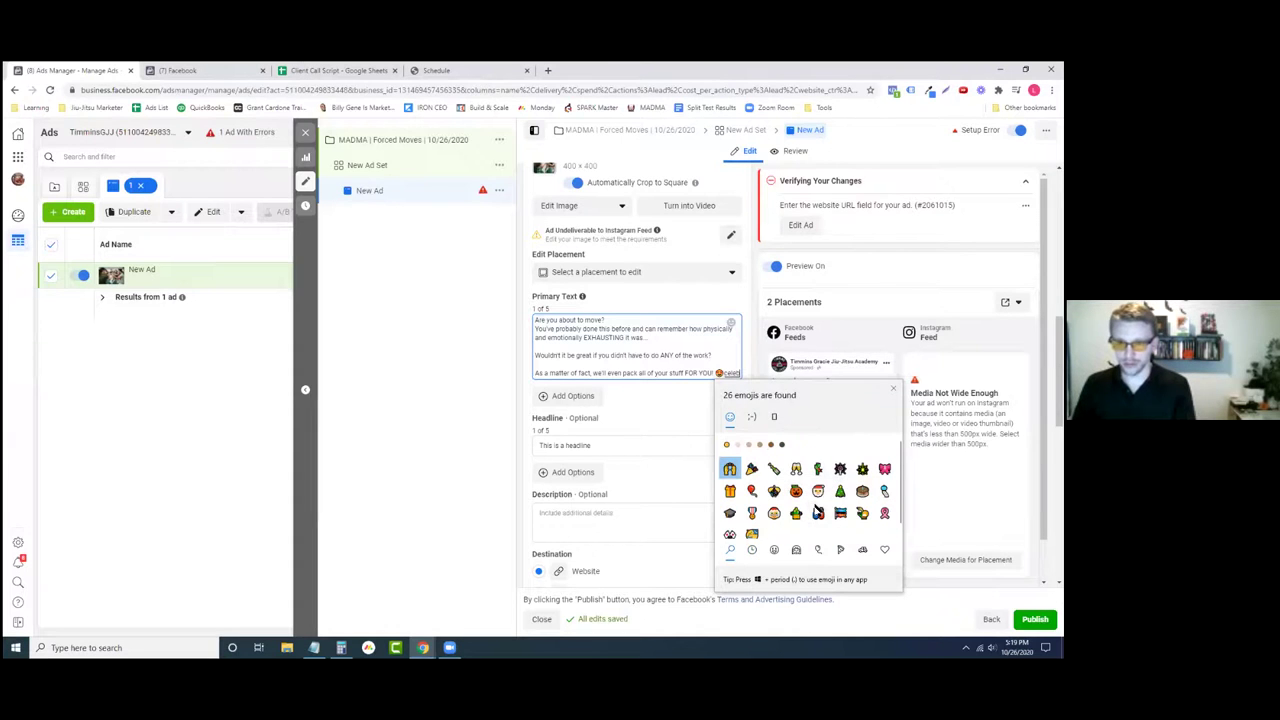
click(752, 469)
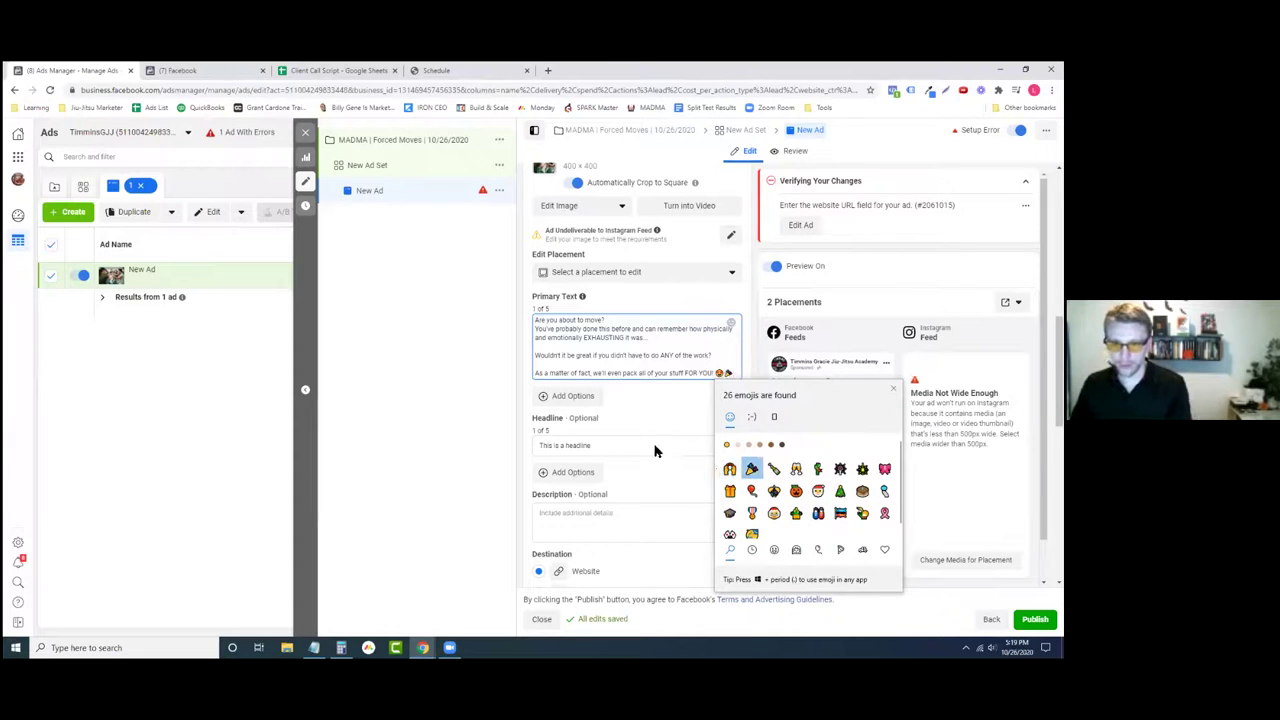
click(679, 388)
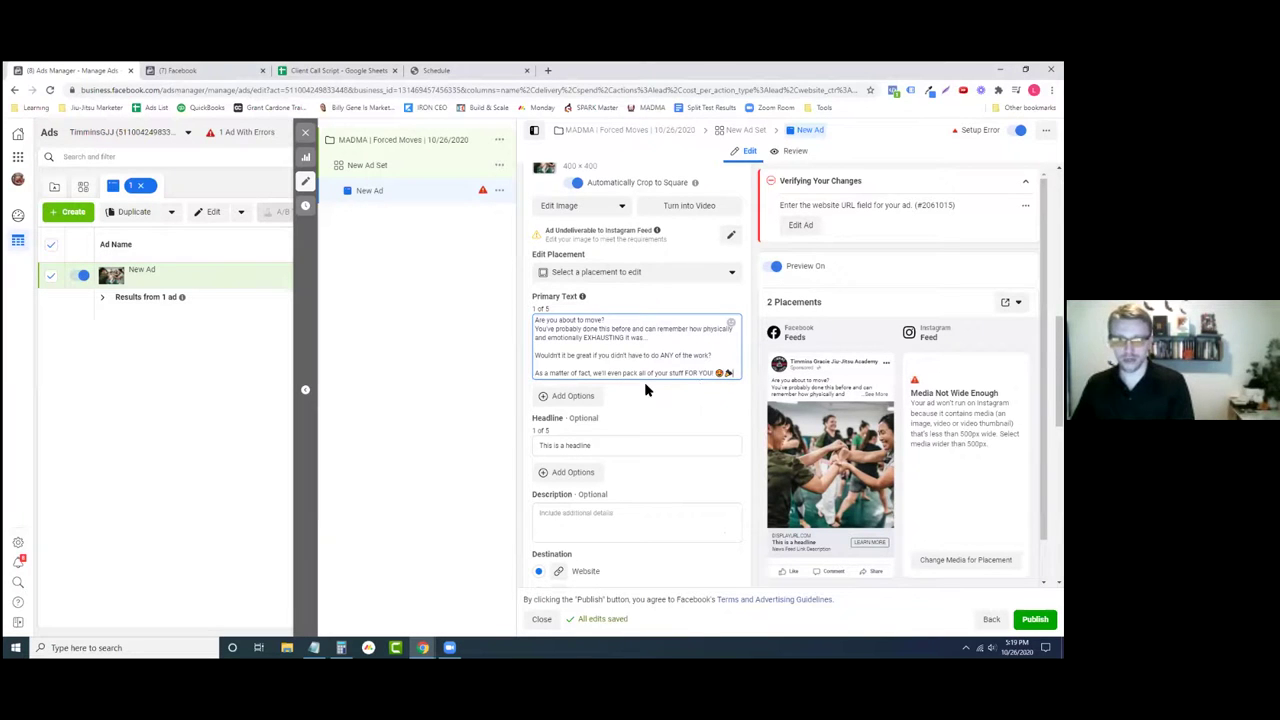
drag(736, 373, 722, 373)
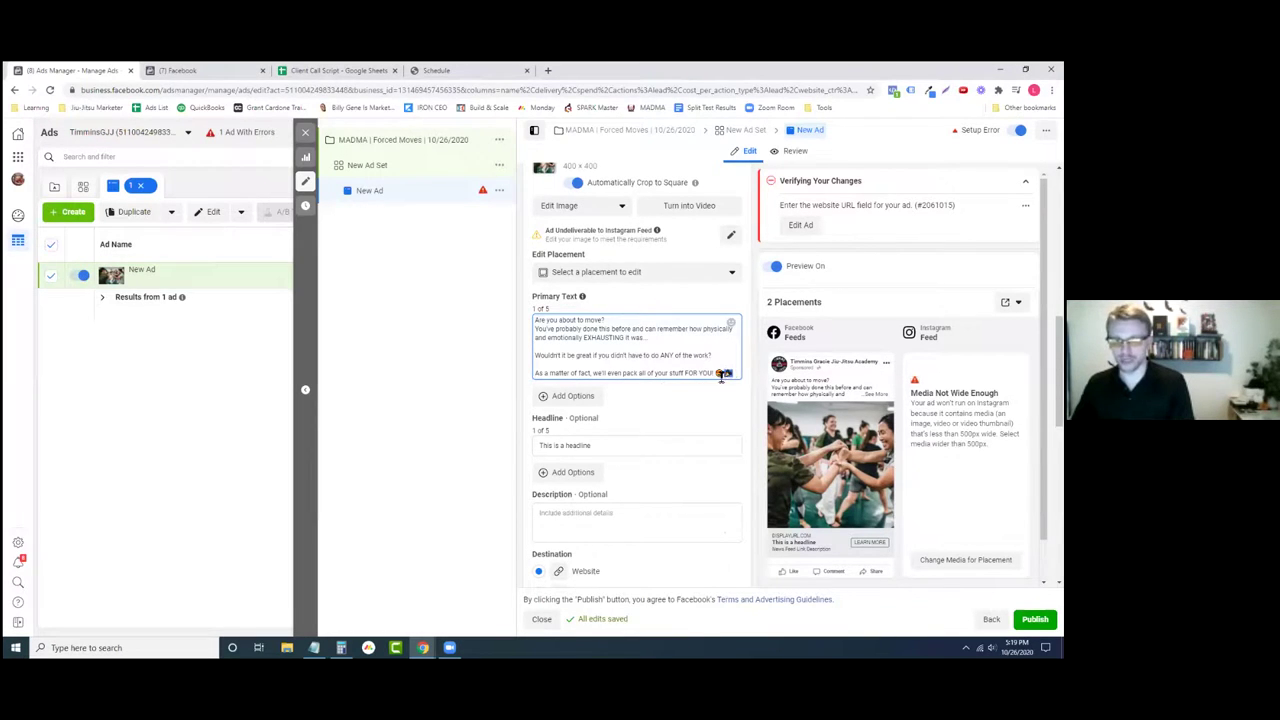
- Insert an emoji after the opening line 'Are you about to move?'
click(618, 319)
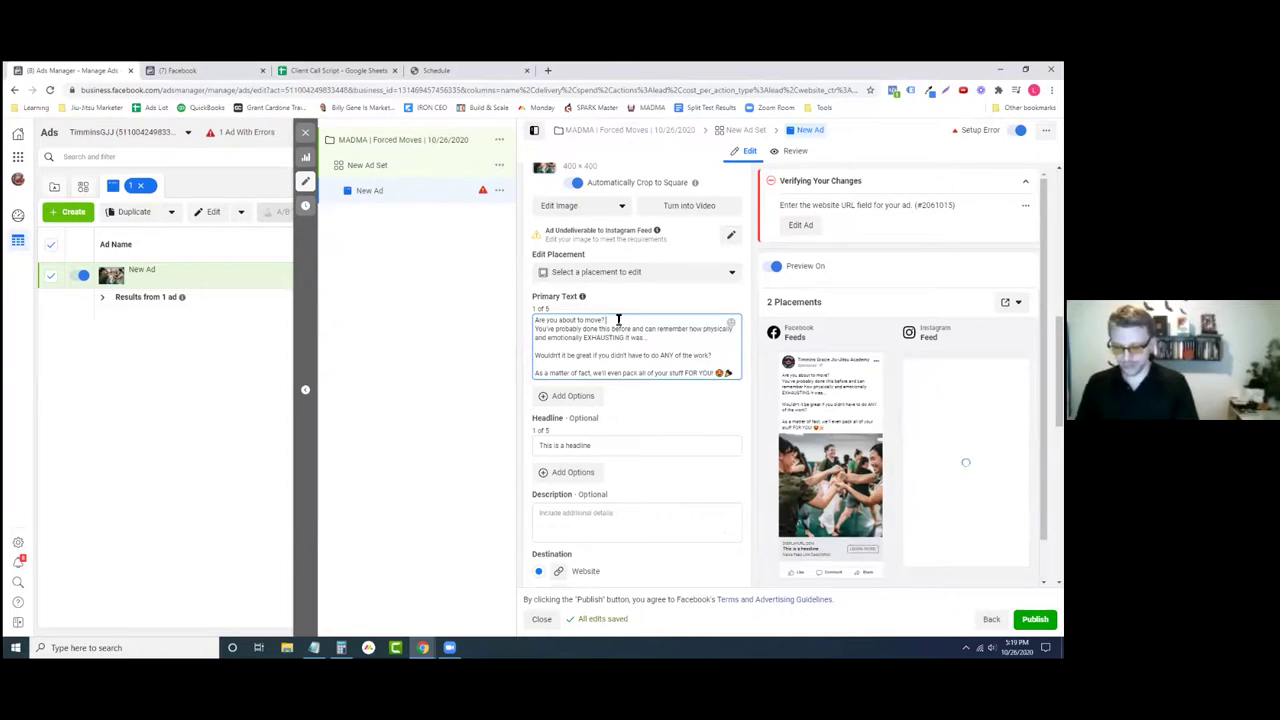
key(super+period)
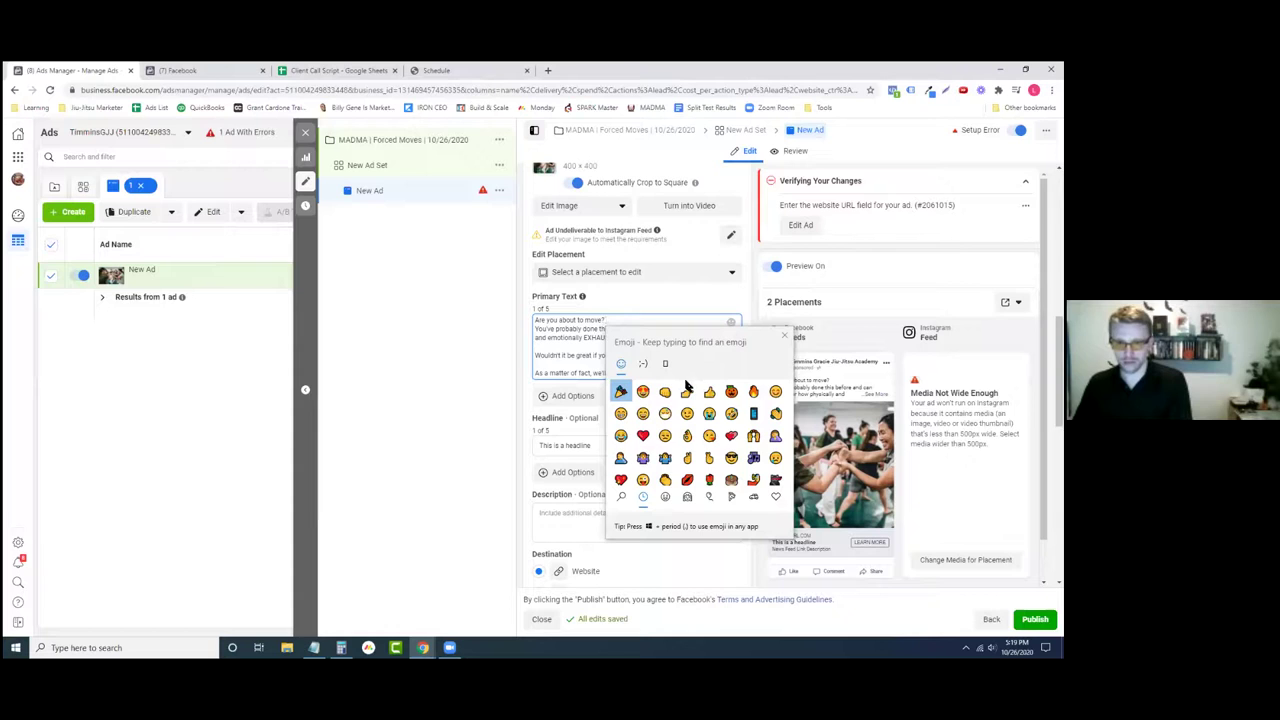
click(709, 413)
click(504, 396)
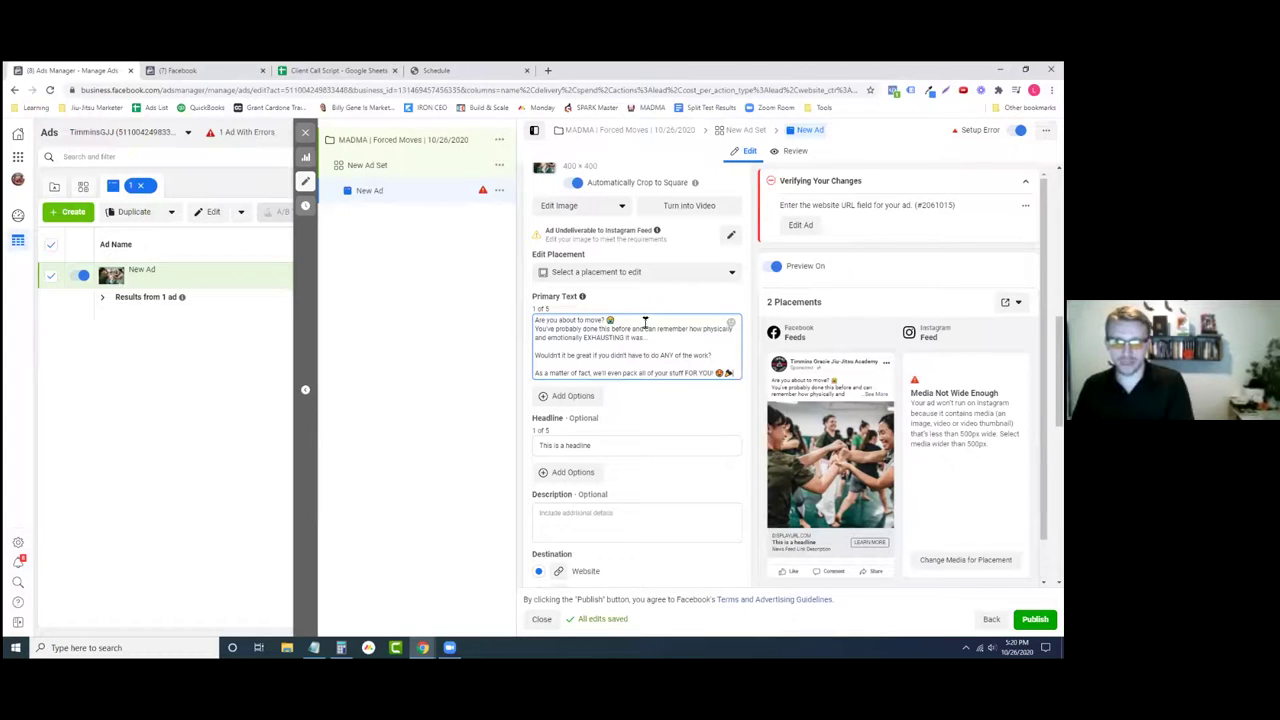
drag(612, 318, 533, 318)
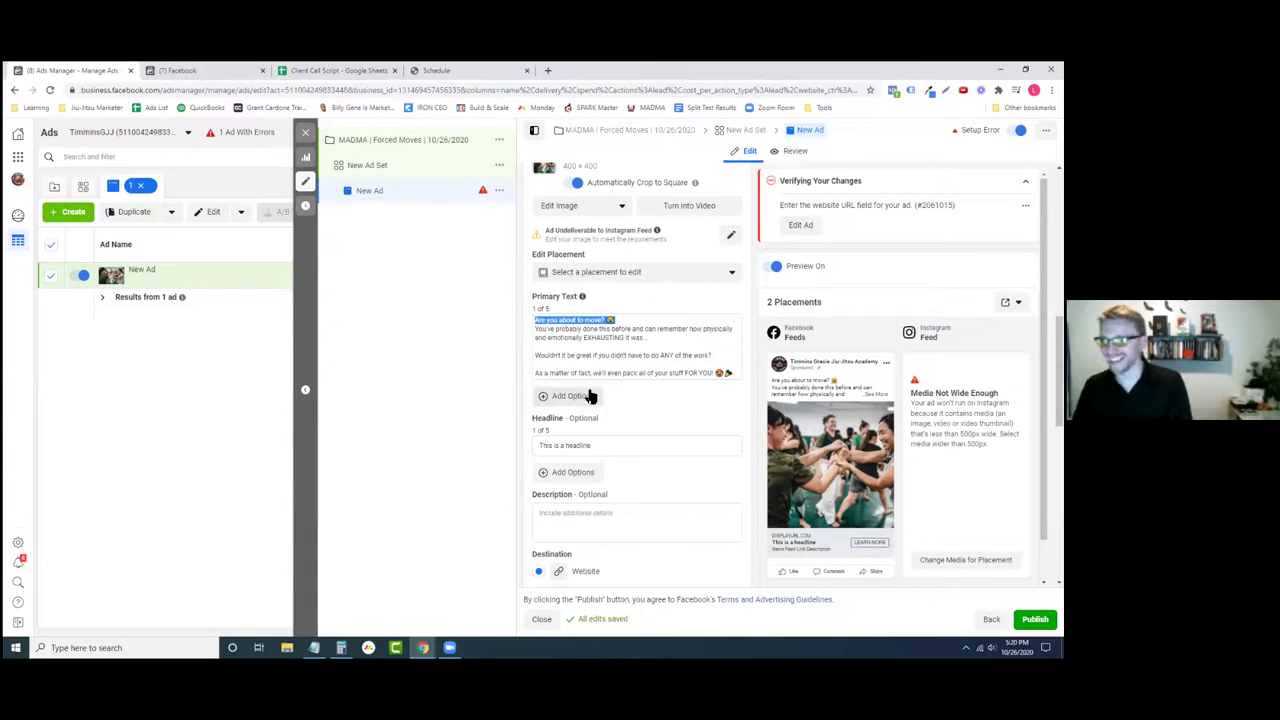
click(733, 376)
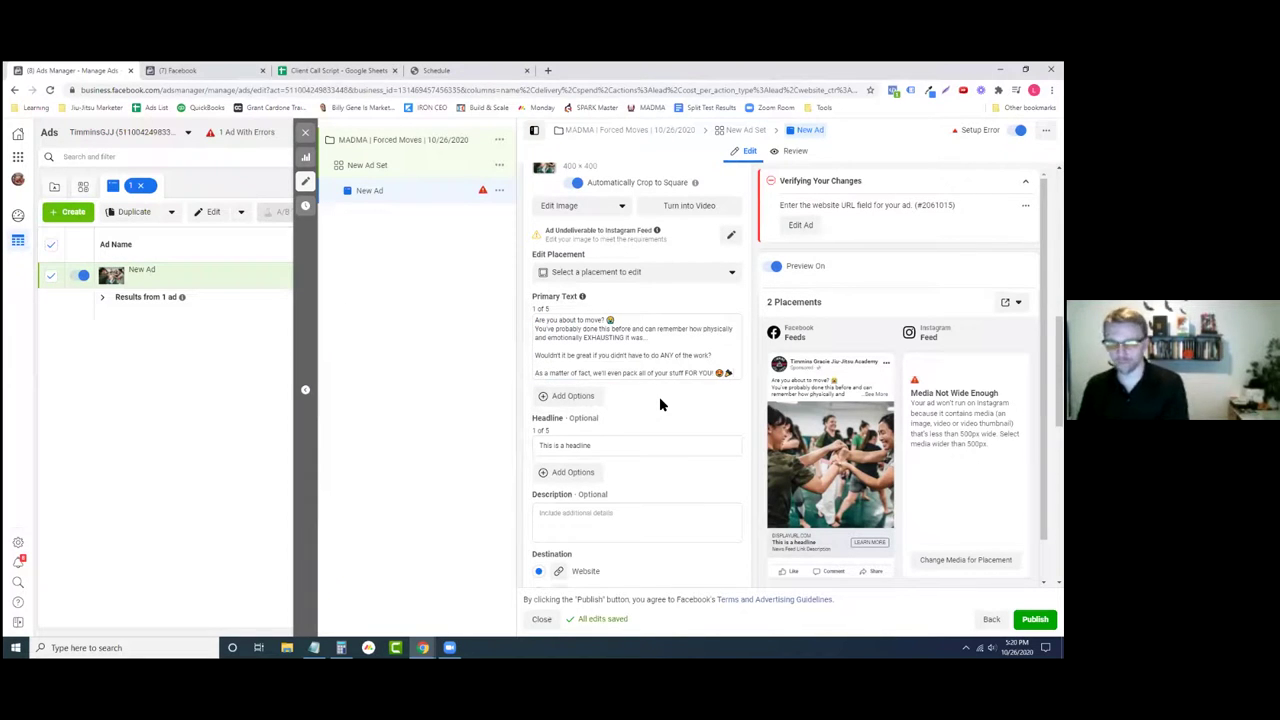
- Add a blank line after the emoji-capped 'FOR YOU!' line, removing the stray 'Rig' text
key(Return)
text(Rig)
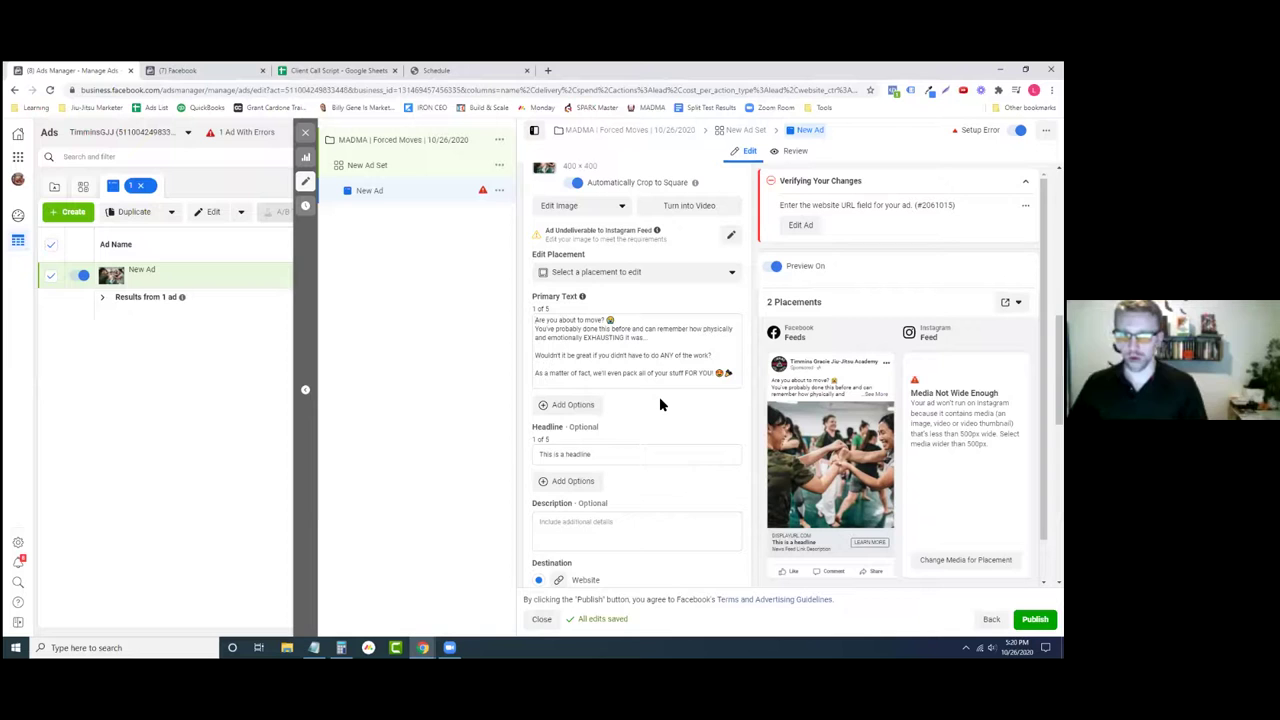
click(627, 381)
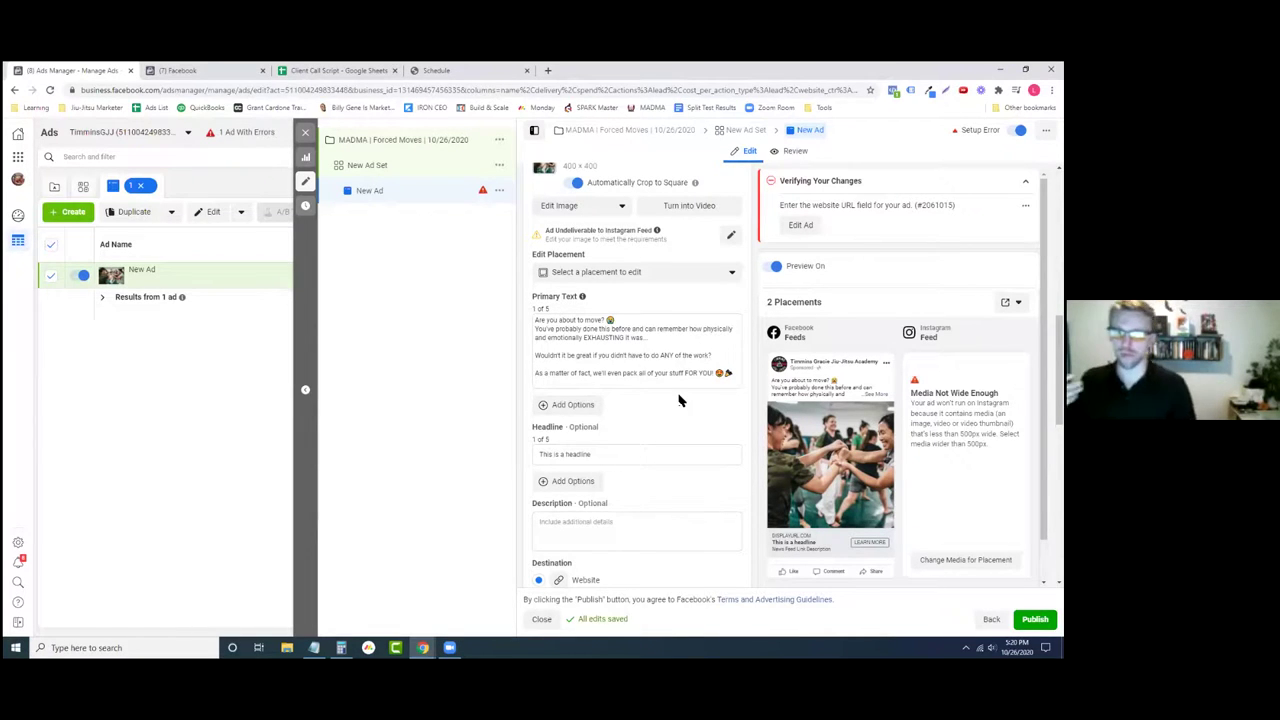
- Write the offer: for a limited time, 30 lucky homeowners get a 50% off coupon for packing
text(For a lim)
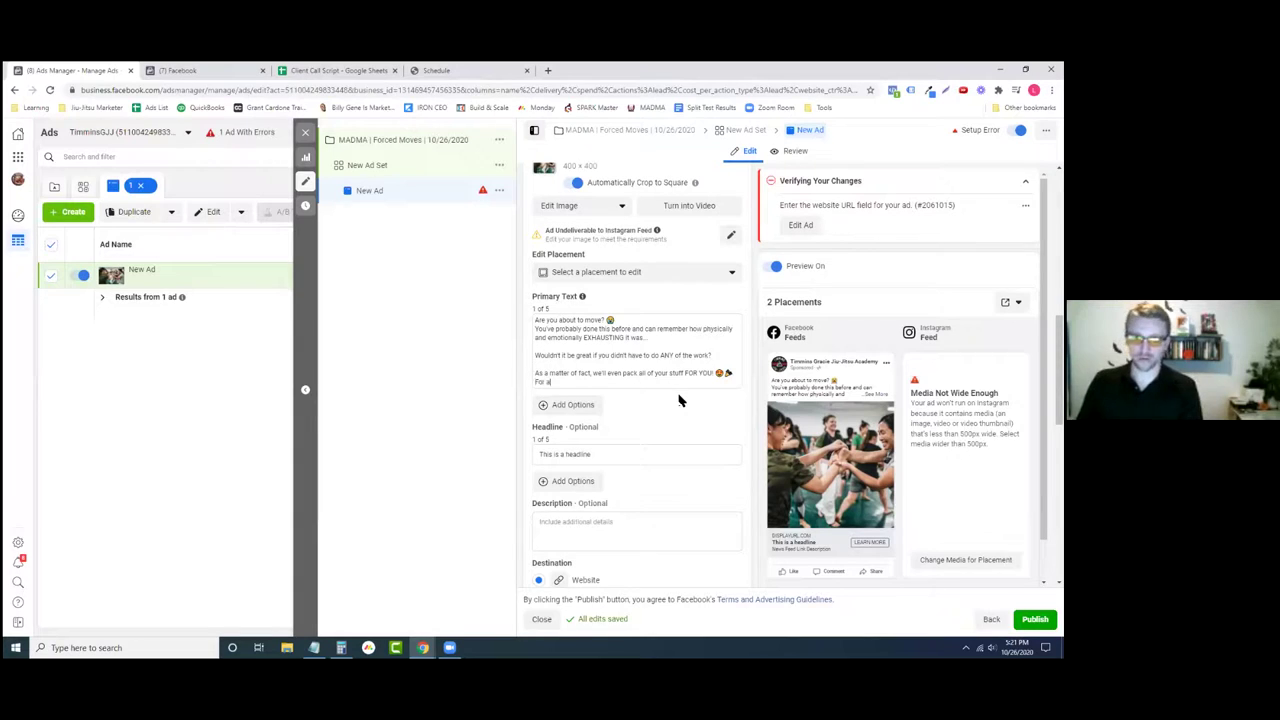
text(ited time)
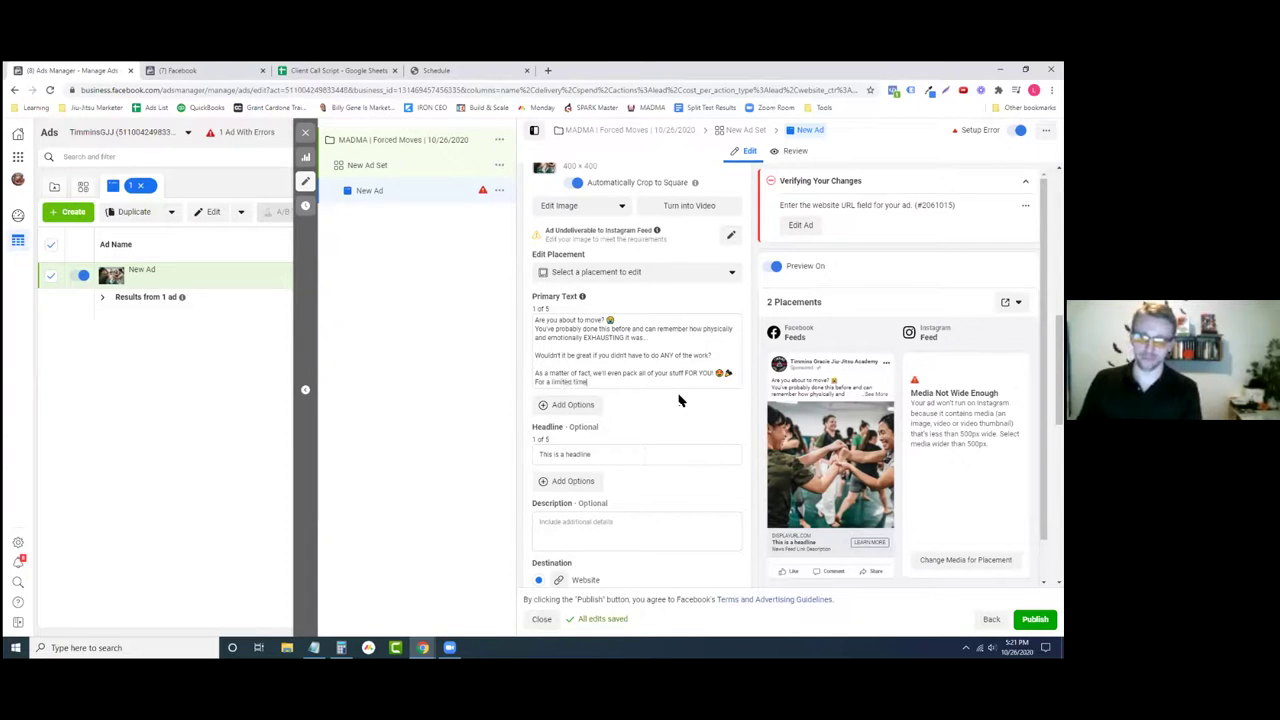
text(, we've offering 30)
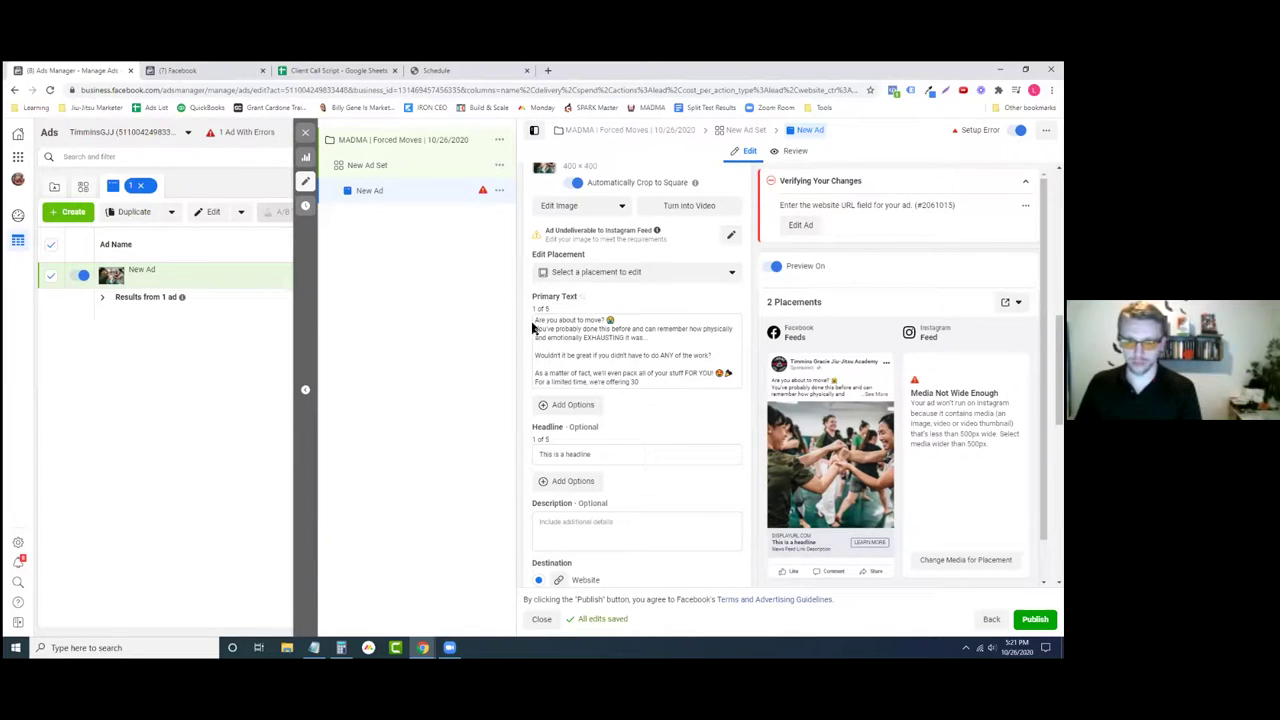
click(660, 383)
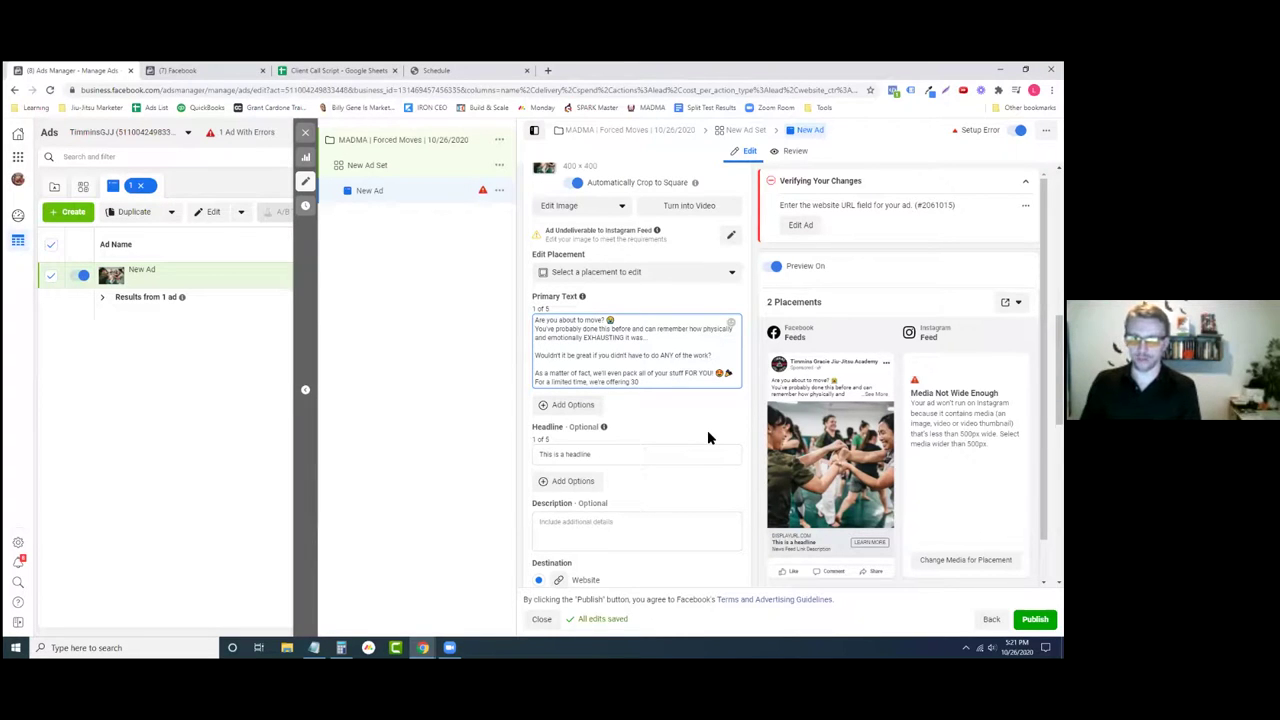
text(lucky movers)
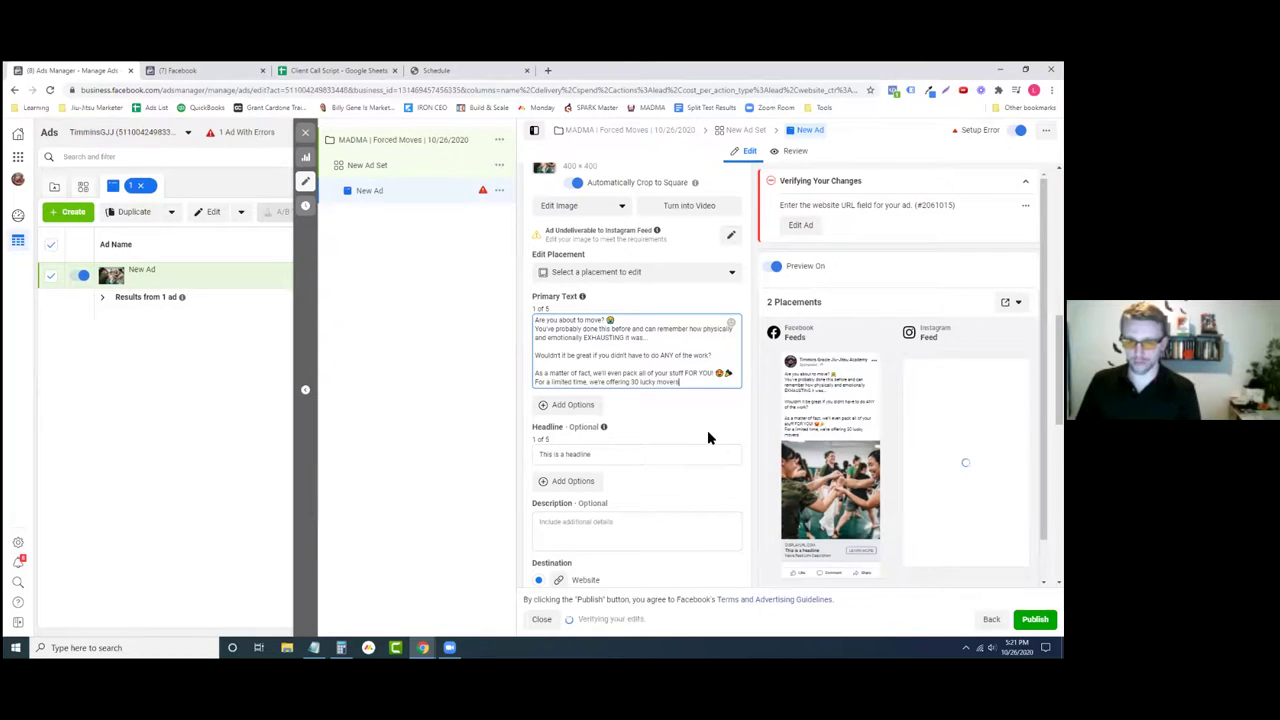
text( an)
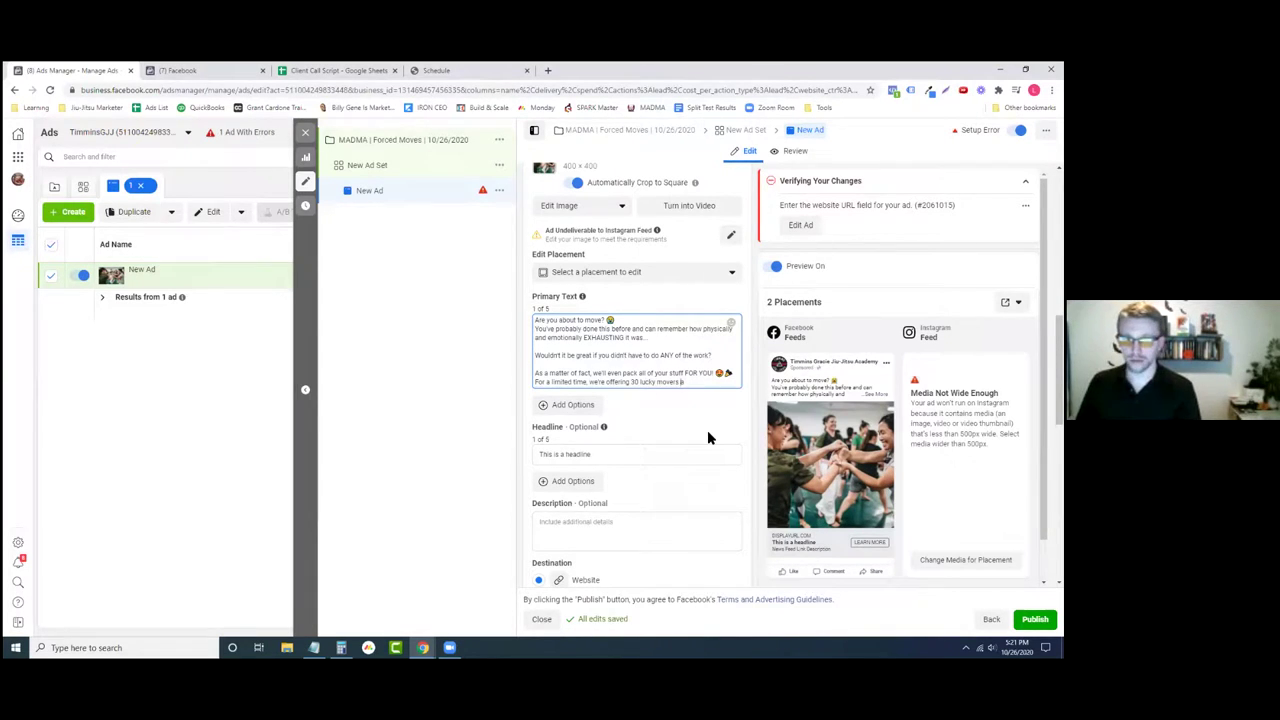
key(BackSpace)
key(BackSpace)
key(BackSpace)
key(BackSpace)
key(BackSpace)
key(BackSpace)
key(BackSpace)
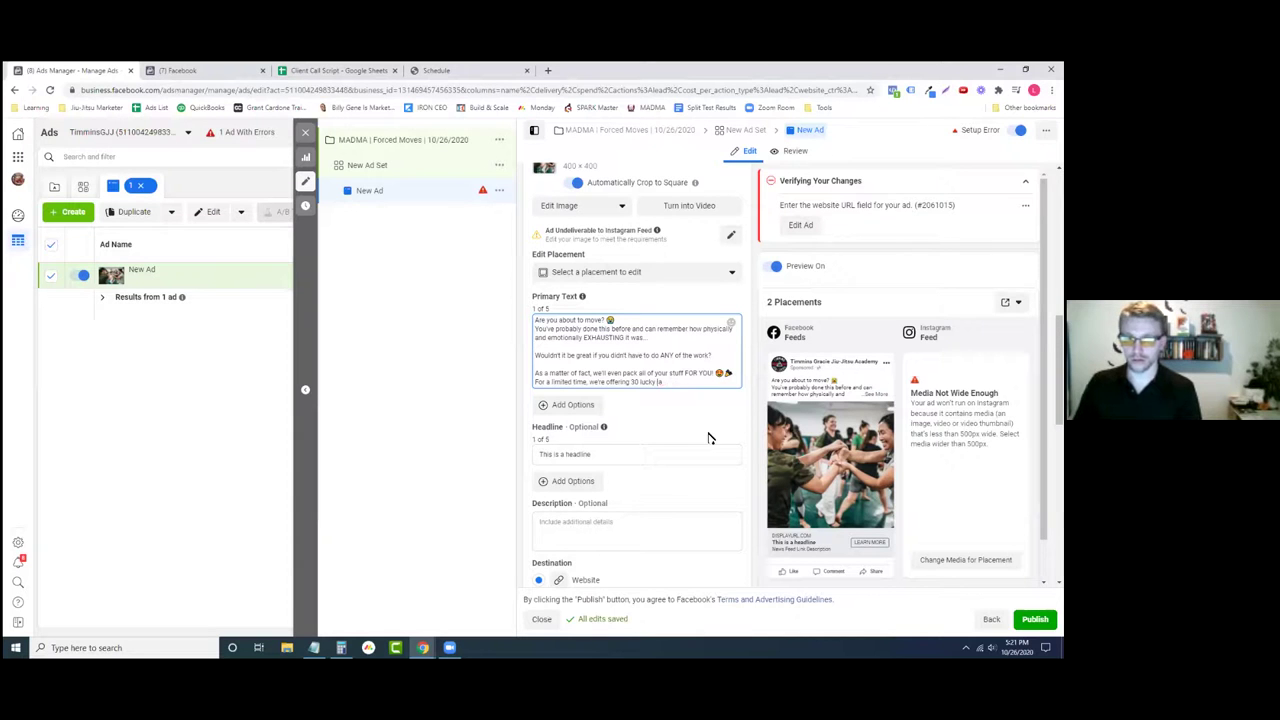
text(homeowners)
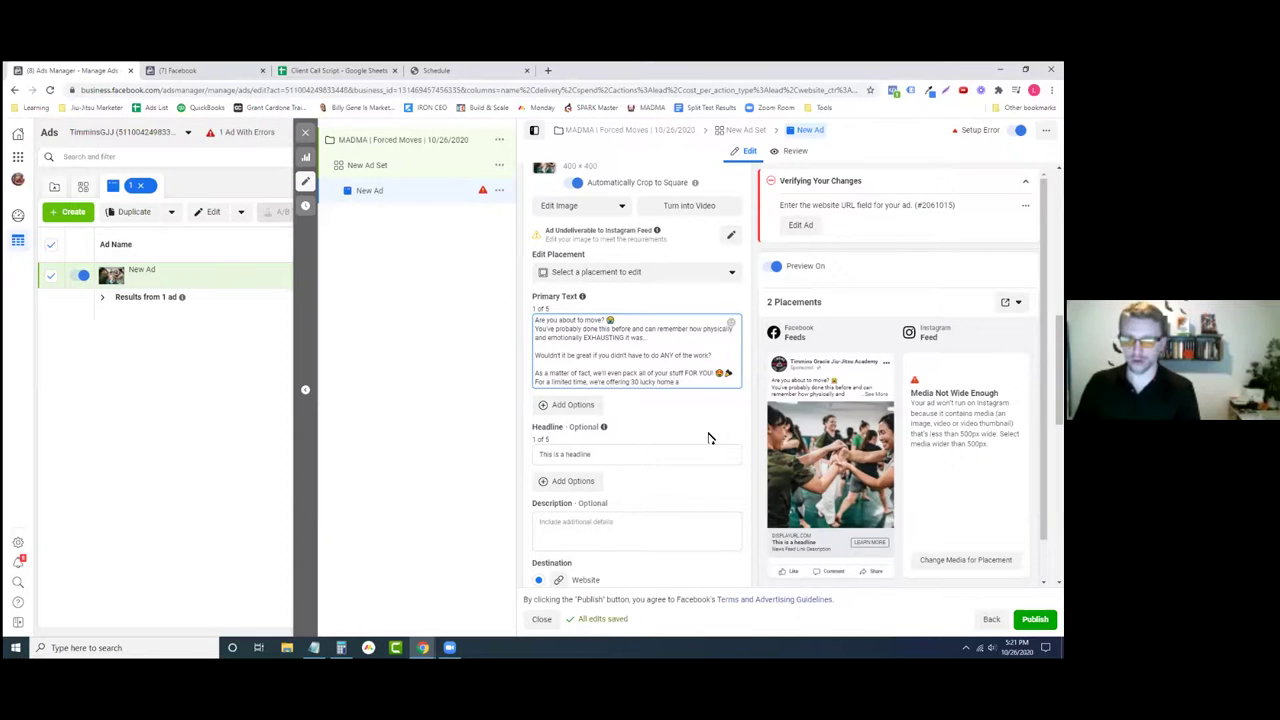
text( a)
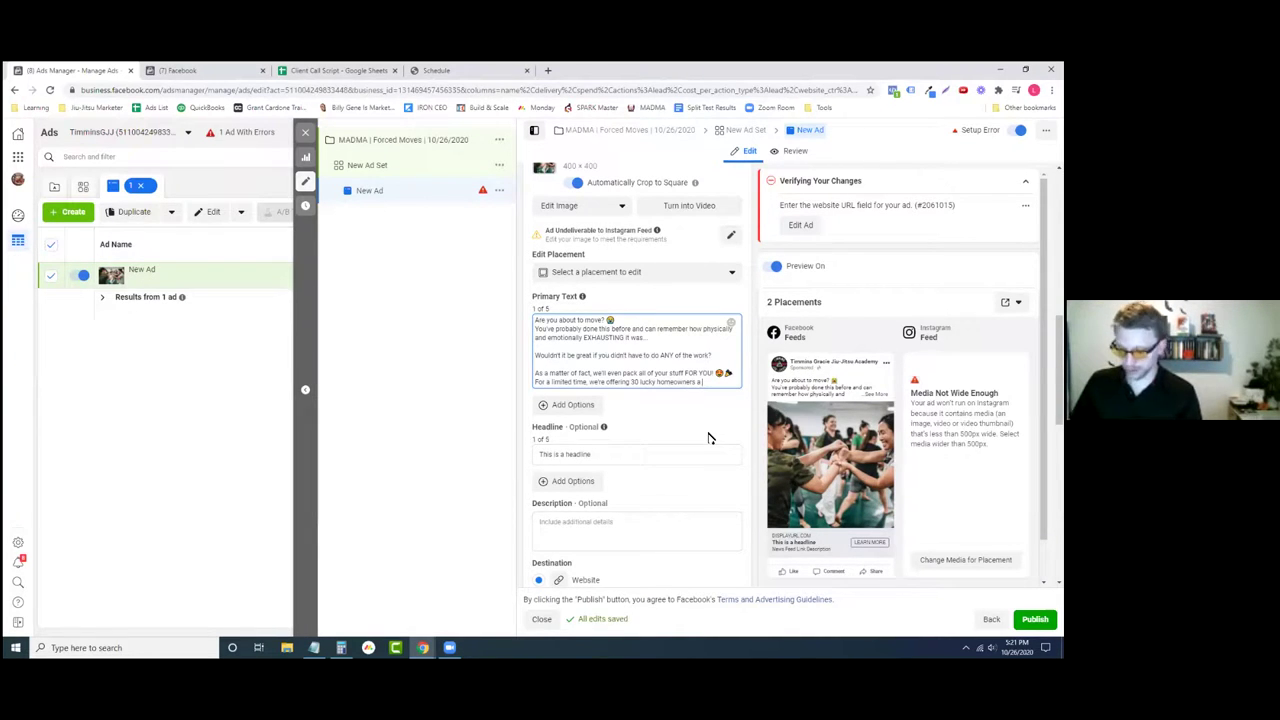
text(50)
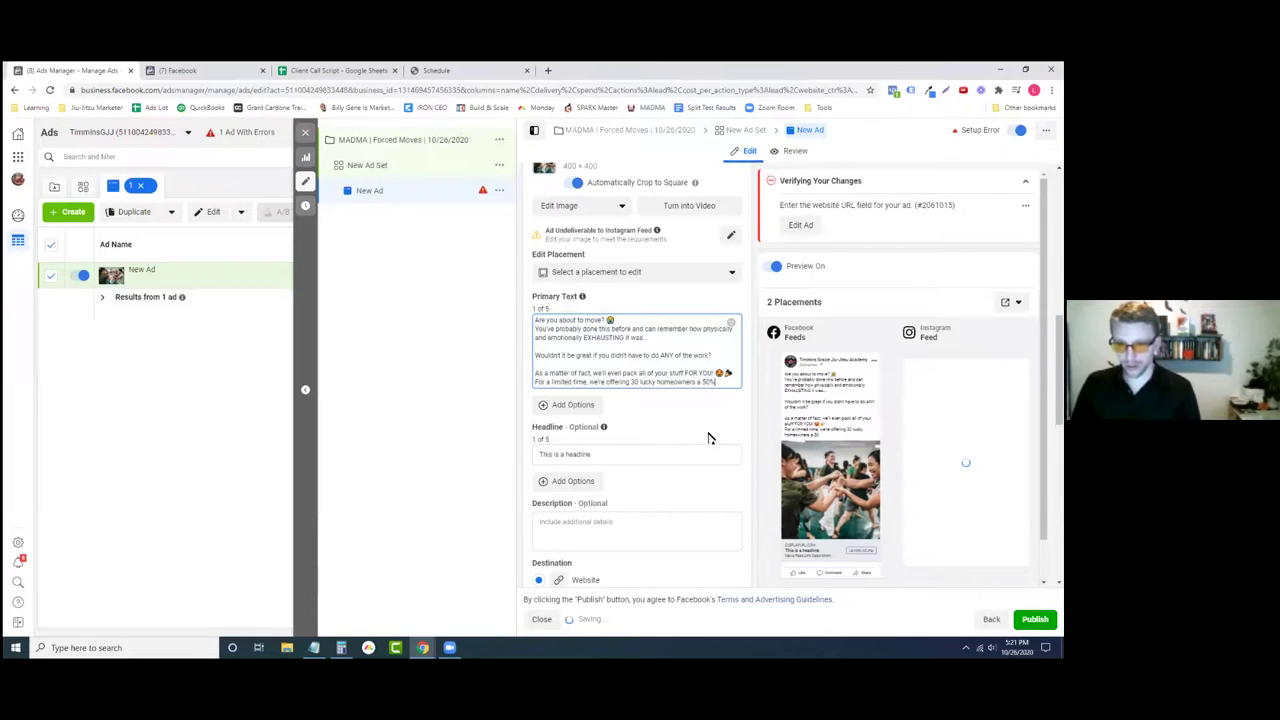
text(% off coupon)
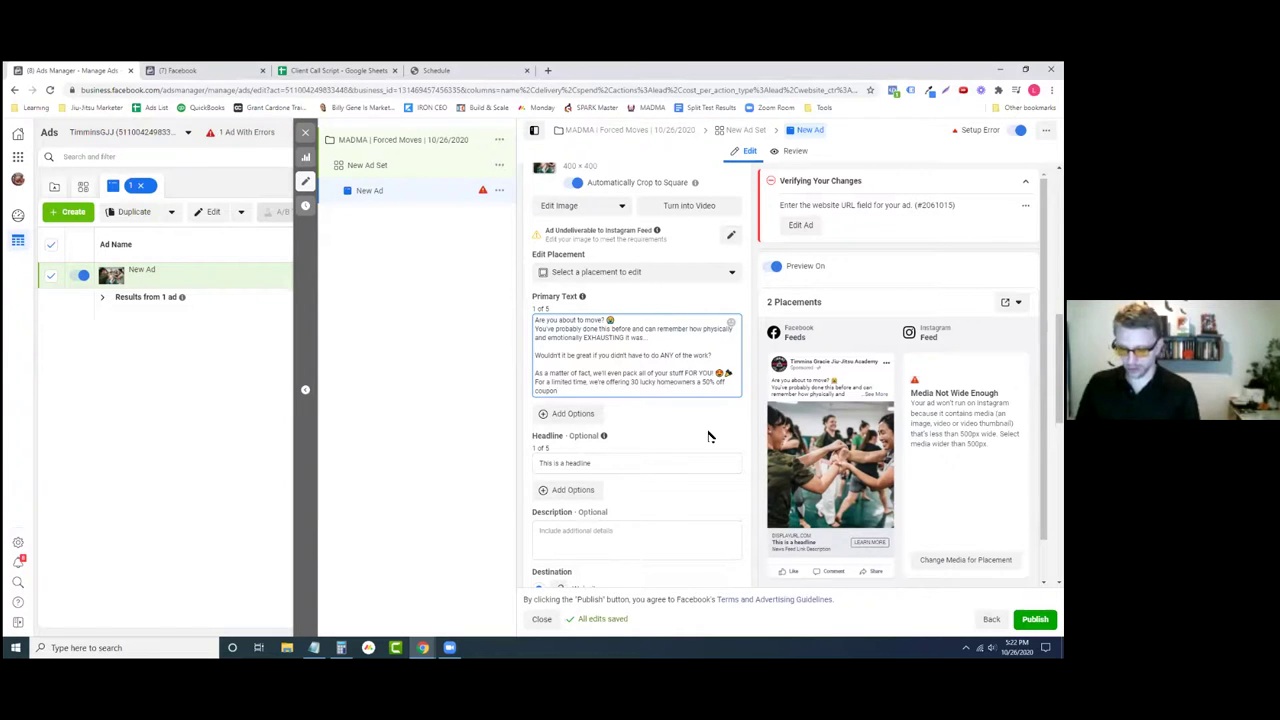
text(for us to pack all your things)
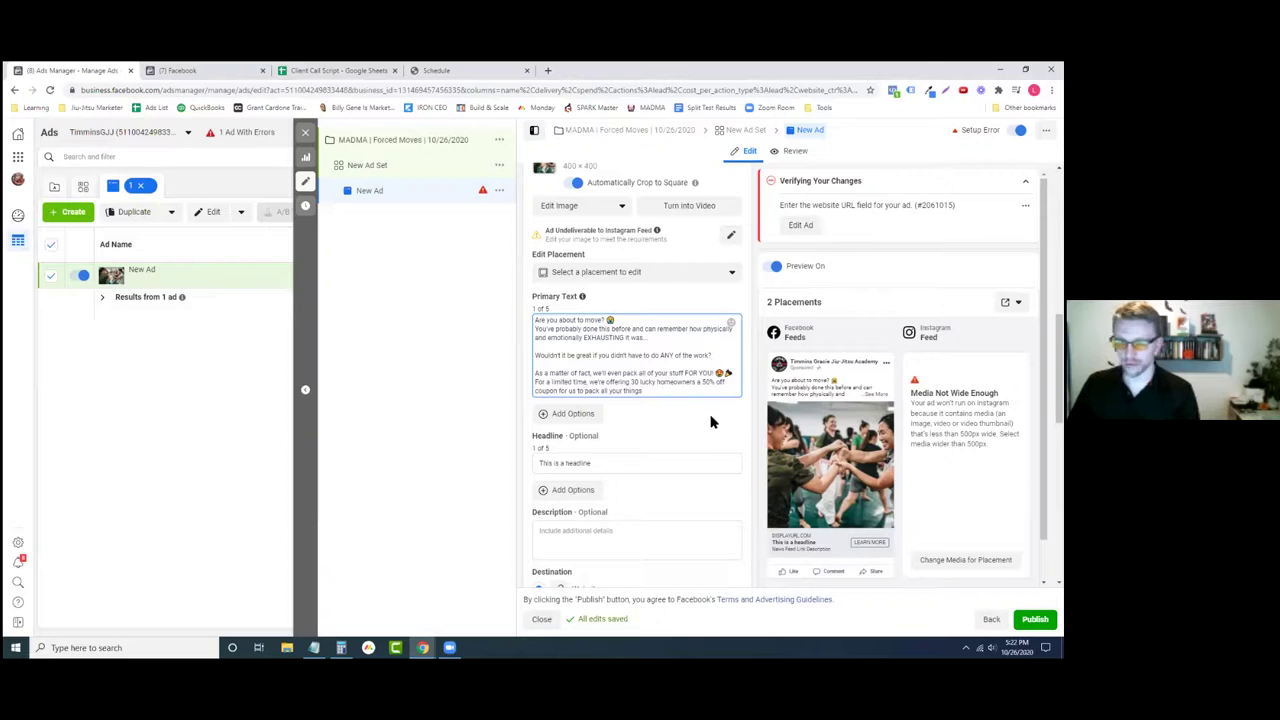
text(FOR YOU)
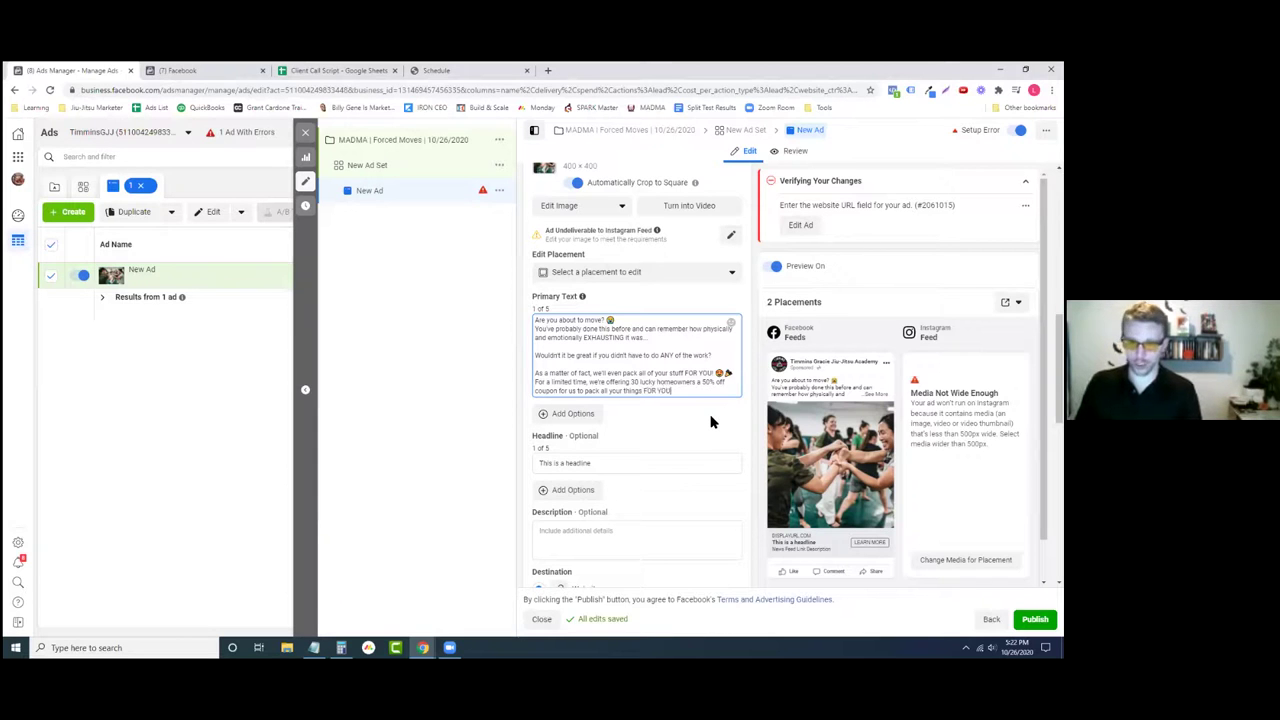
text(!)
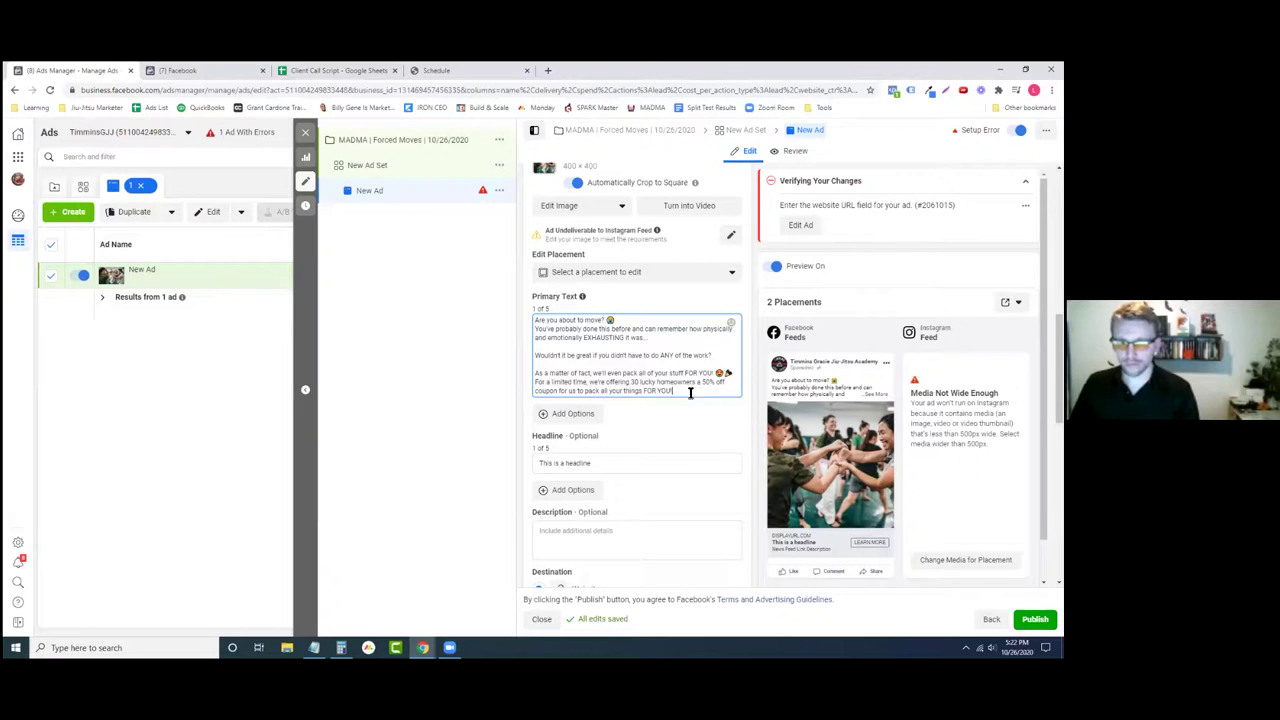
- Change 'all your things' to 'your entire house', then add 'Sound good?' and 'Click the Learn More button below'
drag(600, 392, 643, 392)
text(your entire house)
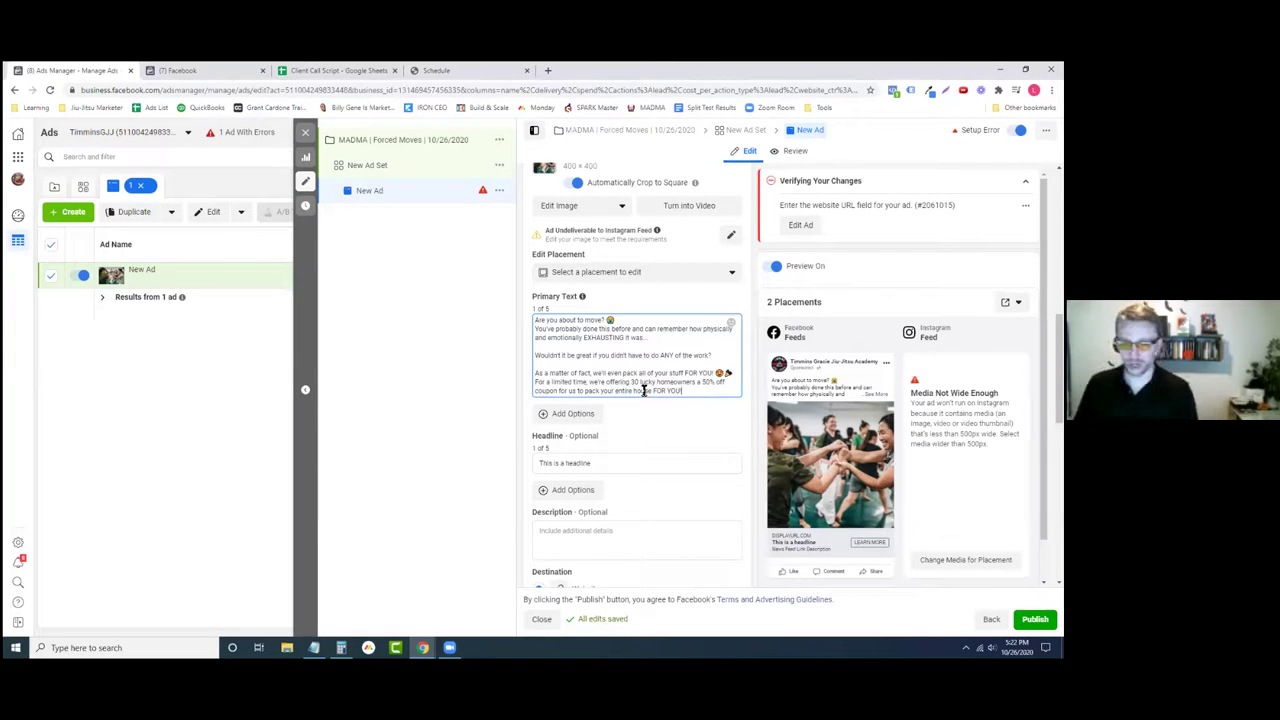
key(Return)
key(Return)
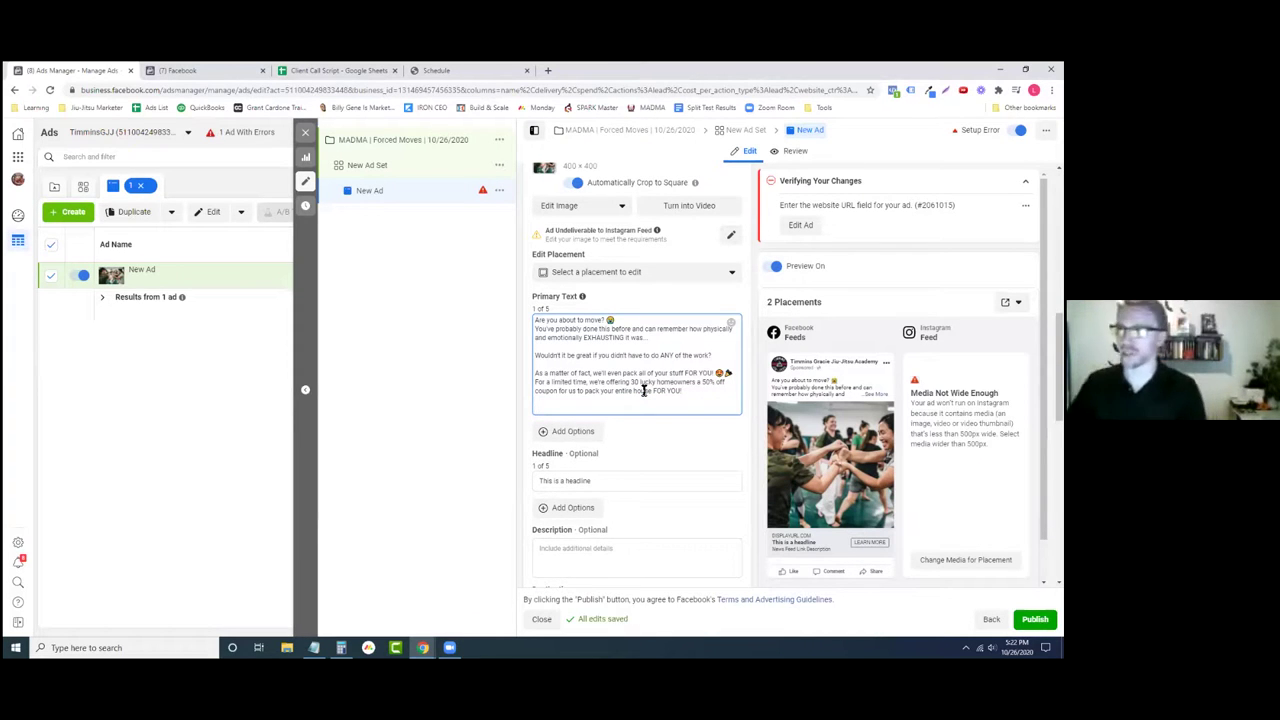
text(Sound)
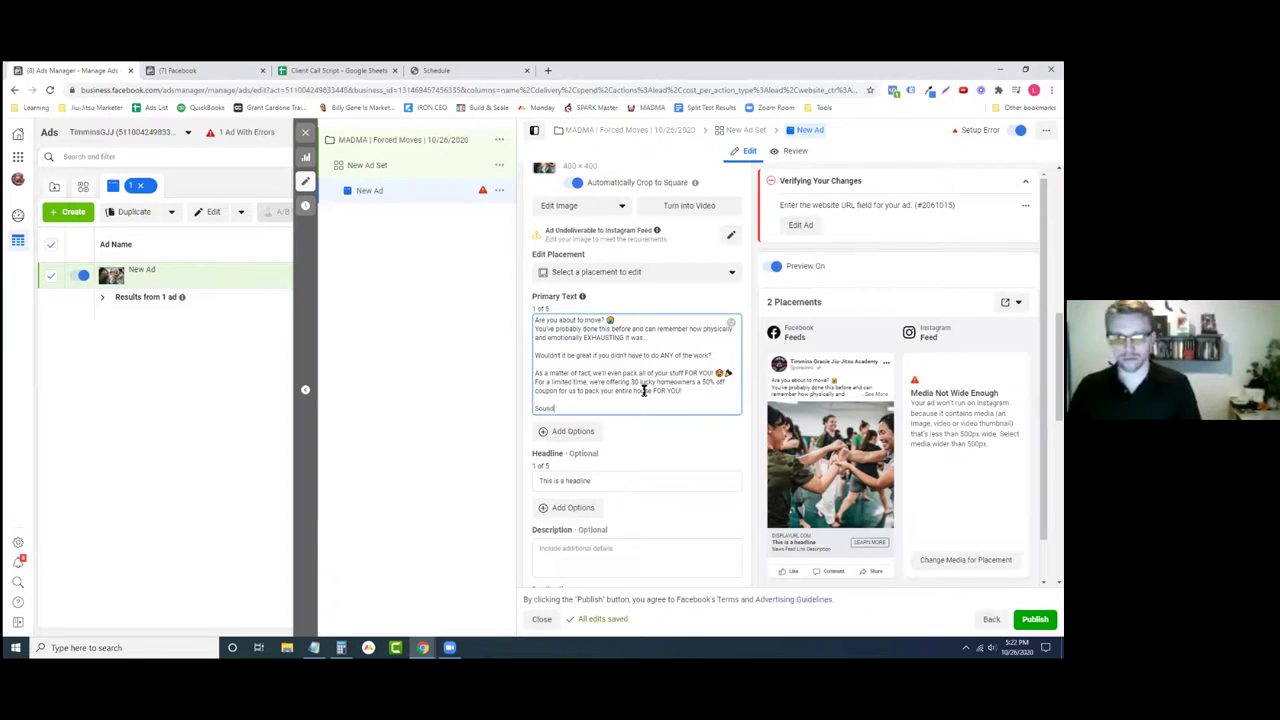
text( good?)
key(Return)
key(Return)
text(Click the Le)
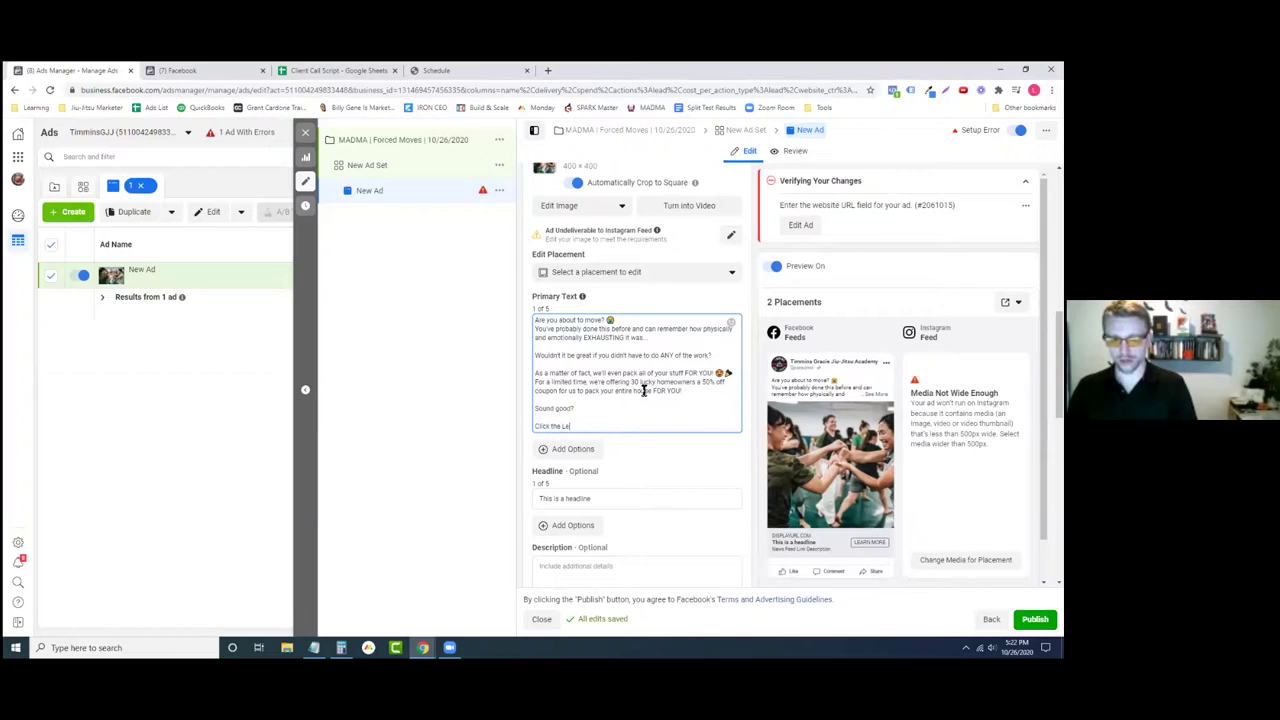
text(arn More button below)
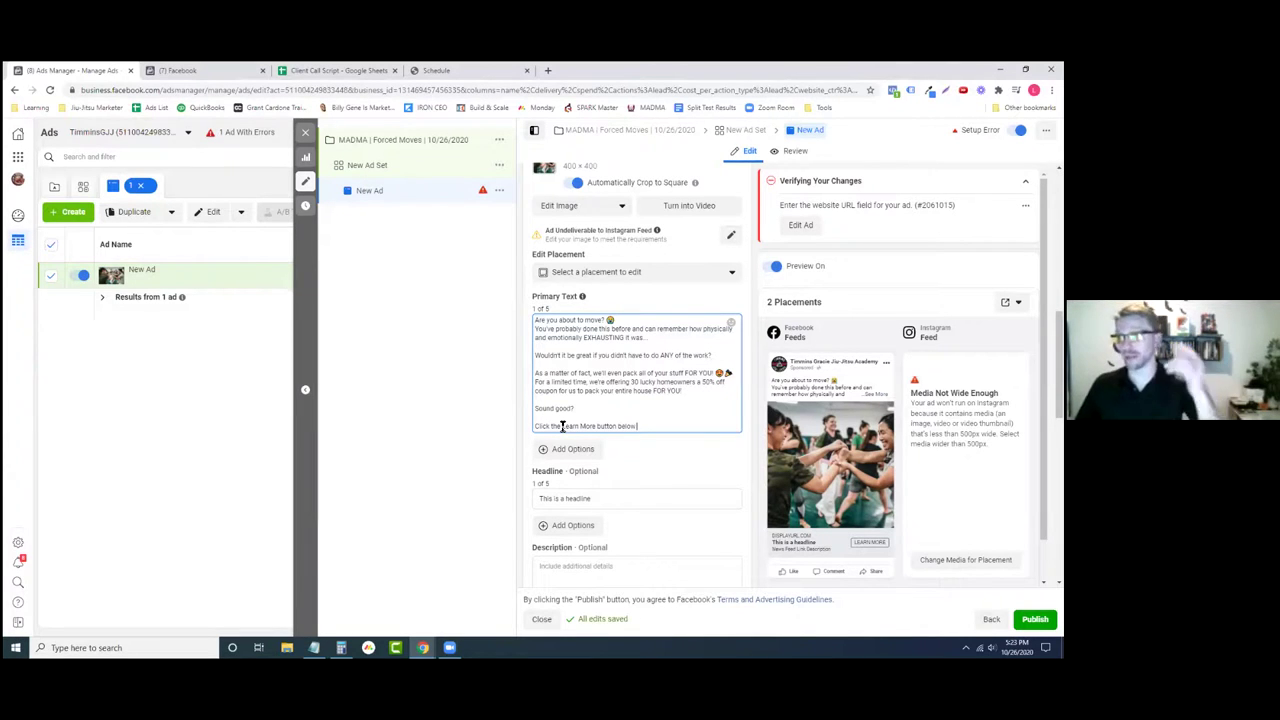
scroll(643, 466, down, 3)
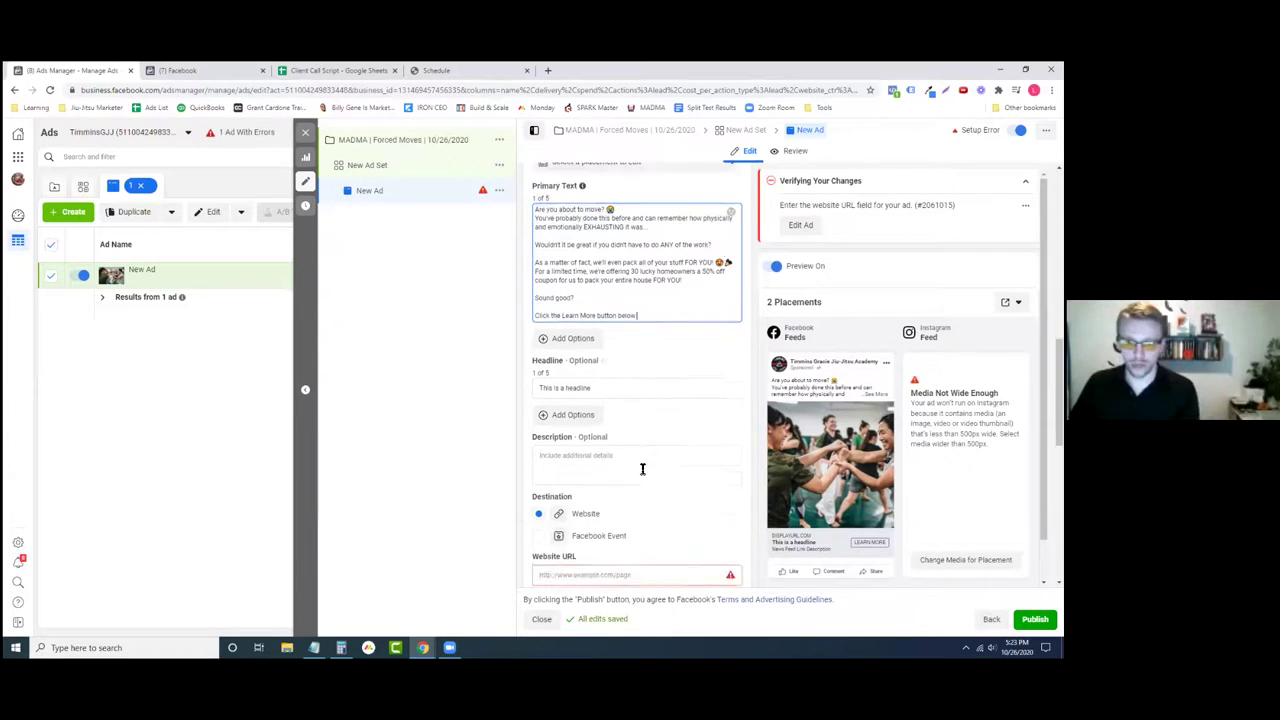
scroll(594, 518, down, 2)
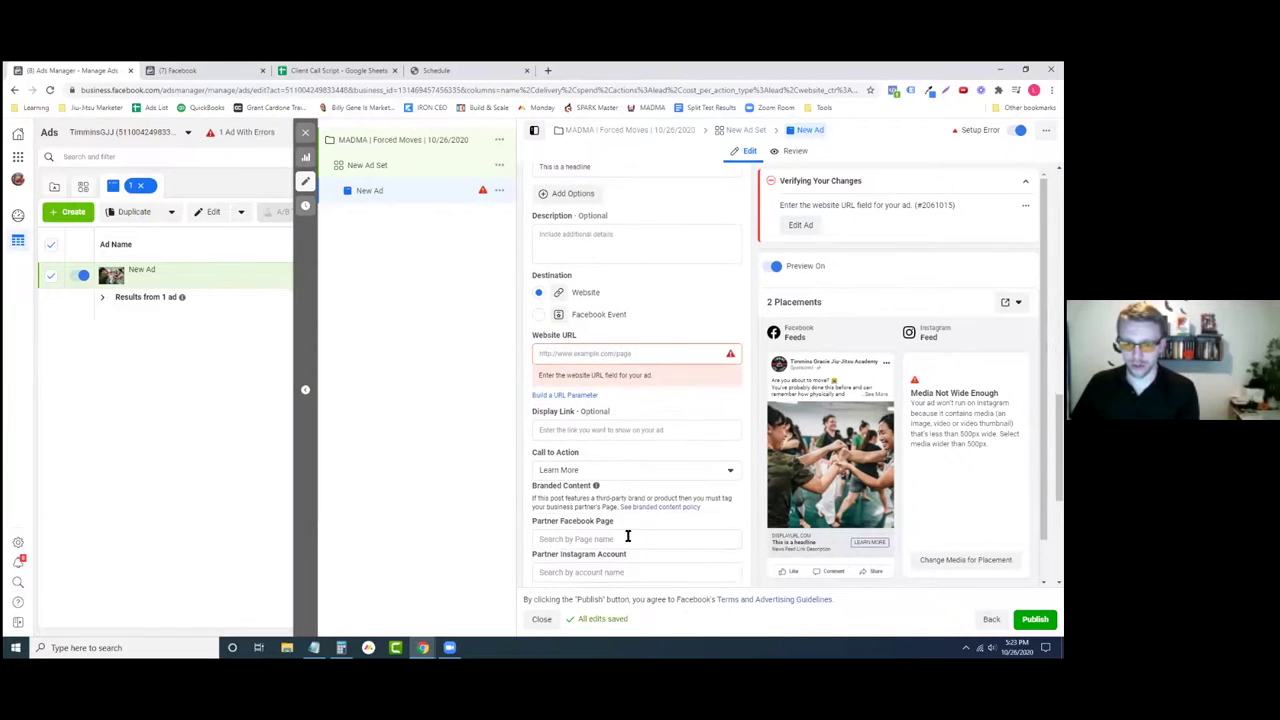
click(603, 471)
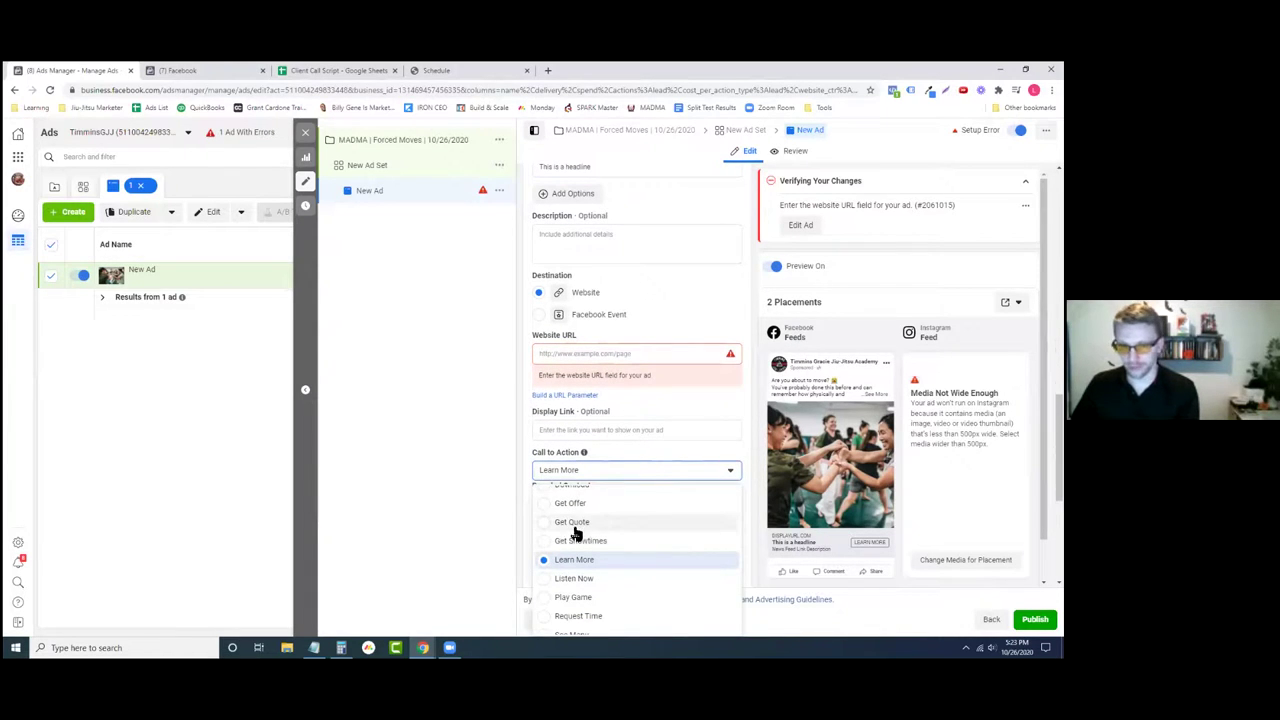
scroll(577, 531, down, 2)
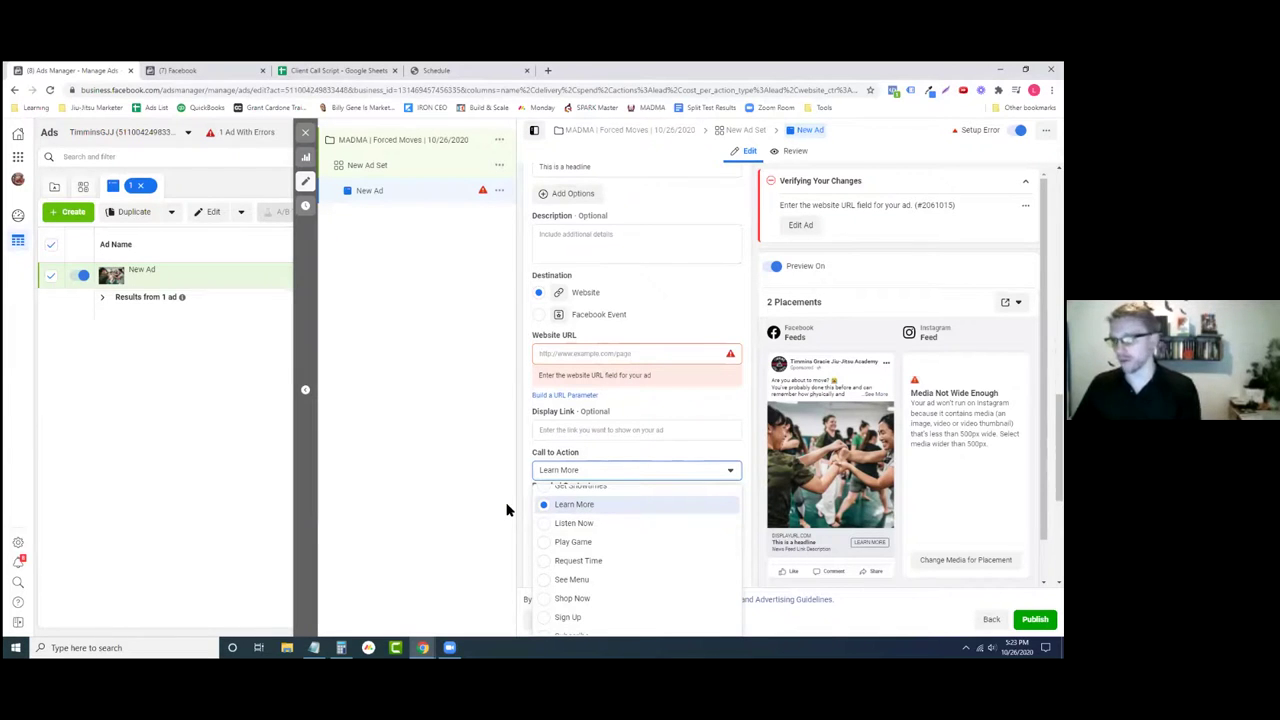
click(522, 463)
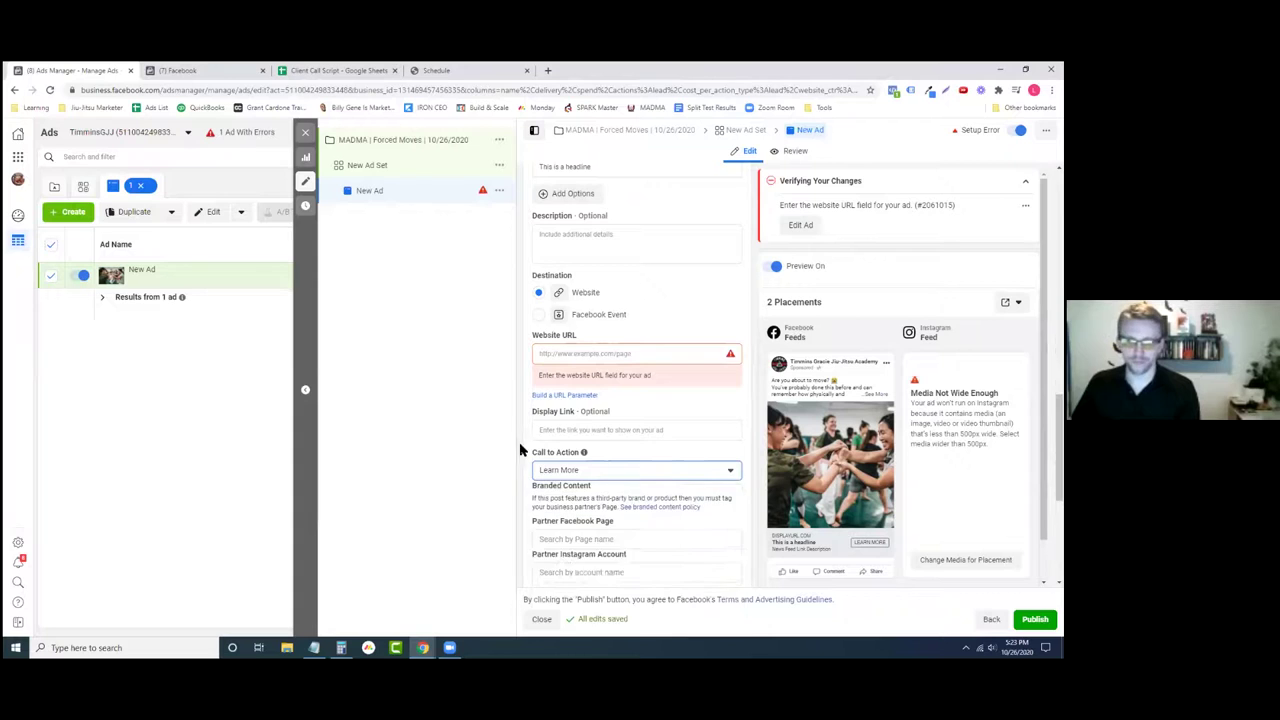
scroll(532, 457, up, 3)
- Finish the primary text with 'to claim your 50% off coupon!' and a 'Hurry, only 30' urgency line
click(681, 315)
text(to claim your)
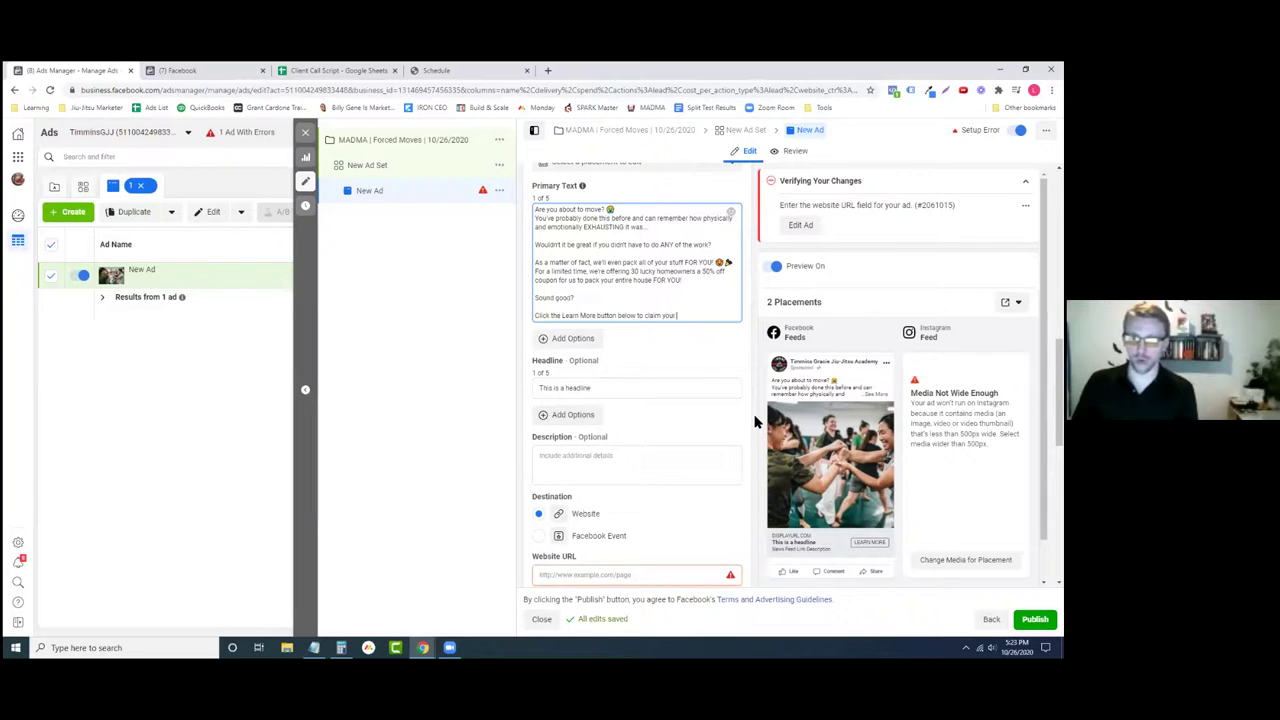
text( coup)
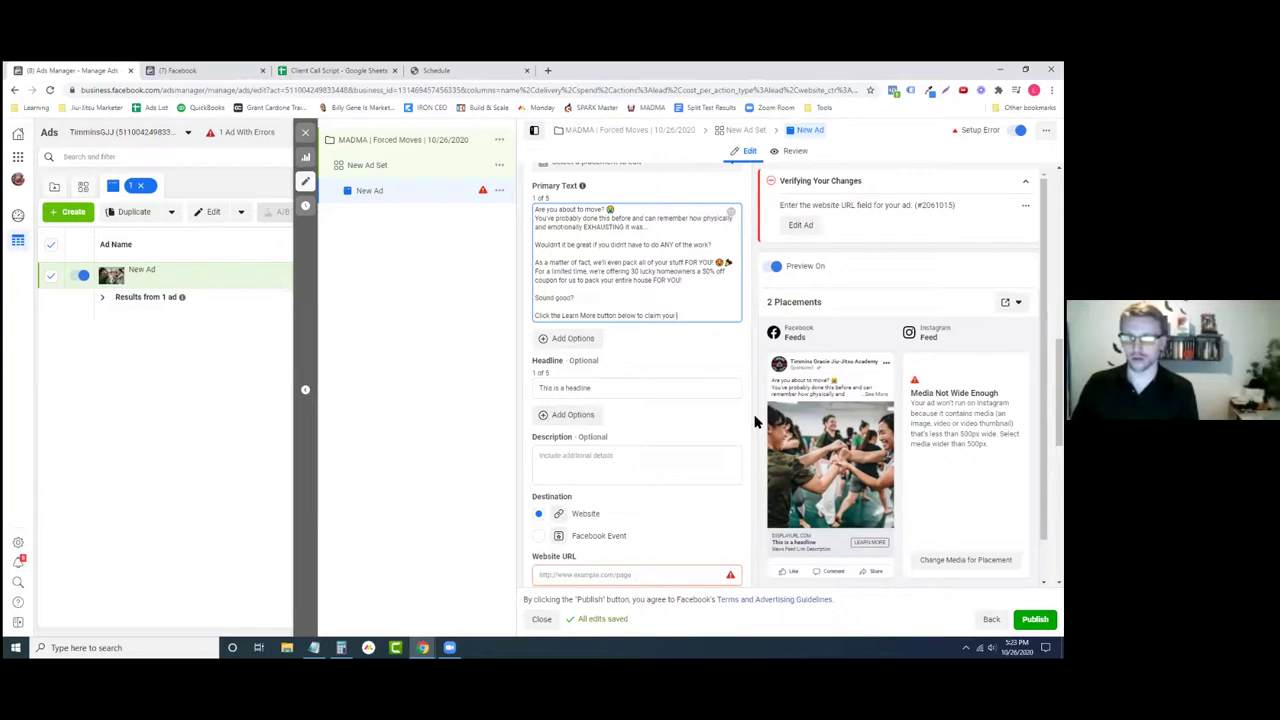
text(50% off coupon)
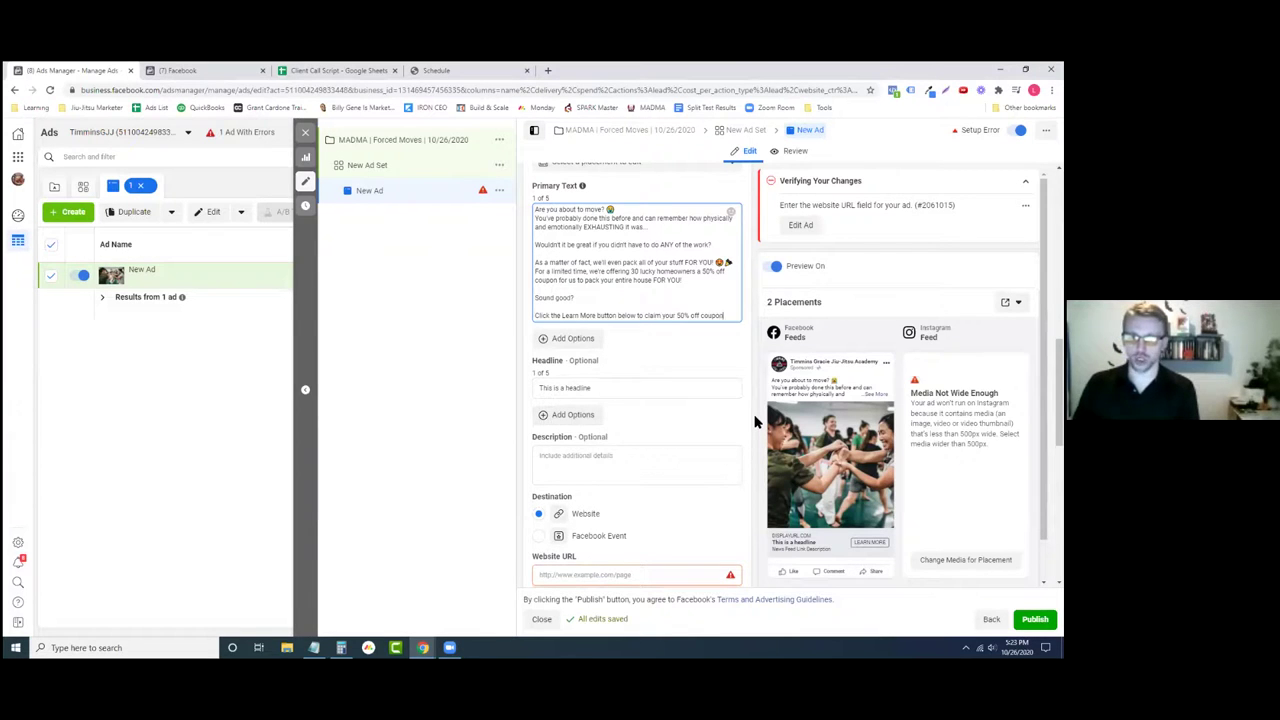
text(!)
key(Return)
text(Hurry.)
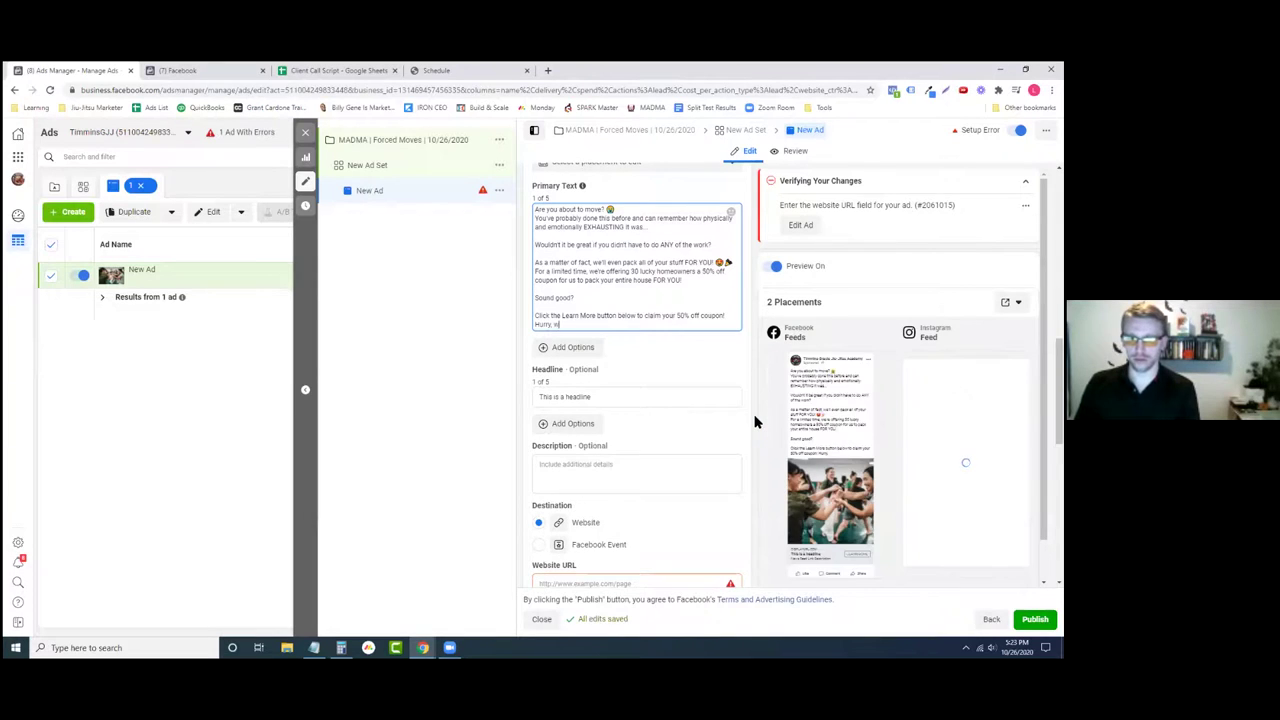
text( we)
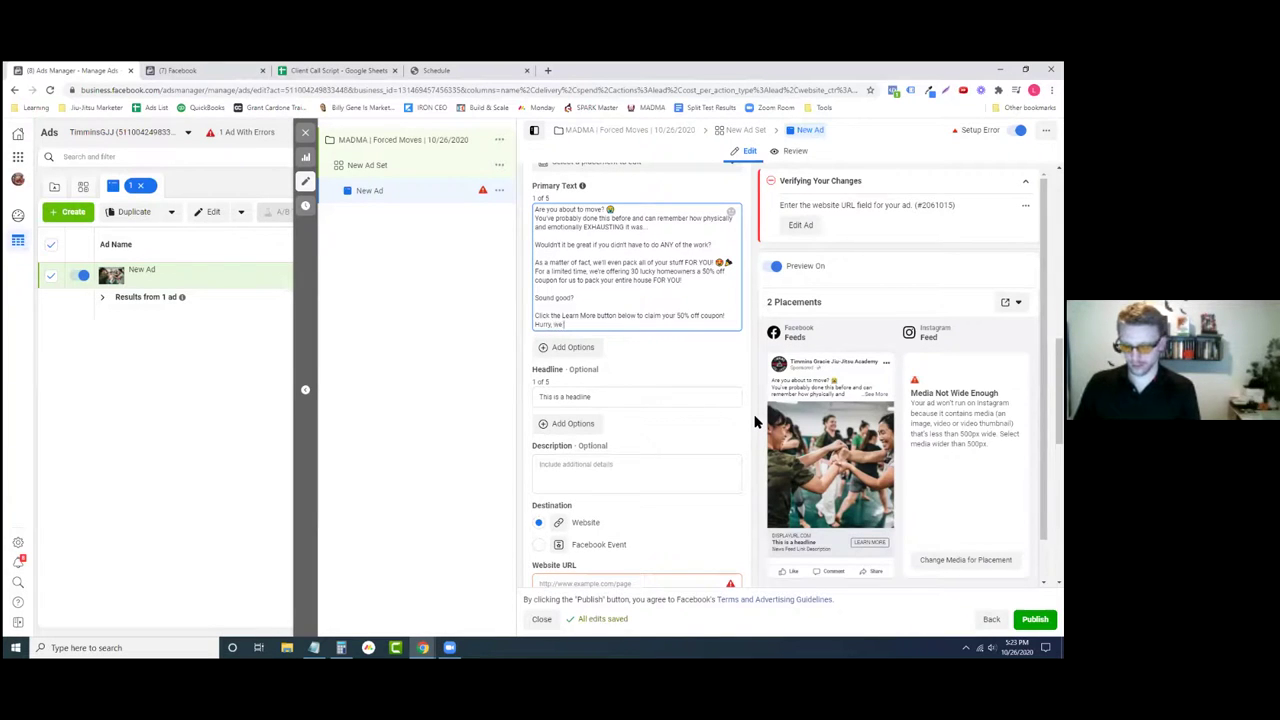
text( are only giving out)
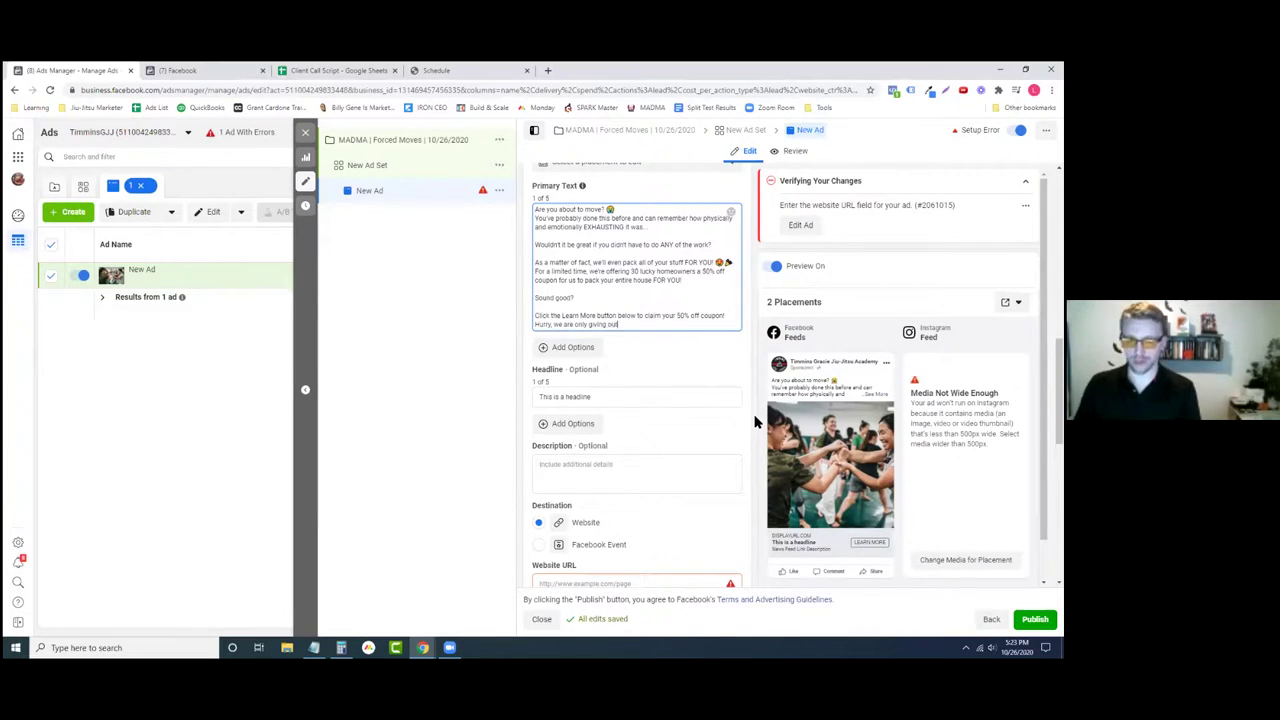
text( 30 and they)
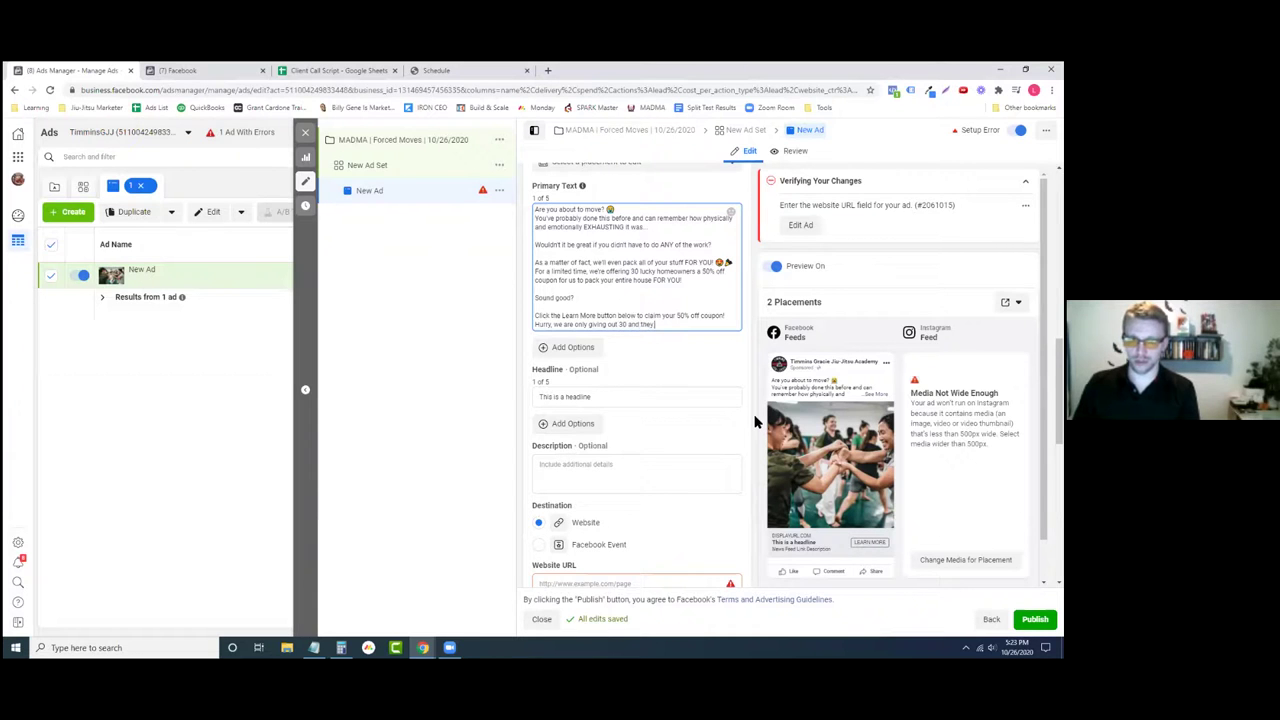
key(BackSpace)
key(BackSpace)
text(h)
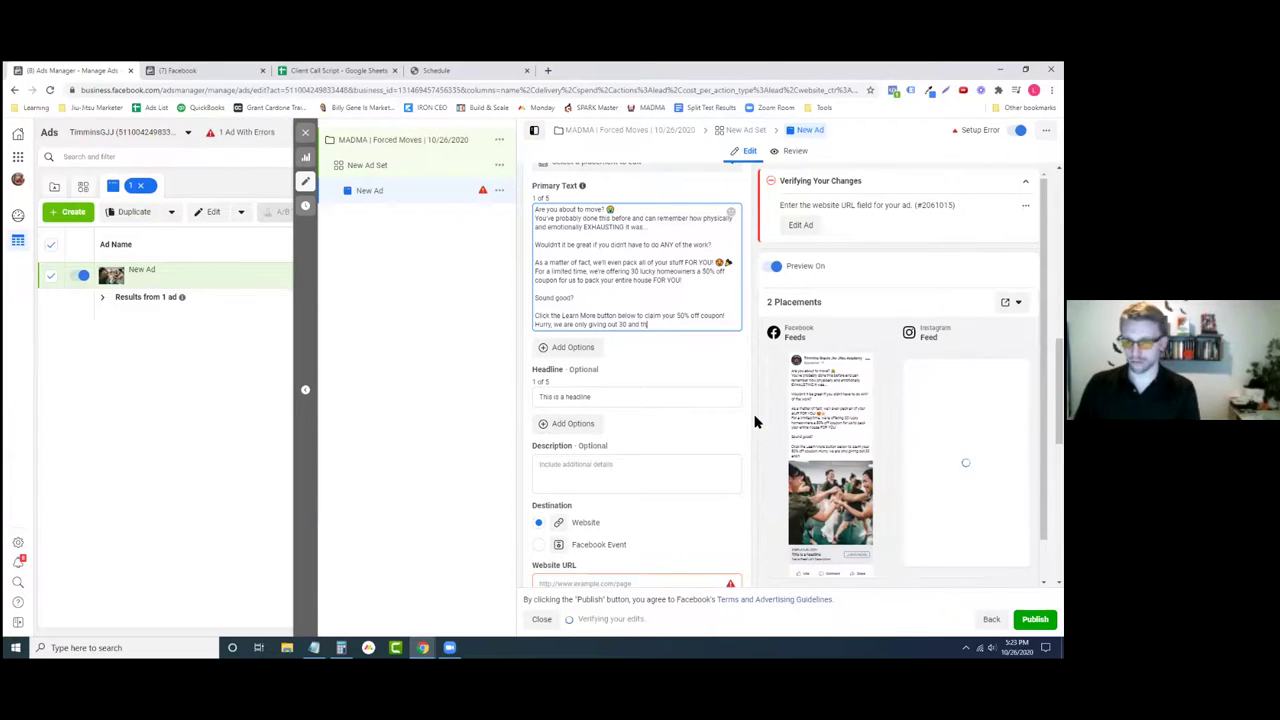
text(e market is hot)
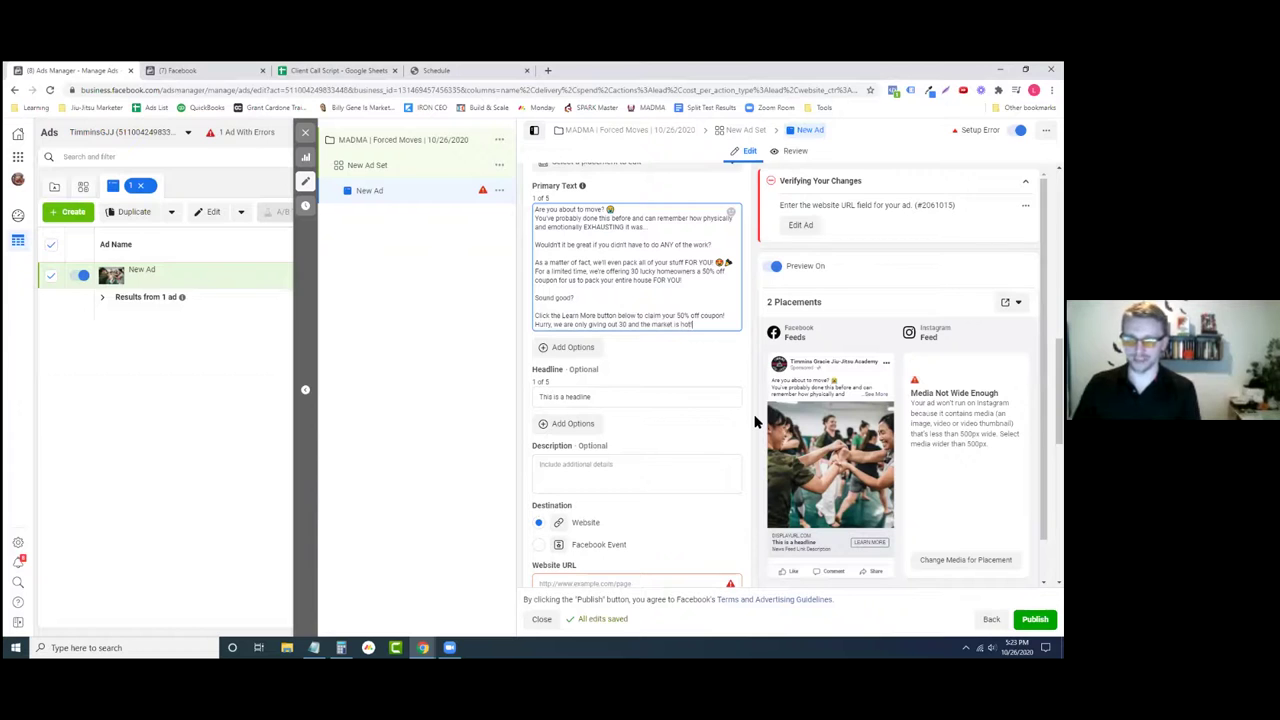
text(!)
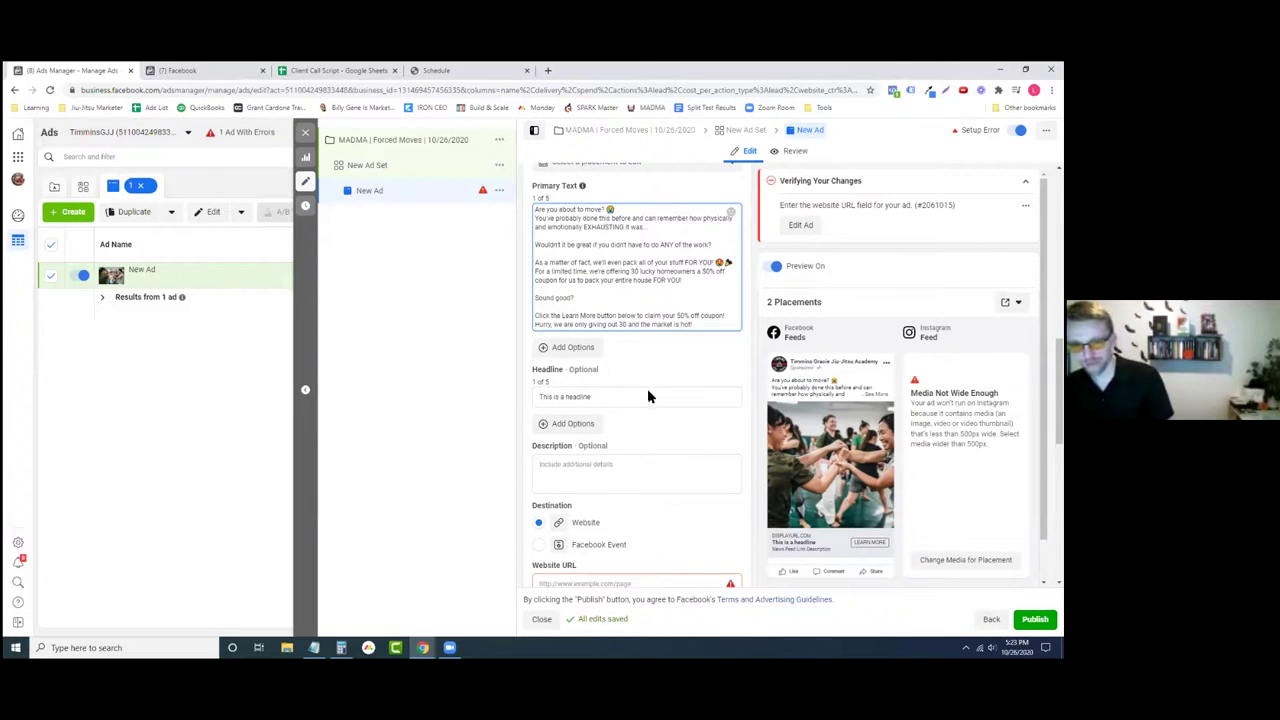
click(684, 366)
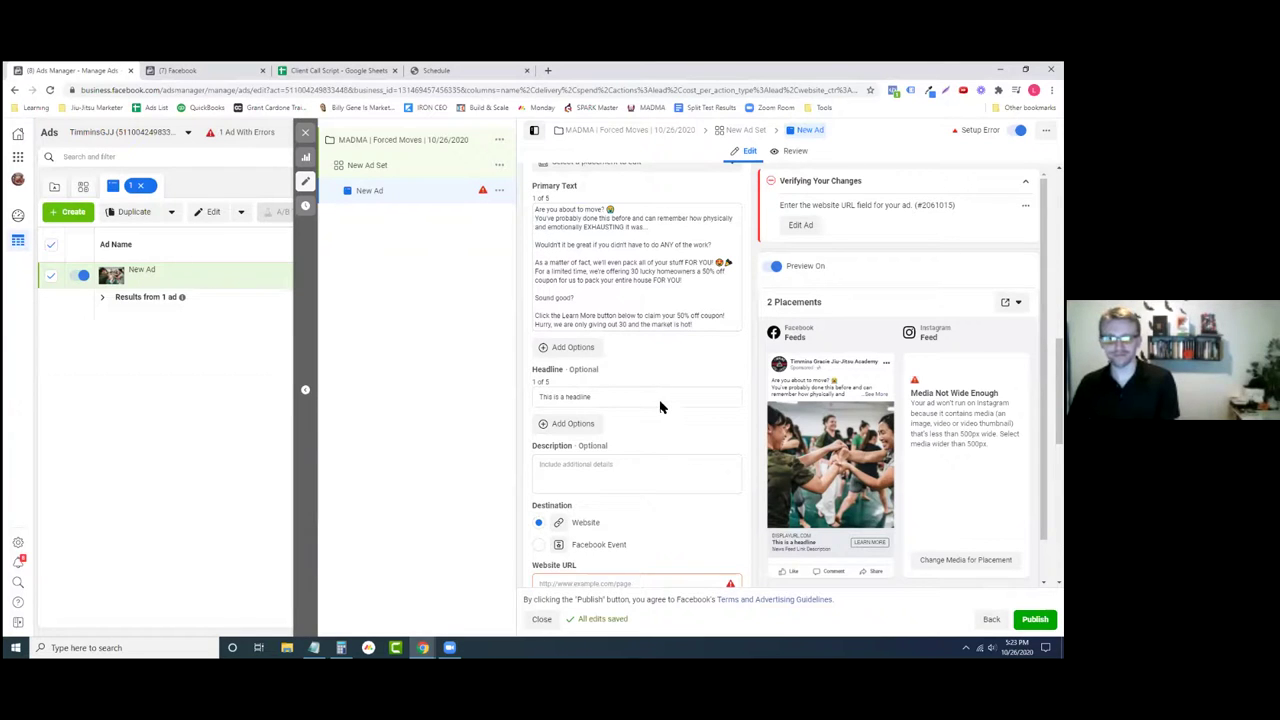
drag(657, 396, 451, 443)
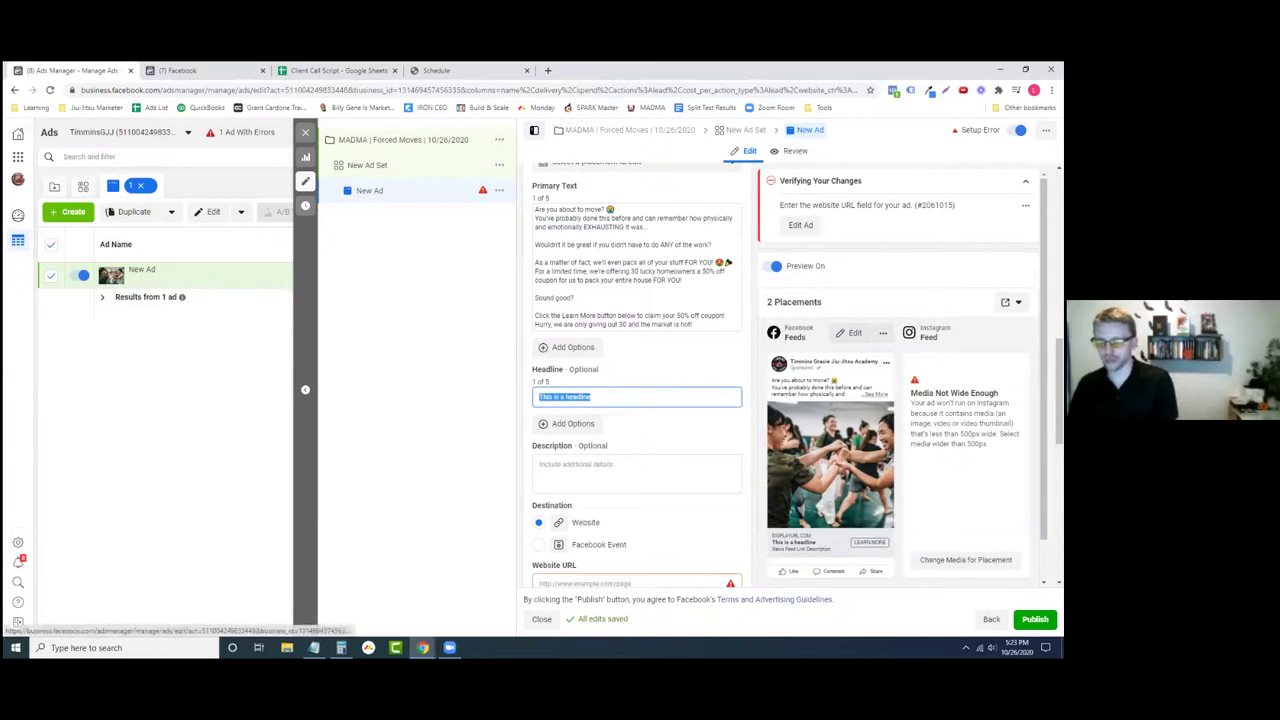
- Expand the preview's full text, then set the headline to 'WE'LL PACK YOUR ENTIRE HOUSE FOR YOU!'
click(872, 393)
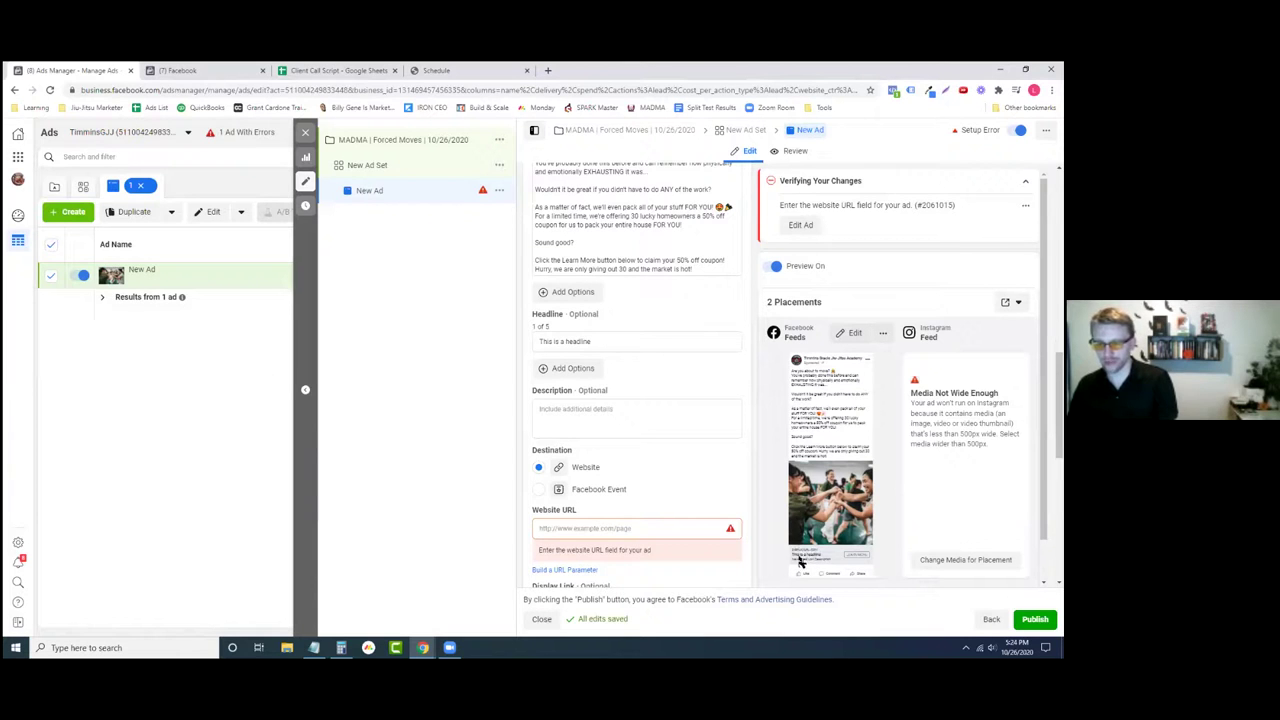
click(635, 344)
triple_click(635, 344)
key(BackSpace)
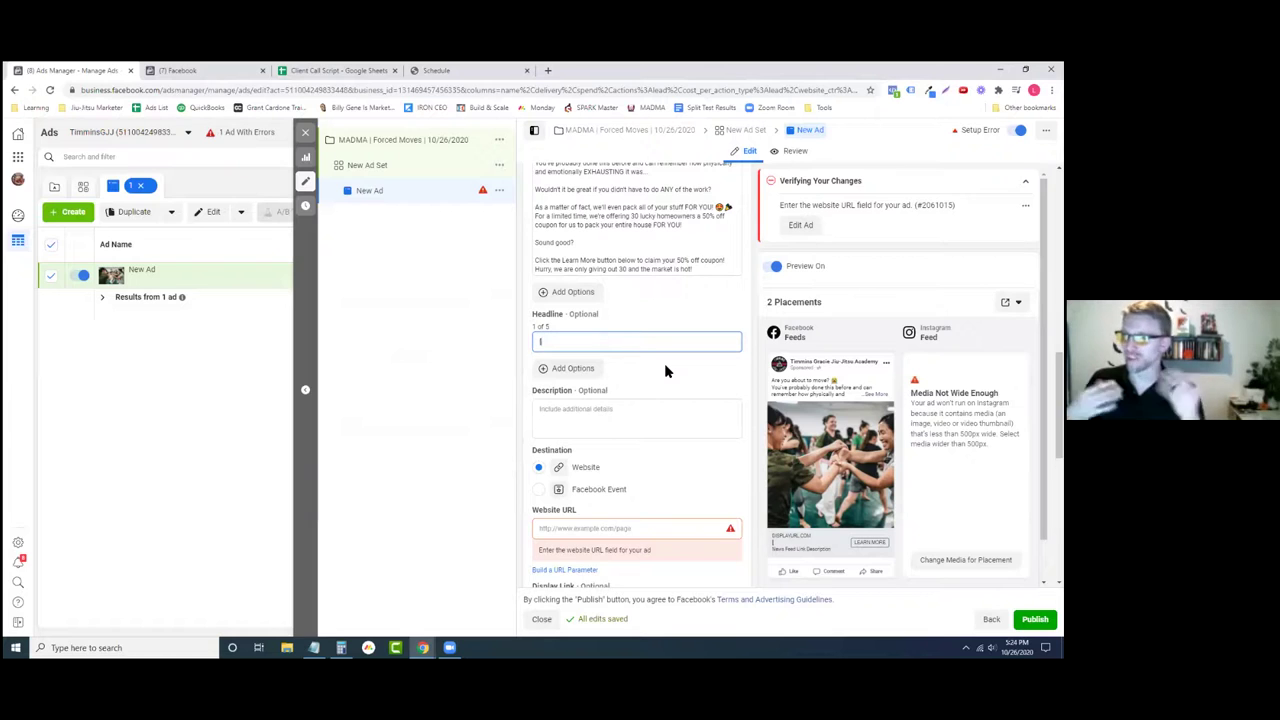
text(50)
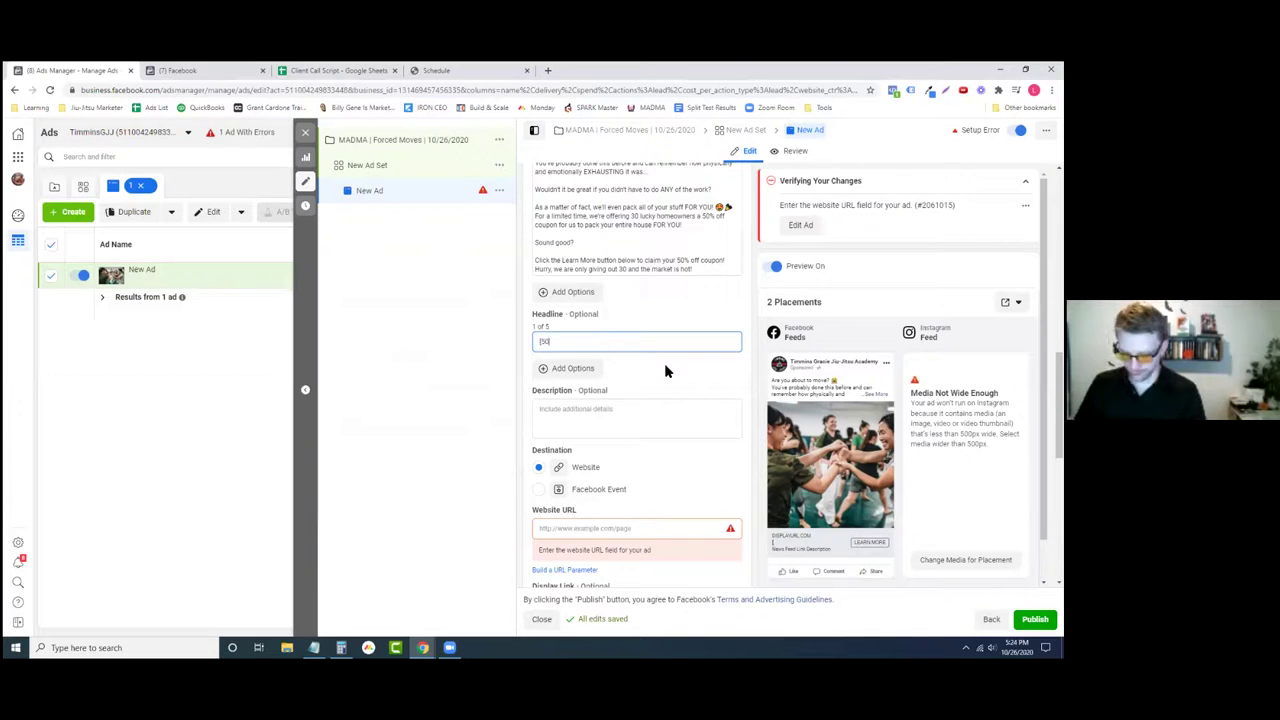
text(%] O)
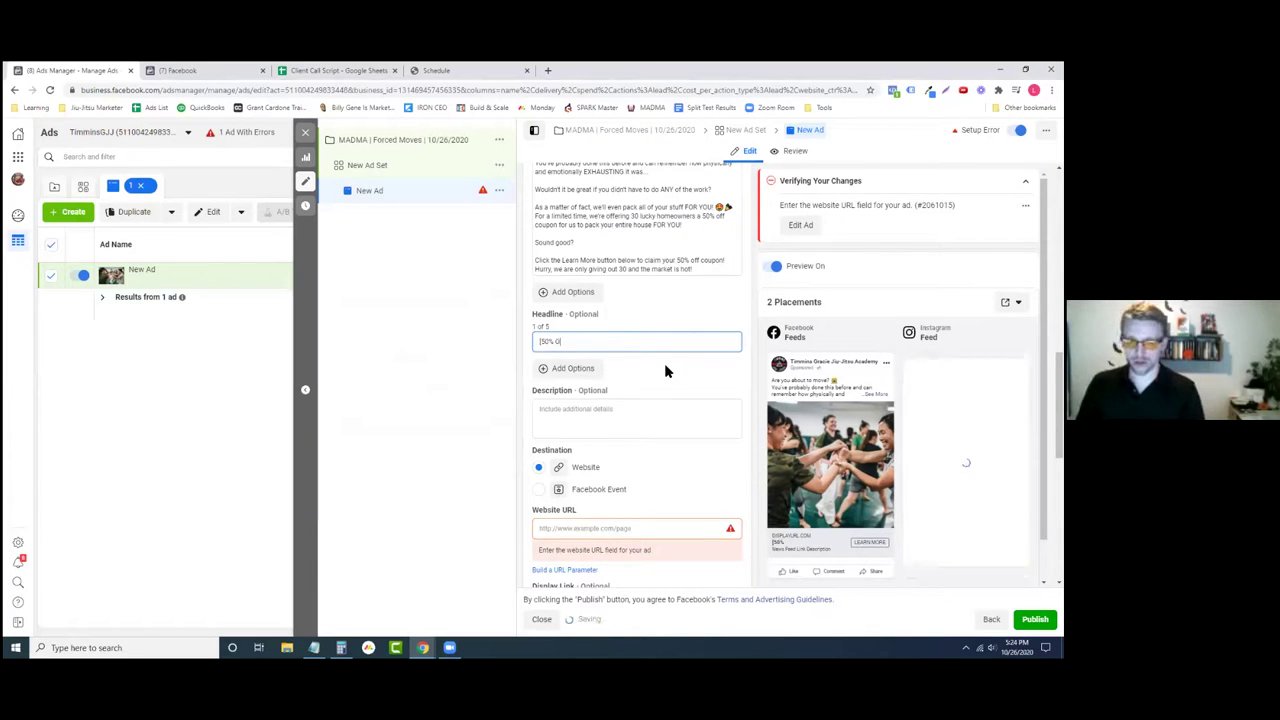
text(FF])
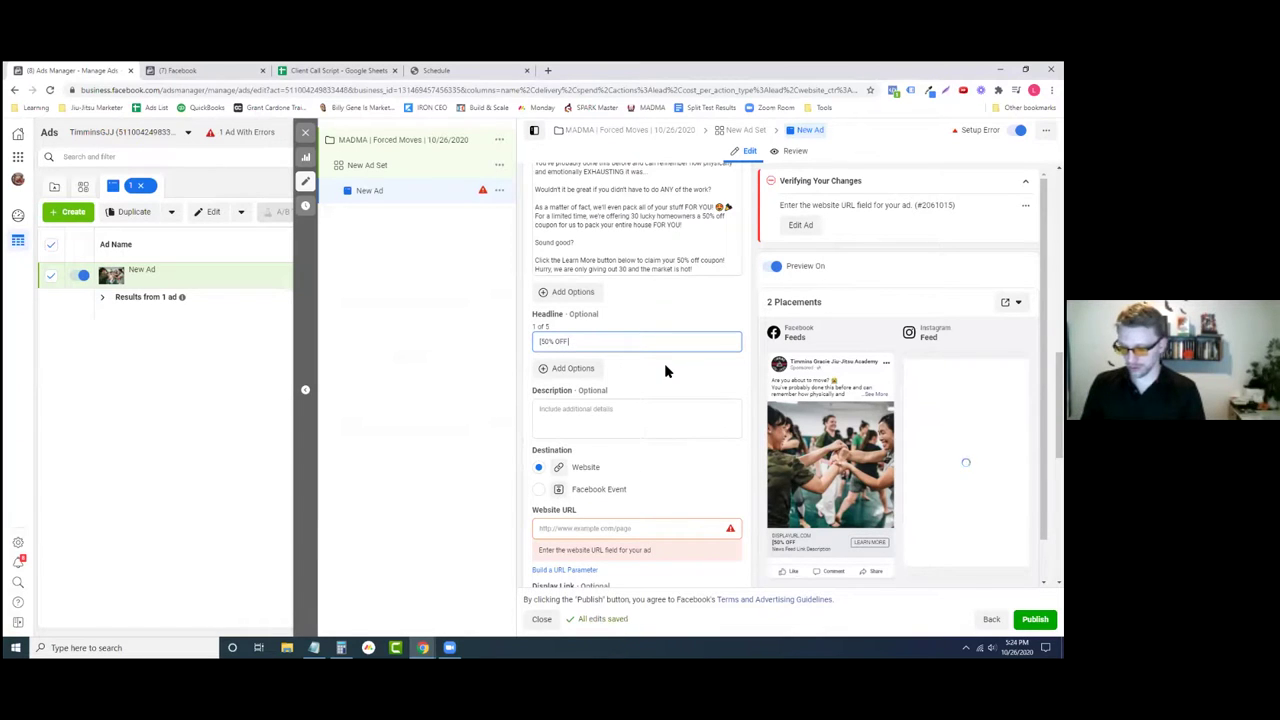
text(])
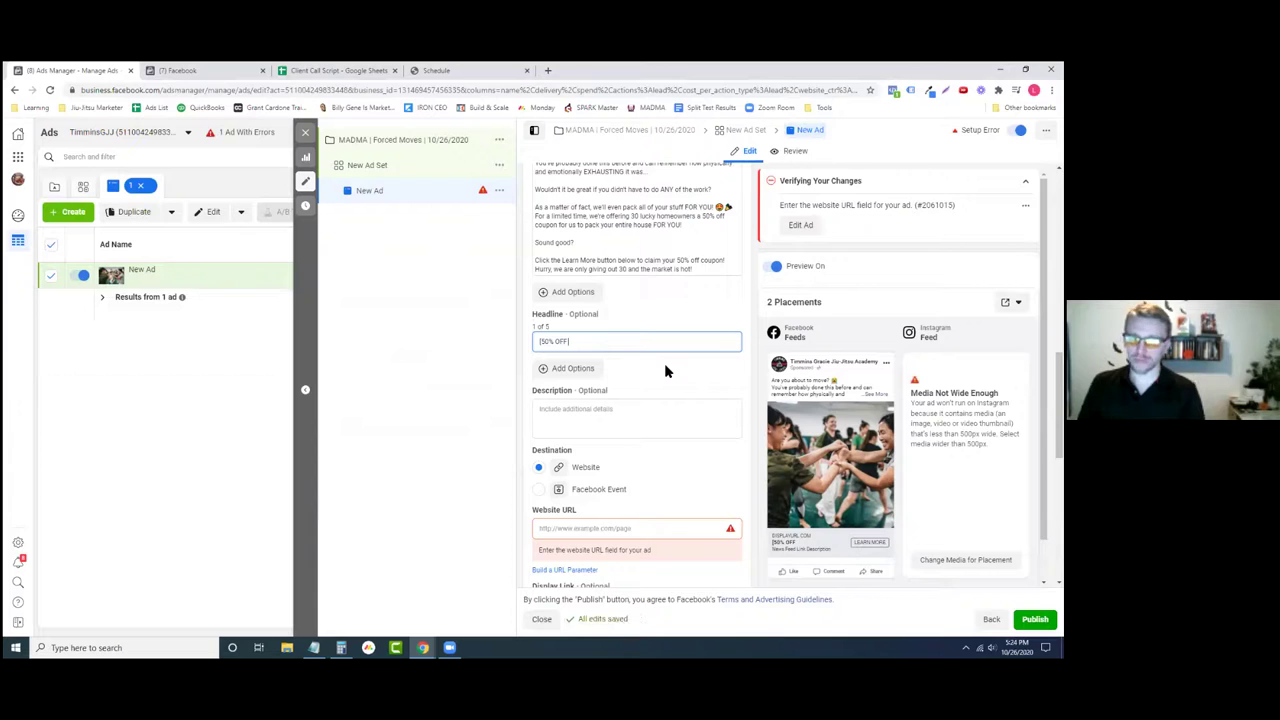
text( TO MO)
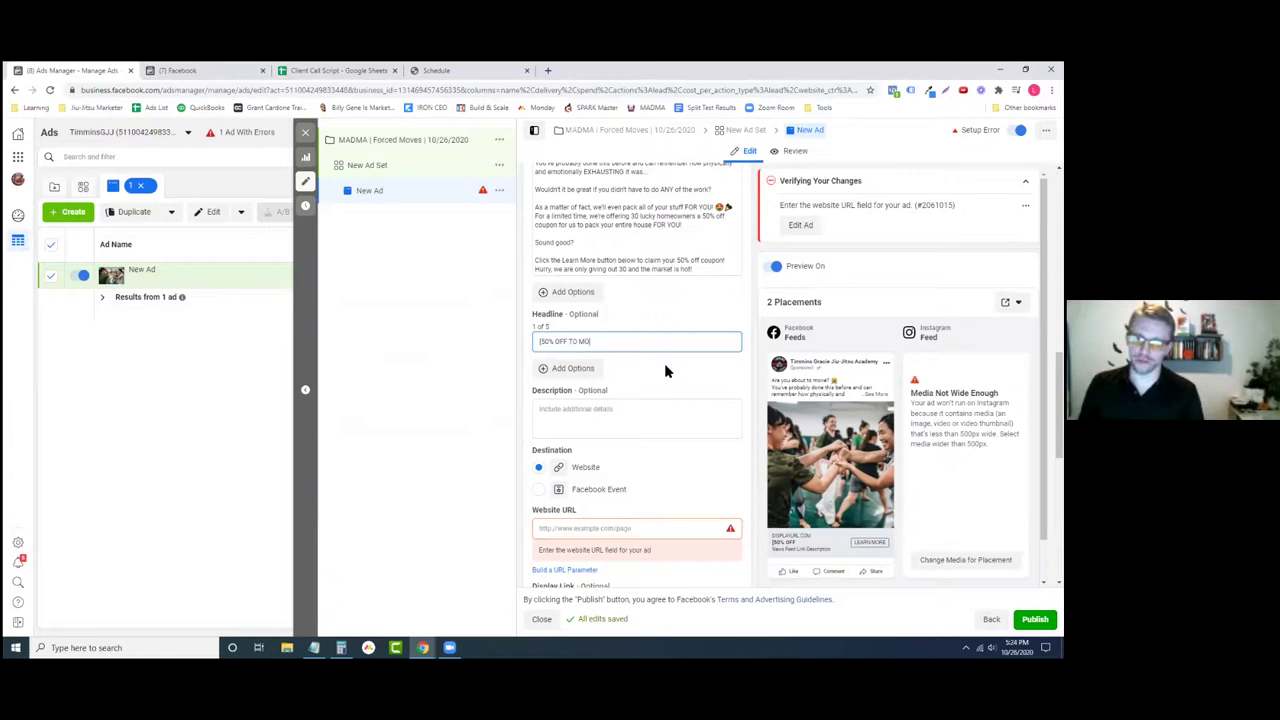
text(VE YOUR)
key(BackSpace)
key(BackSpace)
key(BackSpace)
key(BackSpace)
key(BackSpace)
key(BackSpace)
key(BackSpace)
key(BackSpace)
key(BackSpace)
key(BackSpace)
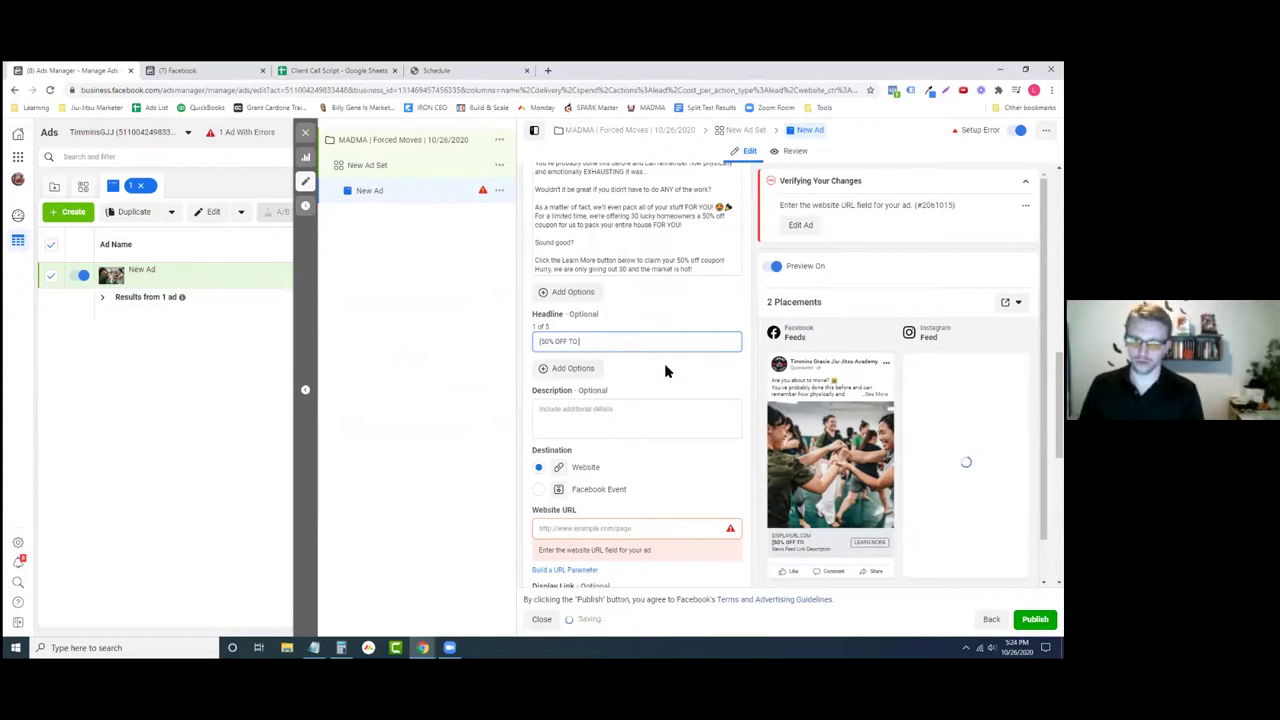
key(BackSpace)
key(BackSpace)
key(BackSpace)
key(BackSpace)
key(BackSpace)
key(BackSpace)
key(BackSpace)
key(BackSpace)
key(BackSpace)
key(BackSpace)
key(BackSpace)
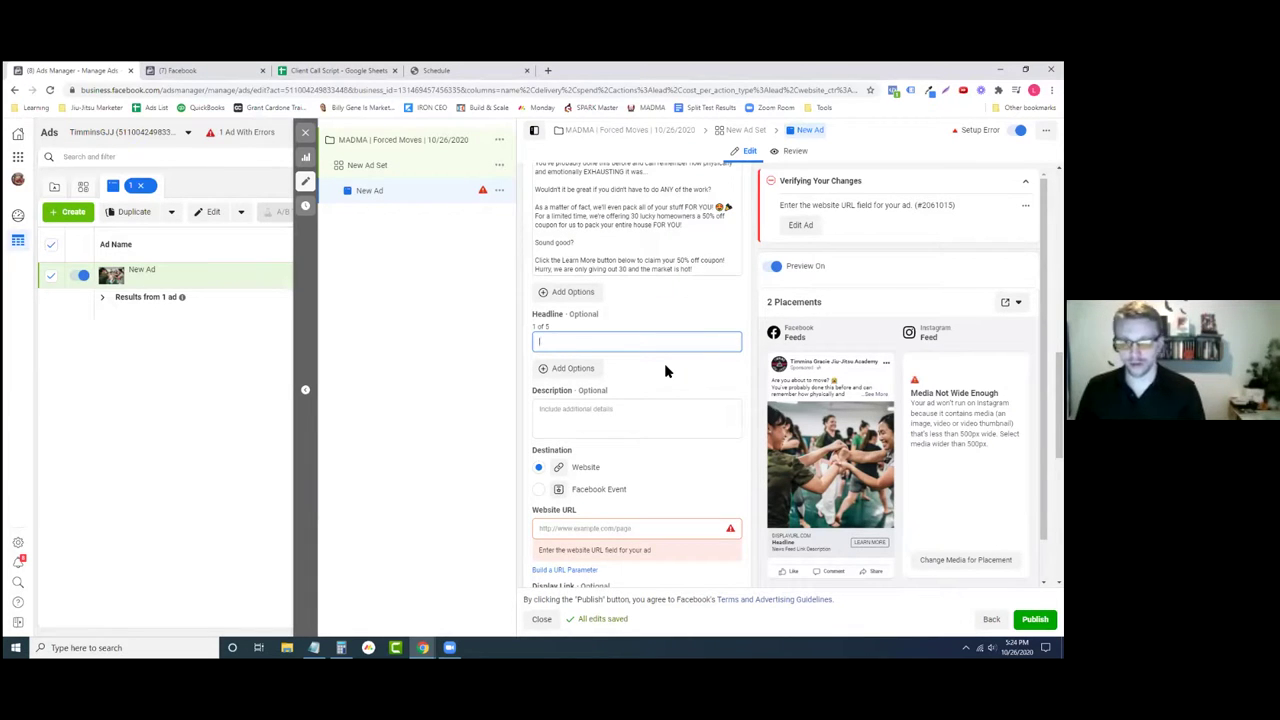
text(WE)
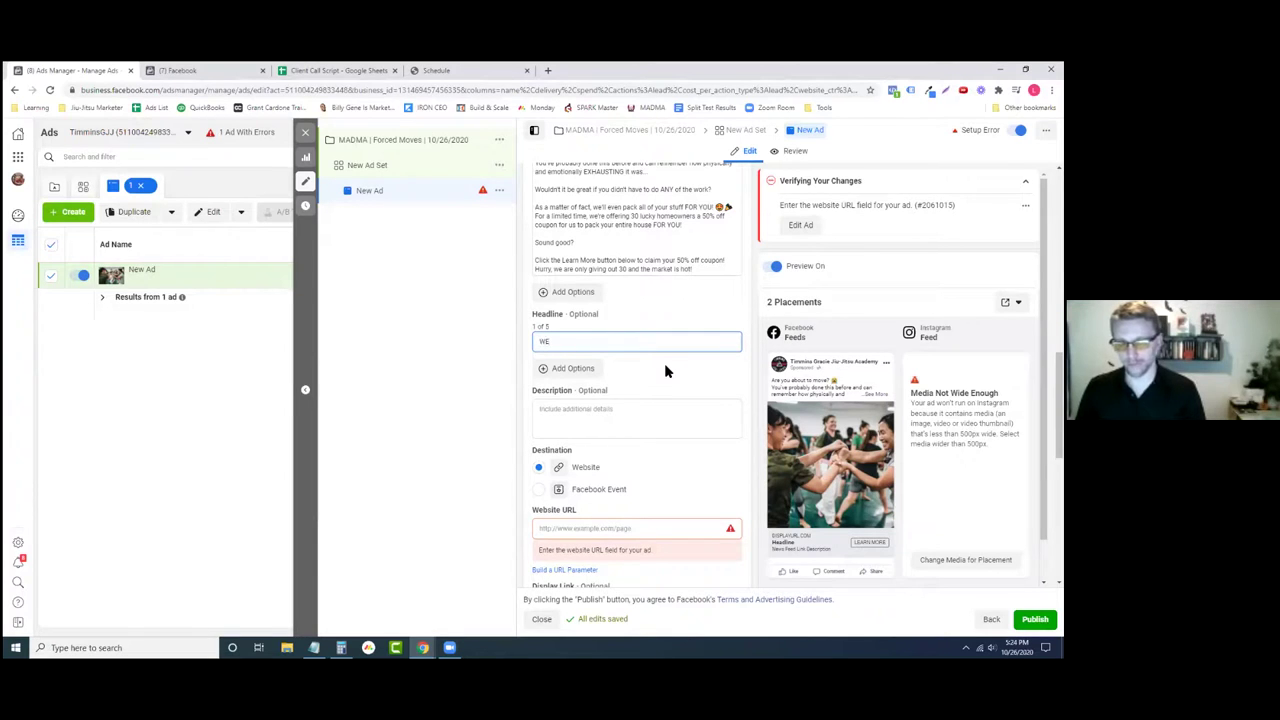
text('LL PACK YOUR ENTIRE H)
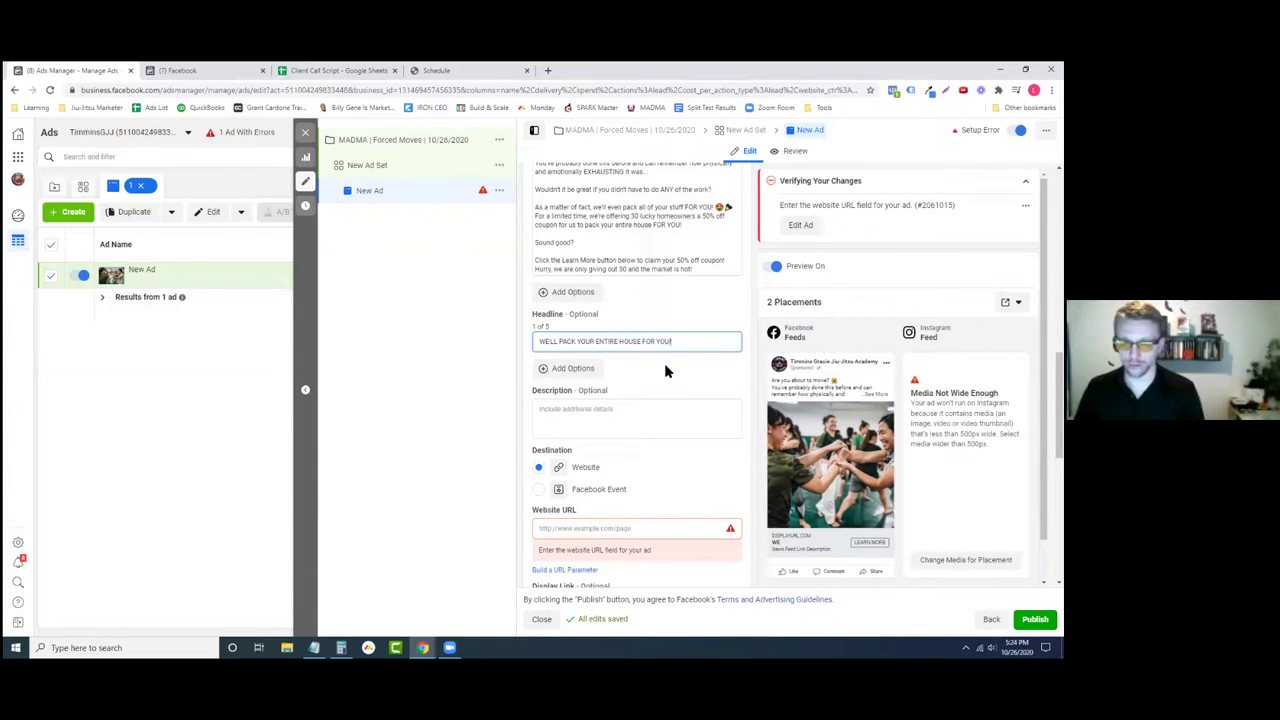
text(OUSE FOR YOU!)
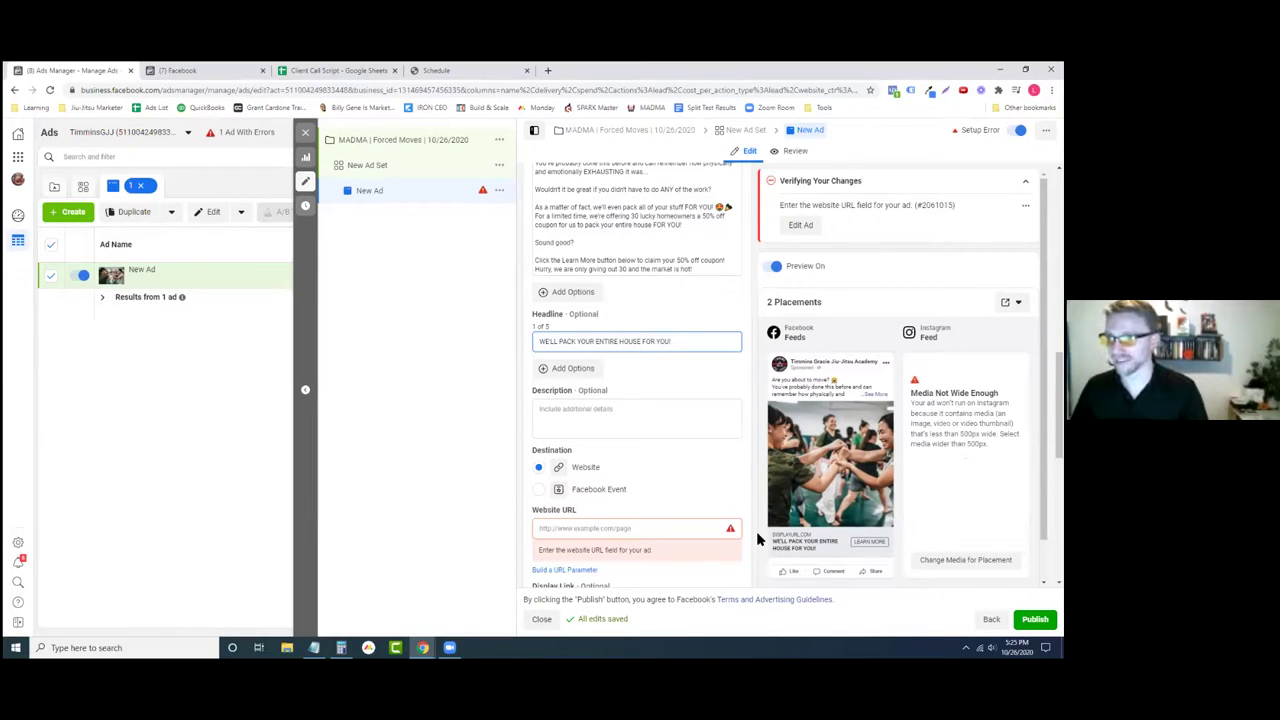
click(700, 363)
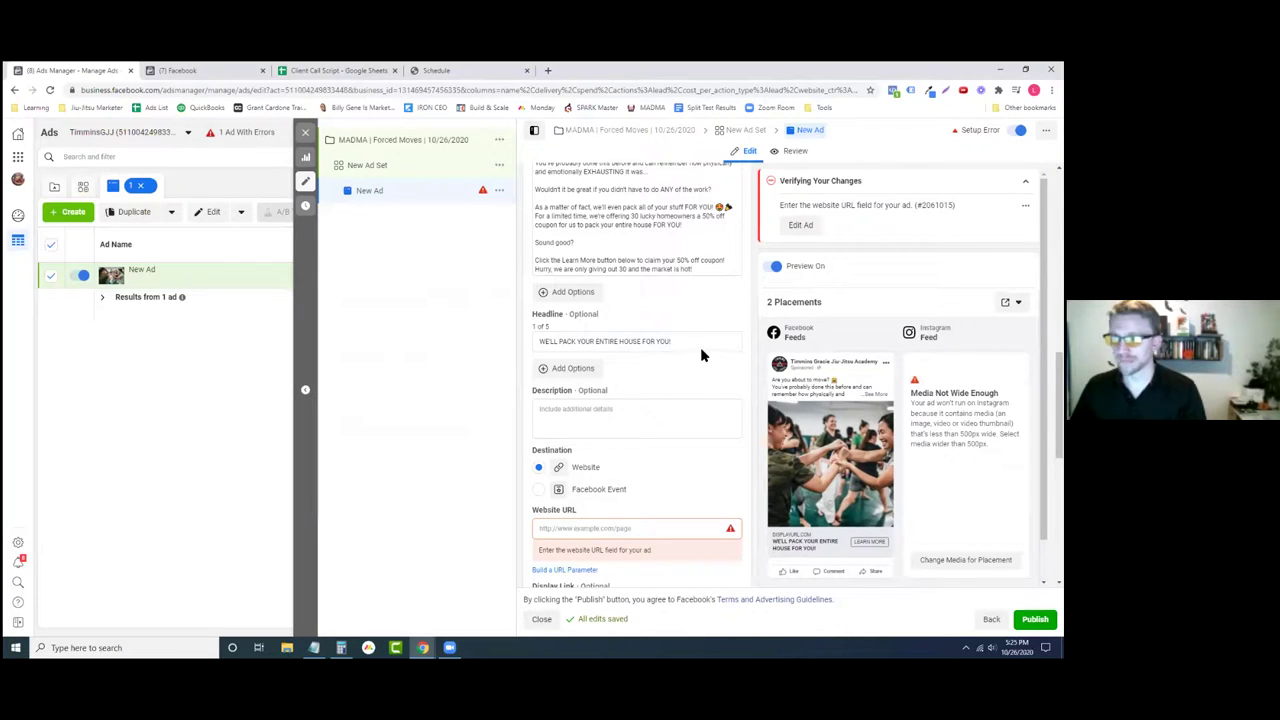
scroll(700, 350, down, 2)
- Replace the placeholder word 'description' with 'Claim your 50% off coupon' in the Description field
click(654, 306)
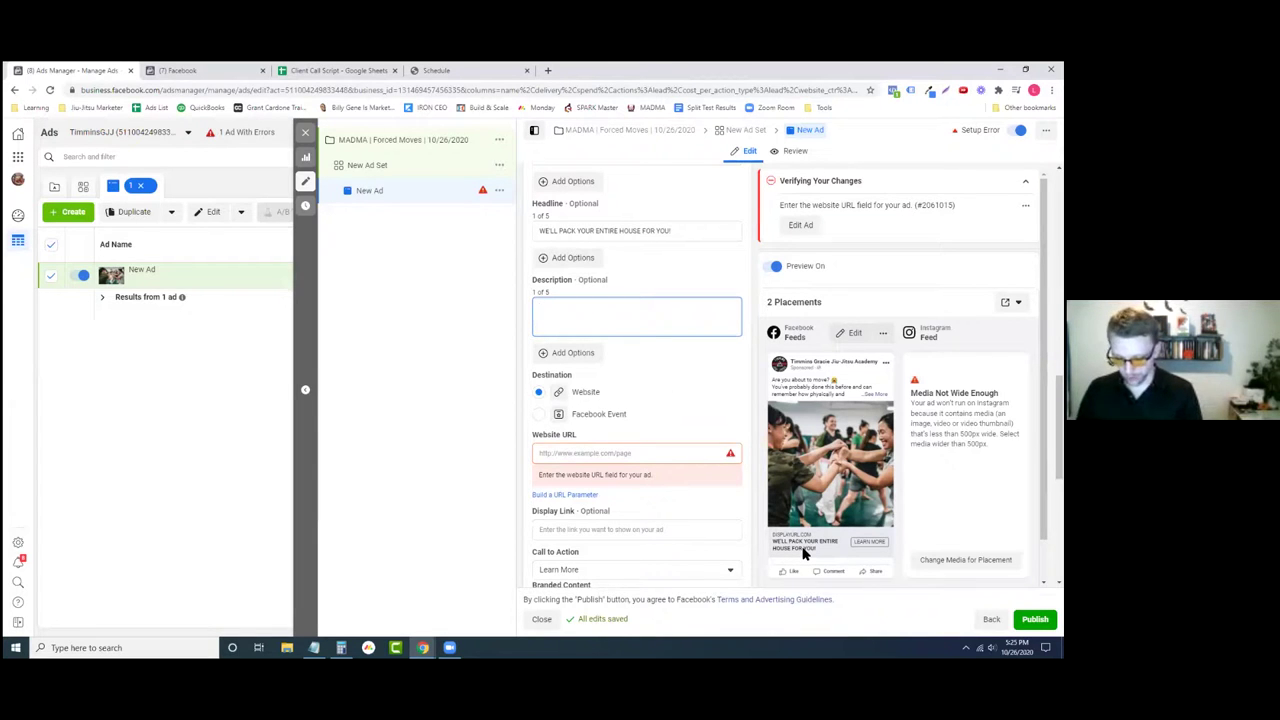
text(description)
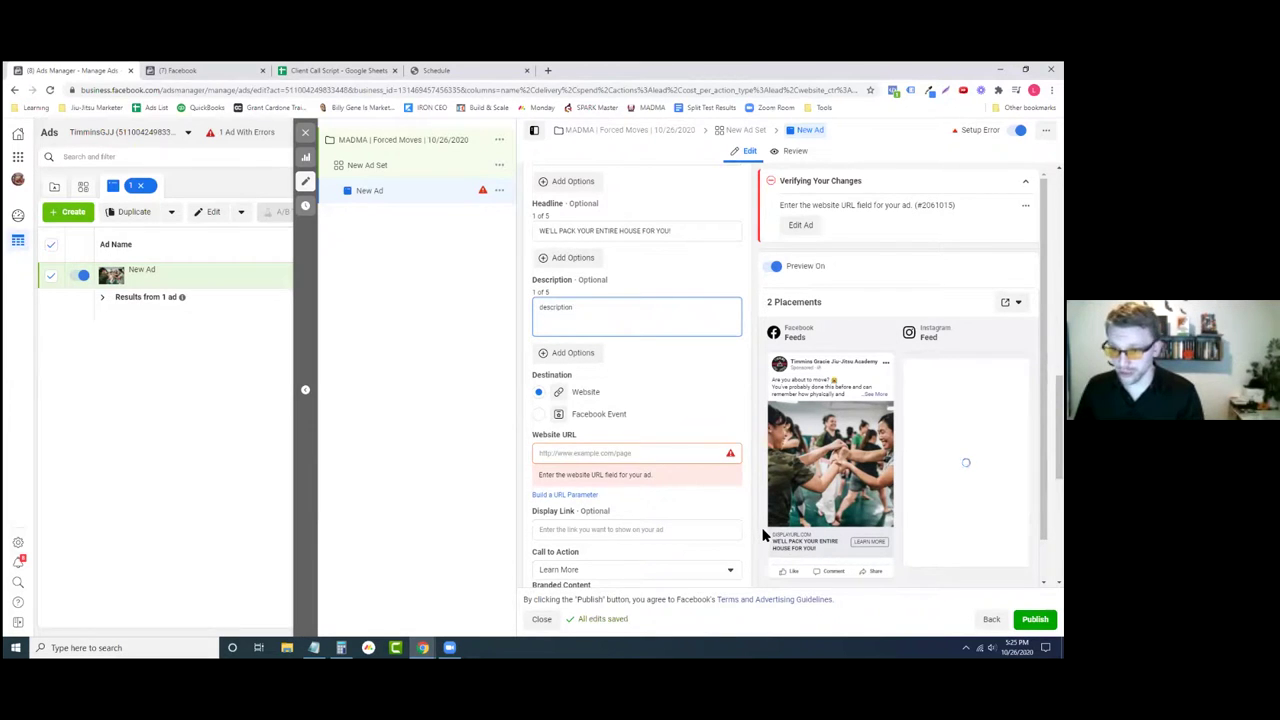
click(728, 383)
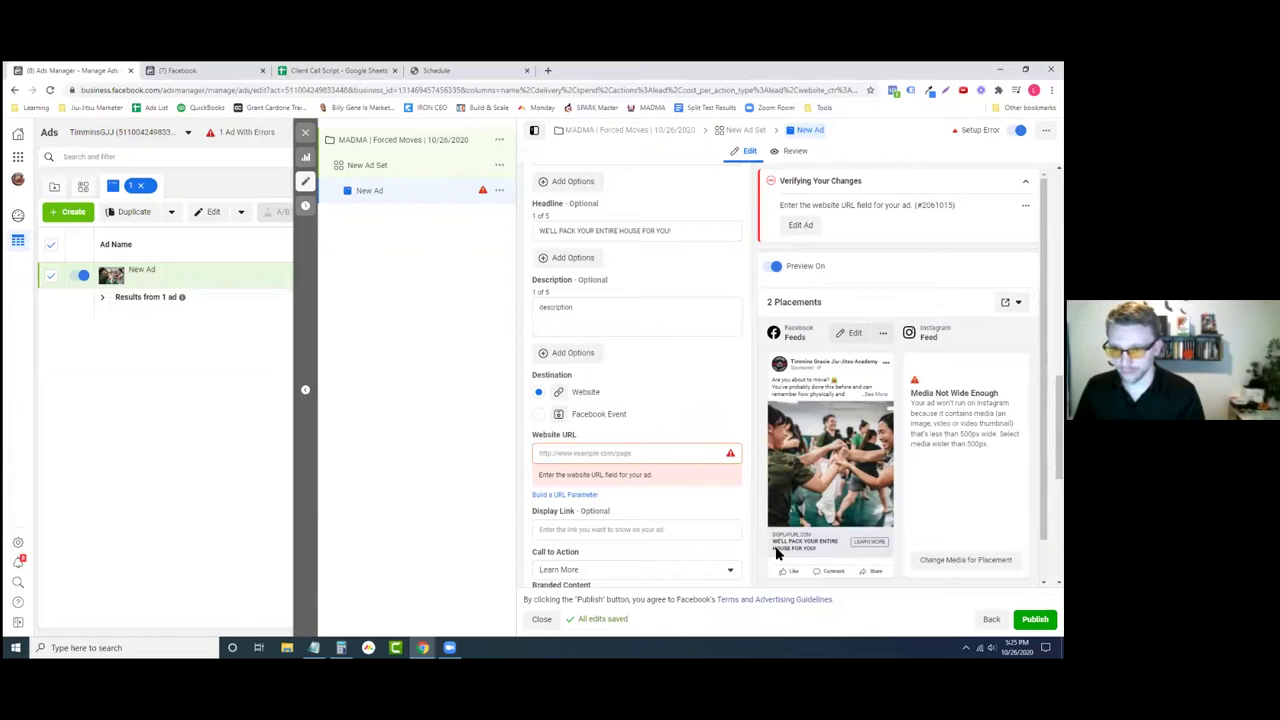
double_click(637, 307)
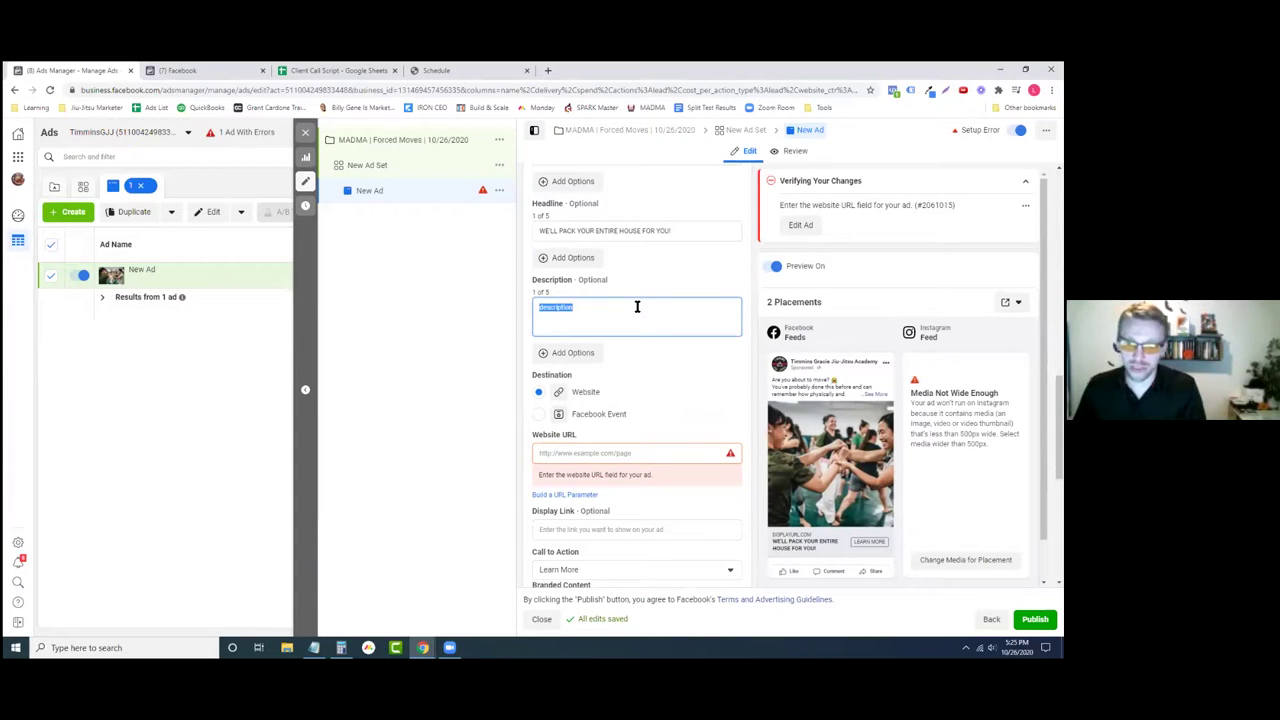
key(BackSpace)
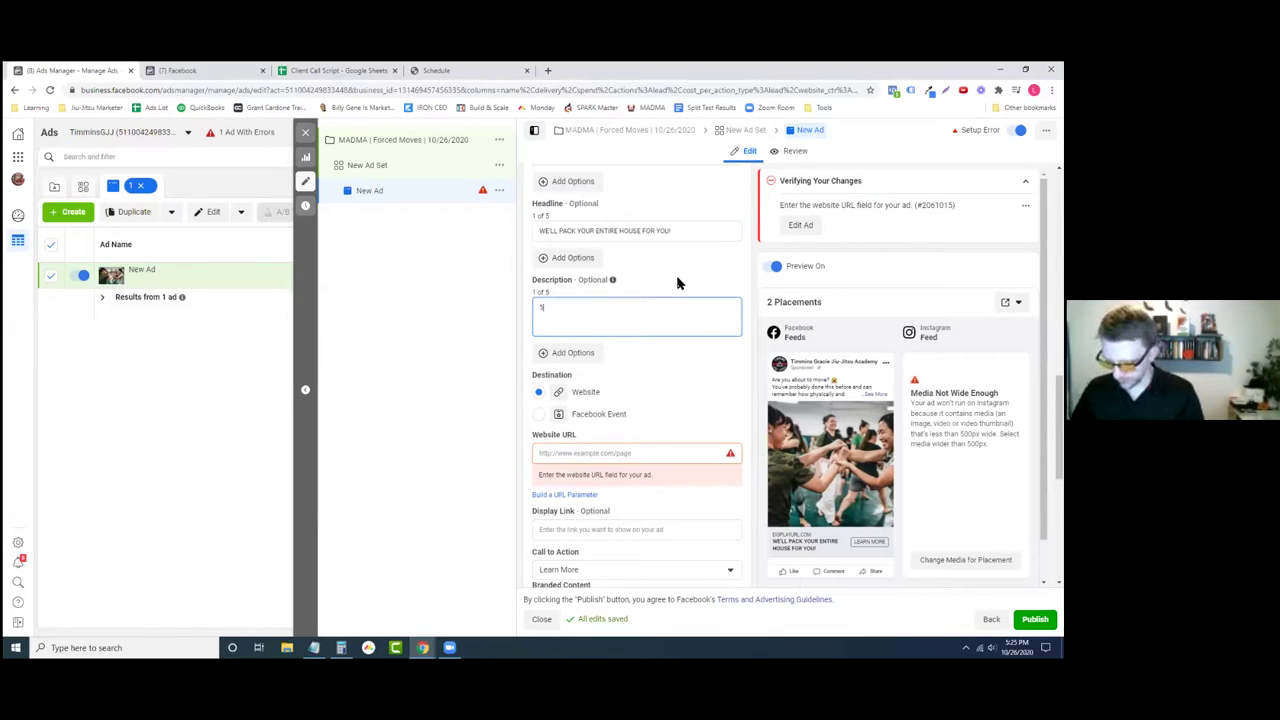
text(So)
key(BackSpace)
key(BackSpace)
text(Claim your 50% off coupon now!)
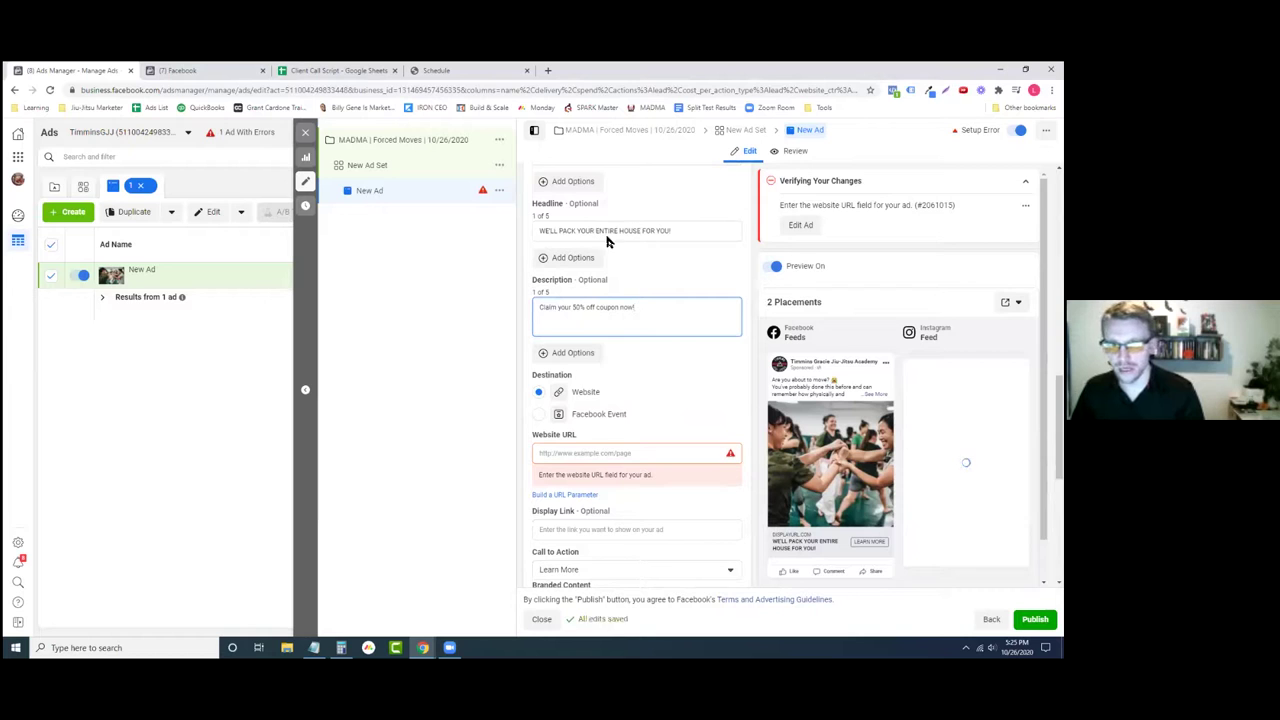
click(685, 253)
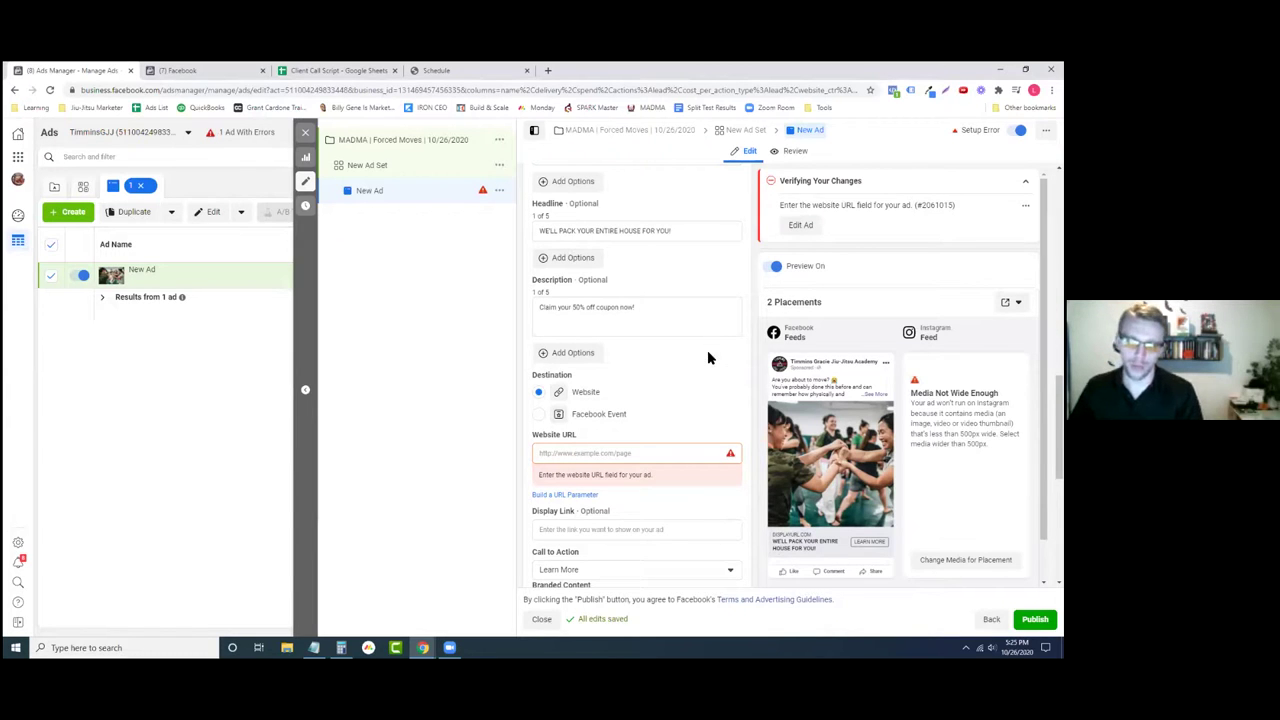
scroll(697, 345, down, 1)
- Leave the description, select the empty Website URL field, and switch to the Special Offer page
click(684, 261)
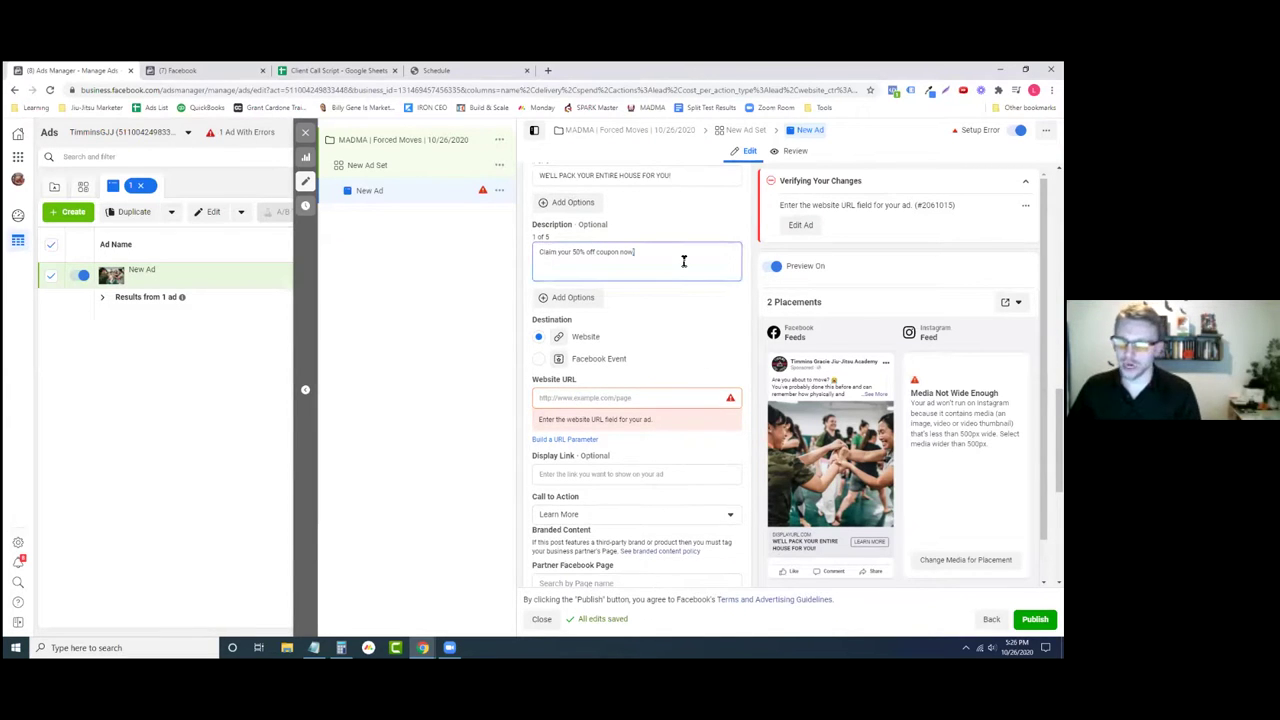
click(698, 297)
scroll(694, 295, down, 2)
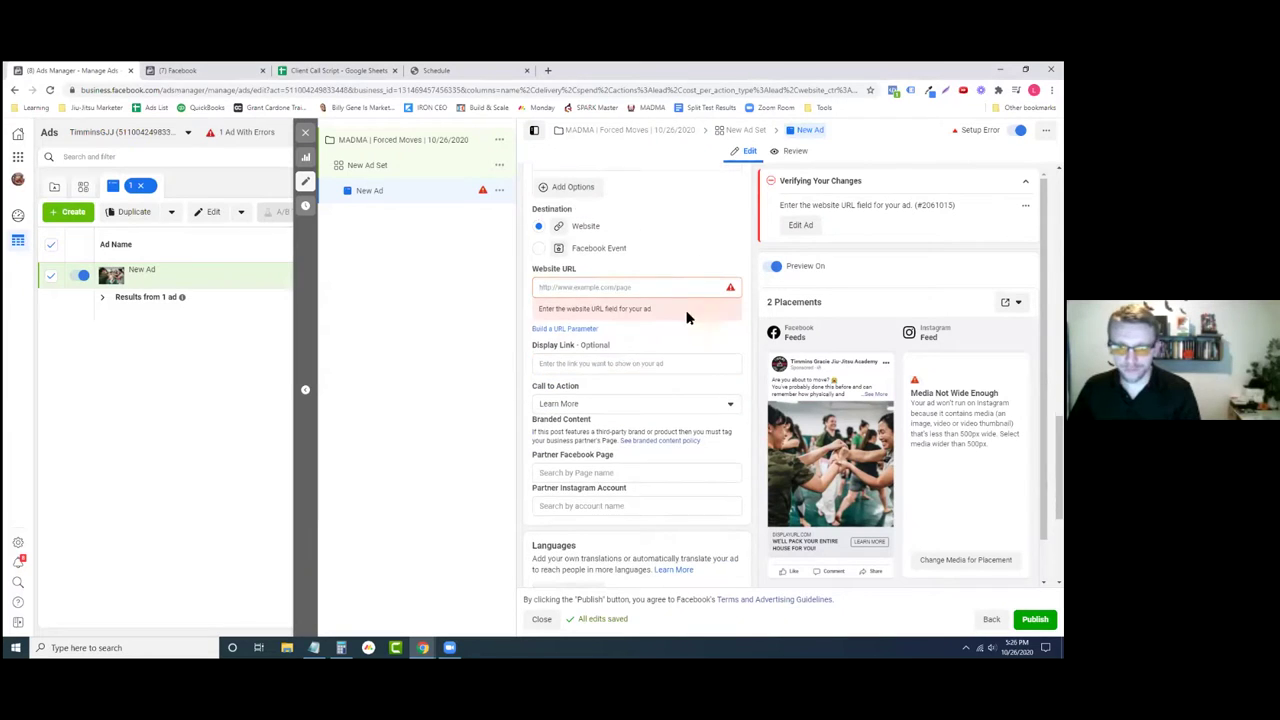
click(678, 287)
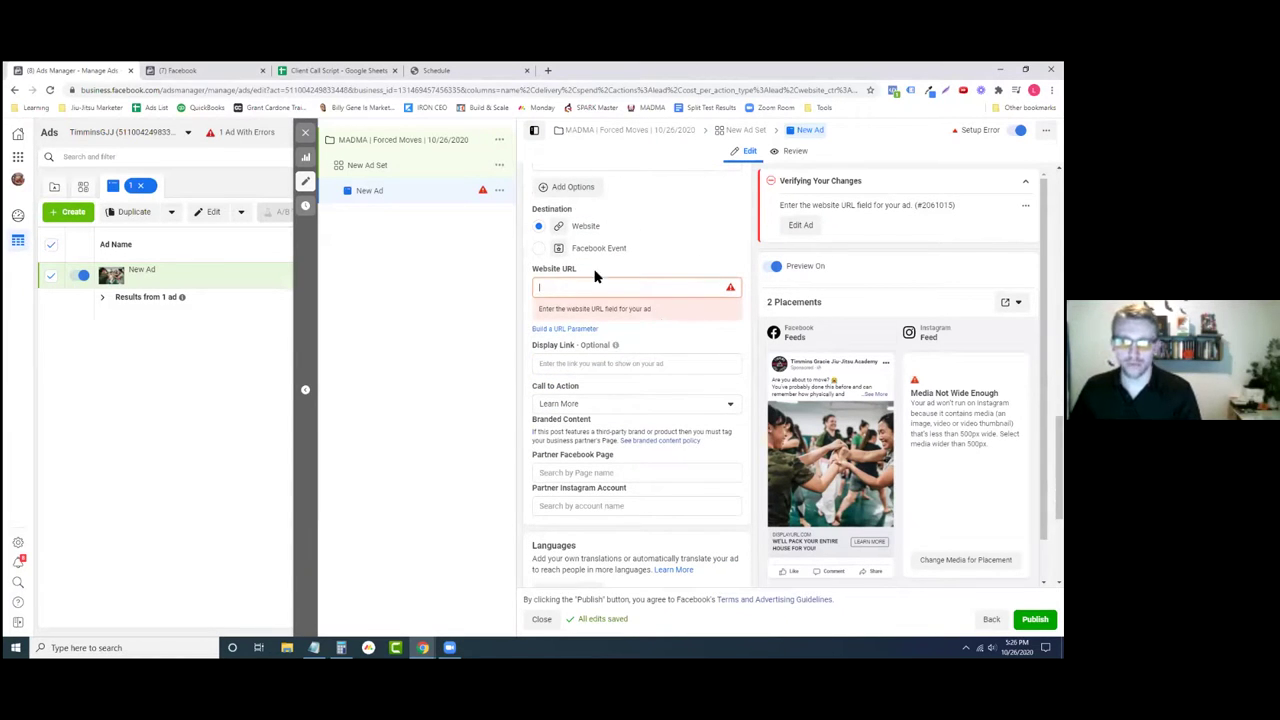
scroll(643, 345, up, 4)
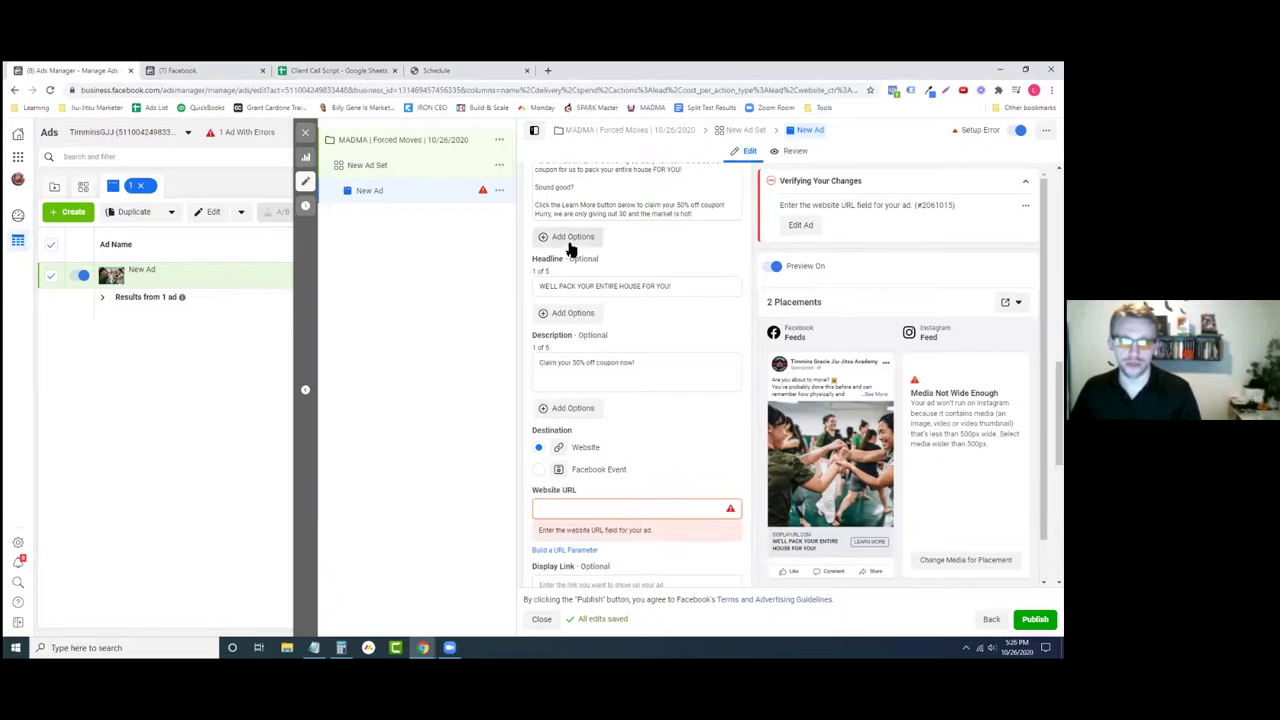
key(ctrl+4)
click(15, 90)
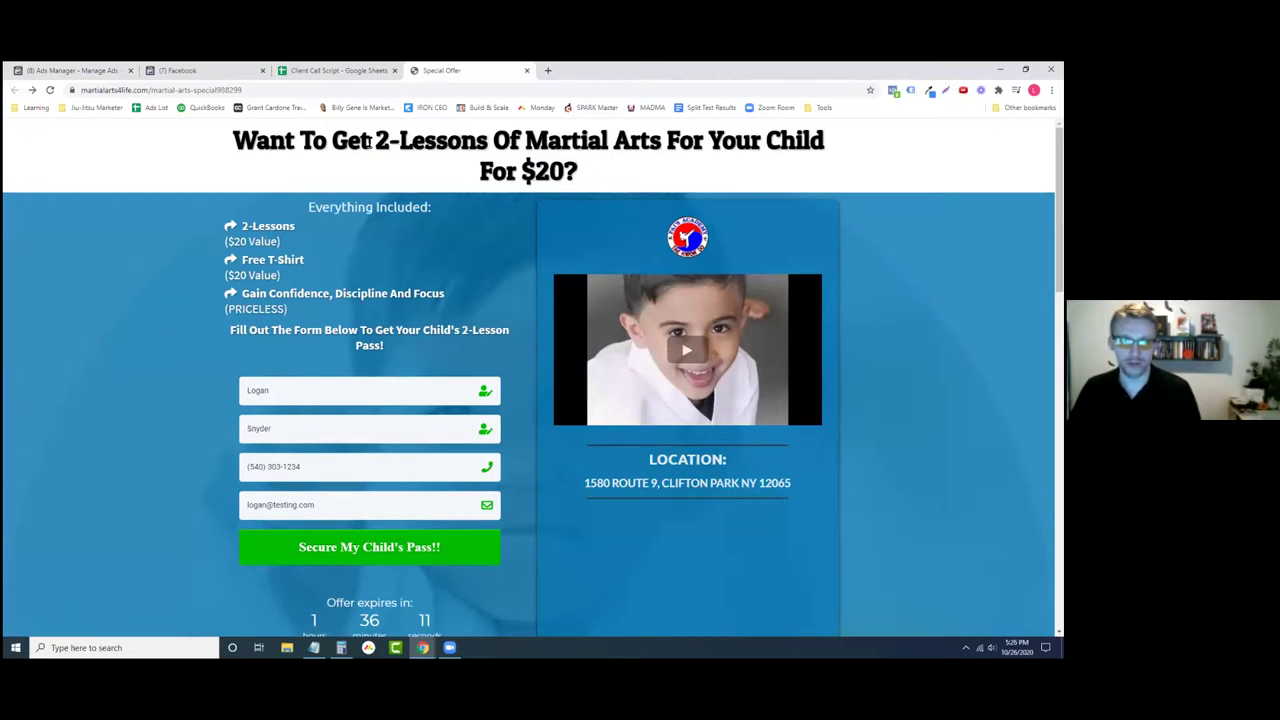
- Look over the Special Offer page's main headline, then go back to the Ads Manager ad editor
drag(369, 143, 582, 174)
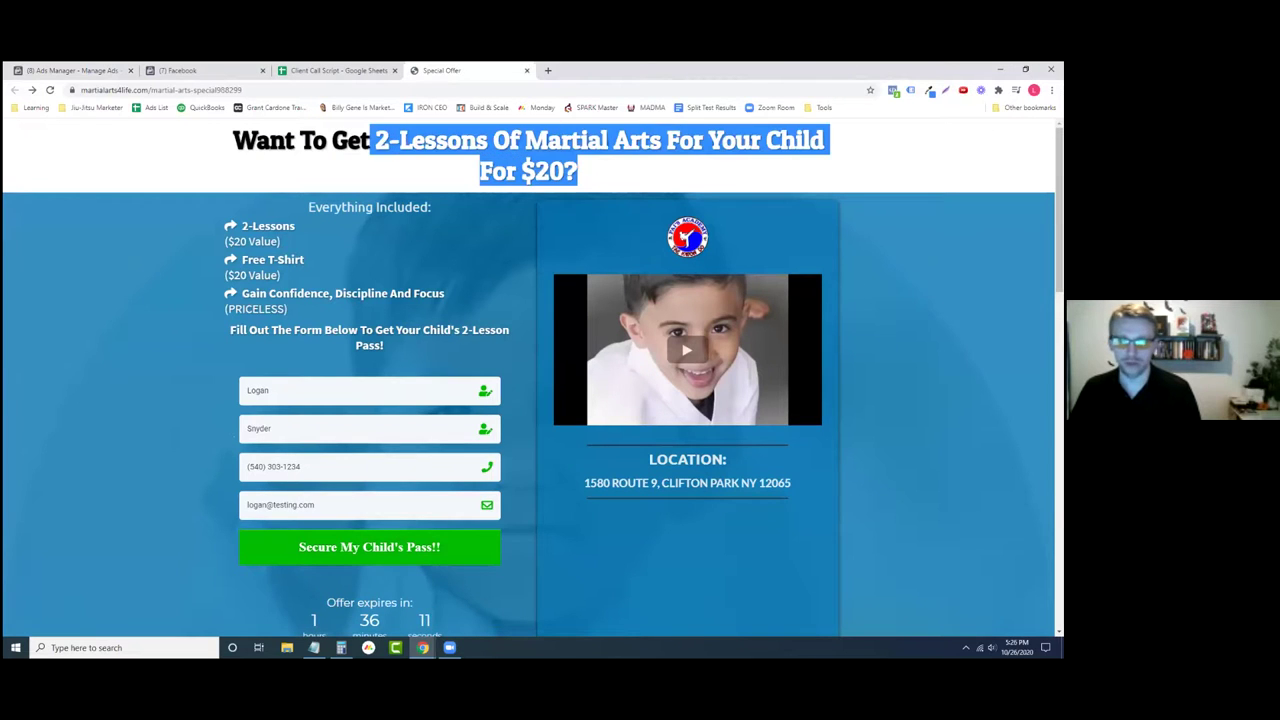
click(699, 145)
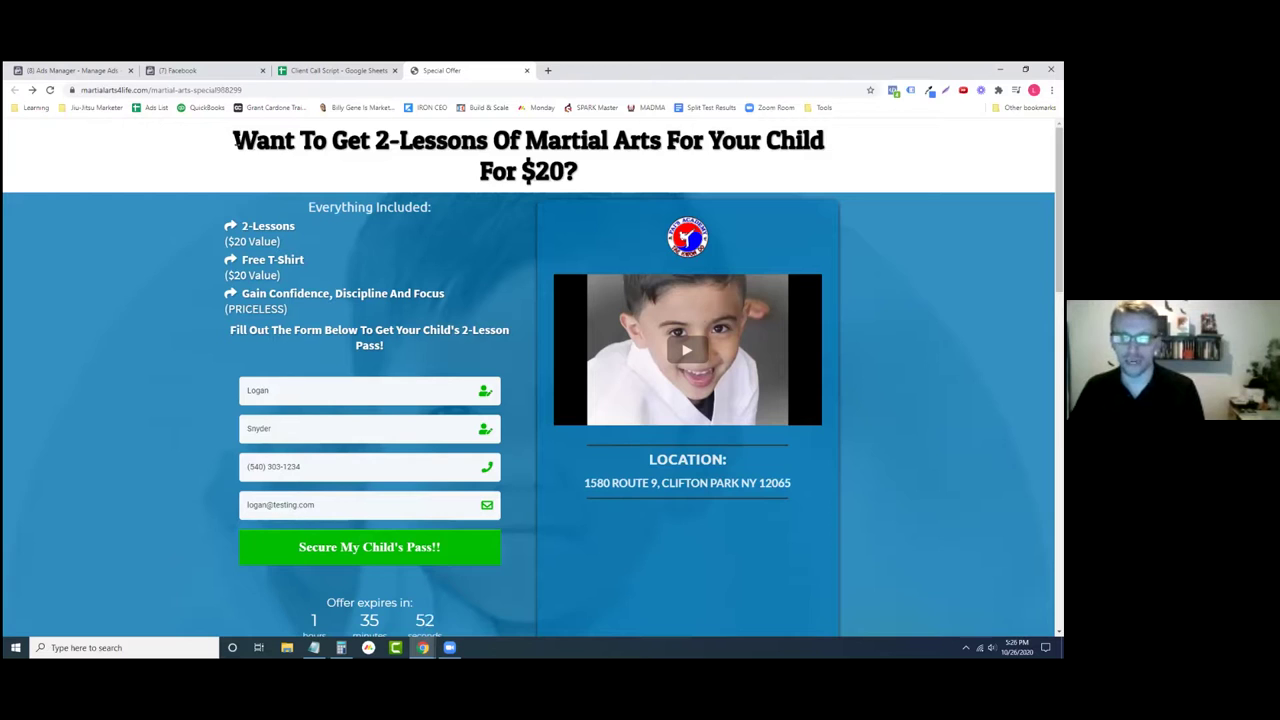
drag(234, 141, 823, 171)
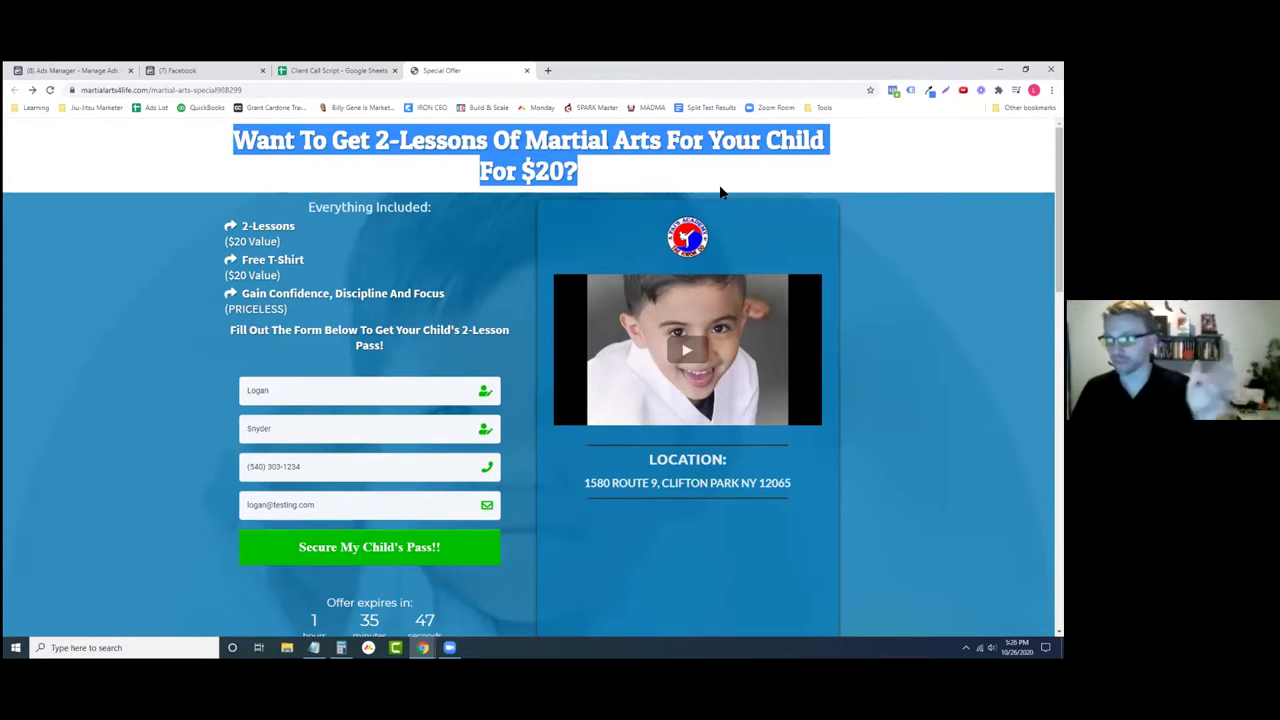
click(680, 152)
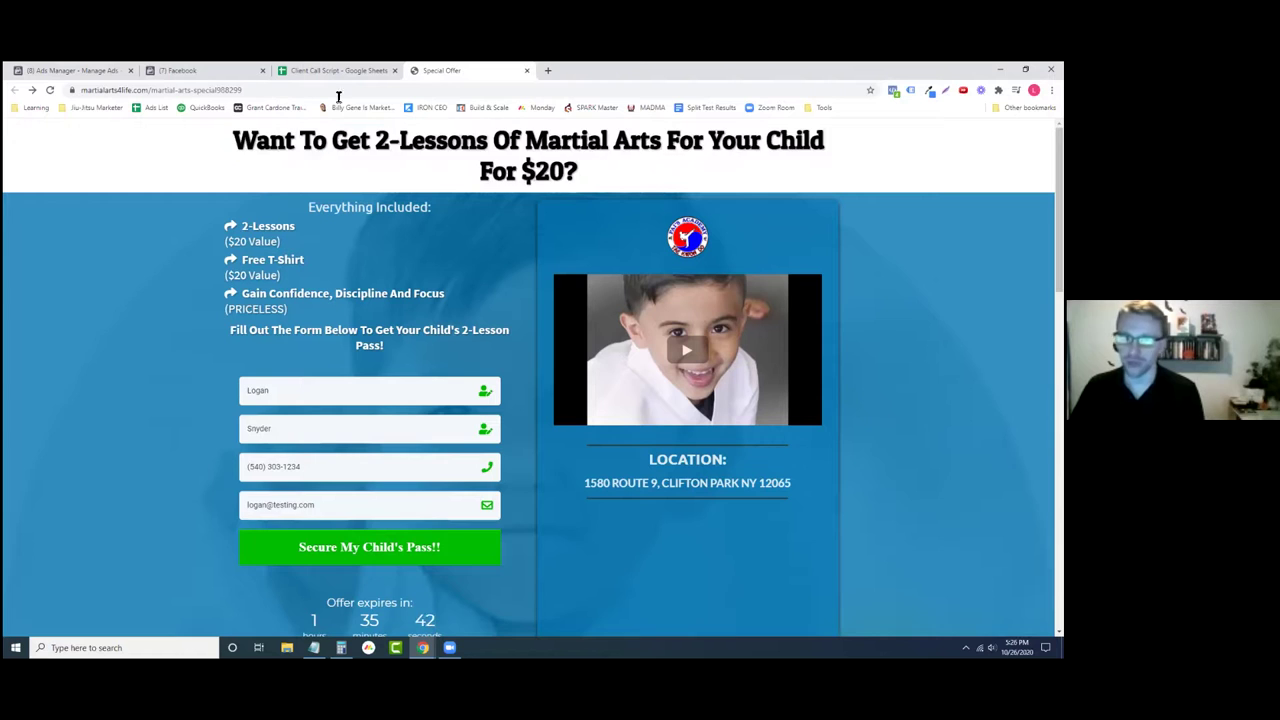
click(224, 67)
click(73, 68)
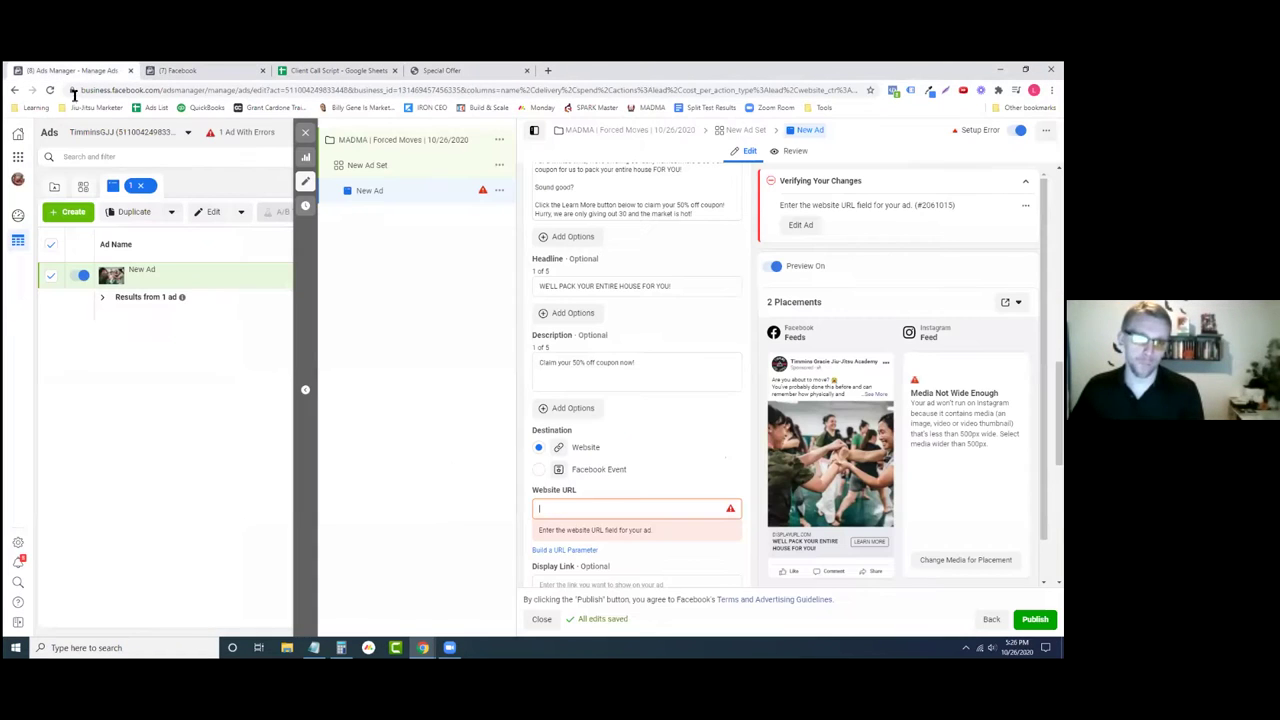
- Scroll to the bottom of the ad form and Publish; the ad fails for lacking a website URL
scroll(630, 482, down, 2)
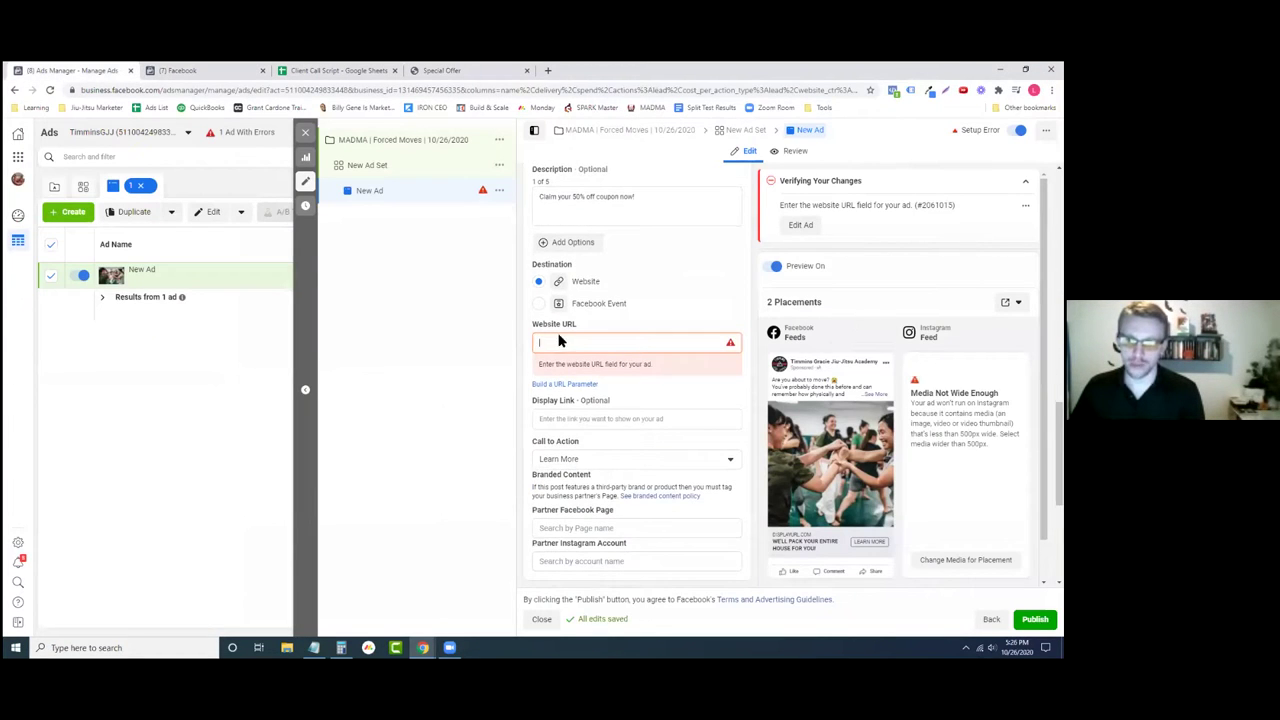
scroll(600, 350, down, 1)
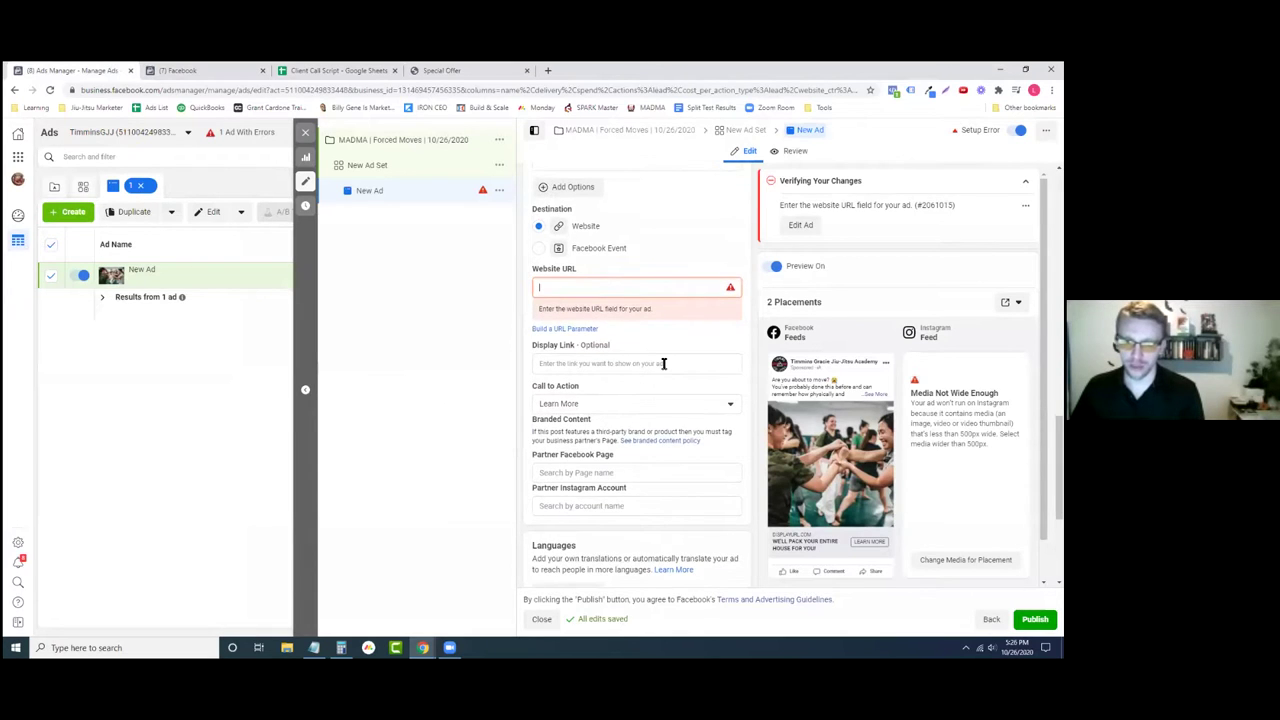
scroll(659, 368, down, 2)
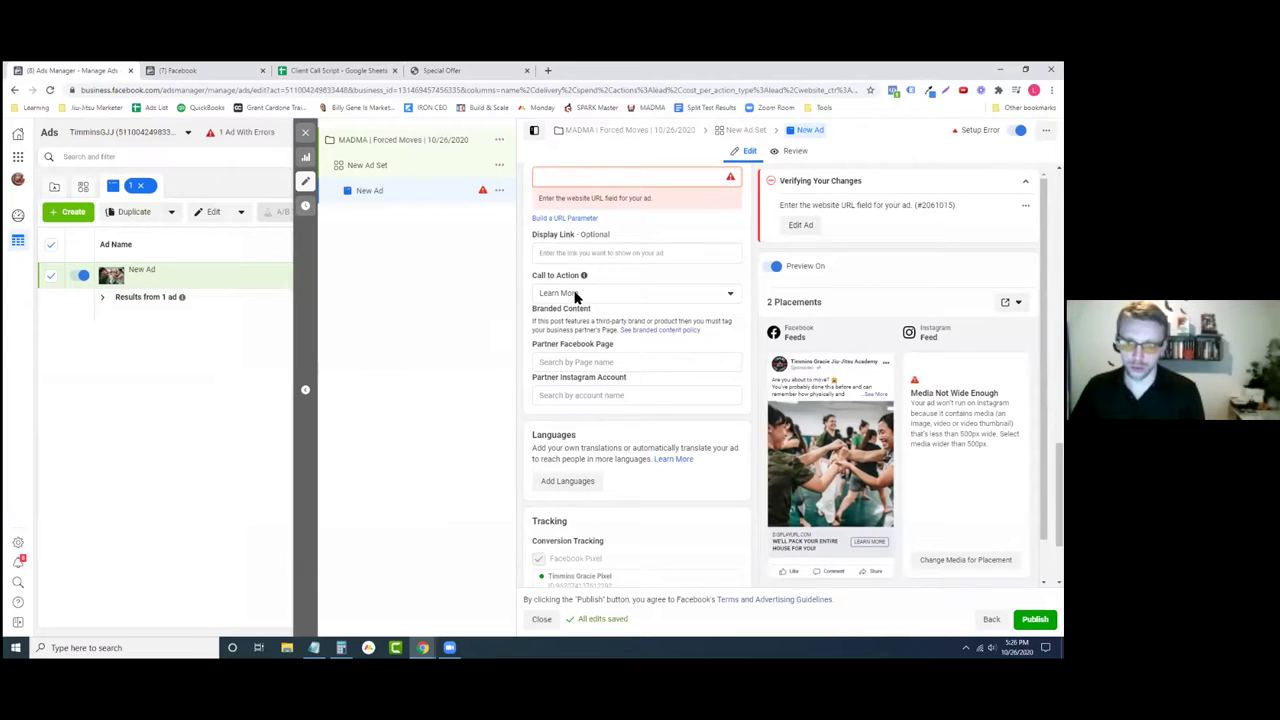
scroll(531, 351, down, 2)
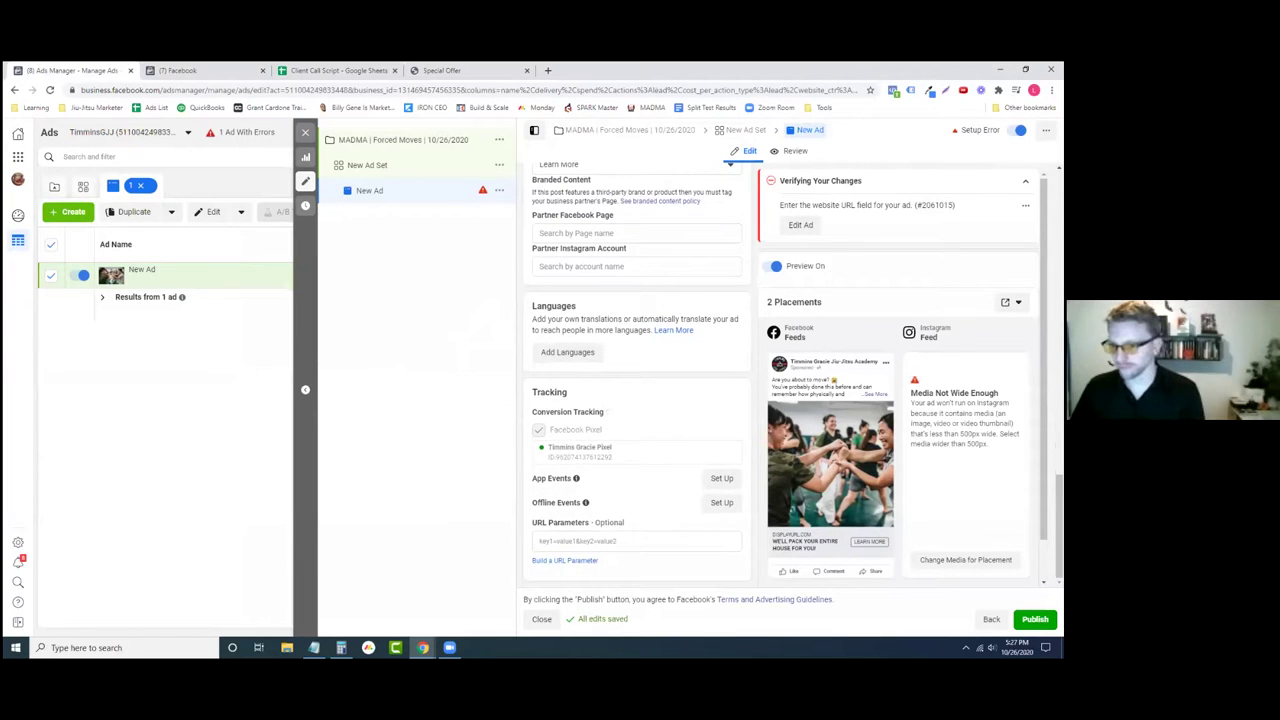
click(1035, 619)
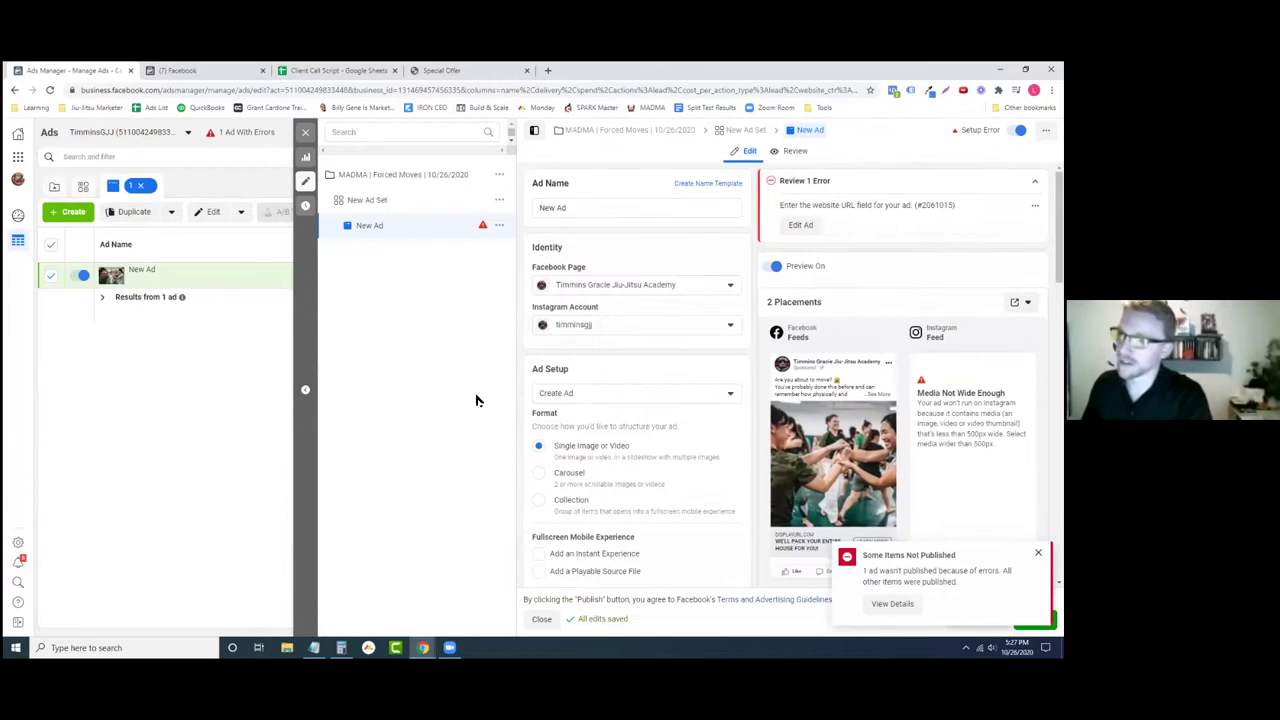
- Dismiss the not-published error and close the ad editor, keeping New Ad as an unpublished draft
click(1038, 552)
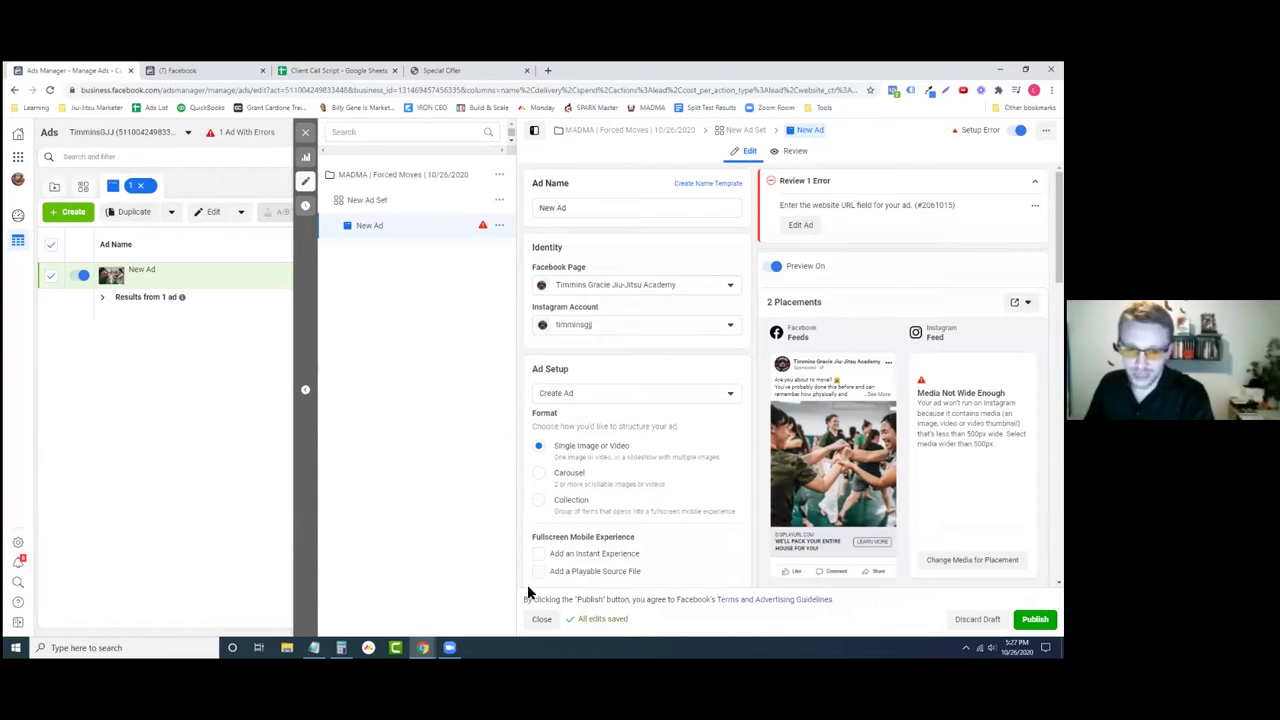
click(538, 620)
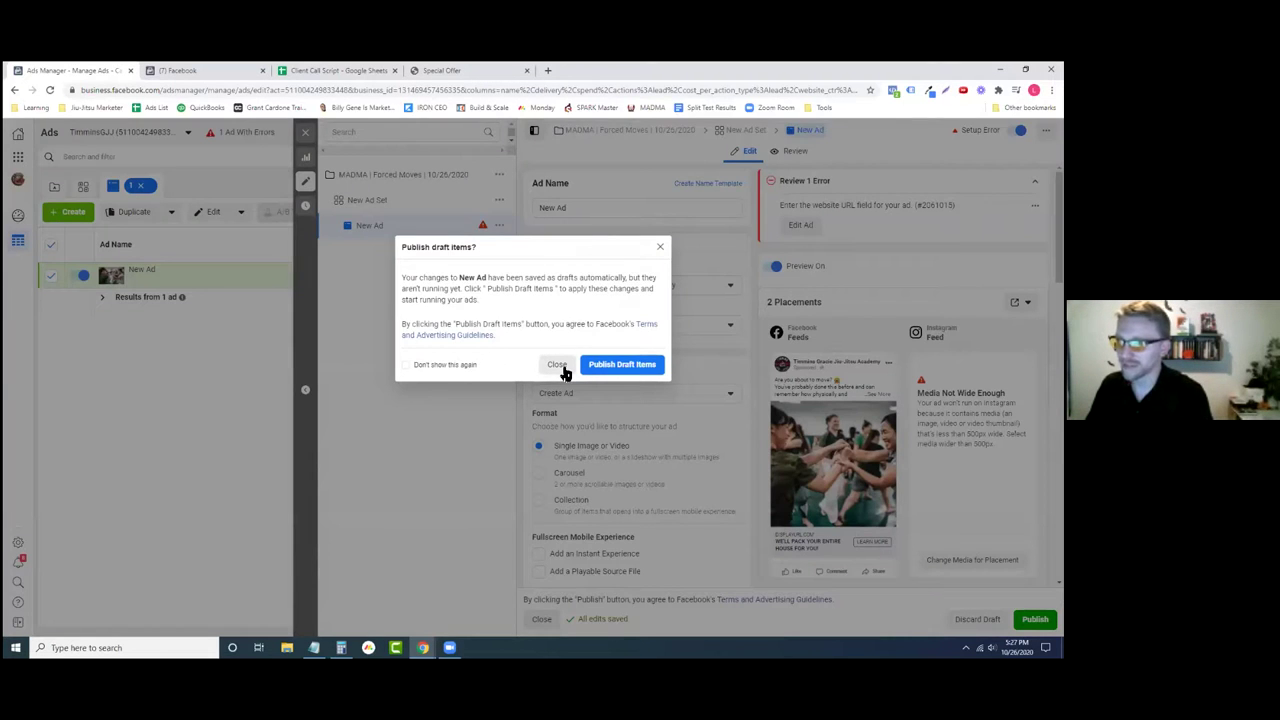
click(560, 366)
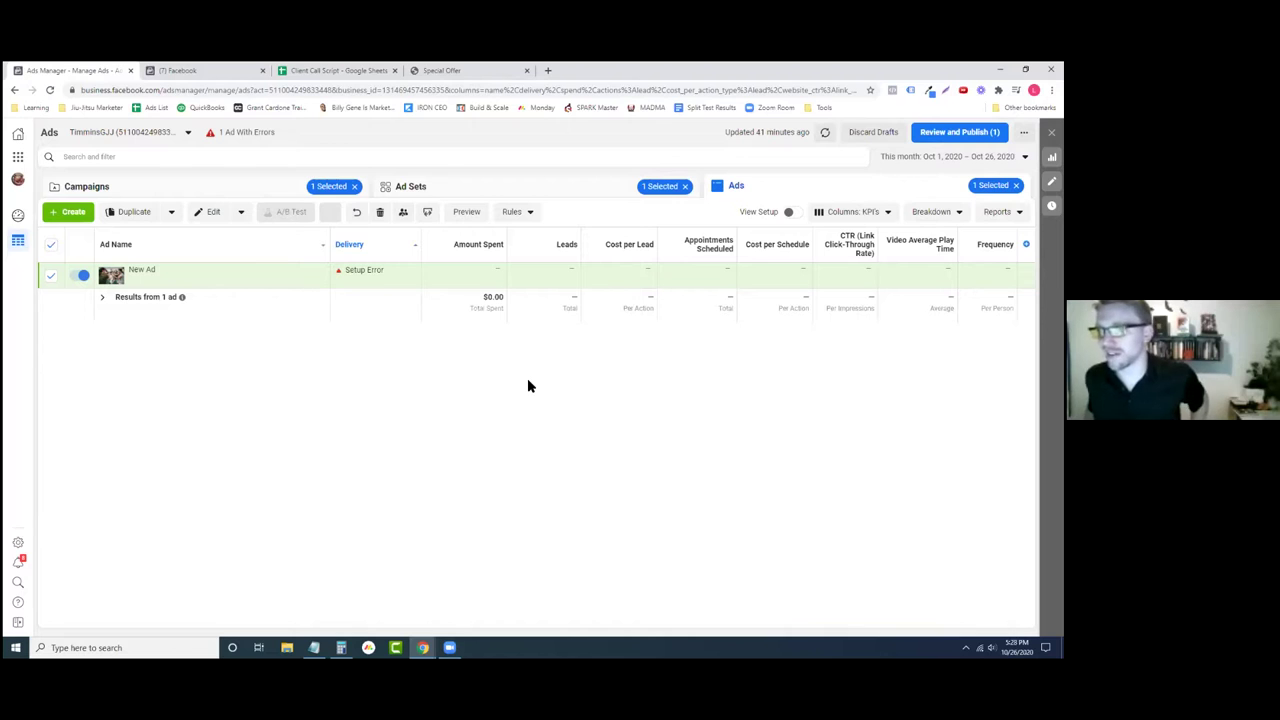
click(480, 70)
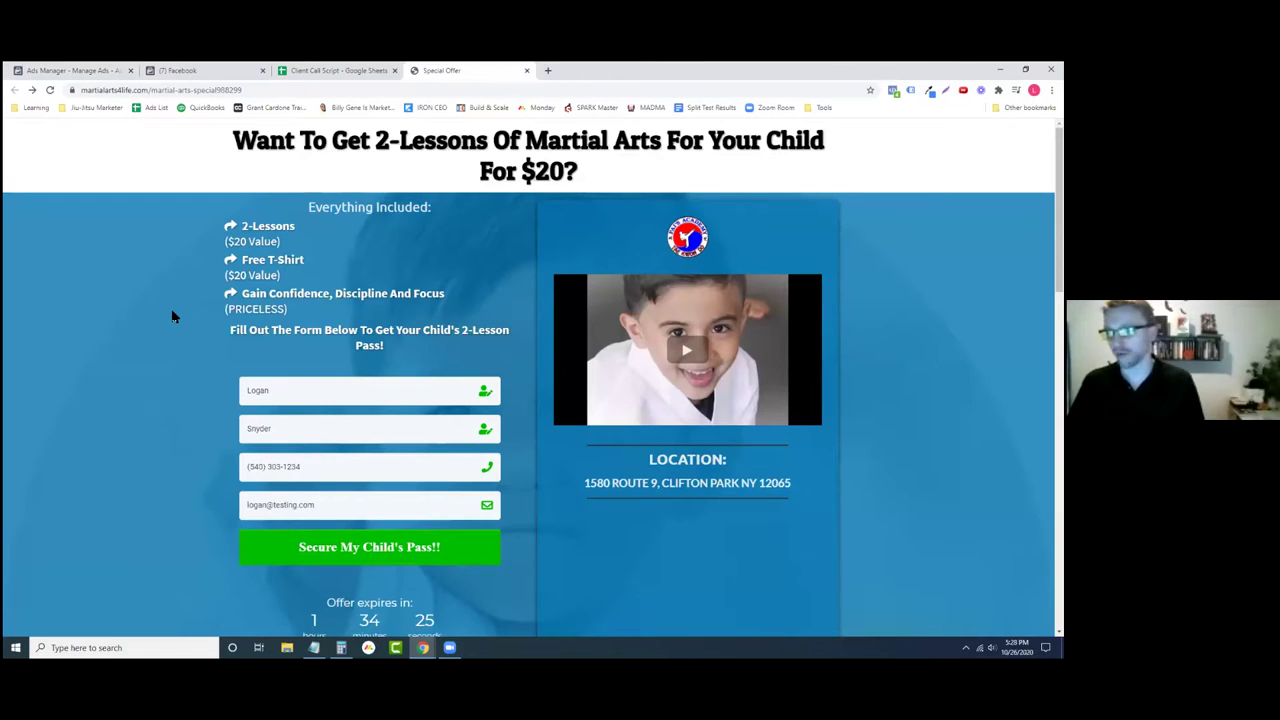
drag(212, 150, 816, 168)
drag(221, 206, 478, 337)
click(489, 345)
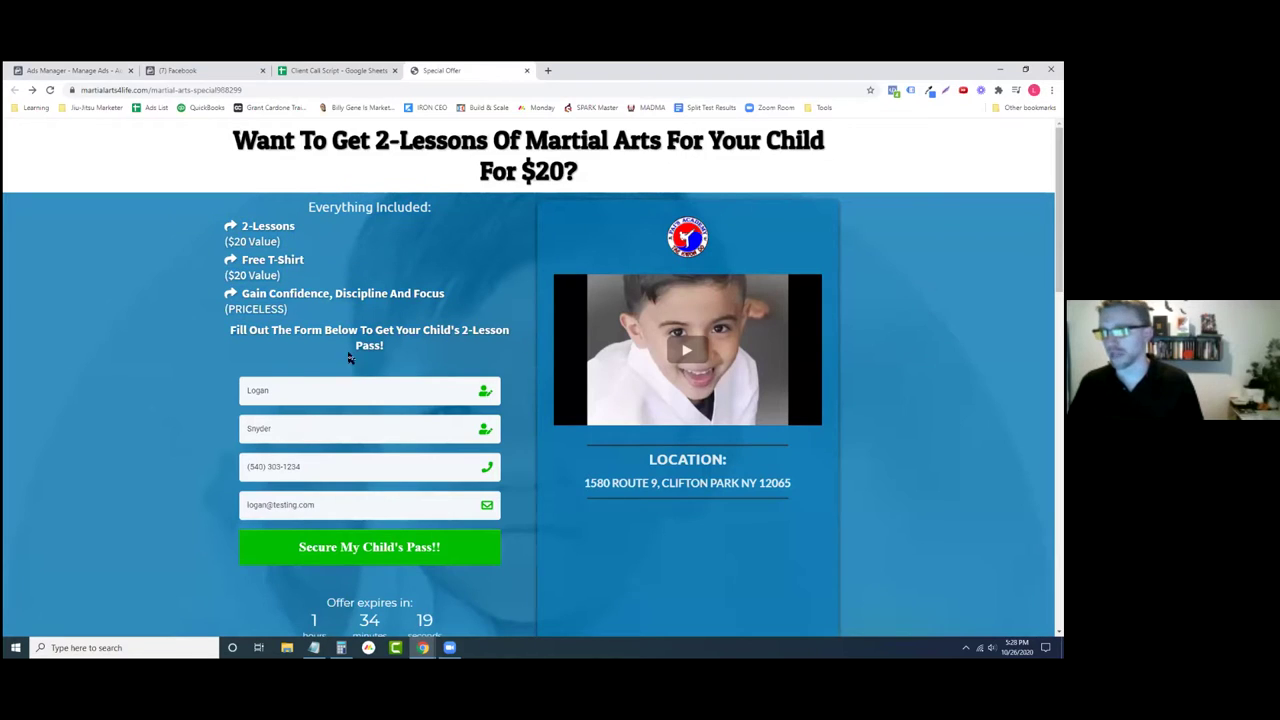
drag(194, 406, 659, 562)
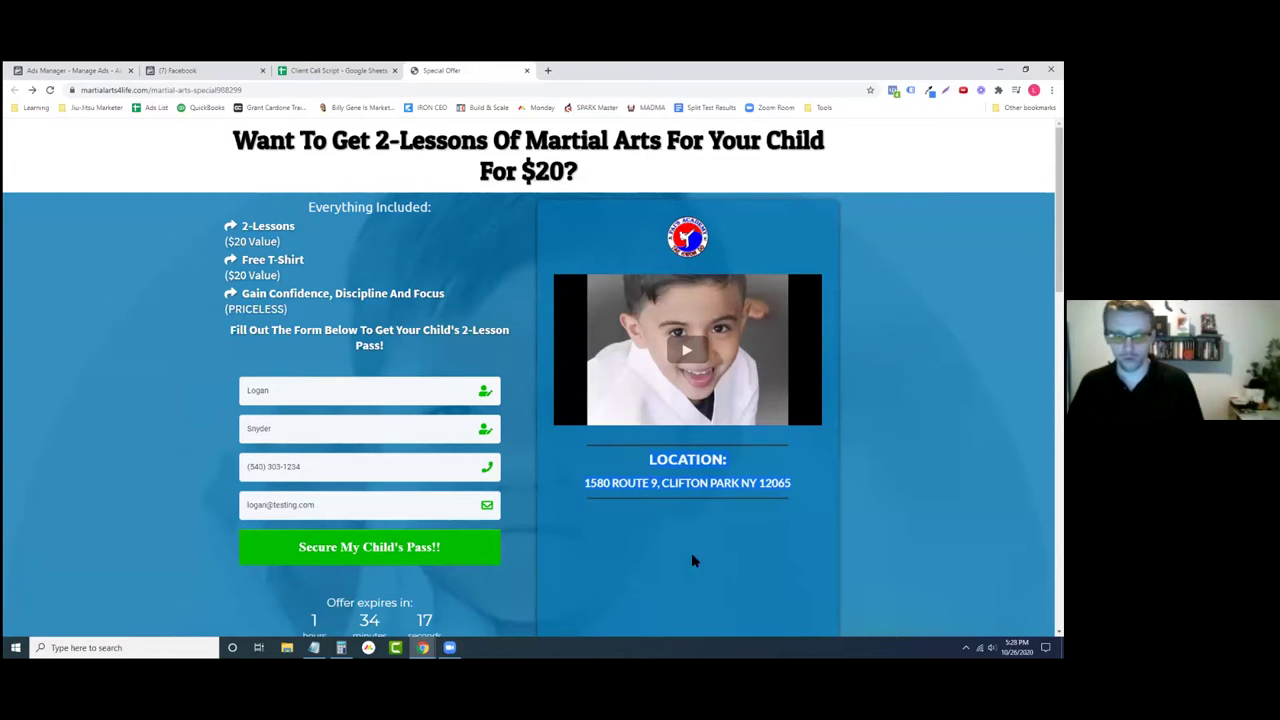
click(755, 542)
triple_click(642, 463)
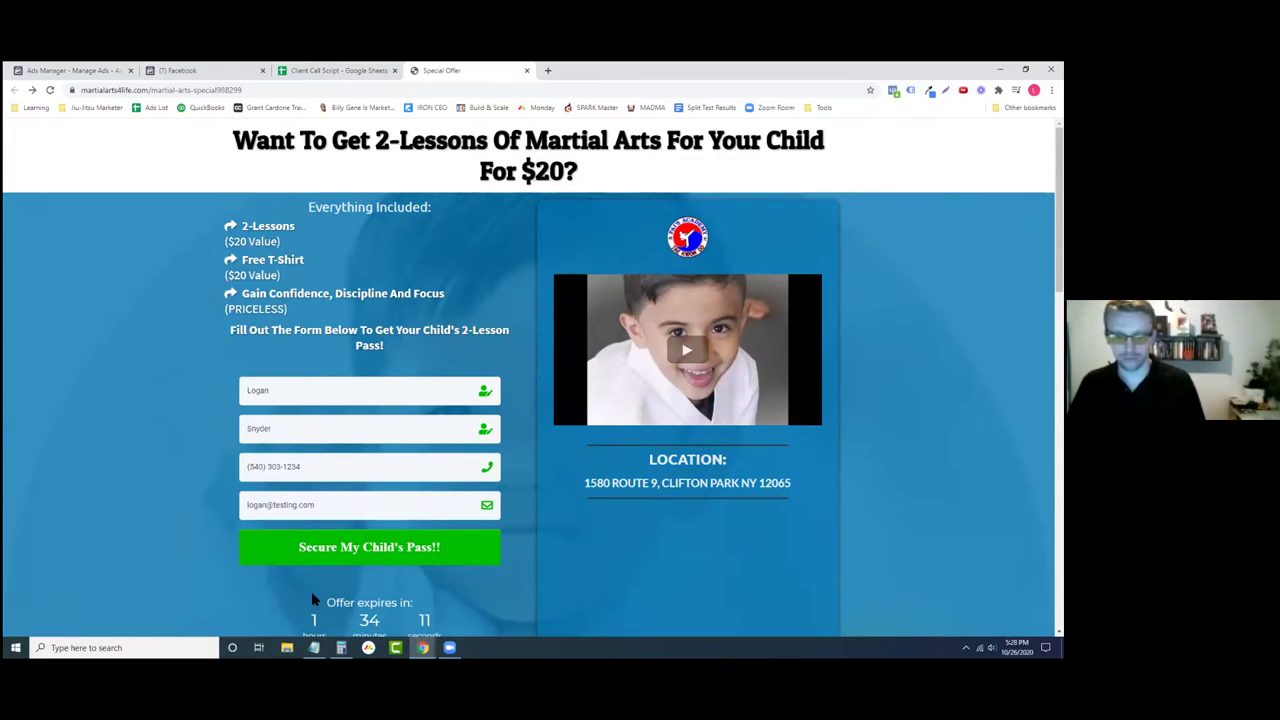
click(176, 526)
scroll(177, 529, down, 1)
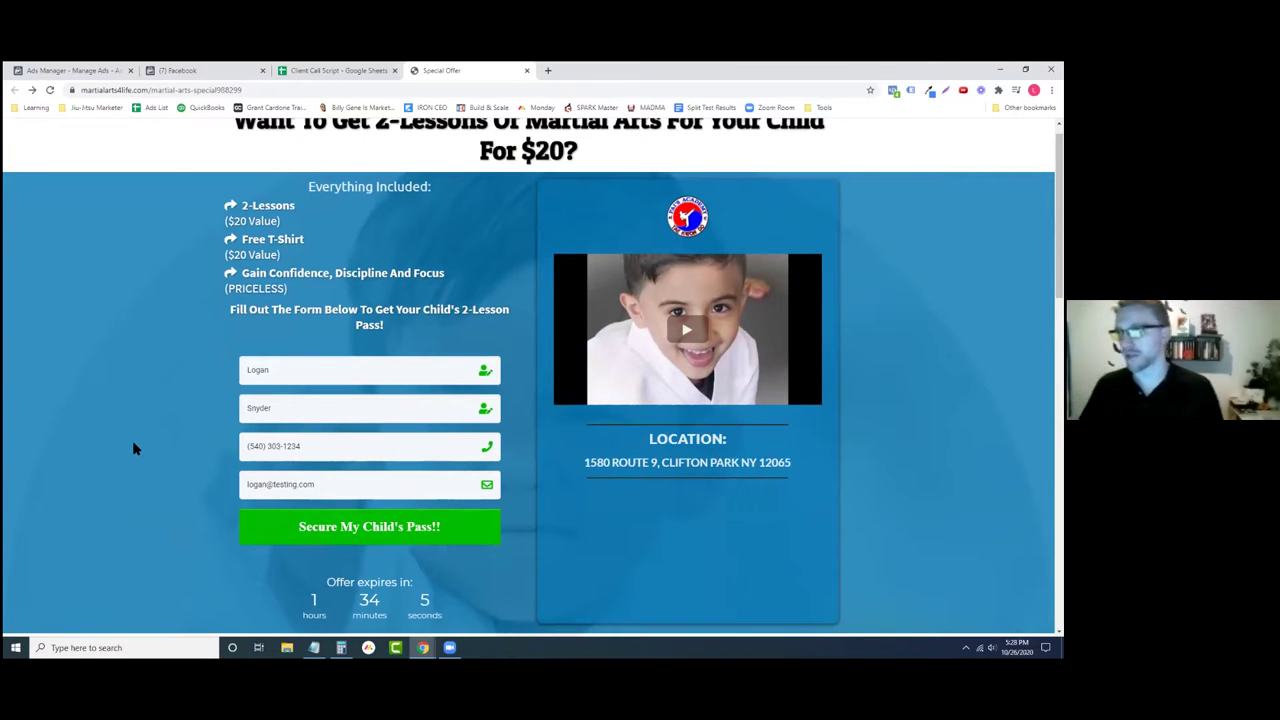
scroll(134, 440, up, 1)
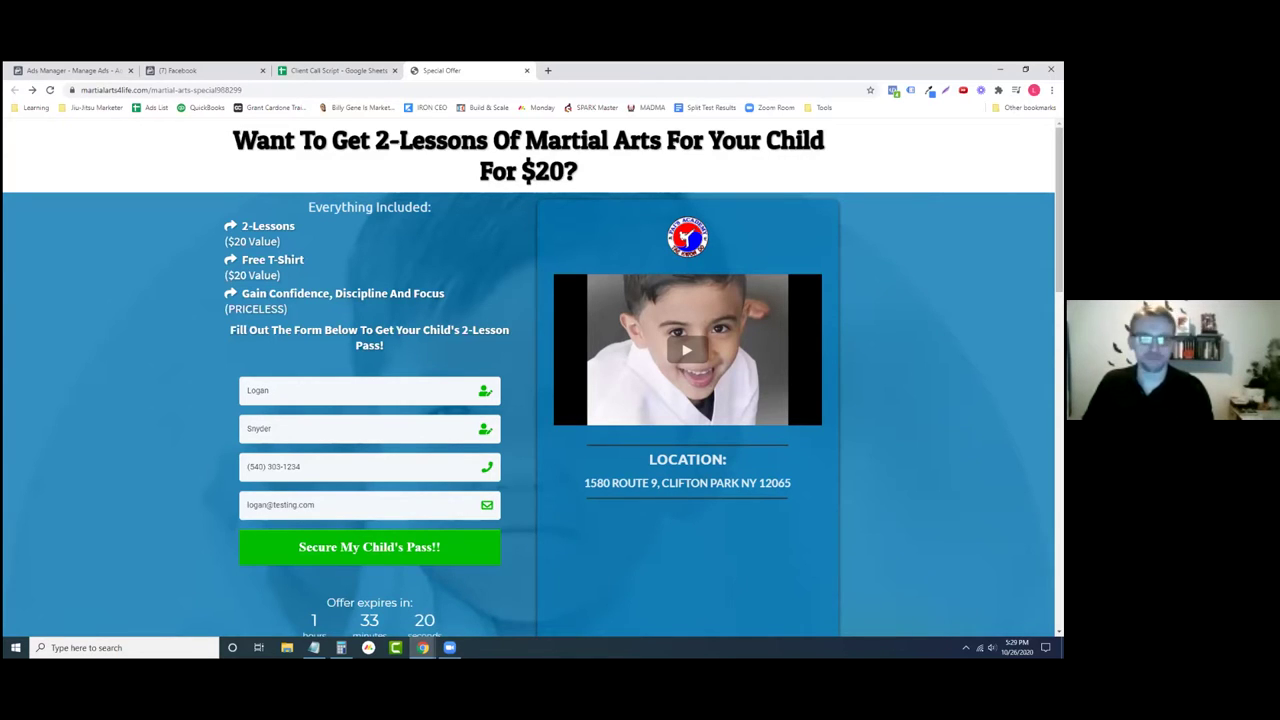
click(186, 68)
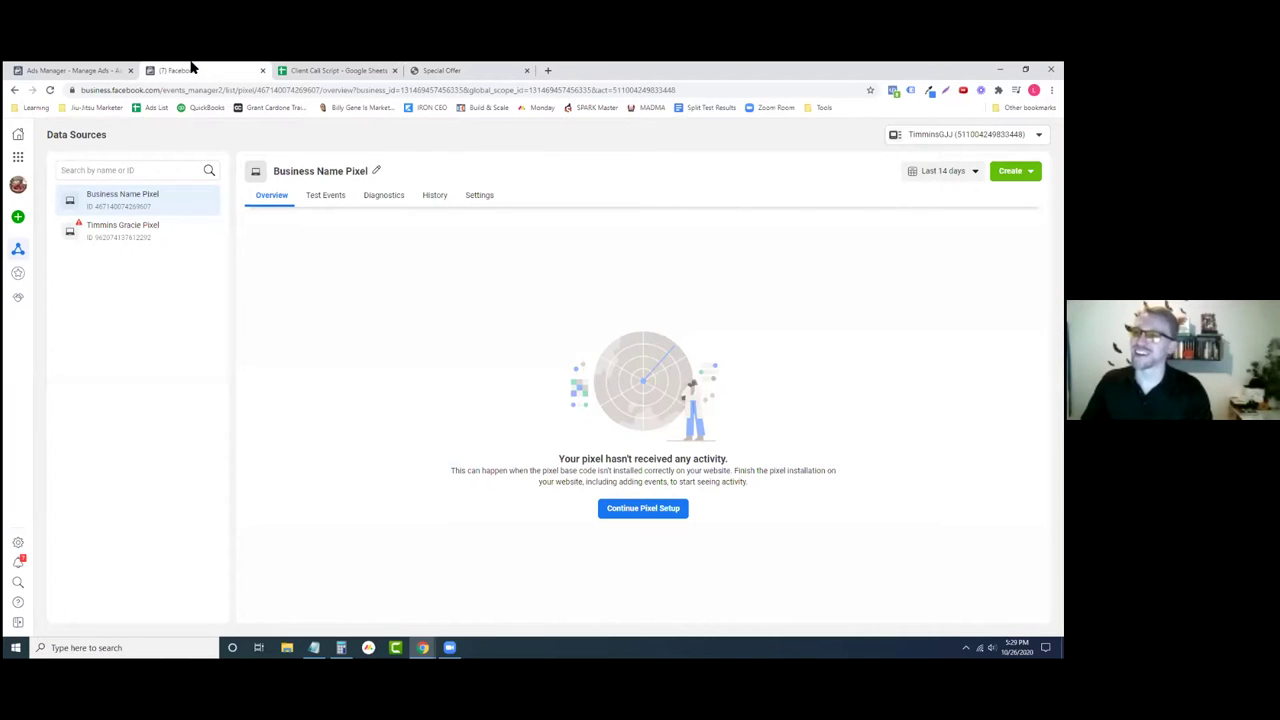
click(52, 71)
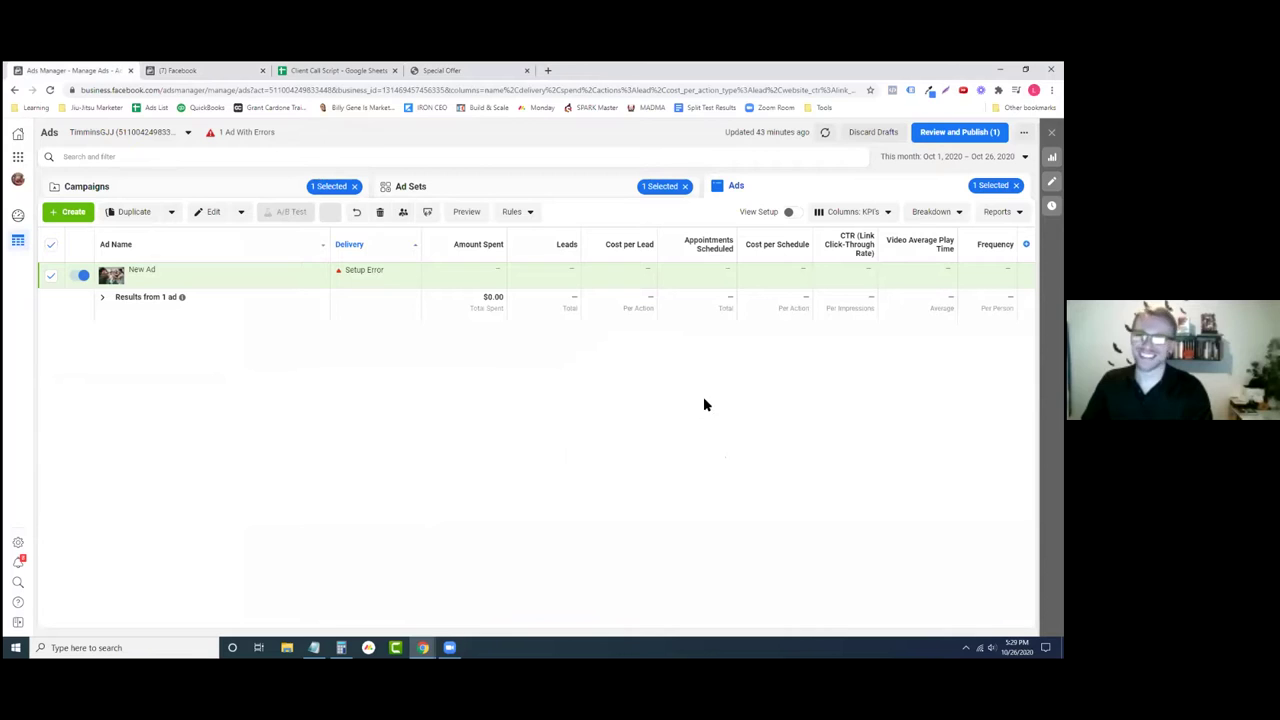